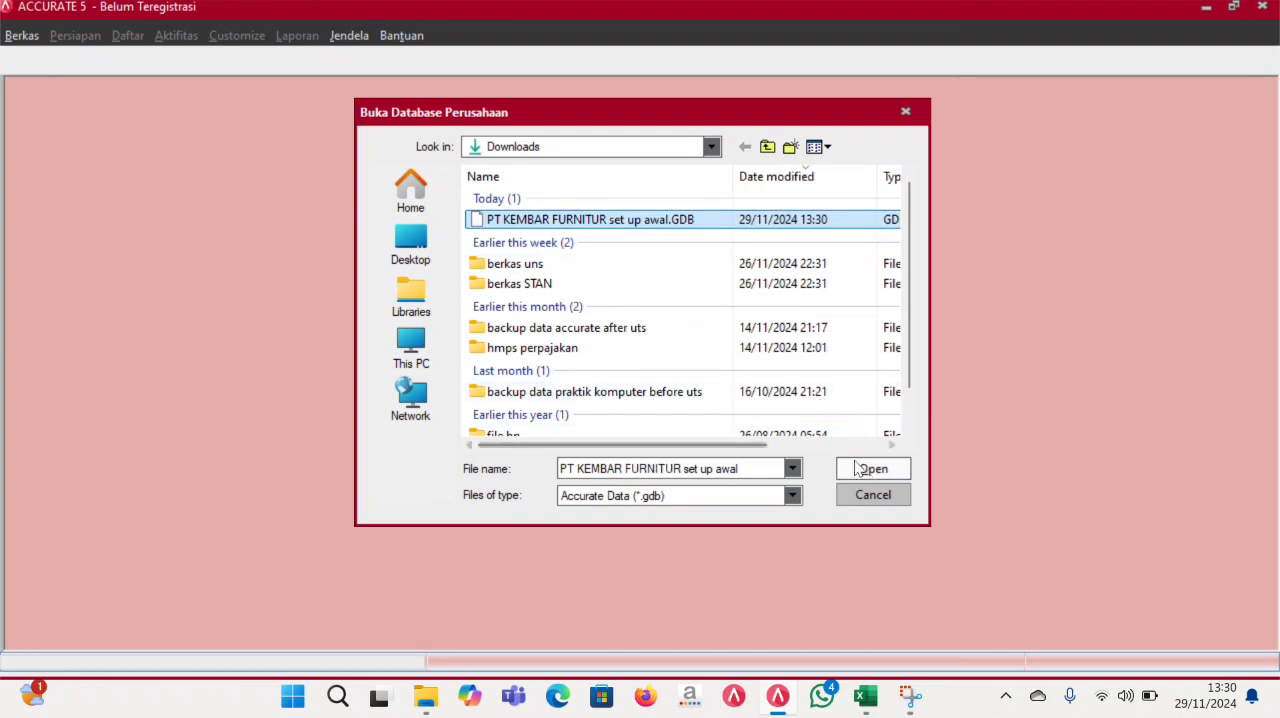
# - Open the company database "PT KEMBAR FURNITUR set up awal"
pyautogui.click(677, 422)
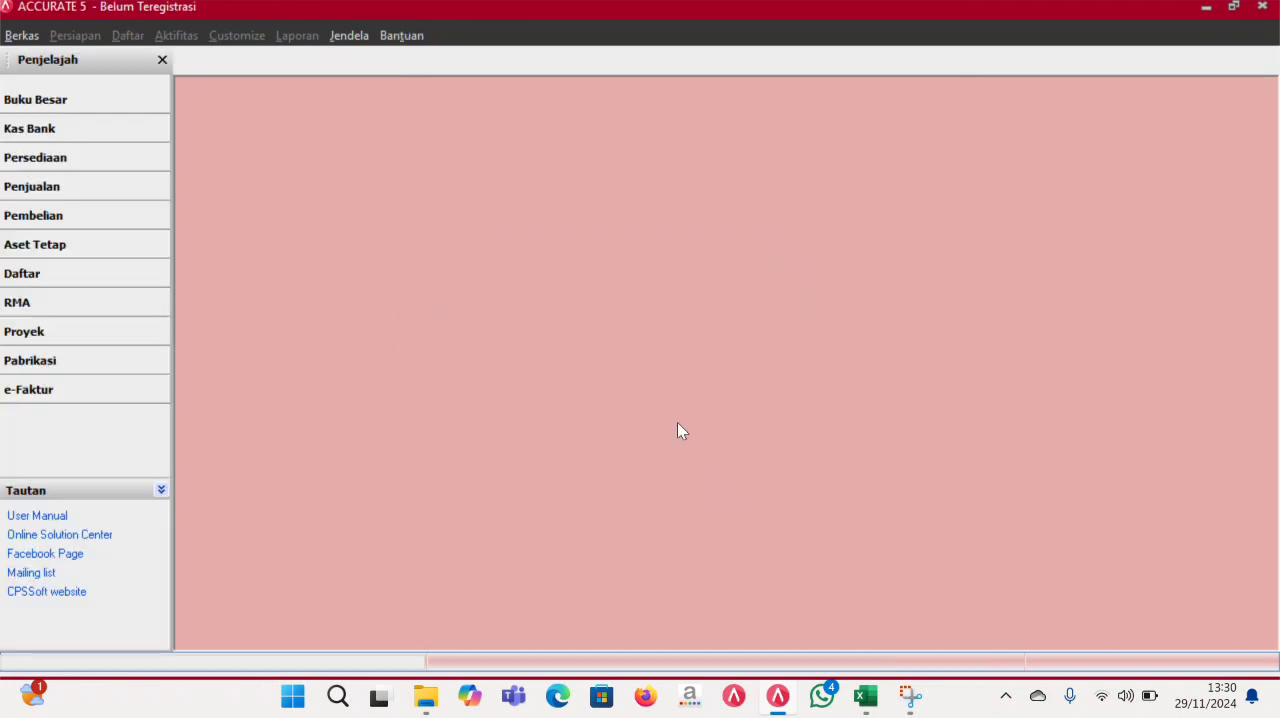
pyautogui.doubleClick(615, 331)
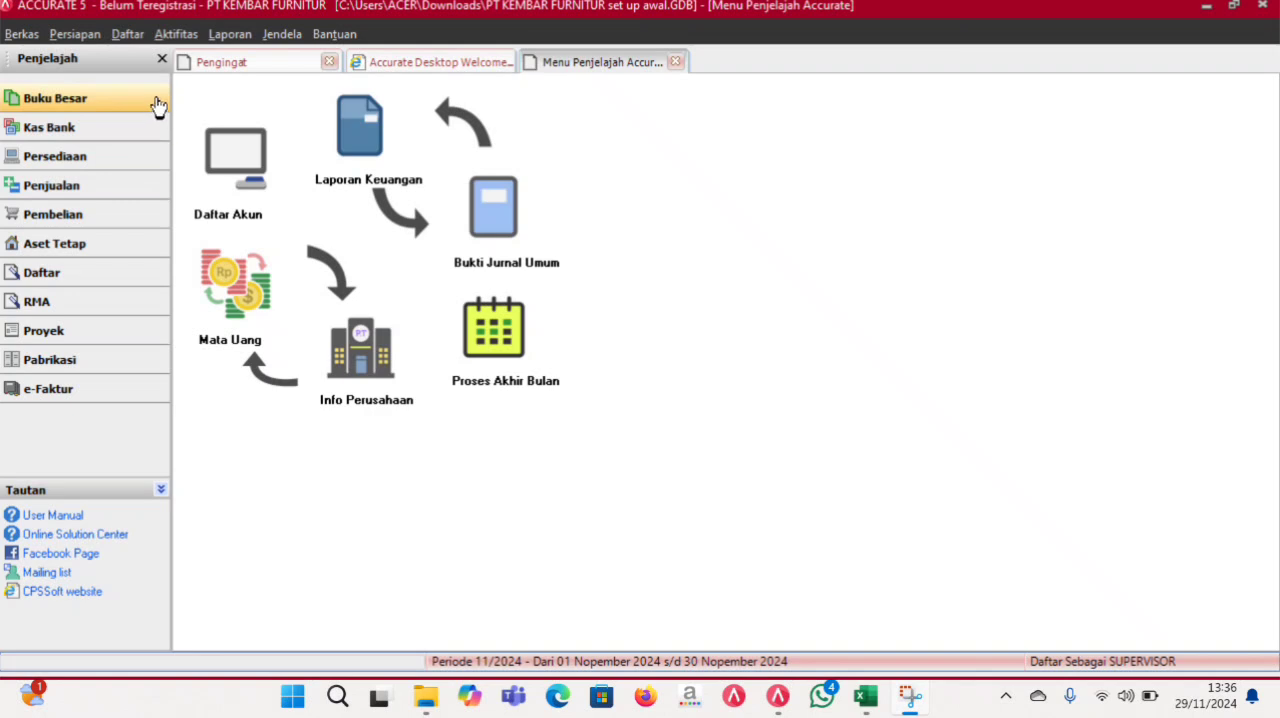
# - Start a new general journal voucher in the general ledger and date it 01/03/2016
pyautogui.click(506, 222)
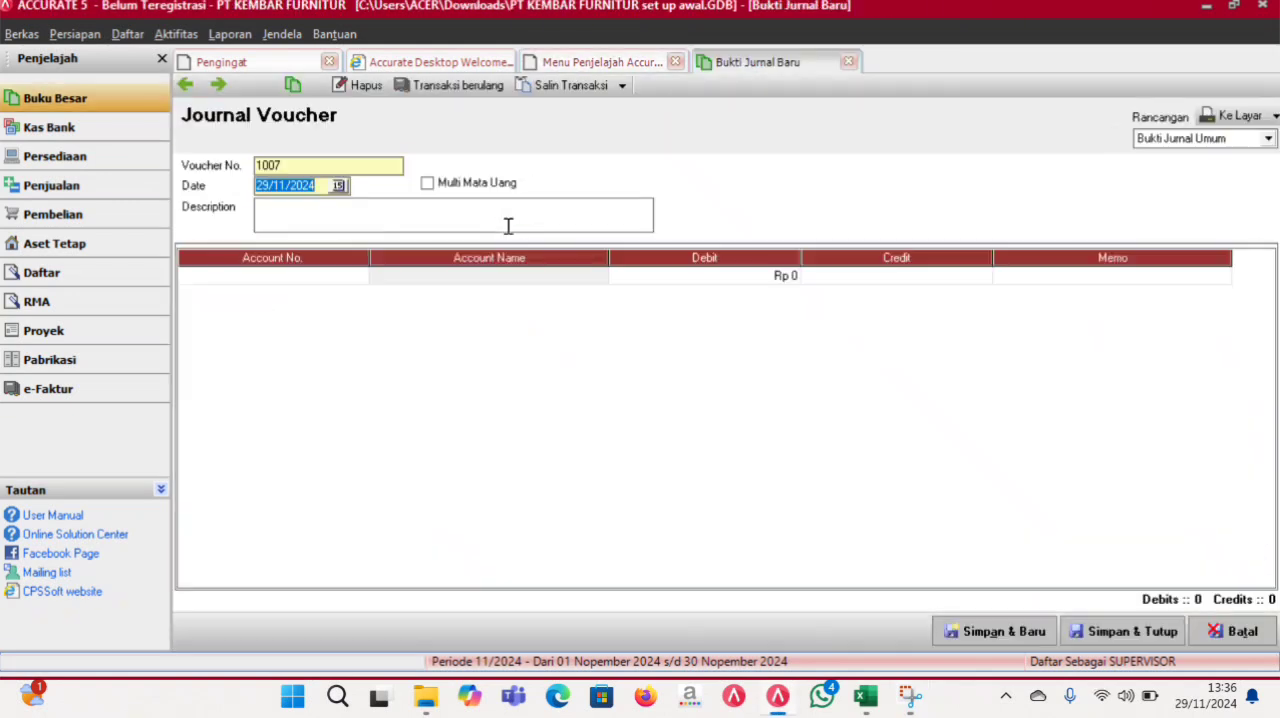
pyautogui.write('01/')
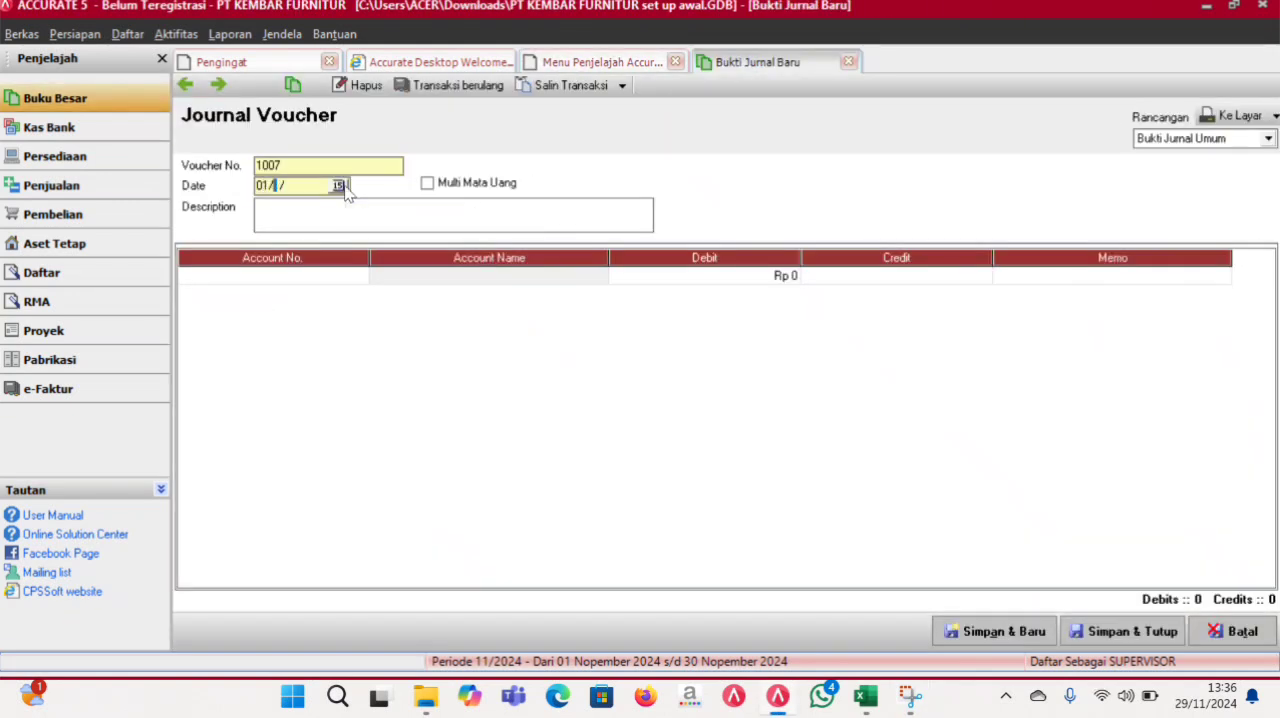
pyautogui.write('03/2016')
# - Add a Bank BCA (1000.03) line to the voucher with a debit of Rp 20.000.000
pyautogui.doubleClick(337, 283)
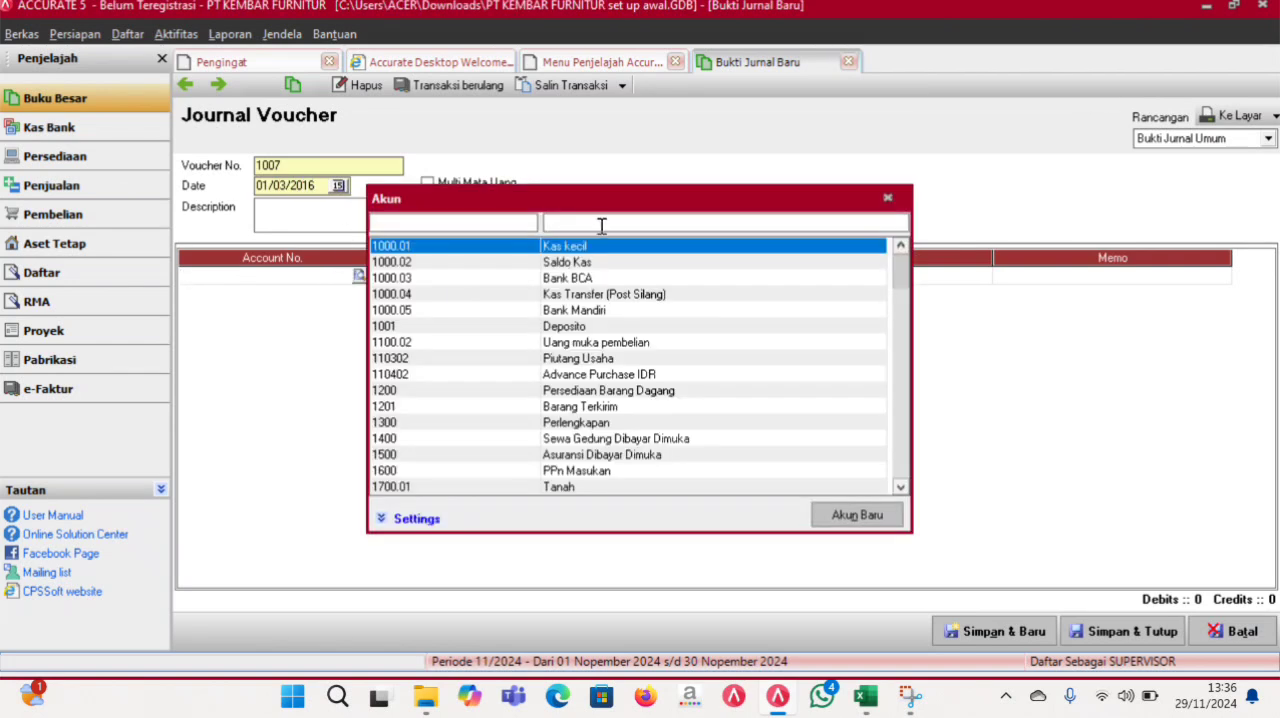
pyautogui.doubleClick(590, 278)
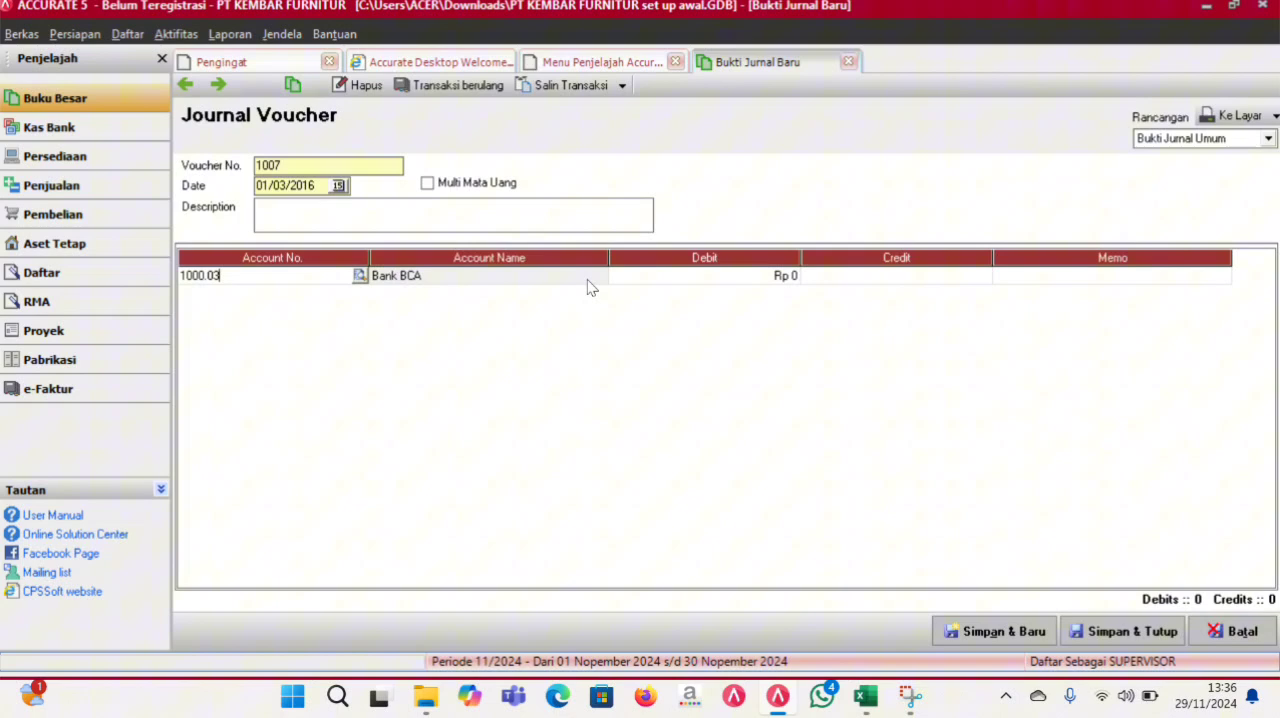
pyautogui.click(689, 284)
pyautogui.write('20')
pyautogui.write('000000')
pyautogui.press('Tab')
pyautogui.press('Tab')
pyautogui.press('Tab')
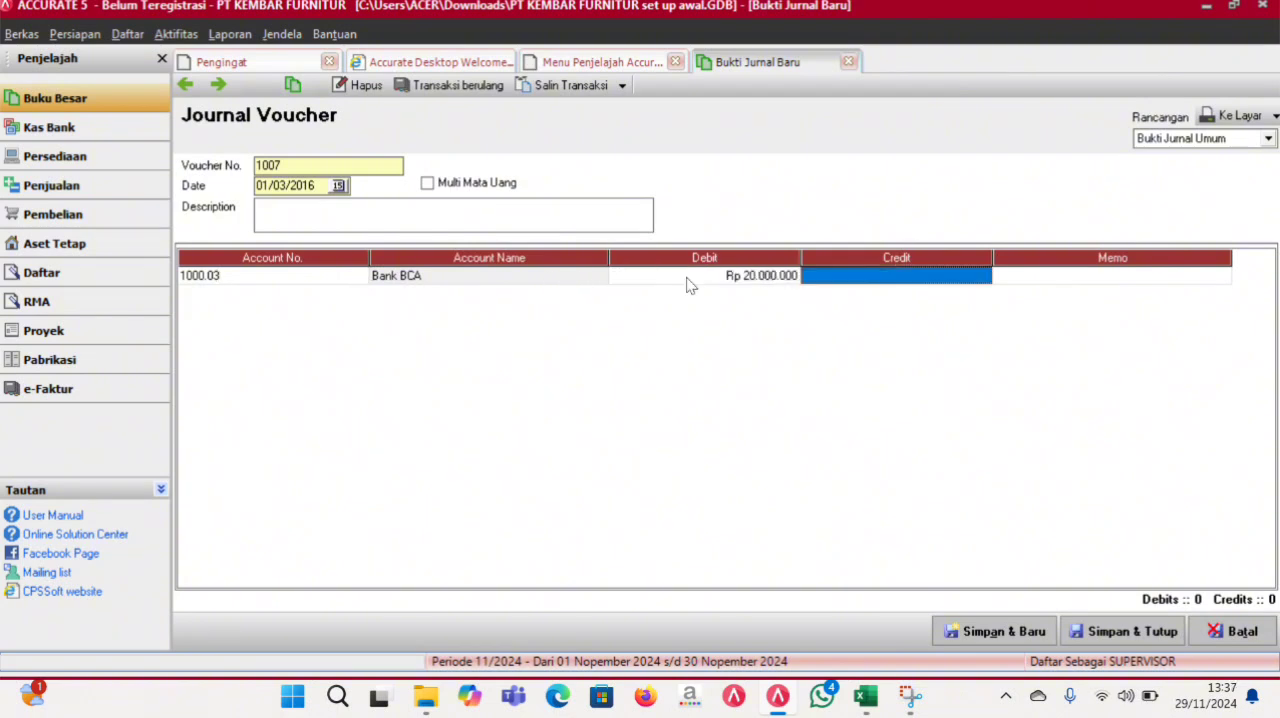
# - Add a Saldo Kas (1000.02) line to the voucher with a debit of Rp 26.000.000
pyautogui.doubleClick(352, 296)
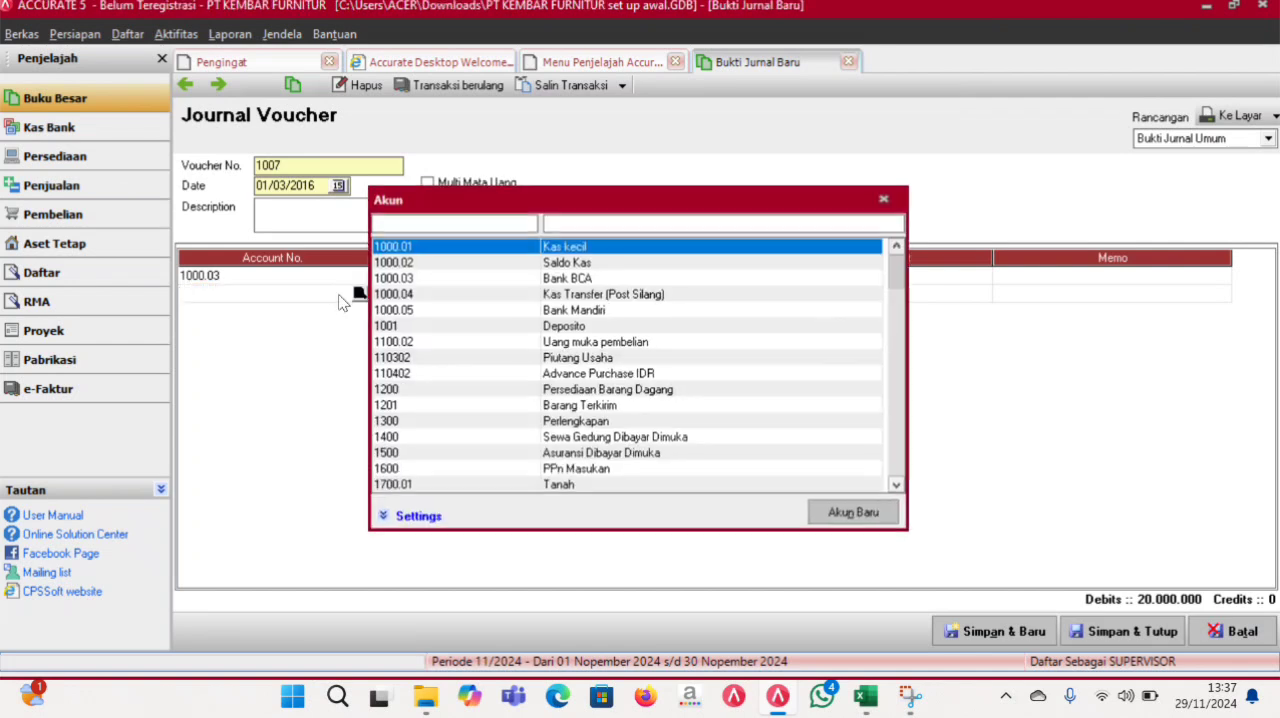
pyautogui.click(612, 266)
pyautogui.doubleClick(611, 266)
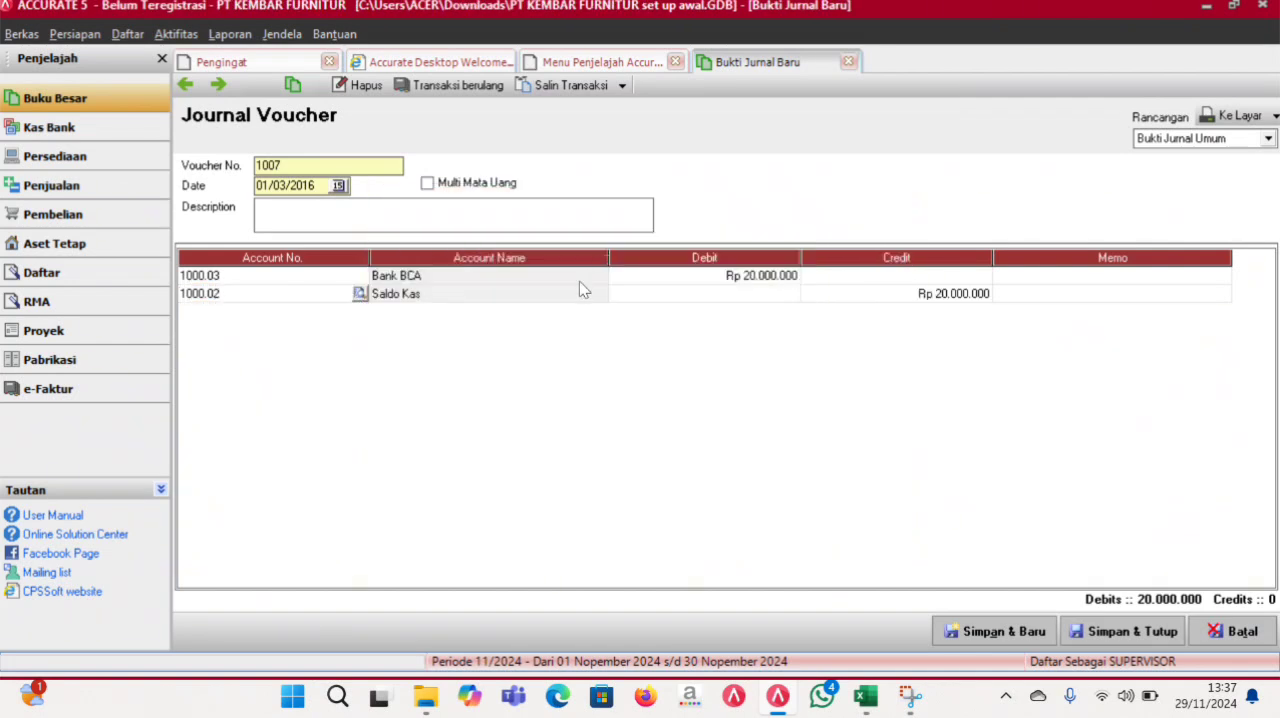
pyautogui.click(668, 294)
pyautogui.write('26.000.000')
pyautogui.press('Tab')
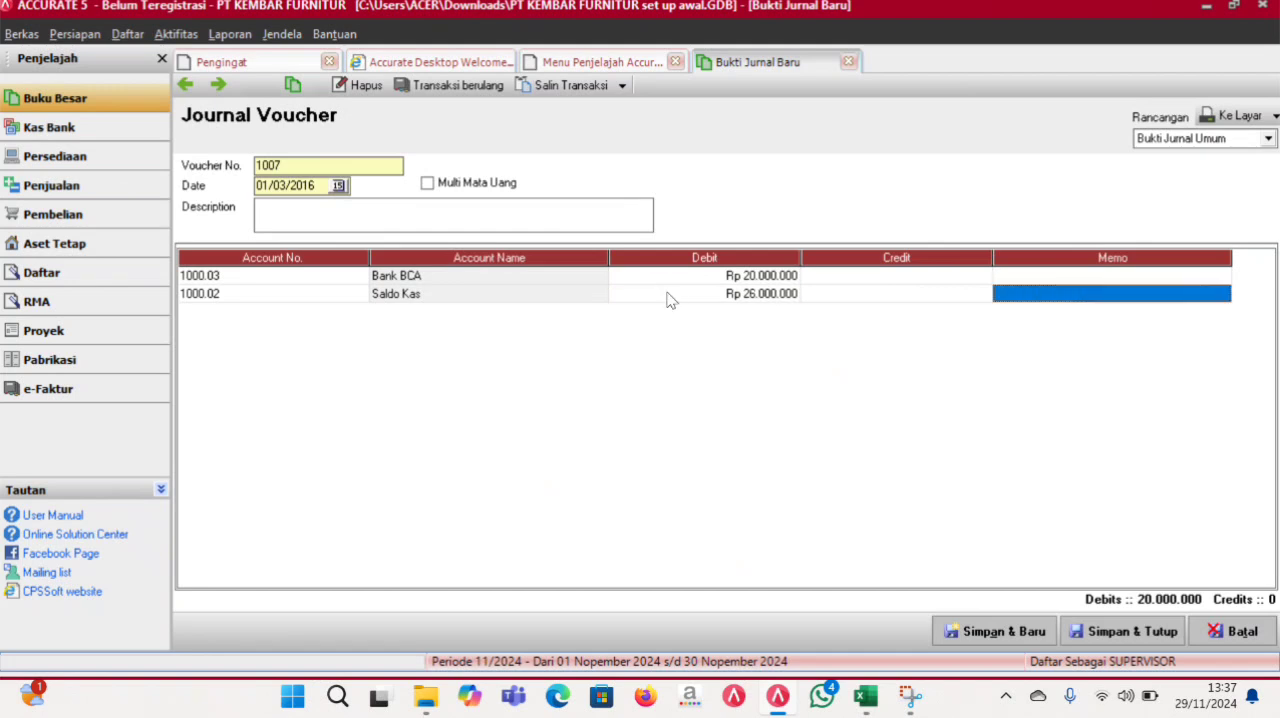
pyautogui.press('Tab')
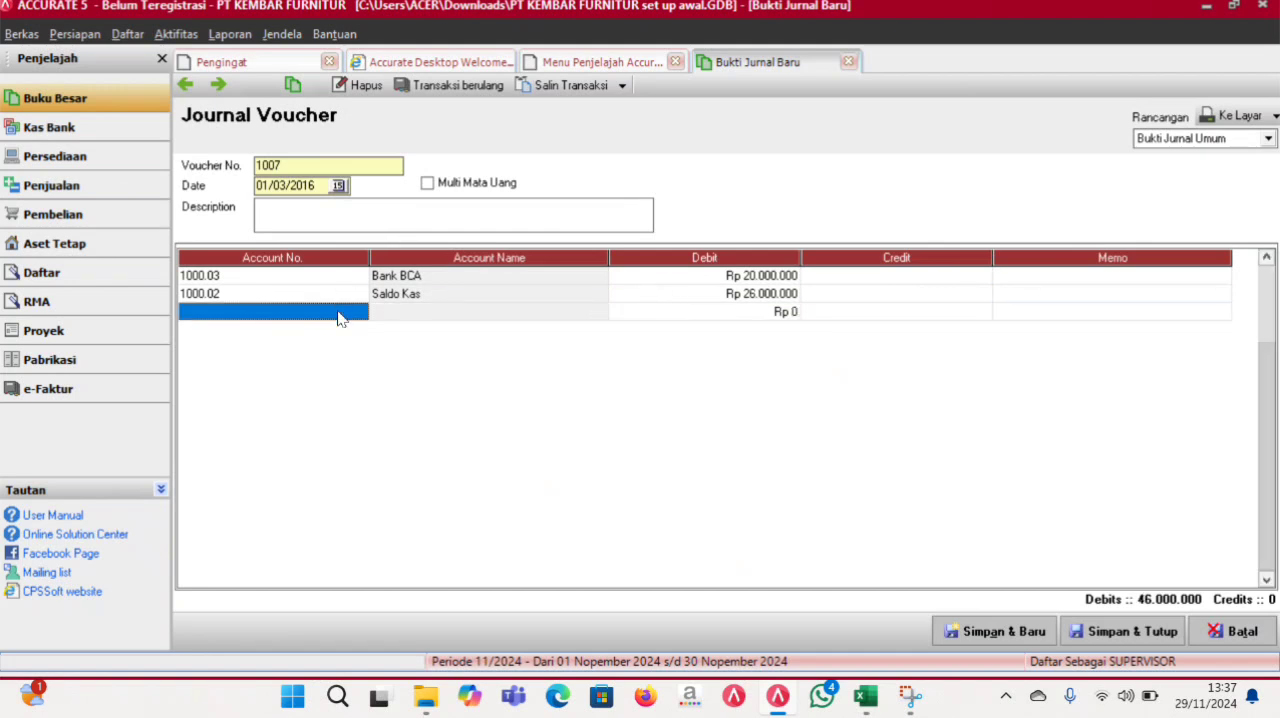
# - Add a Bank Mandiri (1000.05) line to the voucher with a debit of Rp 20.000.000
pyautogui.write('man')
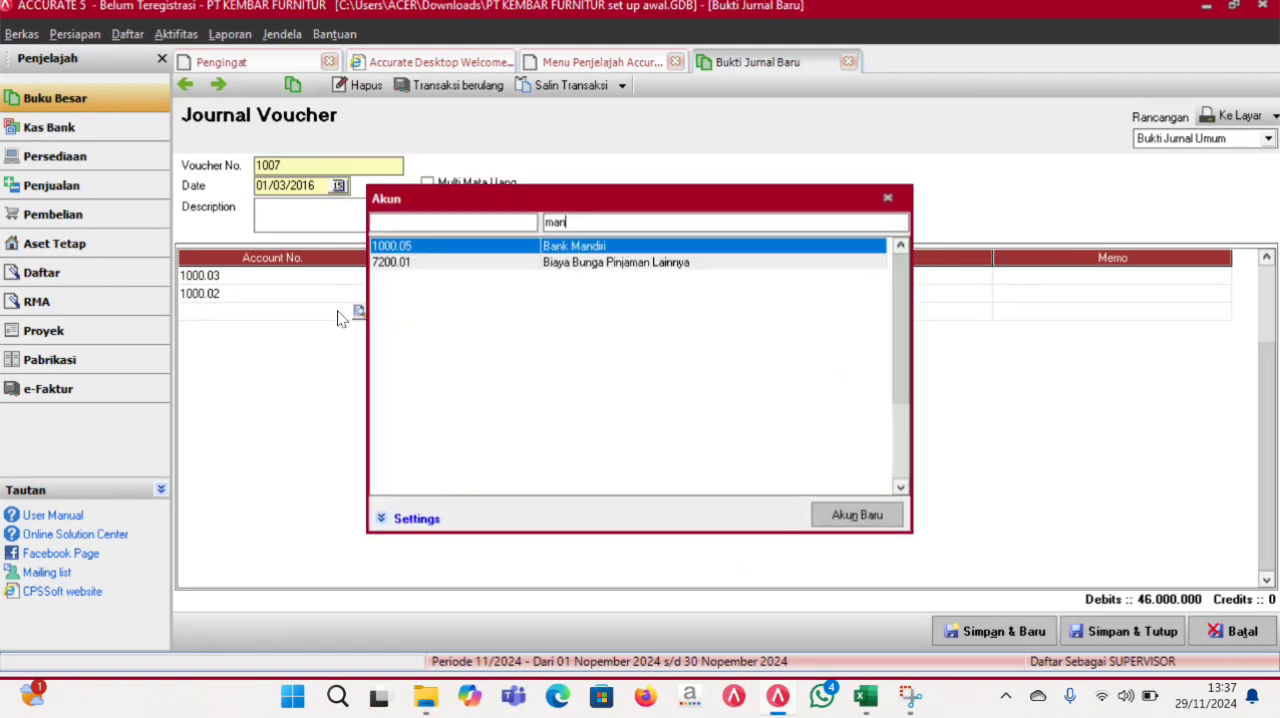
pyautogui.doubleClick(586, 247)
pyautogui.press('Tab')
pyautogui.press('Tab')
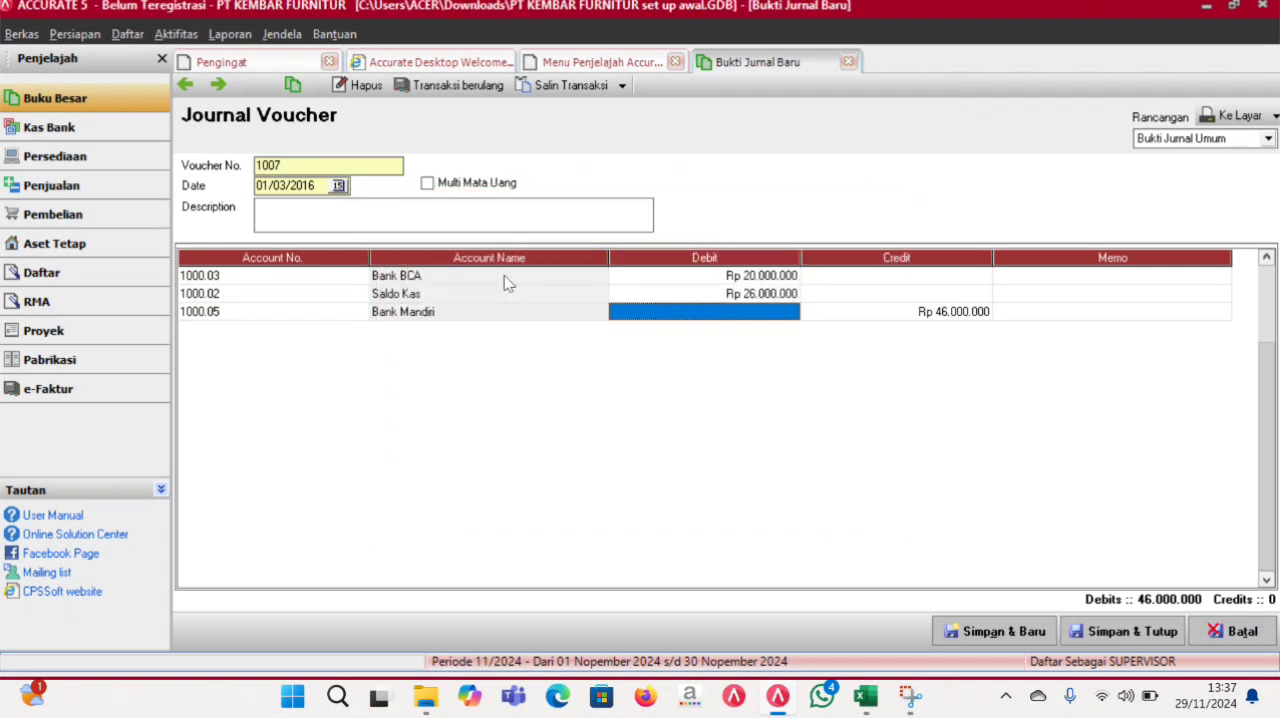
pyautogui.write('46000')
pyautogui.press('BackSpace')
pyautogui.press('BackSpace')
pyautogui.press('BackSpace')
pyautogui.press('BackSpace')
pyautogui.press('BackSpace')
pyautogui.write('20.000.000')
pyautogui.press('Tab')
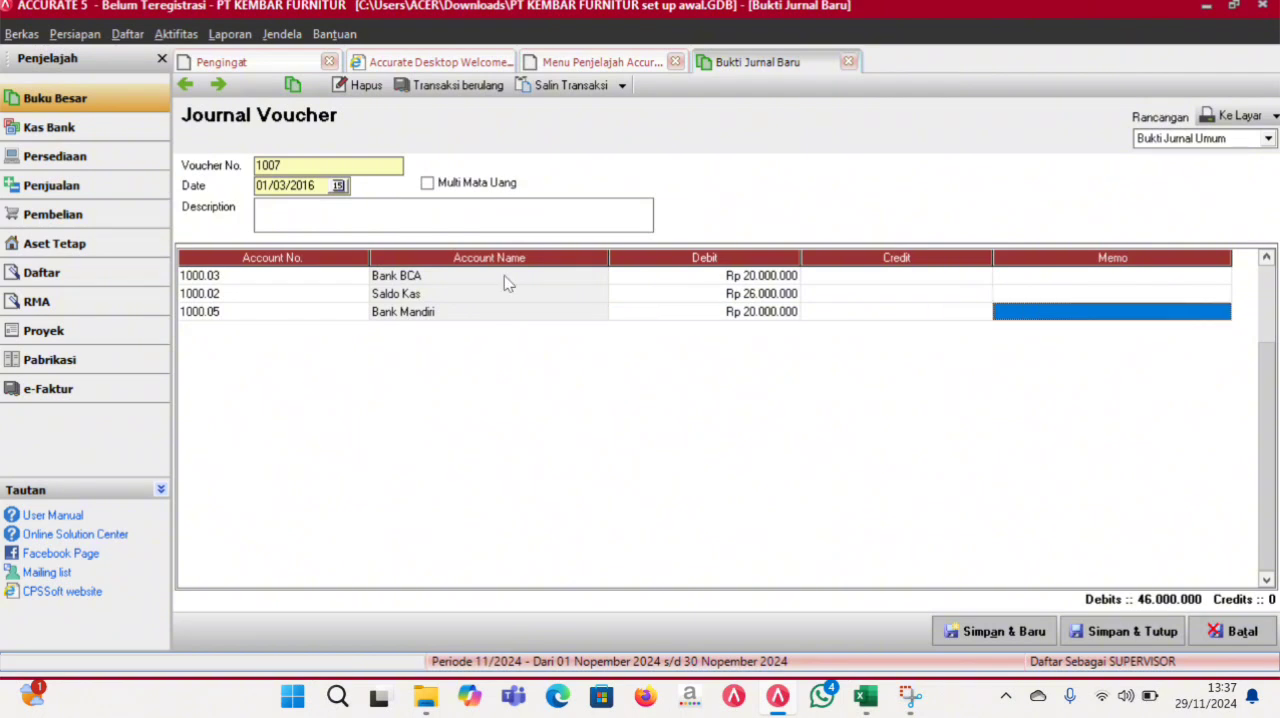
pyautogui.press('Tab')
# - Balance the voucher with a Modal (3000) credit line of Rp 66.000.000, and save and close it
pyautogui.write('mo')
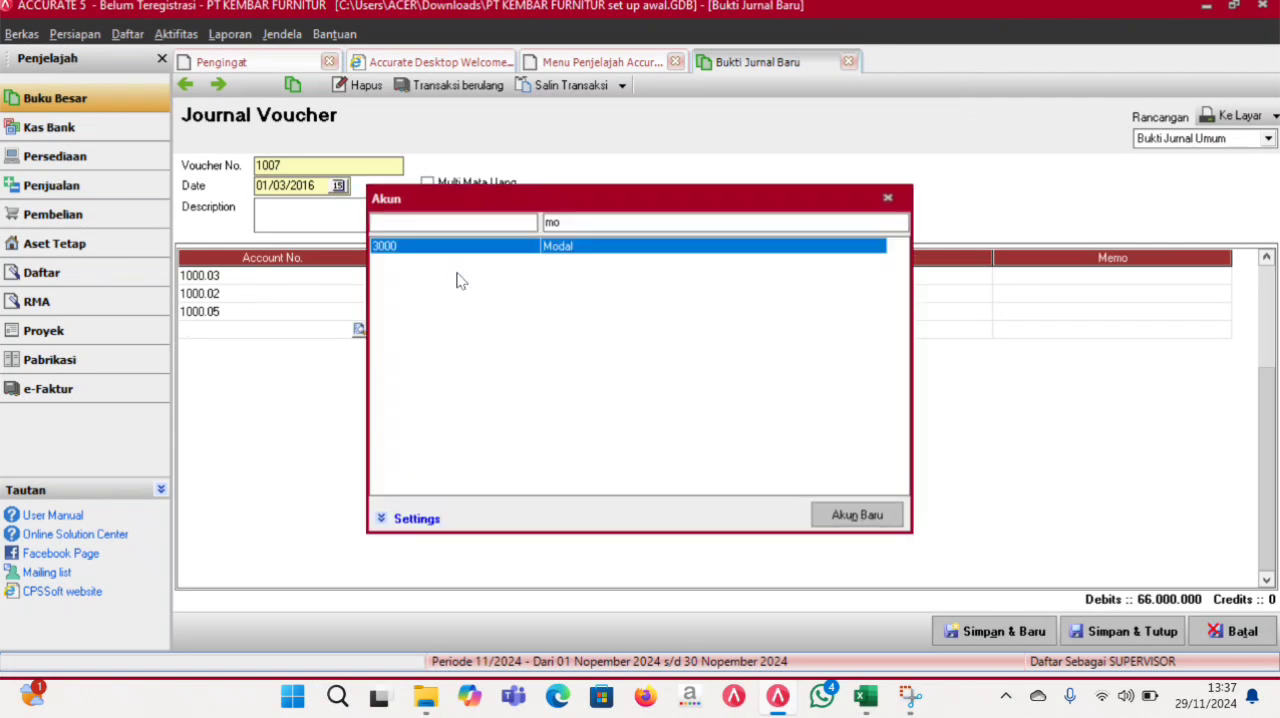
pyautogui.doubleClick(566, 245)
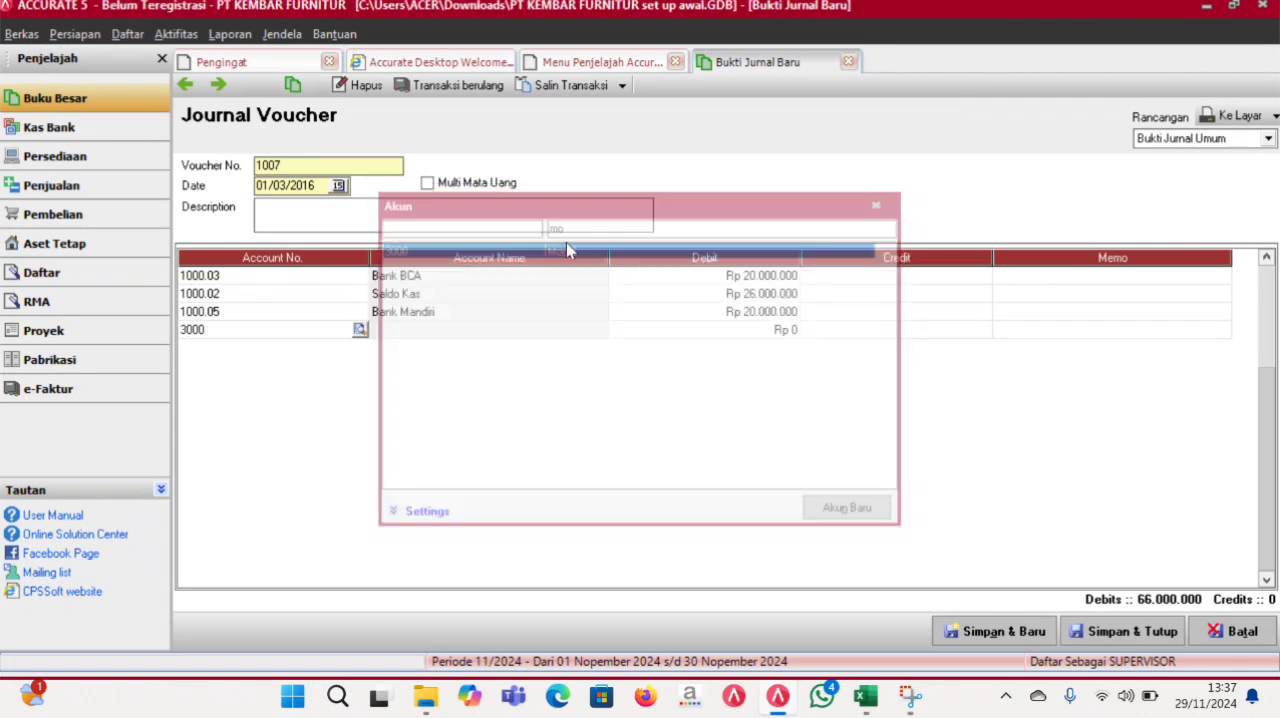
pyautogui.click(1136, 634)
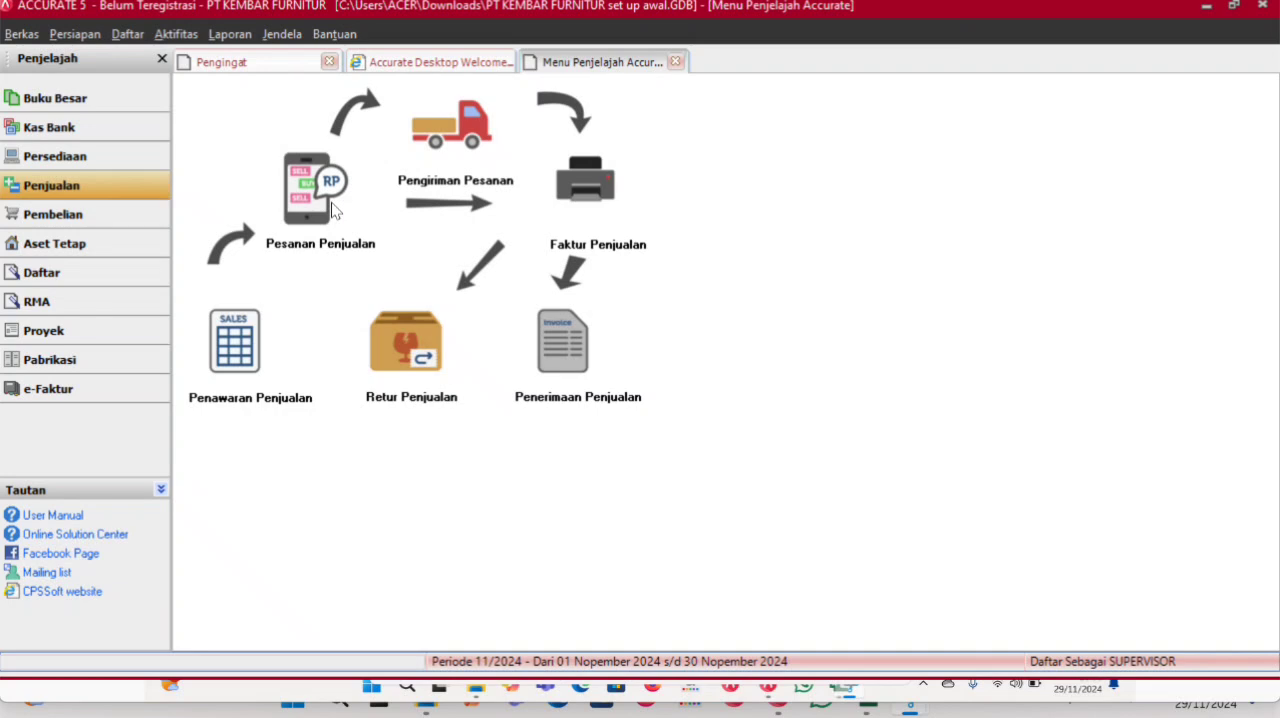
# - Start a new sales order in the sales module for the customer CV Mebel Abadi
pyautogui.click(333, 210)
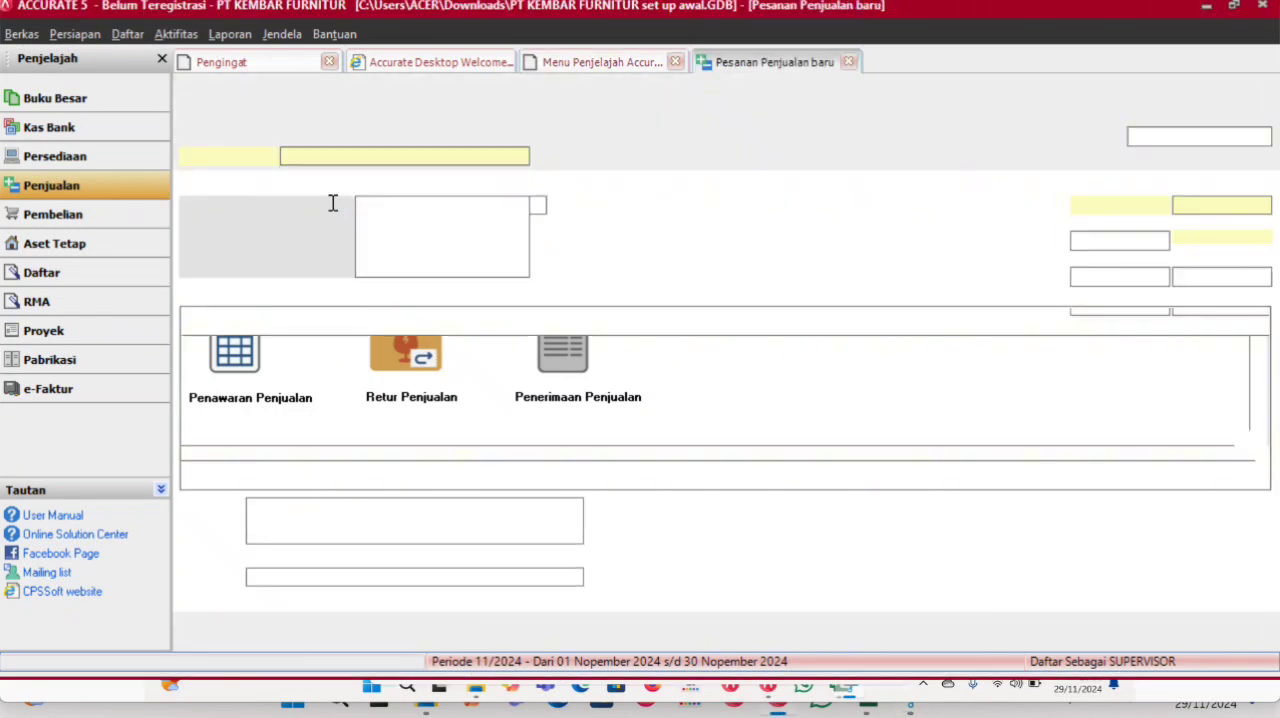
pyautogui.click(520, 156)
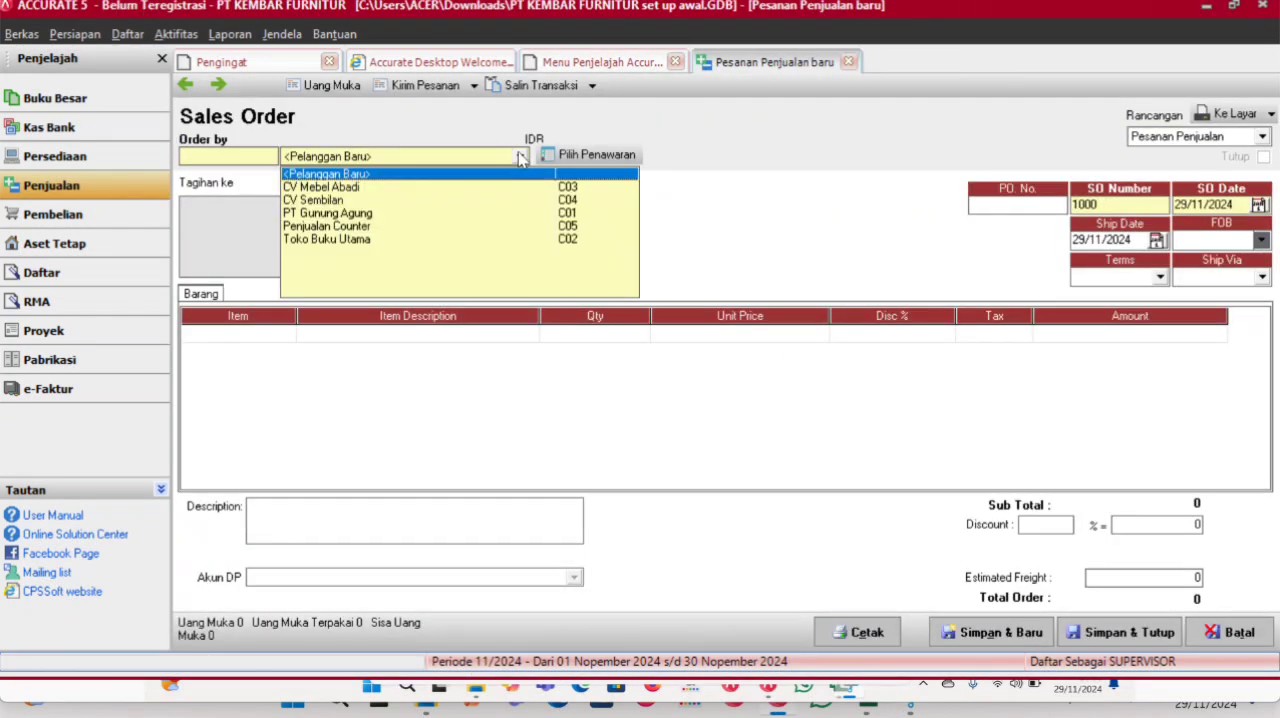
pyautogui.click(366, 188)
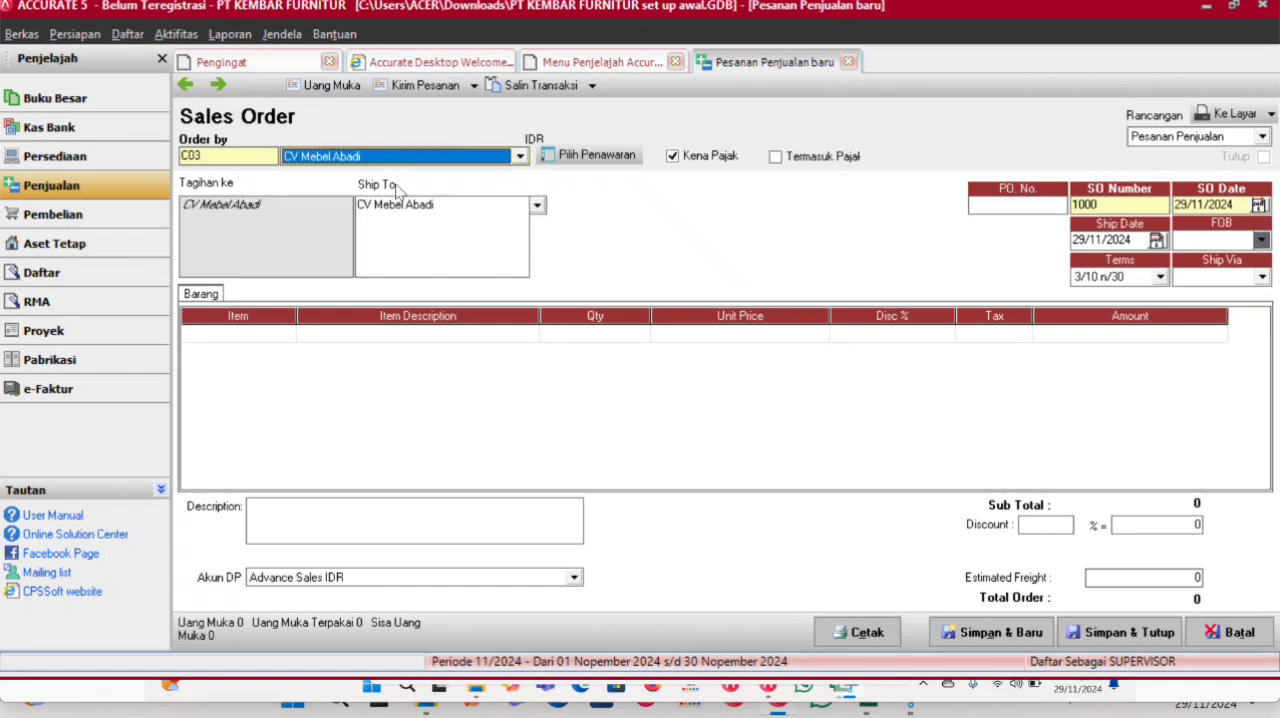
# - Number the sales order SO/MAR/01 and set both its order date and ship date to 01/03/2016
pyautogui.click(1237, 203)
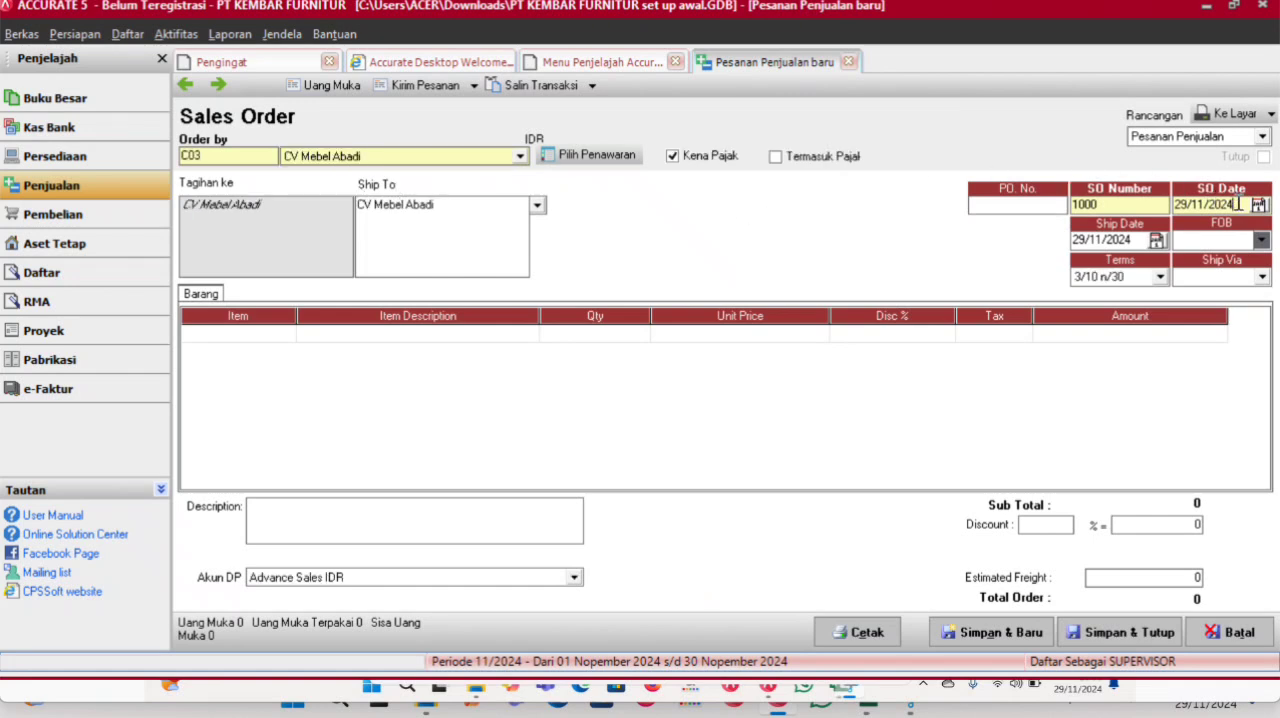
pyautogui.moveTo(1122, 205); pyautogui.dragTo(1038, 207)
pyautogui.write('SO/MAR/01')
pyautogui.press('Tab')
pyautogui.write('01/03/2016')
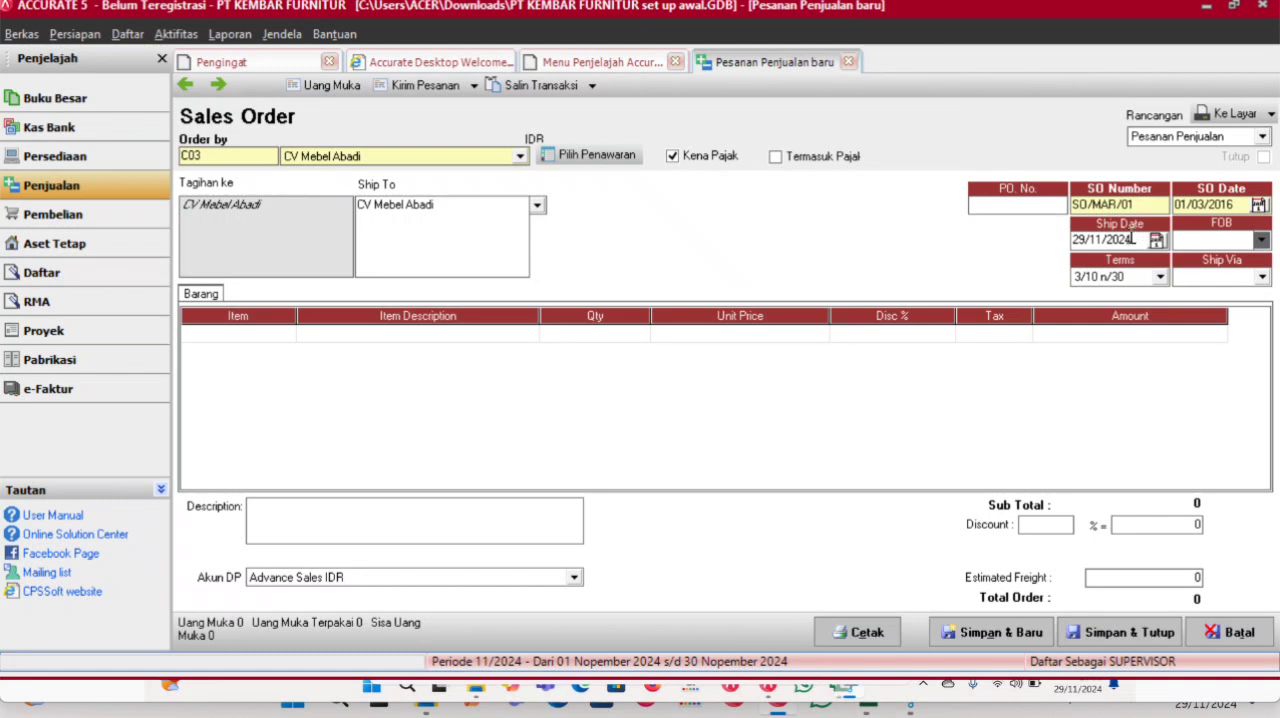
pyautogui.moveTo(1238, 206); pyautogui.dragTo(1038, 257)
pyautogui.write('01/03/2016')
# - Add item P02 Queen C605 to the sales order with quantity 15 and tax code T
pyautogui.click(284, 336)
pyautogui.click(287, 334)
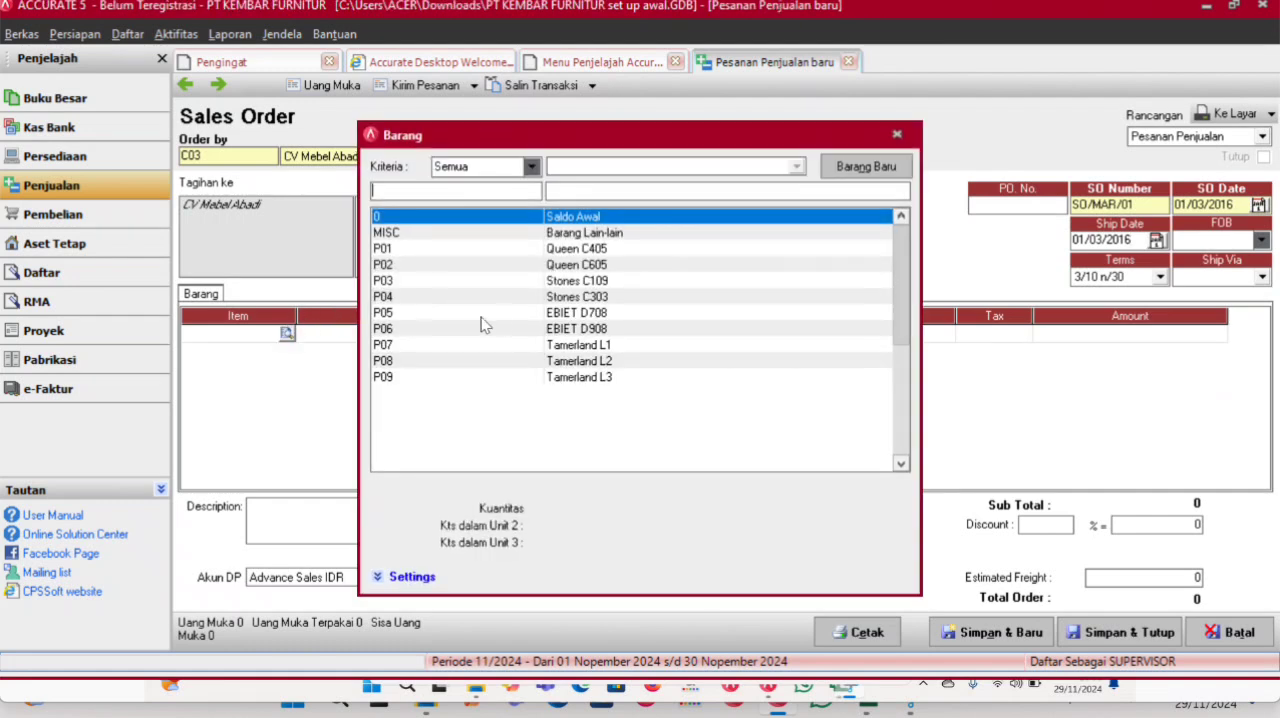
pyautogui.doubleClick(597, 265)
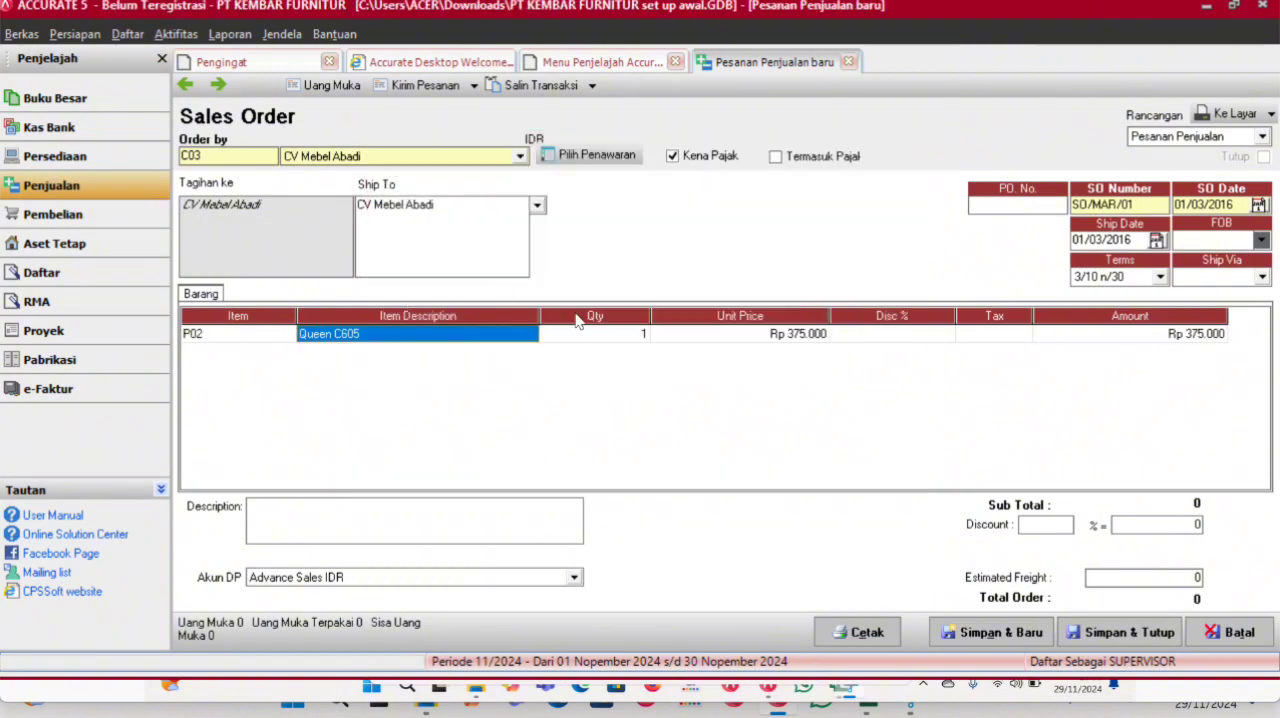
pyautogui.click(588, 332)
pyautogui.write('15')
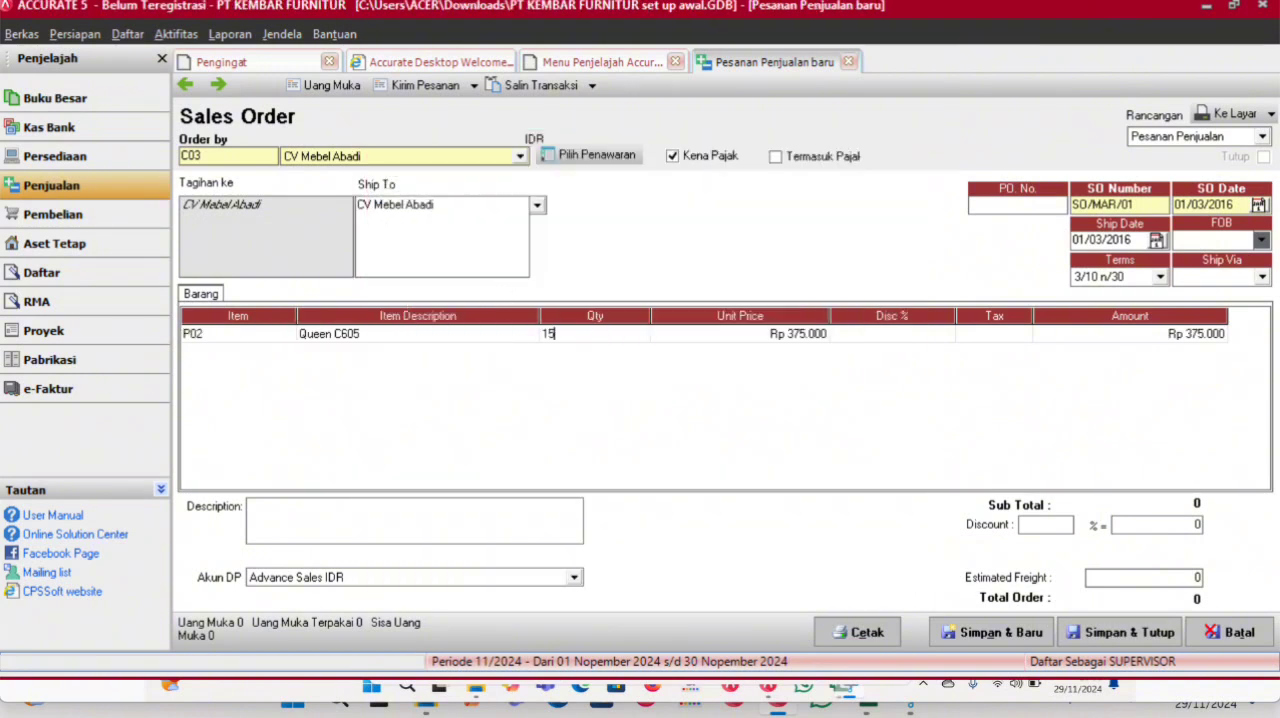
pyautogui.press('Tab')
pyautogui.press('Tab')
pyautogui.write('T')
pyautogui.press('Tab')
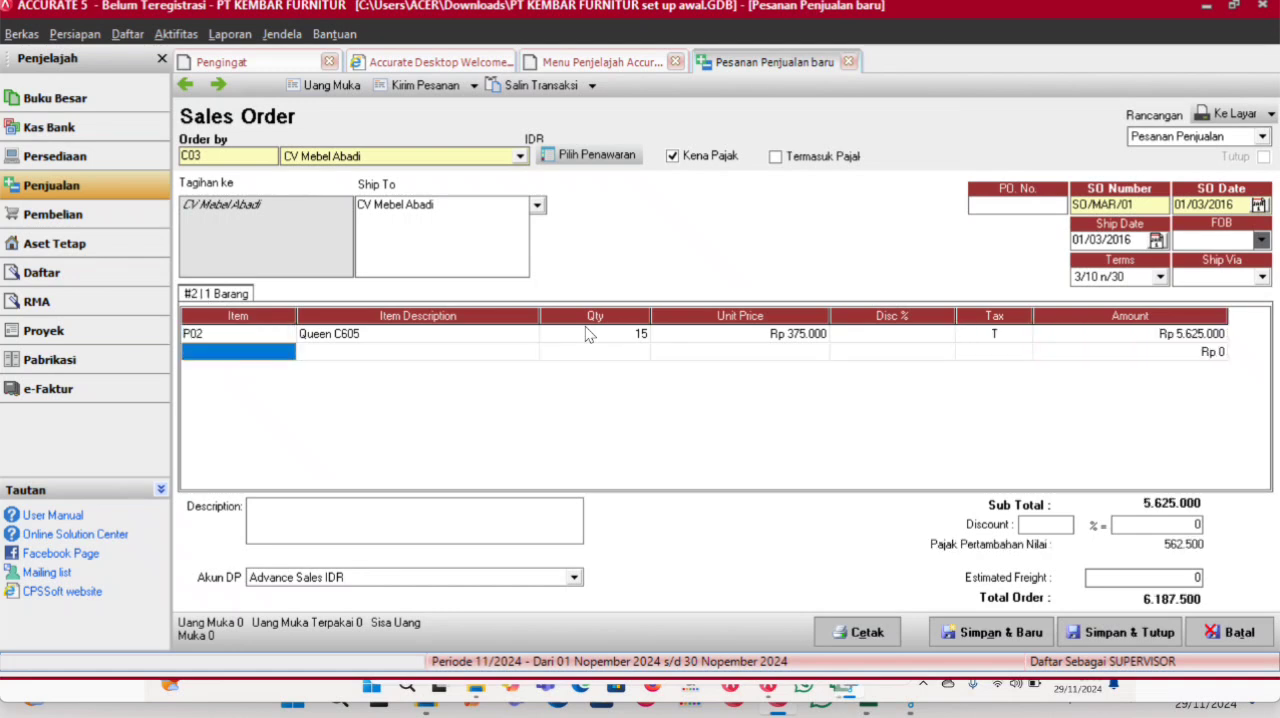
# - Add item P07 Tamerland L1 to the sales order with quantity 10 and tax code T
pyautogui.click(287, 352)
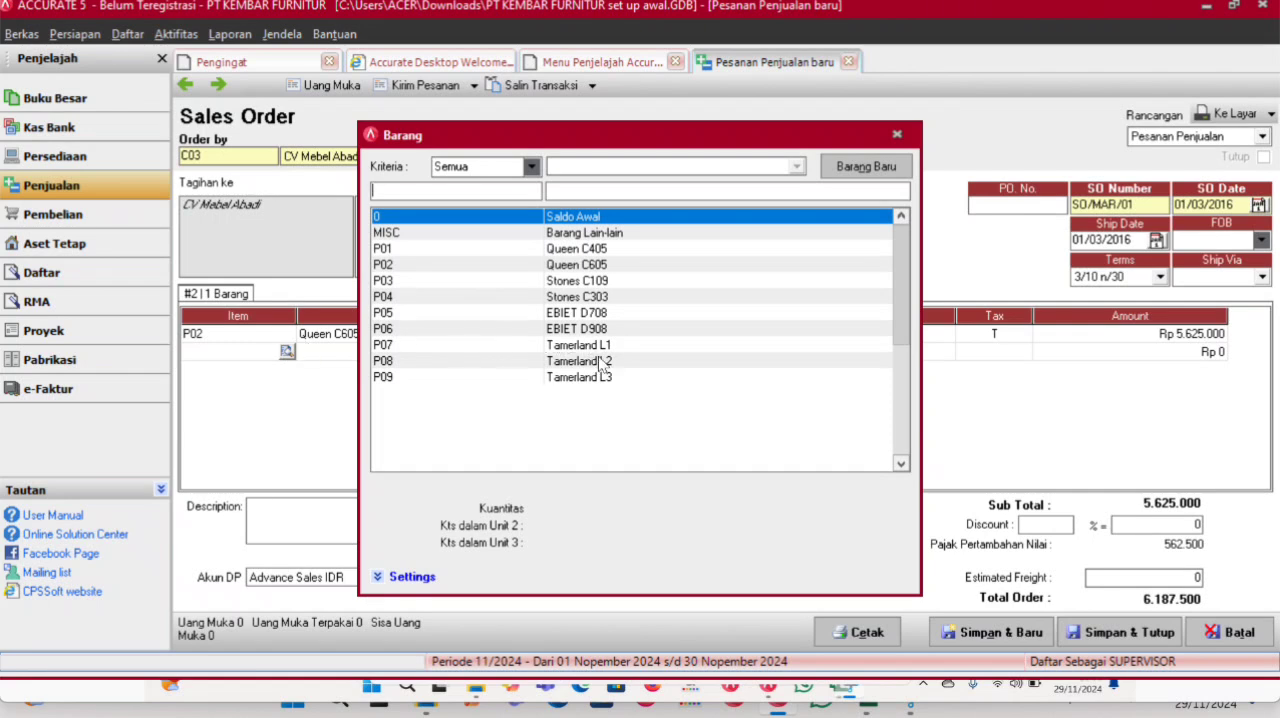
pyautogui.doubleClick(595, 346)
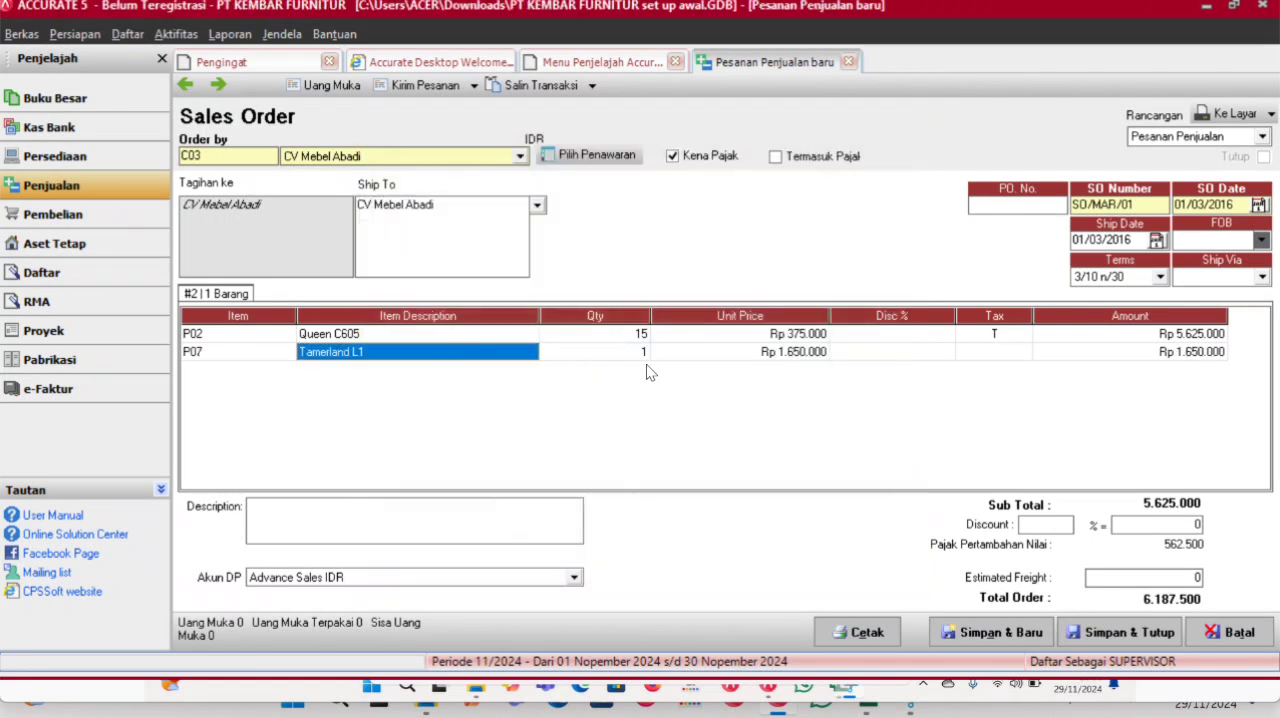
pyautogui.click(640, 357)
pyautogui.write('10')
pyautogui.press('Tab')
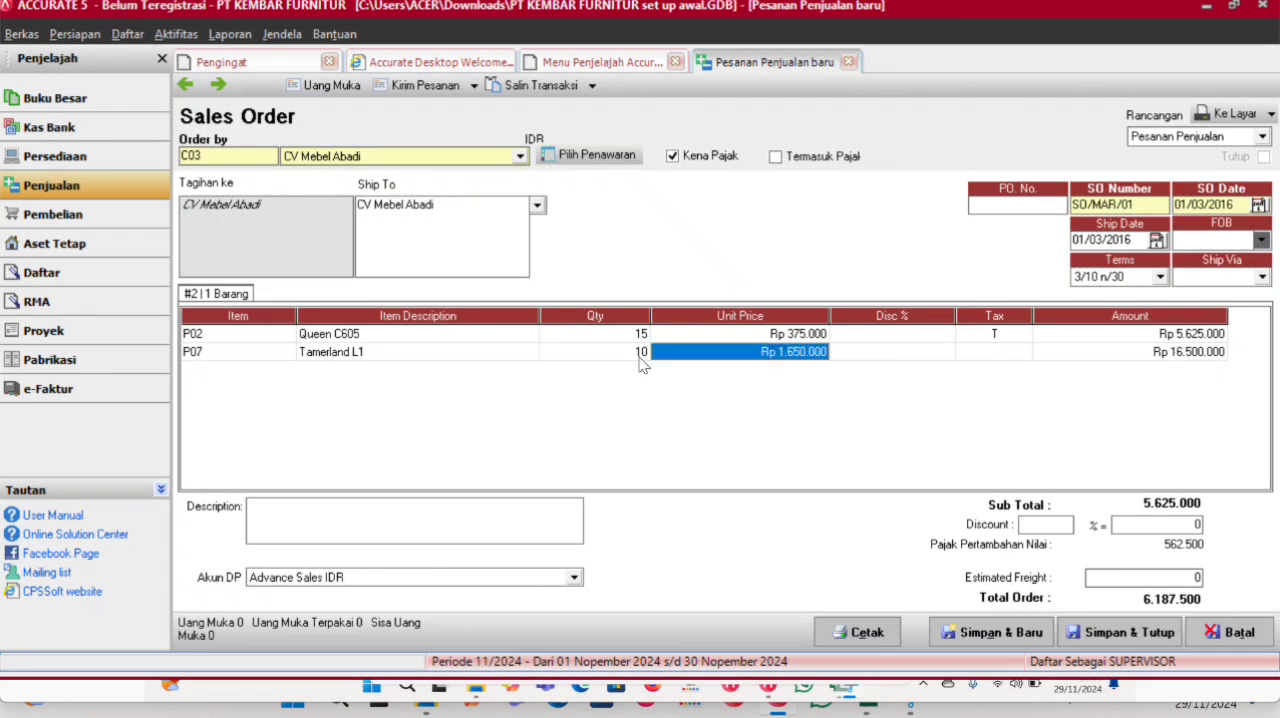
pyautogui.press('Tab')
pyautogui.write('T')
pyautogui.press('Tab')
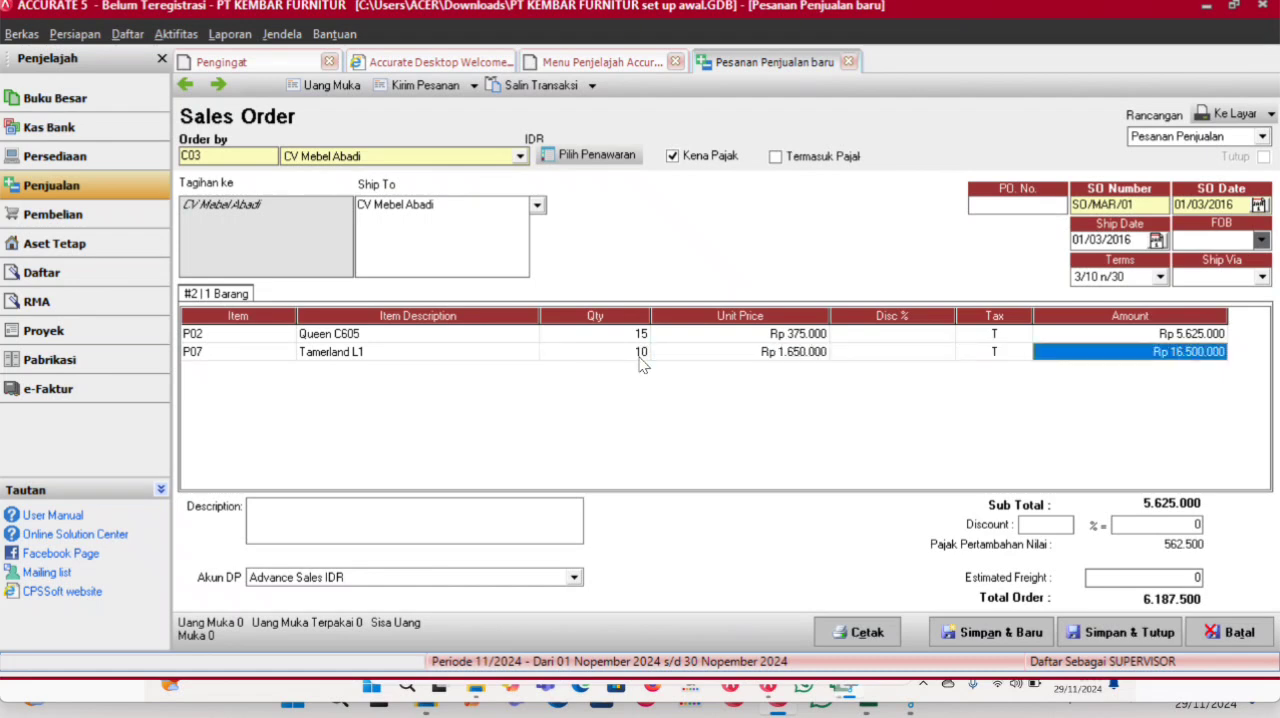
pyautogui.press('Tab')
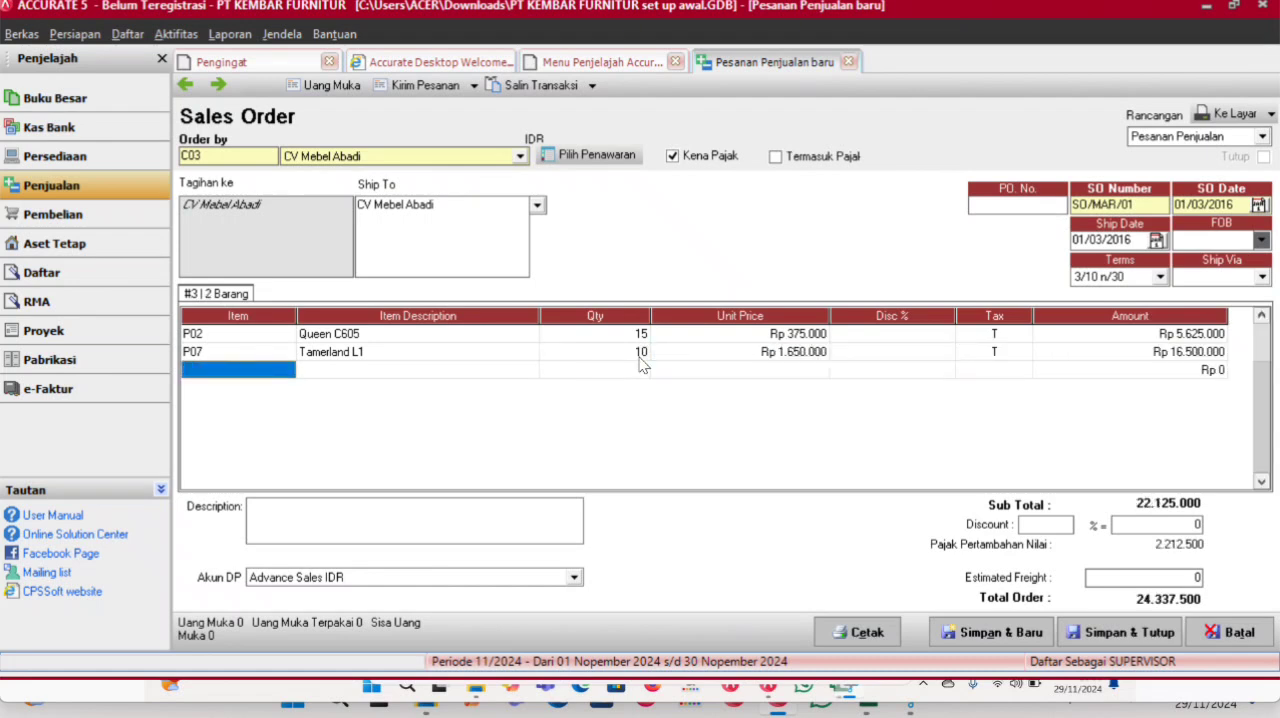
pyautogui.press('Up')
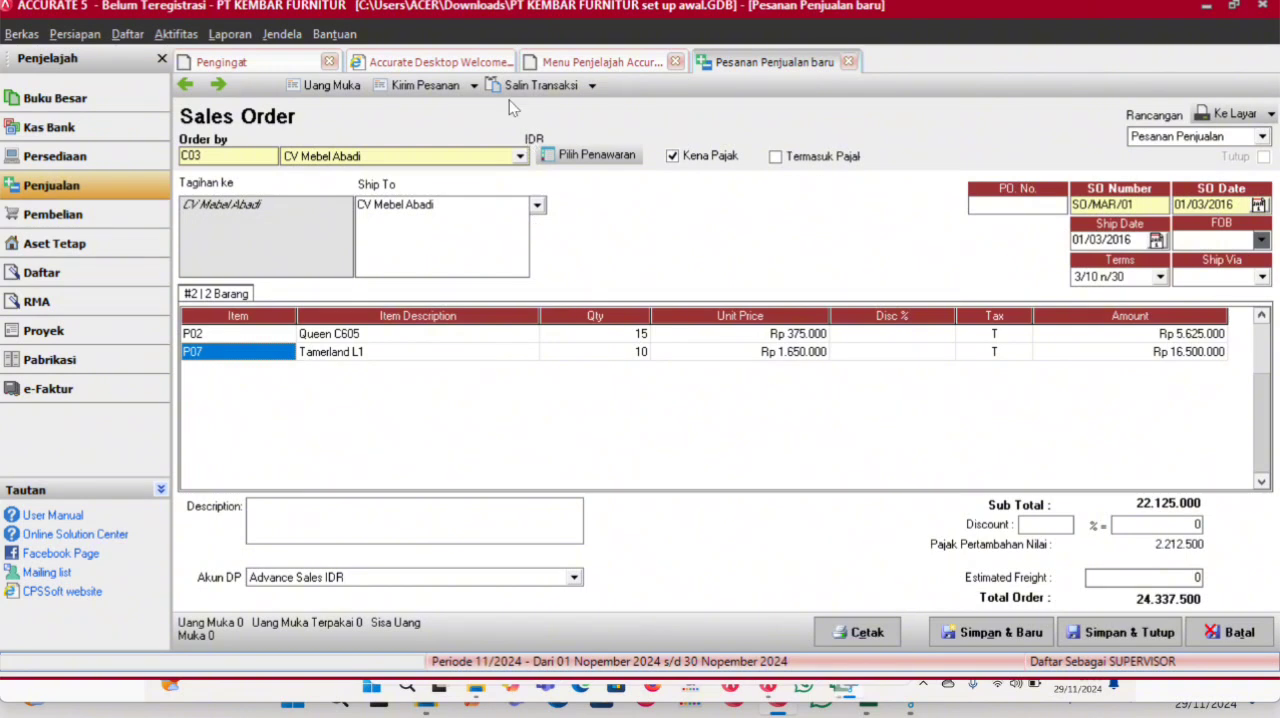
# - Create a down payment (Uang Muka) invoice from the sales order and number it UM/MAR/01
pyautogui.click(317, 86)
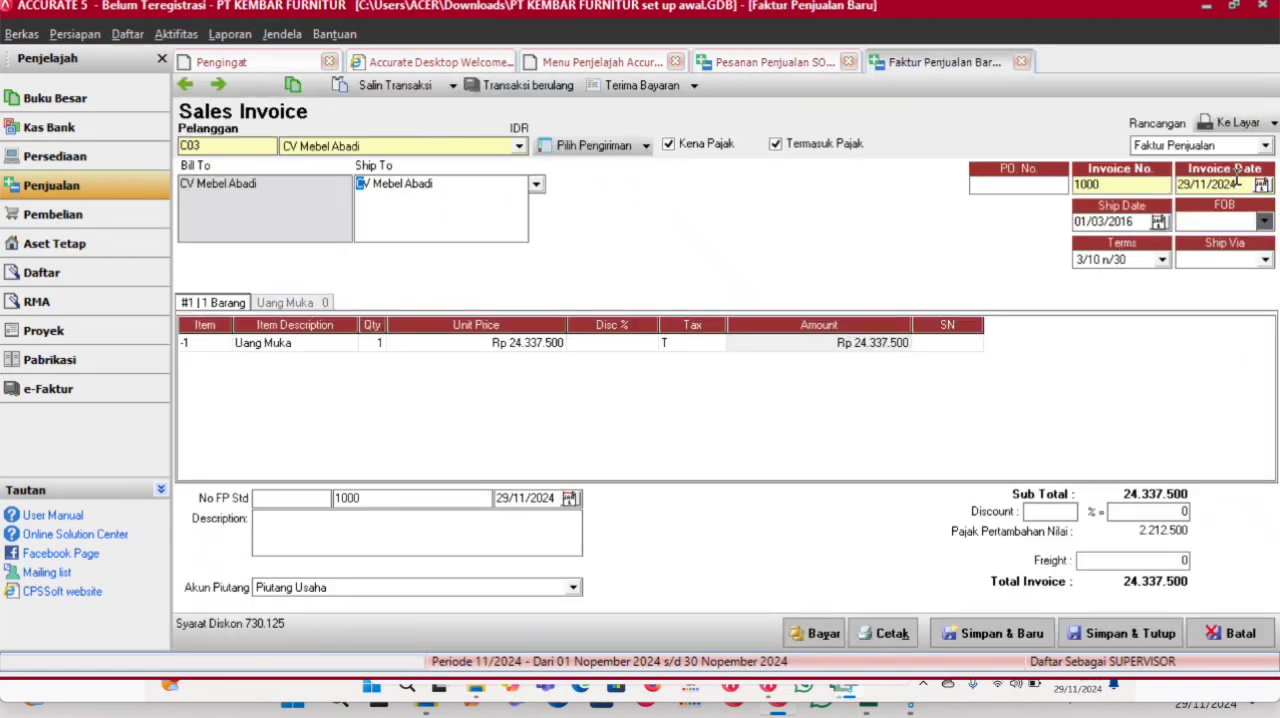
pyautogui.moveTo(1143, 186); pyautogui.dragTo(1038, 187)
pyautogui.write('UM/MAR/01')
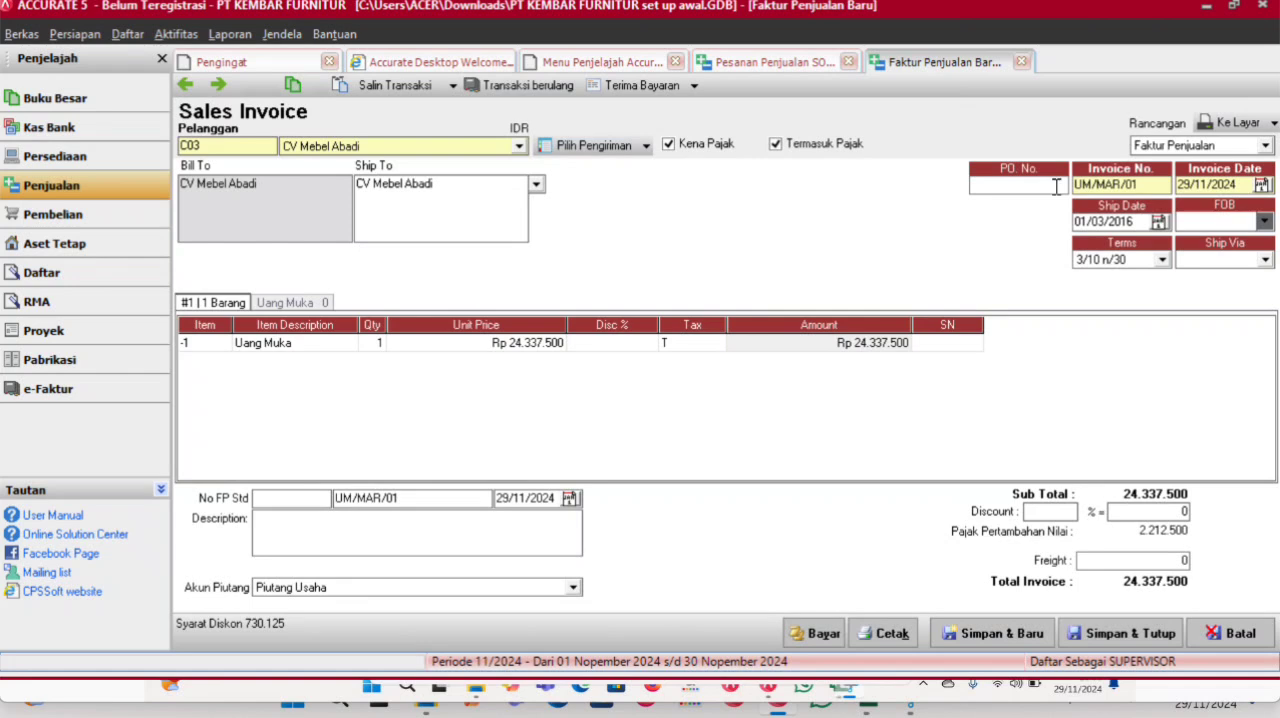
pyautogui.press('Tab')
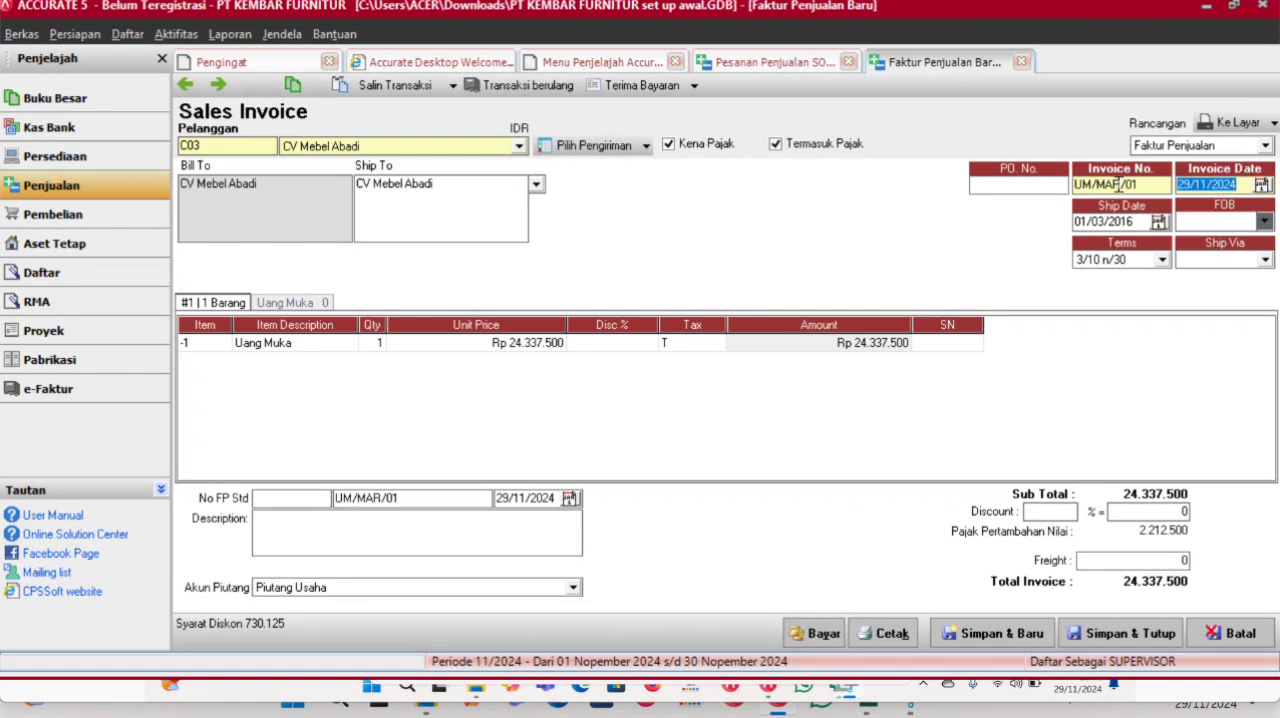
# - Set the down payment invoice date and its tax invoice (No FP Std) date to 01/03/2016
pyautogui.write('01/03/2016')
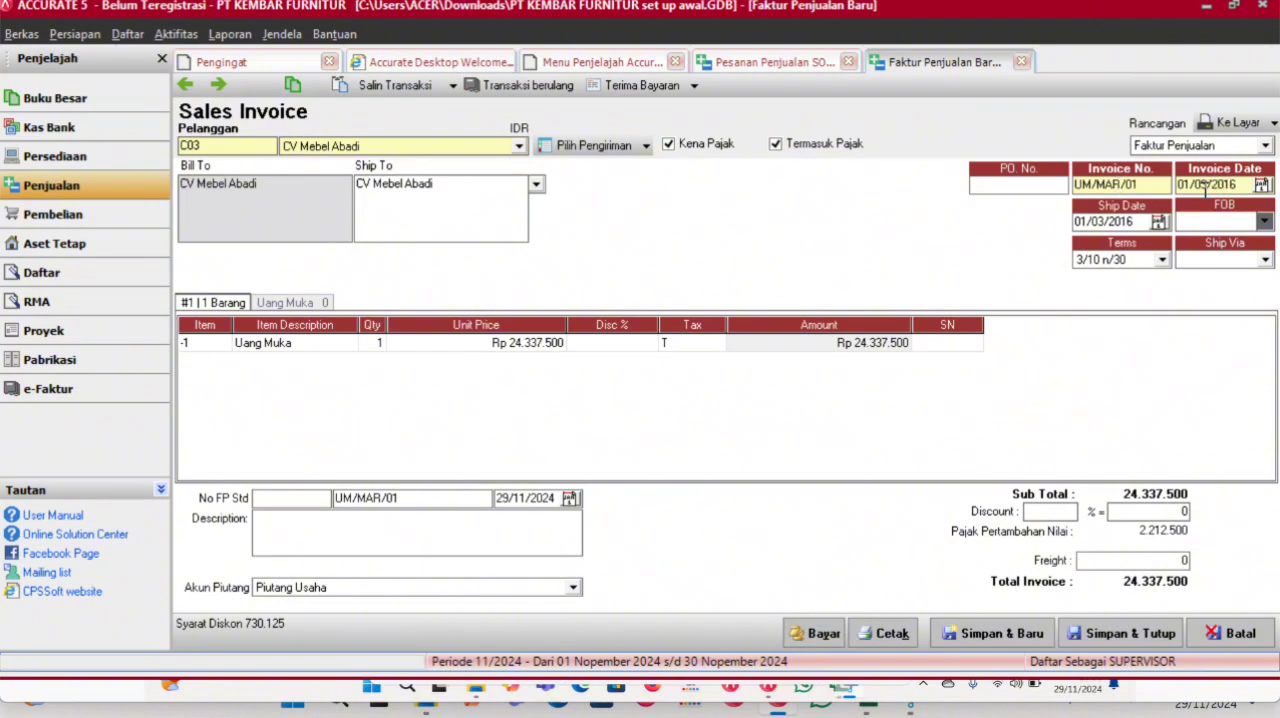
pyautogui.moveTo(1237, 185); pyautogui.dragTo(1047, 224)
pyautogui.write('01/03/2016')
# - Set the unit price of the Uang Muka line to 14.300.000
pyautogui.click(521, 349)
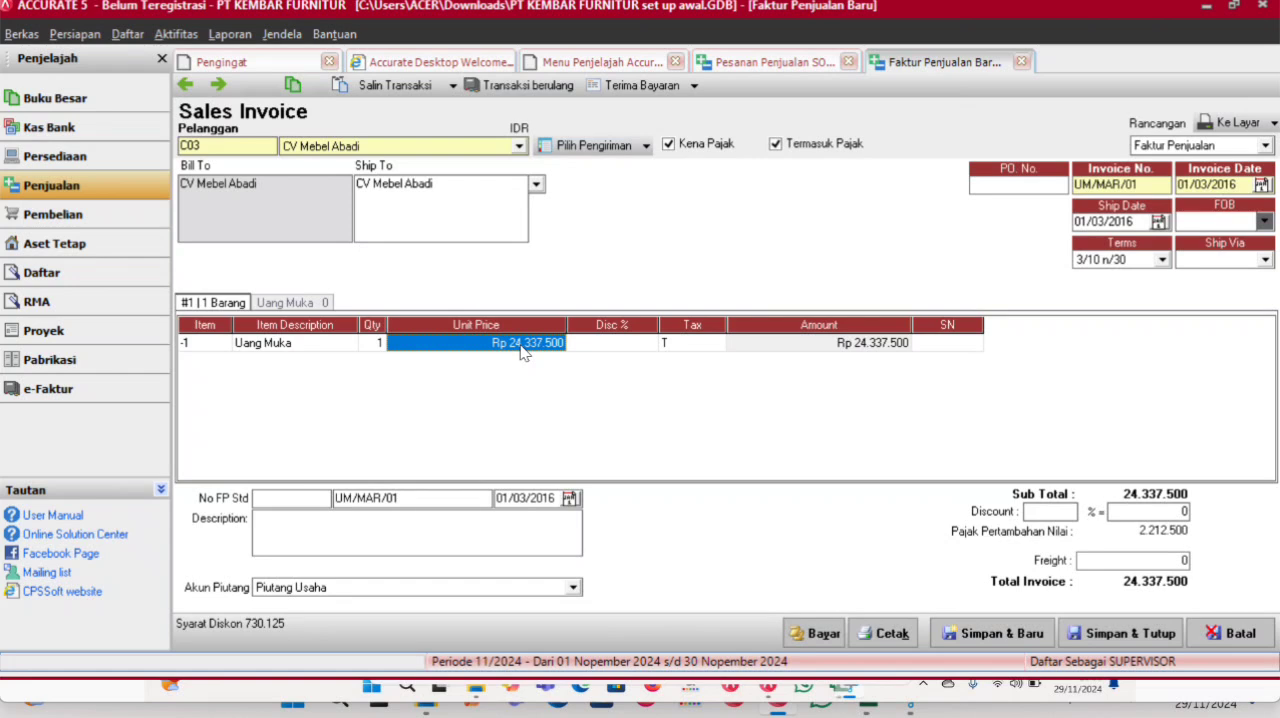
pyautogui.write('1')
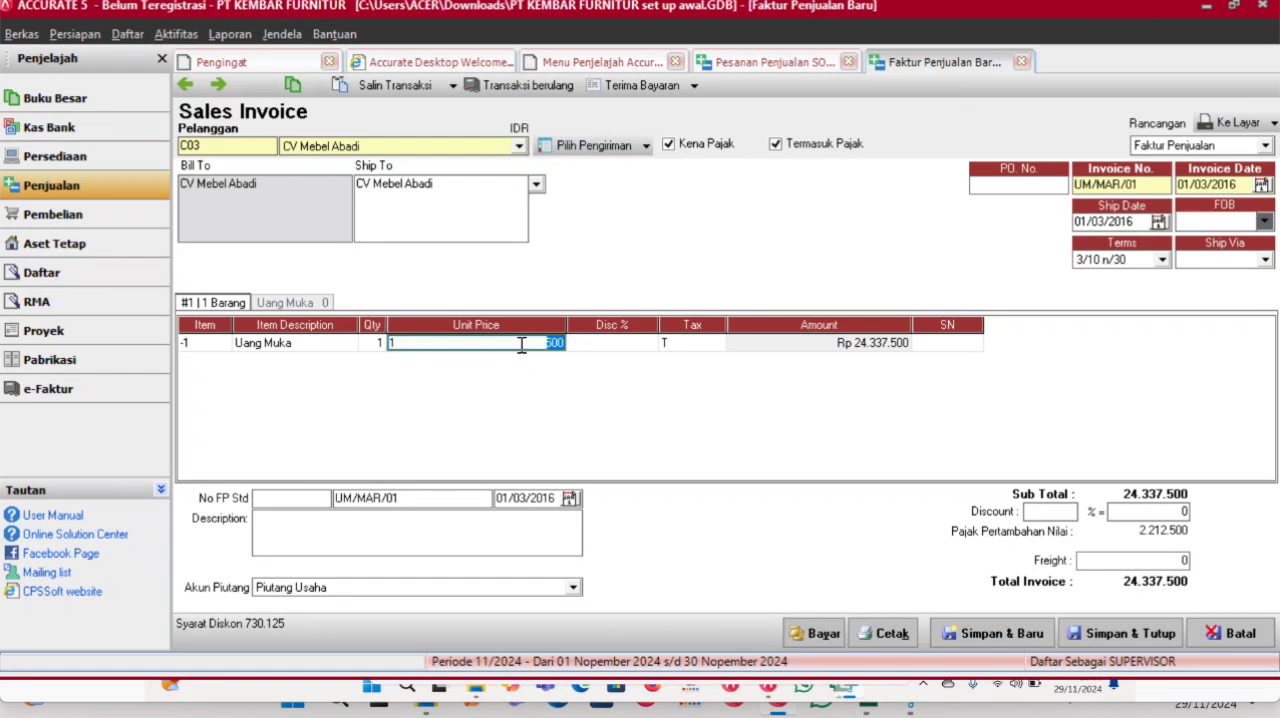
pyautogui.write('4.300.0000000')
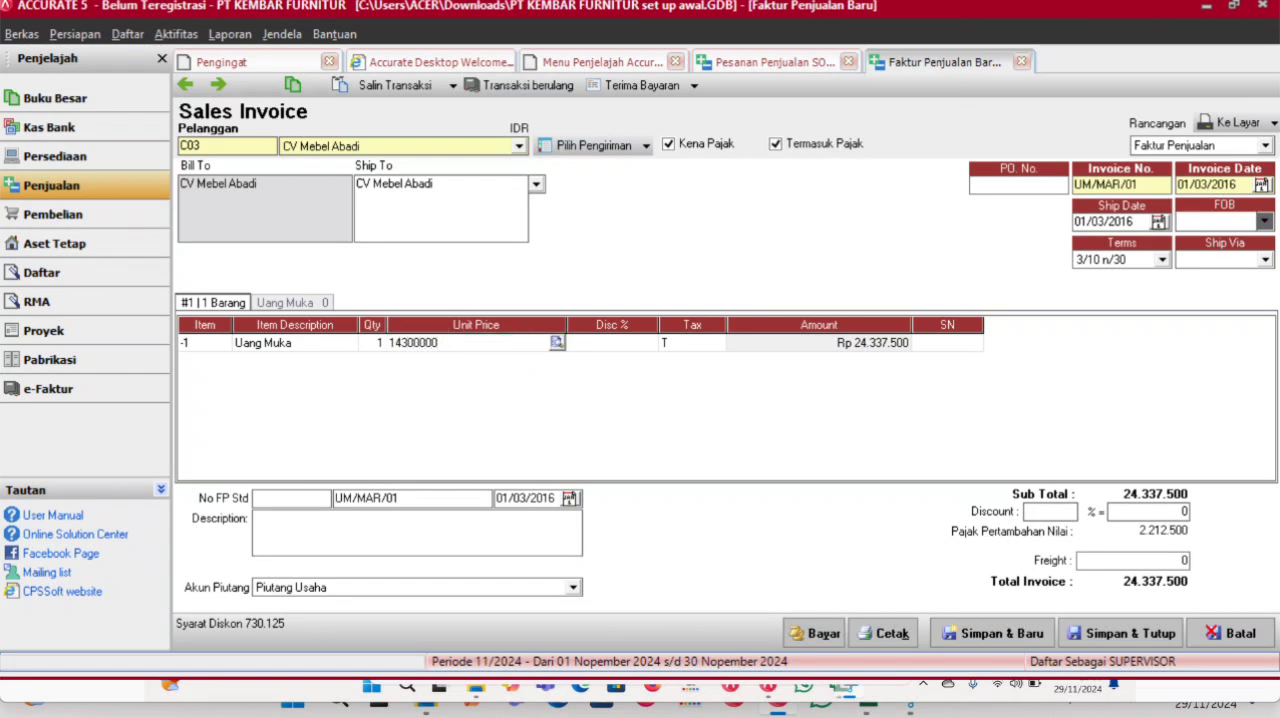
pyautogui.press('Tab')
pyautogui.press('Tab')
pyautogui.press('Tab')
pyautogui.press('Tab')
pyautogui.press('Up')
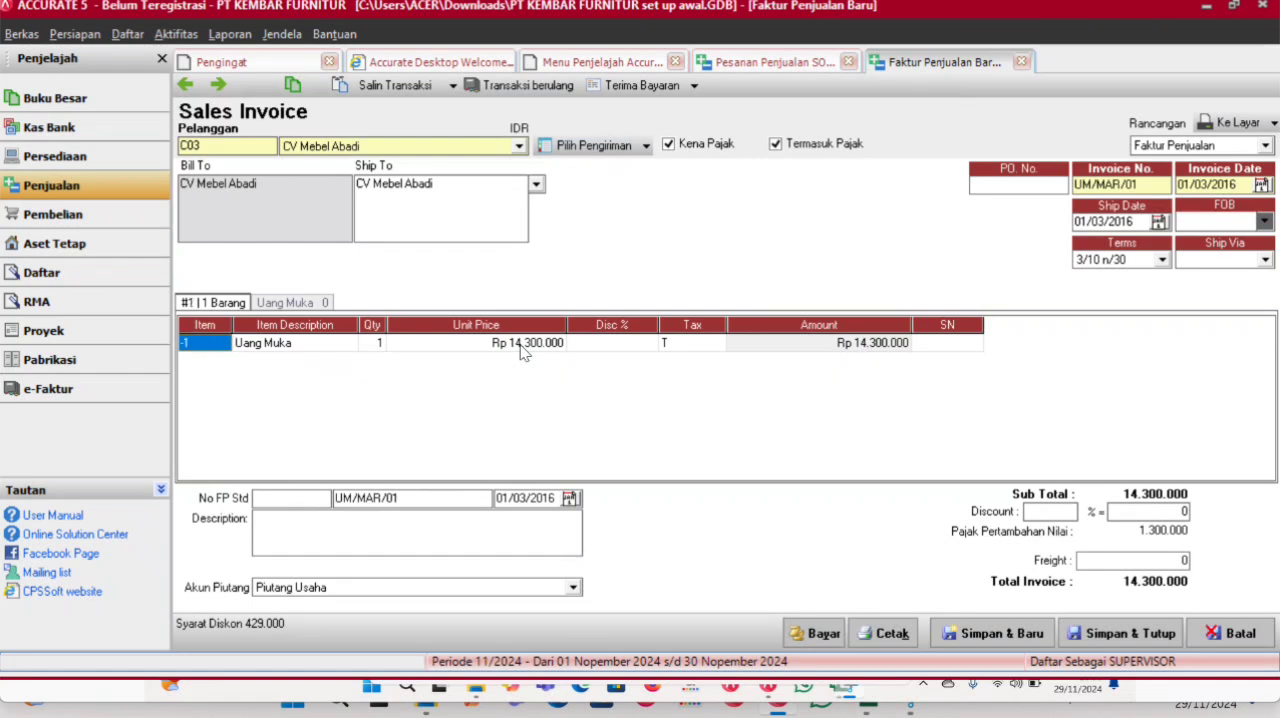
# - Open a customer receipt to pay the down payment invoice and set its payment date to 01/03/2016
pyautogui.click(818, 633)
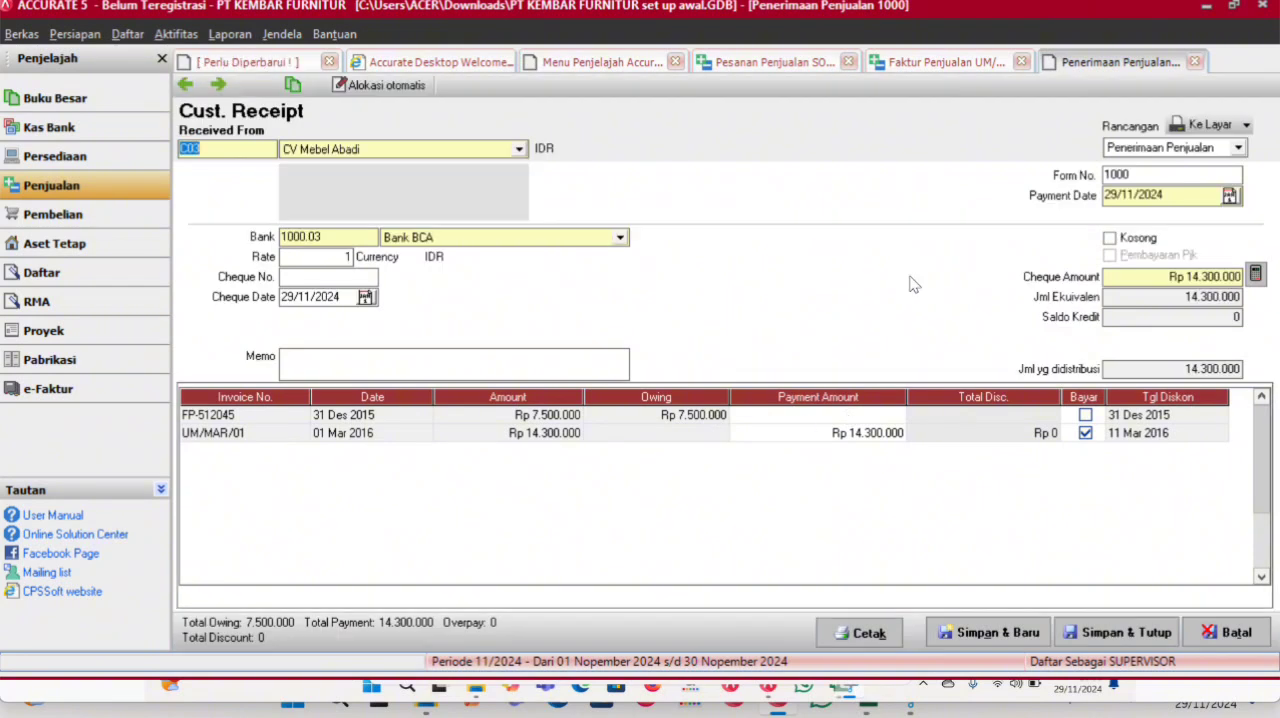
pyautogui.moveTo(1191, 193); pyautogui.dragTo(1080, 194)
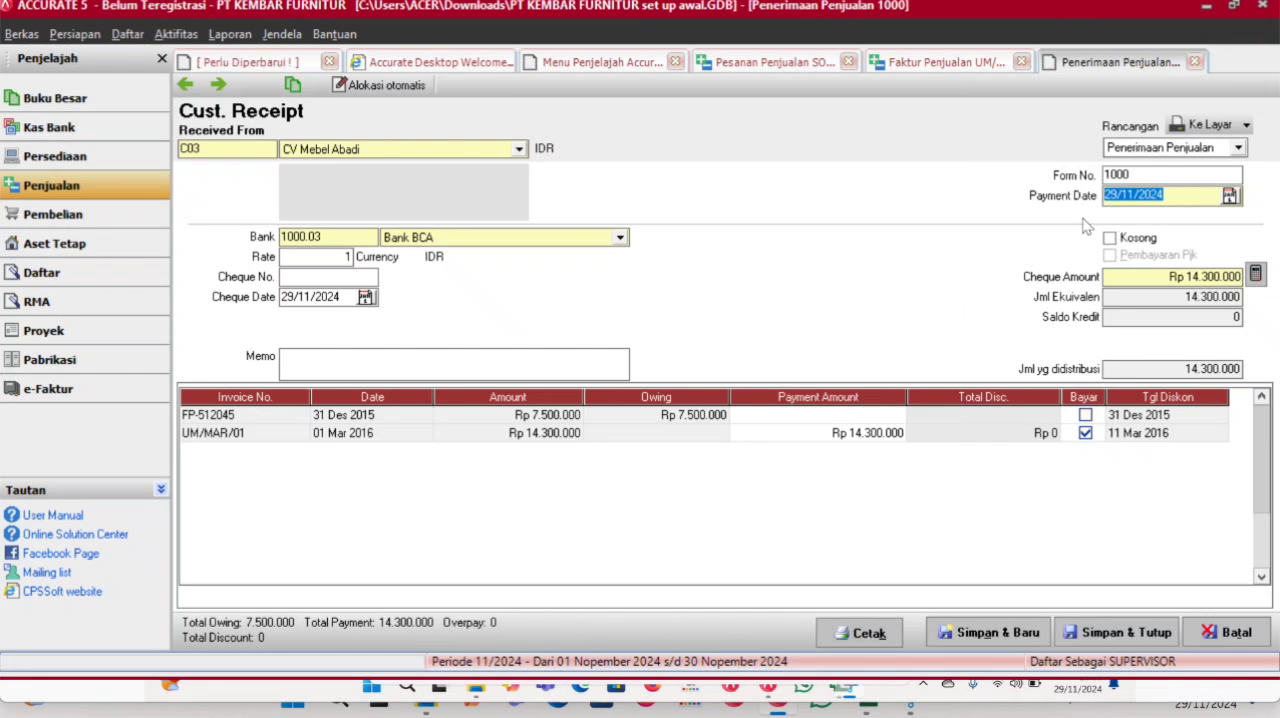
pyautogui.write('01/03/2016')
# - Set the receipt's bank to Bank Mandiri and its cheque date to 01/03/2016
pyautogui.click(620, 237)
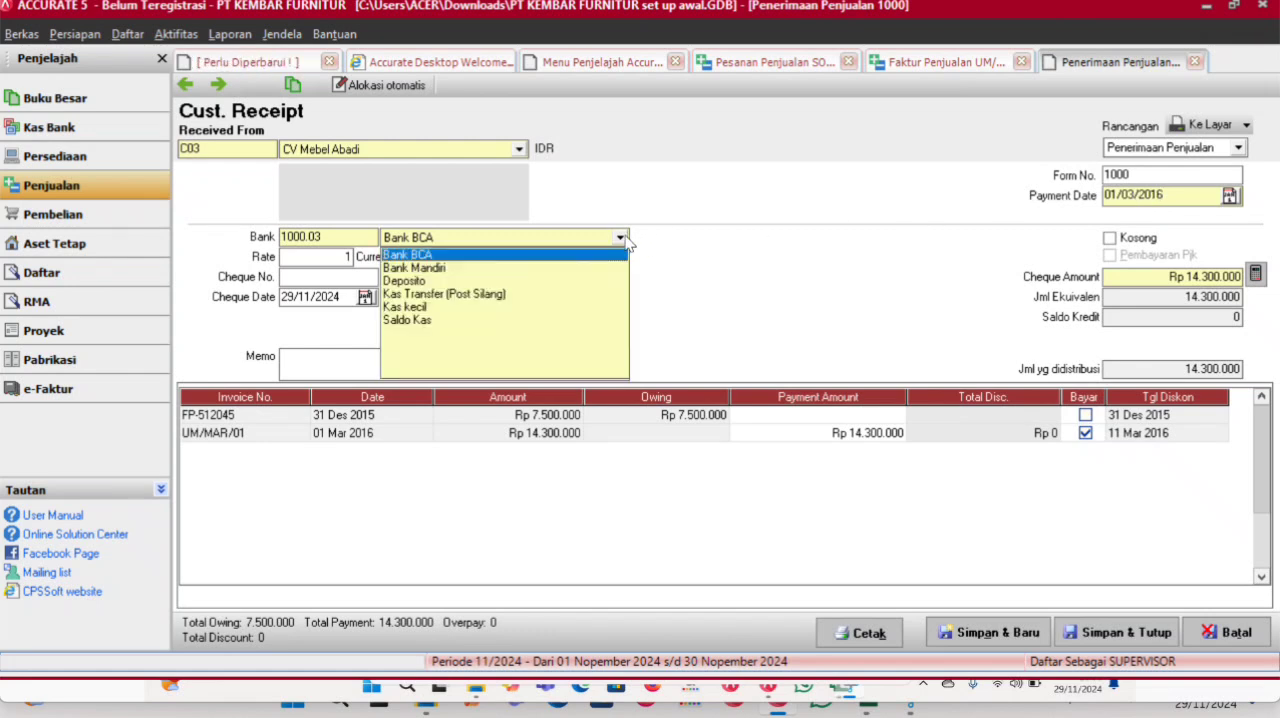
pyautogui.click(432, 268)
pyautogui.click(338, 296)
pyautogui.moveTo(338, 296); pyautogui.dragTo(224, 296)
pyautogui.write('01/03/20')
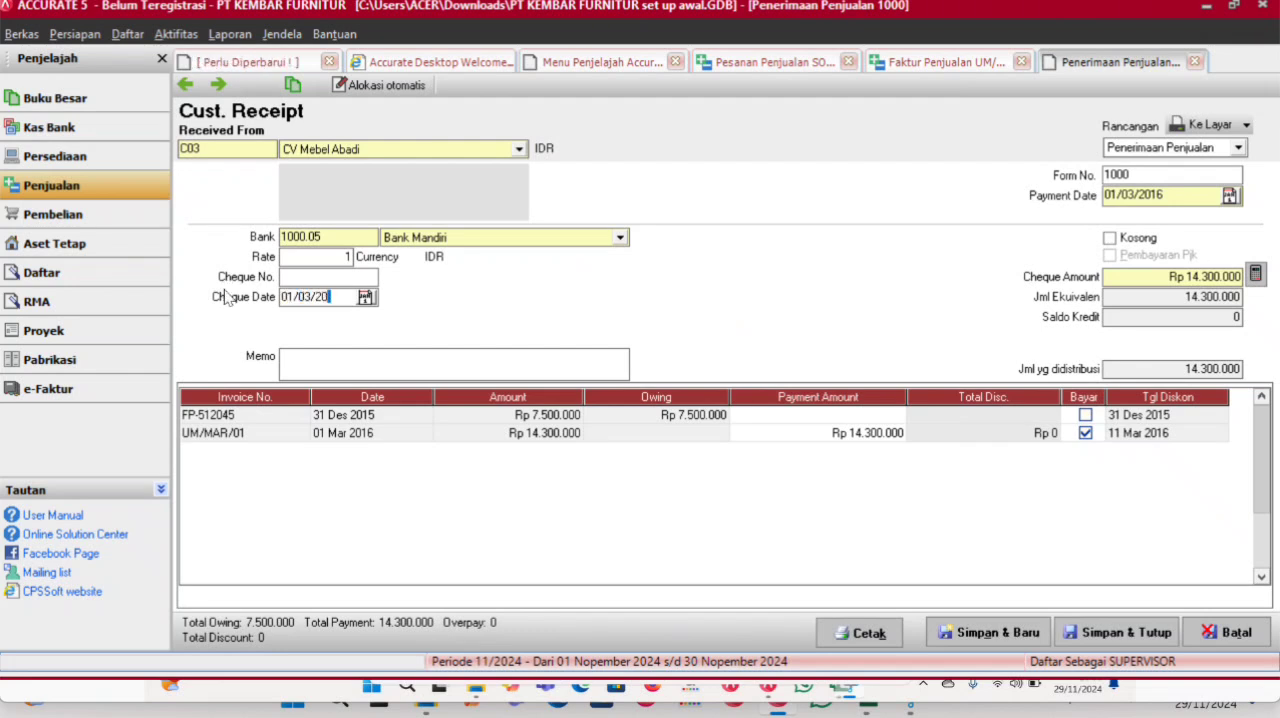
pyautogui.write('16')
# - Save and close the customer receipt, the down payment invoice and the sales order
pyautogui.click(1081, 626)
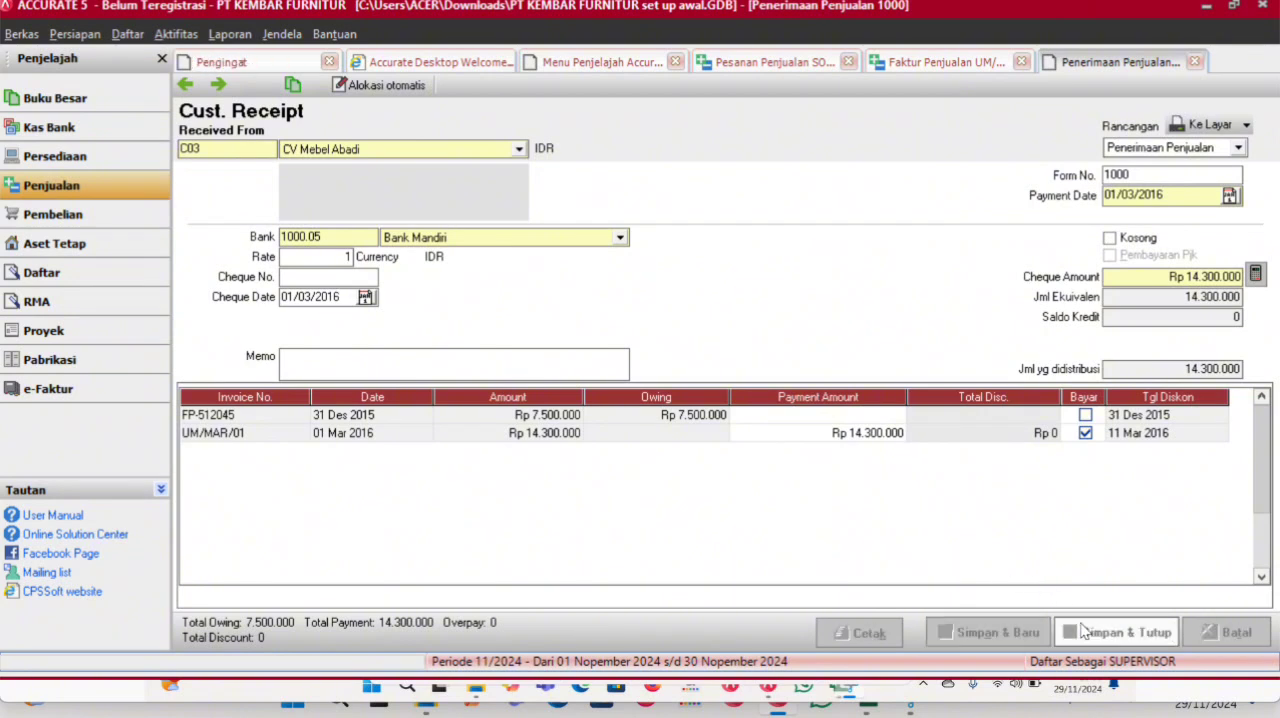
pyautogui.click(1081, 626)
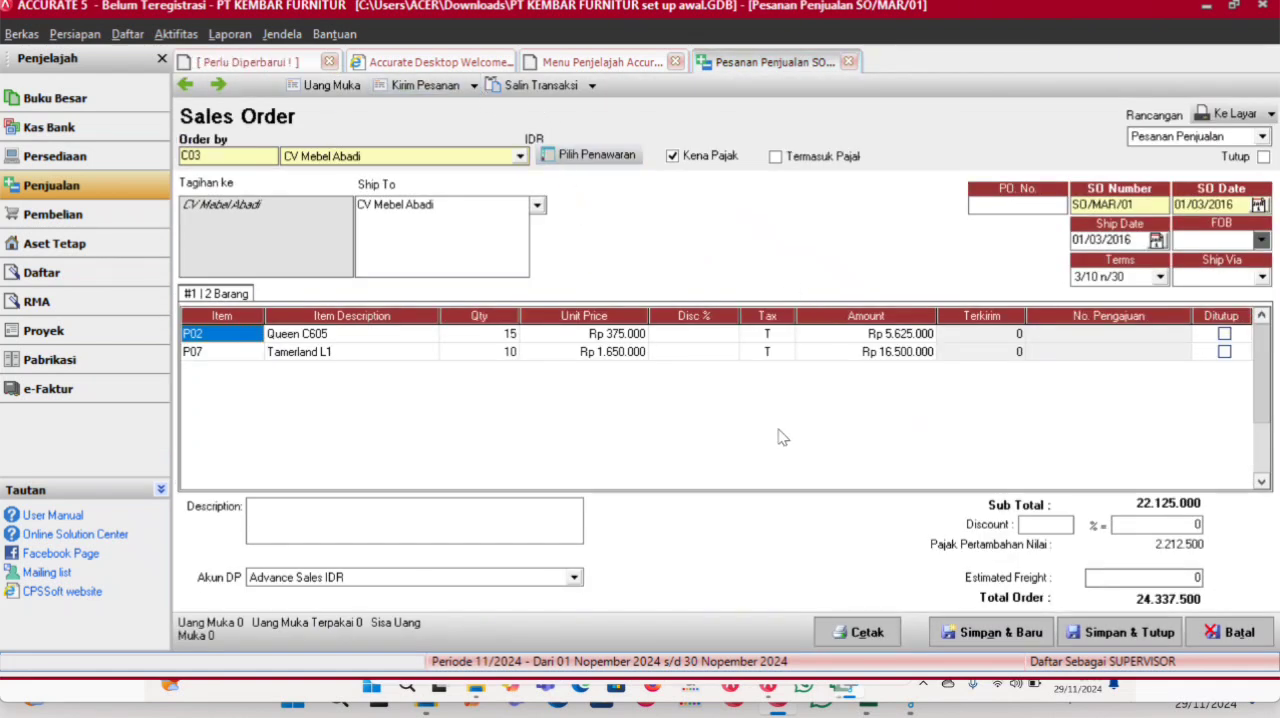
pyautogui.click(1121, 630)
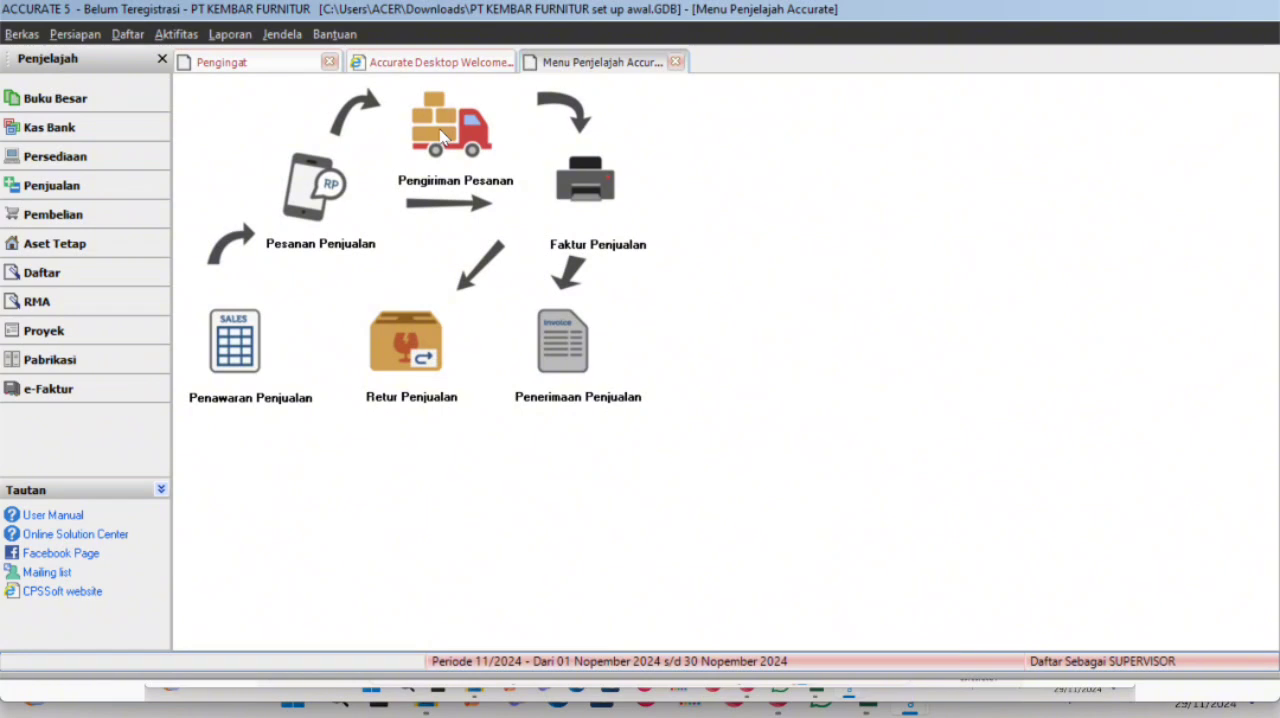
# - Start a new delivery order (Pengiriman Pesanan) for customer CV Mebel Abadi
pyautogui.click(443, 135)
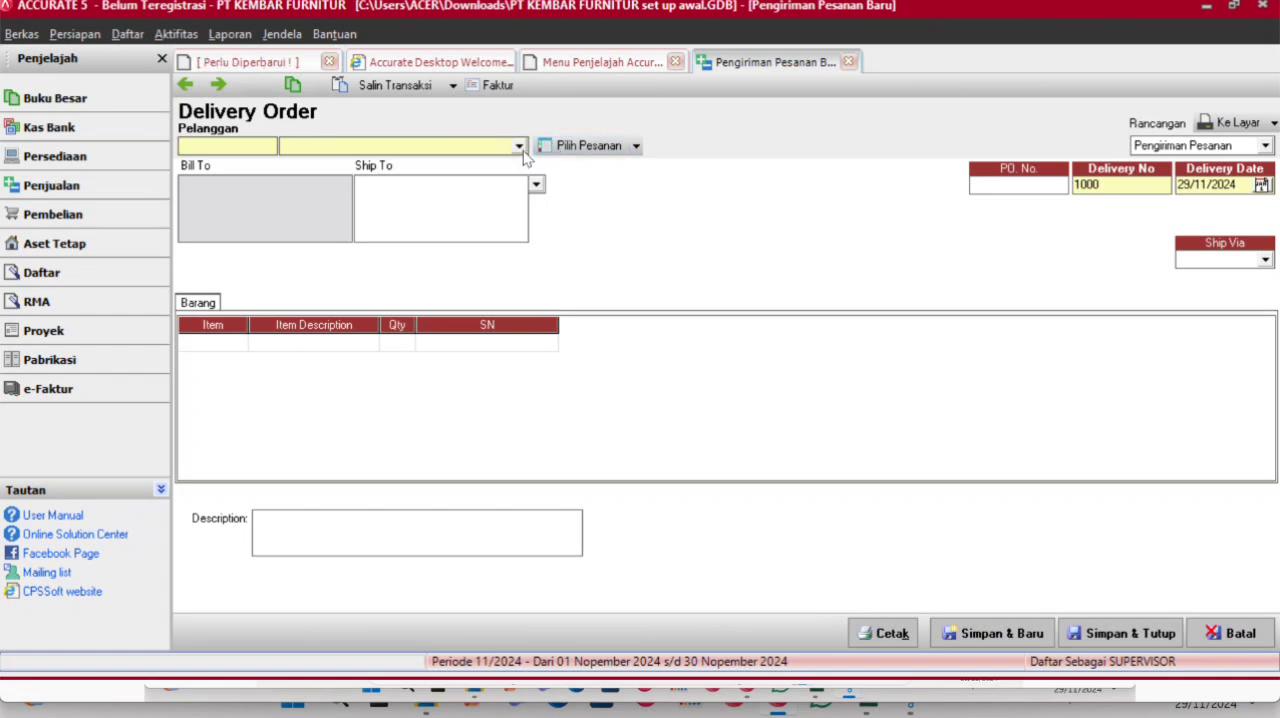
pyautogui.click(520, 147)
pyautogui.click(362, 178)
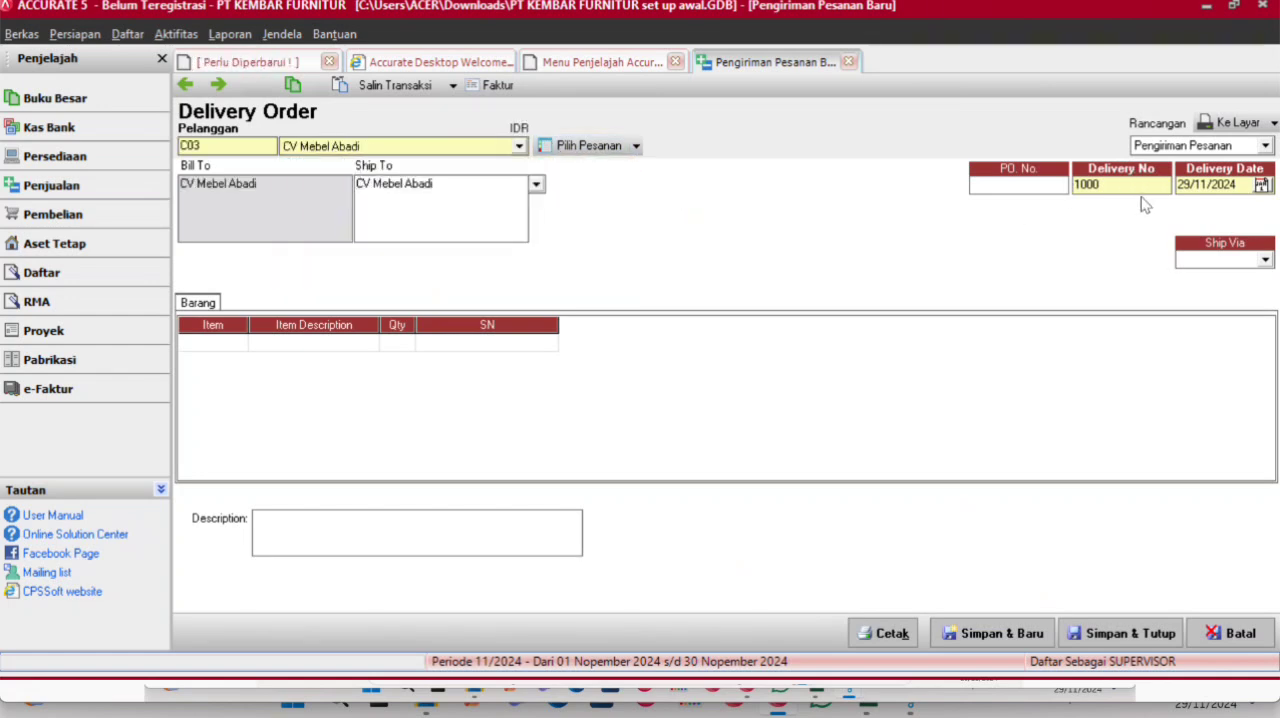
# - Number the delivery order KIRIM/MAR/01 and set its delivery date to 02/03/2016
pyautogui.moveTo(1124, 182); pyautogui.dragTo(1058, 187)
pyautogui.write('ki')
pyautogui.write('Ki')
pyautogui.write('RIM/MAR')
pyautogui.write('/01')
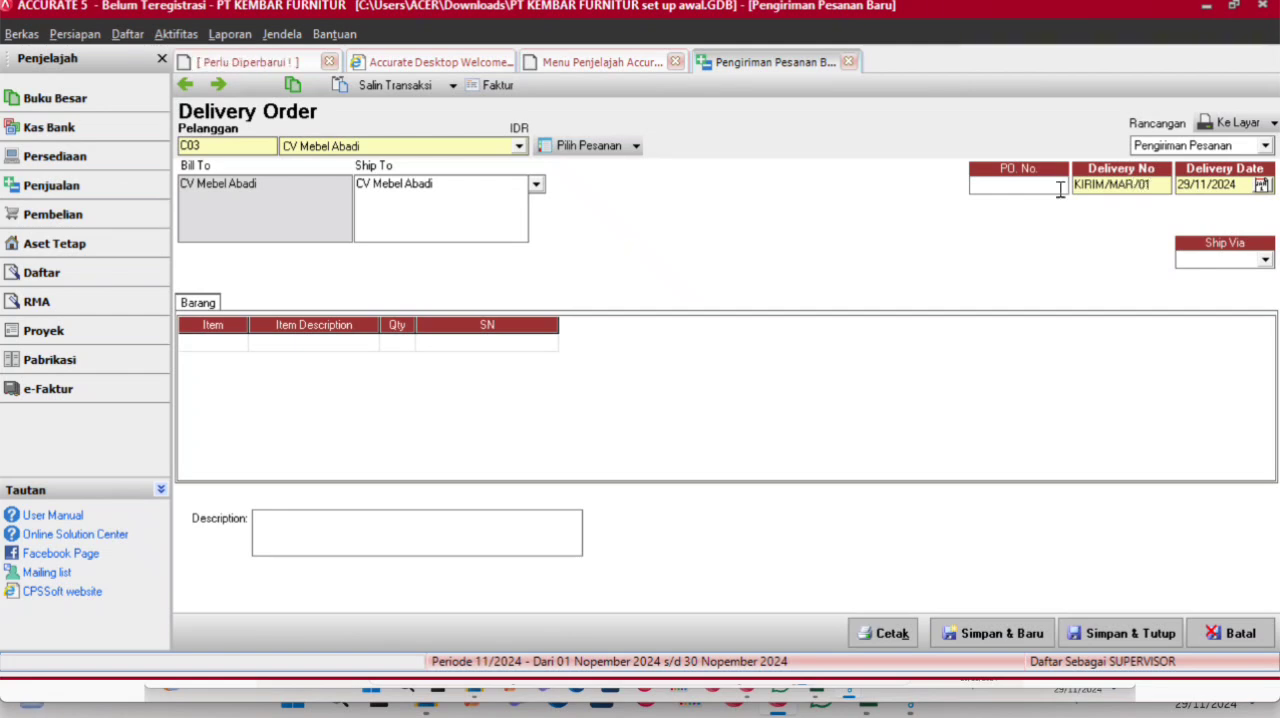
pyautogui.press('Tab')
pyautogui.write('02/03/')
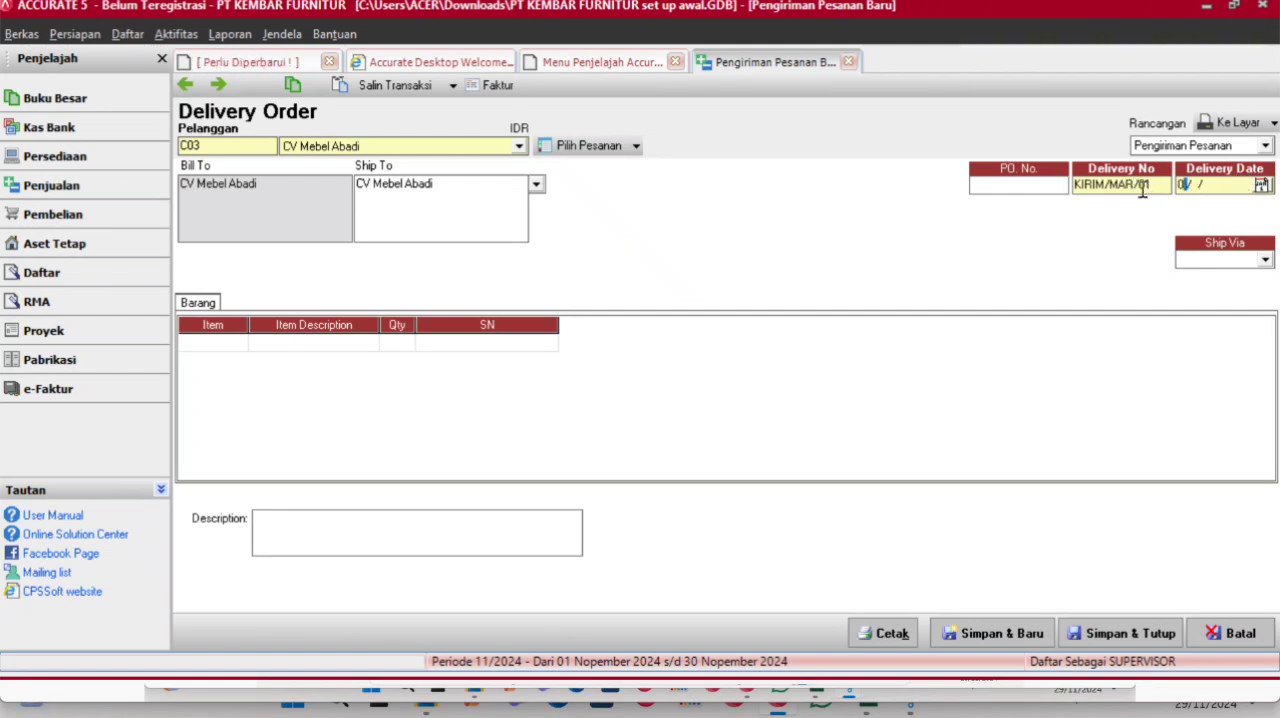
pyautogui.write('2')
# - Load the items of sales order SO/MAR/01 into the delivery order
pyautogui.click(636, 147)
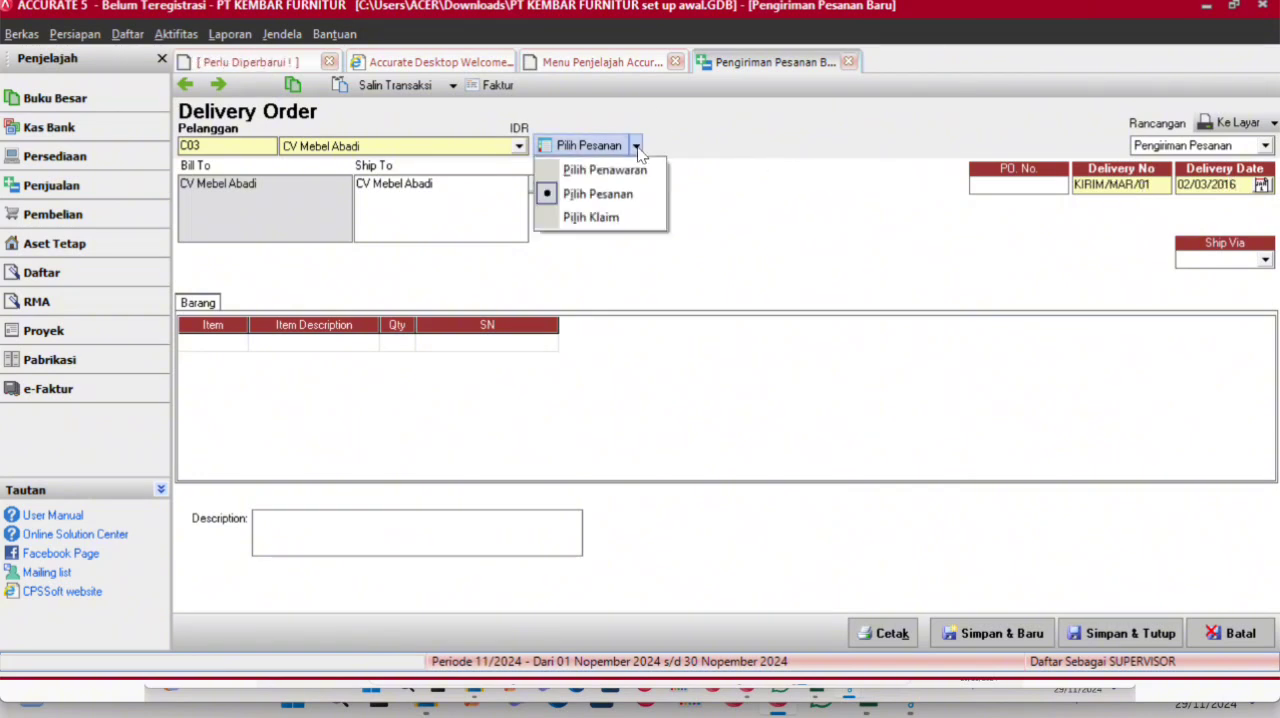
pyautogui.click(612, 194)
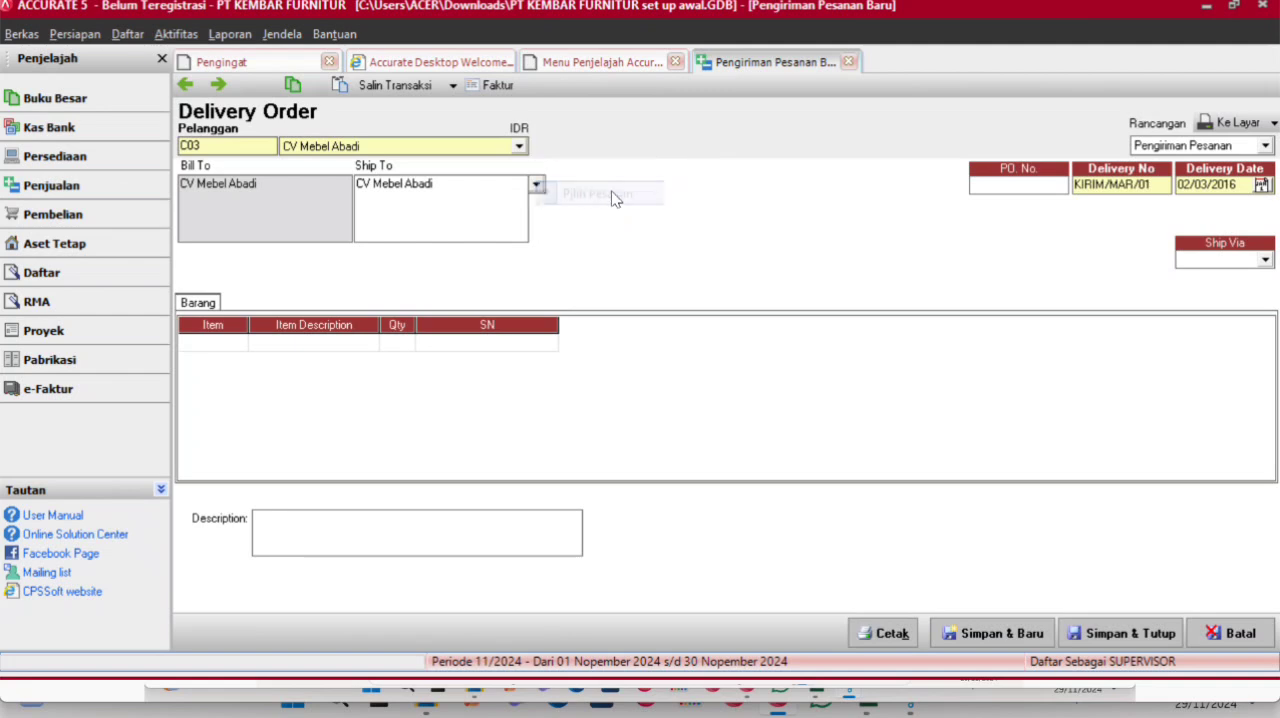
pyautogui.click(515, 287)
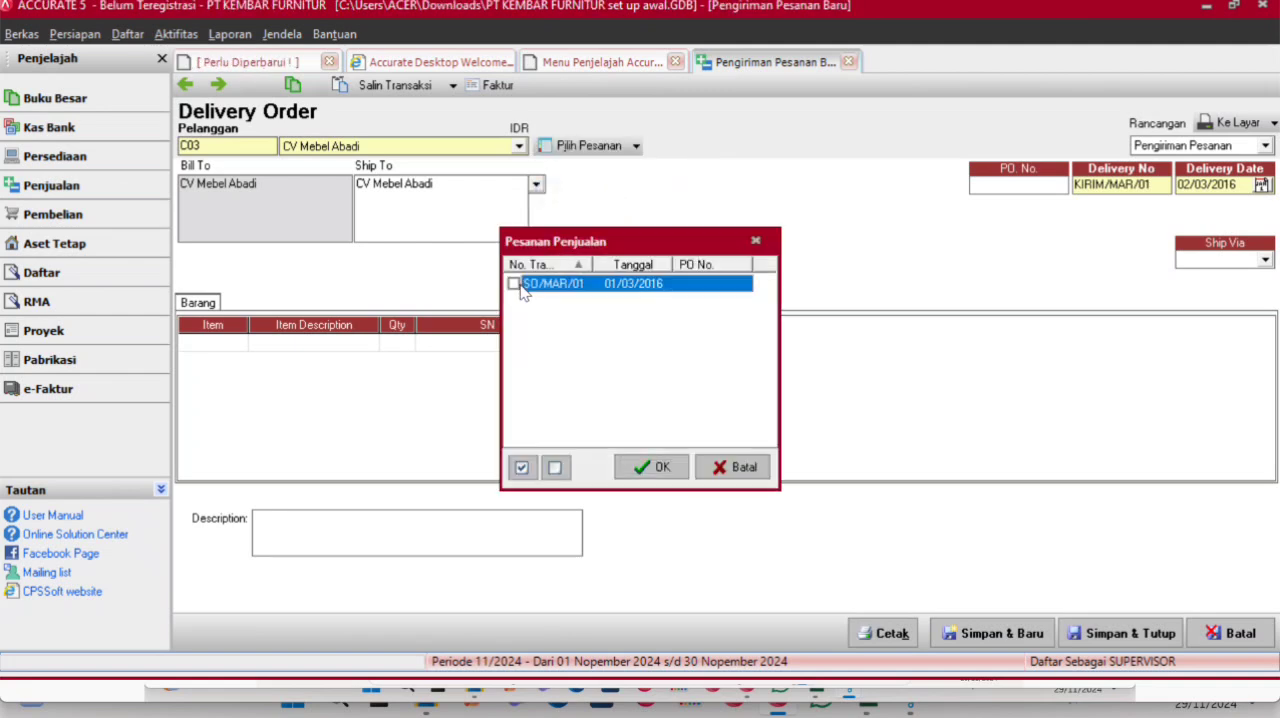
pyautogui.click(513, 285)
pyautogui.click(651, 466)
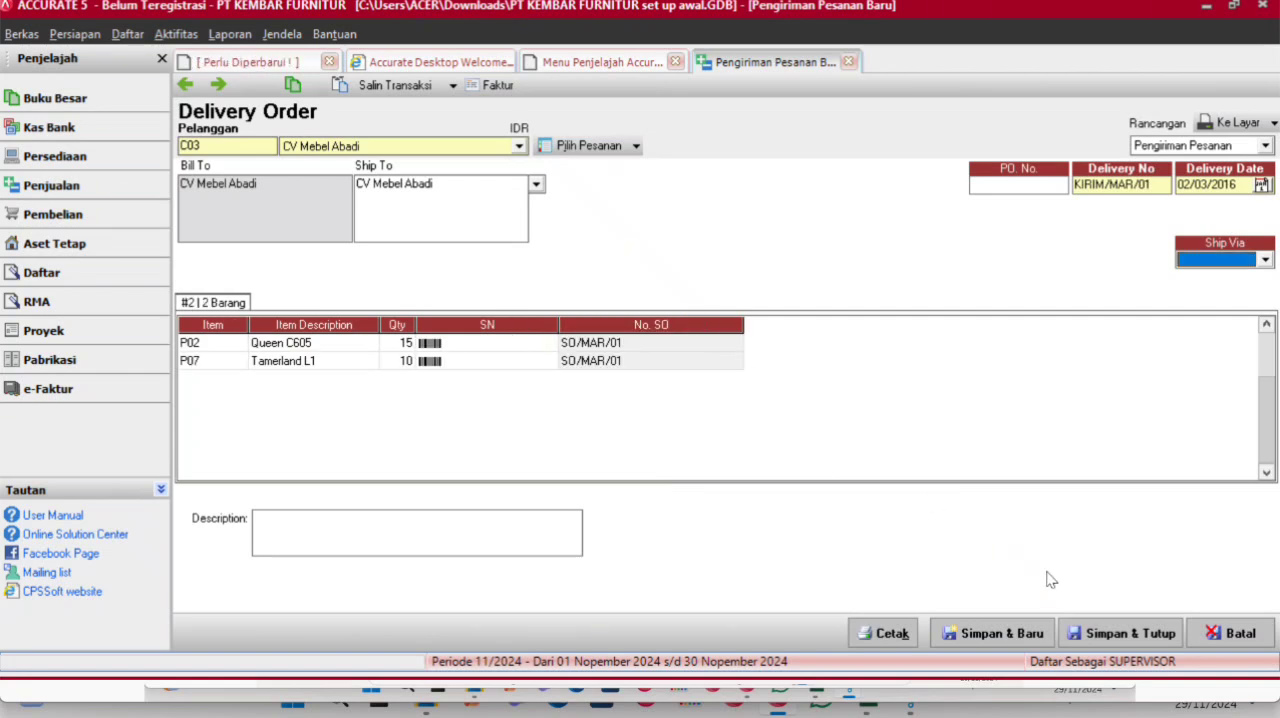
# - Create a sales invoice from the delivery order, date it 02/03/2016, and save and close both documents
pyautogui.click(490, 86)
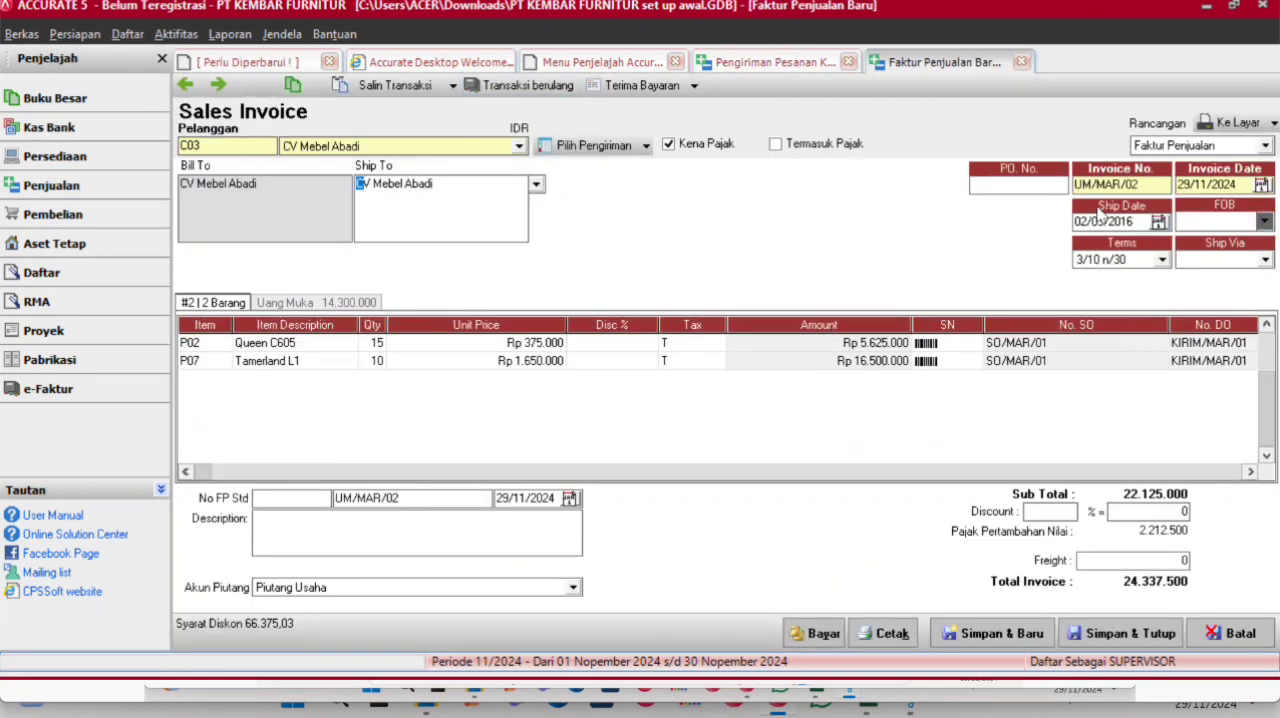
pyautogui.click(1250, 186)
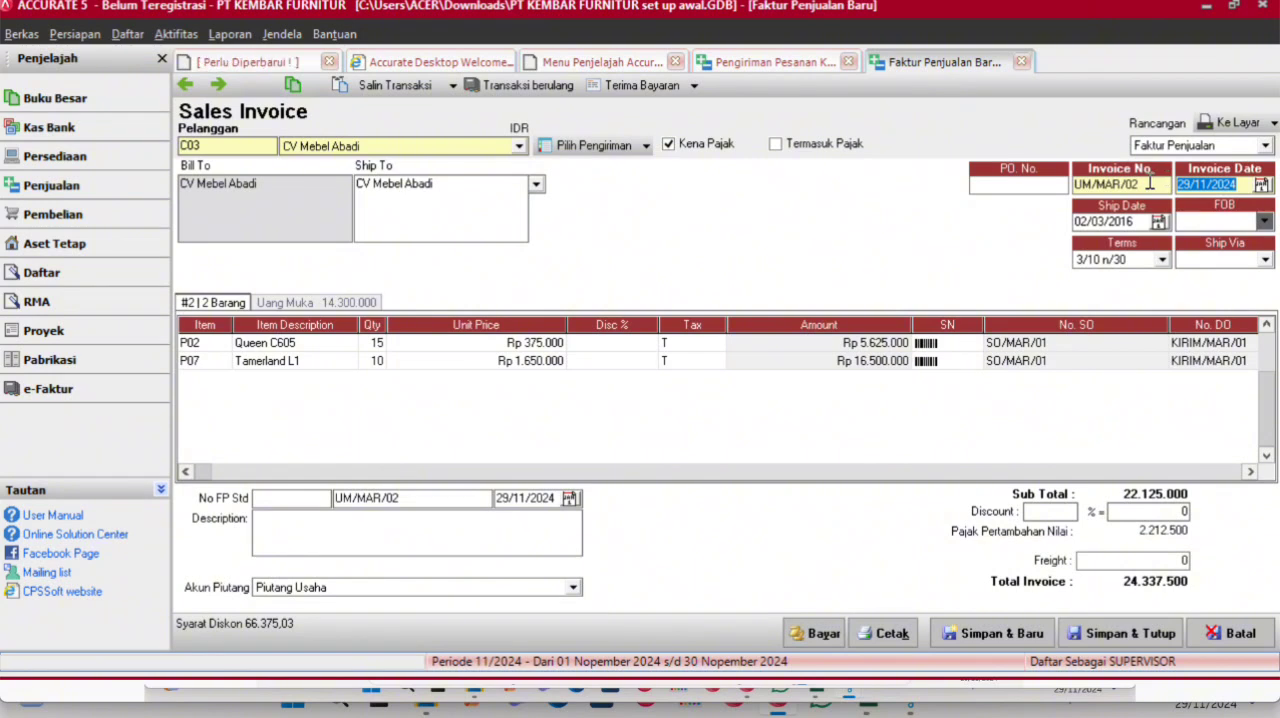
pyautogui.write('02/03/')
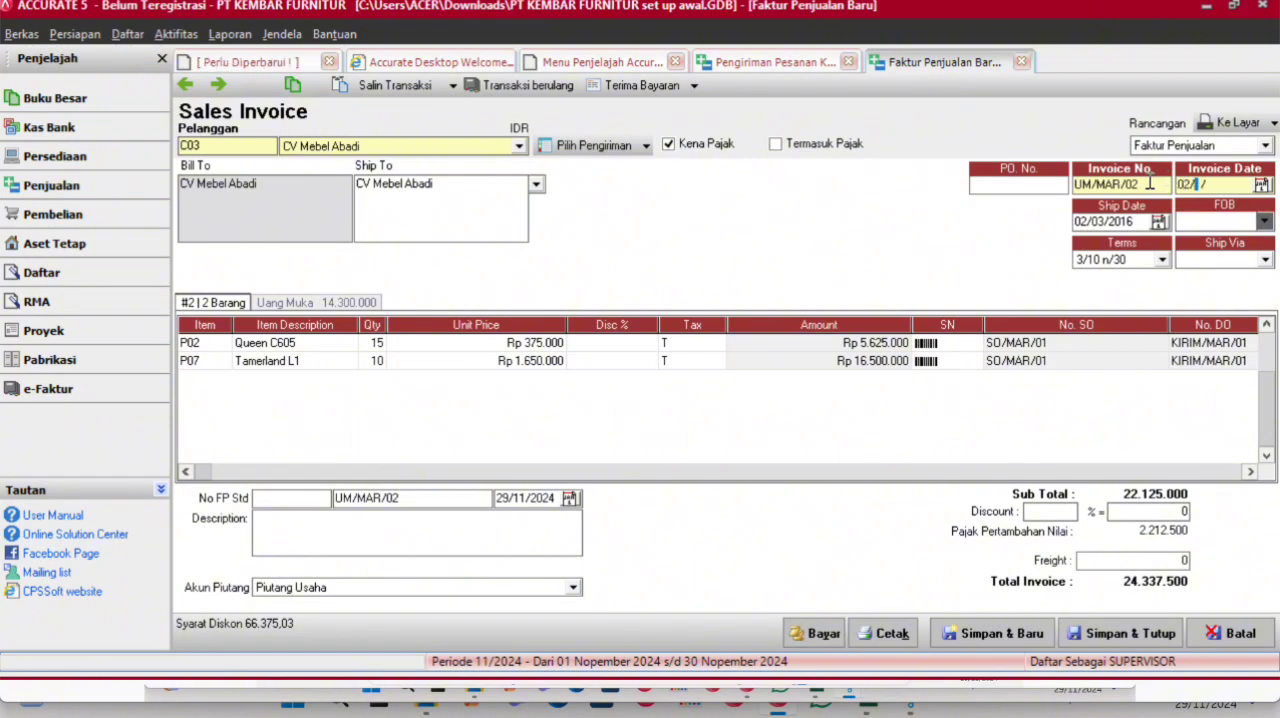
pyautogui.write('2016')
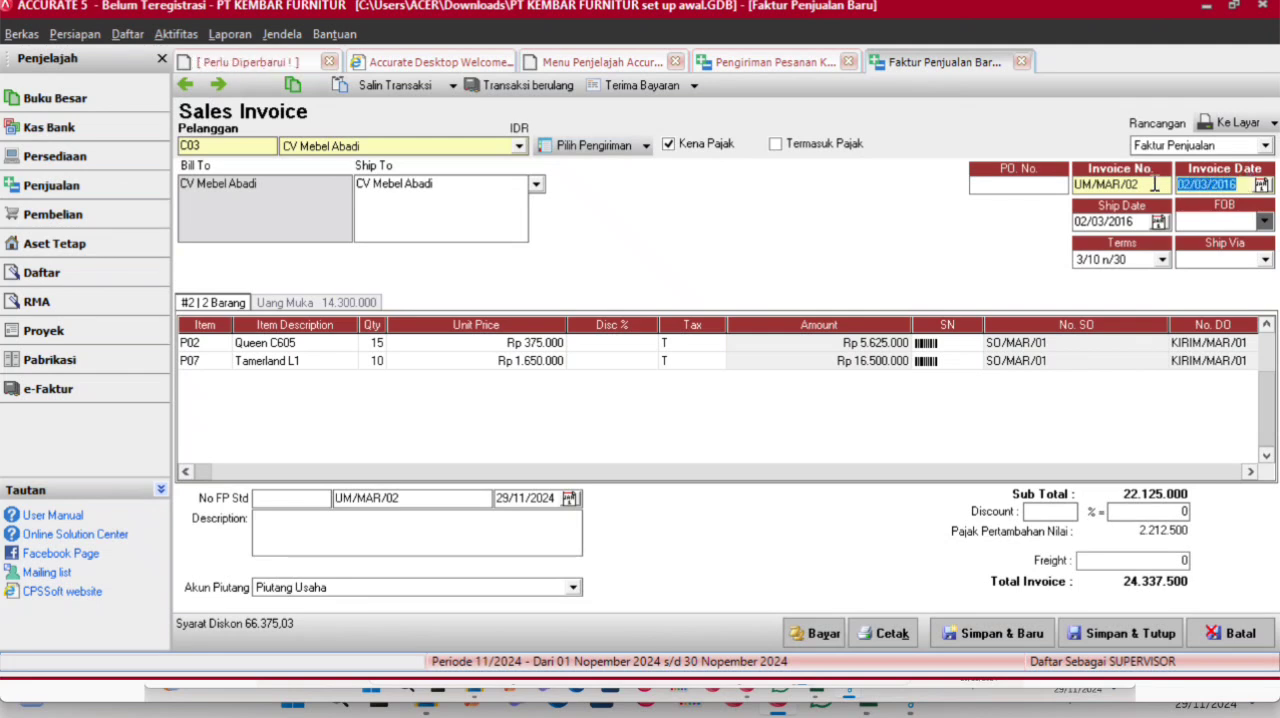
pyautogui.click(1140, 221)
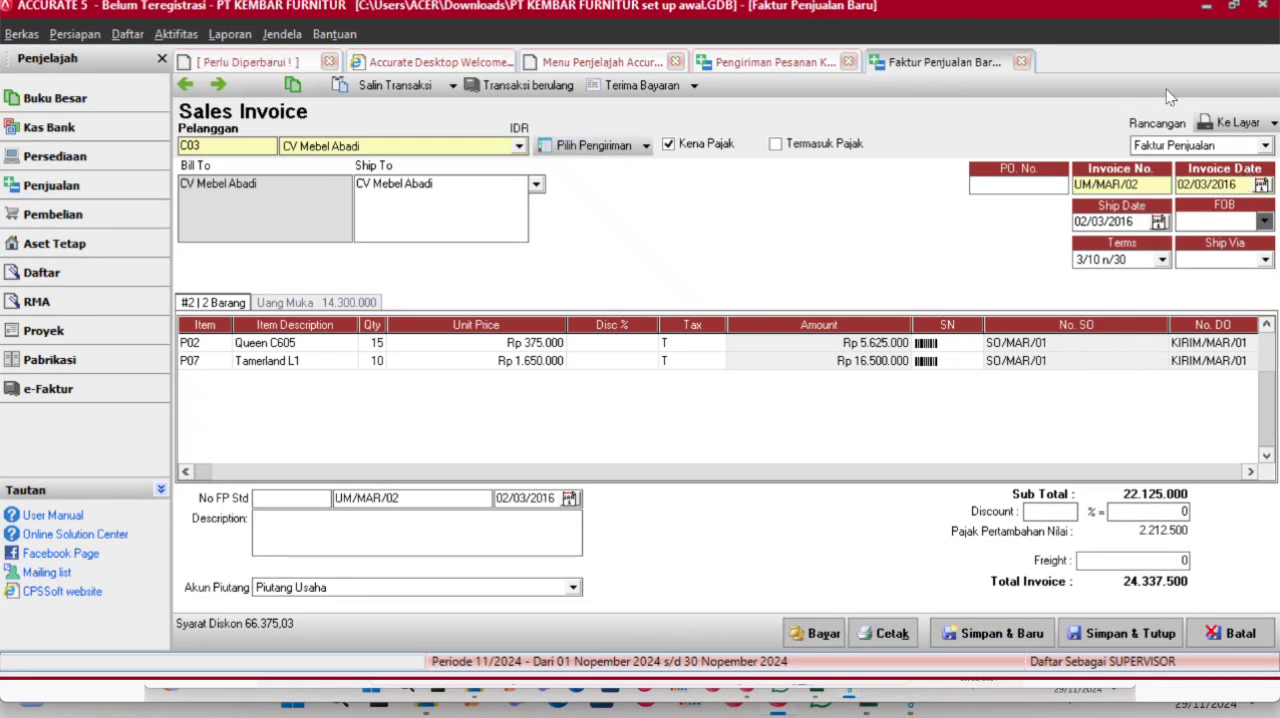
pyautogui.click(1123, 631)
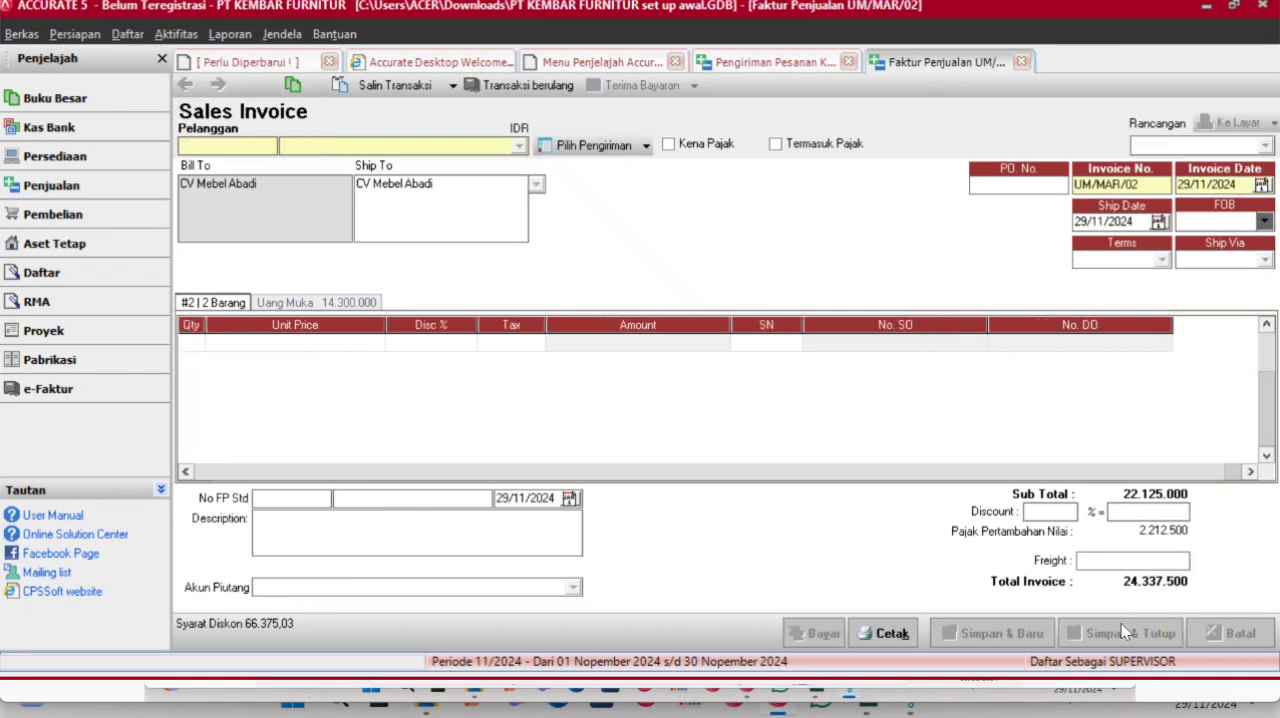
pyautogui.click(1123, 631)
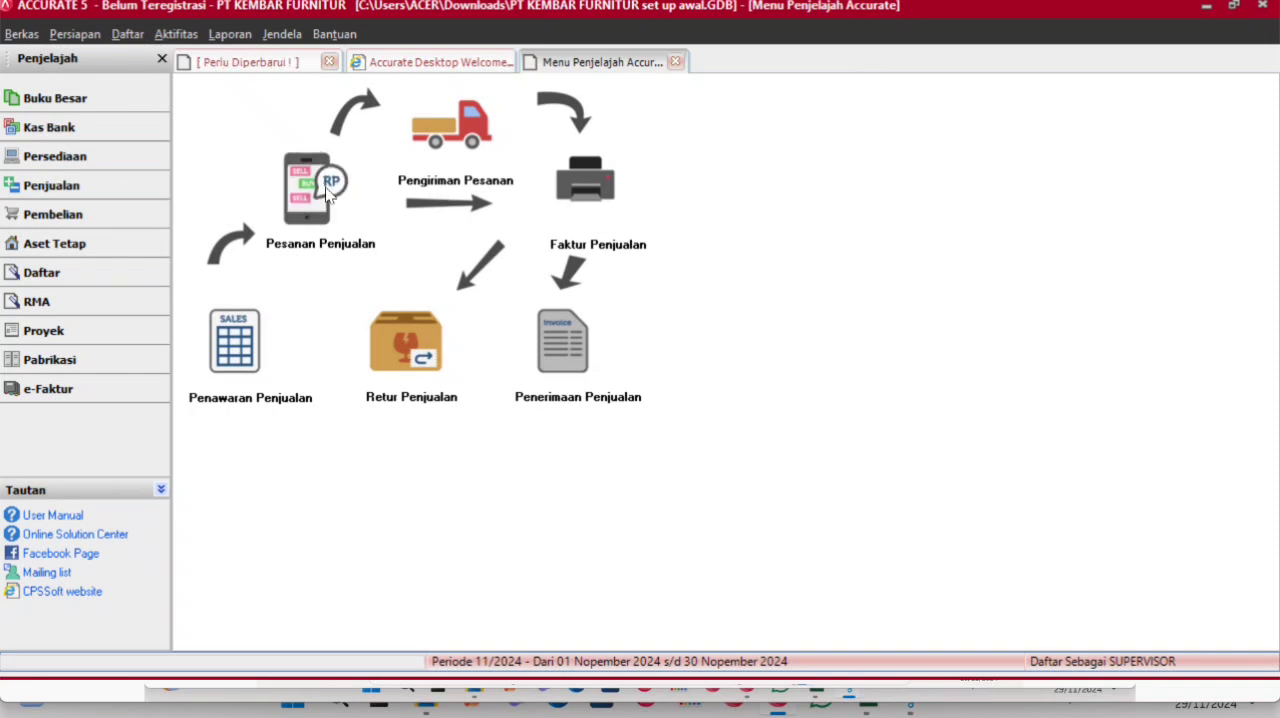
# - Open the general ledger history without the date filter and review the March 2016 journal entries
pyautogui.click(127, 34)
pyautogui.moveTo(185, 122)
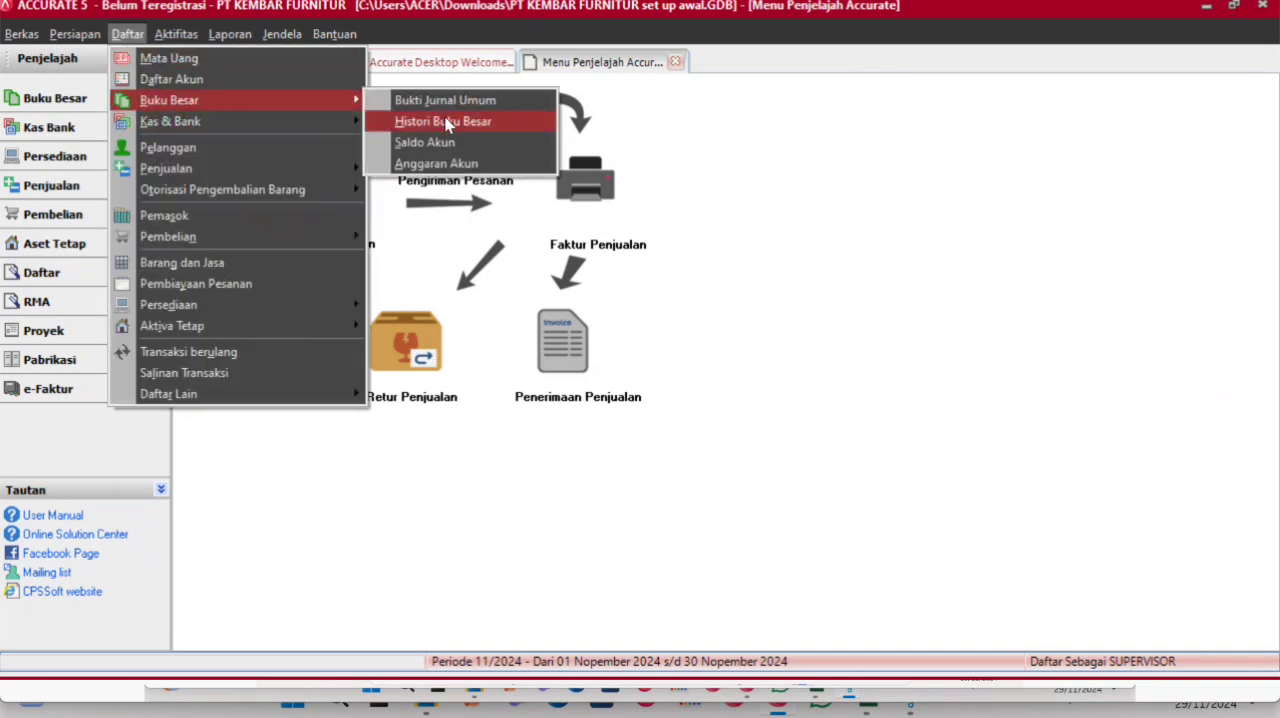
pyautogui.click(443, 122)
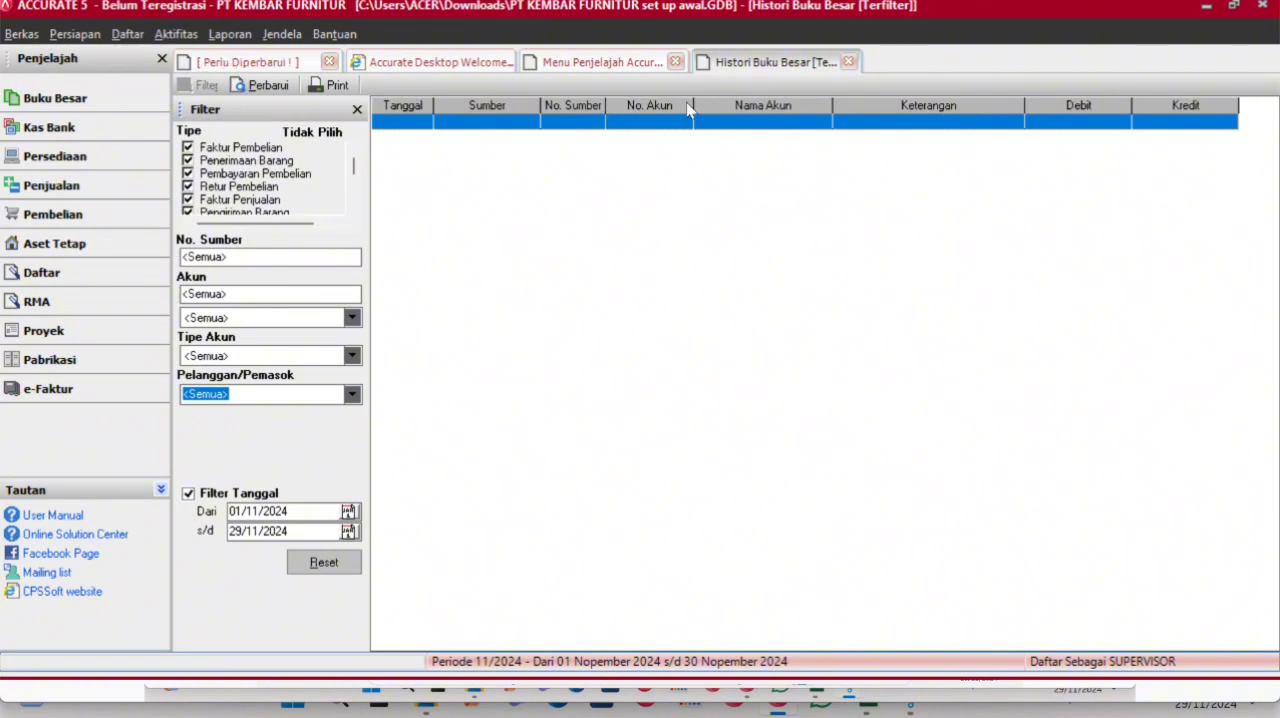
pyautogui.click(245, 494)
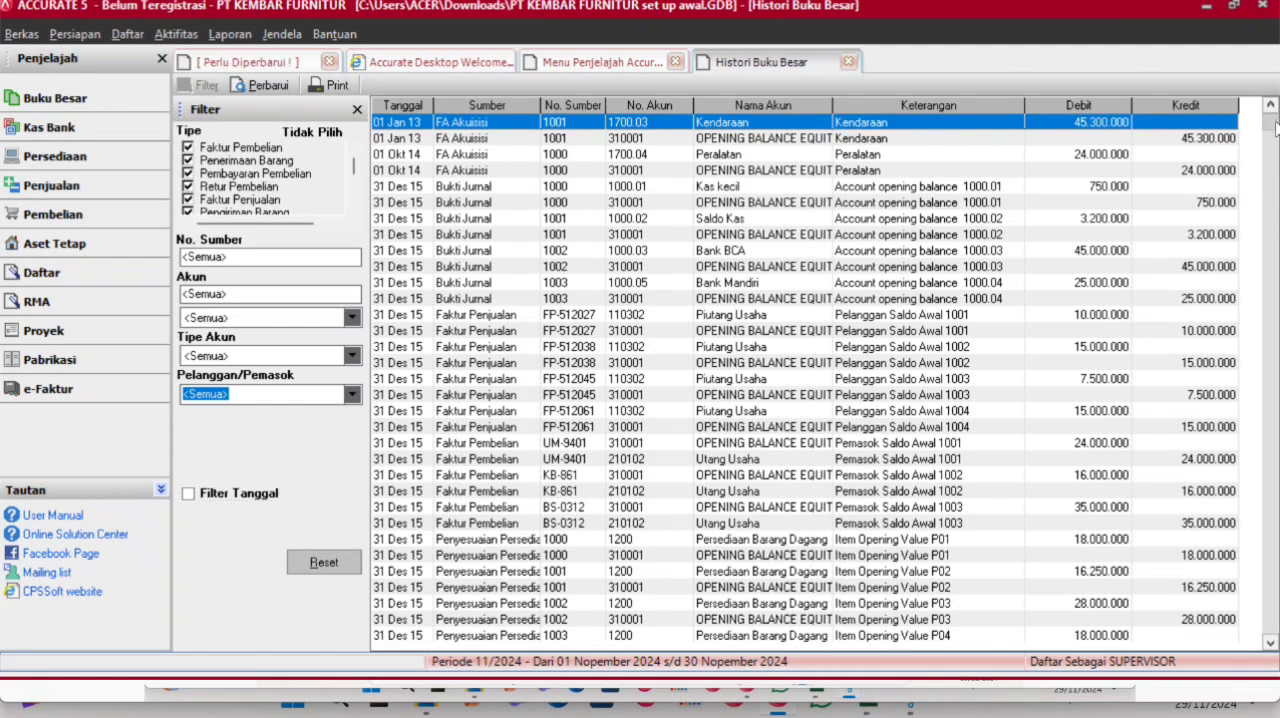
pyautogui.scroll(-20, 1149, 288)
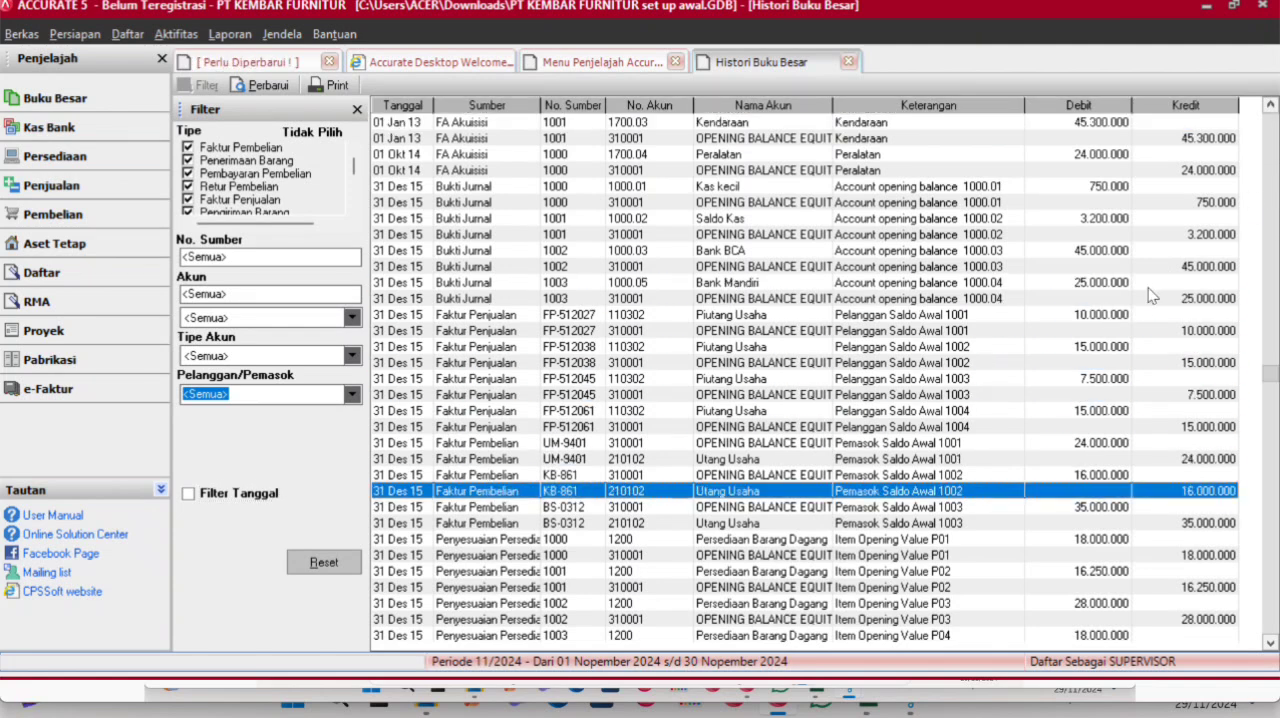
pyautogui.scroll(-20, 1149, 295)
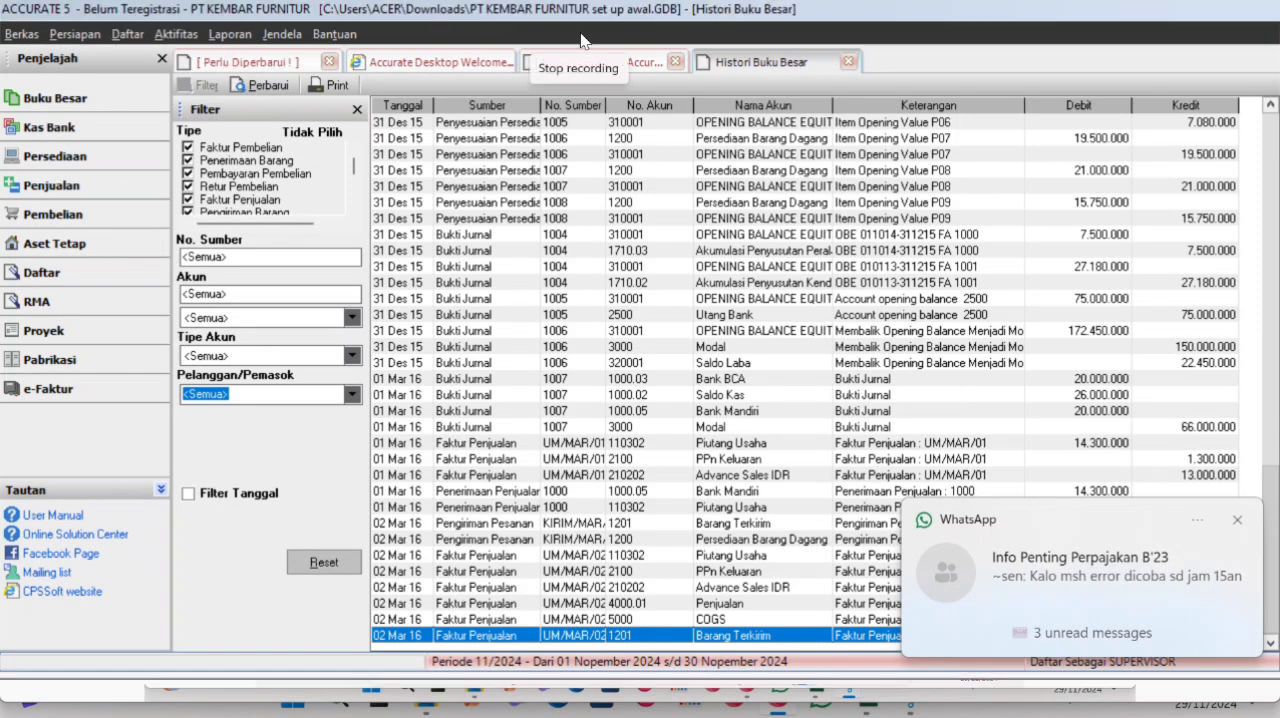
# - Start a new sales return for the customer CV Mebel Abadi
pyautogui.click(592, 62)
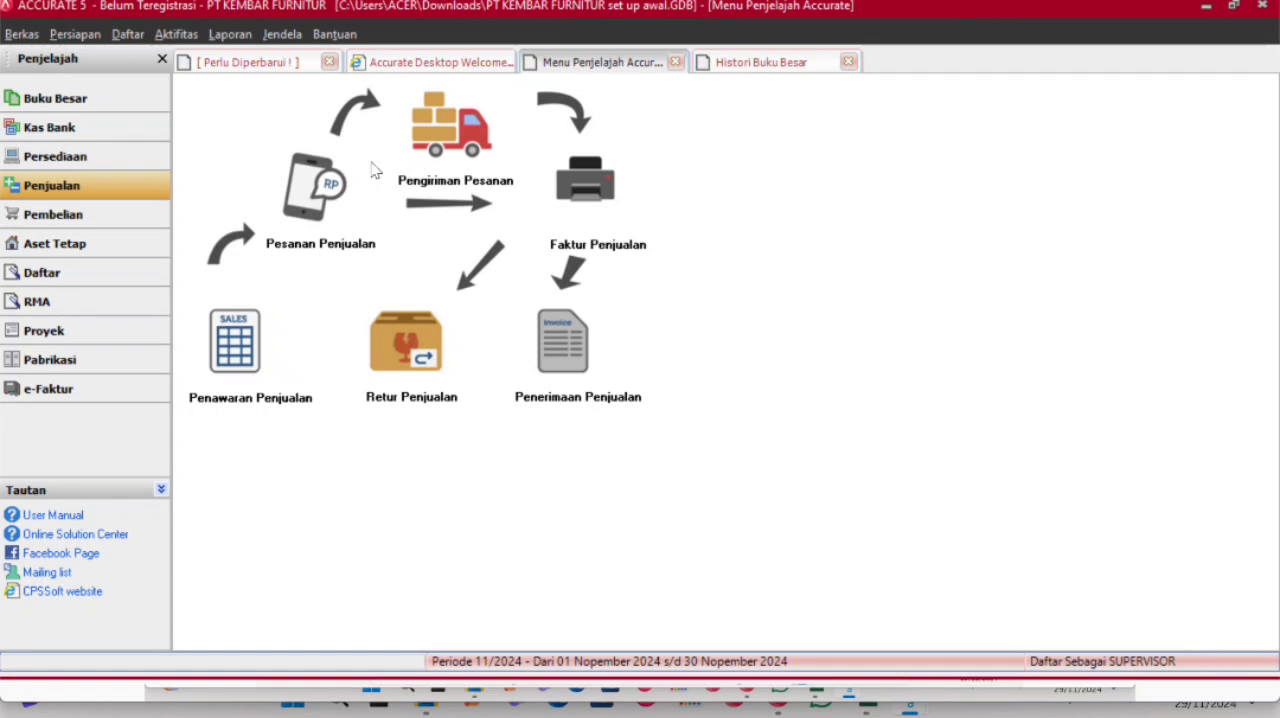
pyautogui.click(397, 357)
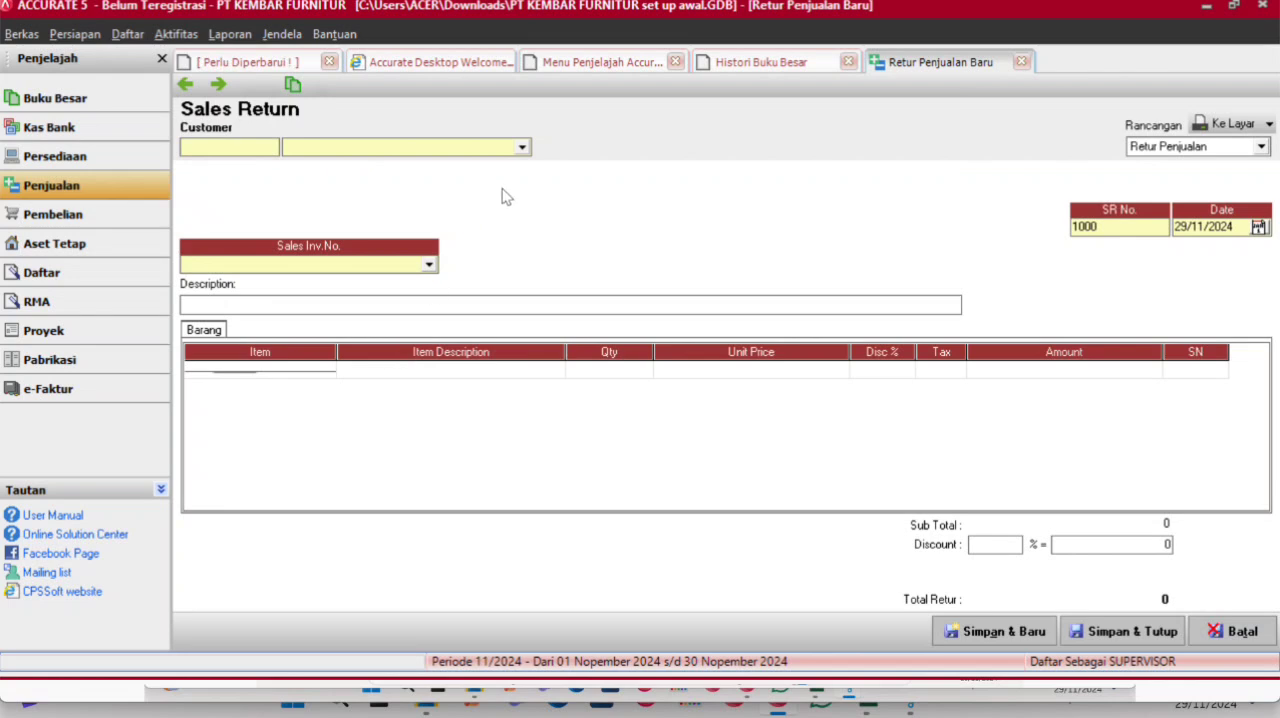
pyautogui.click(521, 148)
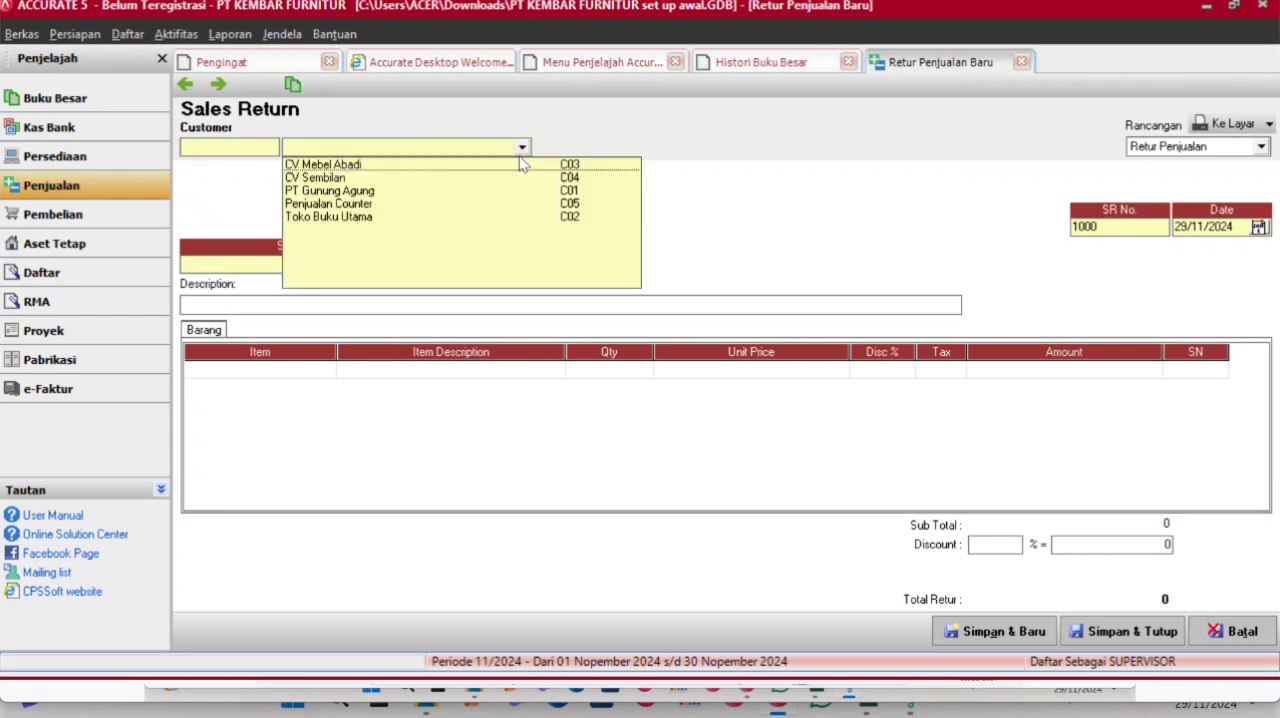
pyautogui.click(365, 166)
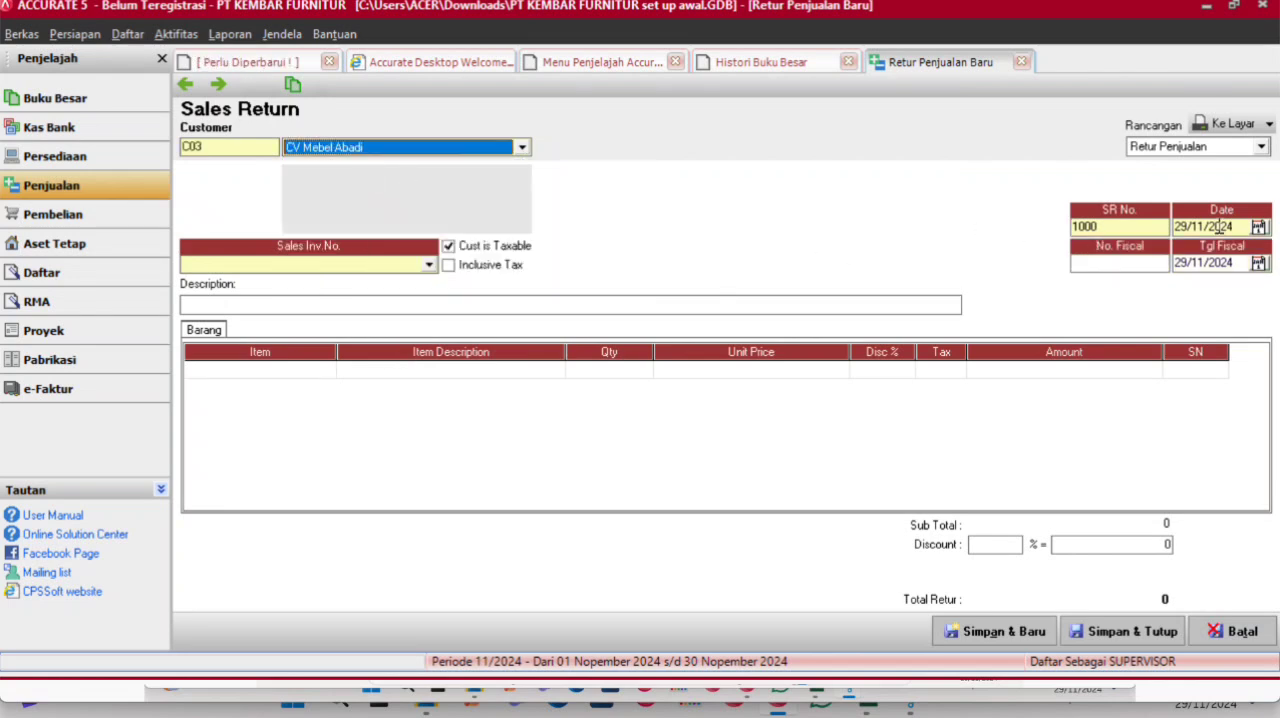
# - Number the sales return RJU/MAR/01 and set its return and fiscal dates to 03/03/2016
pyautogui.doubleClick(1152, 226)
pyautogui.write('RJU/MAR/01')
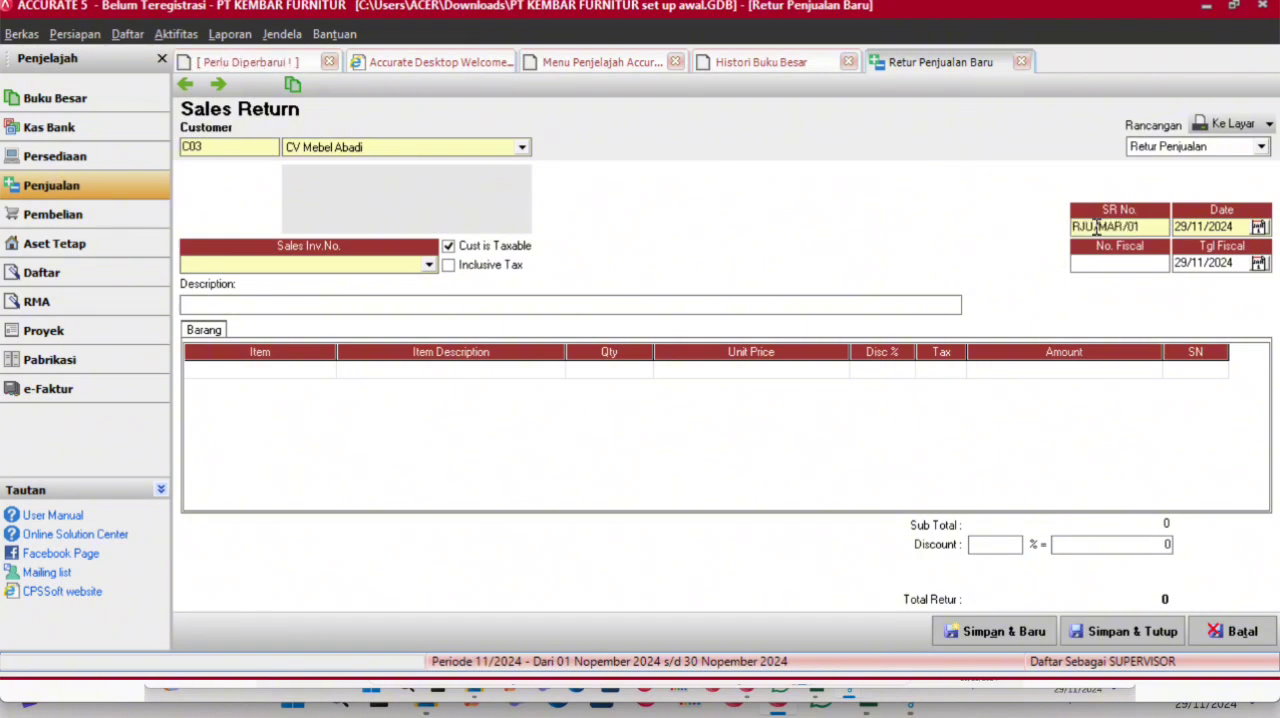
pyautogui.press('Tab')
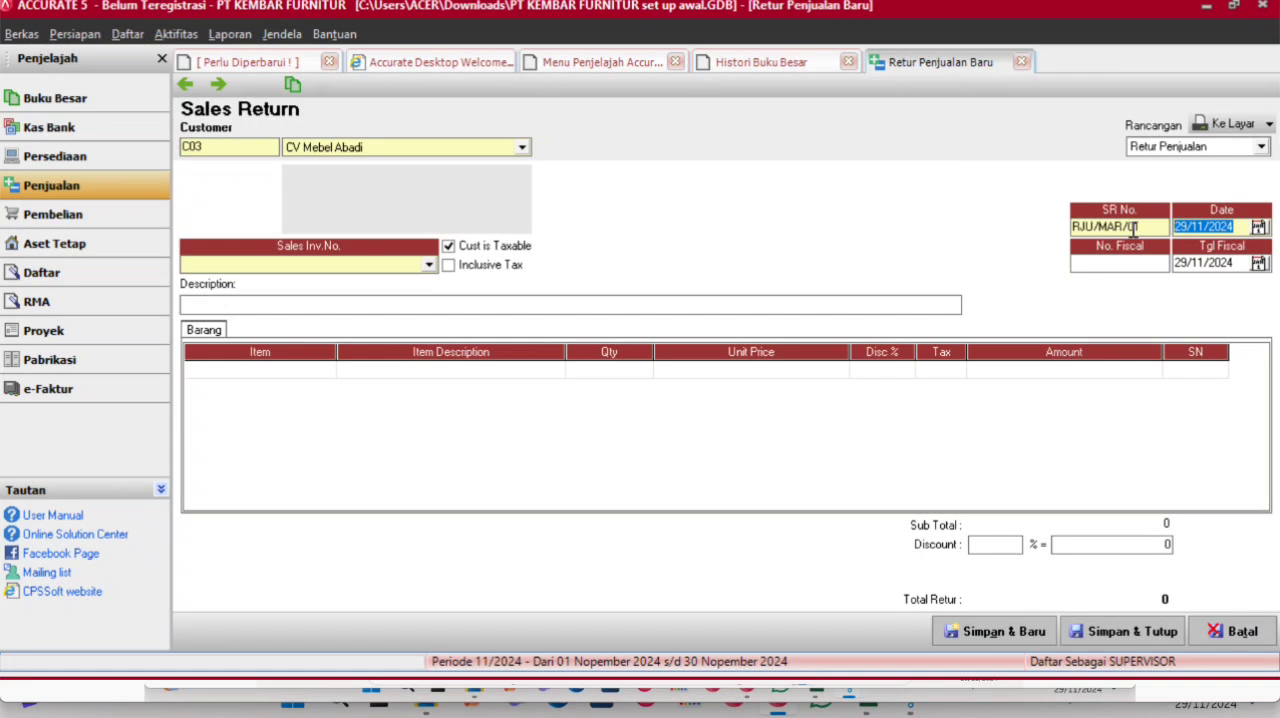
pyautogui.write('03/03/')
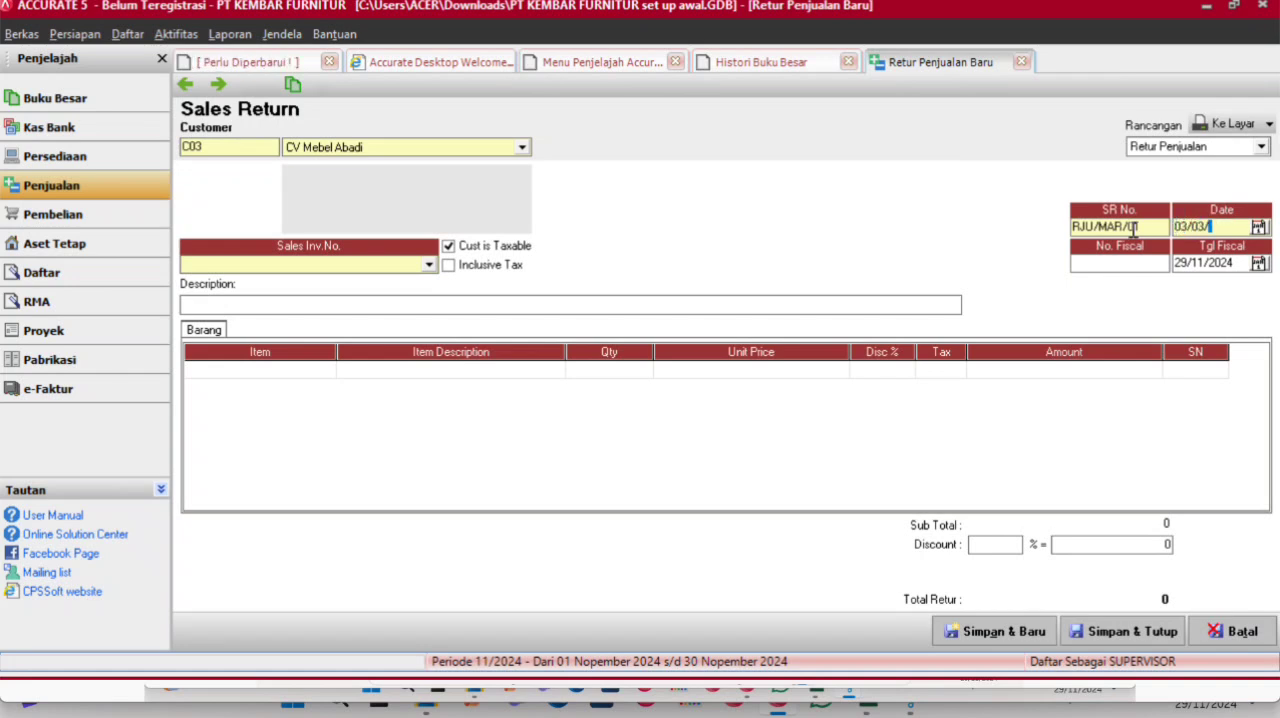
pyautogui.write('201')
pyautogui.click(1246, 262)
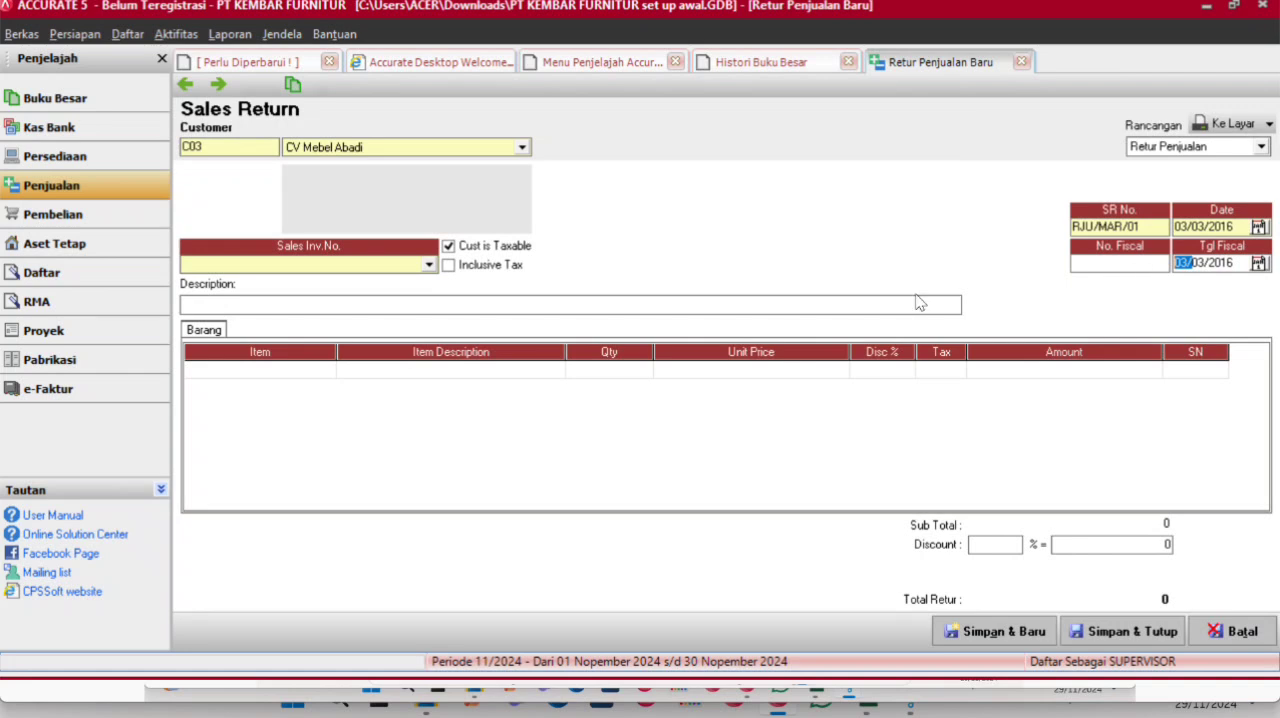
# - Link the return to sales invoice UM/MAR/02 and add only 2 units of Queen C605, not all items
pyautogui.click(430, 264)
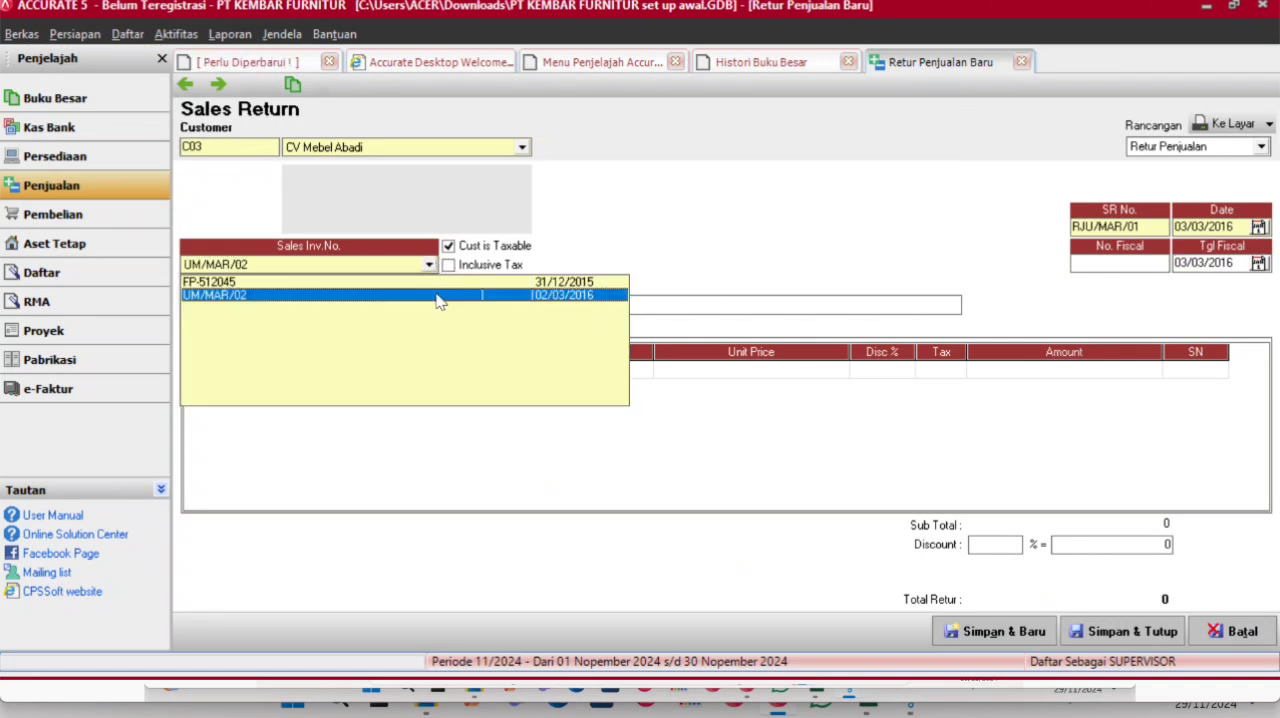
pyautogui.click(437, 295)
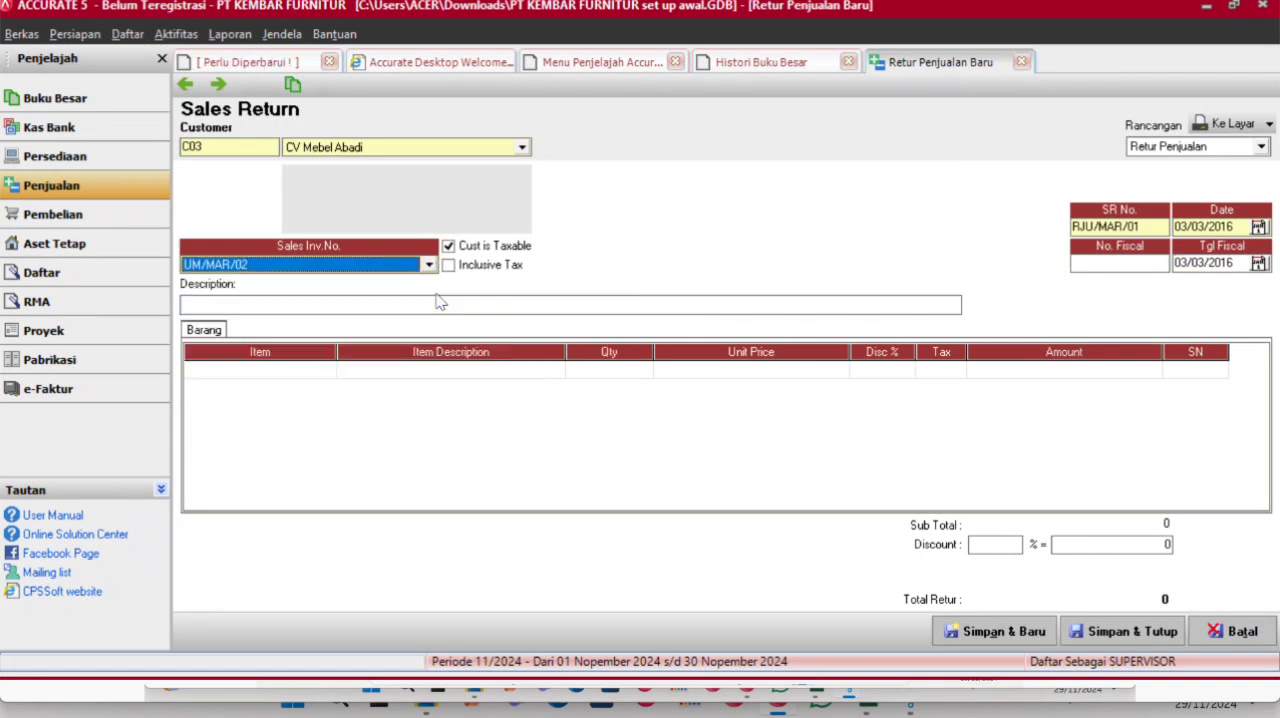
pyautogui.click(403, 376)
pyautogui.click(401, 370)
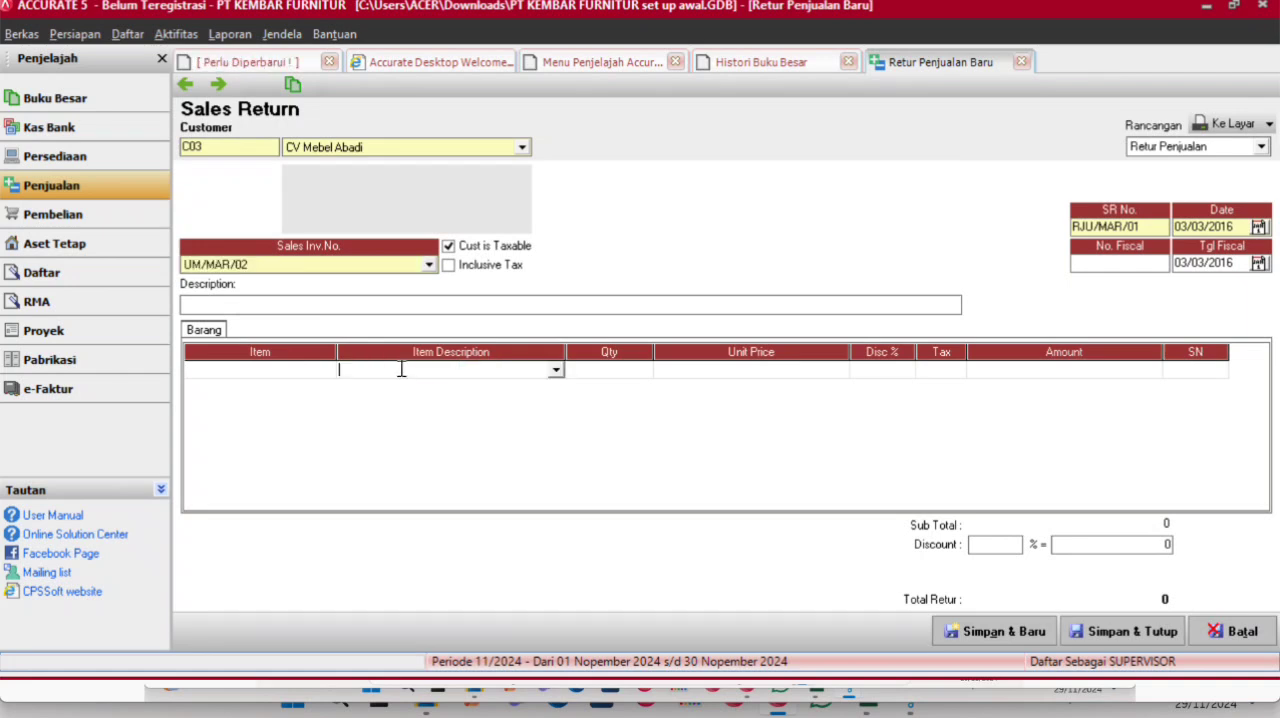
pyautogui.click(555, 371)
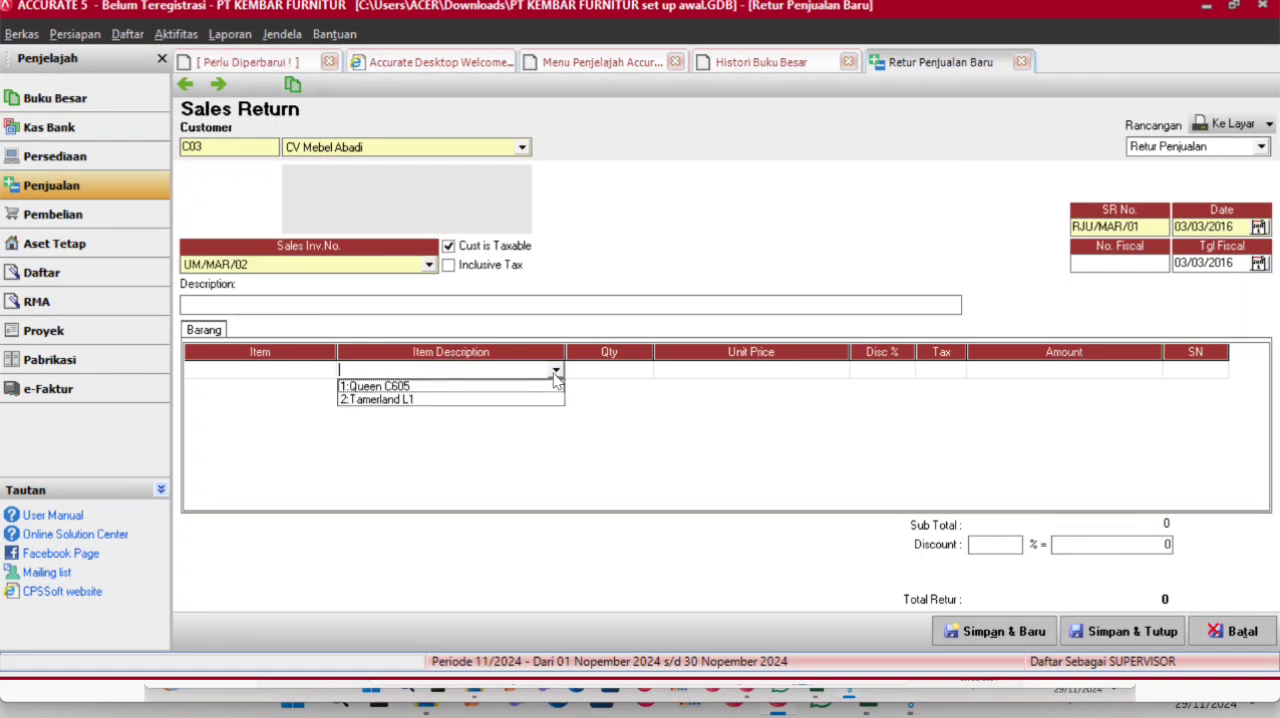
pyautogui.click(489, 386)
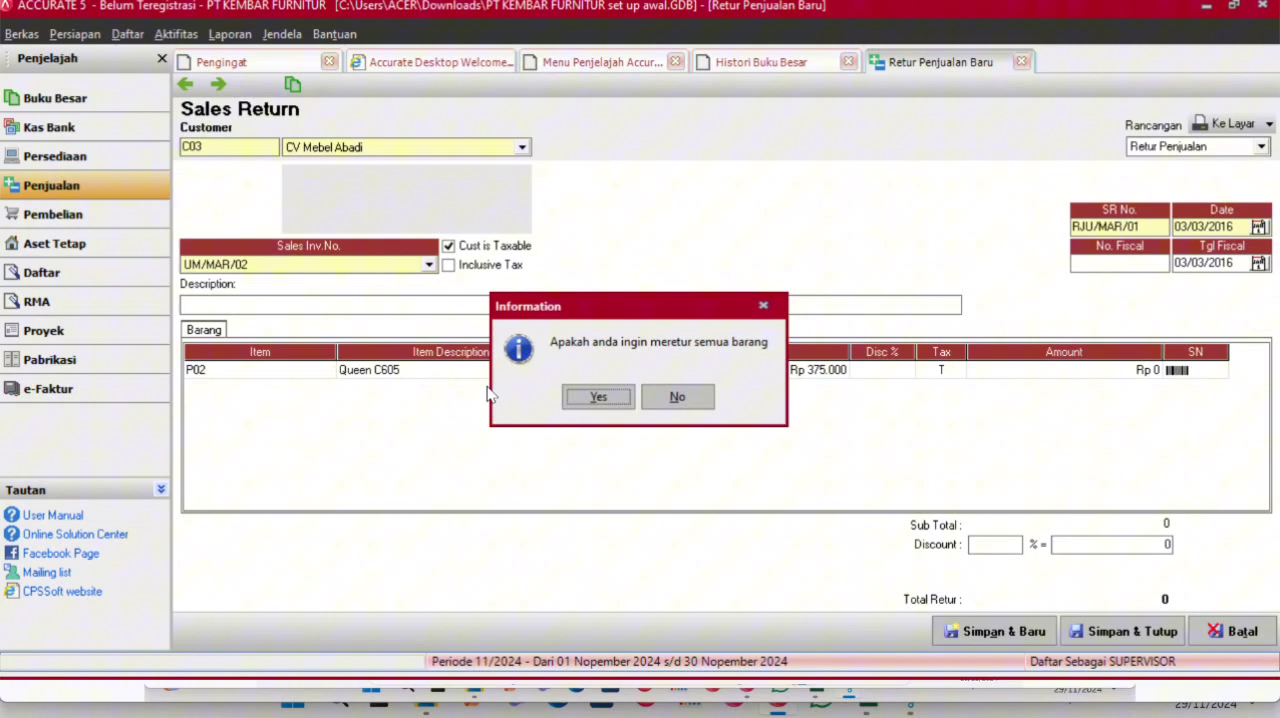
pyautogui.click(682, 397)
pyautogui.click(628, 371)
pyautogui.write('2')
pyautogui.press('Tab')
pyautogui.press('Tab')
pyautogui.press('Tab')
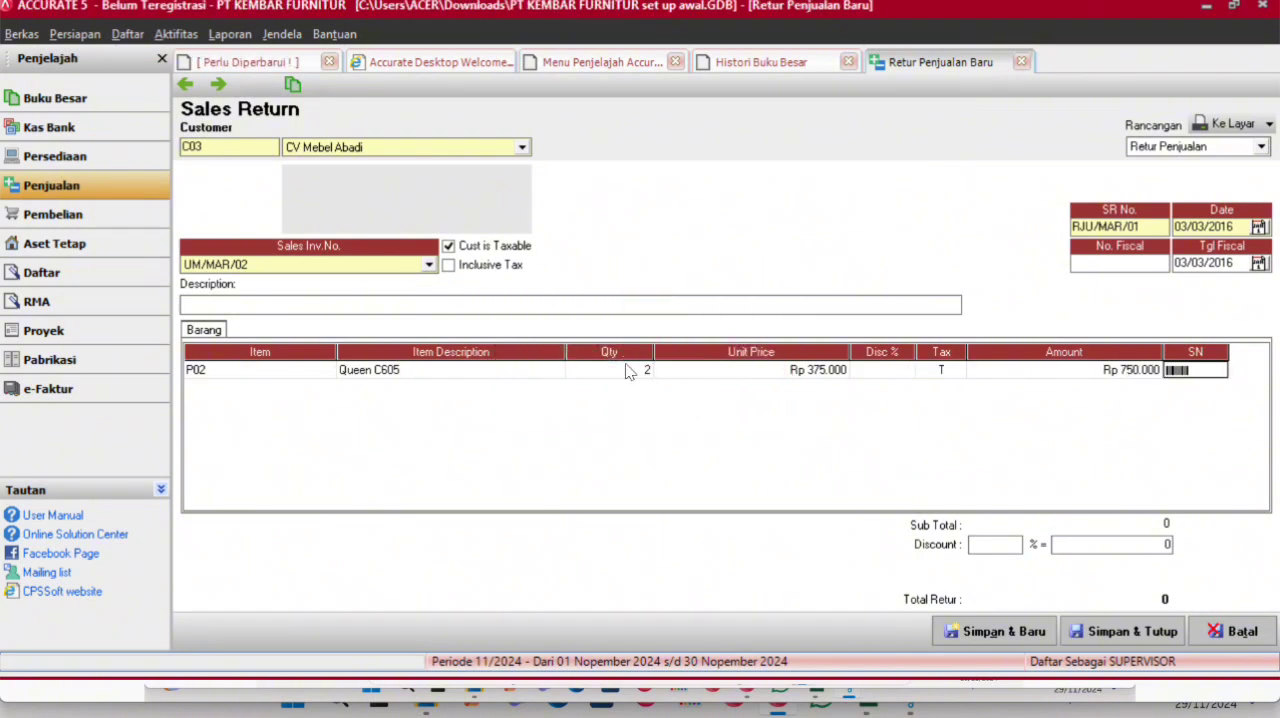
# - Add 2 units of Tamerland L1 to the sales return, declining to return all items, and save and close it
pyautogui.click(551, 394)
pyautogui.click(534, 393)
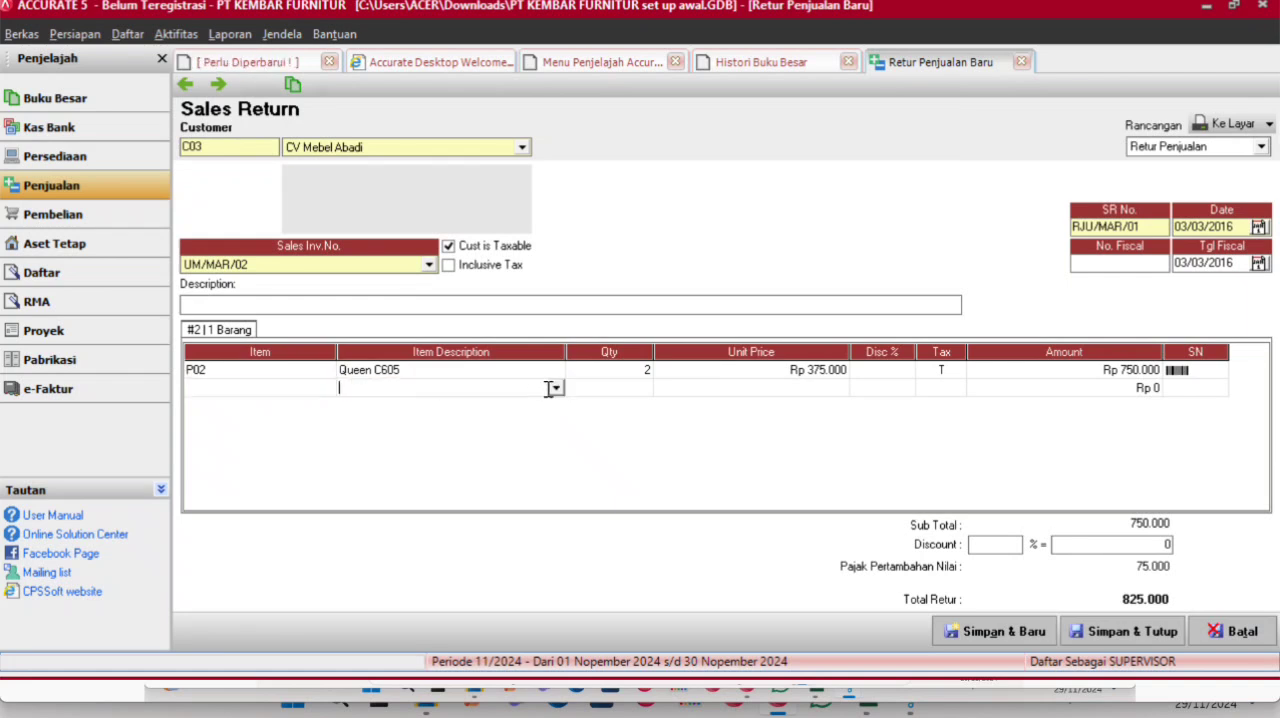
pyautogui.click(555, 388)
pyautogui.click(483, 418)
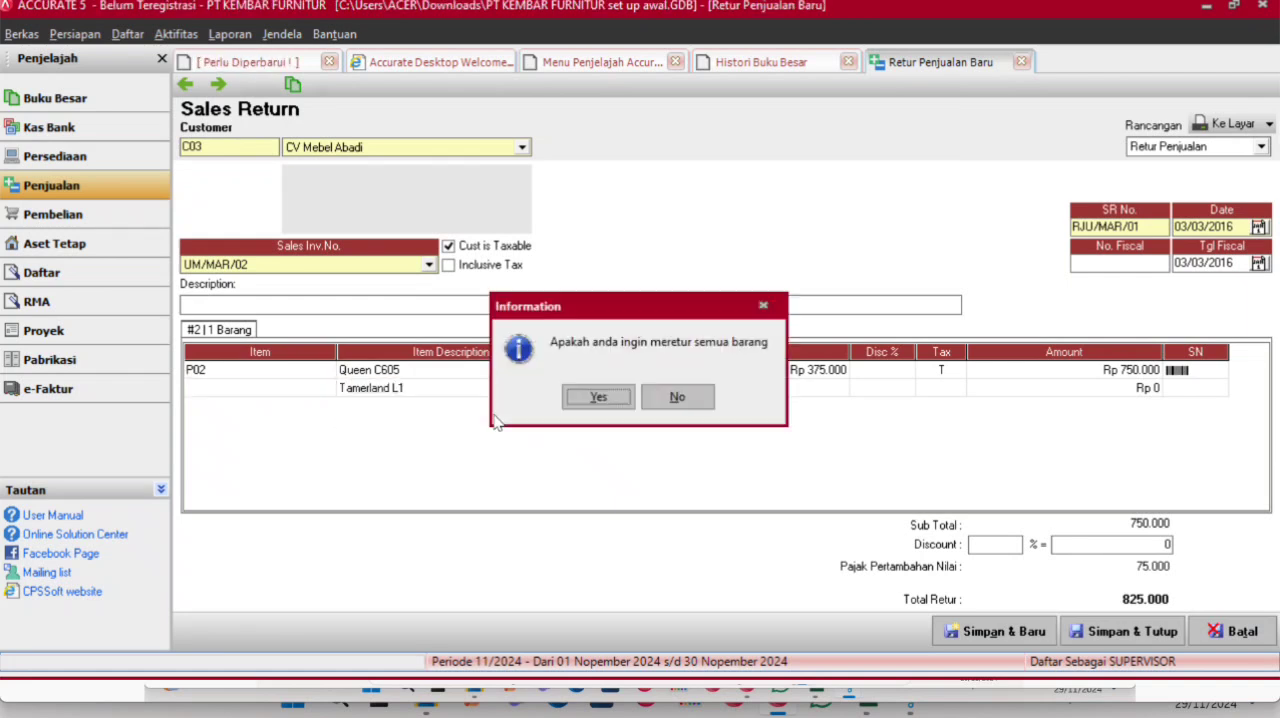
pyautogui.click(679, 398)
pyautogui.click(645, 390)
pyautogui.write('2')
pyautogui.press('Tab')
pyautogui.press('Tab')
pyautogui.press('Tab')
pyautogui.press('Tab')
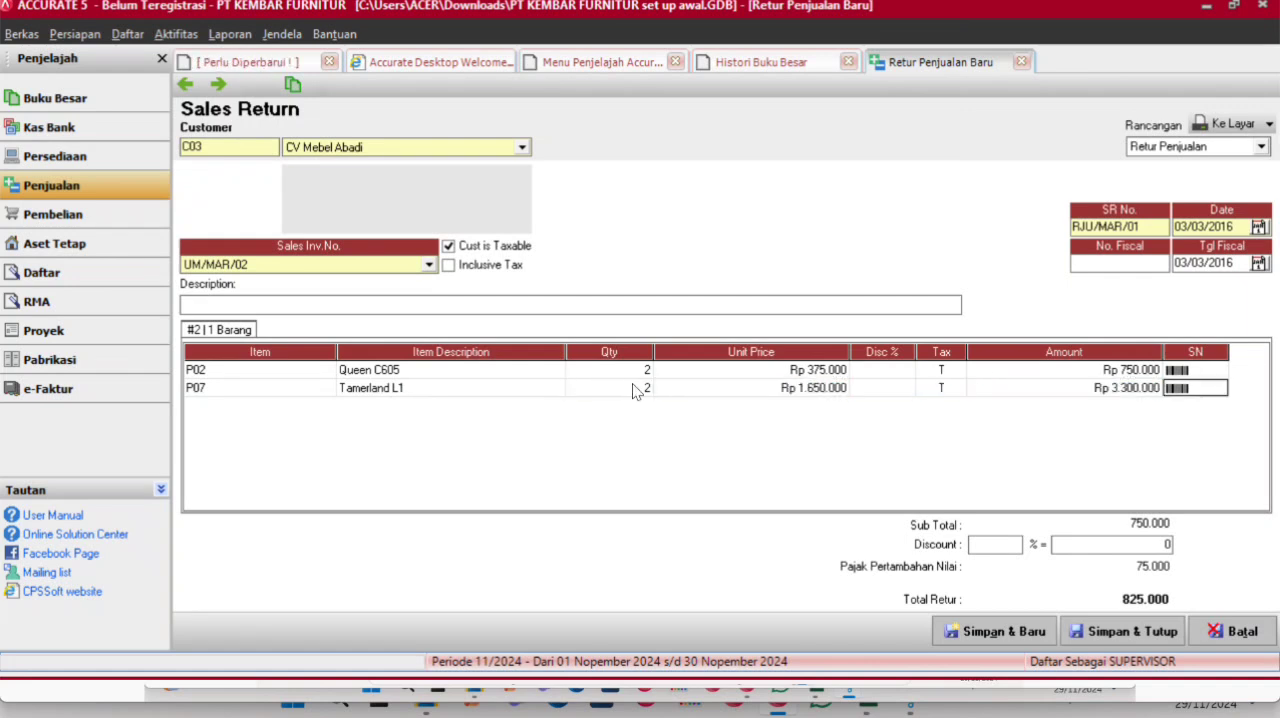
pyautogui.press('Tab')
pyautogui.press('Up')
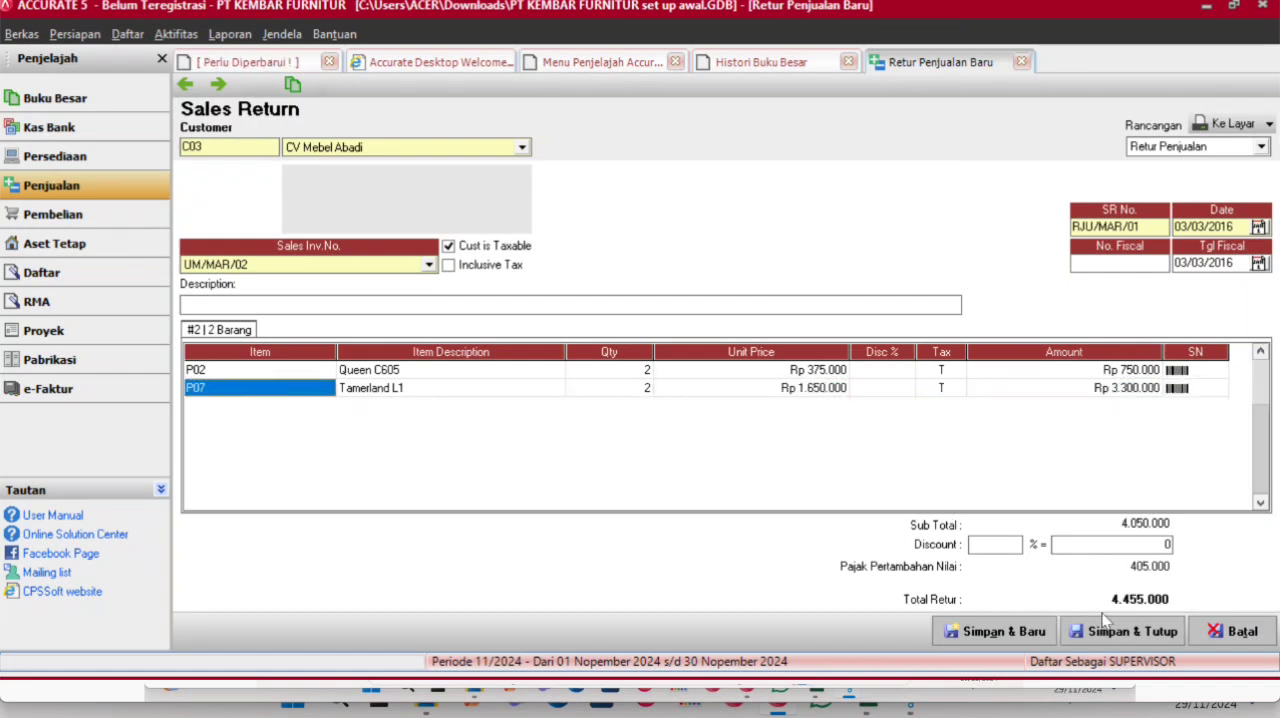
pyautogui.click(1118, 632)
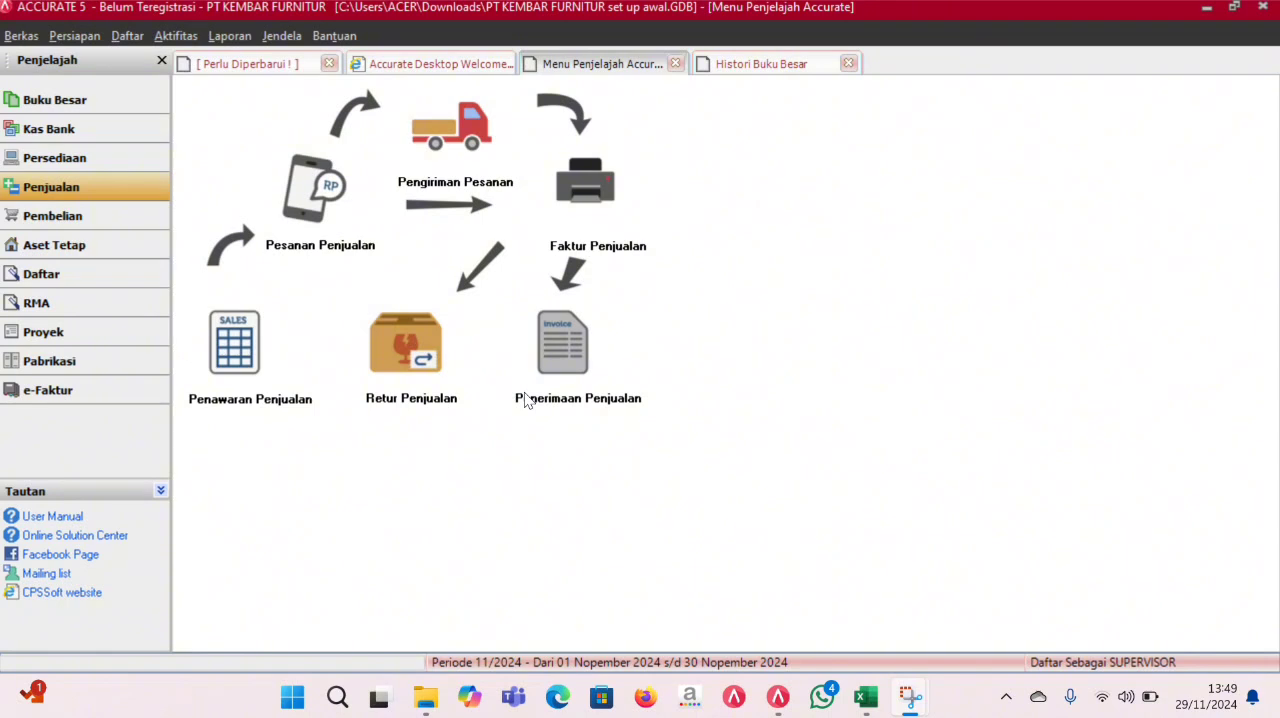
# - Start a new sales invoice for the customer Penjualan Counter
pyautogui.click(577, 196)
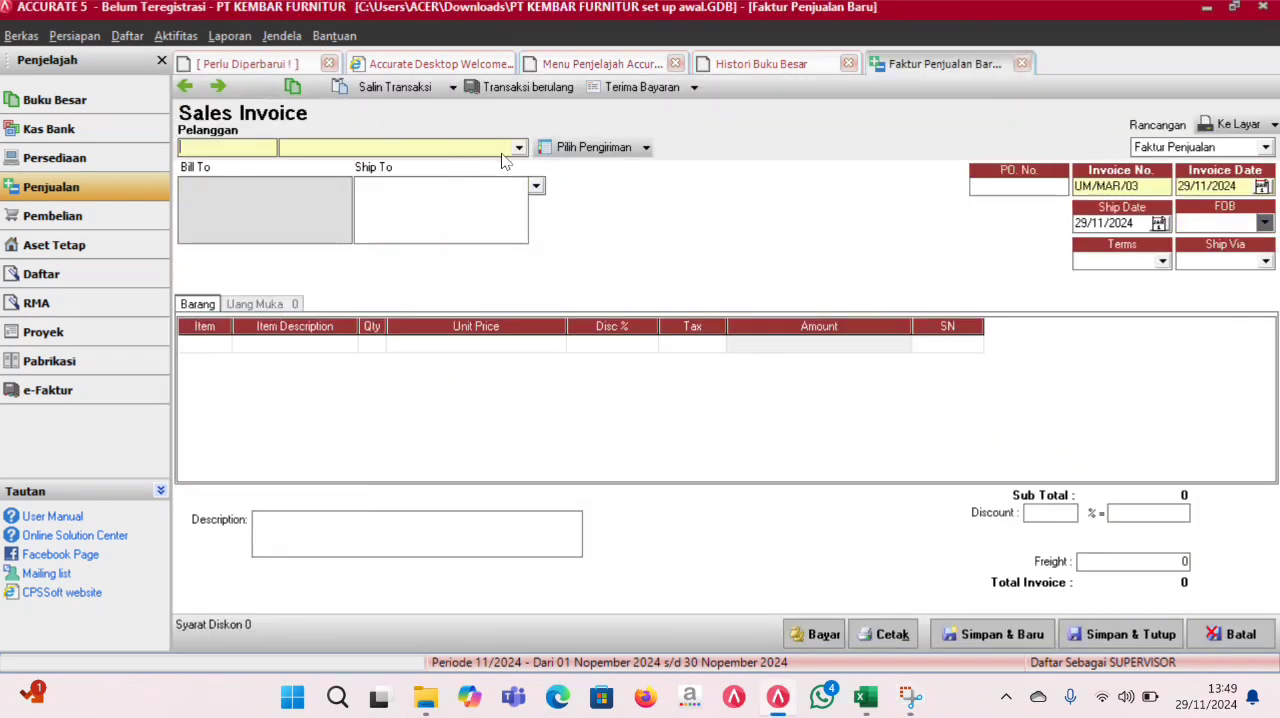
pyautogui.click(520, 148)
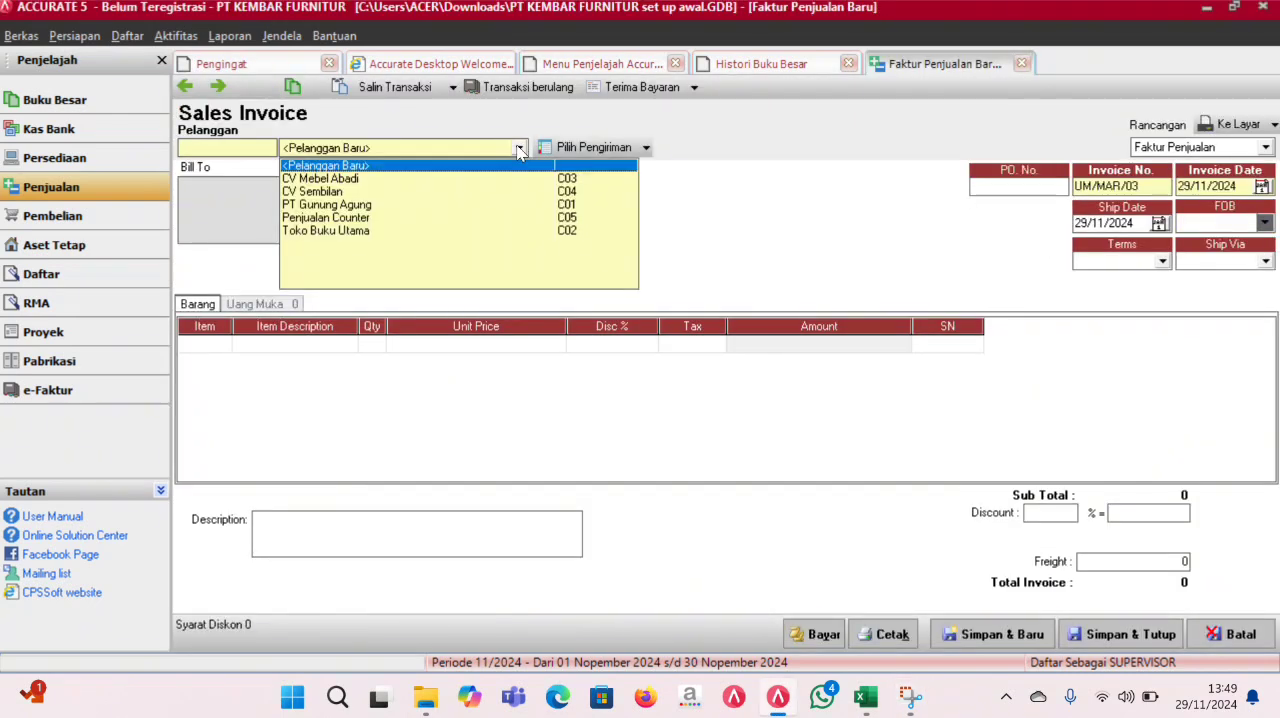
pyautogui.click(350, 217)
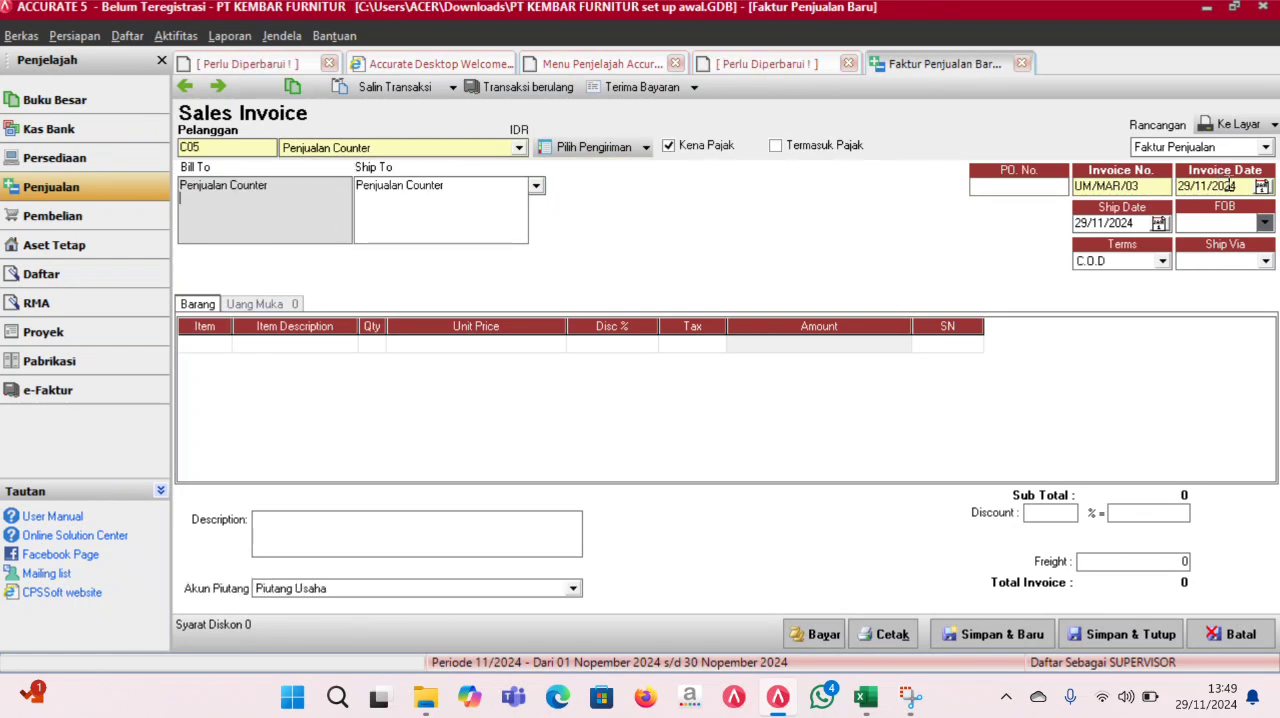
# - Set both the invoice date and the ship date of the Penjualan Counter invoice to 04/03/2016
pyautogui.moveTo(1243, 187); pyautogui.dragTo(1149, 191)
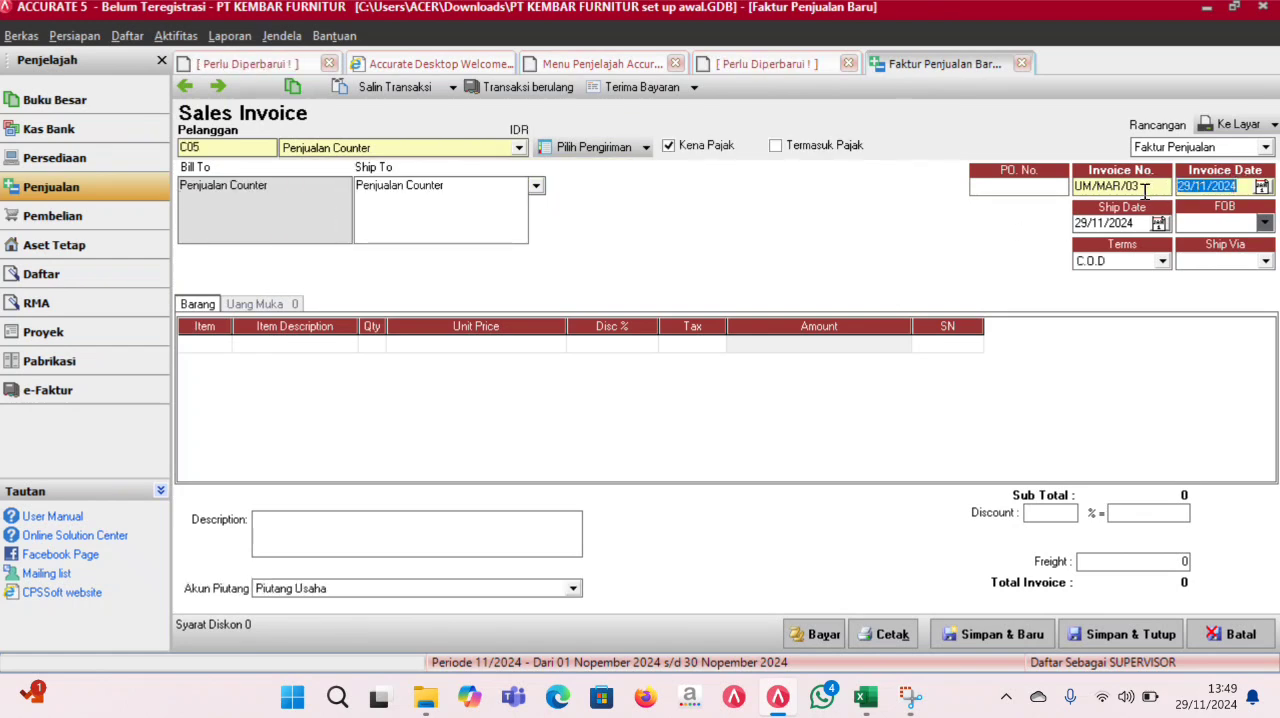
pyautogui.write('04/03/')
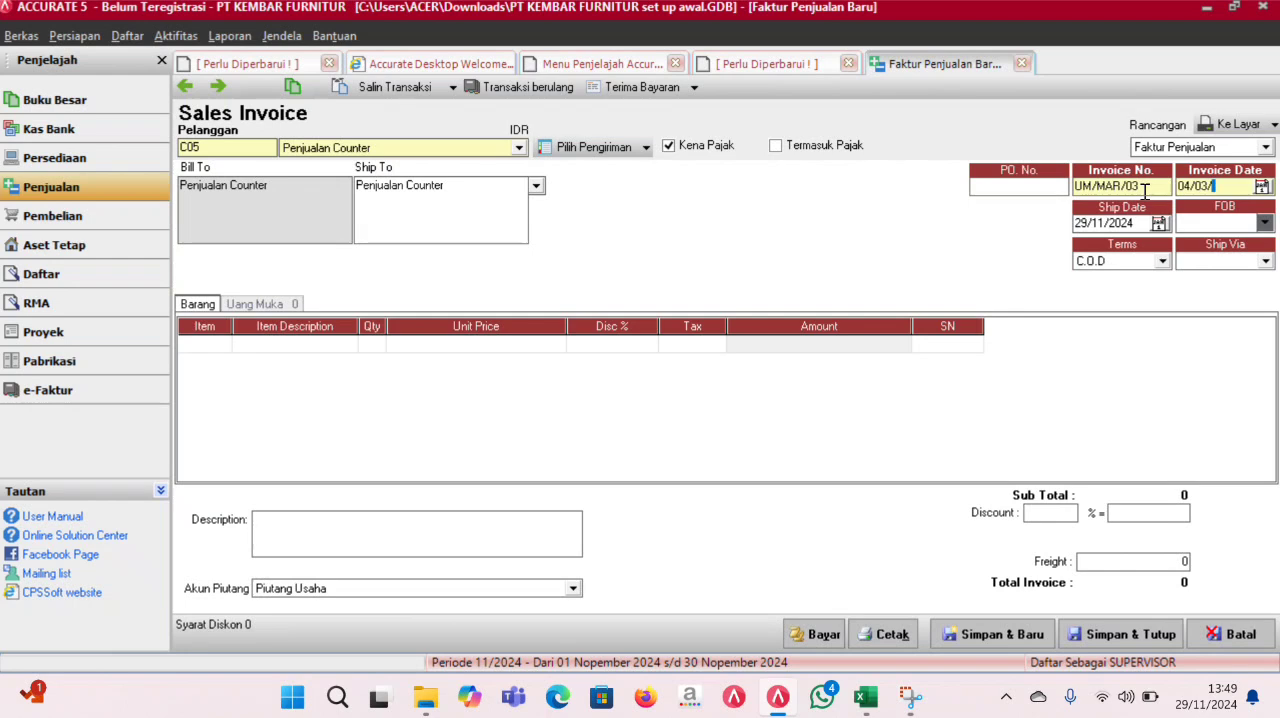
pyautogui.write('2016')
pyautogui.click(1145, 192)
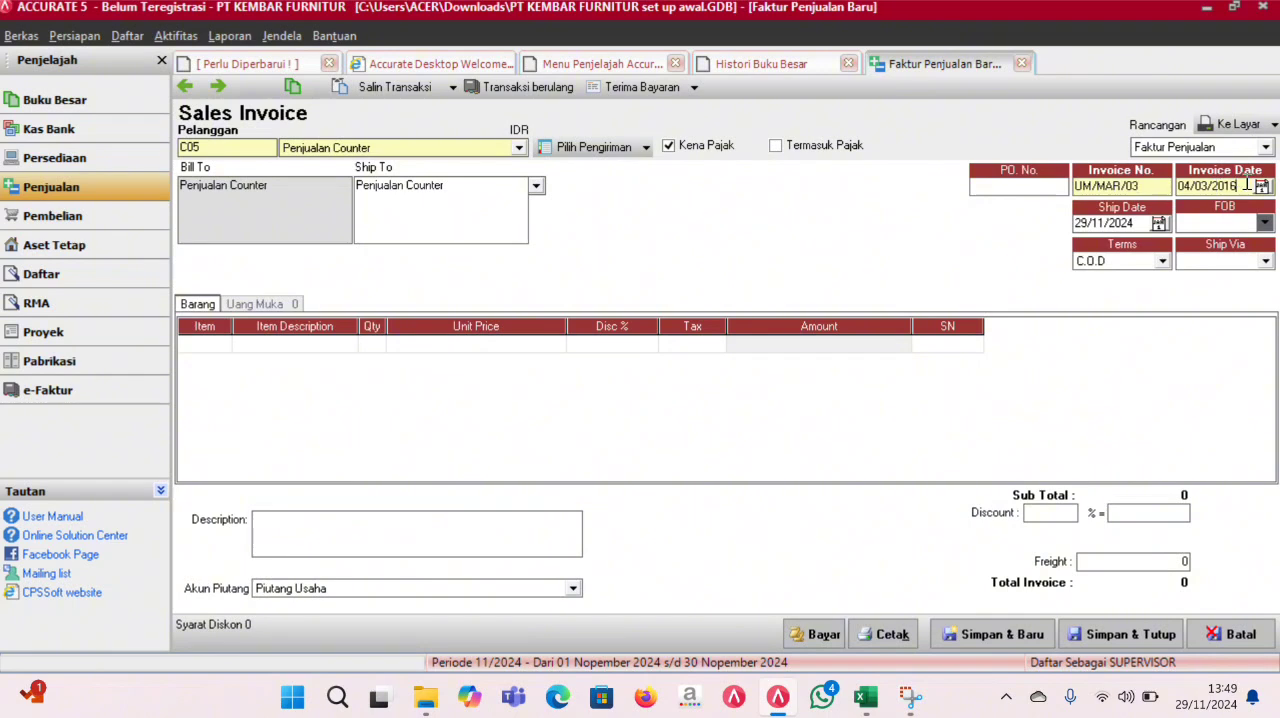
pyautogui.press('Tab')
pyautogui.hotkey('ctrl', 'c')
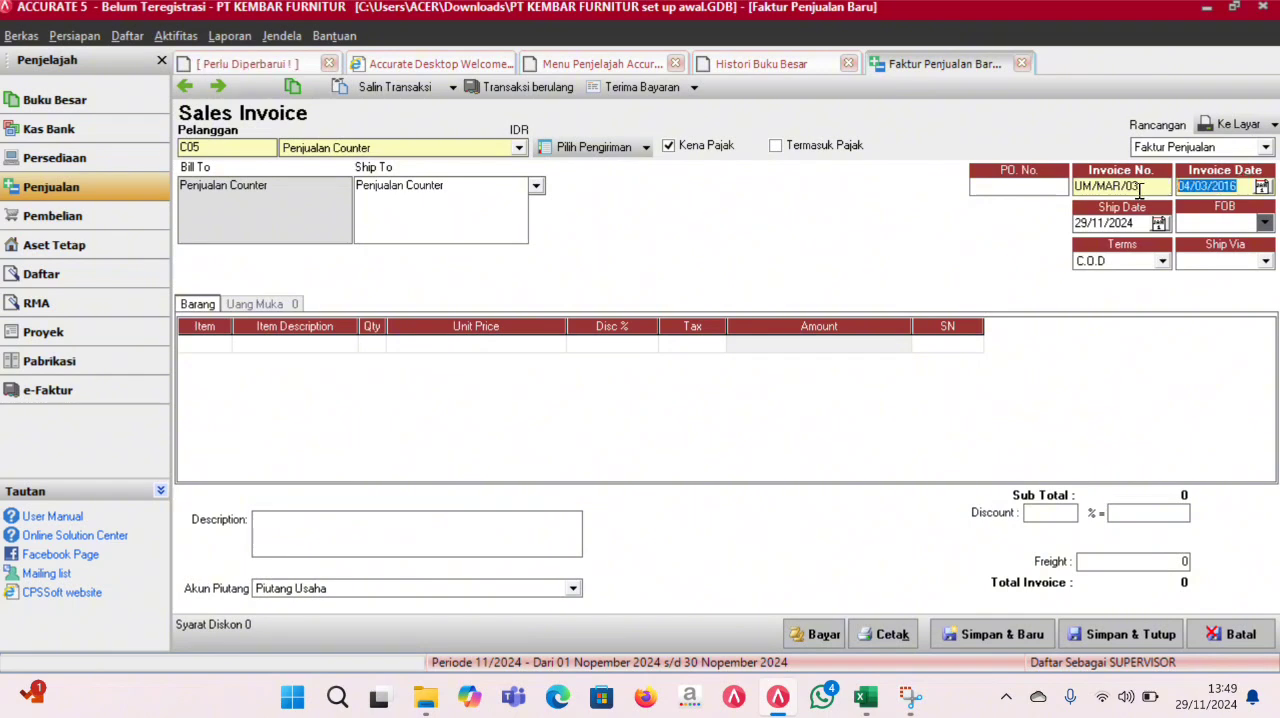
pyautogui.press('Tab')
pyautogui.hotkey('ctrl', 'v')
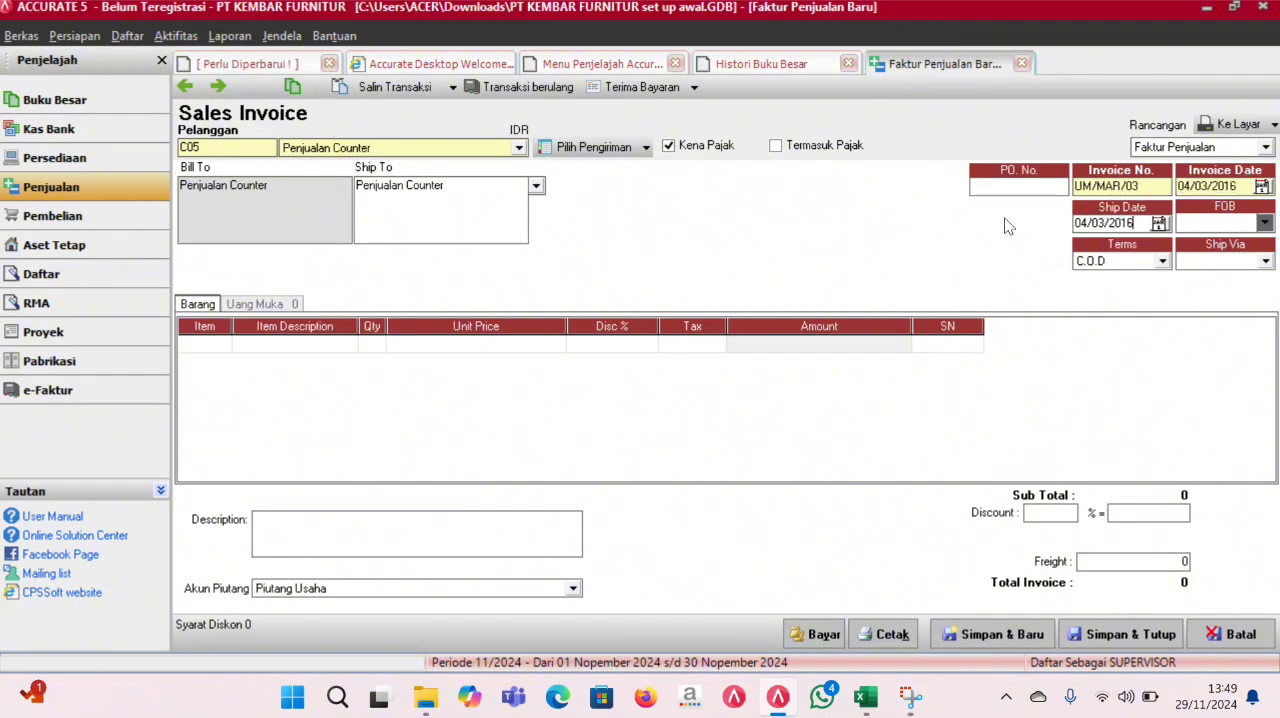
# - Change the invoice number to FP/MAR/02
pyautogui.hotkey('ctrl', 'a')
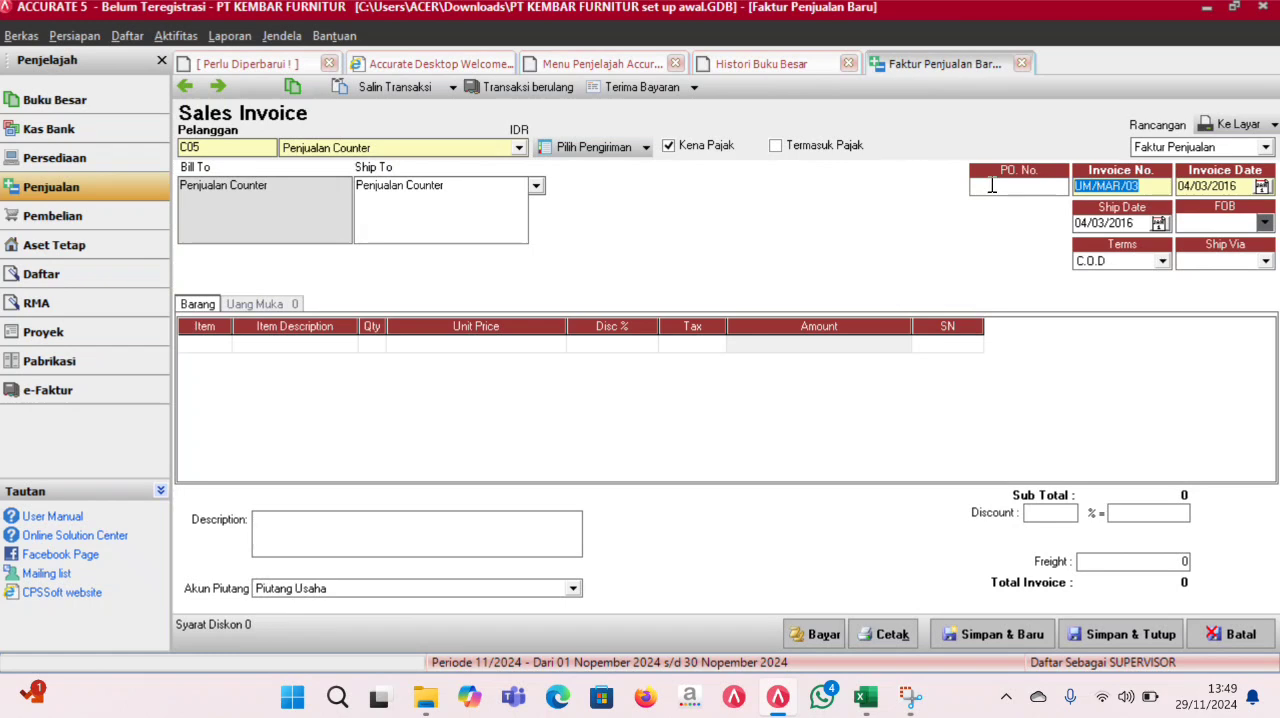
pyautogui.write('fpFP')
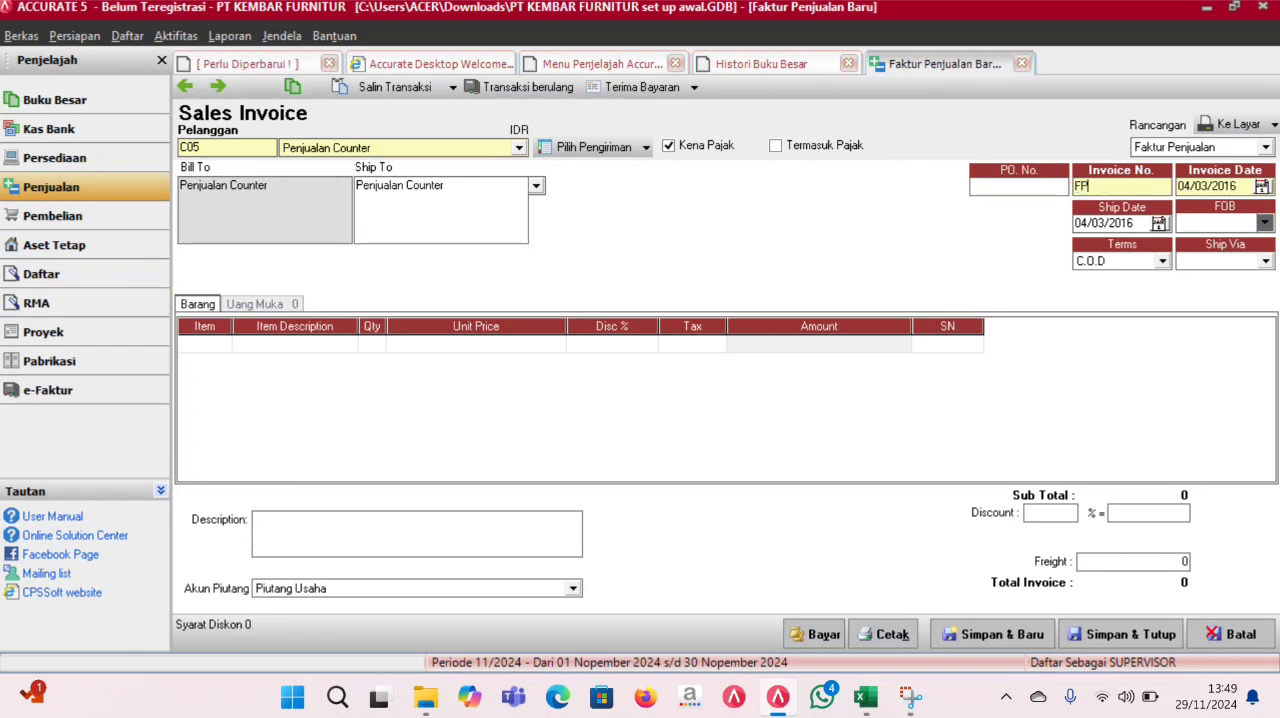
pyautogui.write('/MAR/02')
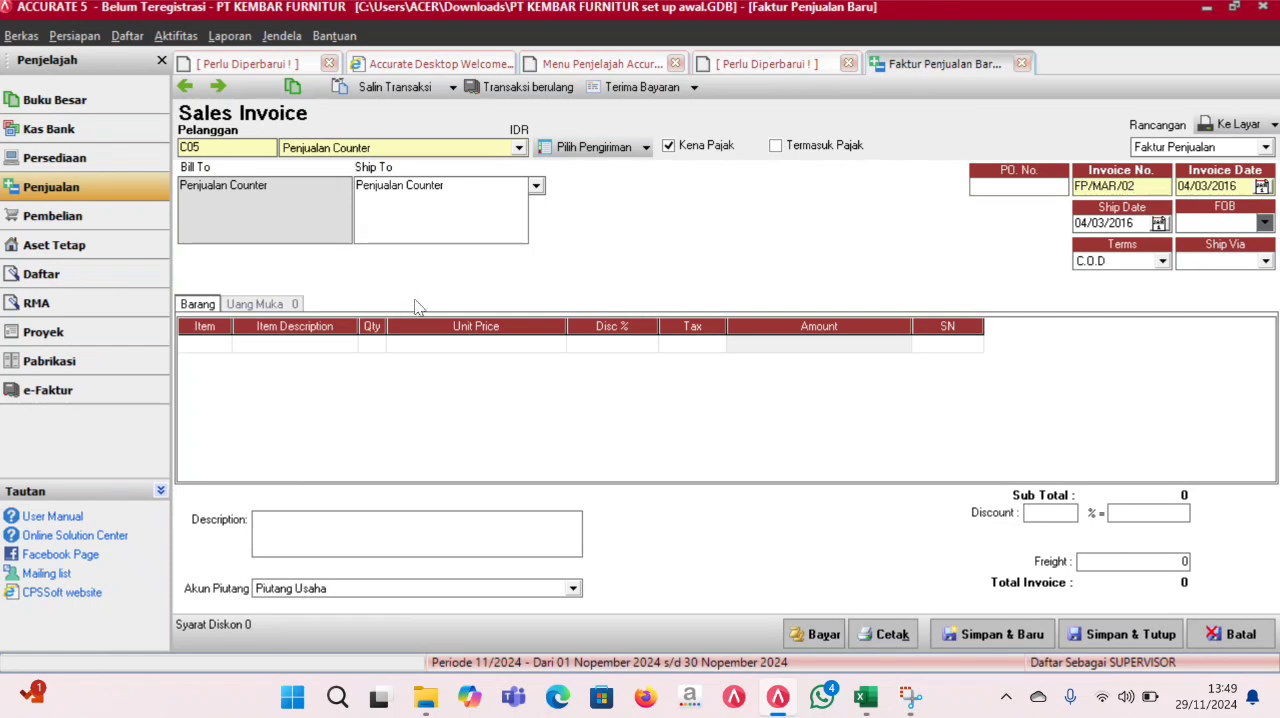
# - Add 7 units of item P08, Tamerland L2, with tax code T as the invoice's first line
pyautogui.click(224, 346)
pyautogui.click(222, 344)
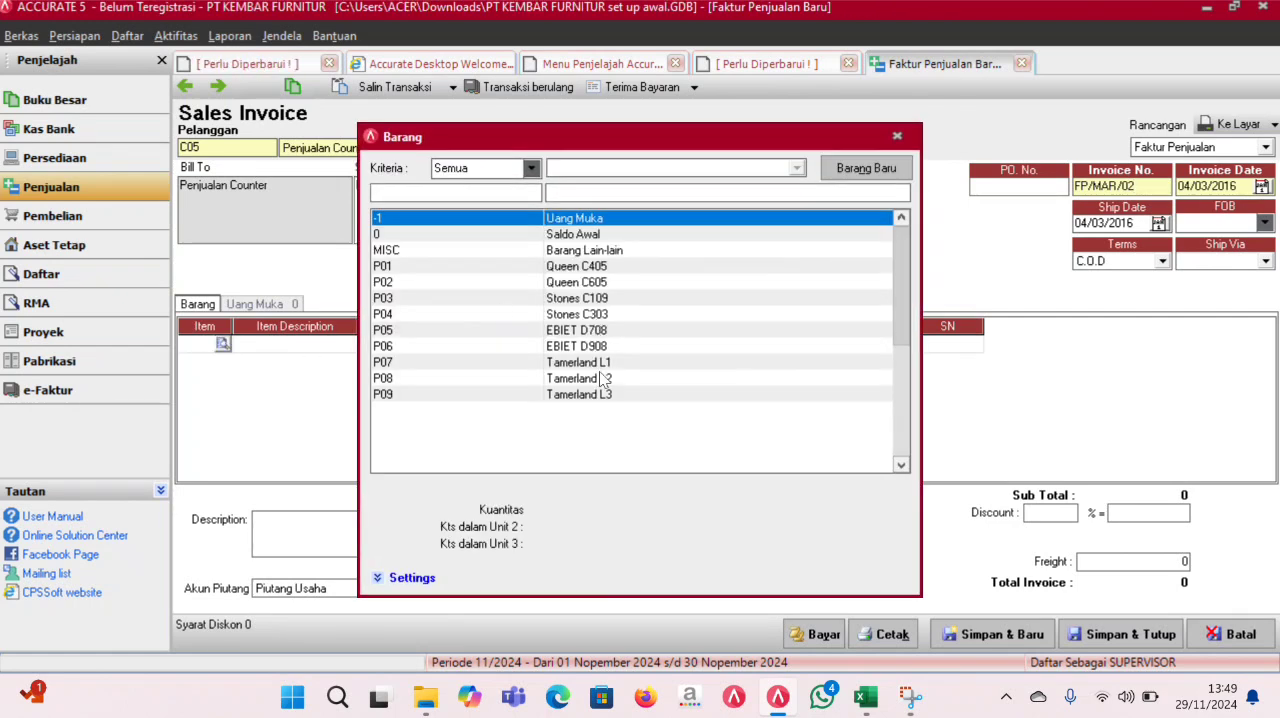
pyautogui.doubleClick(603, 379)
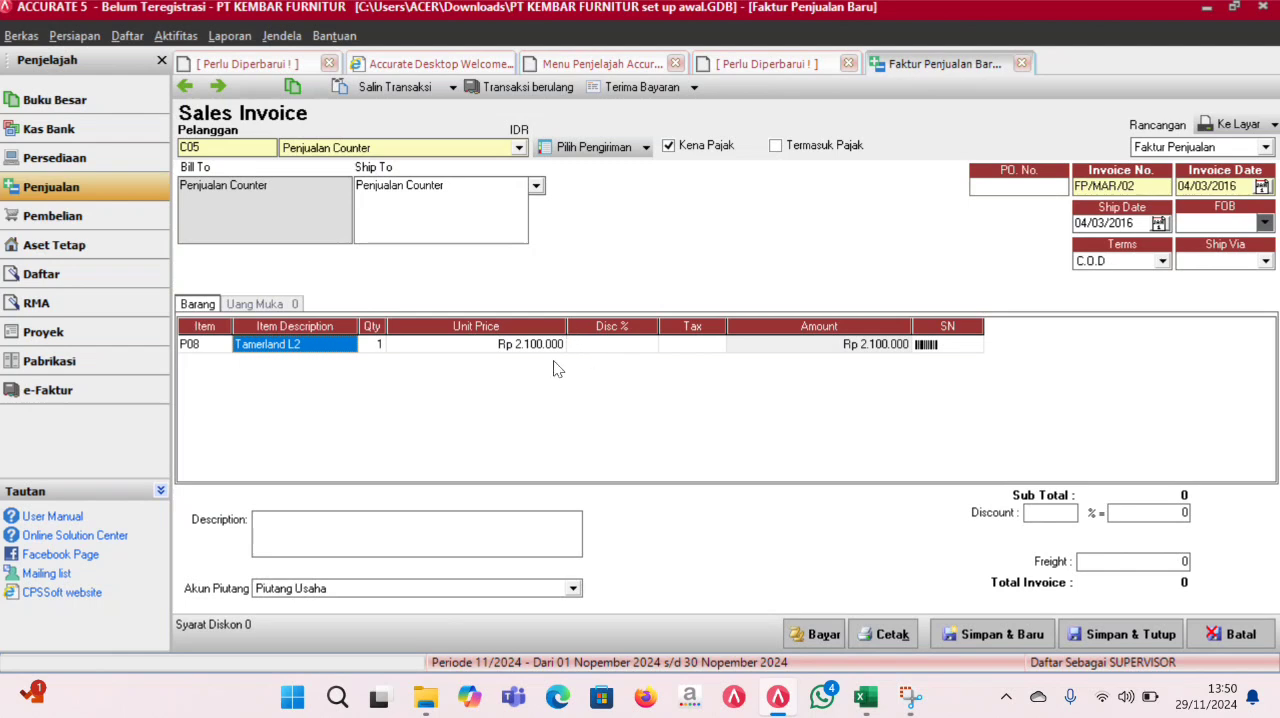
pyautogui.click(373, 344)
pyautogui.write('7')
pyautogui.press('Tab')
pyautogui.press('Tab')
pyautogui.press('Tab')
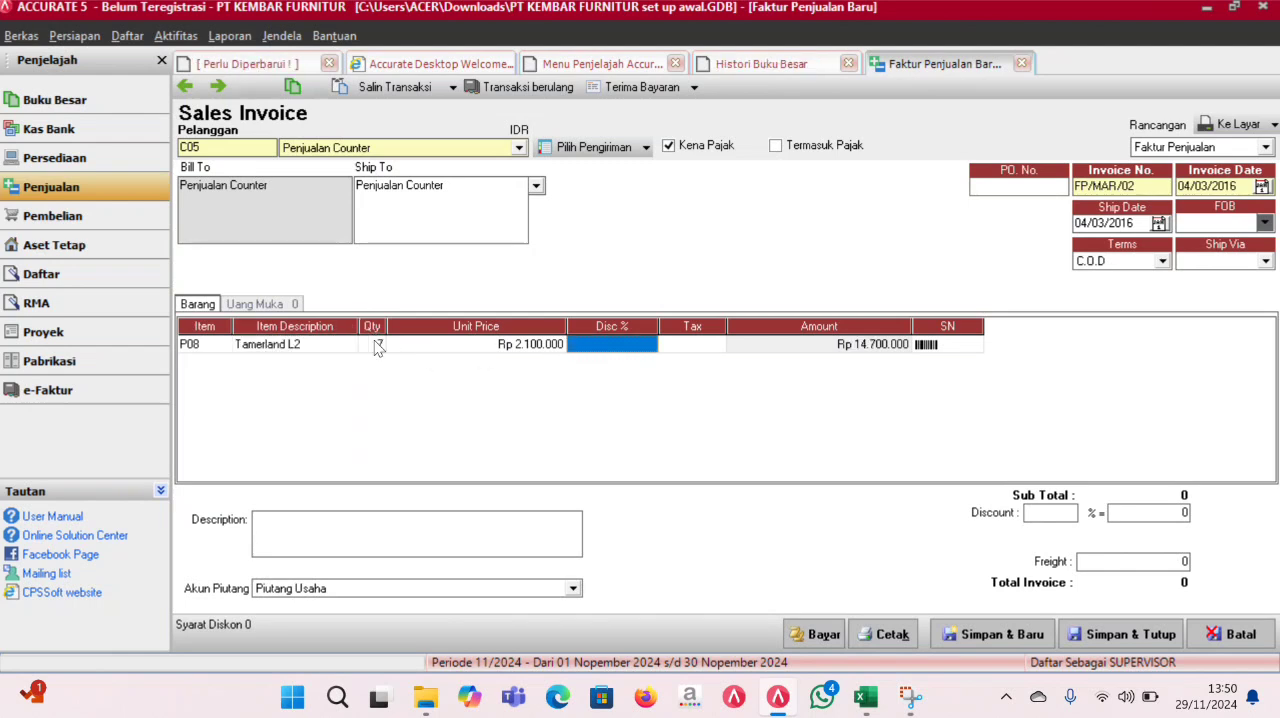
pyautogui.press('Tab')
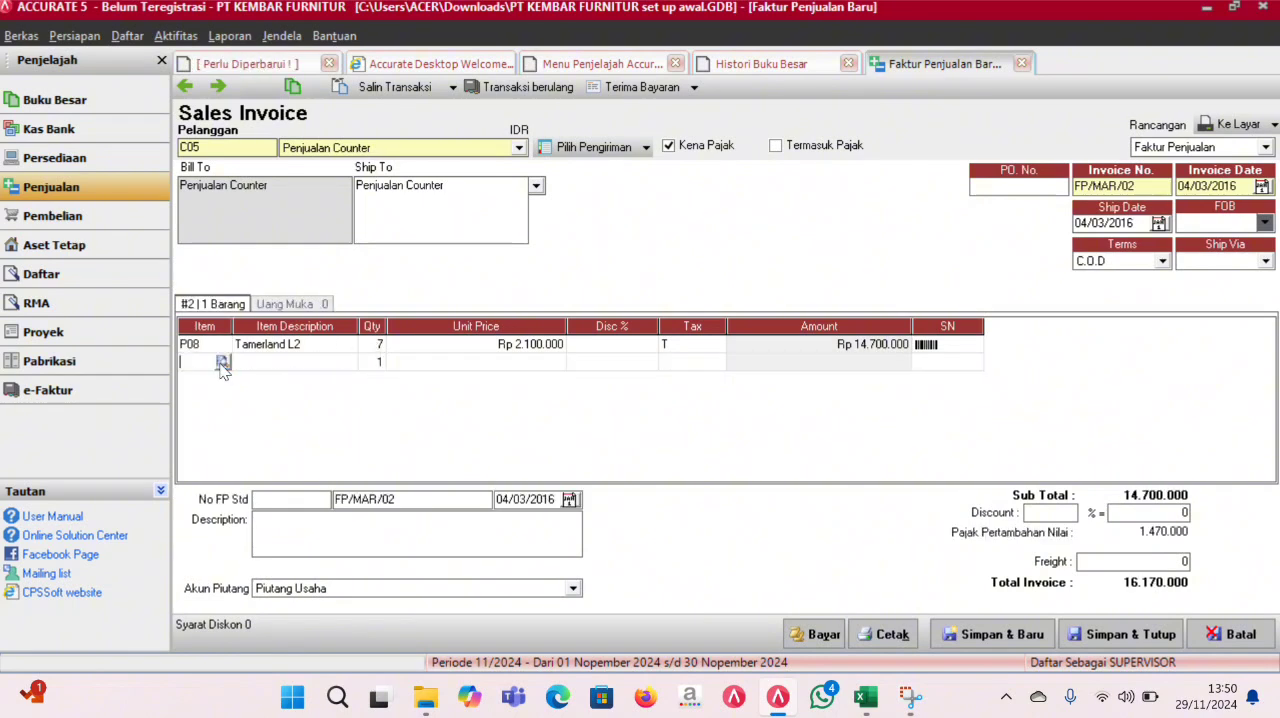
# - Add 3 units of item P09, Tamerland L3, with tax code T as the invoice's second line
pyautogui.click(222, 362)
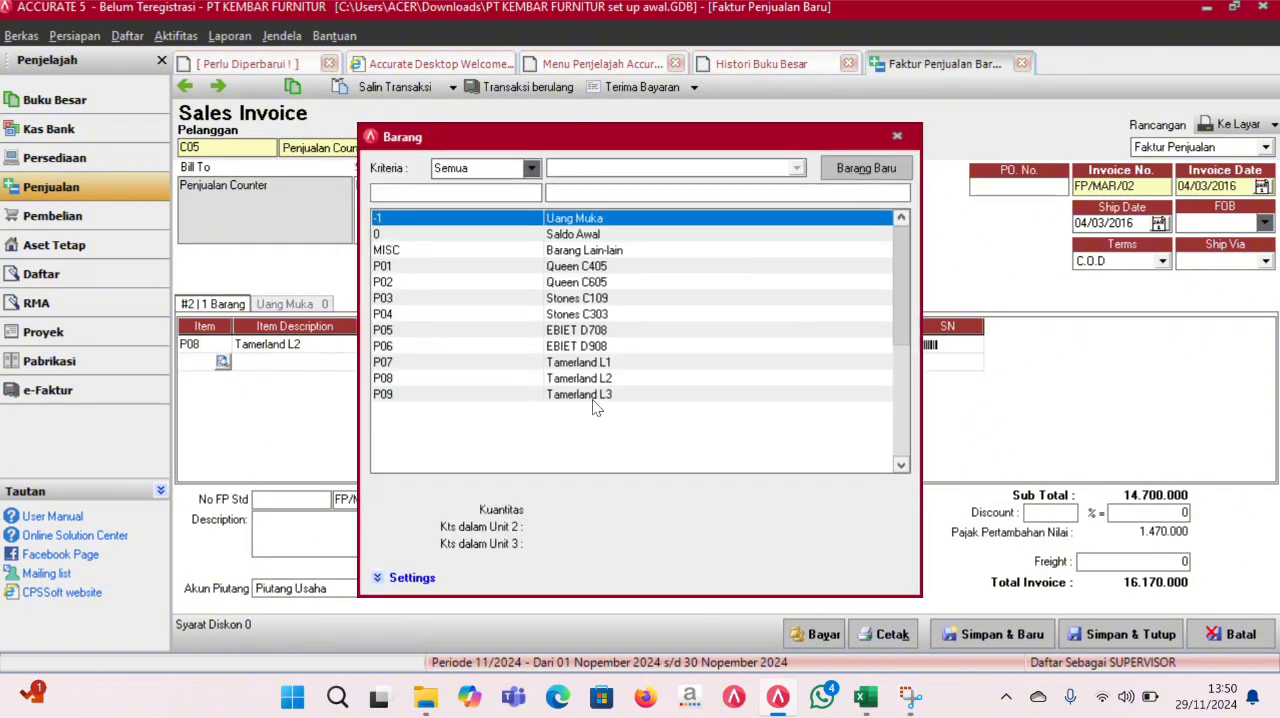
pyautogui.doubleClick(592, 396)
pyautogui.press('Tab')
pyautogui.write('3')
pyautogui.press('Tab')
pyautogui.write('T')
pyautogui.press('Tab')
pyautogui.press('Tab')
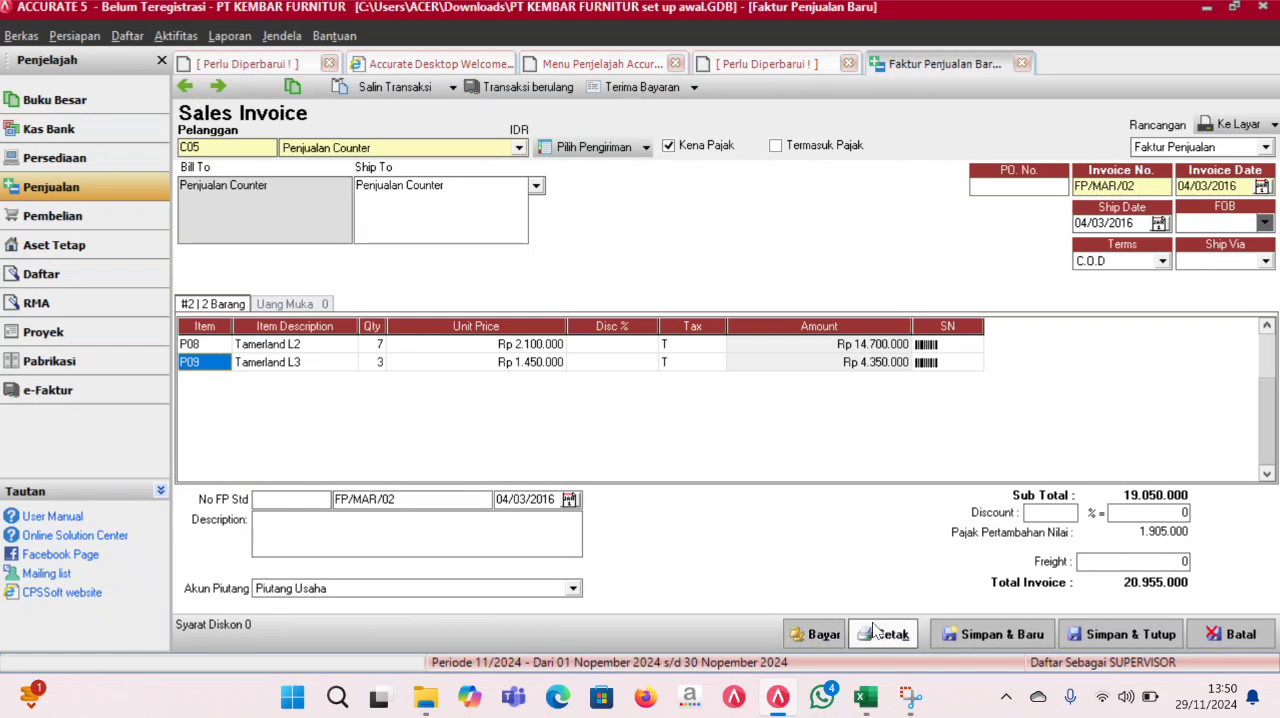
# - Start the customer receipt for invoice FP/MAR/02 and set its payment date to 04/03/2016
pyautogui.click(838, 638)
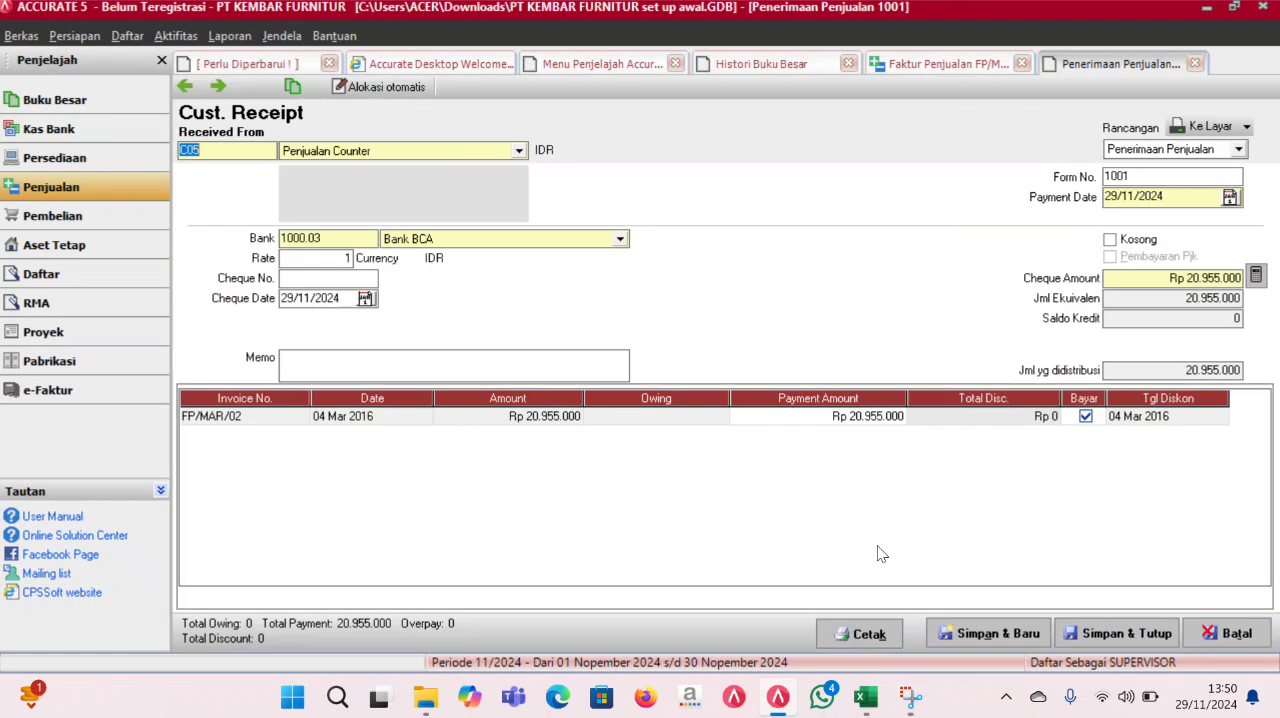
pyautogui.click(1194, 196)
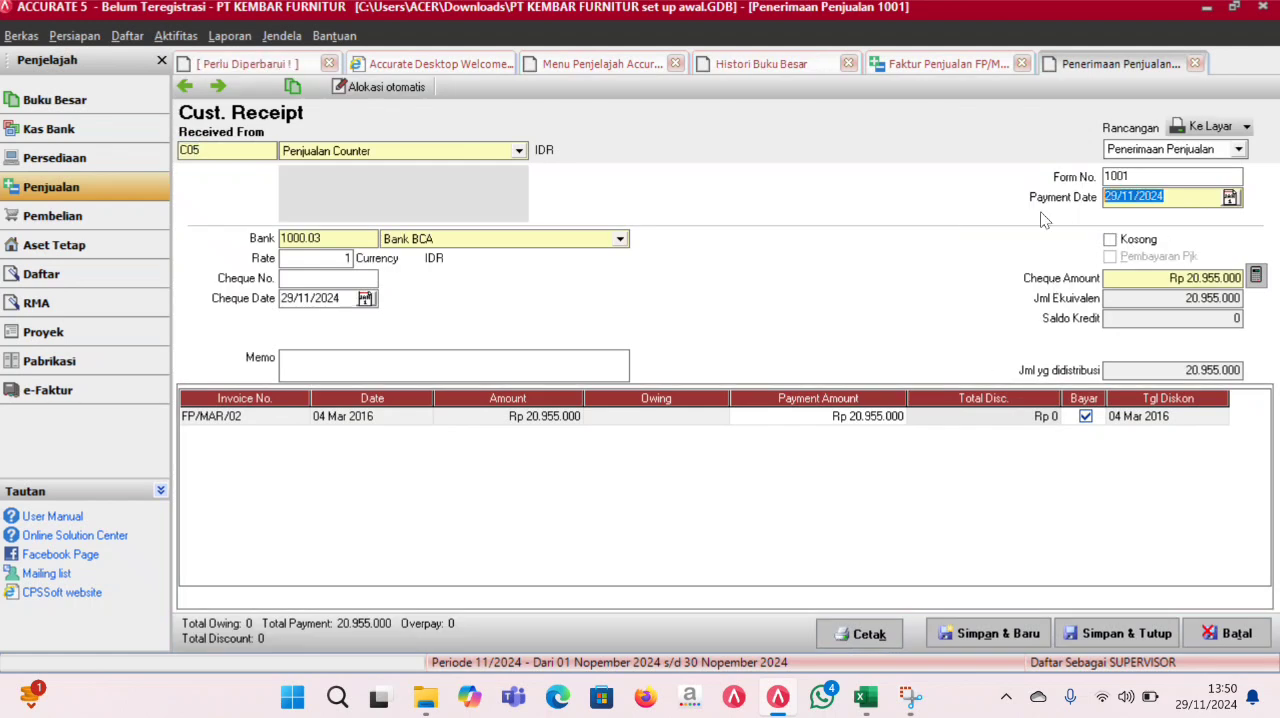
pyautogui.press('Delete')
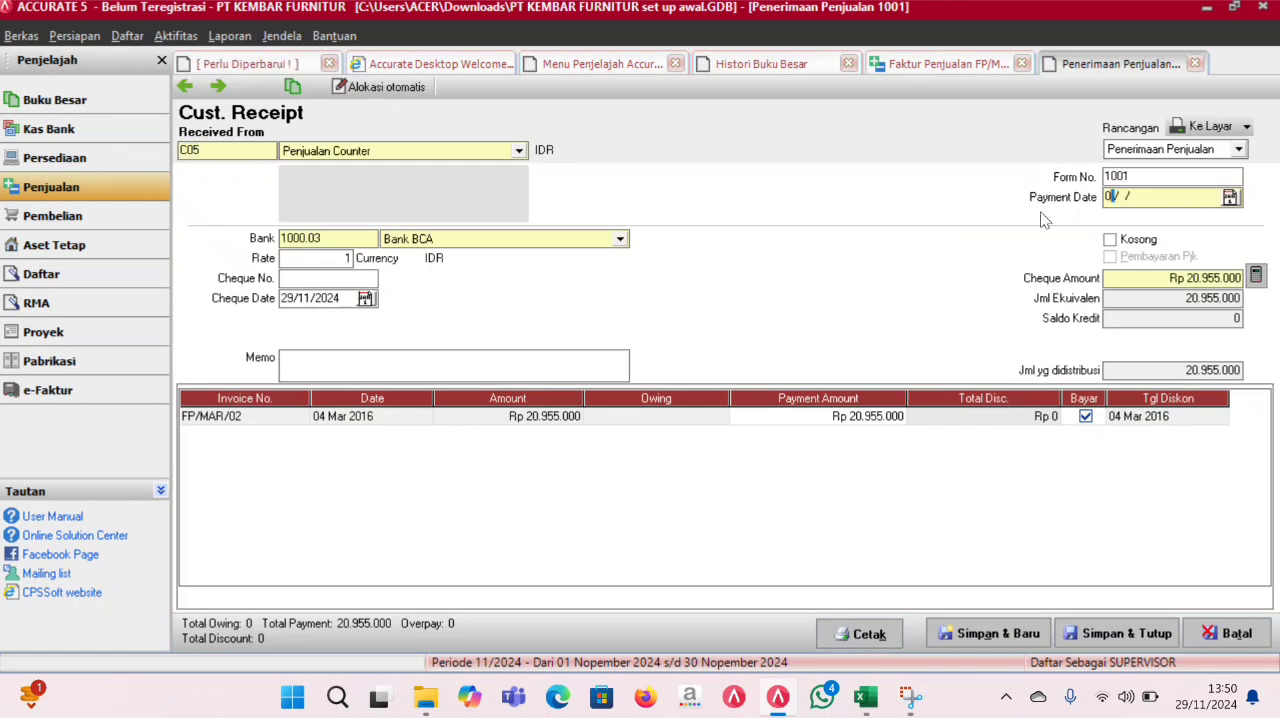
pyautogui.write('04031016')
pyautogui.press('BackSpace')
pyautogui.press('BackSpace')
pyautogui.press('BackSpace')
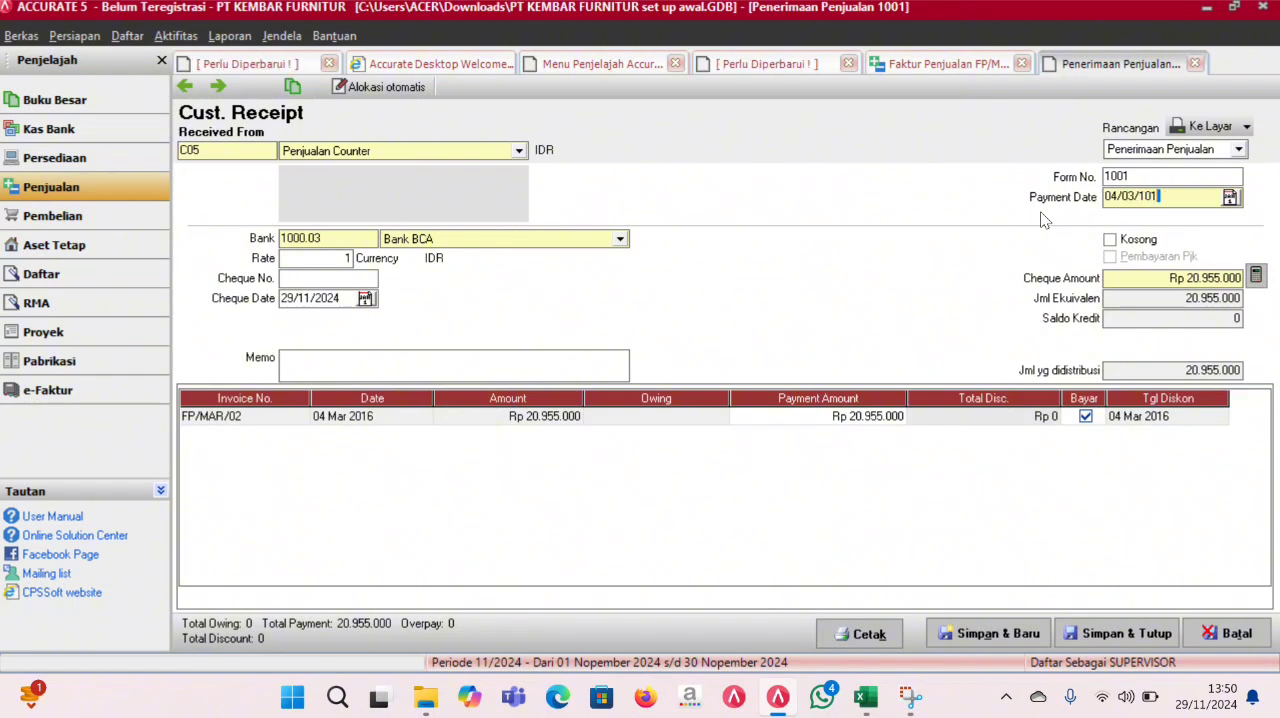
pyautogui.write('2016')
# - Copy the payment date 04/03/2016 into the receipt's cheque date
pyautogui.moveTo(1168, 203); pyautogui.dragTo(1092, 216)
pyautogui.hotkey('ctrl', 'c')
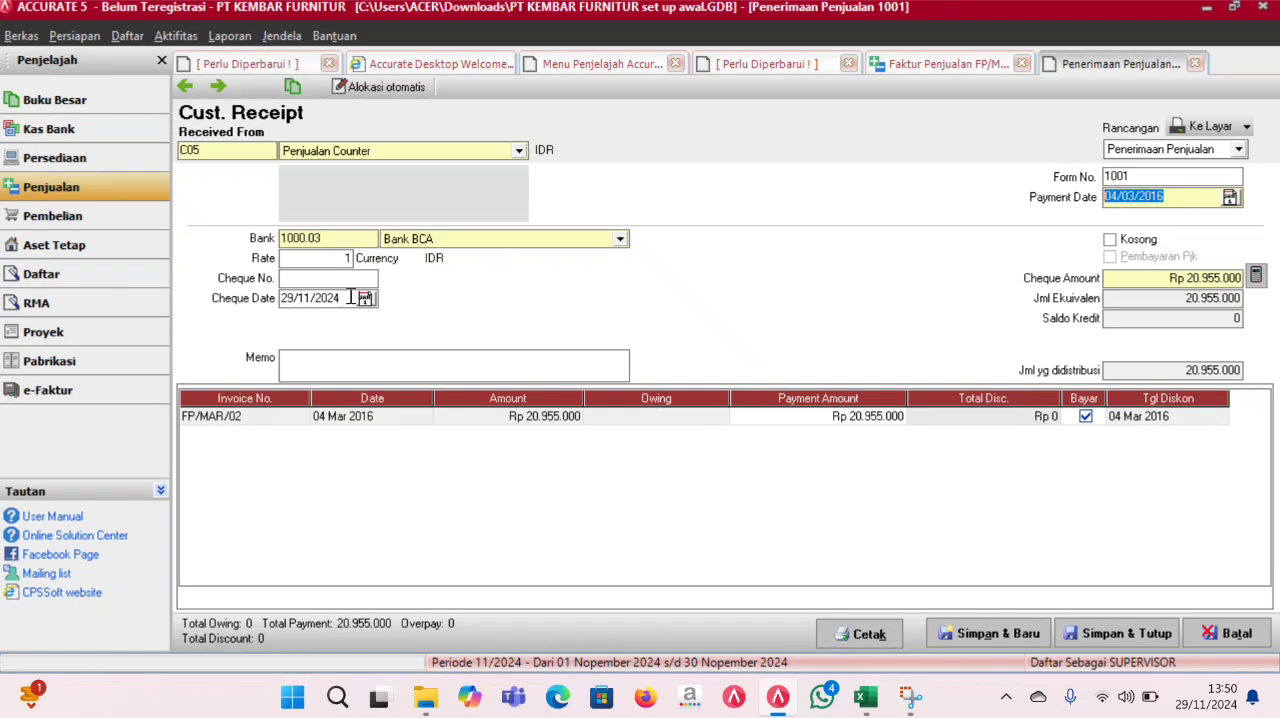
pyautogui.moveTo(331, 297); pyautogui.dragTo(253, 310)
pyautogui.hotkey('ctrl', 'v')
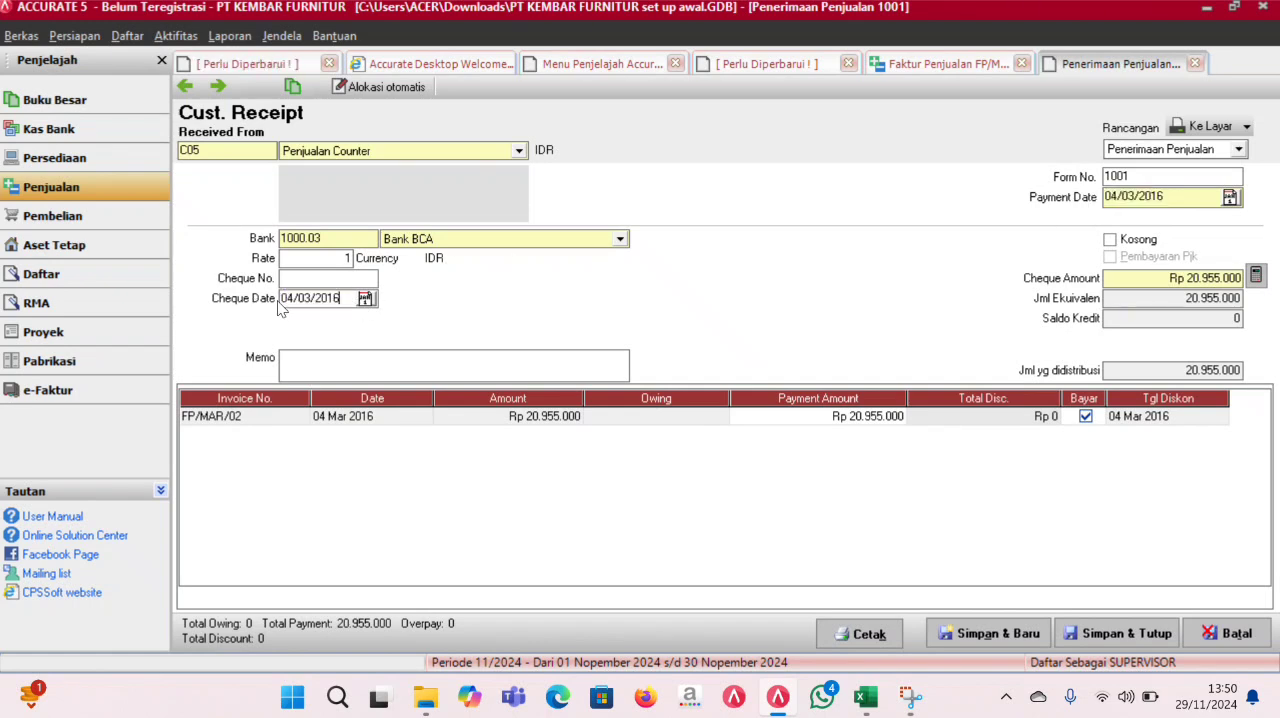
# - Set the receipt's bank account to Saldo Kas
pyautogui.moveTo(1140, 178); pyautogui.dragTo(1094, 180)
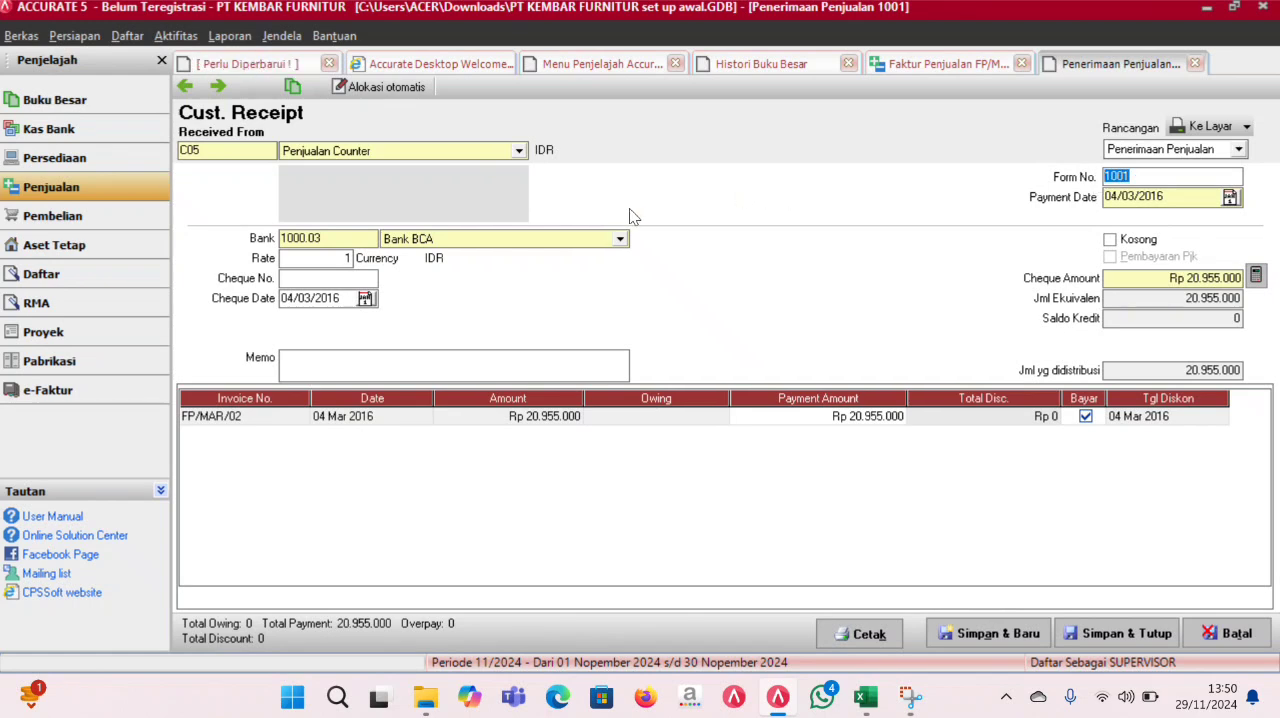
pyautogui.click(620, 238)
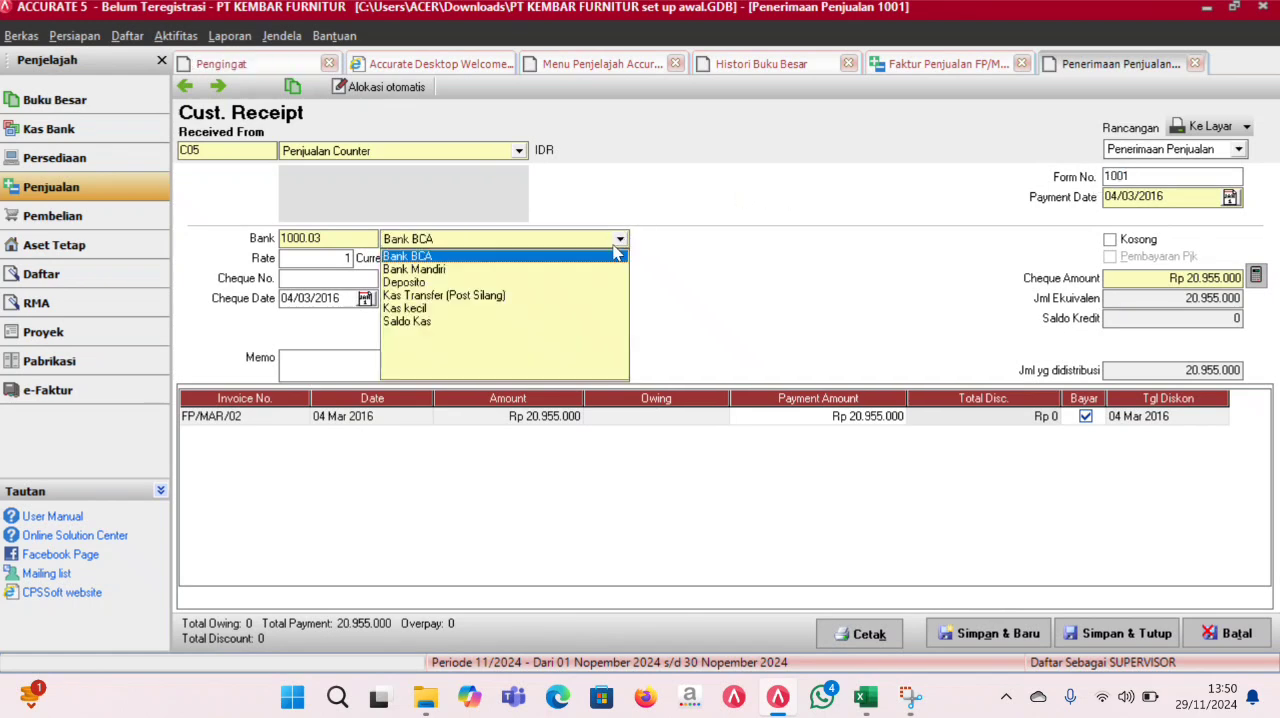
pyautogui.click(449, 321)
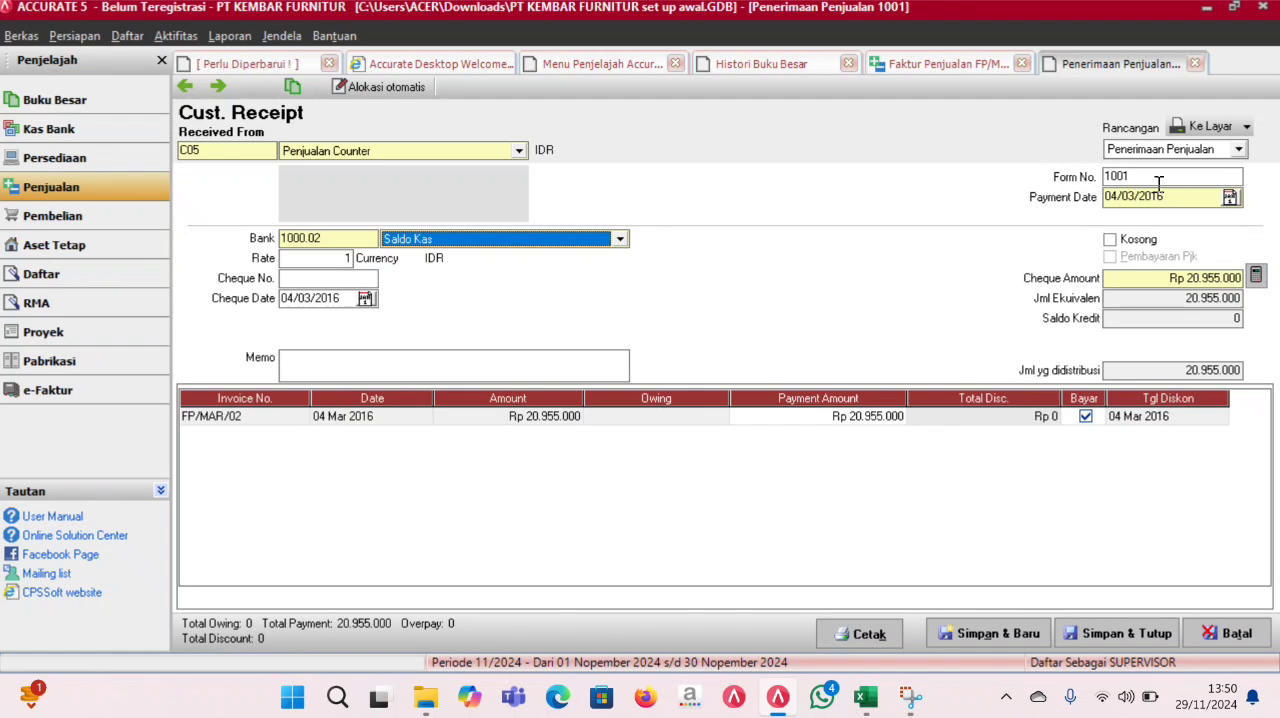
# - Change the receipt's form number to KM/MAR/01, then save and close the receipt and its invoice
pyautogui.moveTo(1152, 181); pyautogui.dragTo(1068, 186)
pyautogui.press('BackSpace')
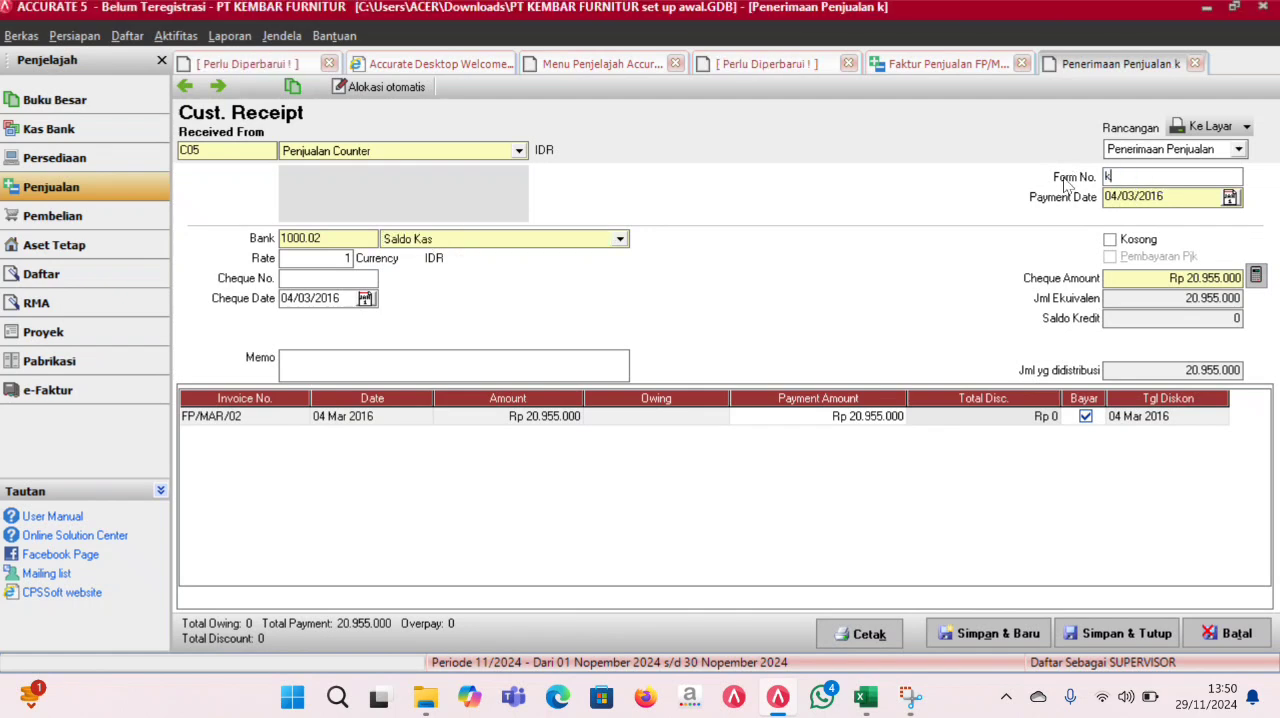
pyautogui.write('KM/MAR')
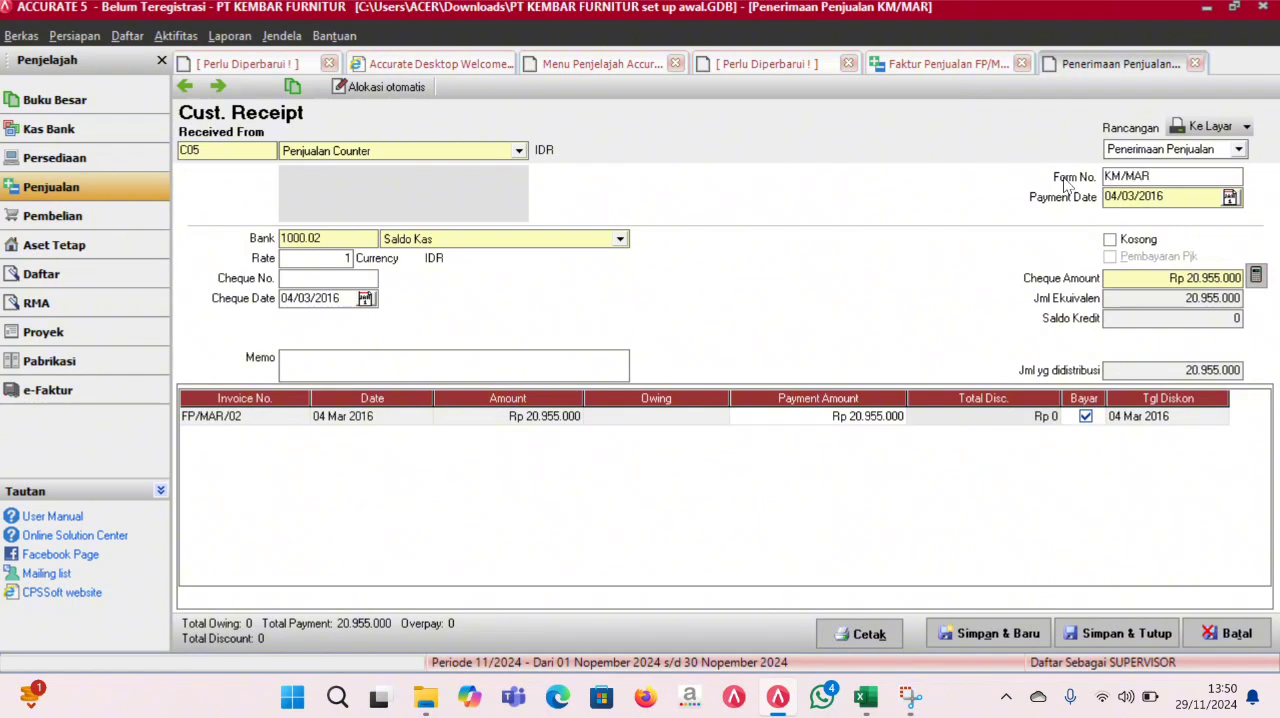
pyautogui.write('/01')
pyautogui.click(1060, 636)
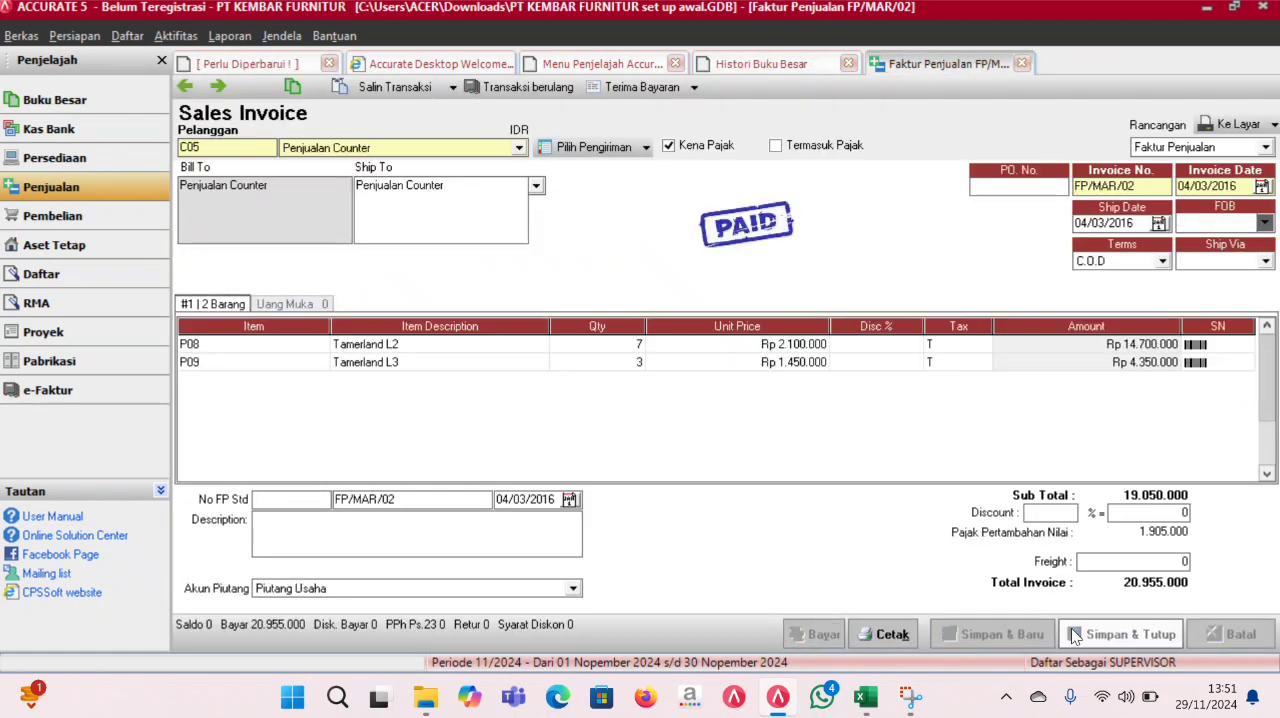
pyautogui.click(1062, 636)
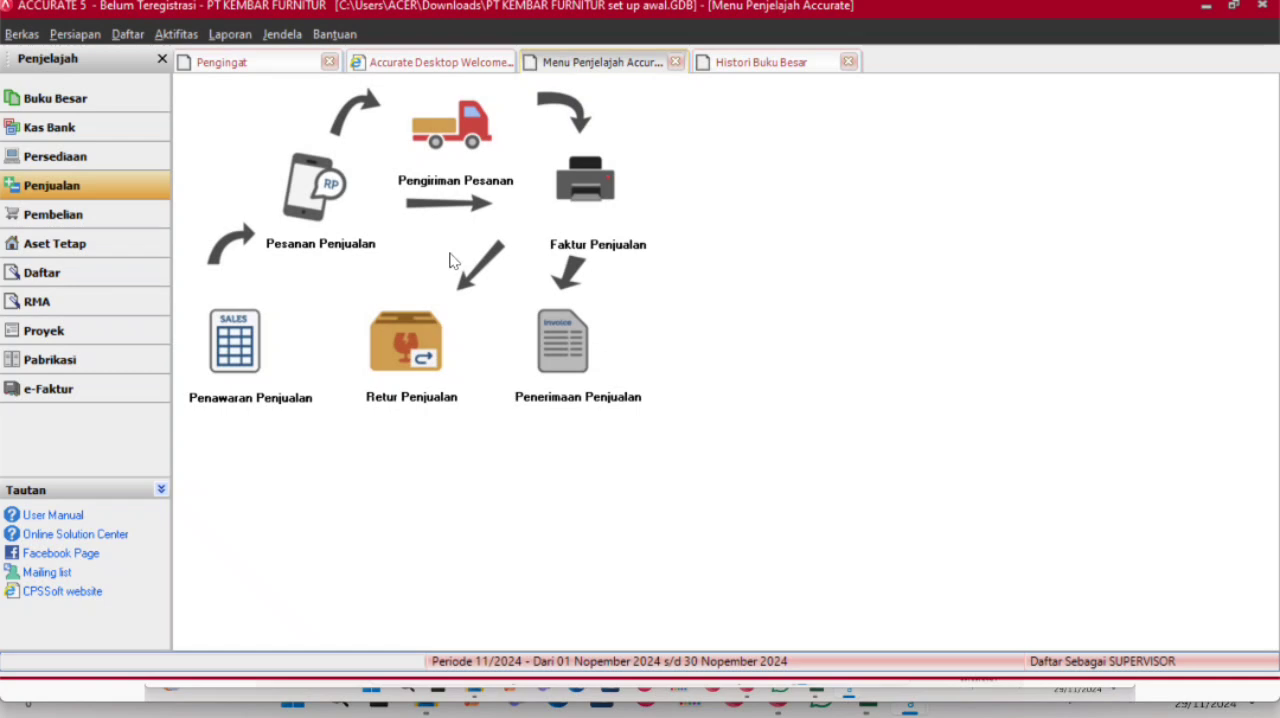
# - Start a new sales return for the customer Penjualan Counter
pyautogui.click(420, 378)
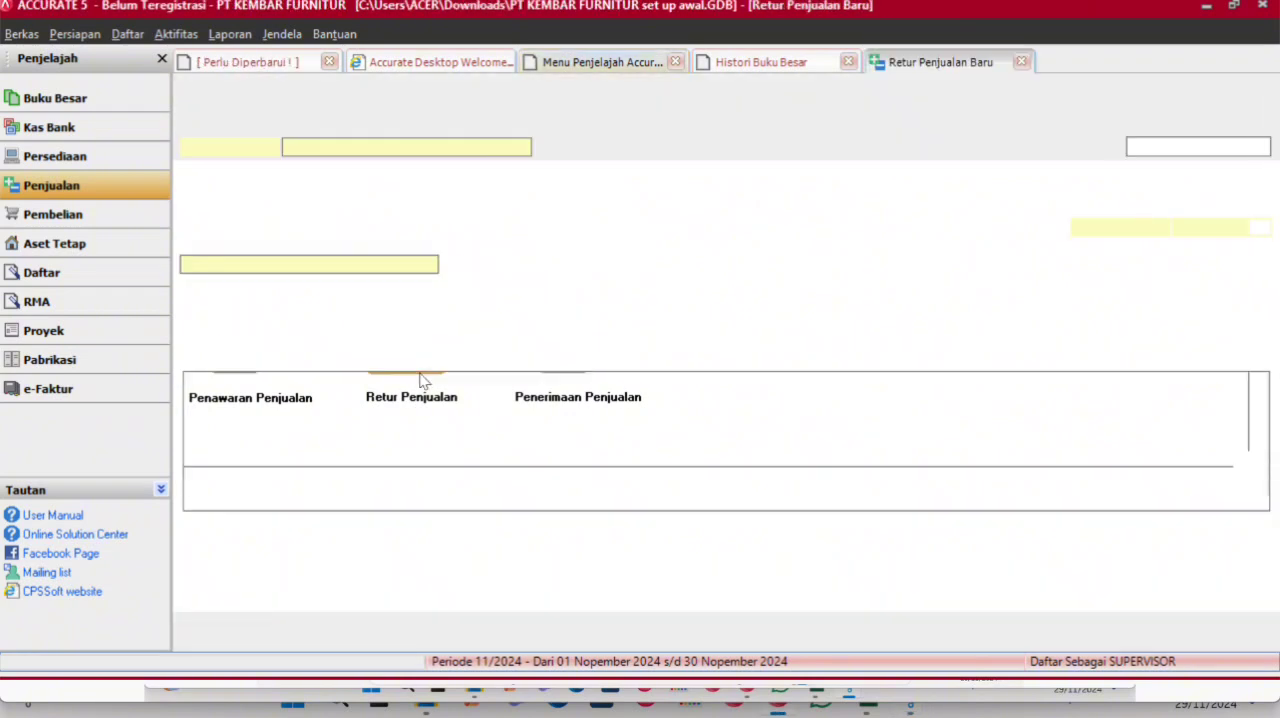
pyautogui.click(522, 147)
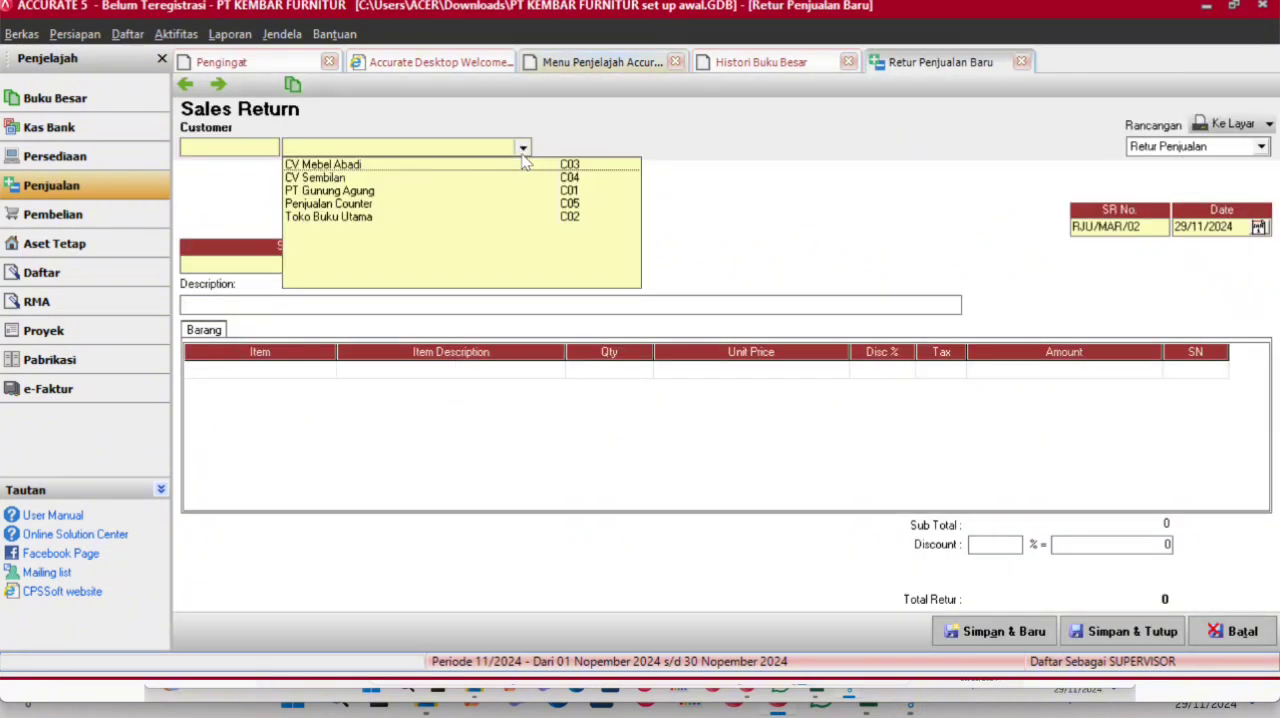
pyautogui.click(343, 203)
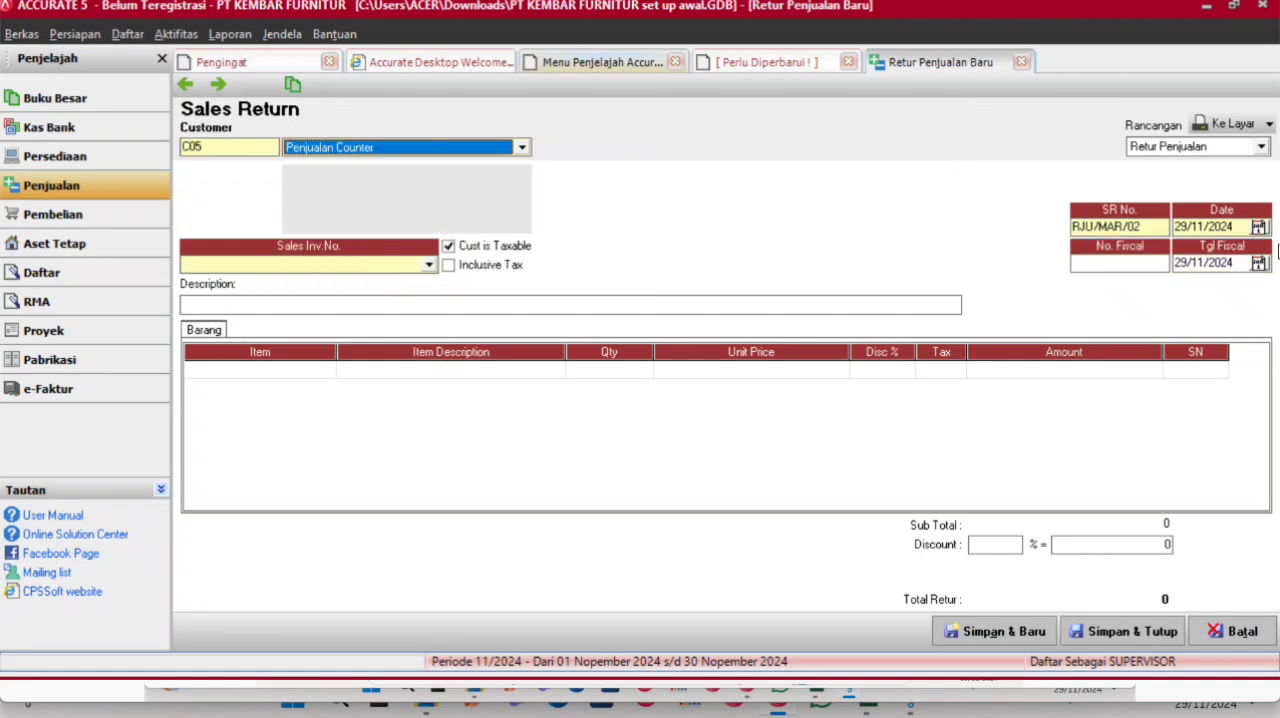
# - Set both the return date and the fiscal date of the sales return to 05/03/2016
pyautogui.moveTo(1241, 228); pyautogui.dragTo(1133, 232)
pyautogui.write('05/00/3201')
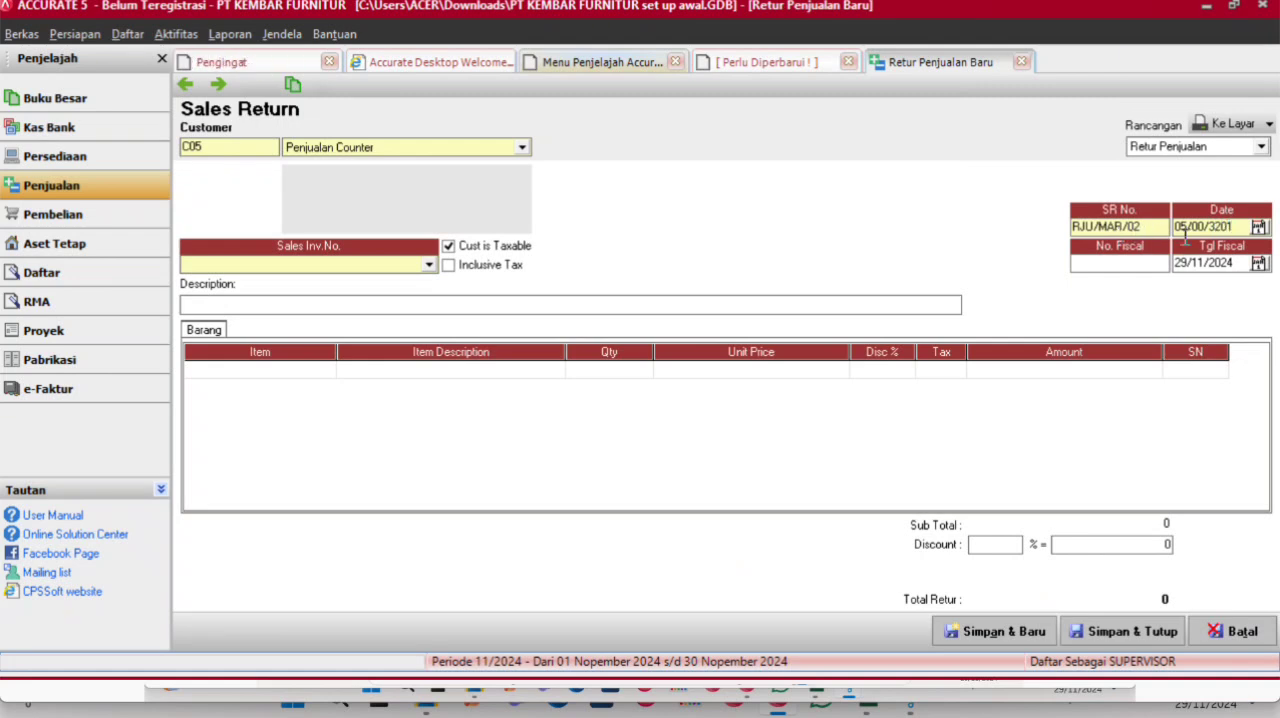
pyautogui.click(1201, 229)
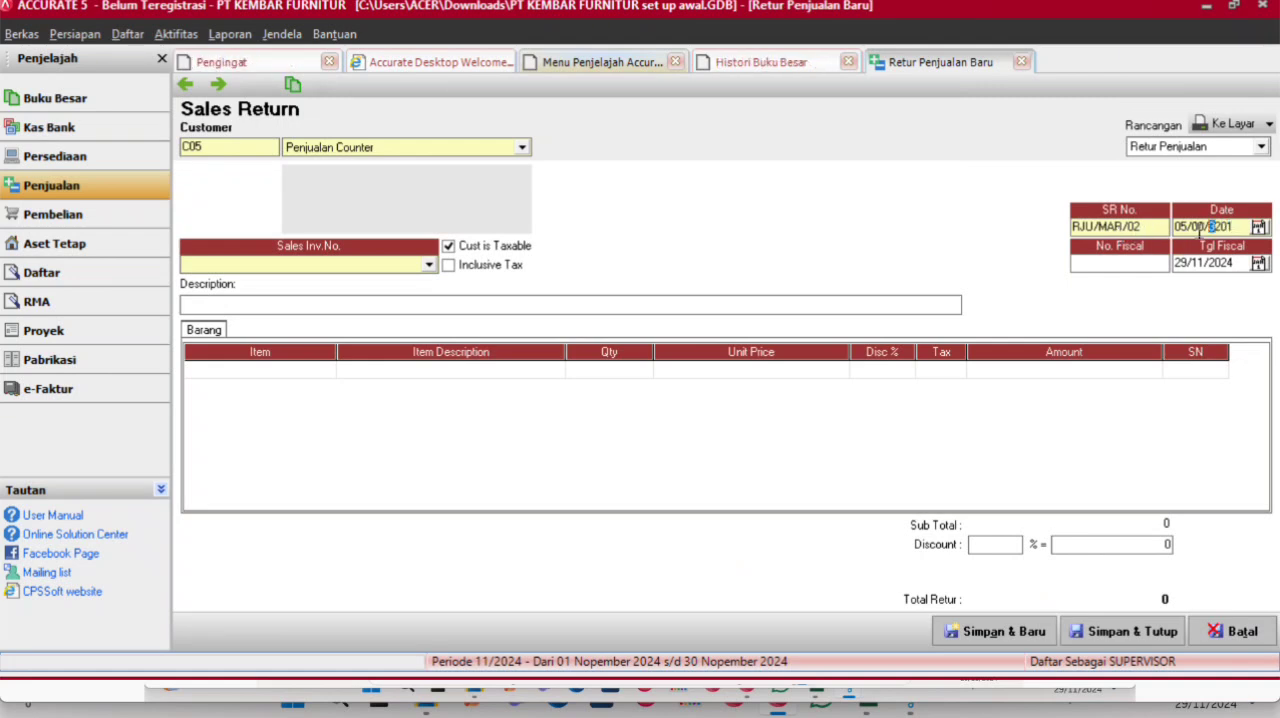
pyautogui.moveTo(1228, 225); pyautogui.dragTo(1124, 223)
pyautogui.press('BackSpace')
pyautogui.write('05/03/2016')
pyautogui.click(1234, 262)
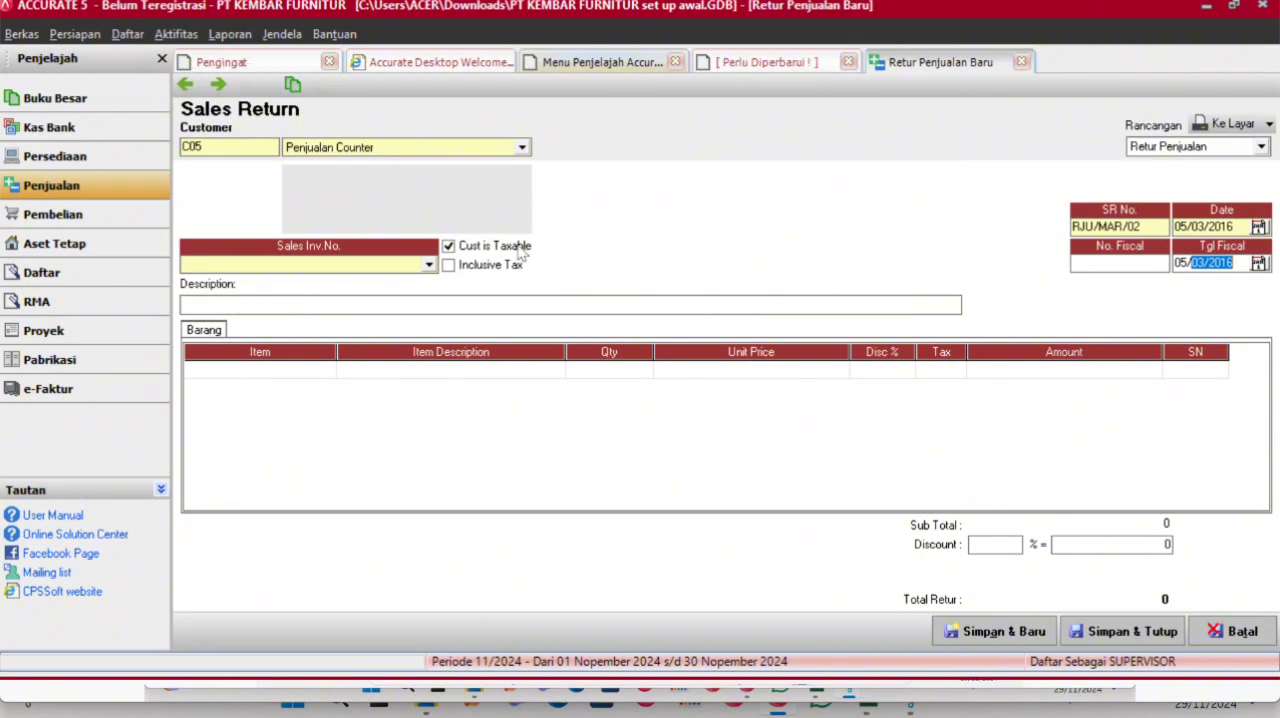
# - Link the return to invoice FP/MAR/02 and add 2 returned units of item P08, Tamerland L2
pyautogui.click(429, 265)
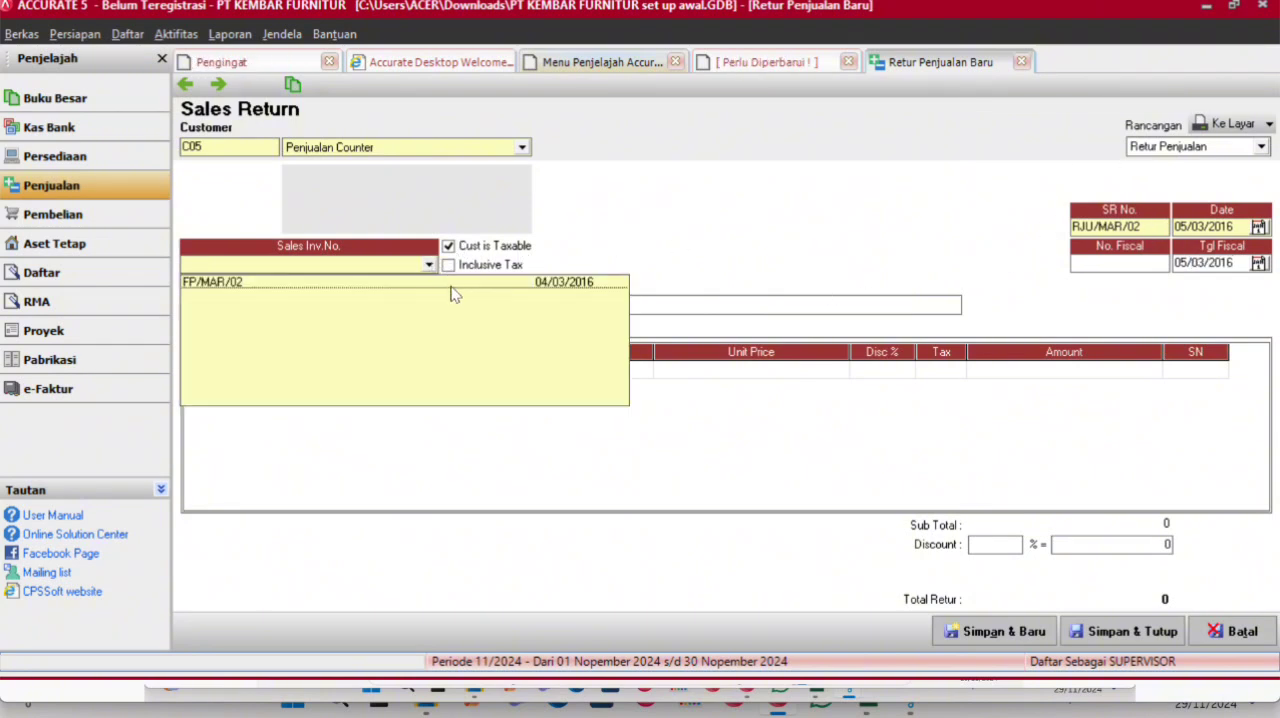
pyautogui.click(437, 282)
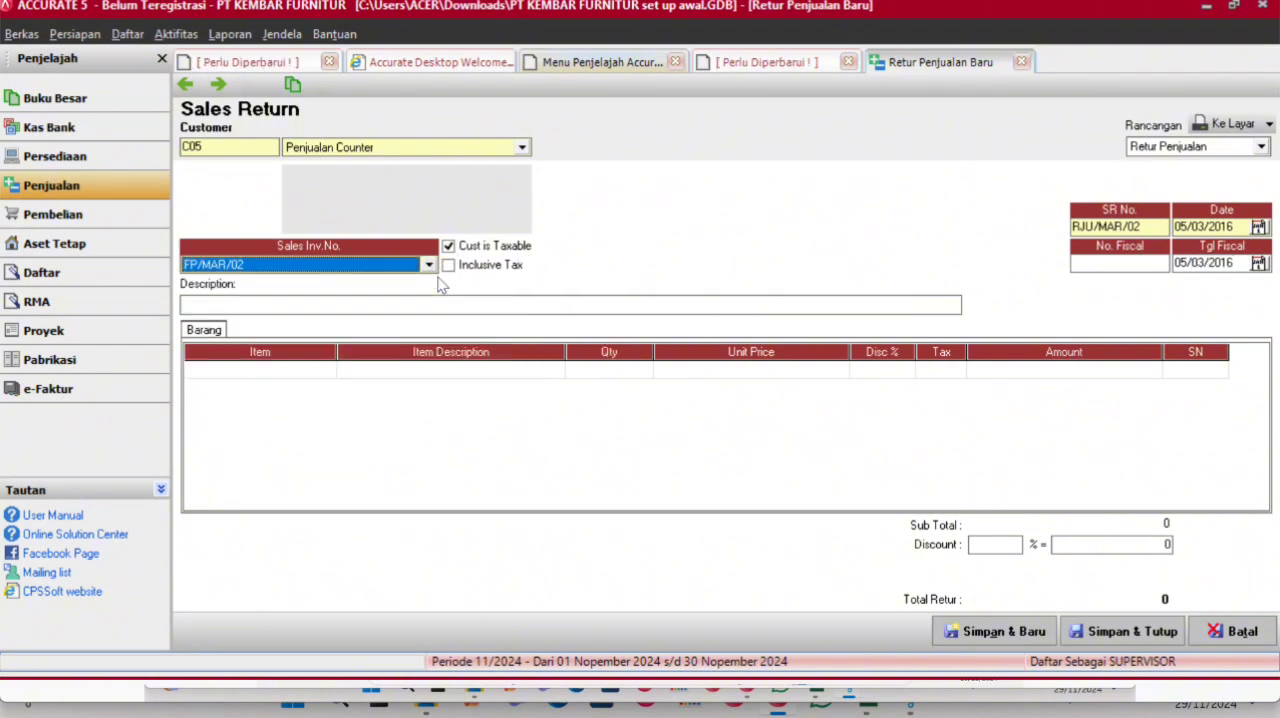
pyautogui.click(489, 379)
pyautogui.click(506, 371)
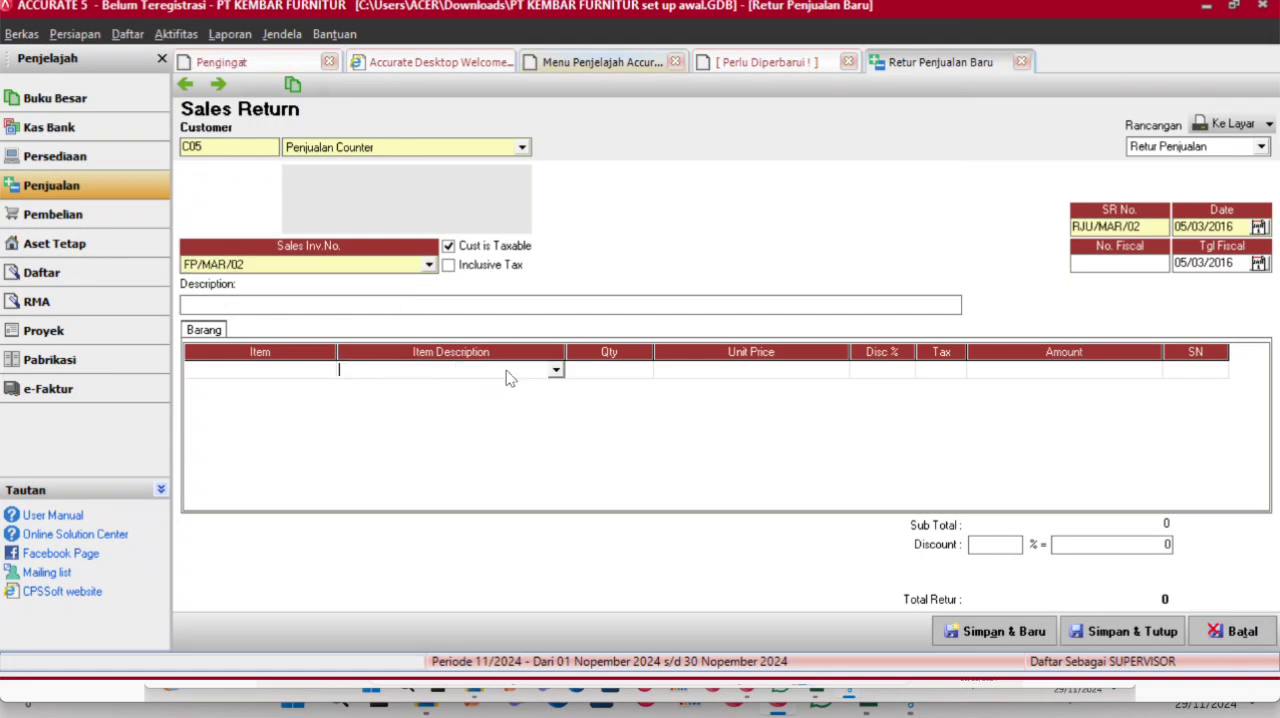
pyautogui.click(553, 370)
pyautogui.click(535, 394)
pyautogui.click(677, 397)
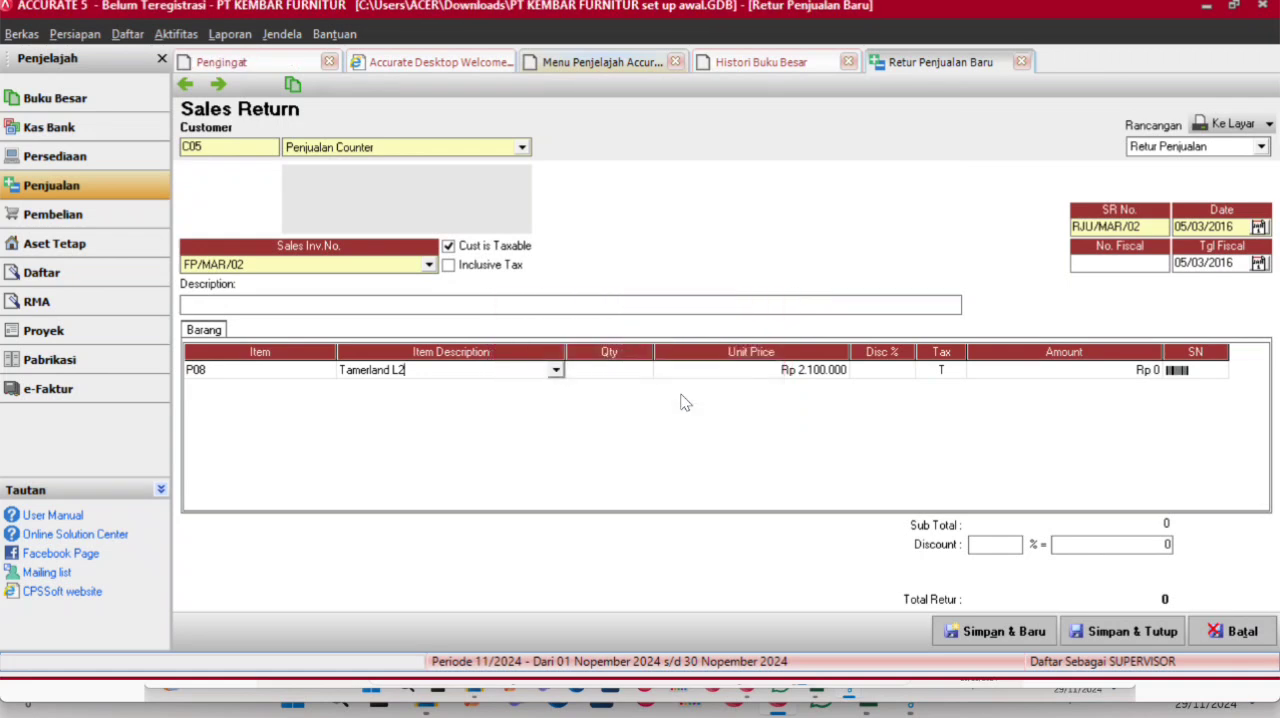
pyautogui.click(629, 375)
pyautogui.write('2')
pyautogui.press('Tab')
pyautogui.press('Tab')
pyautogui.press('Tab')
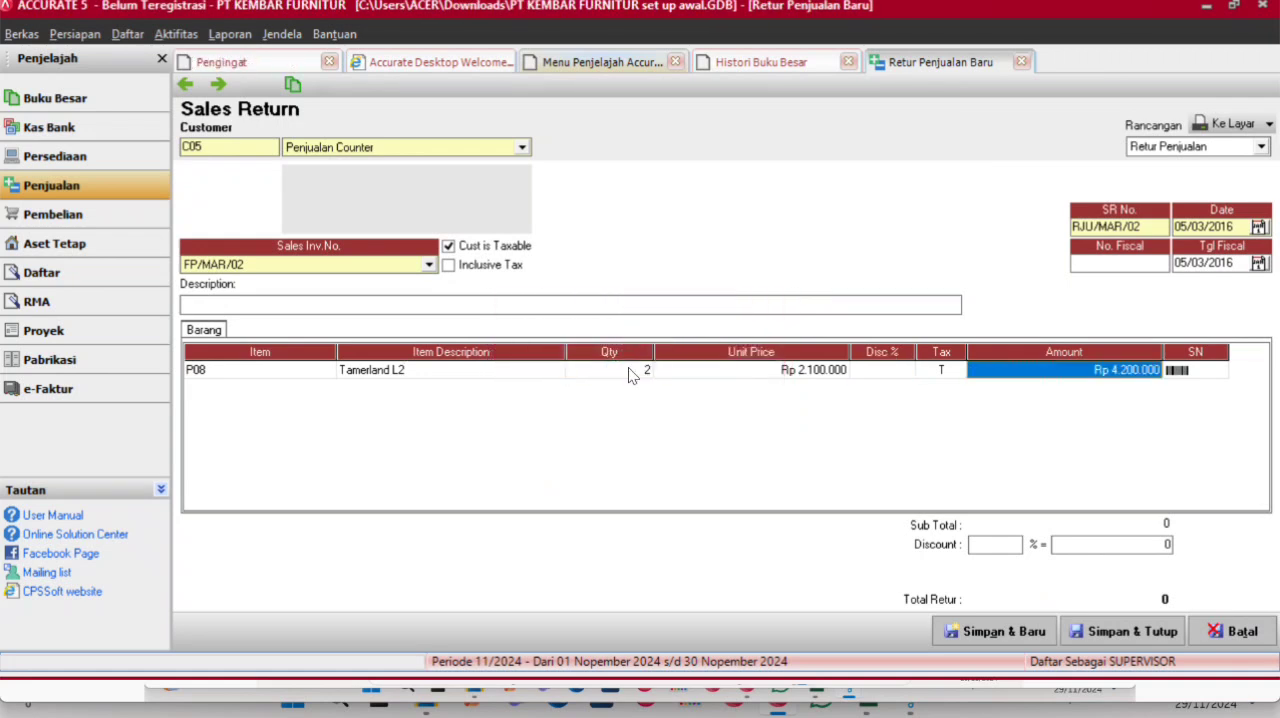
pyautogui.press('Tab')
# - Add 2 returned units of item P09, Tamerland L3, declining to return all goods, and save and close the sales return
pyautogui.click(511, 393)
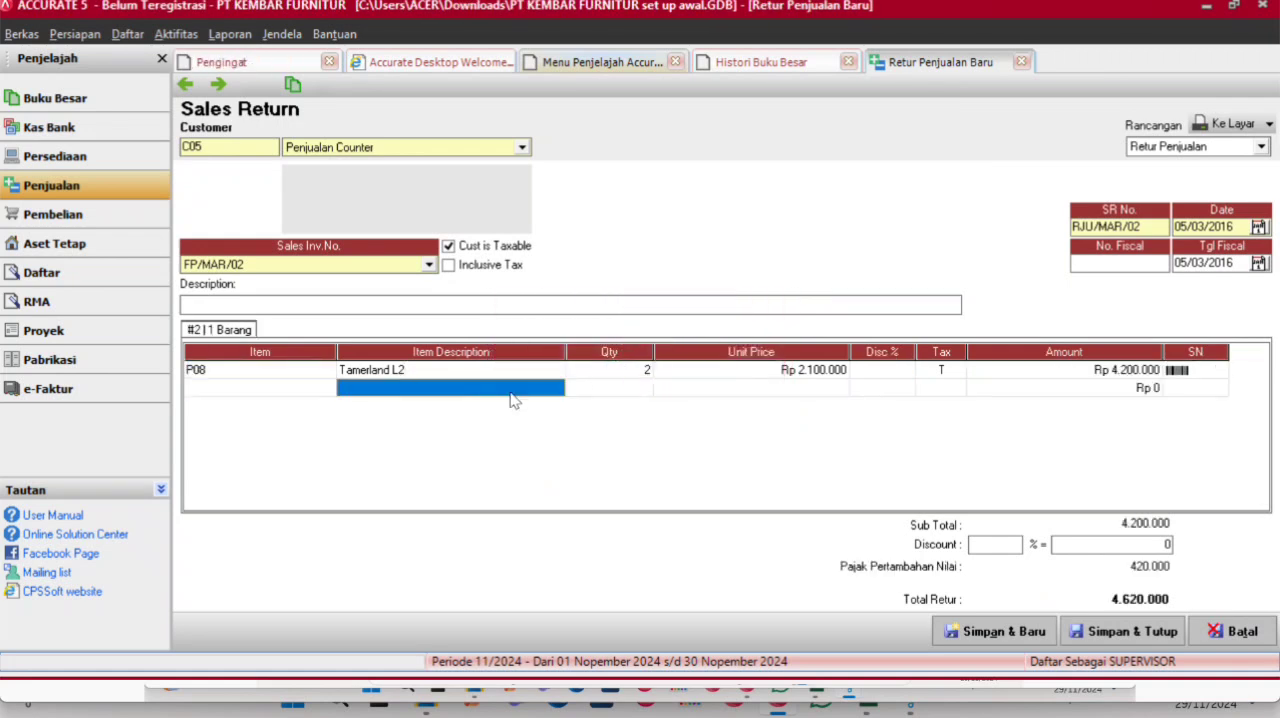
pyautogui.click(549, 392)
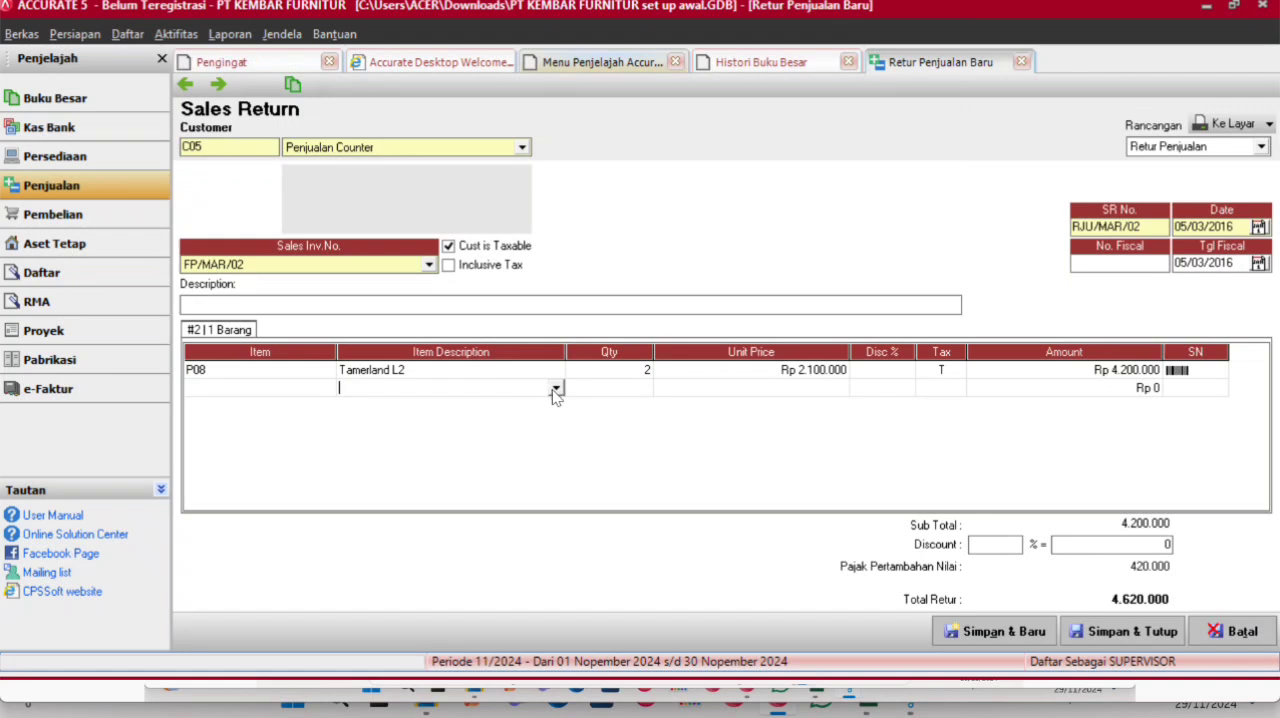
pyautogui.click(555, 389)
pyautogui.click(533, 417)
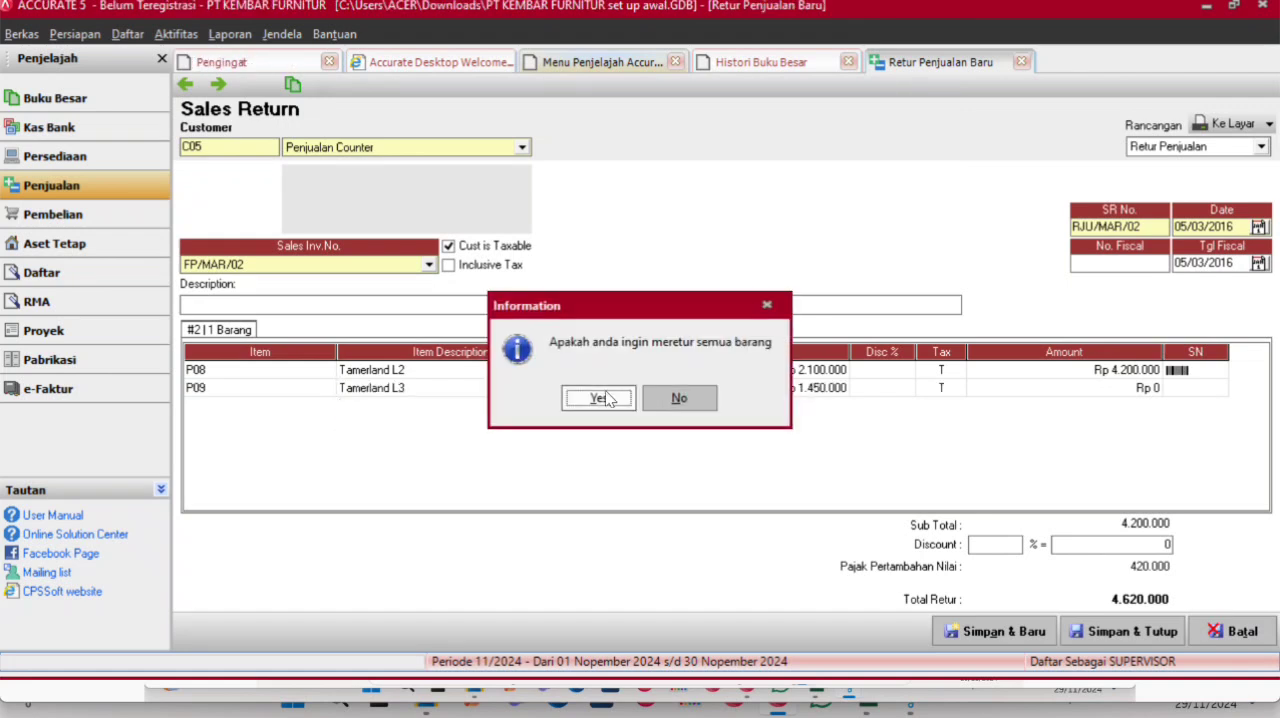
pyautogui.click(662, 398)
pyautogui.click(646, 392)
pyautogui.write('2')
pyautogui.press('Return')
pyautogui.press('Return')
pyautogui.press('Return')
pyautogui.press('Return')
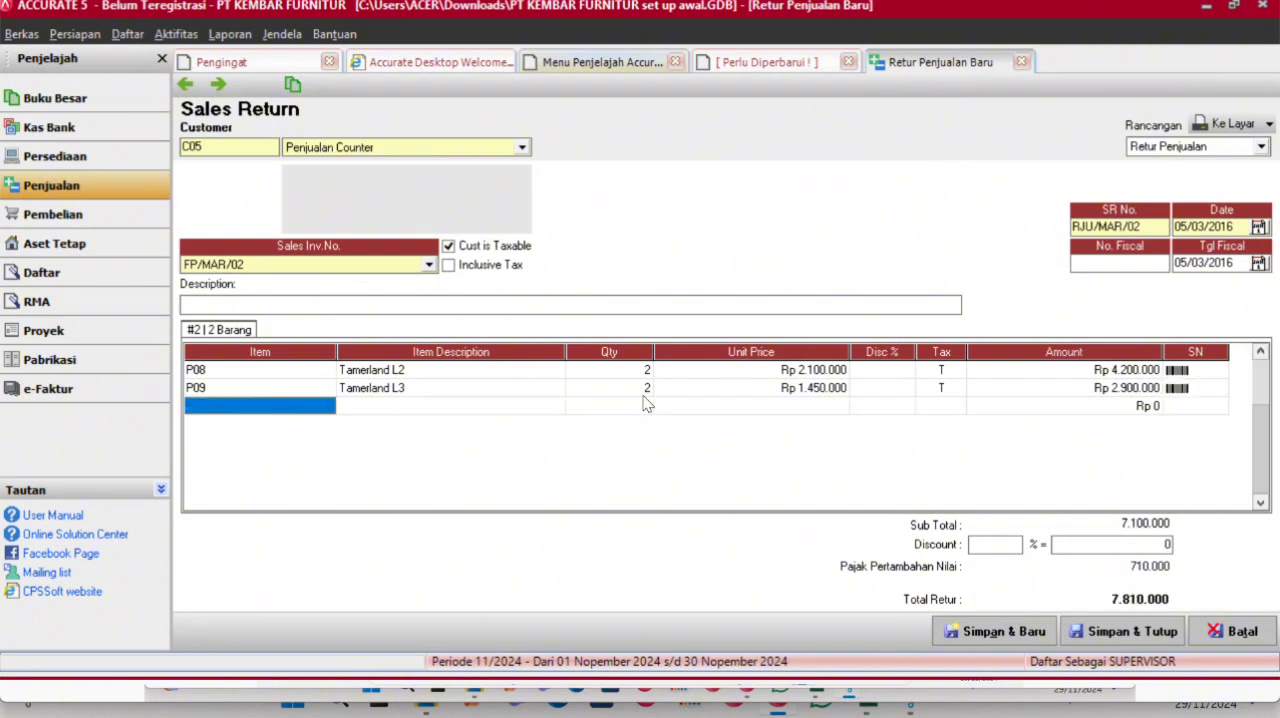
pyautogui.press('Up')
pyautogui.click(1088, 622)
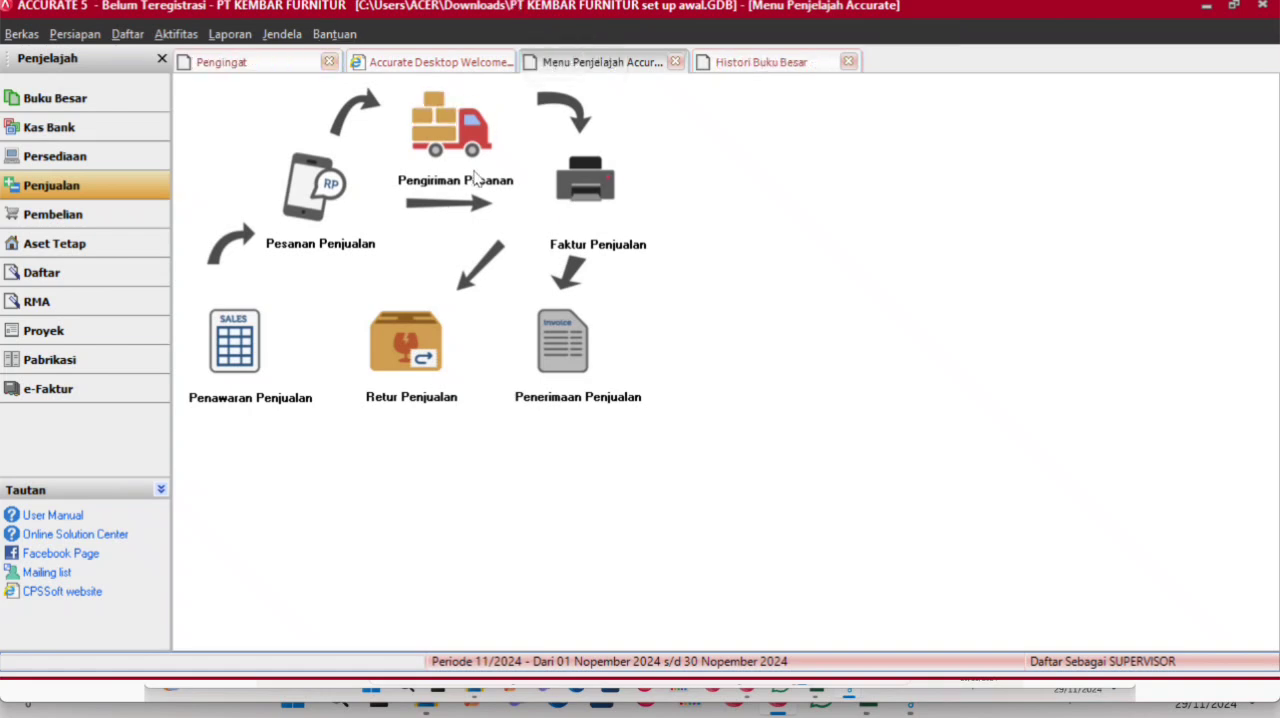
# - Examine the March 2016 invoice, receipt and return entries in the general ledger history
pyautogui.click(121, 110)
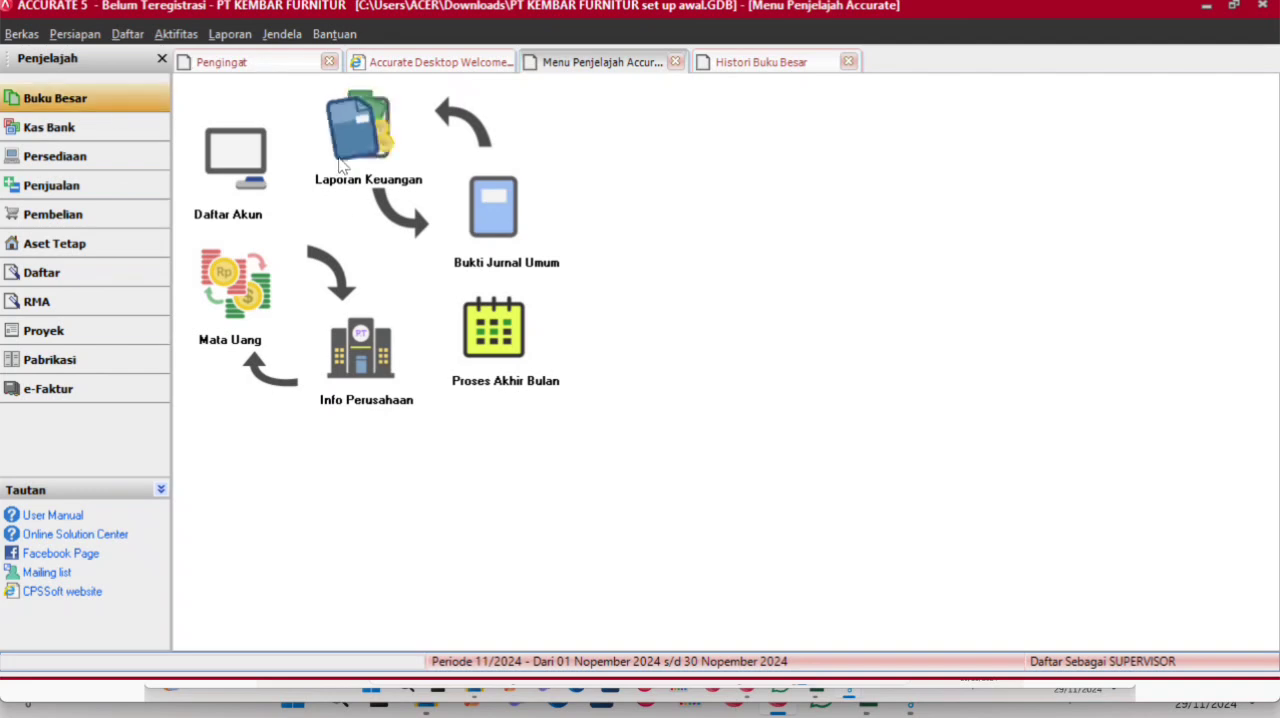
pyautogui.click(765, 60)
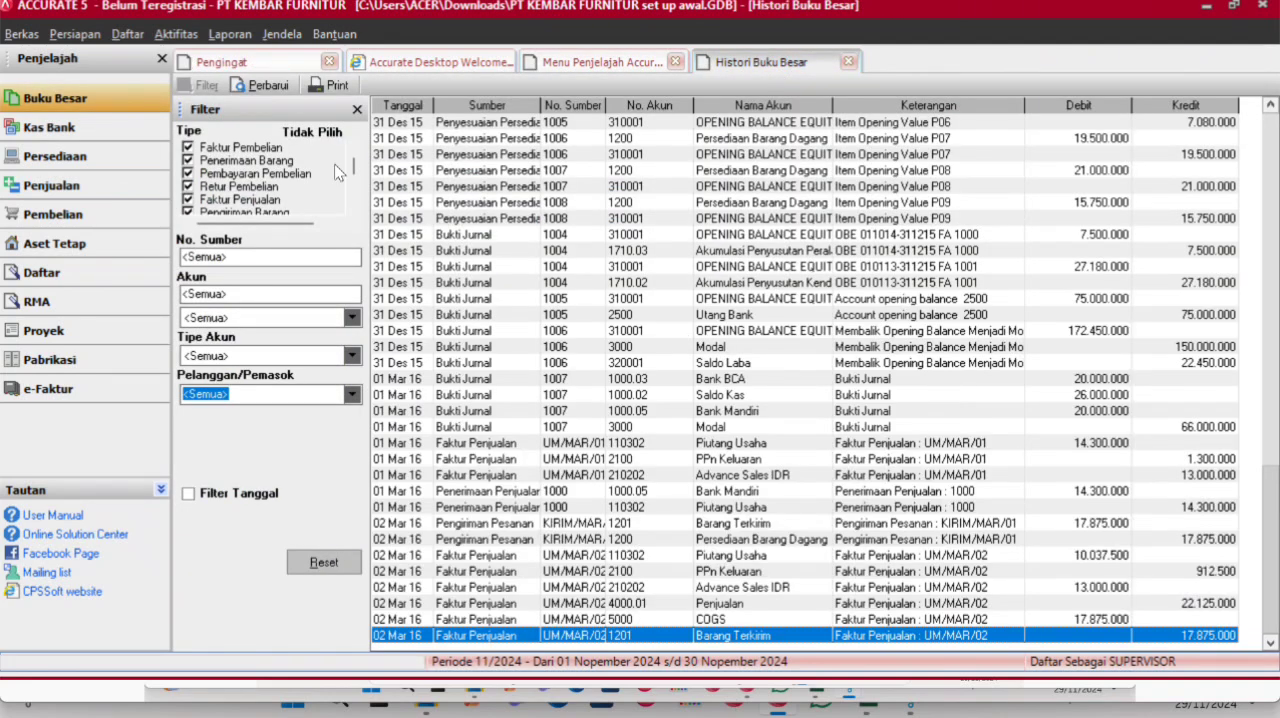
pyautogui.scroll(-5, 630, 368)
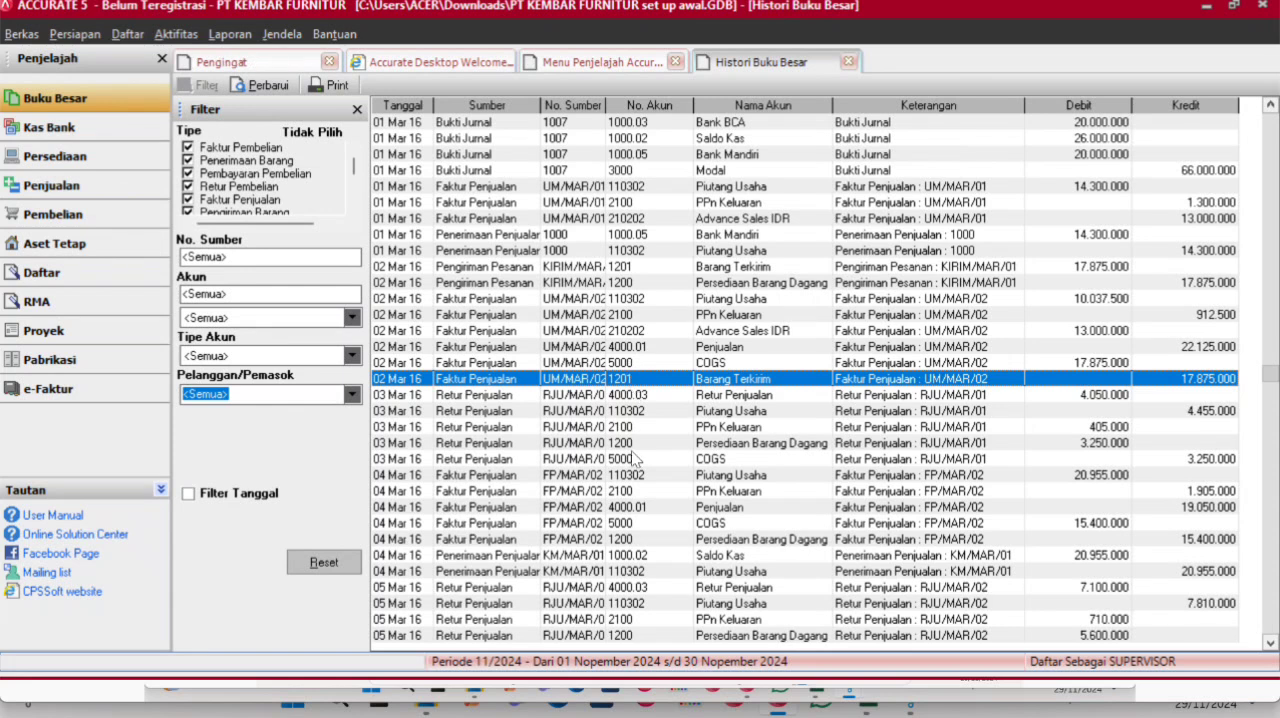
# - Examine the 05 March 2016 sales return RJU/MAR/02 entries at the end of the ledger history, including its Piutang Usaha line
pyautogui.press('Down')
pyautogui.press('Down')
pyautogui.press('Down')
pyautogui.press('Down')
pyautogui.press('Down')
pyautogui.press('Down')
pyautogui.press('Down')
pyautogui.press('Down')
pyautogui.press('Down')
pyautogui.press('Down')
pyautogui.press('Down')
pyautogui.press('Down')
pyautogui.press('Down')
pyautogui.press('Down')
pyautogui.press('Down')
pyautogui.press('Down')
pyautogui.press('Down')
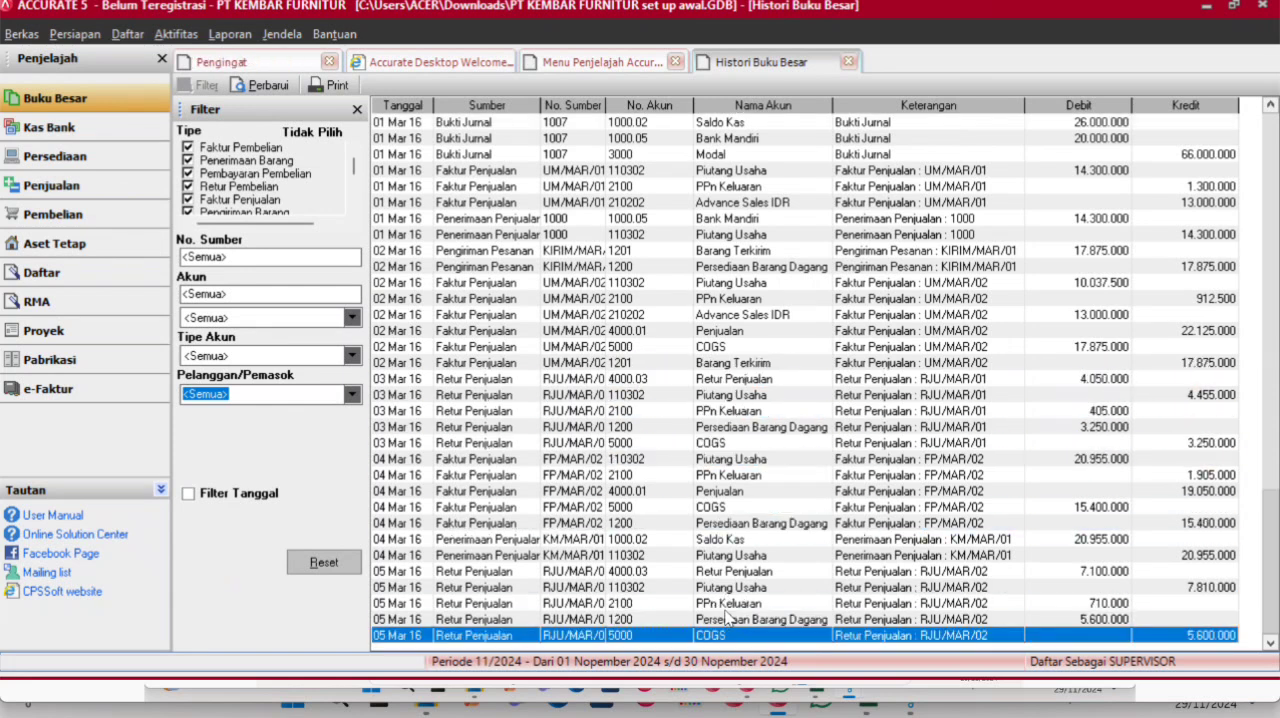
pyautogui.click(778, 591)
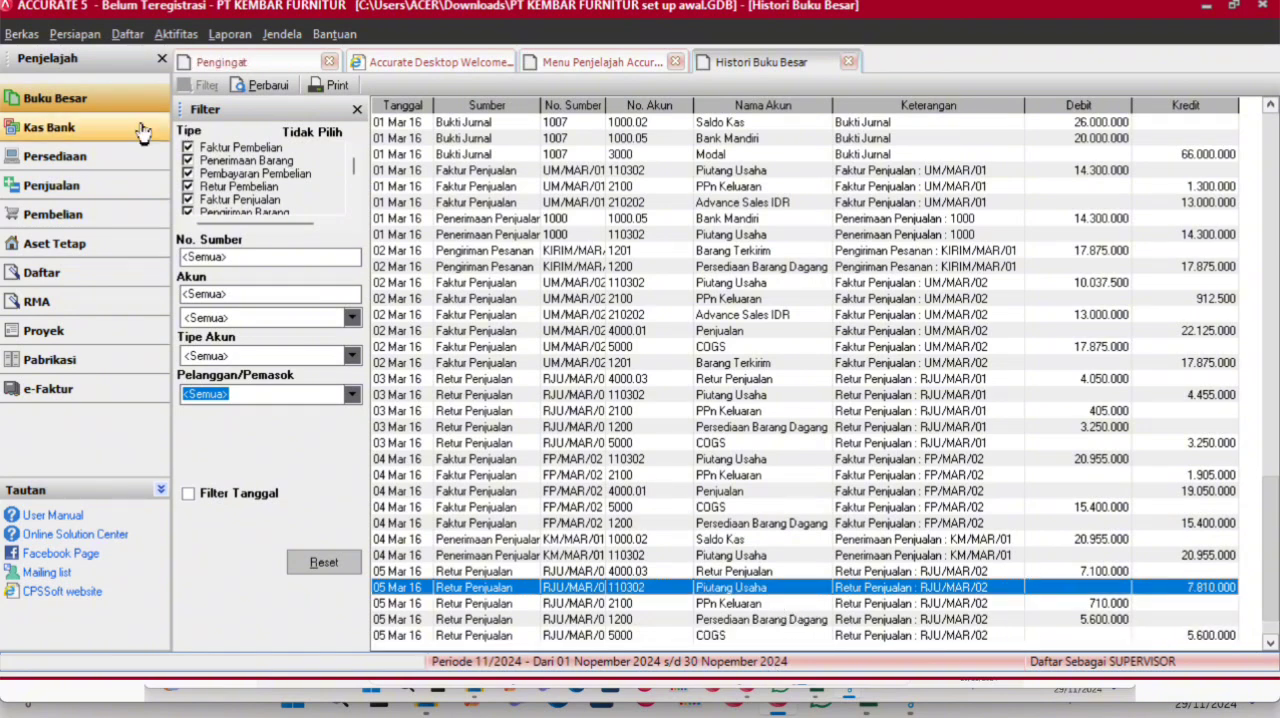
# - Start a new general journal voucher (Bukti Jurnal Umum) and set its date to 05/03/2016
pyautogui.click(113, 145)
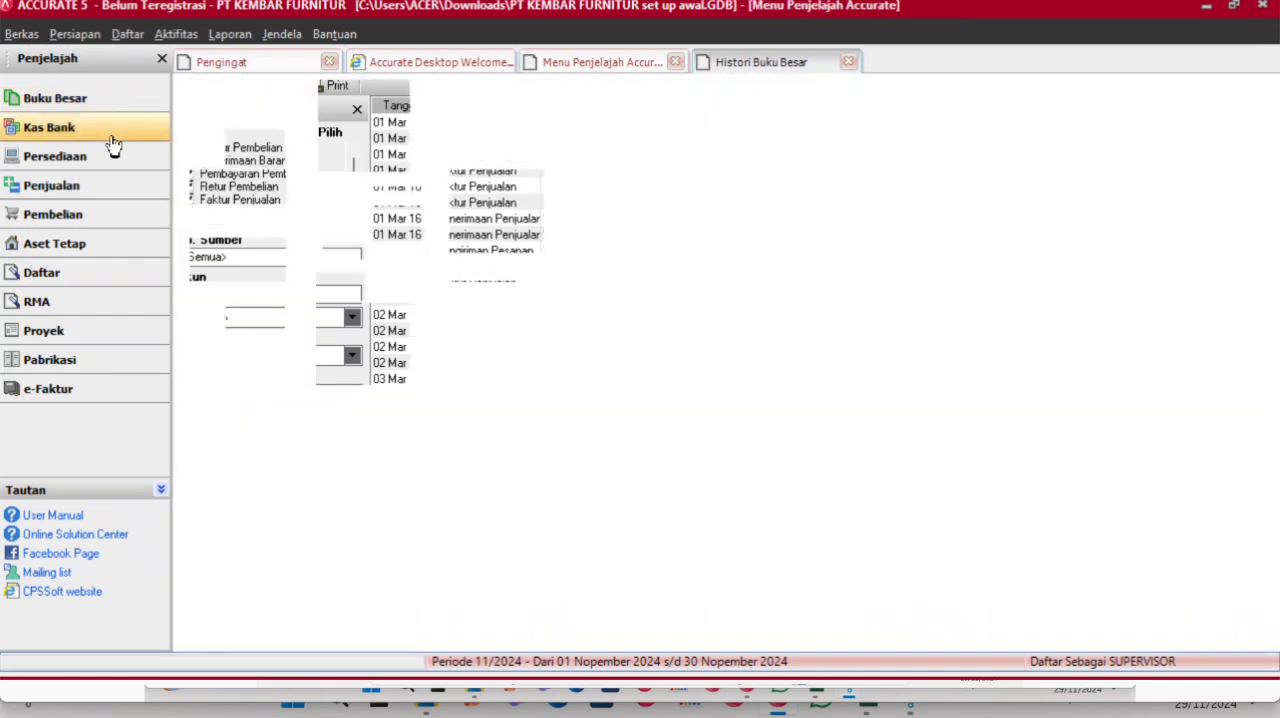
pyautogui.click(105, 110)
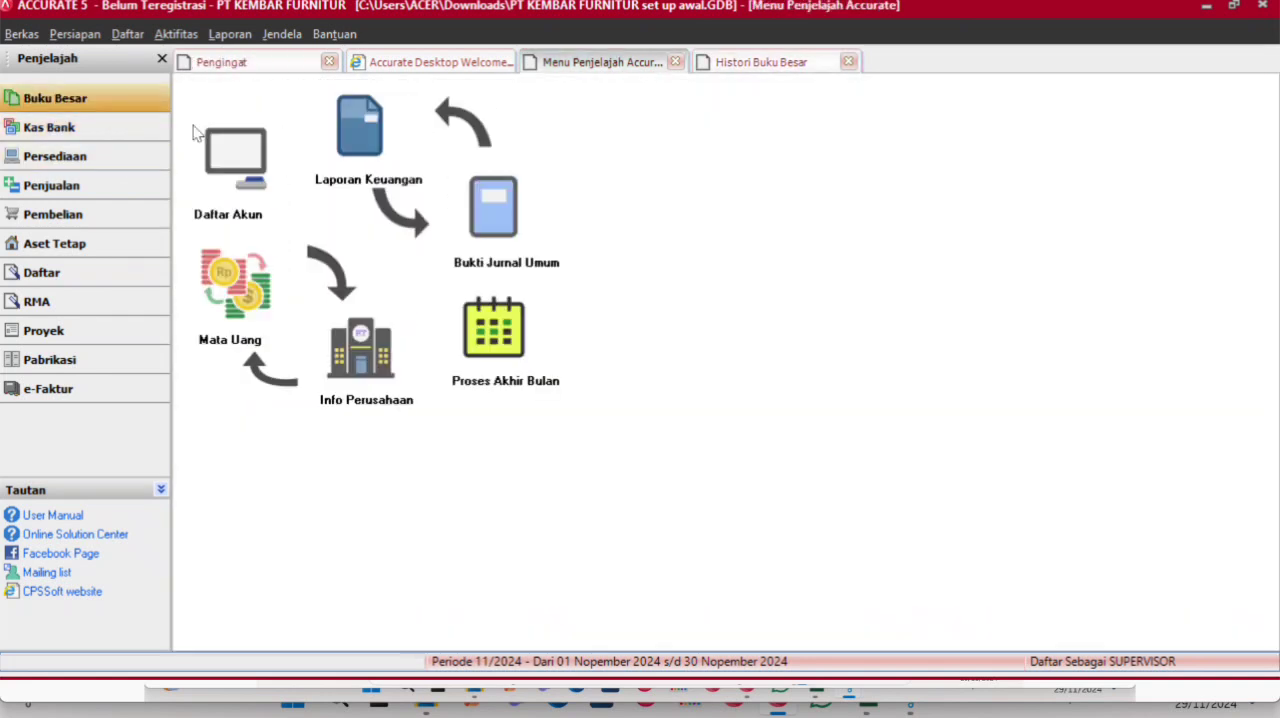
pyautogui.click(490, 218)
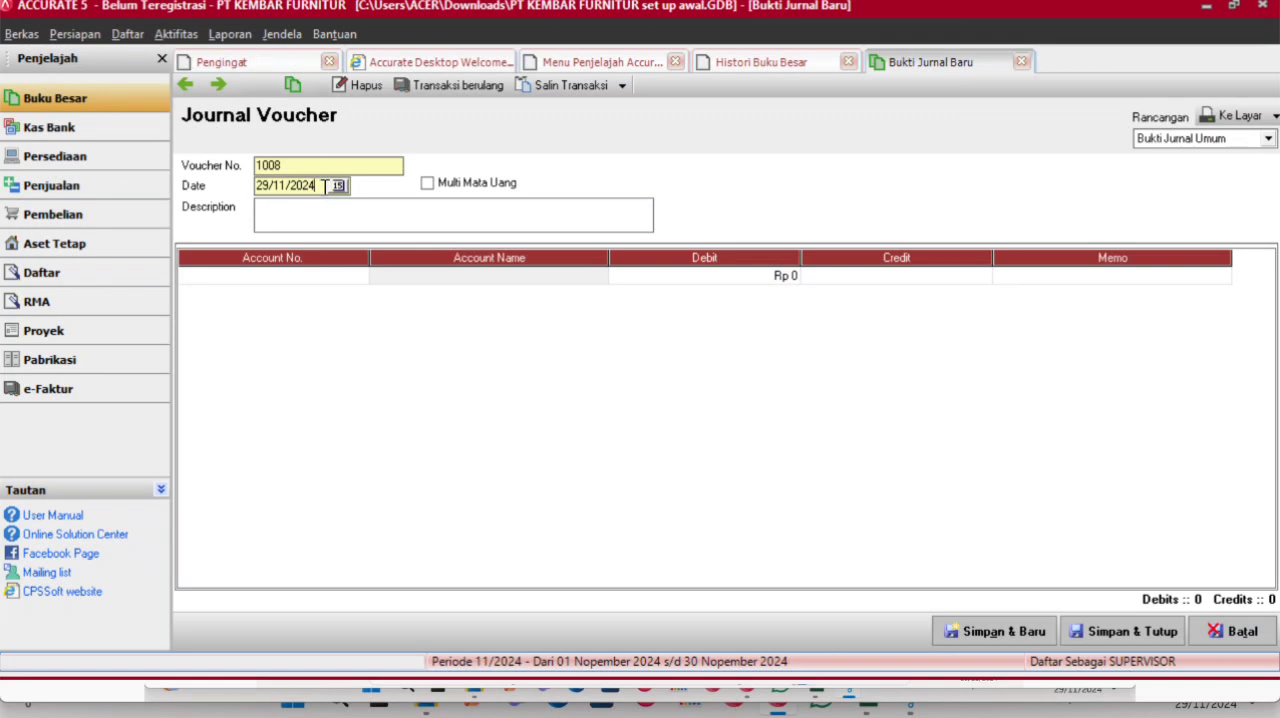
pyautogui.moveTo(315, 185); pyautogui.dragTo(217, 182)
pyautogui.write('05/03/2016')
# - Add the Piutang Usaha account to the journal voucher's first line with a debit of Rp 7.810.000
pyautogui.click(310, 280)
pyautogui.doubleClick(308, 277)
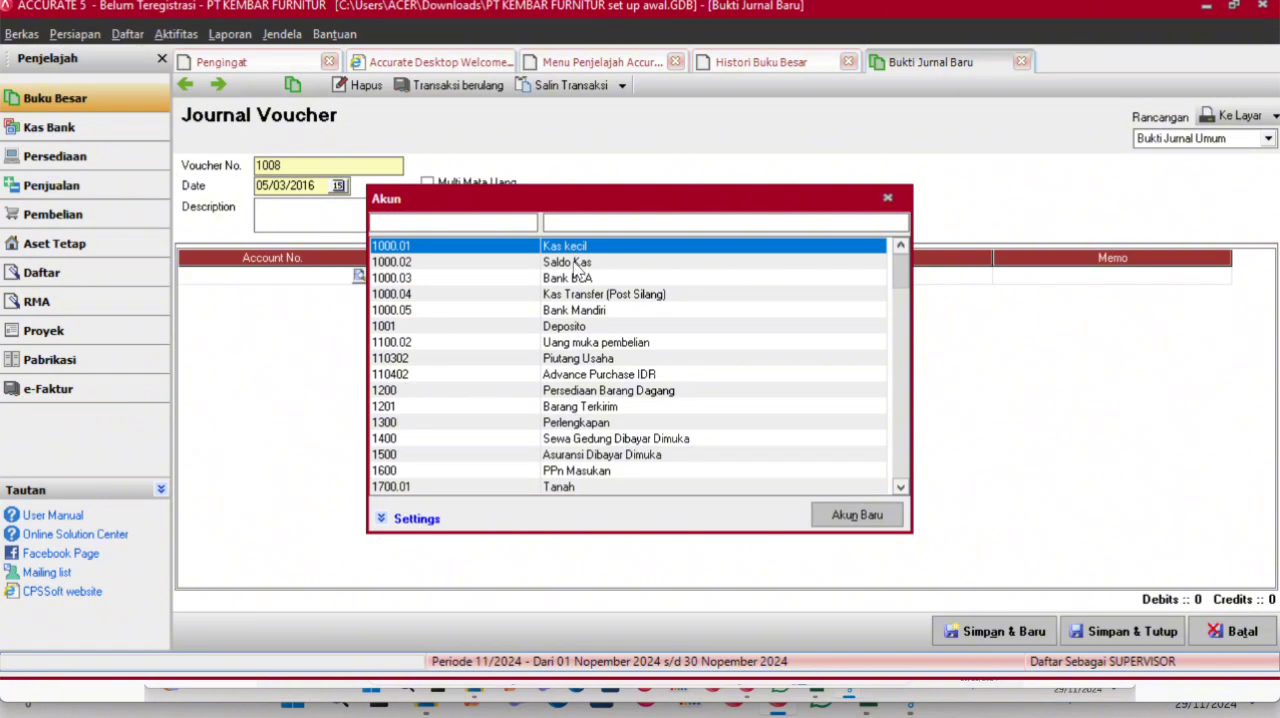
pyautogui.click(556, 221)
pyautogui.write('PIU')
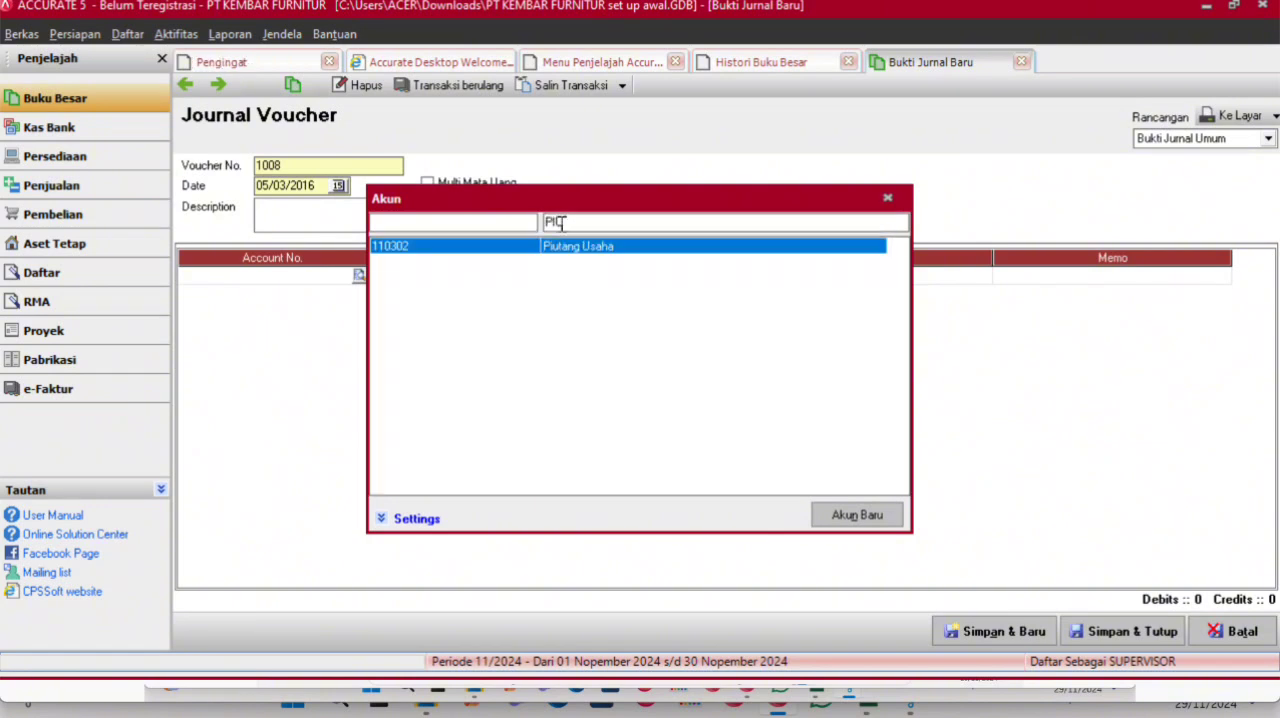
pyautogui.doubleClick(570, 246)
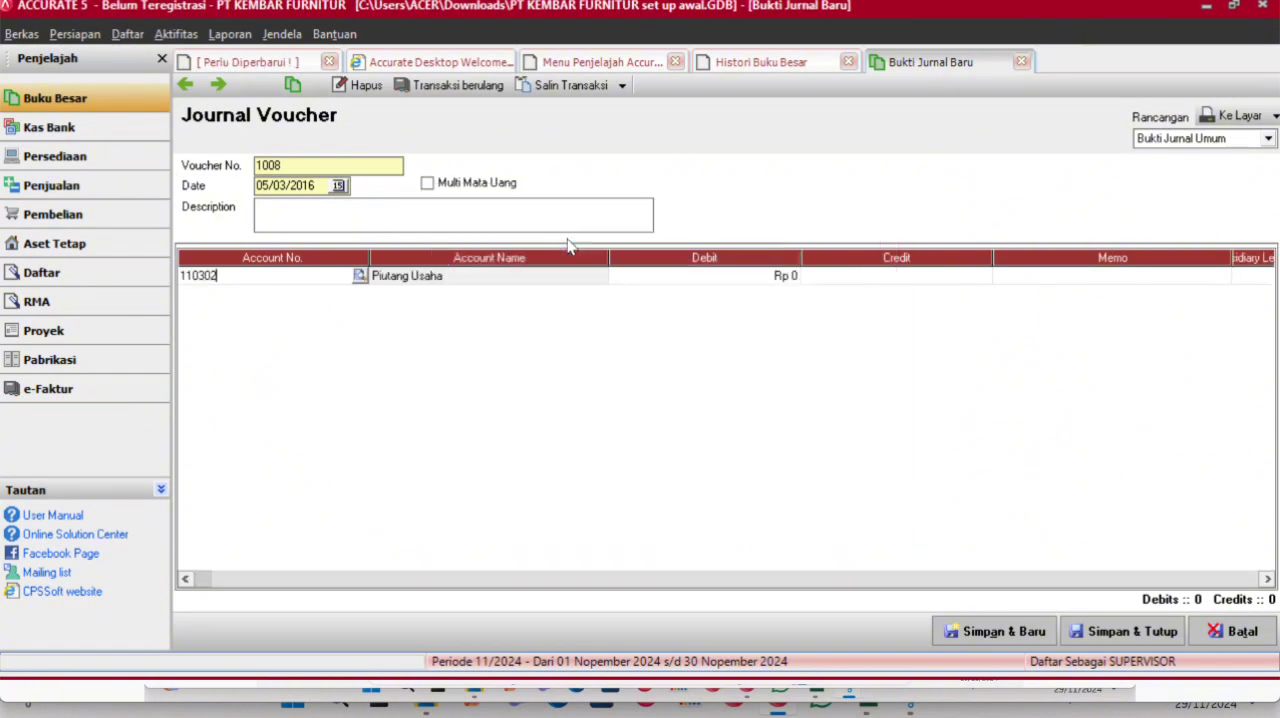
pyautogui.click(633, 278)
pyautogui.write('7810')
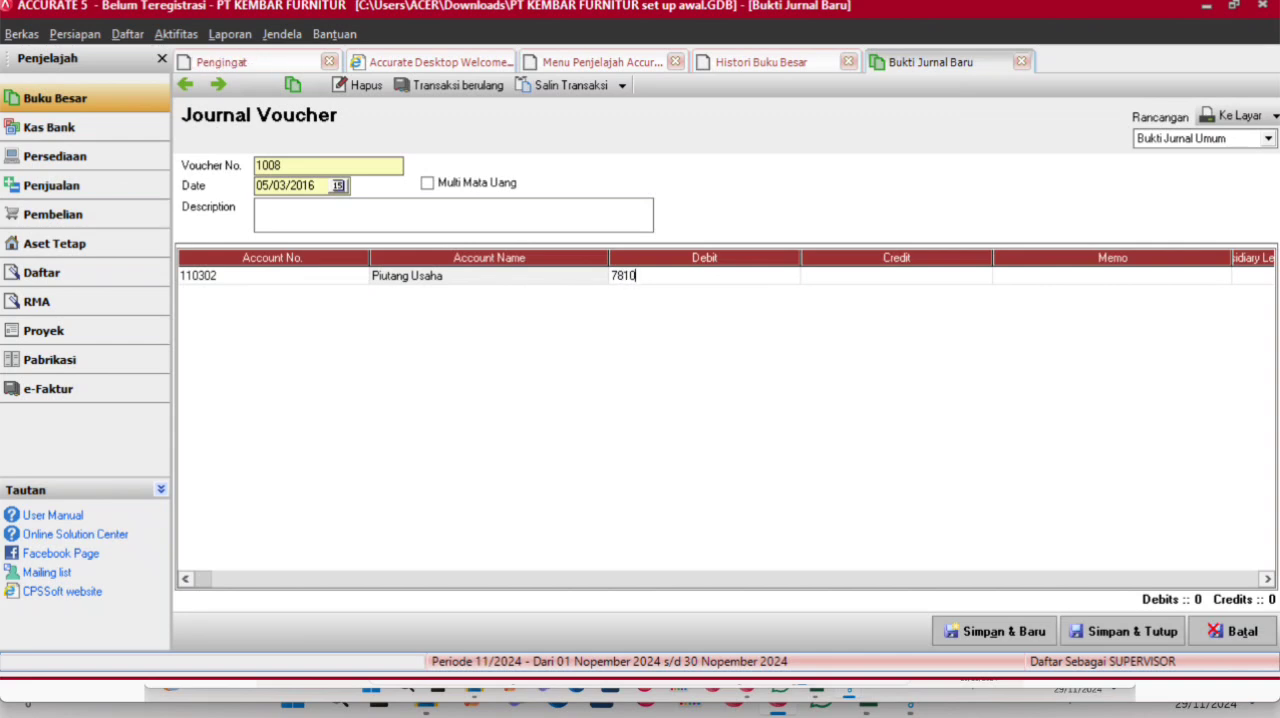
pyautogui.write('00')
# - Assign the customer Penjualan Counter as the subsidiary ledger of the Piutang Usaha line
pyautogui.press('Tab')
pyautogui.press('Tab')
pyautogui.press('Tab')
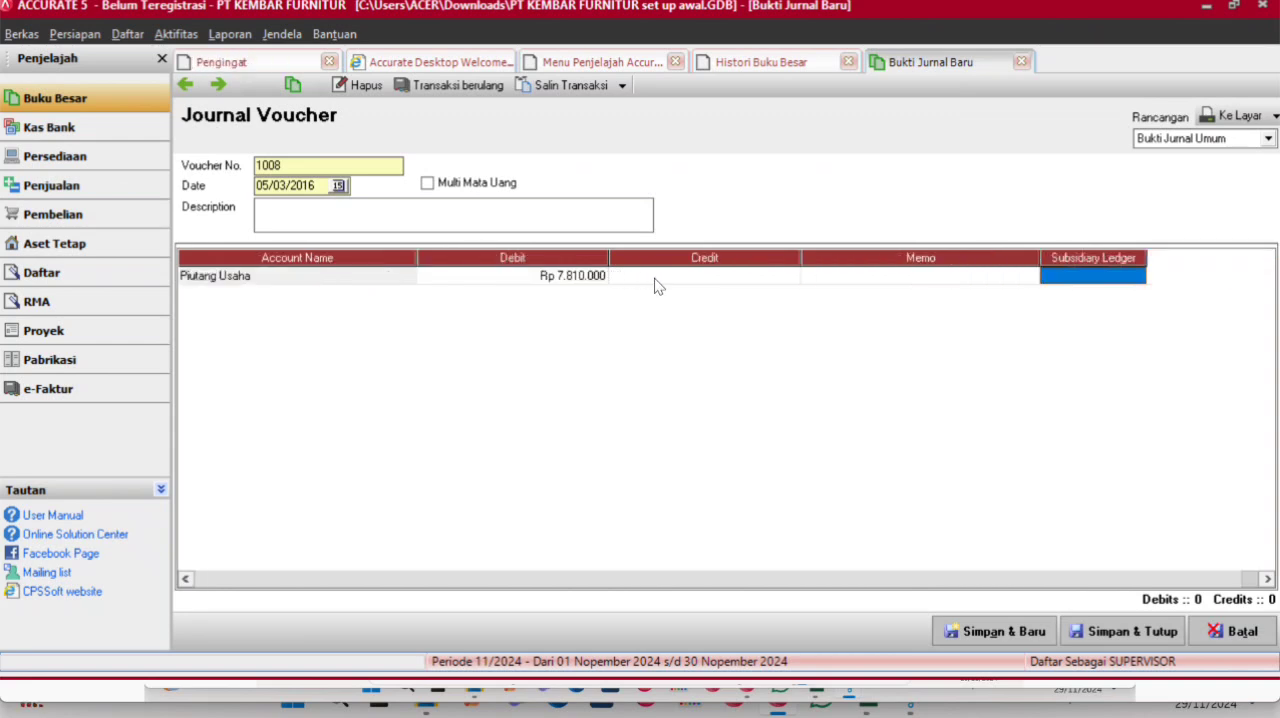
pyautogui.doubleClick(1093, 278)
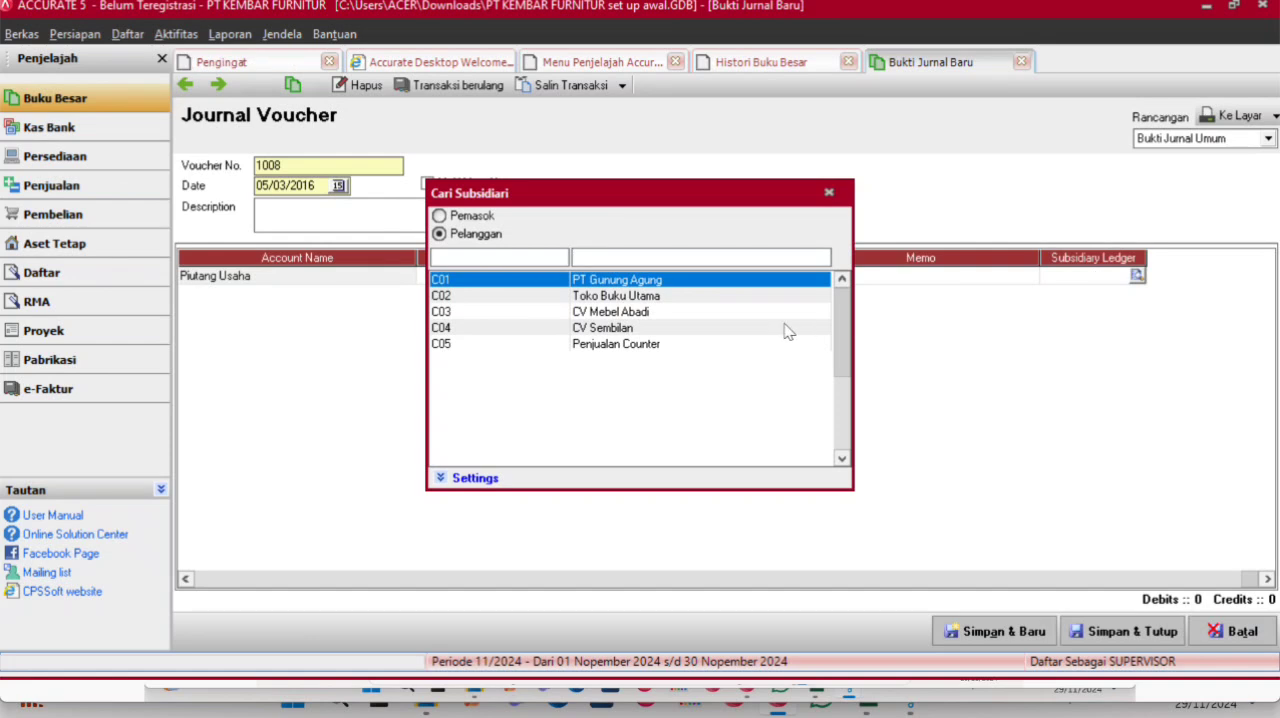
pyautogui.click(645, 348)
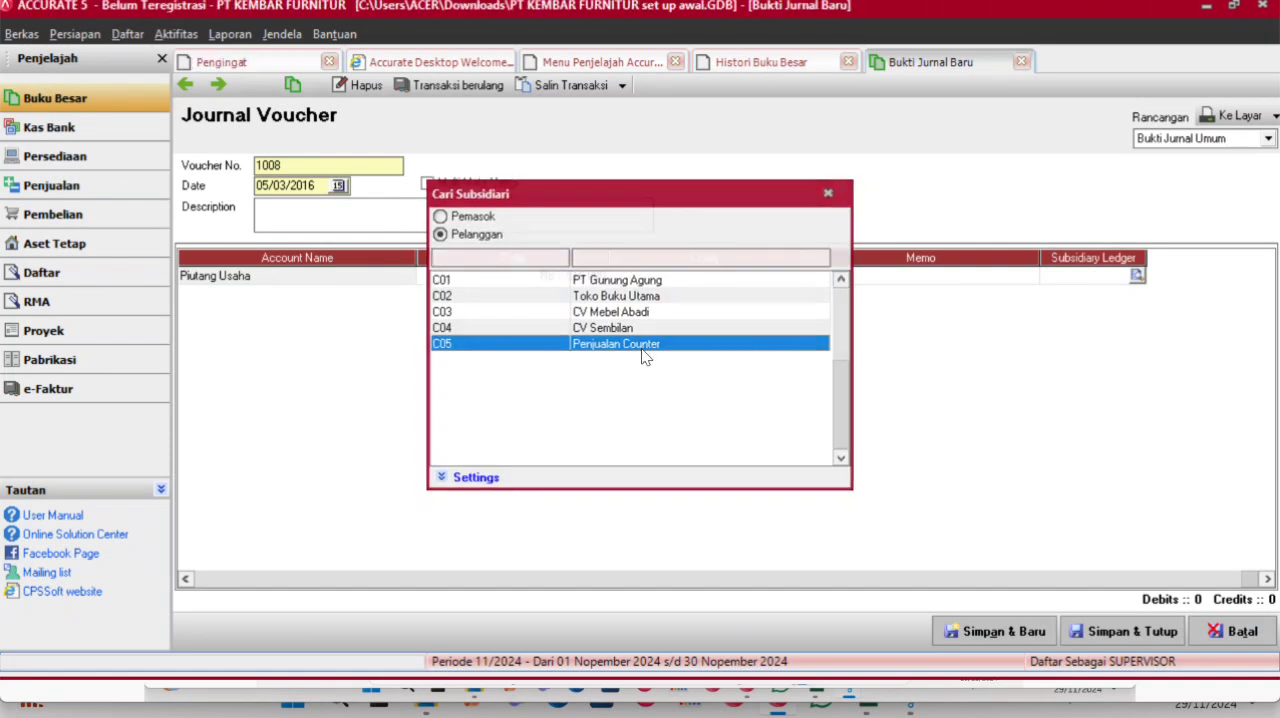
pyautogui.doubleClick(645, 345)
pyautogui.press('Tab')
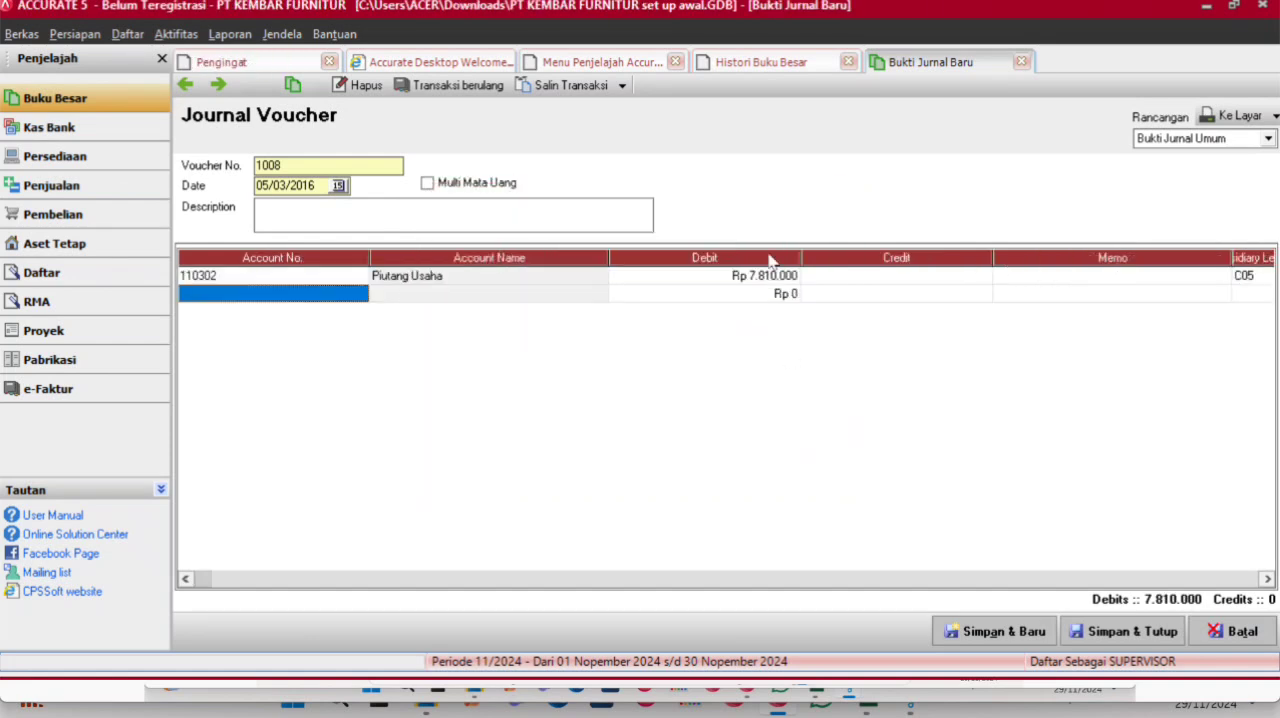
# - Add a Saldo Kas line with a credit of Rp 7.810.000, and save and close the journal voucher
pyautogui.click(357, 293)
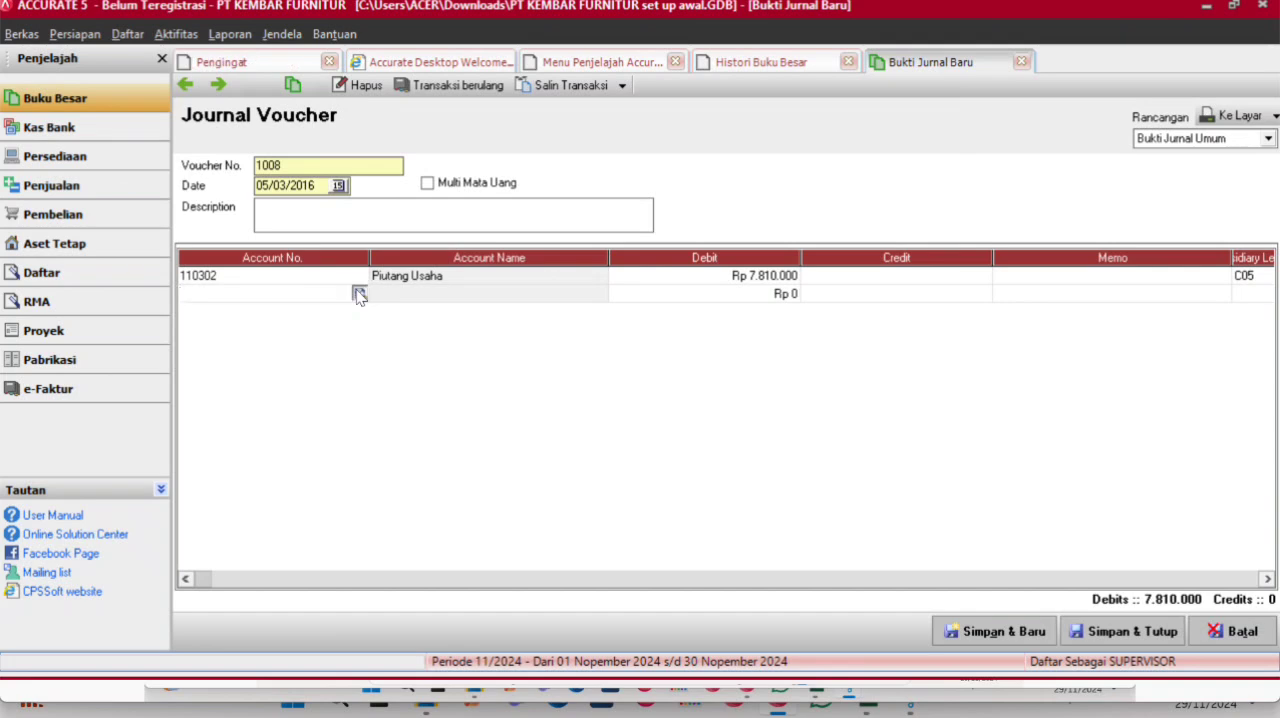
pyautogui.click(359, 294)
pyautogui.doubleClick(596, 266)
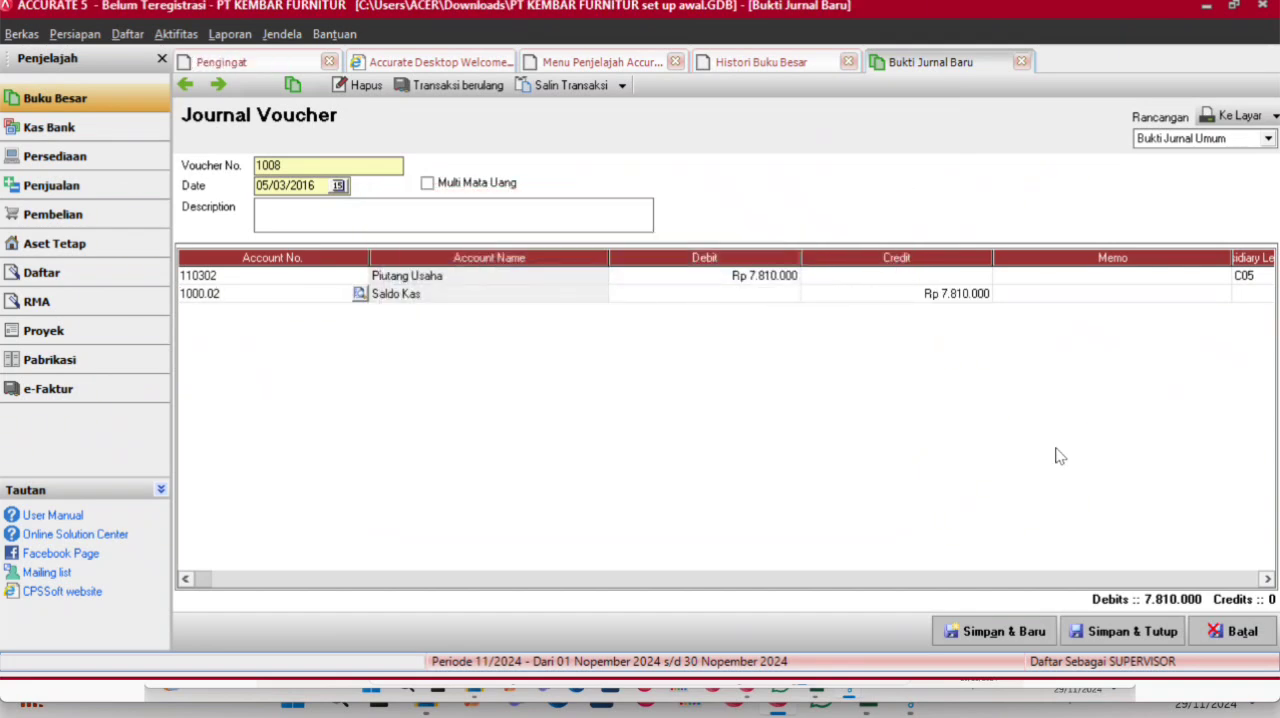
pyautogui.click(1107, 638)
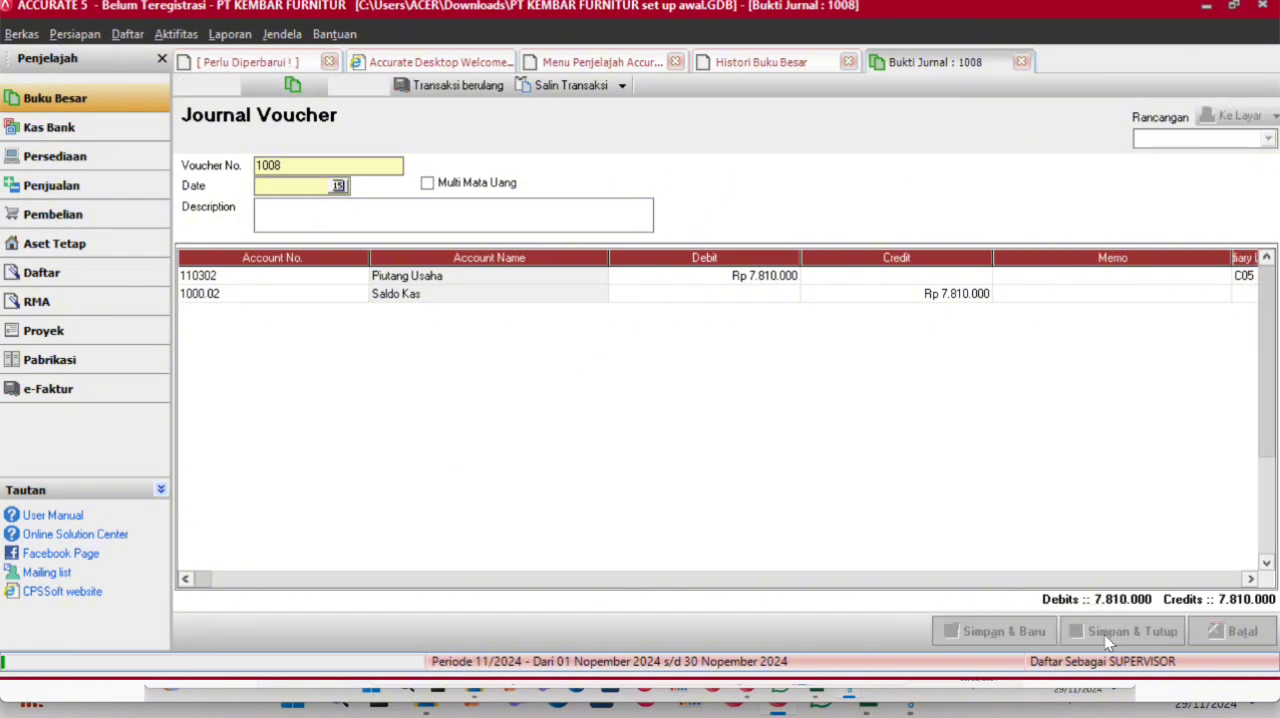
# - Refresh the general ledger history and check the entries of the 05 March 2016 journal voucher
pyautogui.click(821, 71)
pyautogui.press('Down')
pyautogui.press('Down')
pyautogui.press('Down')
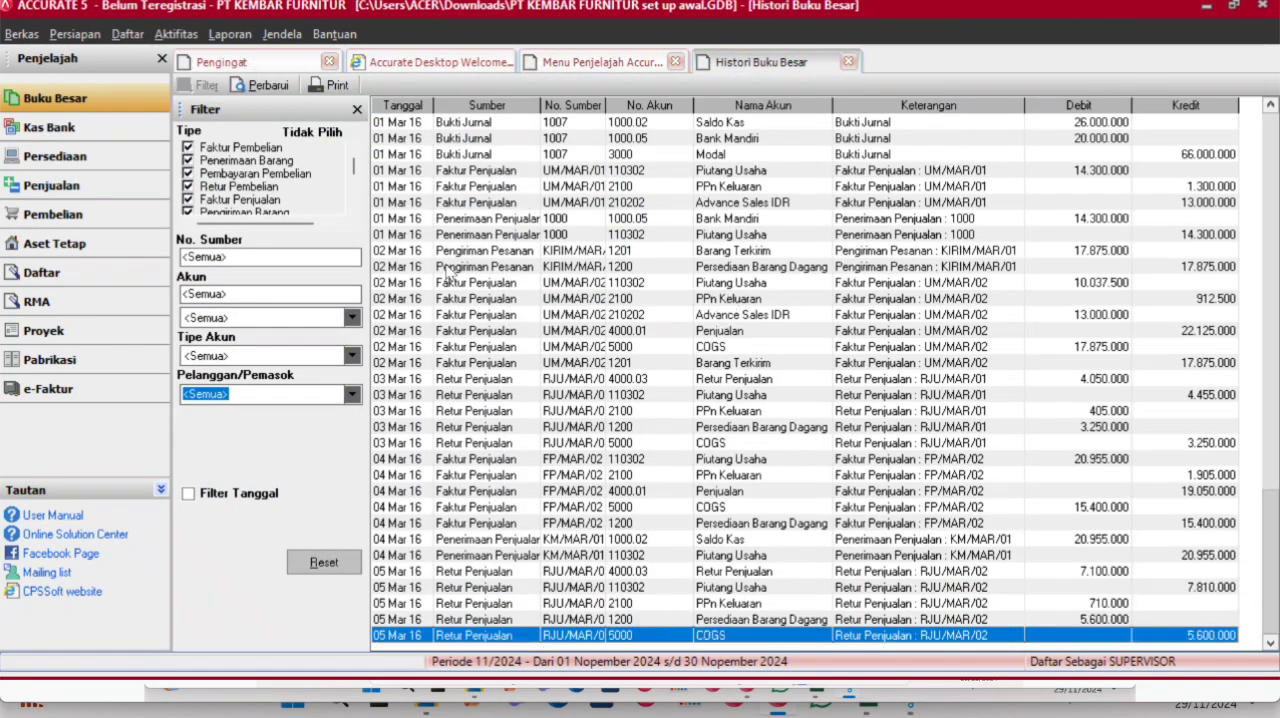
pyautogui.click(272, 88)
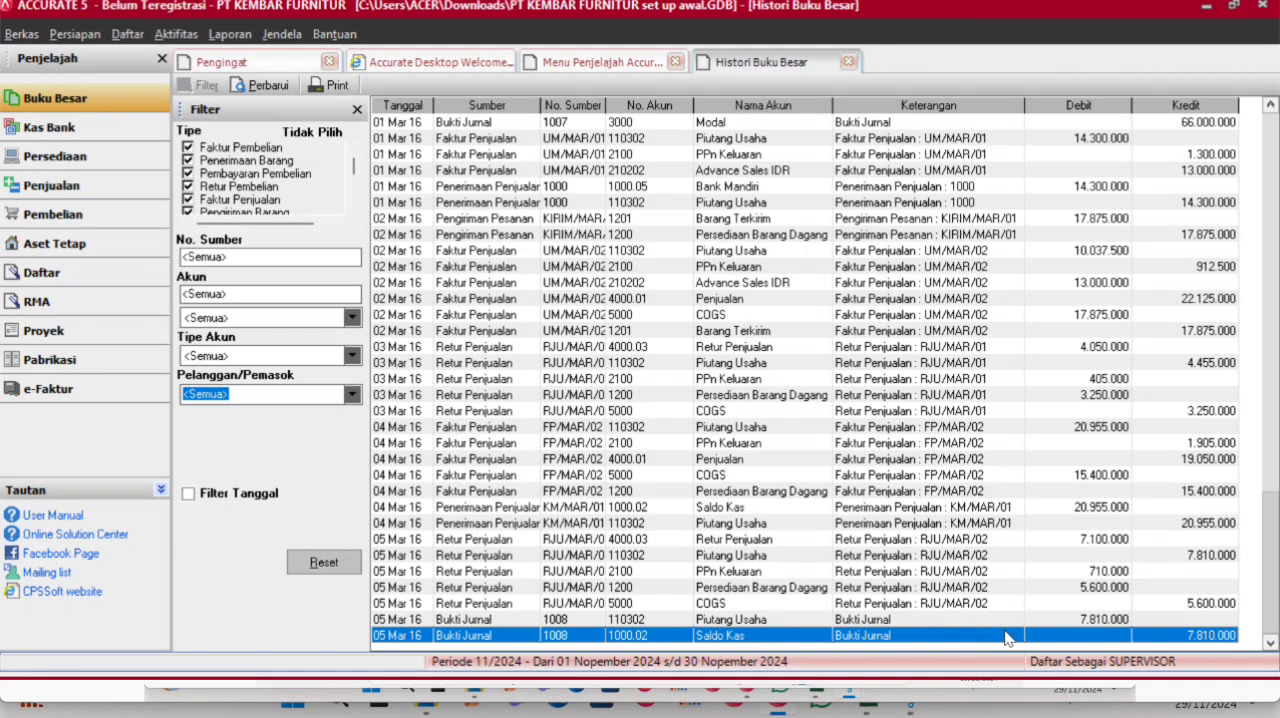
# - List the unpaid sales invoices without a date filter and open CV Mebel Abadi's invoice UM/MAR/02
pyautogui.click(572, 60)
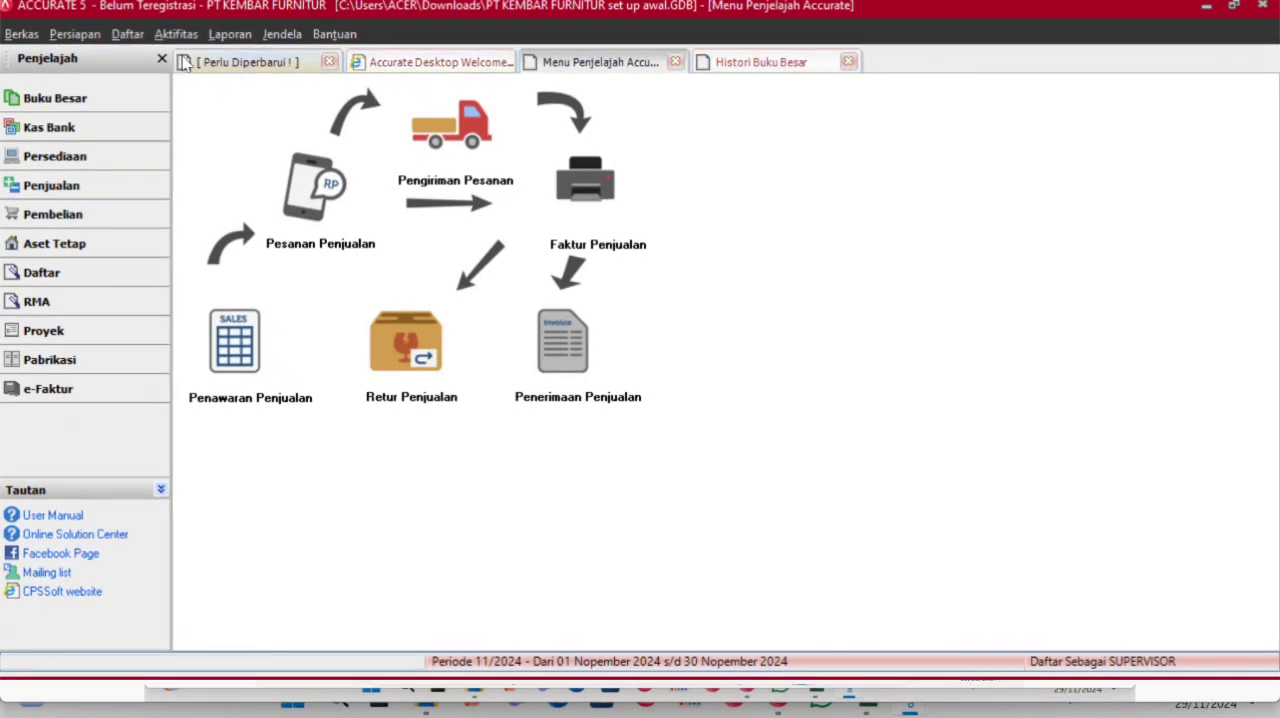
pyautogui.click(127, 36)
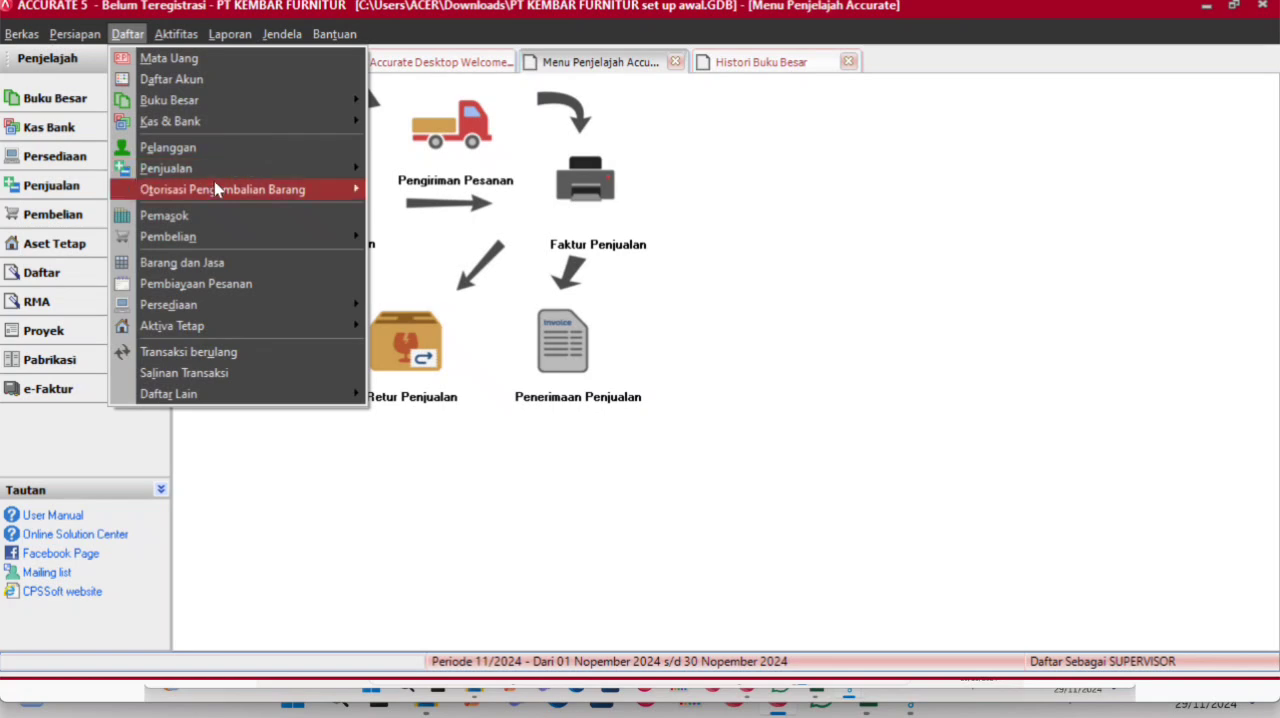
pyautogui.moveTo(220, 168)
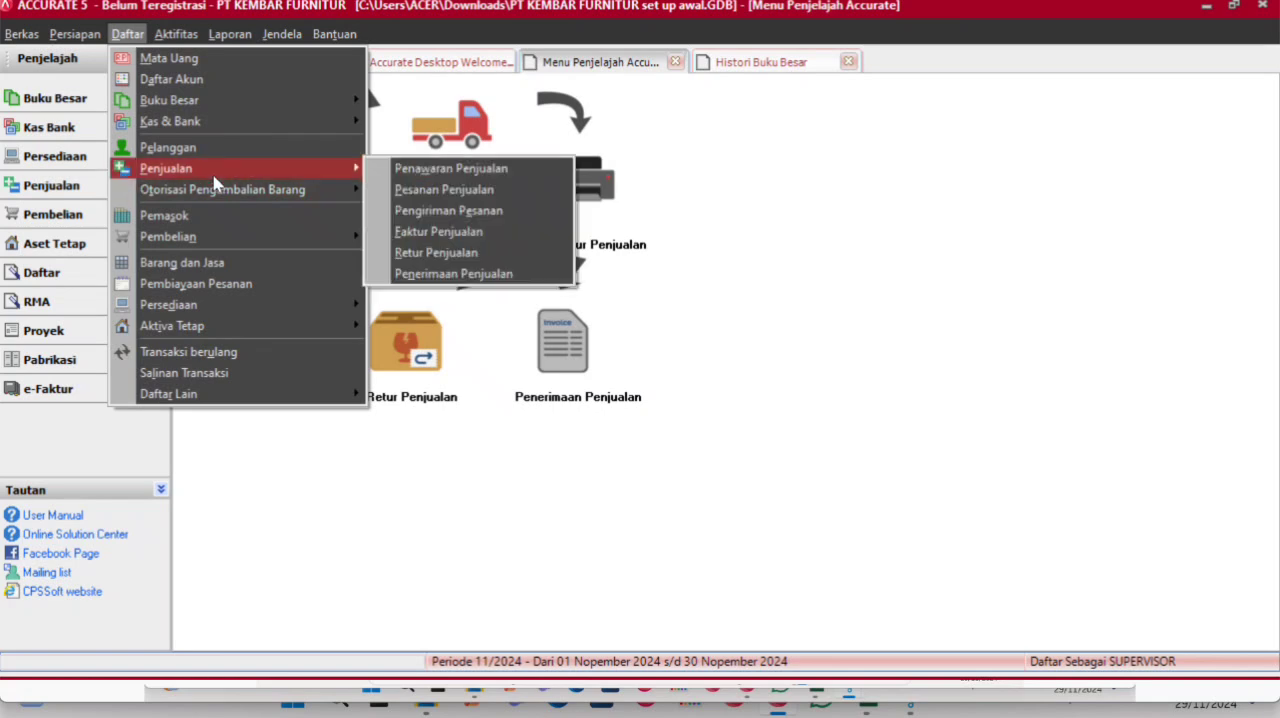
pyautogui.click(430, 231)
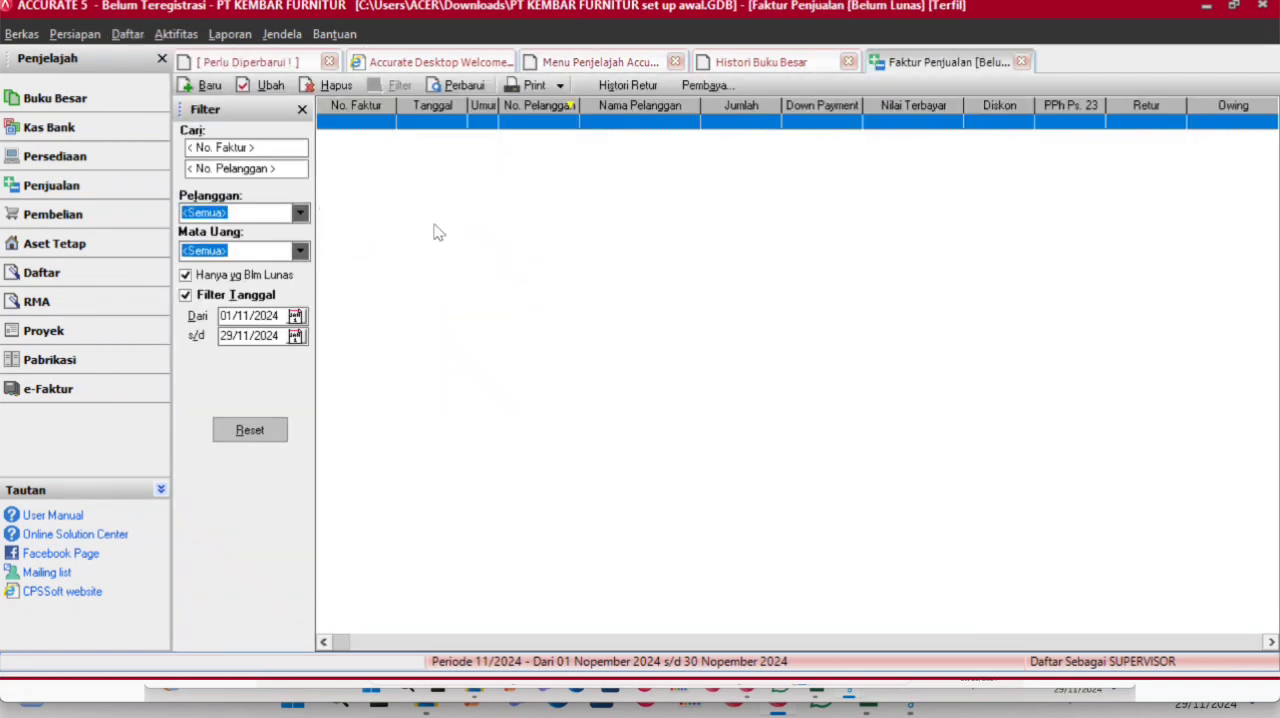
pyautogui.click(257, 295)
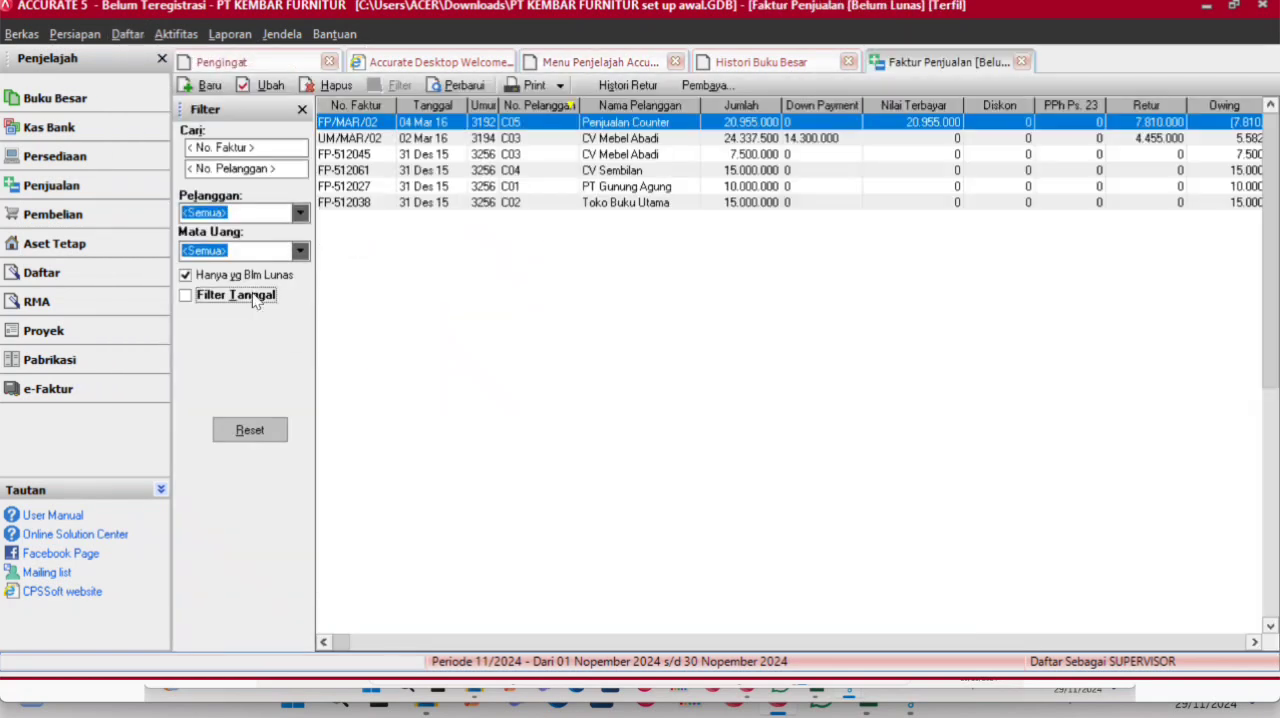
pyautogui.doubleClick(645, 138)
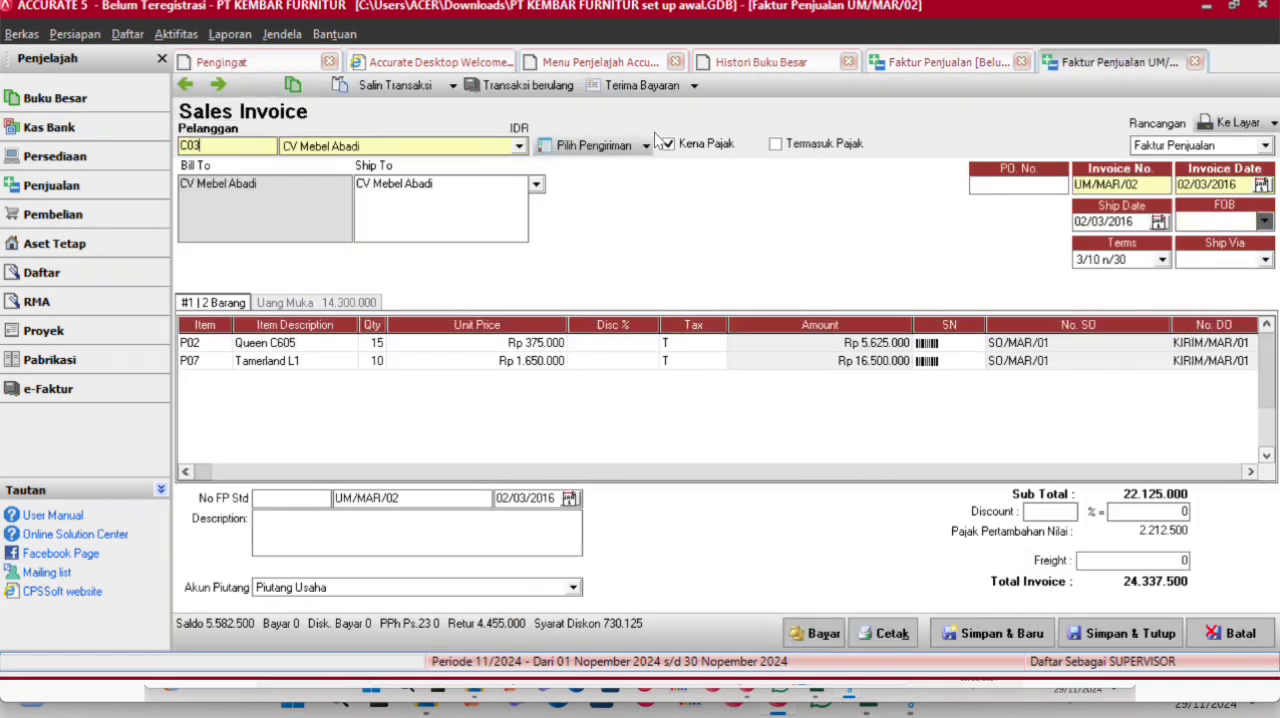
# - Apply a 3% discount to the total of sales invoice UM/MAR/02
pyautogui.click(1048, 516)
pyautogui.write('3')
pyautogui.press('Tab')
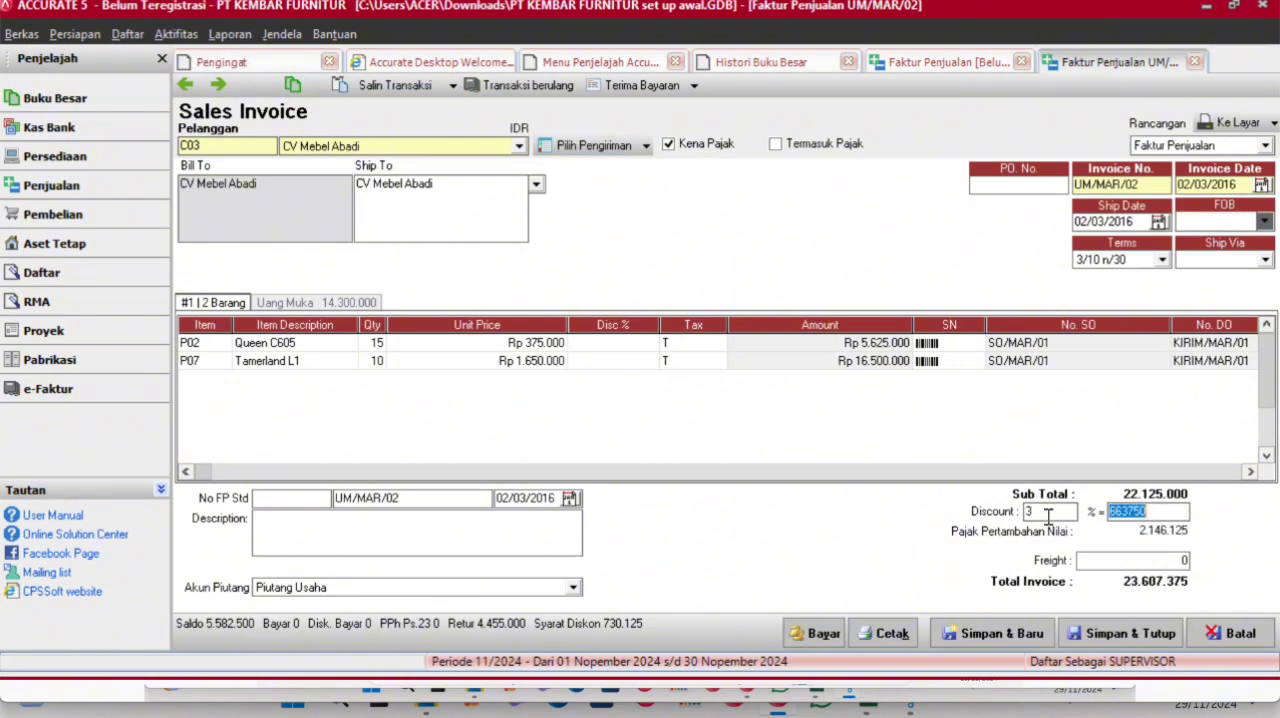
pyautogui.press('Tab')
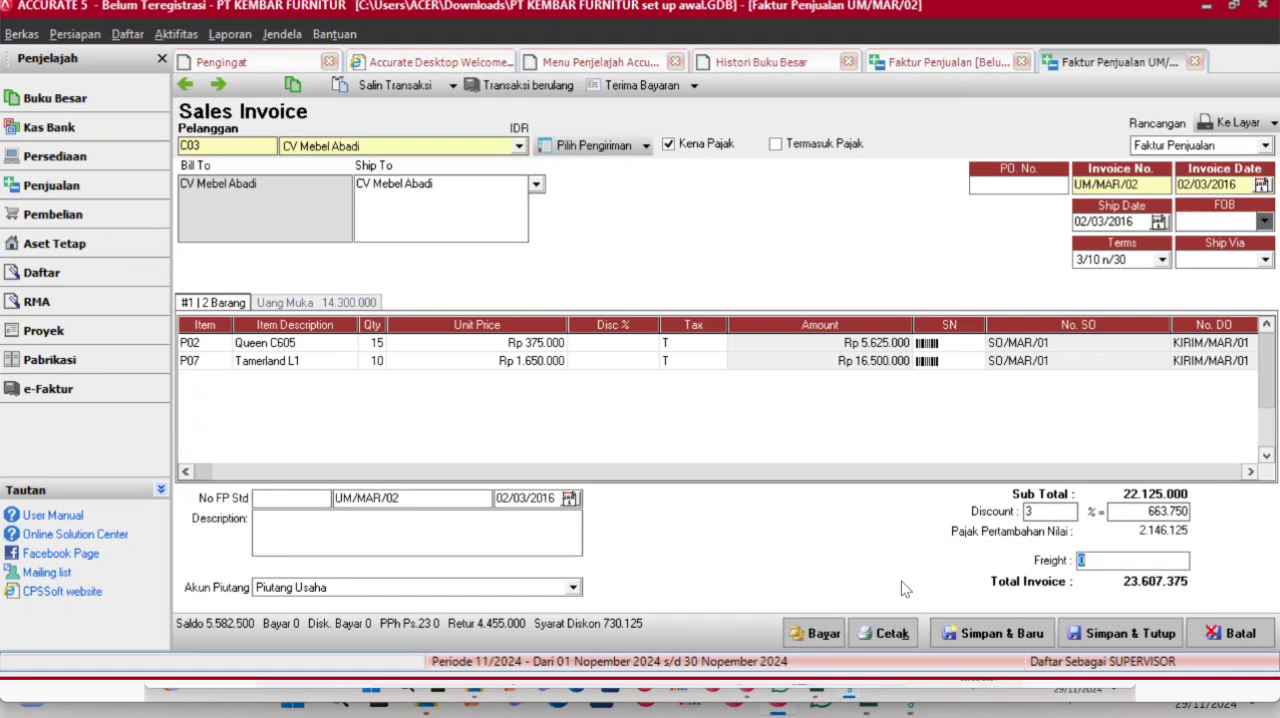
# - Create a customer receipt from invoice UM/MAR/02 and set its payment and cheque dates to 06/03/2016
pyautogui.click(822, 632)
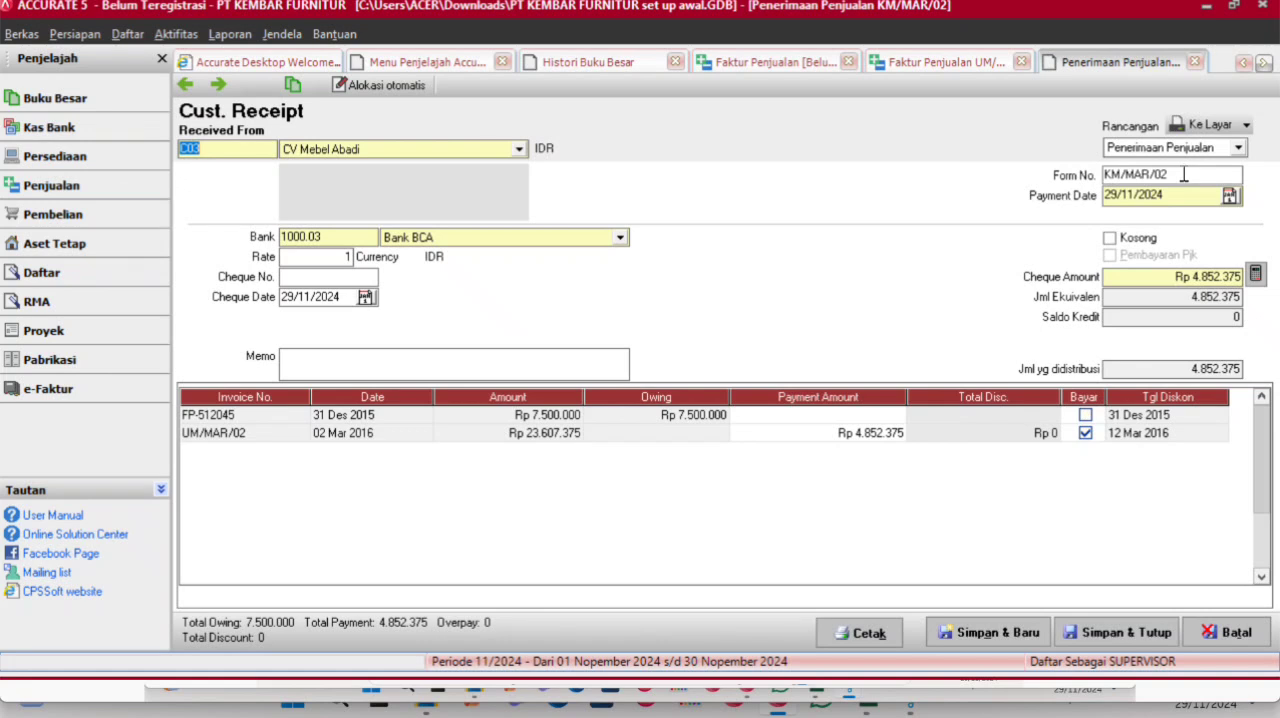
pyautogui.moveTo(1180, 193); pyautogui.dragTo(1068, 196)
pyautogui.press('BackSpace')
pyautogui.write('06/03/2016')
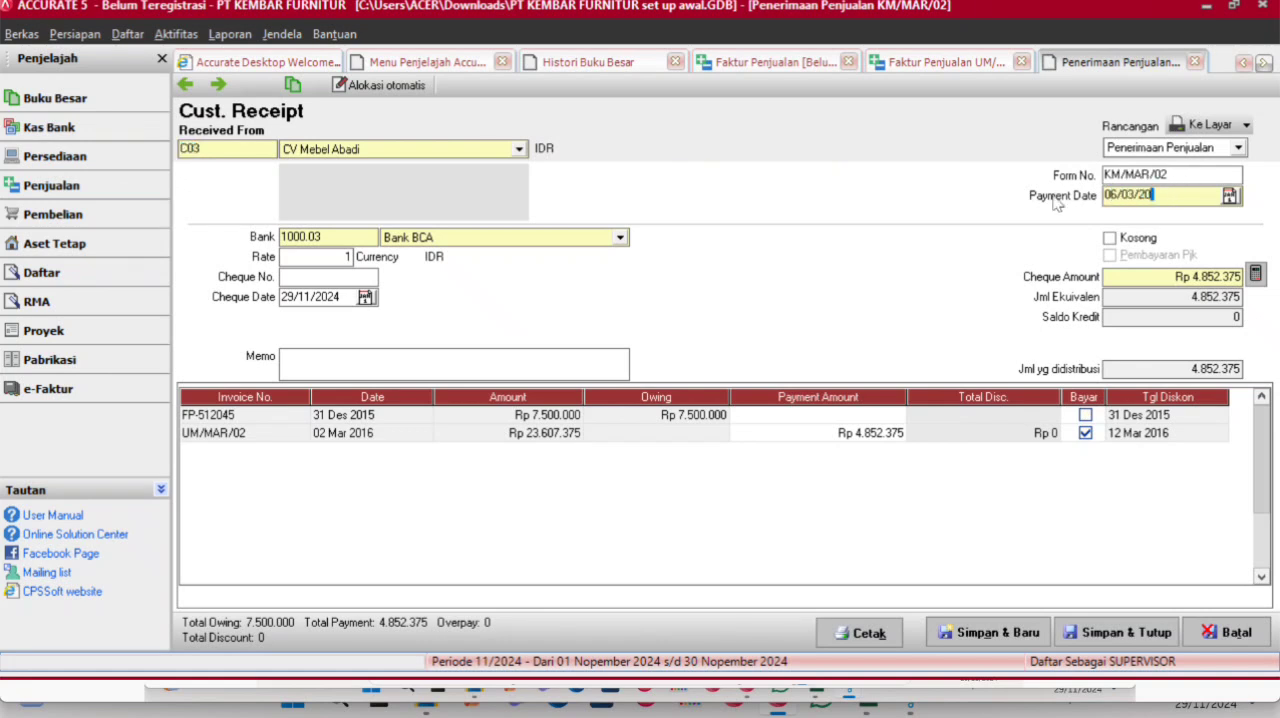
pyautogui.doubleClick(1202, 194)
pyautogui.hotkey('ctrl', 'c')
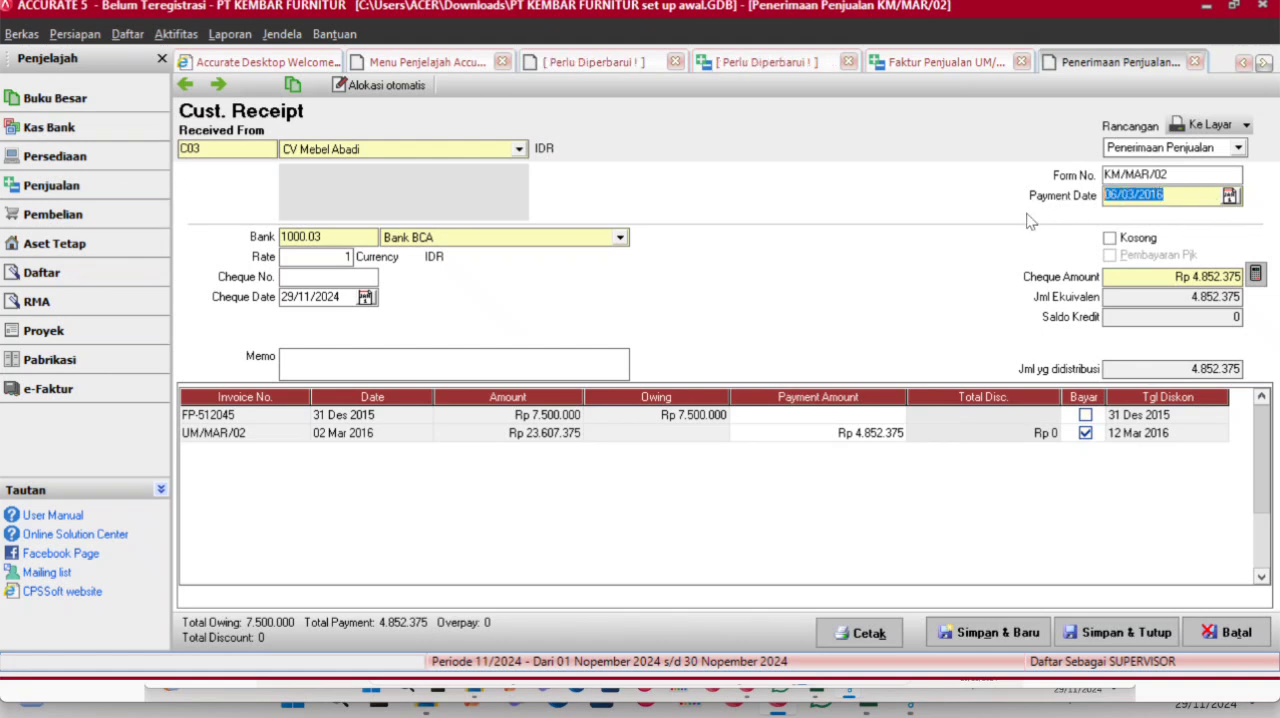
pyautogui.moveTo(347, 294); pyautogui.dragTo(246, 308)
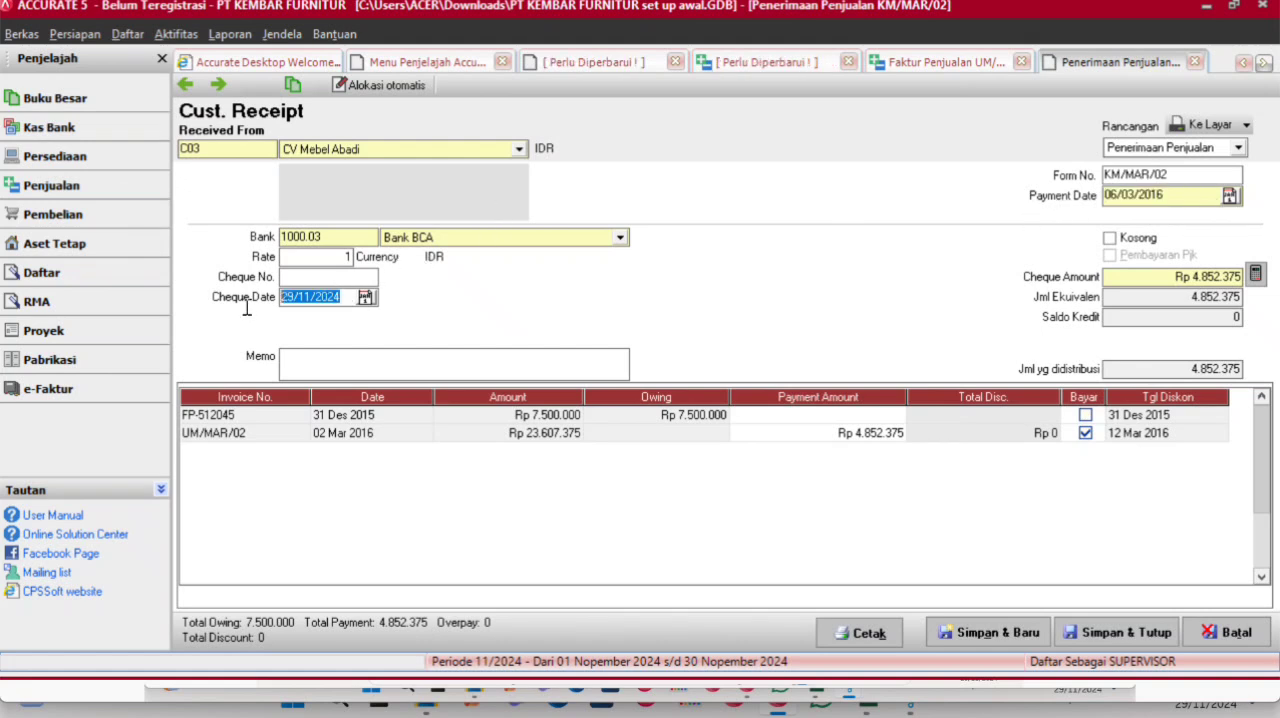
pyautogui.hotkey('ctrl', 'v')
# - Select Bank BCA as the receiving bank, and save and close both the receipt and invoice UM/MAR/02
pyautogui.click(620, 238)
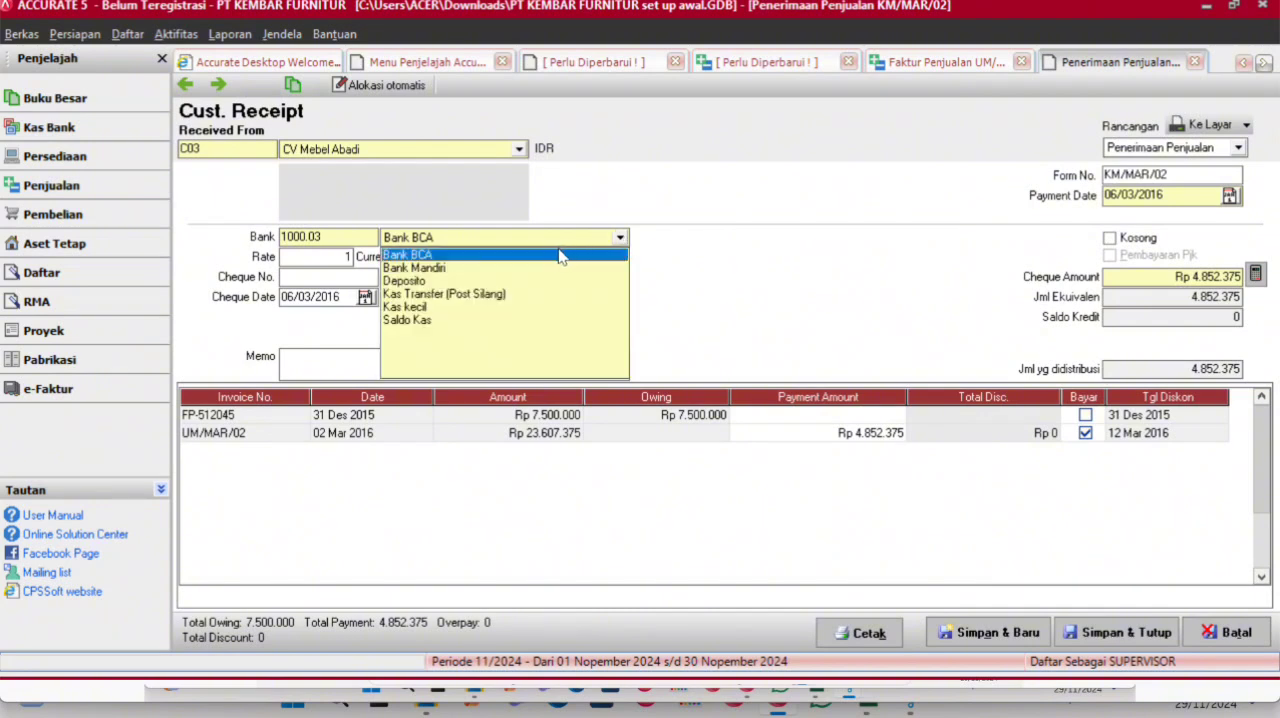
pyautogui.click(558, 256)
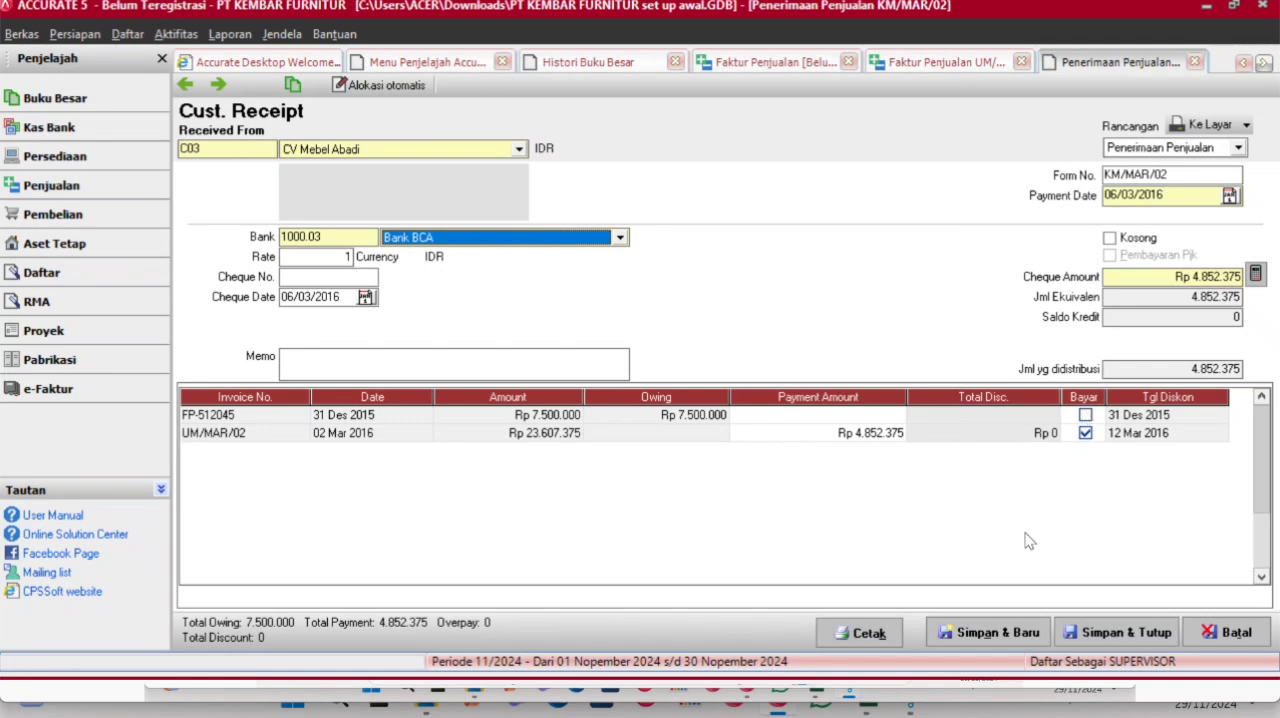
pyautogui.click(1117, 636)
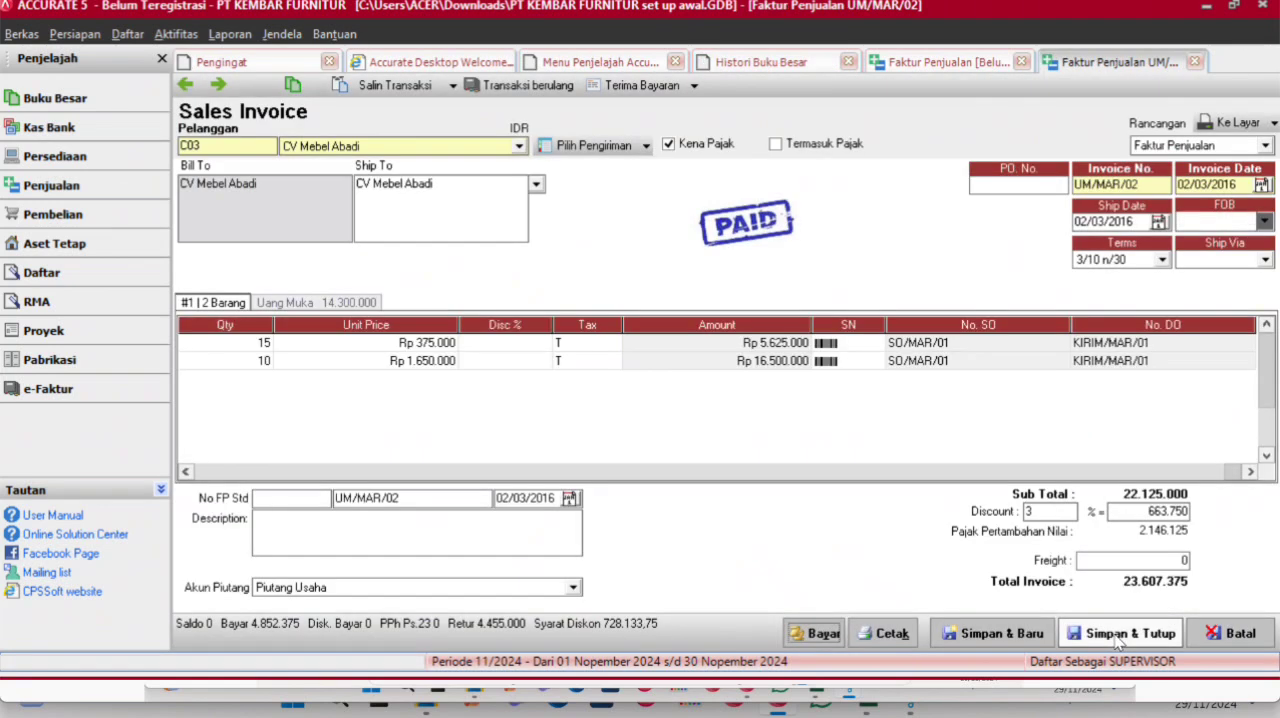
pyautogui.click(1117, 636)
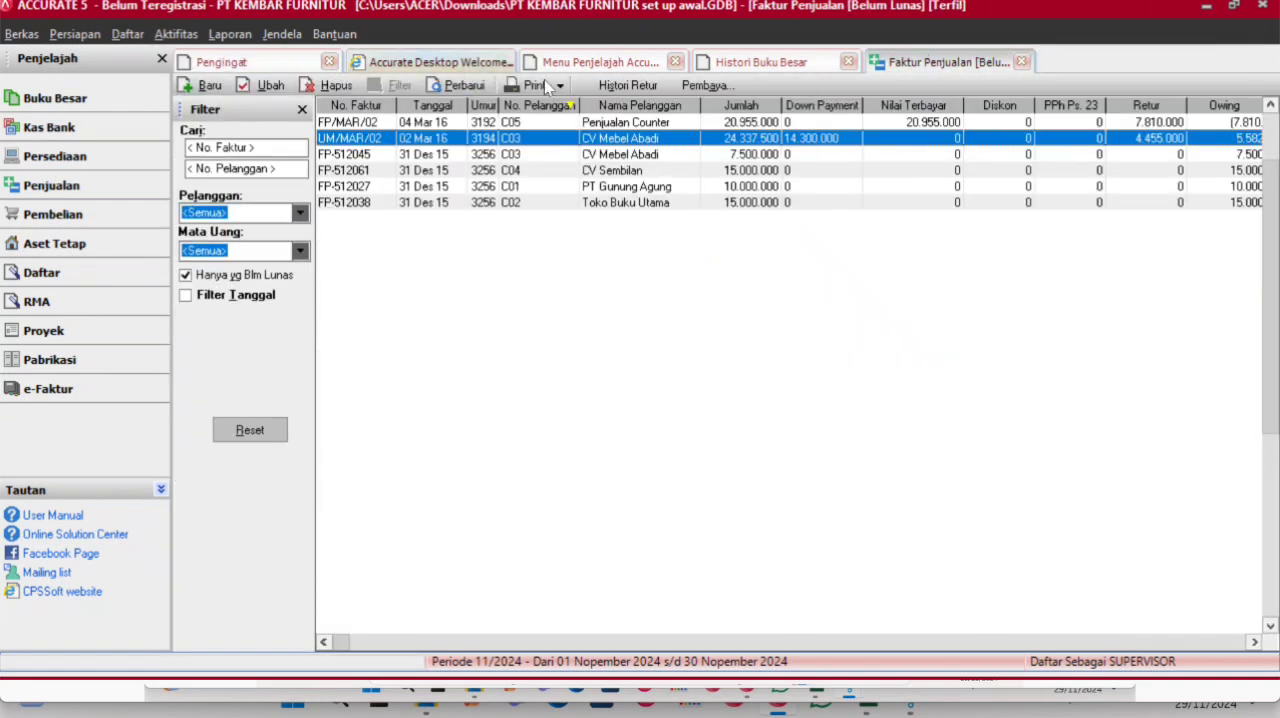
# - Refresh the general ledger history to review the entries for the CV Mebel Abadi receipt
pyautogui.click(790, 64)
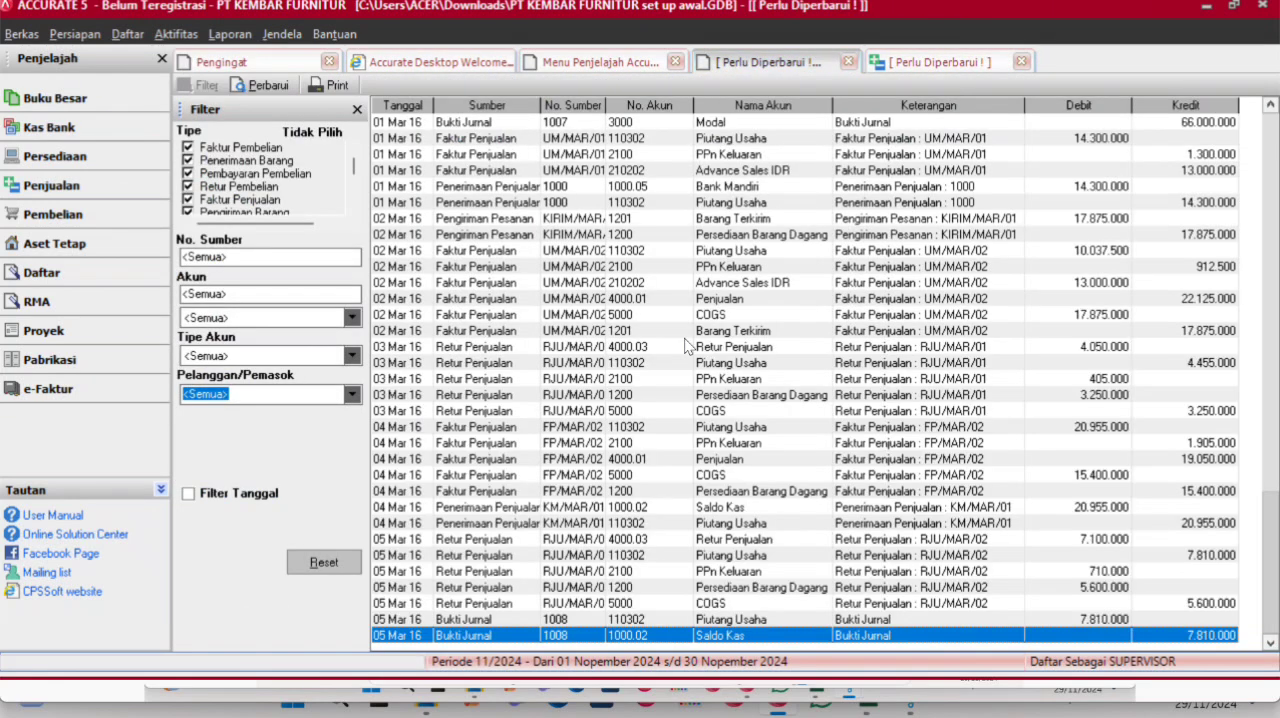
pyautogui.click(272, 86)
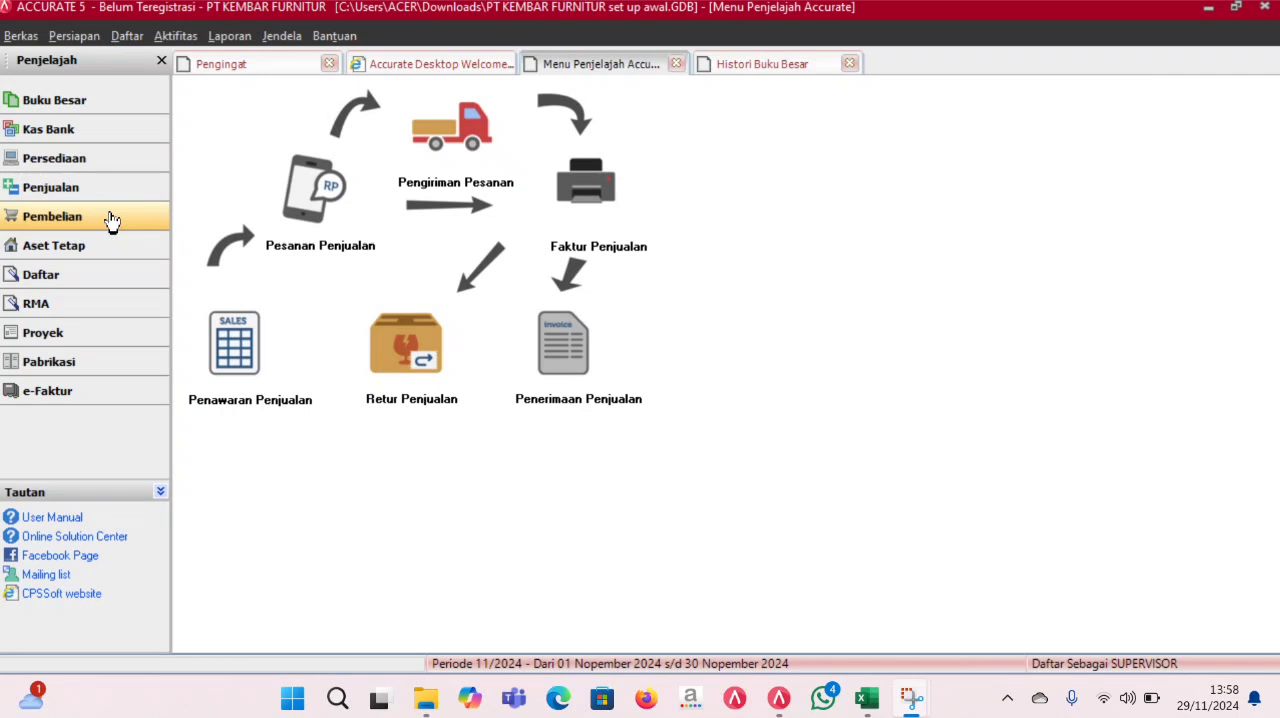
# - Start a new purchase order and select PT Karya Bersama as the vendor
pyautogui.click(112, 218)
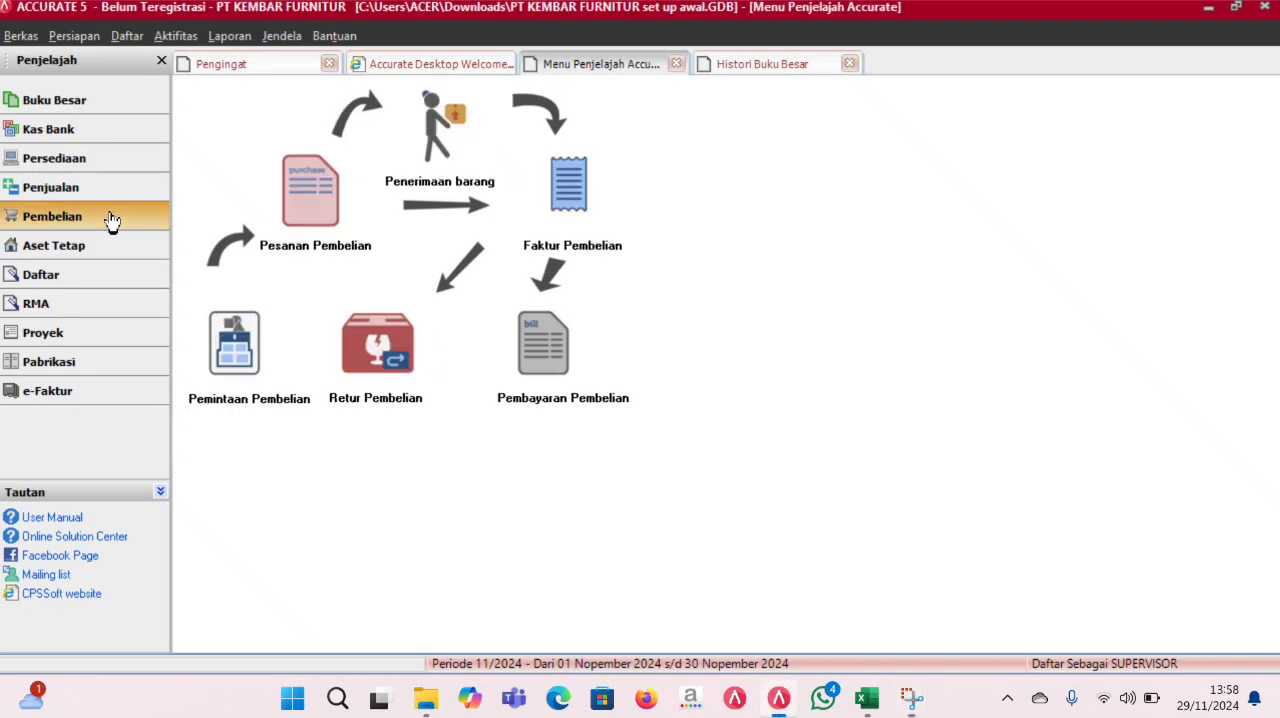
pyautogui.click(294, 206)
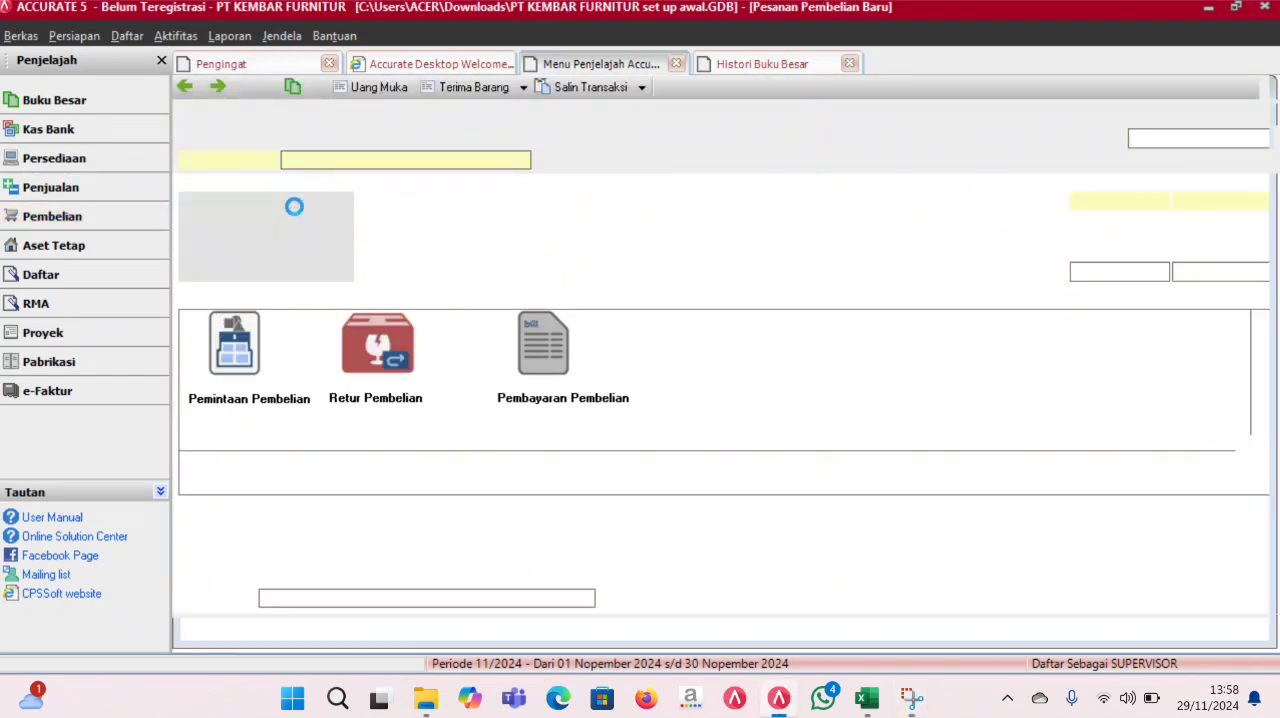
pyautogui.click(522, 160)
pyautogui.click(522, 161)
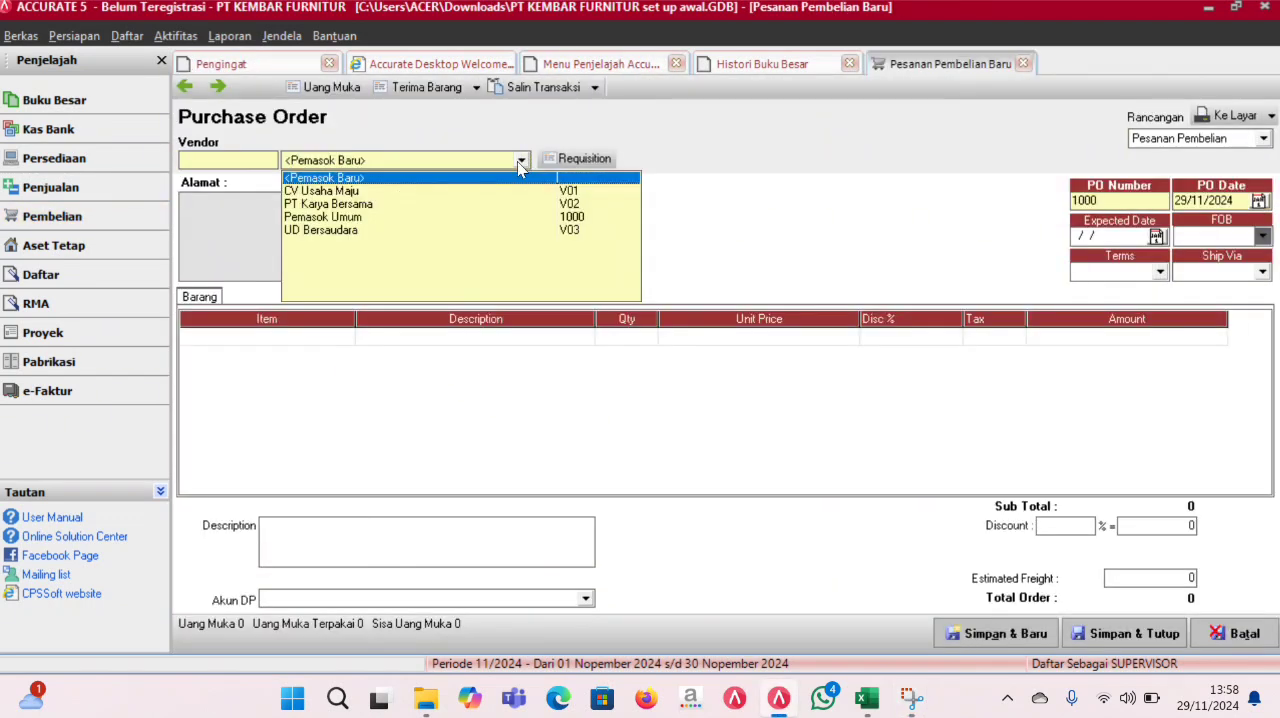
pyautogui.click(386, 207)
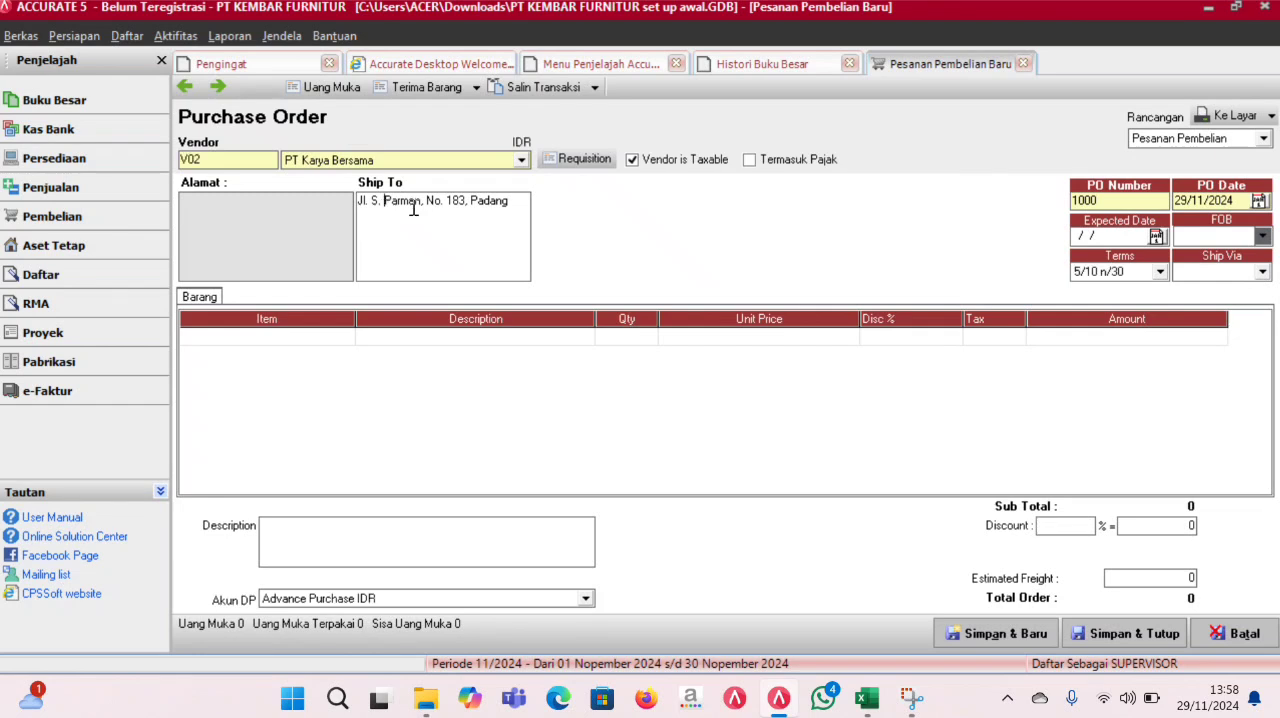
# - Set the purchase order date to 07/03/2016 and its number to PO/MAR/01
pyautogui.click(1243, 200)
pyautogui.write('07/03/2016')
pyautogui.moveTo(1111, 204); pyautogui.dragTo(1056, 205)
pyautogui.write('PO/MAR/02')
pyautogui.press('BackSpace')
pyautogui.write('1')
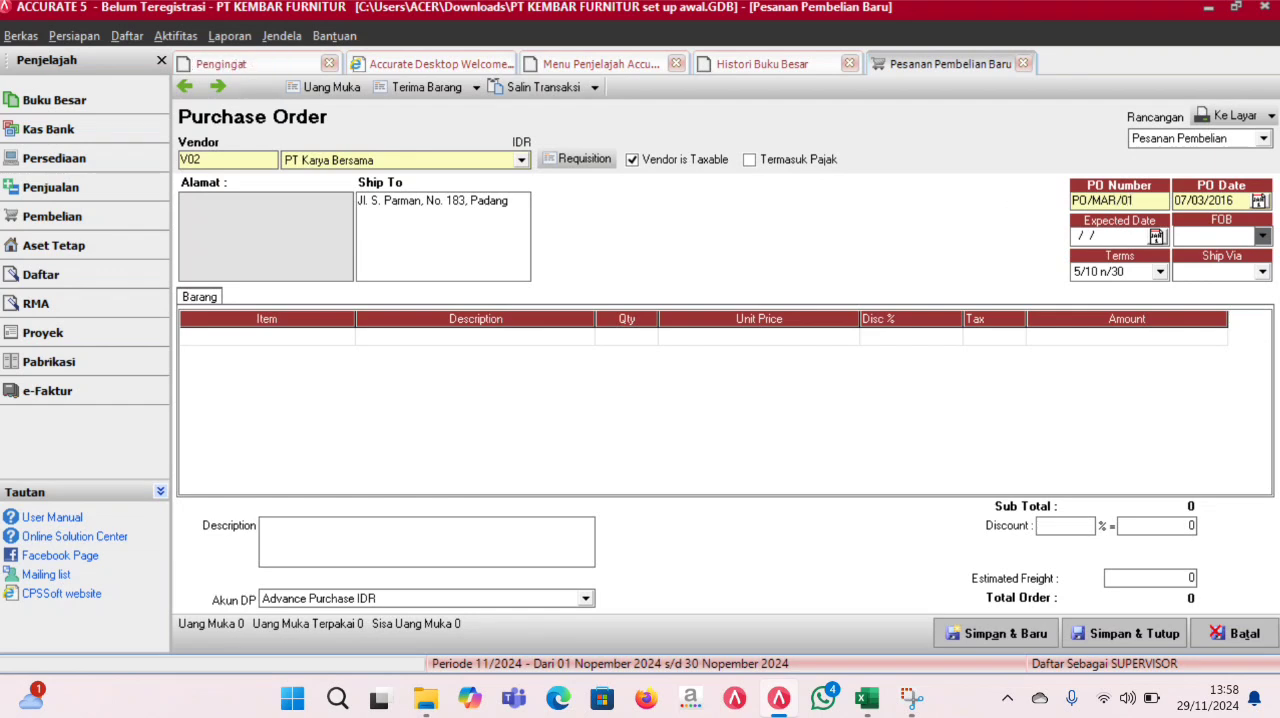
# - Add item P02 Queen C605 to the purchase order with quantity 15 and tax code T
pyautogui.click(351, 342)
pyautogui.click(346, 338)
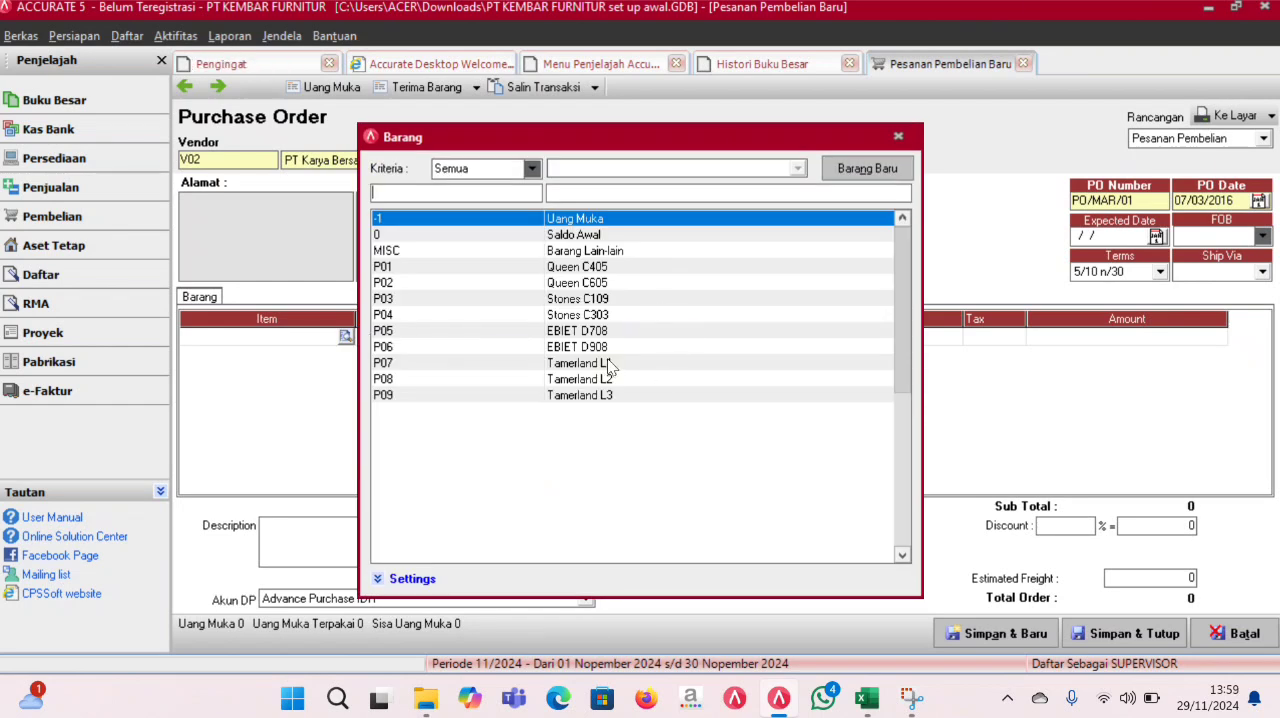
pyautogui.doubleClick(604, 284)
pyautogui.click(634, 340)
pyautogui.click(634, 338)
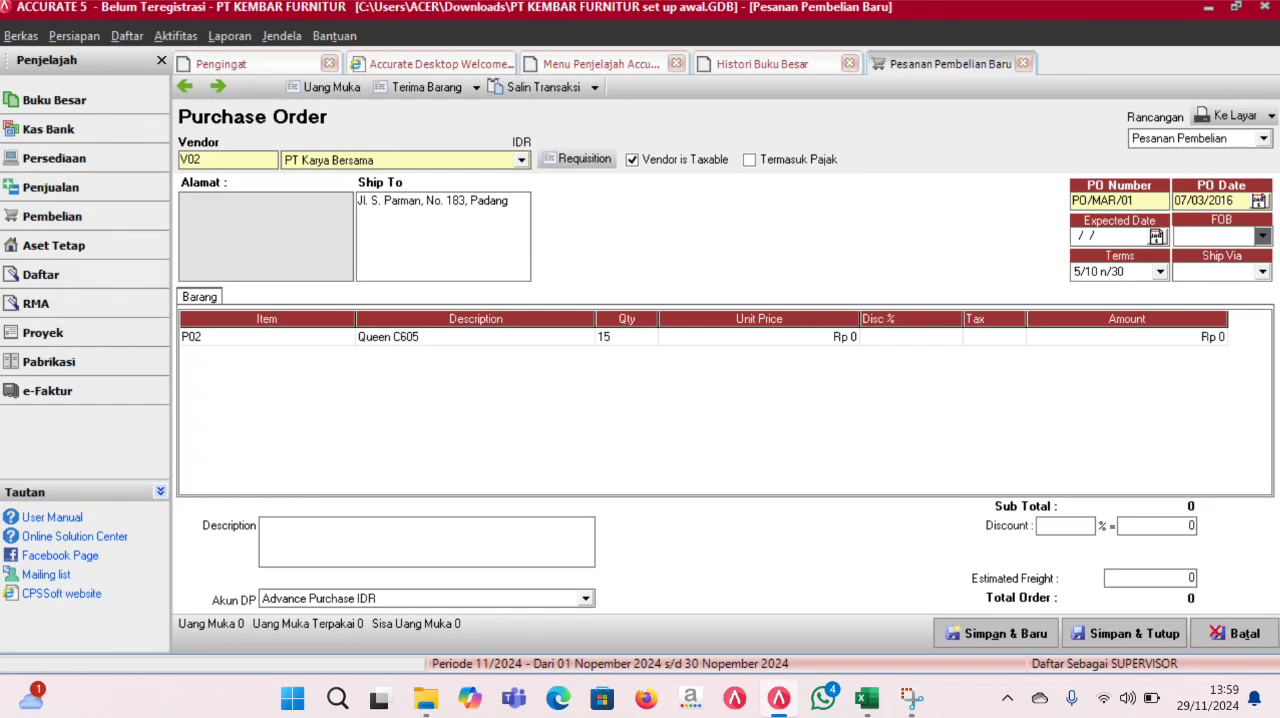
pyautogui.press('Tab')
pyautogui.press('Tab')
pyautogui.press('Tab')
pyautogui.press('Return')
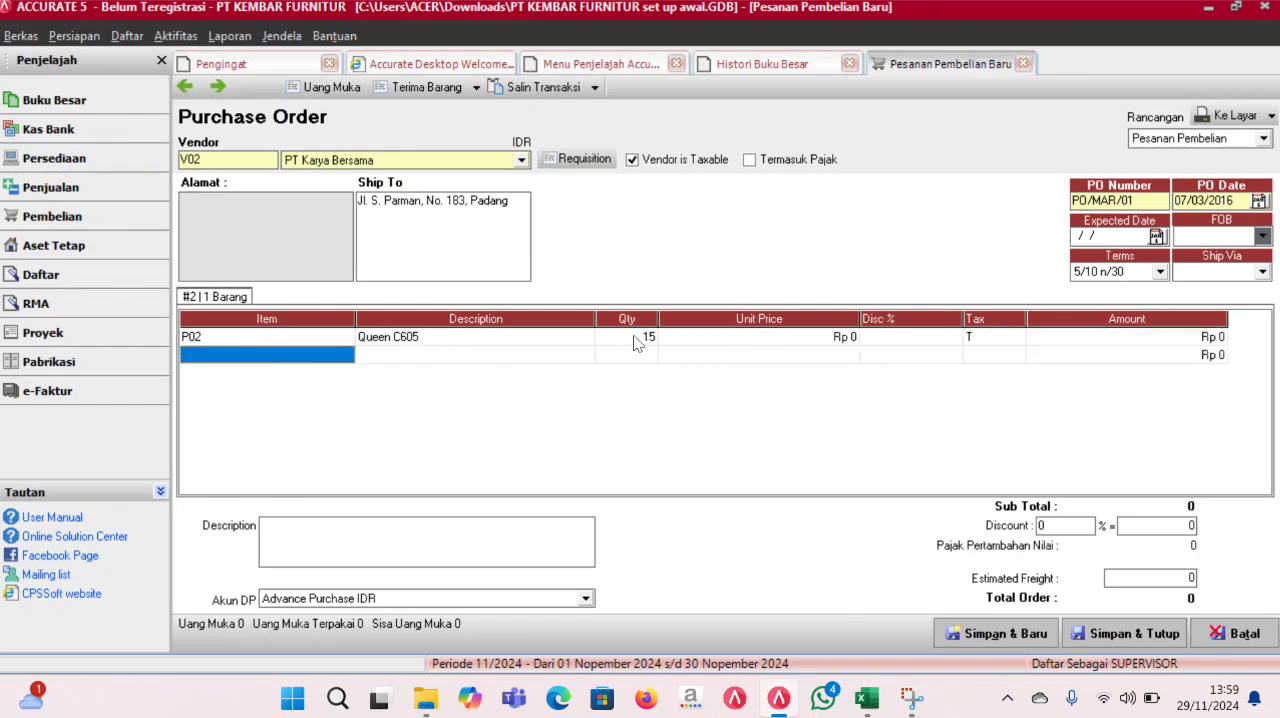
# - Set the unit price of the Queen C605 line to Rp 1.200.000
pyautogui.click(689, 341)
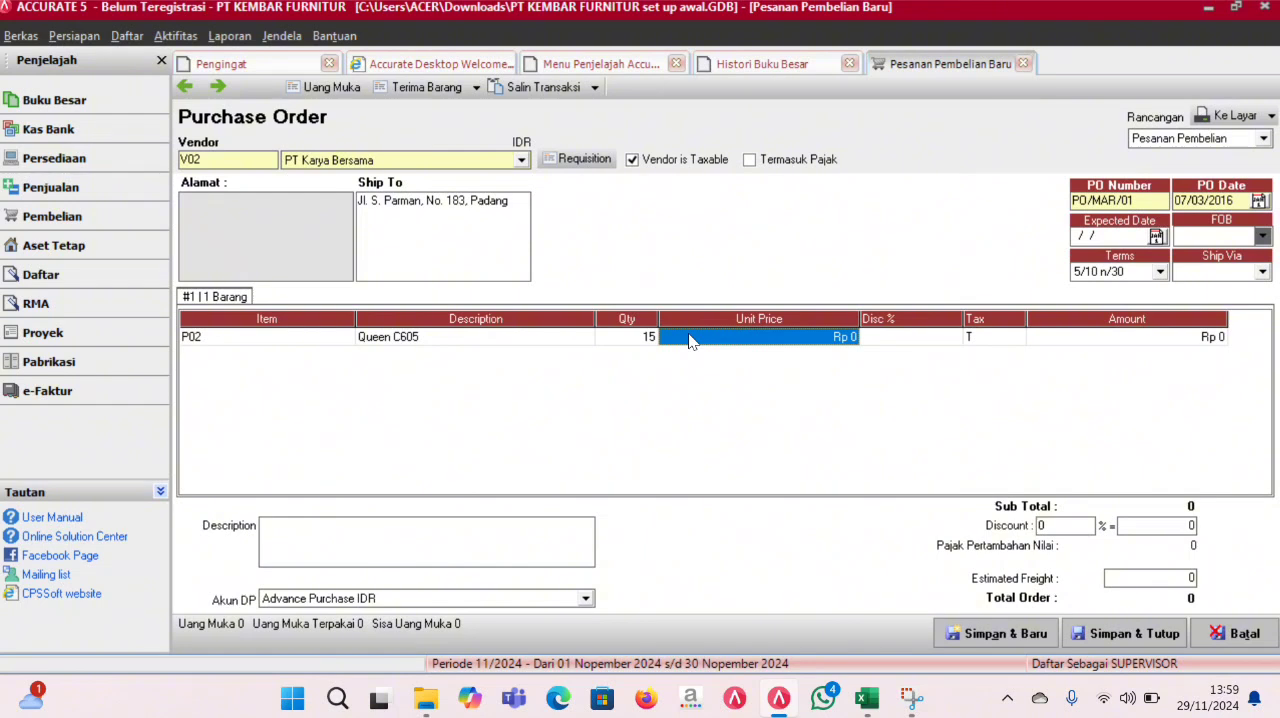
pyautogui.write('1.200.')
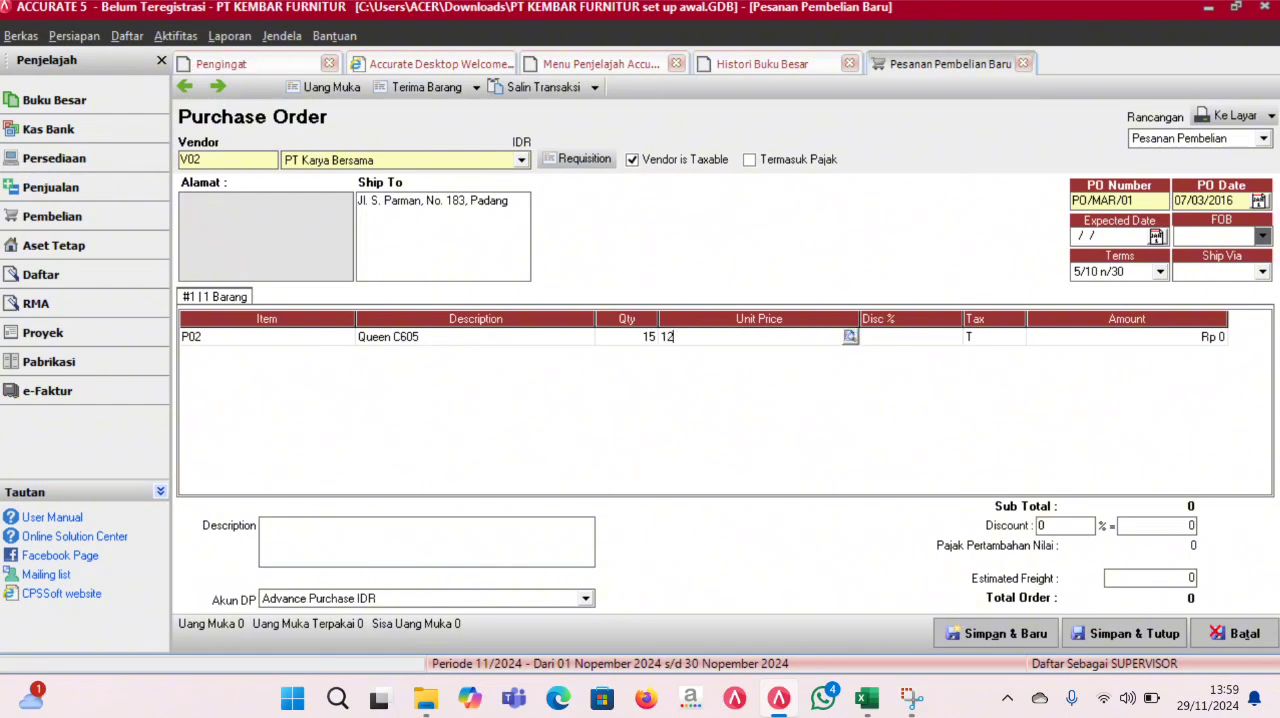
pyautogui.write('000')
pyautogui.press('Tab')
pyautogui.press('Tab')
pyautogui.press('Tab')
pyautogui.press('Tab')
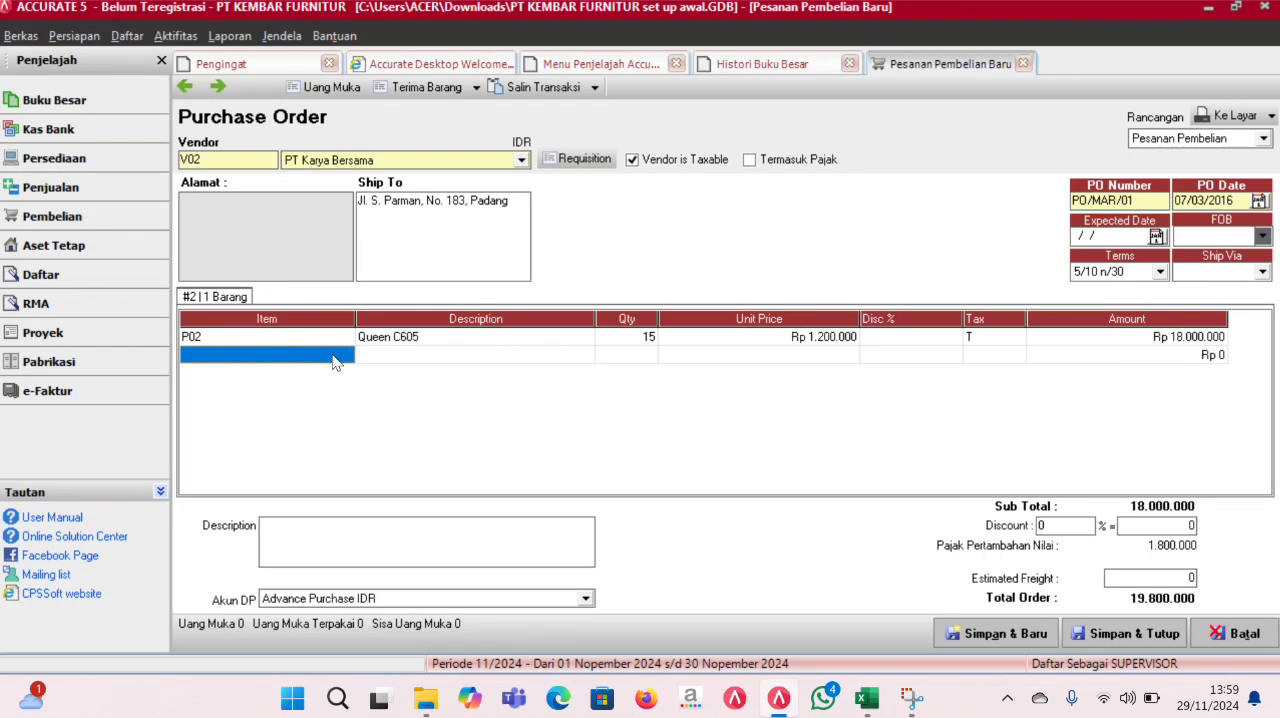
# - Add item P07 Tamerland L1 with quantity 10, unit price Rp 1.400.000 and tax code T
pyautogui.doubleClick(336, 358)
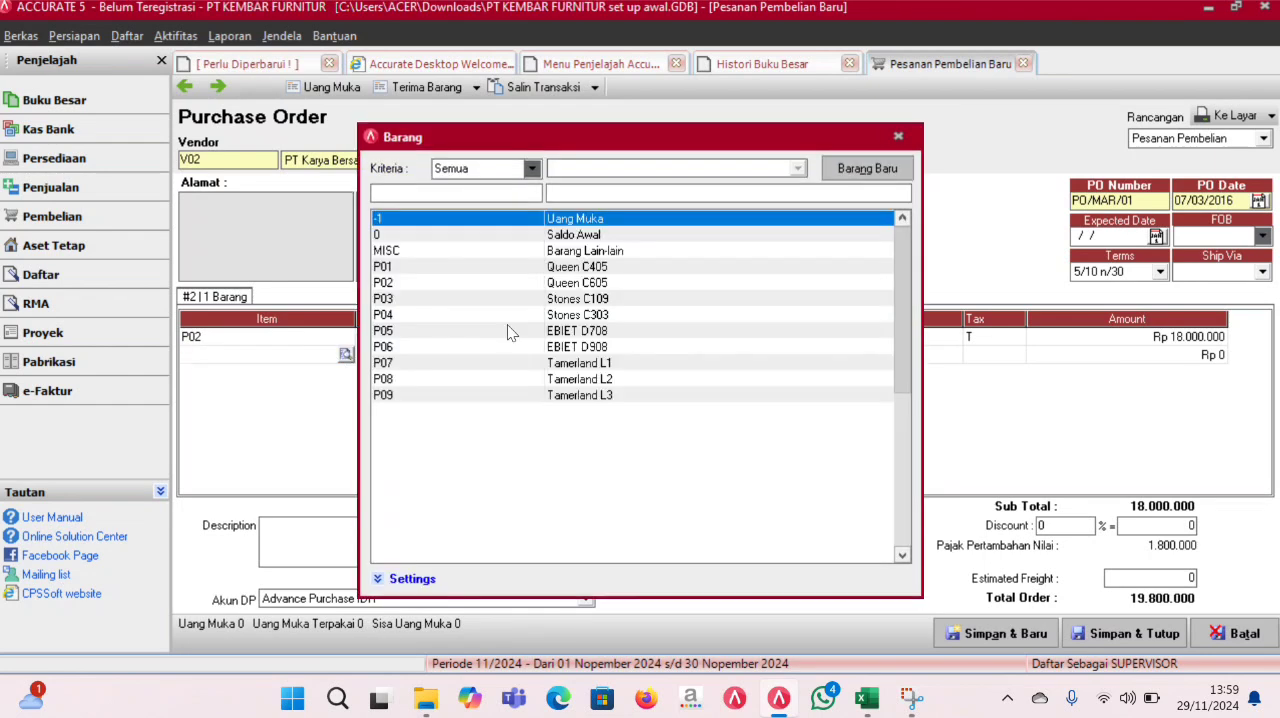
pyautogui.doubleClick(604, 363)
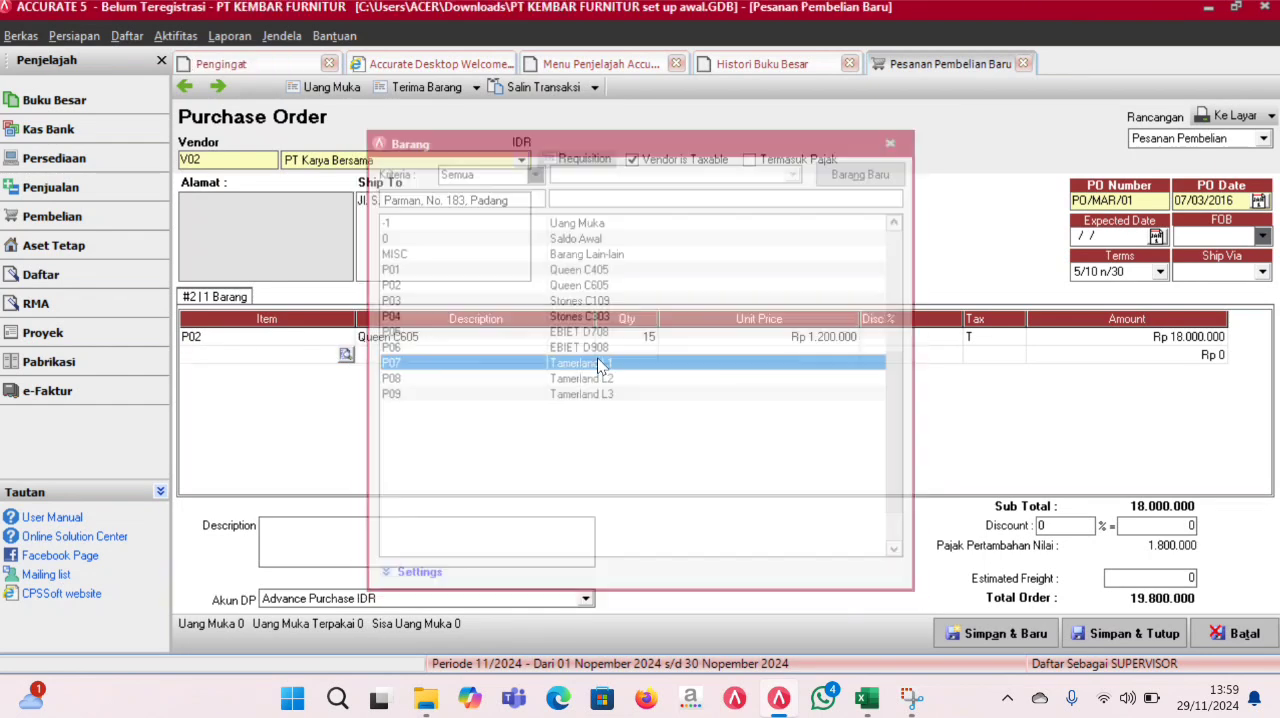
pyautogui.write('10')
pyautogui.press('Tab')
pyautogui.write('140')
pyautogui.write('00.000')
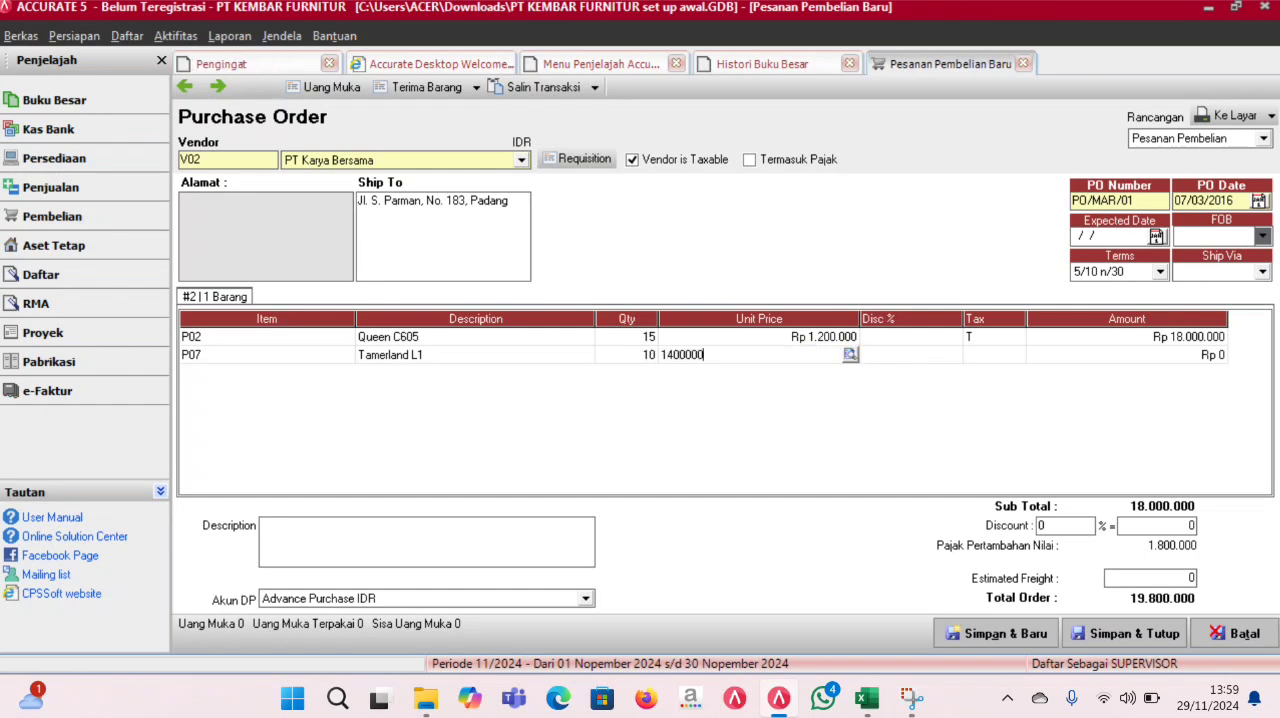
pyautogui.press('Tab')
pyautogui.write('T')
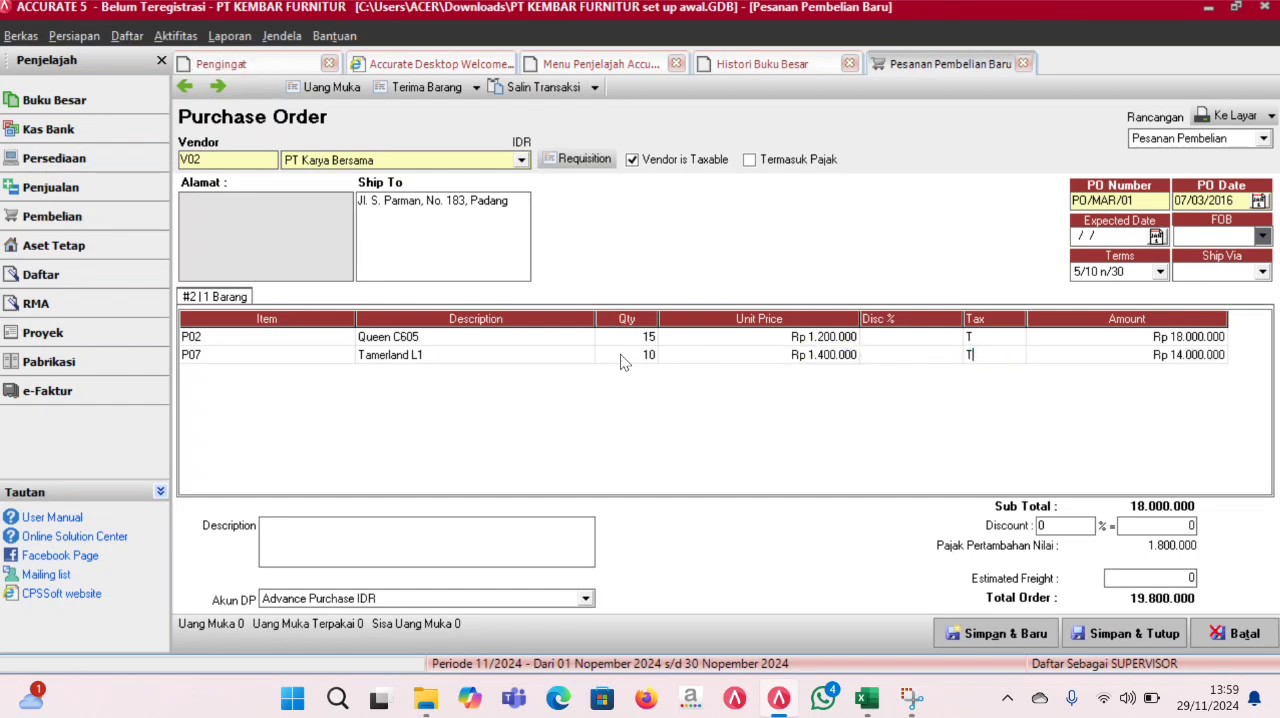
pyautogui.press('Tab')
pyautogui.press('Tab')
pyautogui.press('Up')
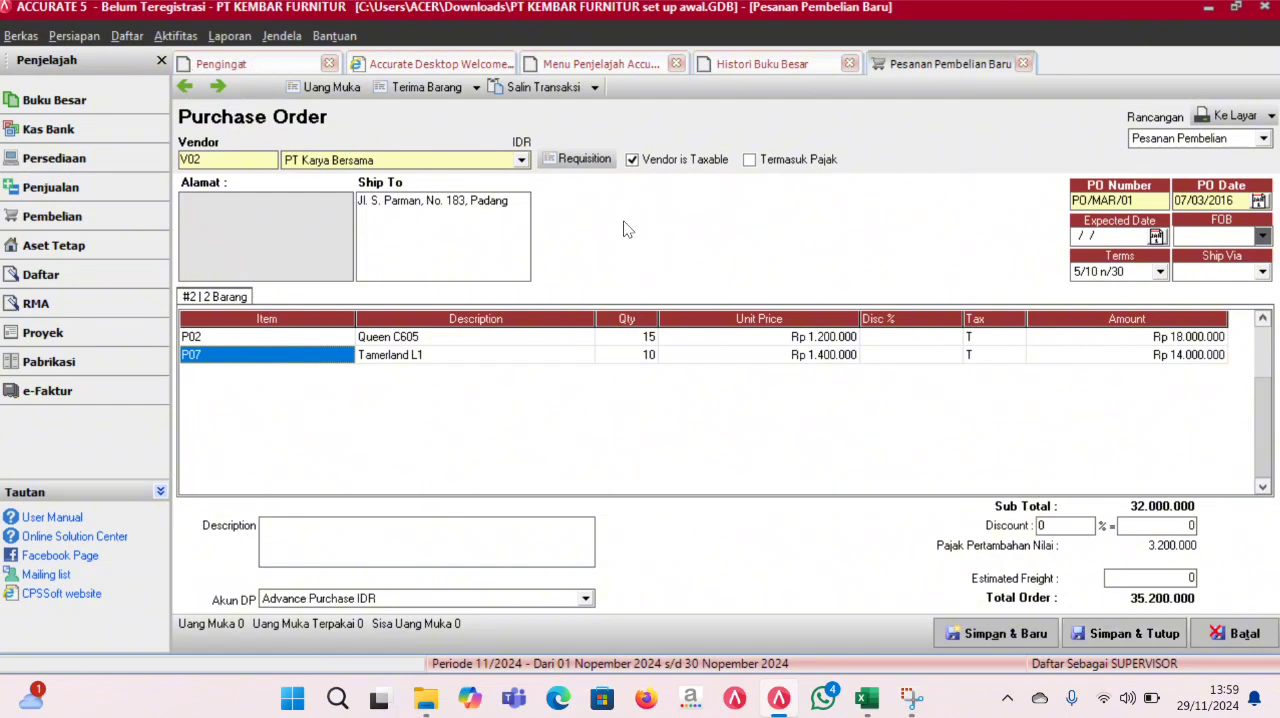
# - Create a down payment invoice from purchase order PO/MAR/01 and set its invoice and ship dates to 07/03/2016
pyautogui.click(349, 91)
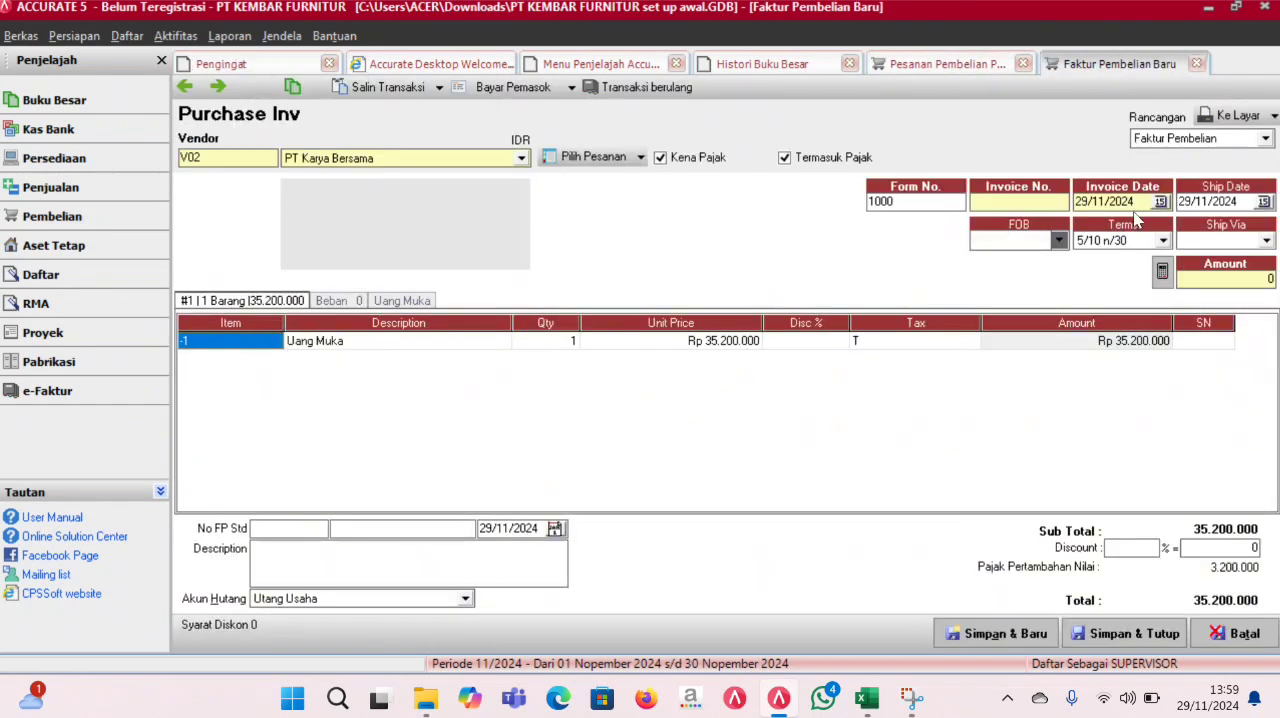
pyautogui.click(1138, 206)
pyautogui.write('07/0')
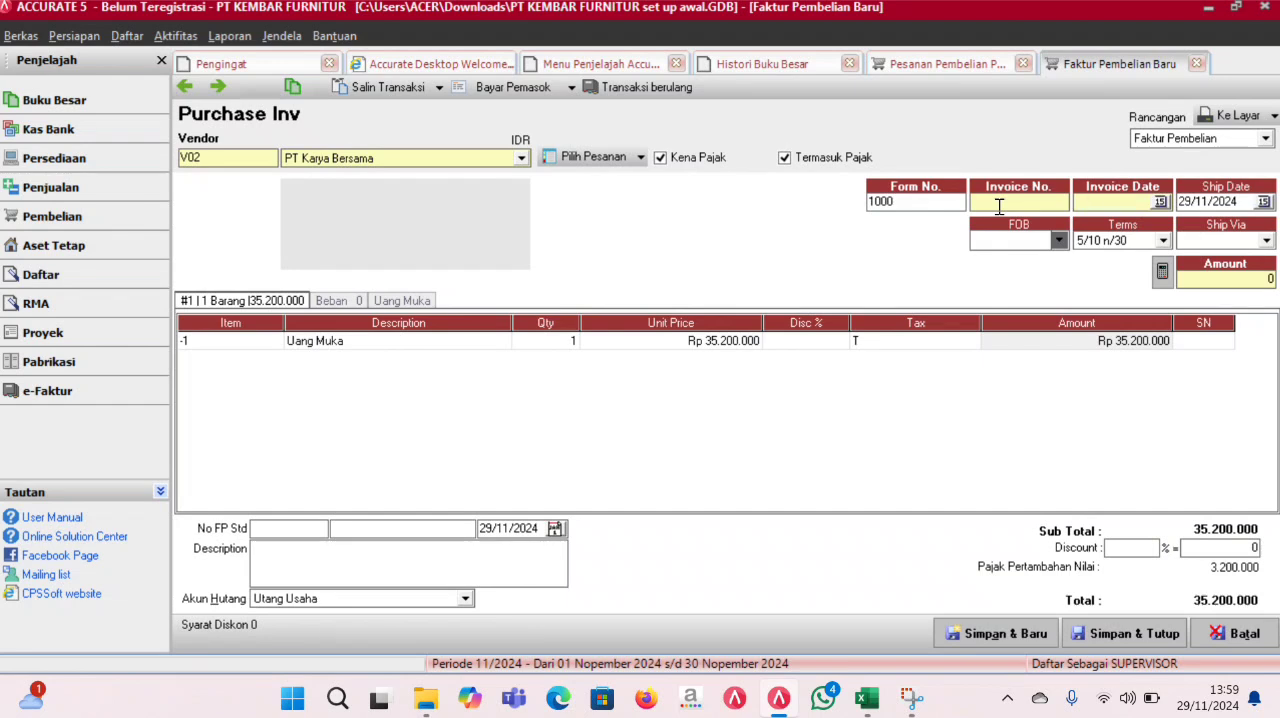
pyautogui.write('3/2016')
pyautogui.moveTo(1134, 206); pyautogui.dragTo(775, 285)
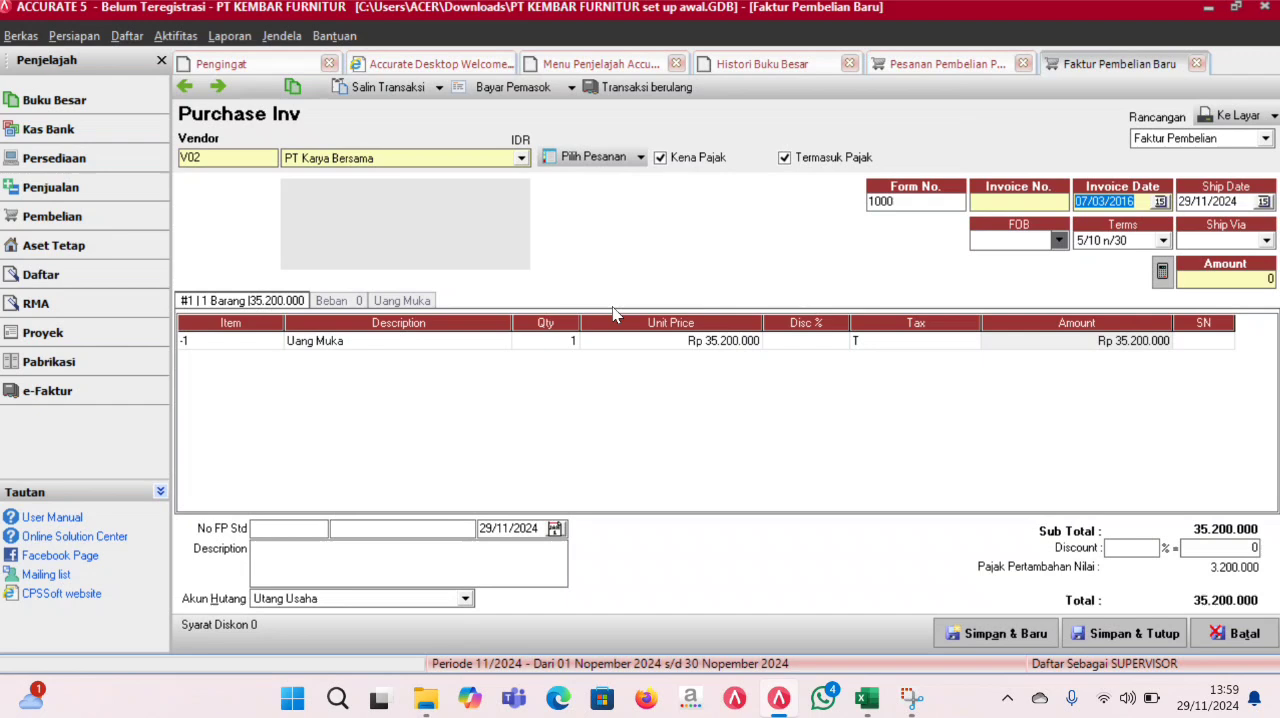
pyautogui.click(676, 341)
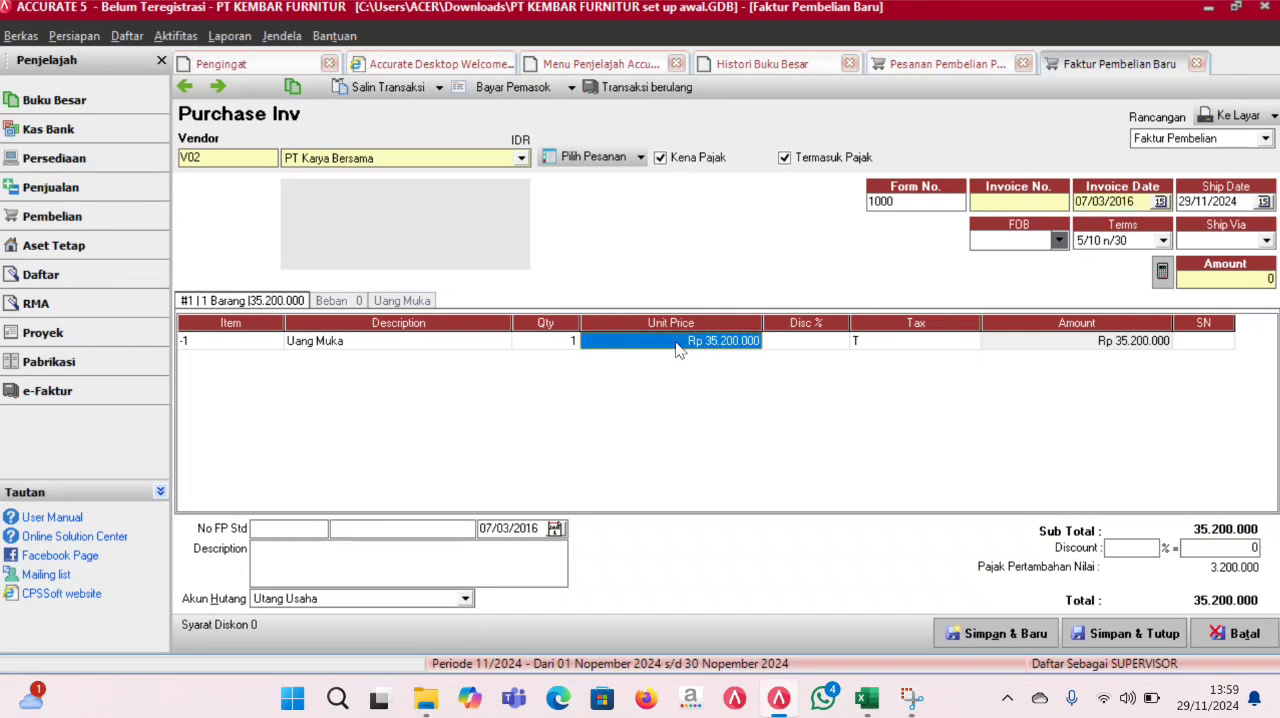
pyautogui.click(1135, 203)
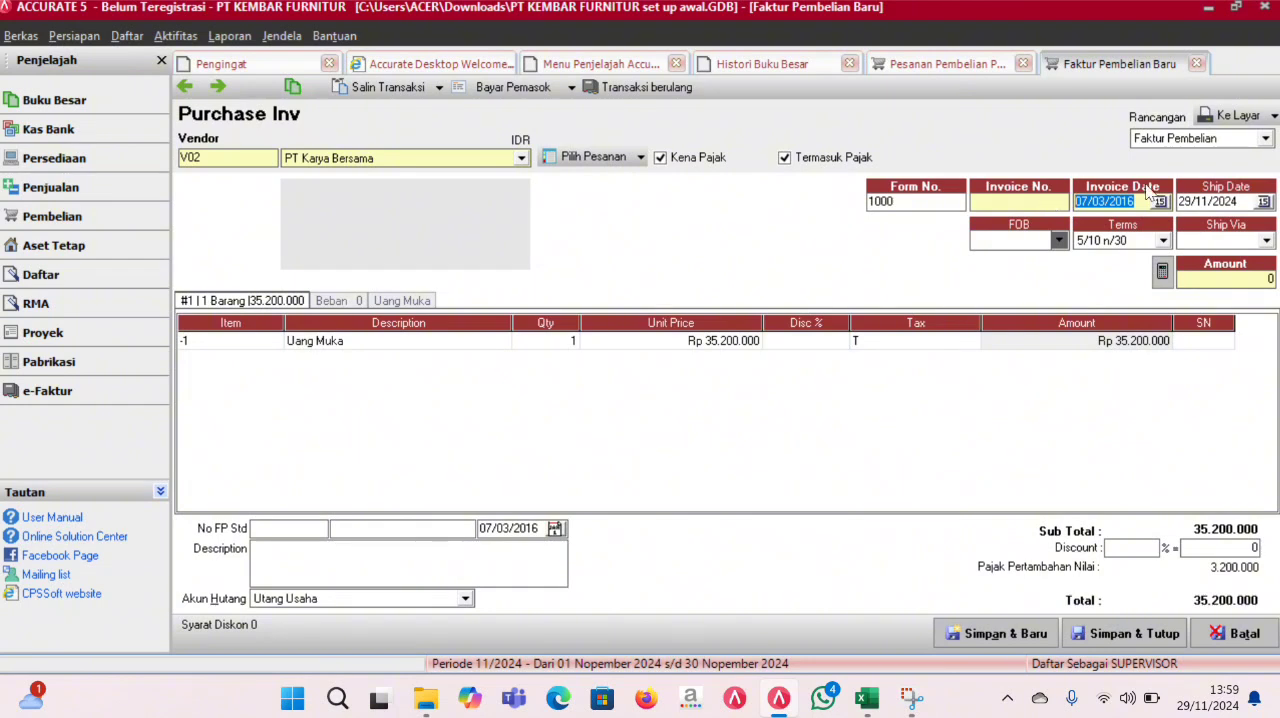
pyautogui.click(1248, 202)
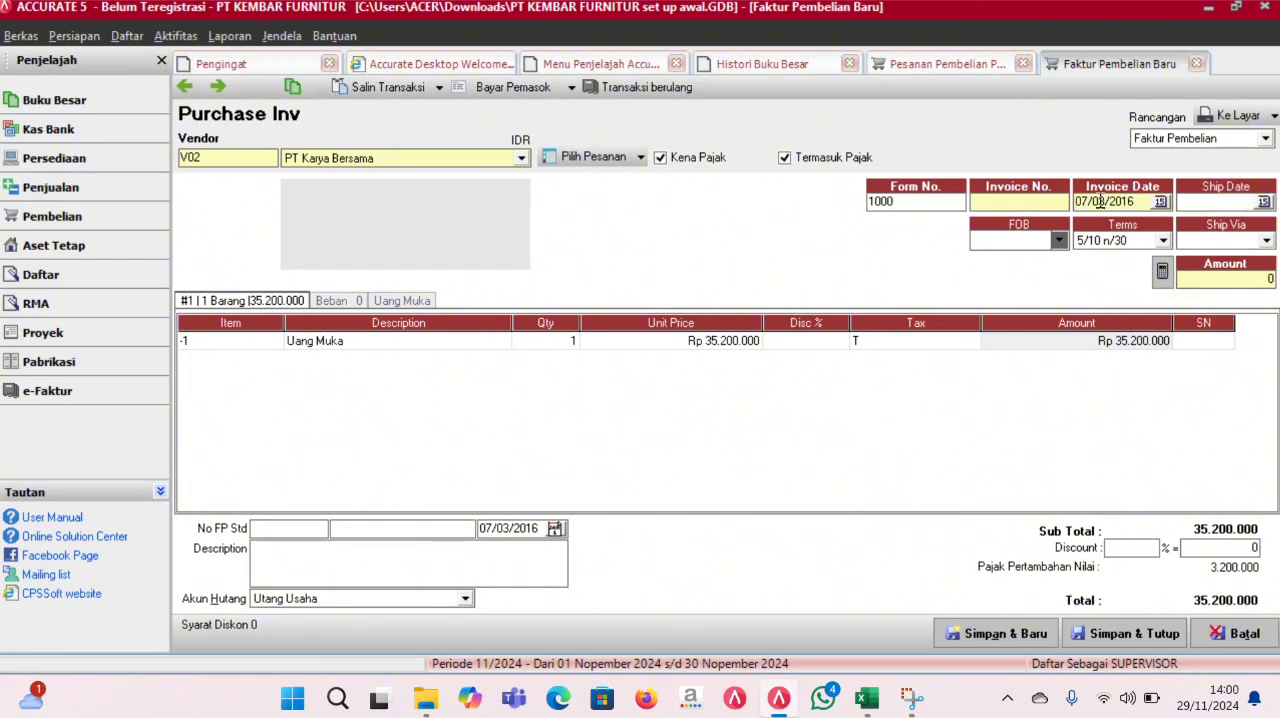
# - Set the Uang Muka unit price to Rp 6.000.000 and the purchase invoice number to 001
pyautogui.click(664, 341)
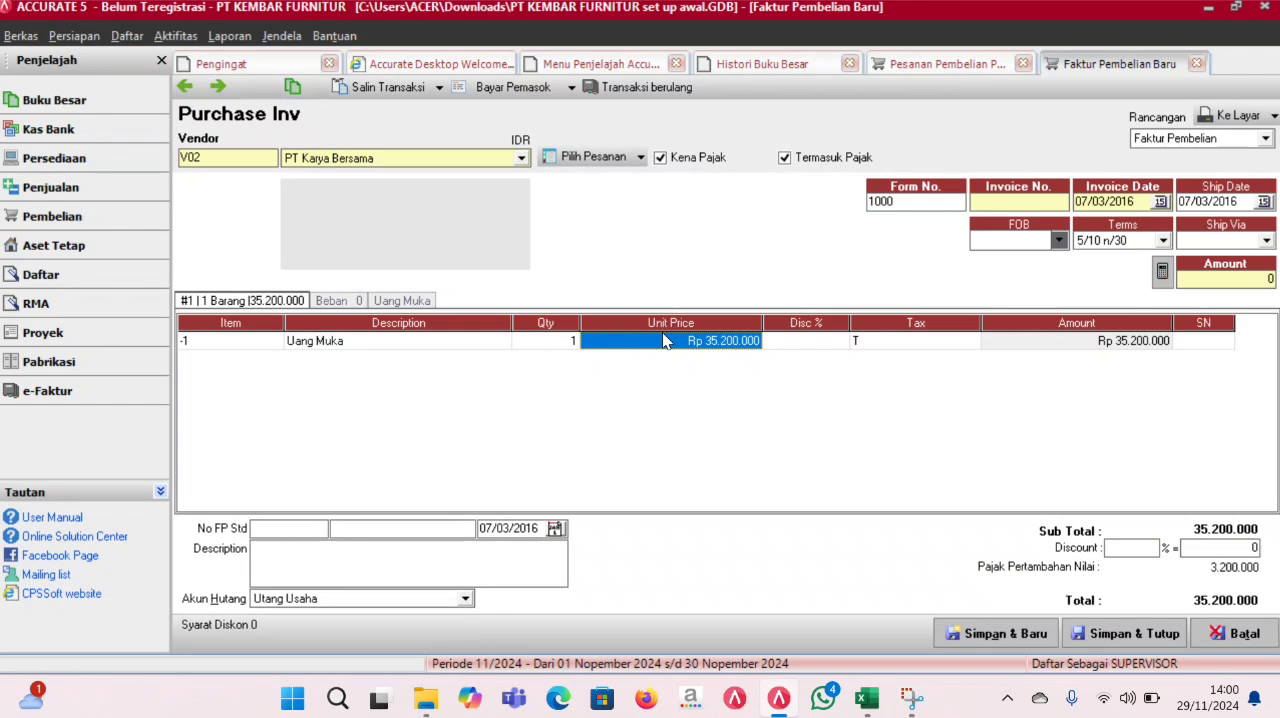
pyautogui.write('6')
pyautogui.write('000')
pyautogui.press('Tab')
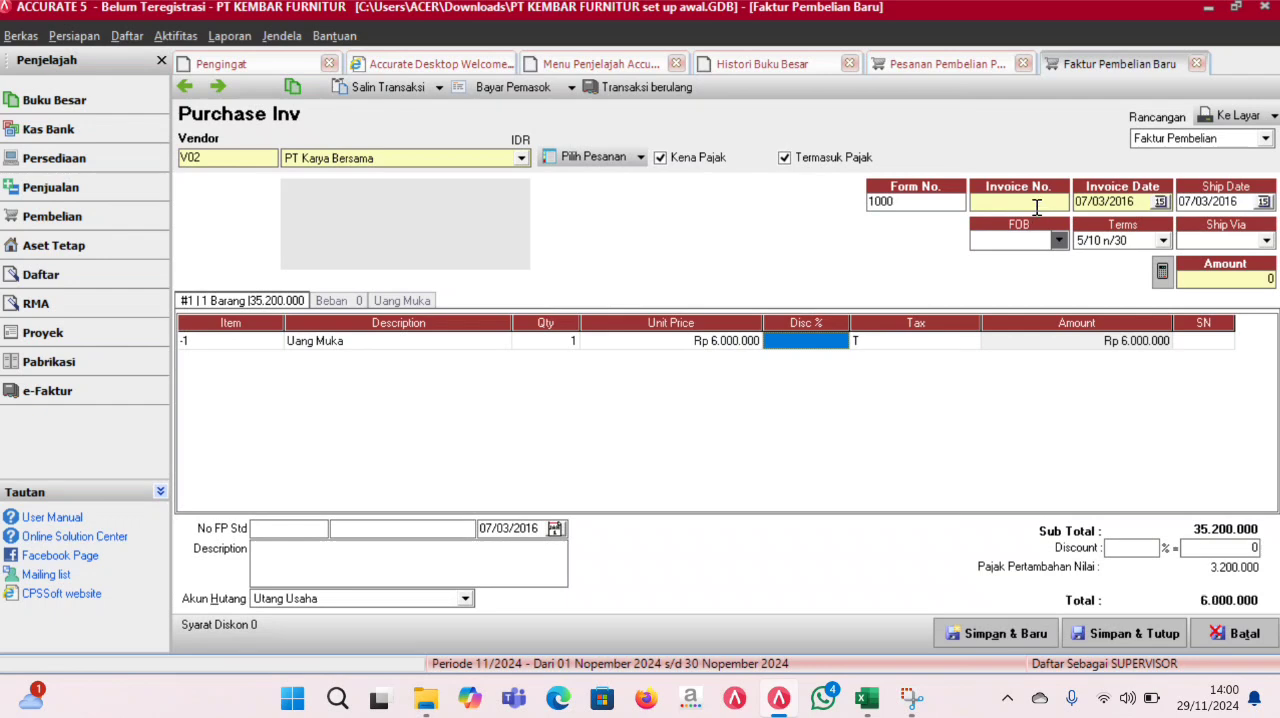
pyautogui.click(1037, 207)
pyautogui.write('001')
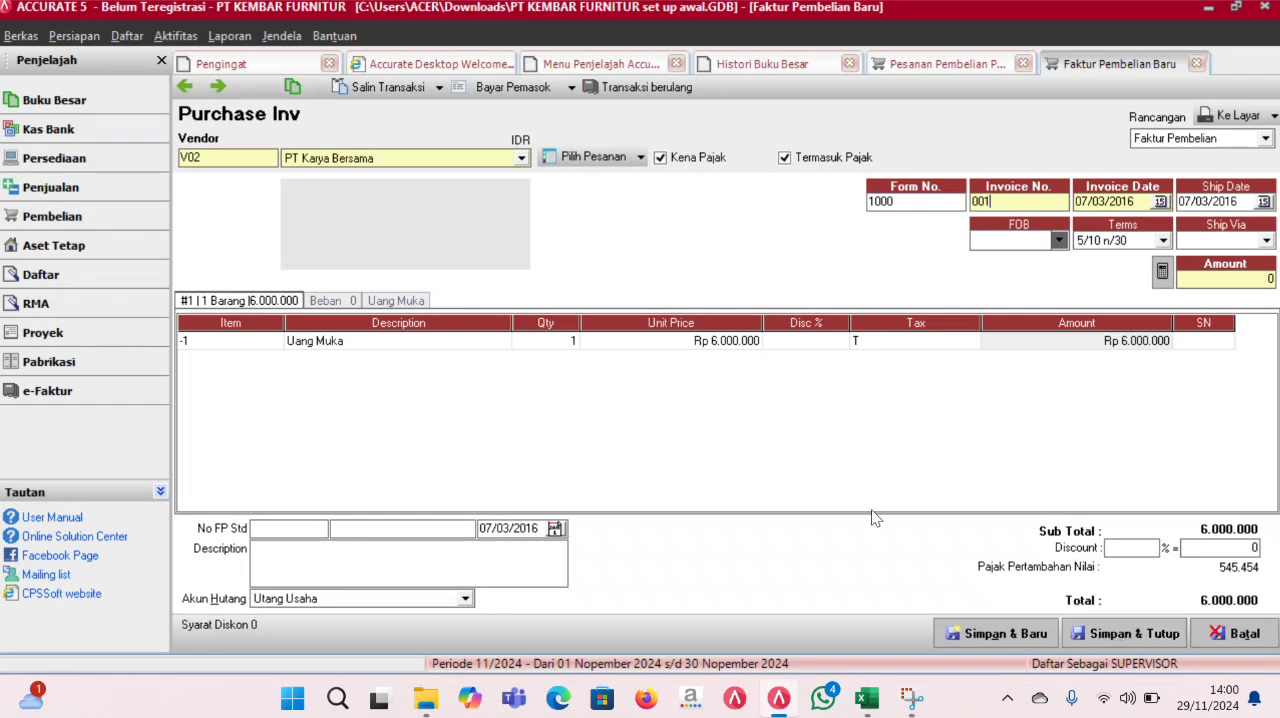
# - Create a vendor payment from invoice 001 with form number KK/MAR/01 and payment and cheque dates of 07/03/2016
pyautogui.click(562, 87)
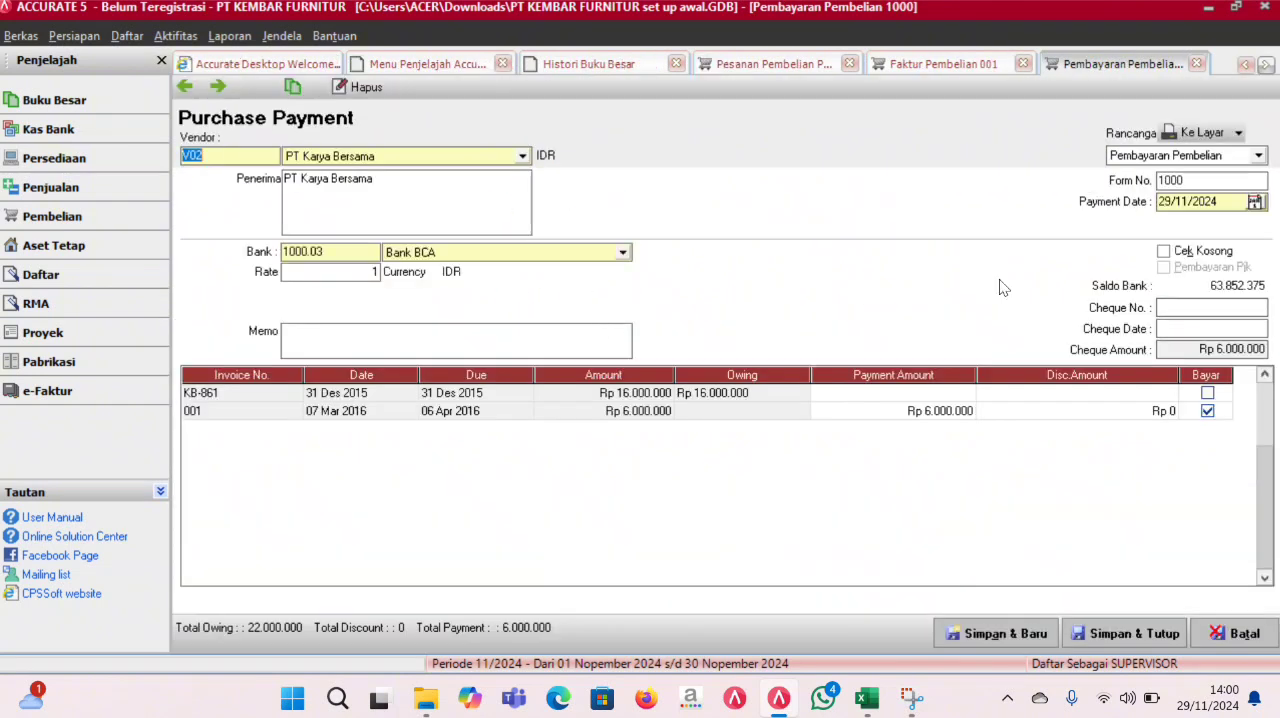
pyautogui.moveTo(1203, 181); pyautogui.dragTo(1125, 182)
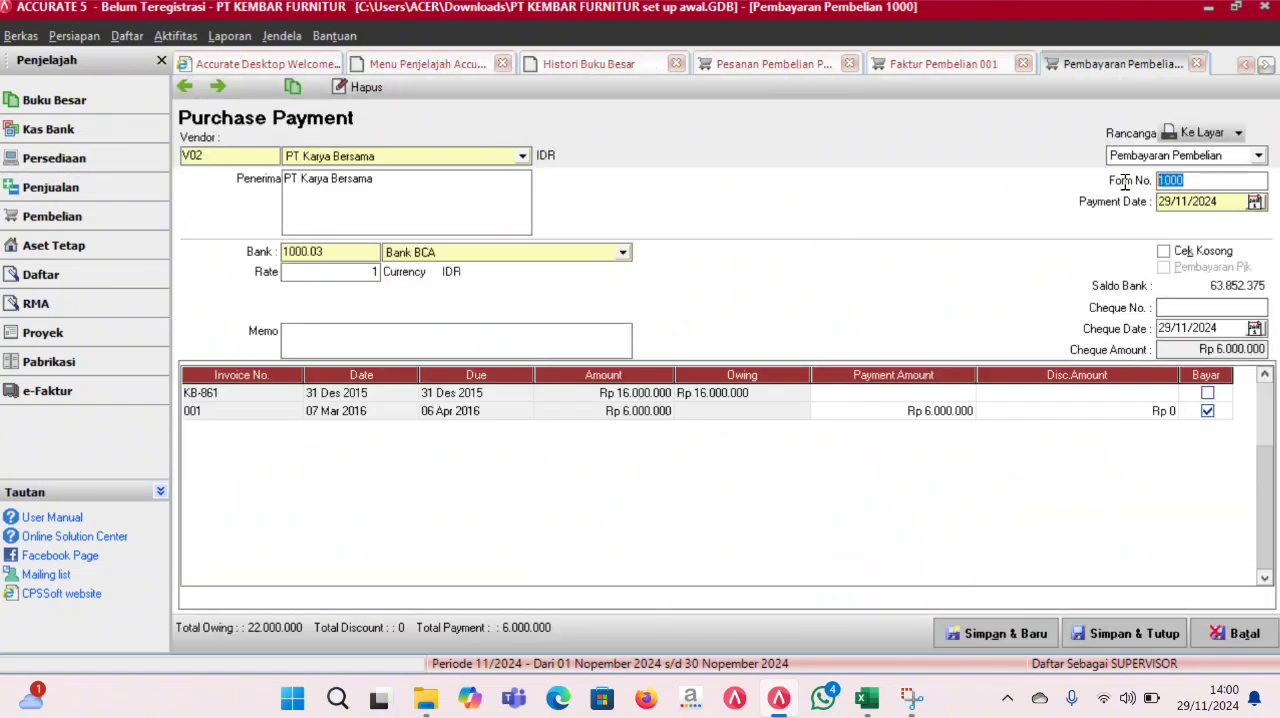
pyautogui.write('KK/MAR/01')
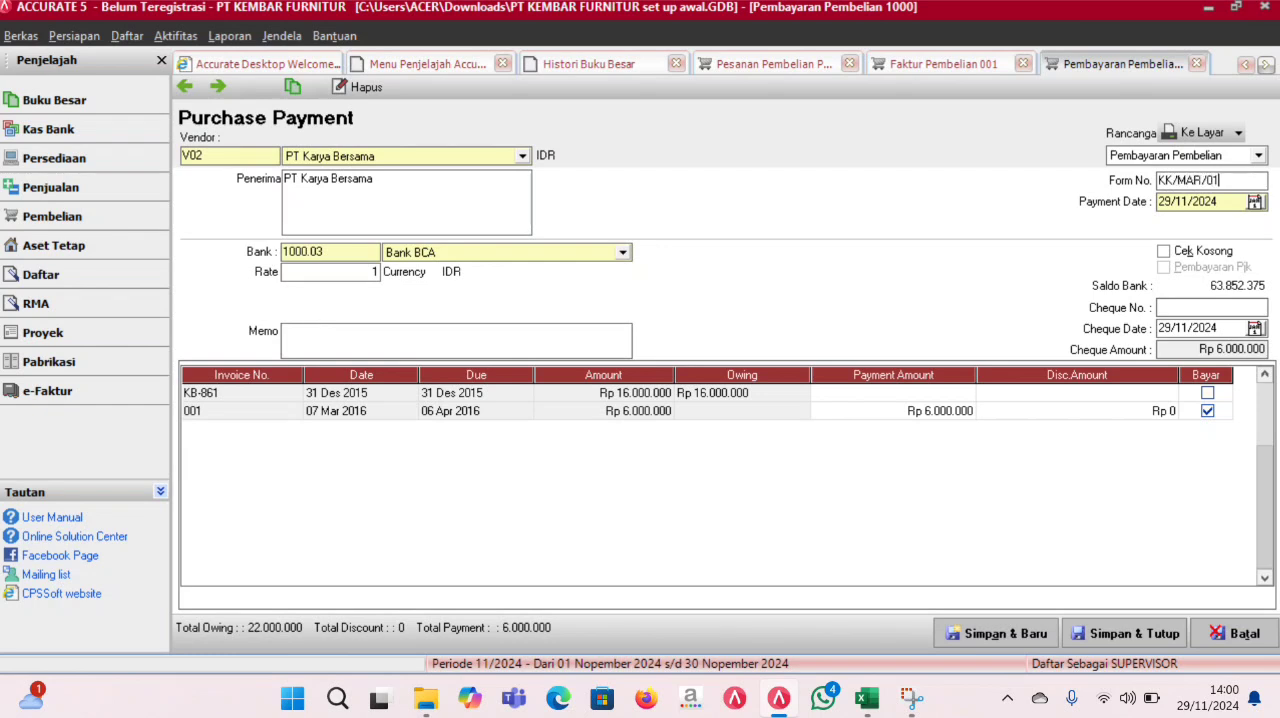
pyautogui.moveTo(1228, 204); pyautogui.dragTo(1095, 208)
pyautogui.write('07/03/2016')
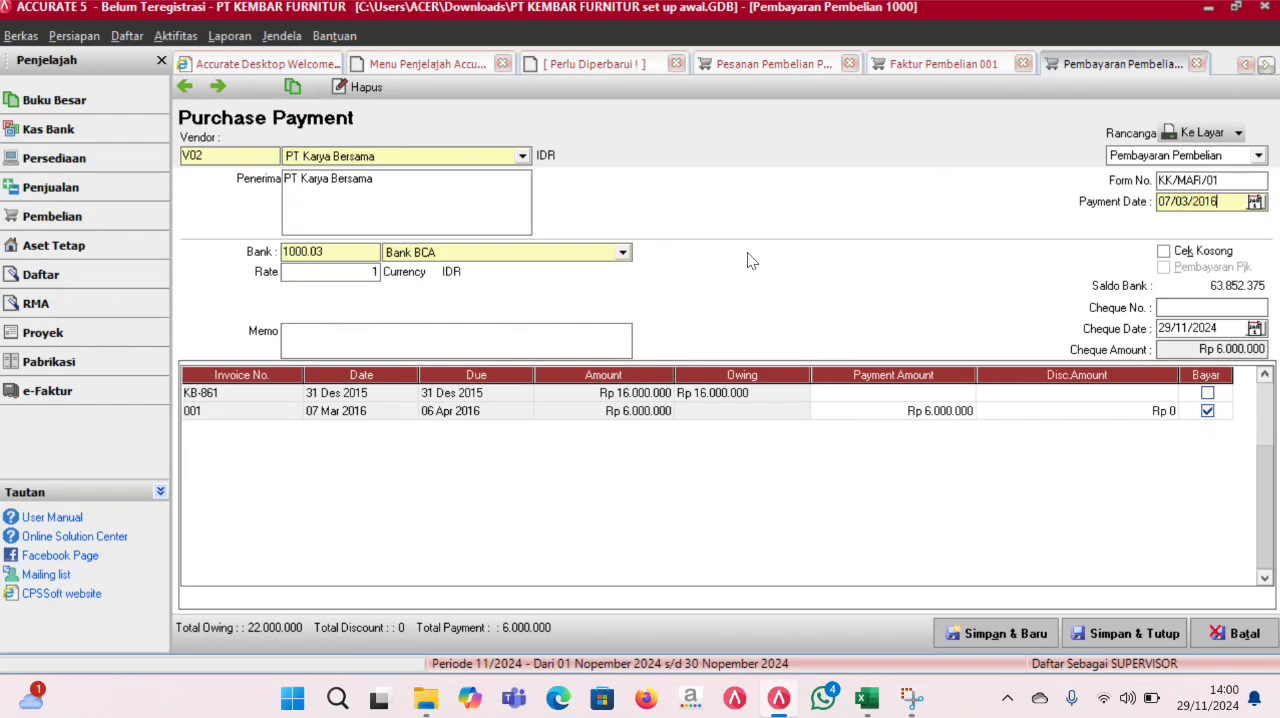
pyautogui.moveTo(1221, 203); pyautogui.dragTo(1116, 203)
pyautogui.hotkey('ctrl', 'c')
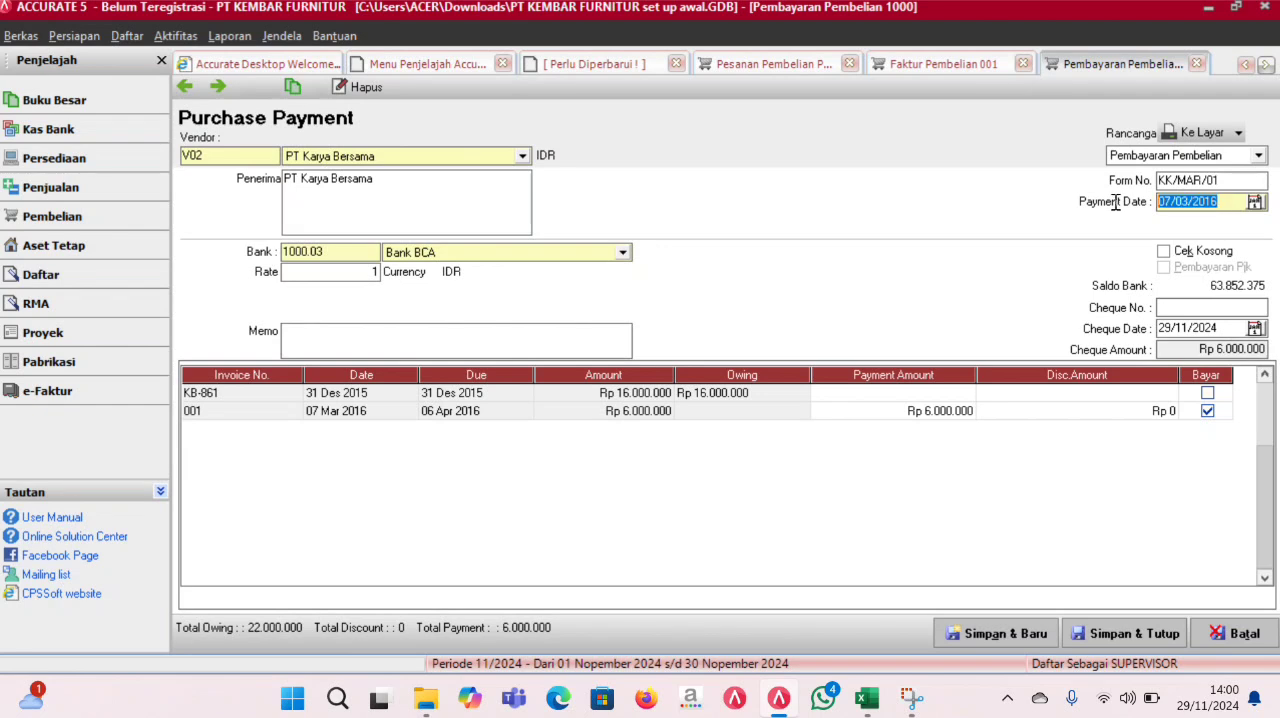
pyautogui.click(1228, 329)
pyautogui.hotkey('ctrl', 'v')
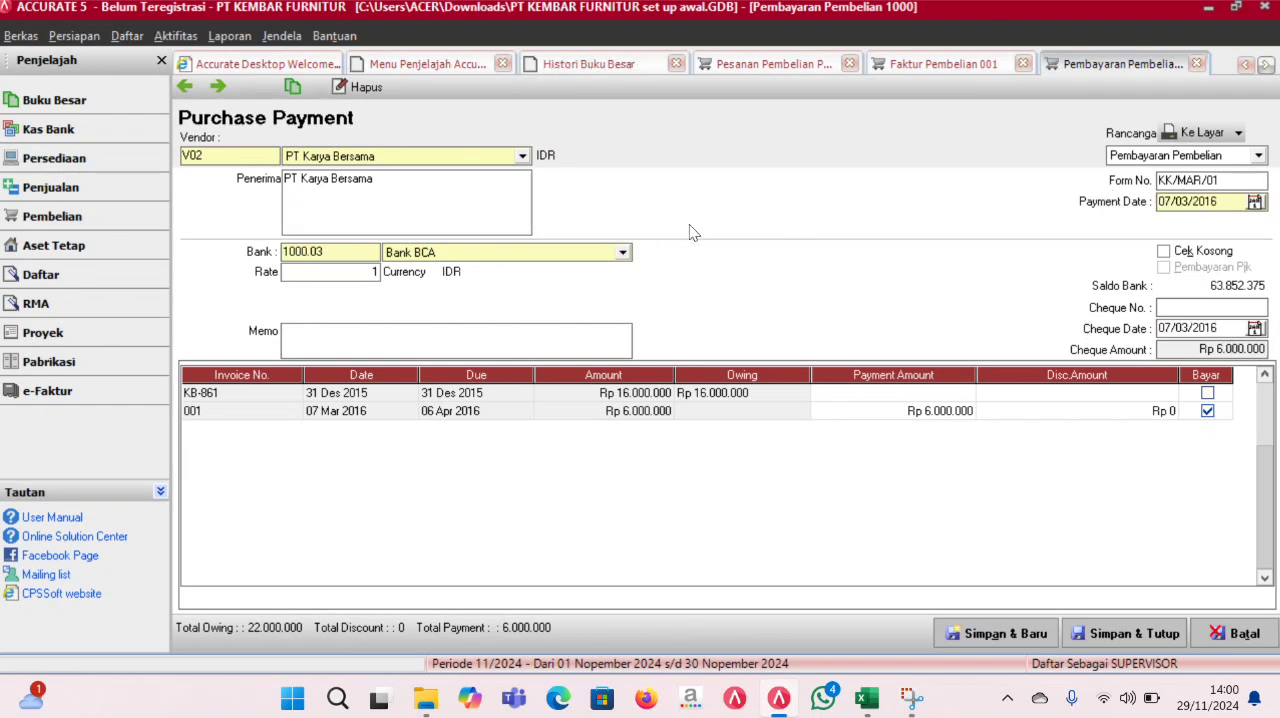
# - Select Bank Mandiri as the paying bank, and save and close the payment, invoice 001 and purchase order PO/MAR/01
pyautogui.click(620, 254)
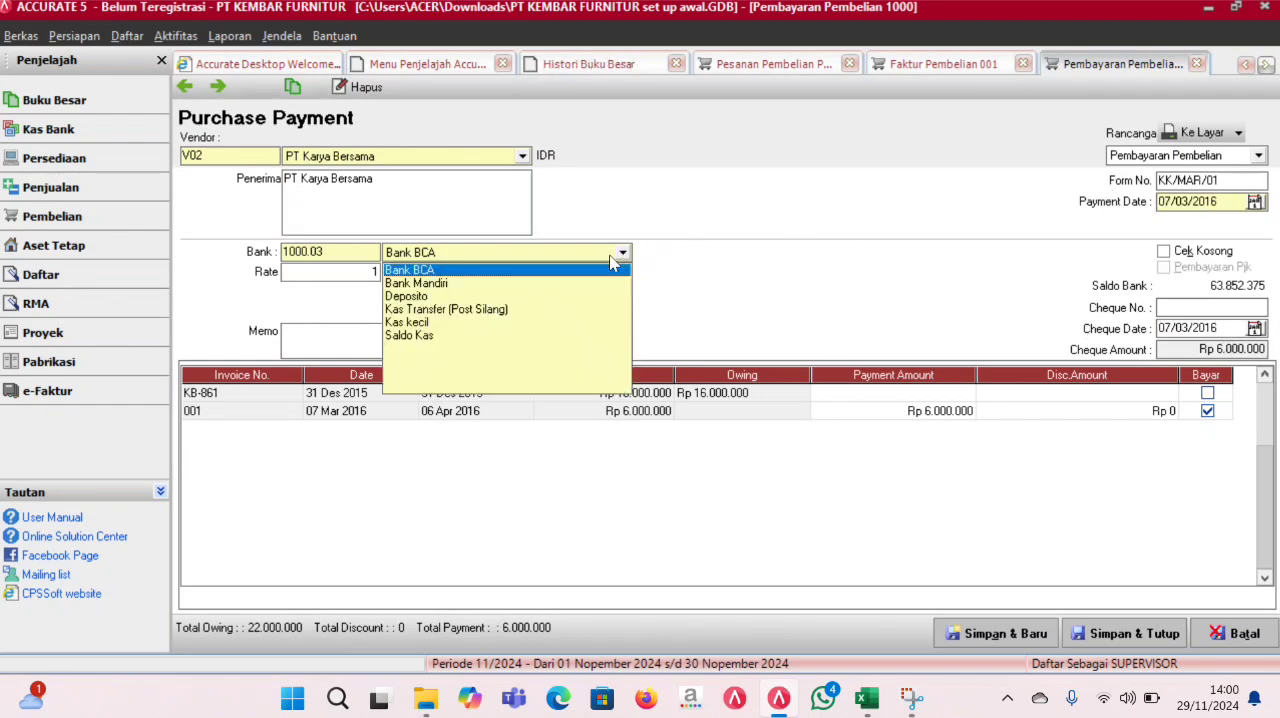
pyautogui.click(483, 285)
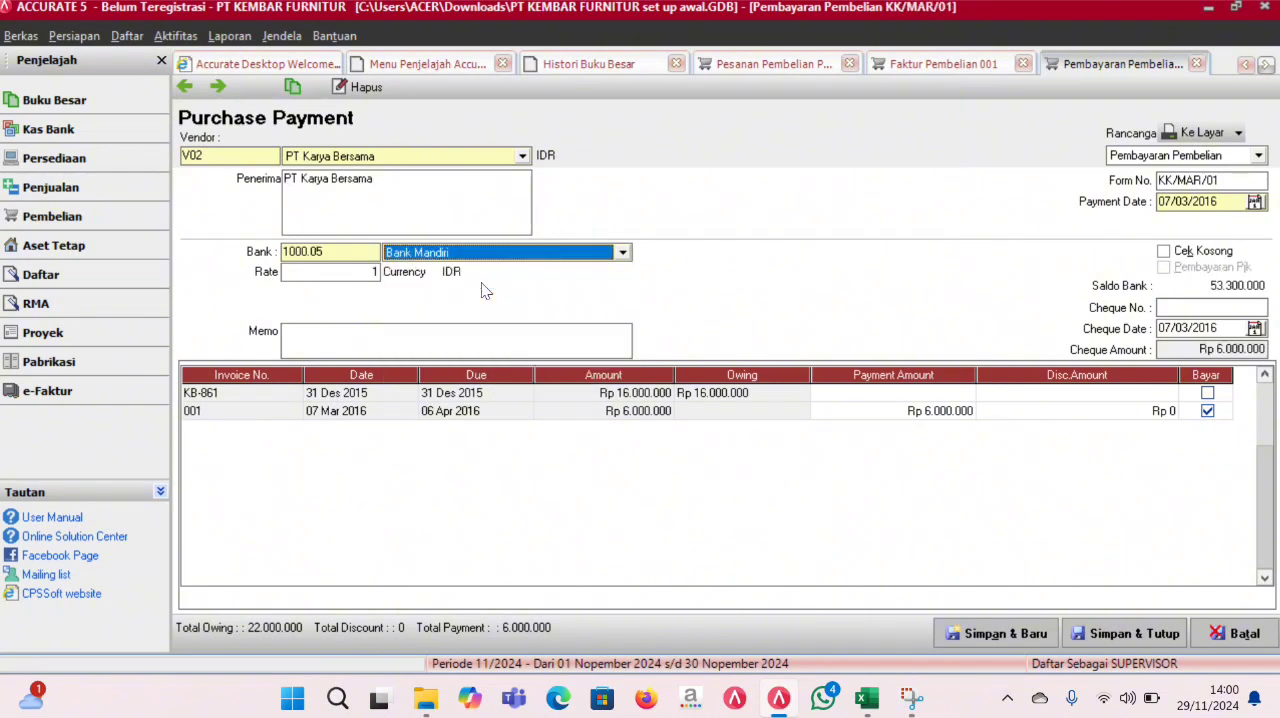
pyautogui.click(1095, 634)
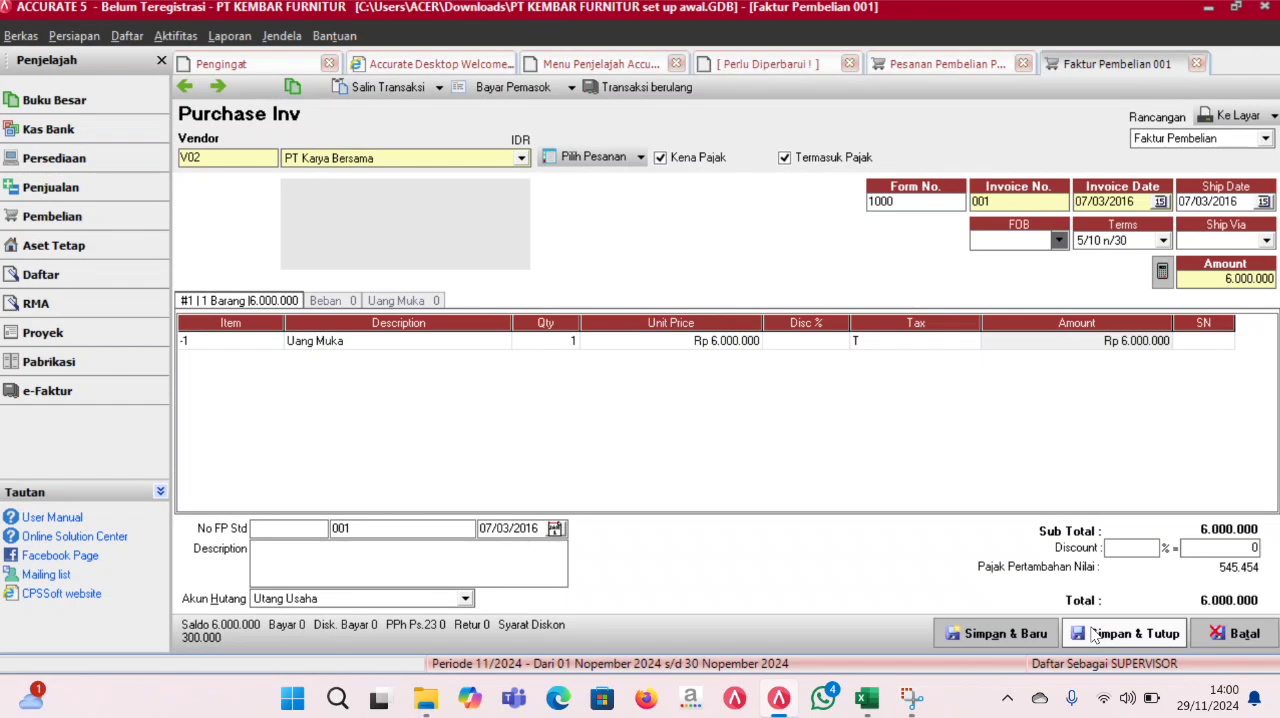
pyautogui.click(1095, 634)
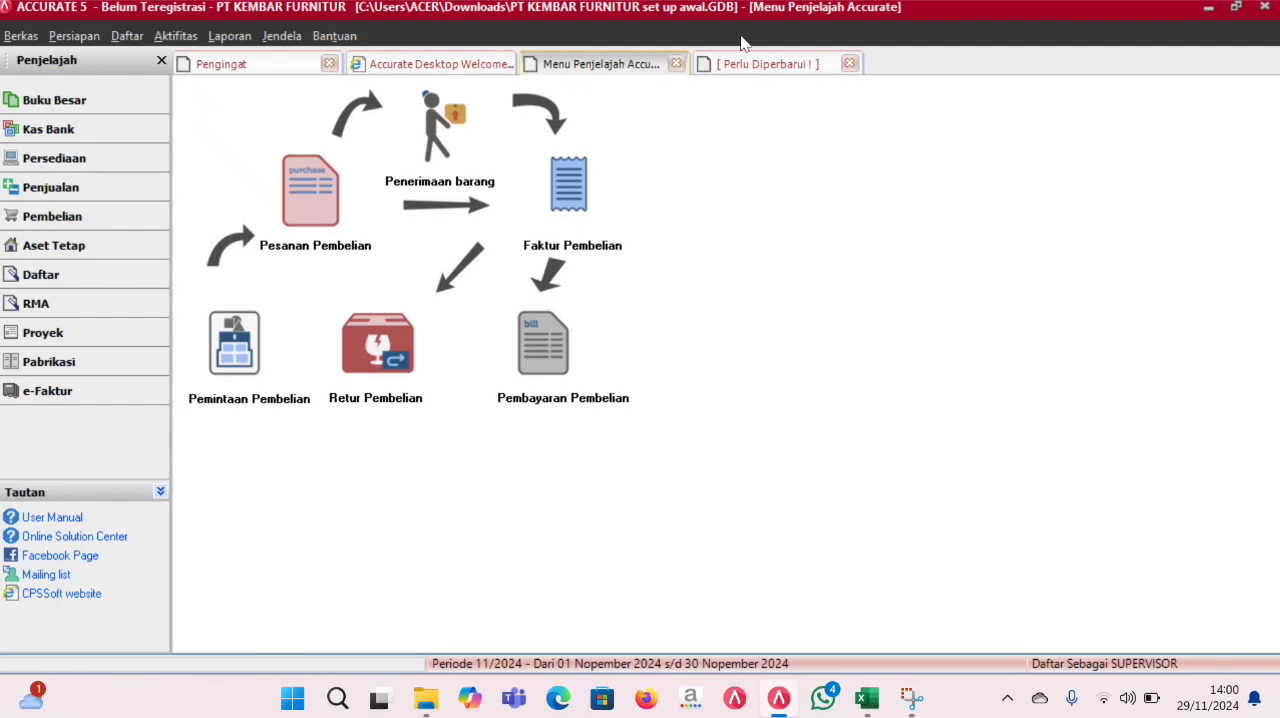
# - Refresh the general ledger history to review the entries for the PT Karya Bersama down payment
pyautogui.click(770, 63)
pyautogui.click(262, 87)
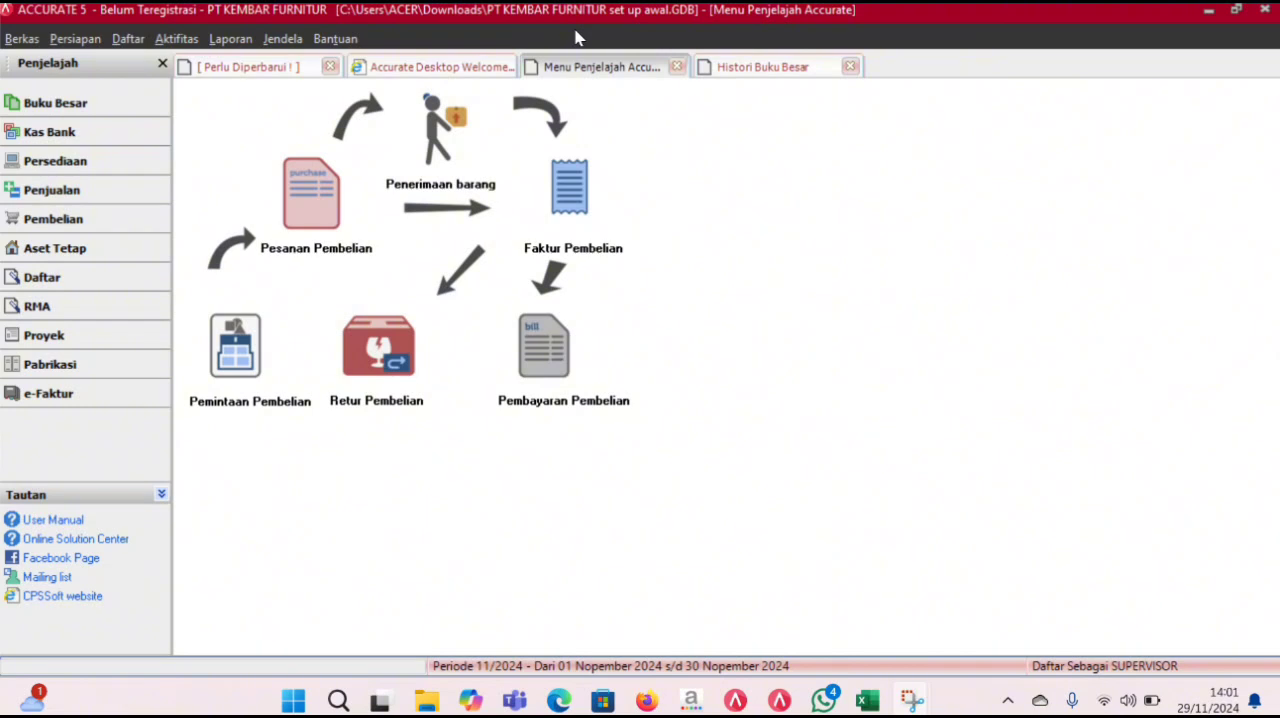
# - Start a new goods receipt for vendor PT Karya Bersama with receive and ship dates of 08/03/2016
pyautogui.click(465, 157)
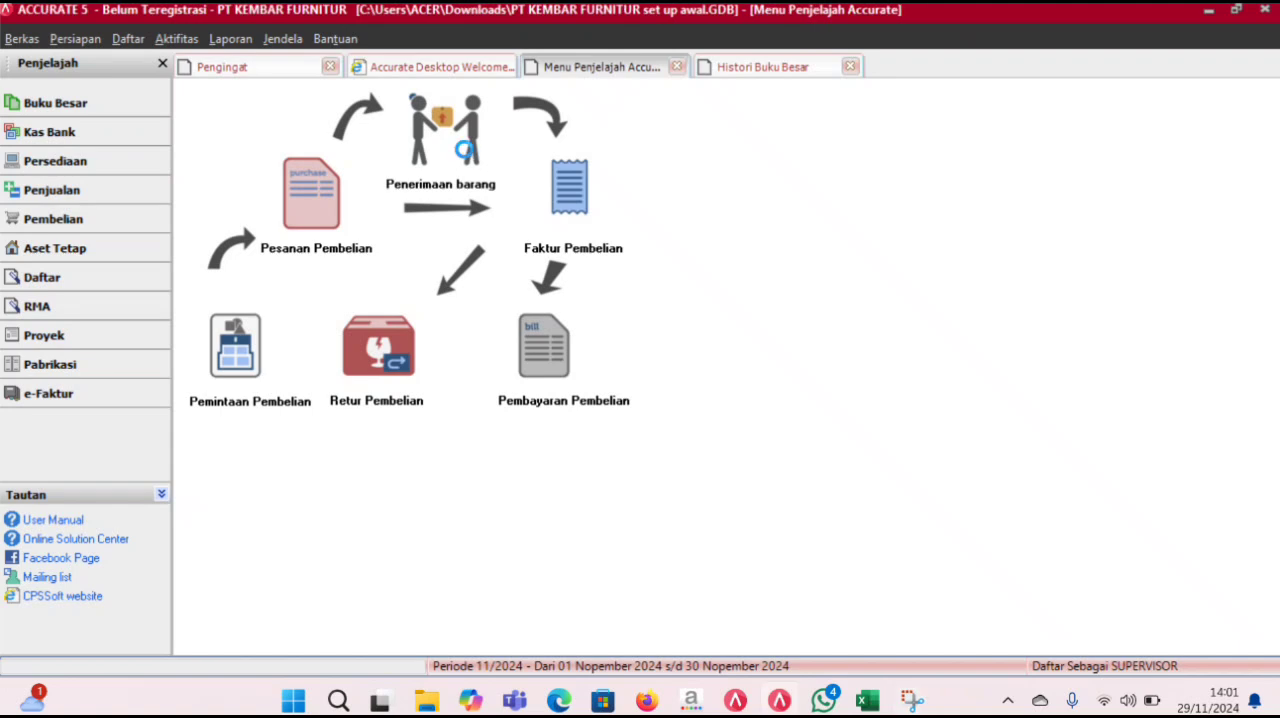
pyautogui.click(522, 161)
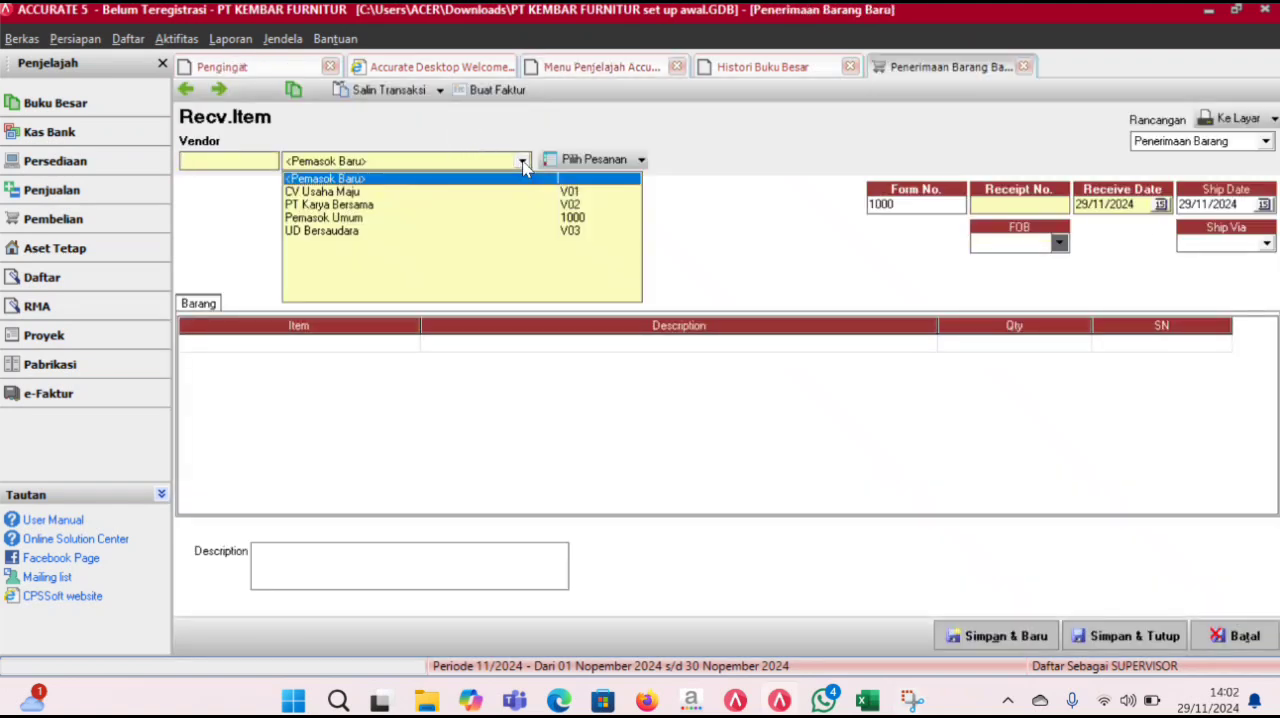
pyautogui.click(385, 204)
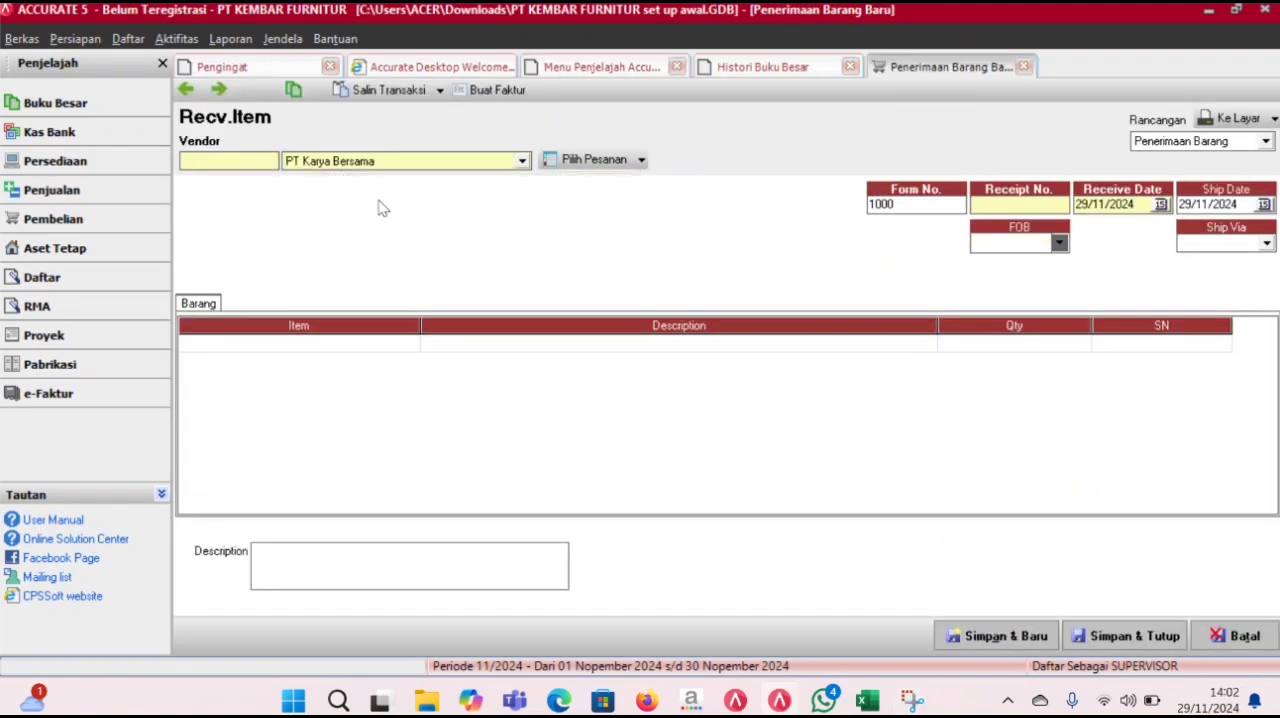
pyautogui.click(1141, 207)
pyautogui.write('08/03/2016')
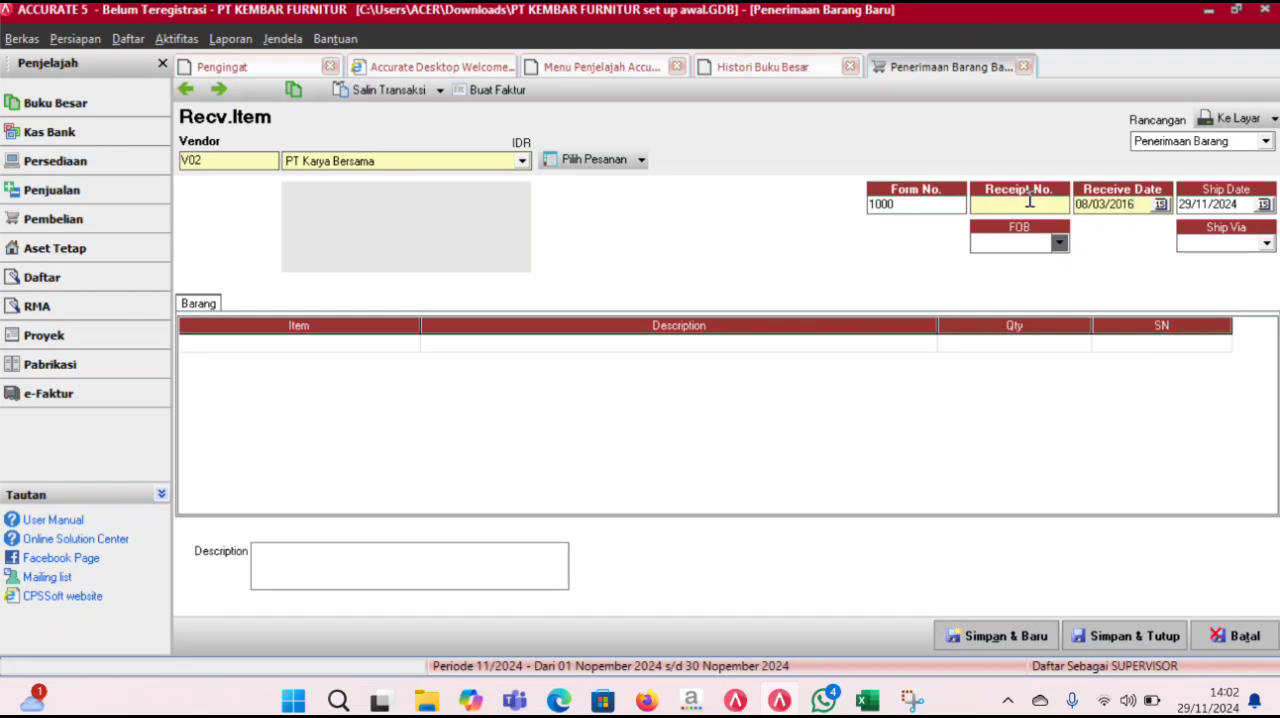
pyautogui.moveTo(1136, 204); pyautogui.dragTo(1068, 204)
pyautogui.hotkey('ctrl', 'c')
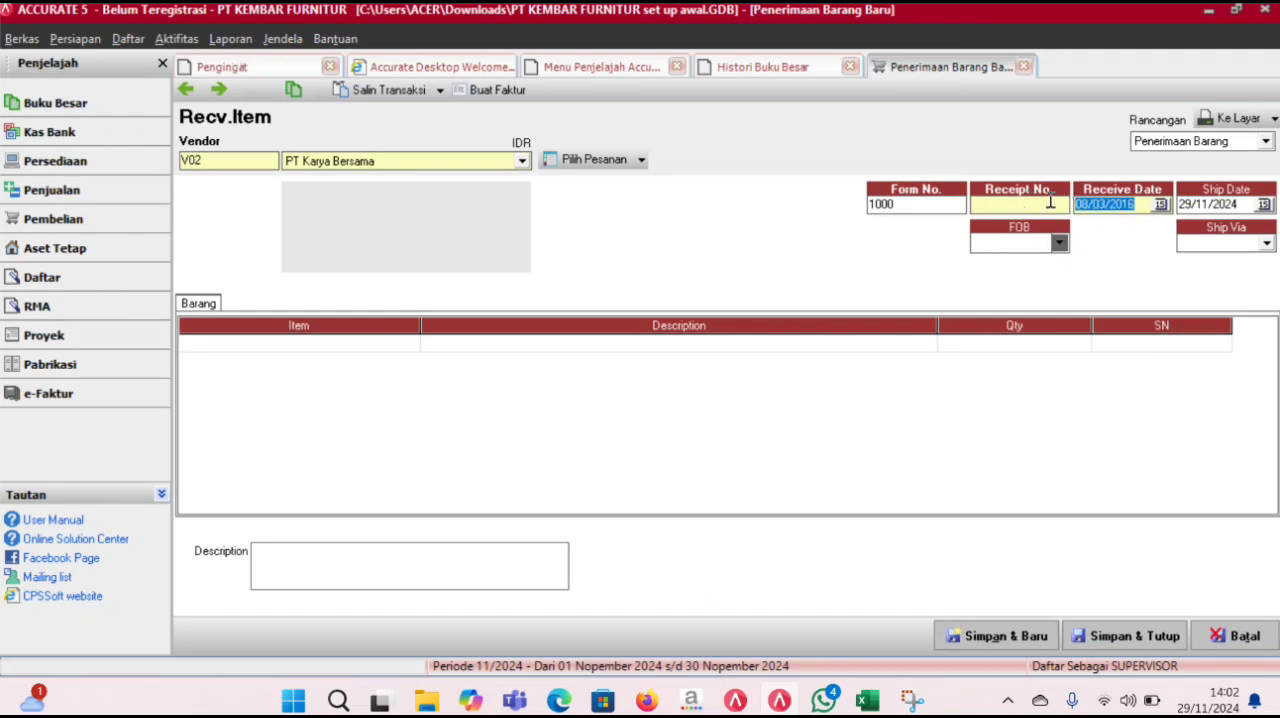
pyautogui.press('Tab')
pyautogui.press('Tab')
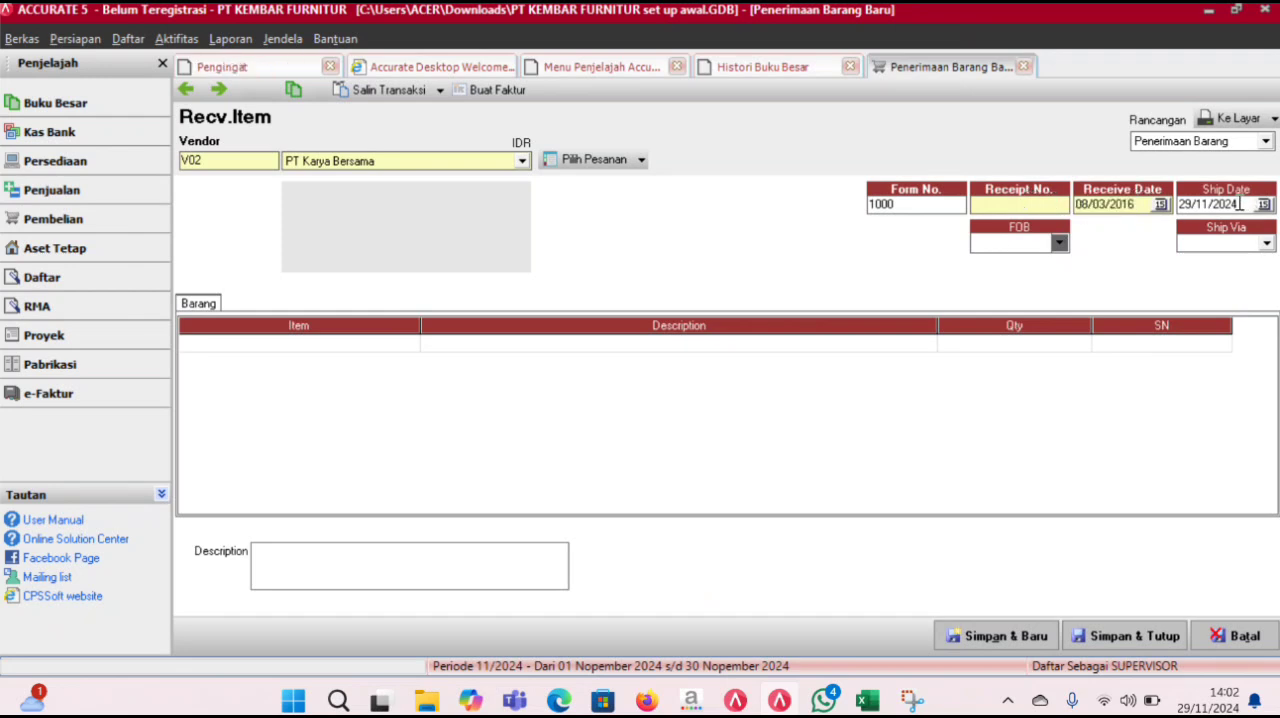
pyautogui.hotkey('ctrl', 'v')
# - Set the goods receipt's receipt number to 001
pyautogui.click(641, 160)
pyautogui.click(615, 185)
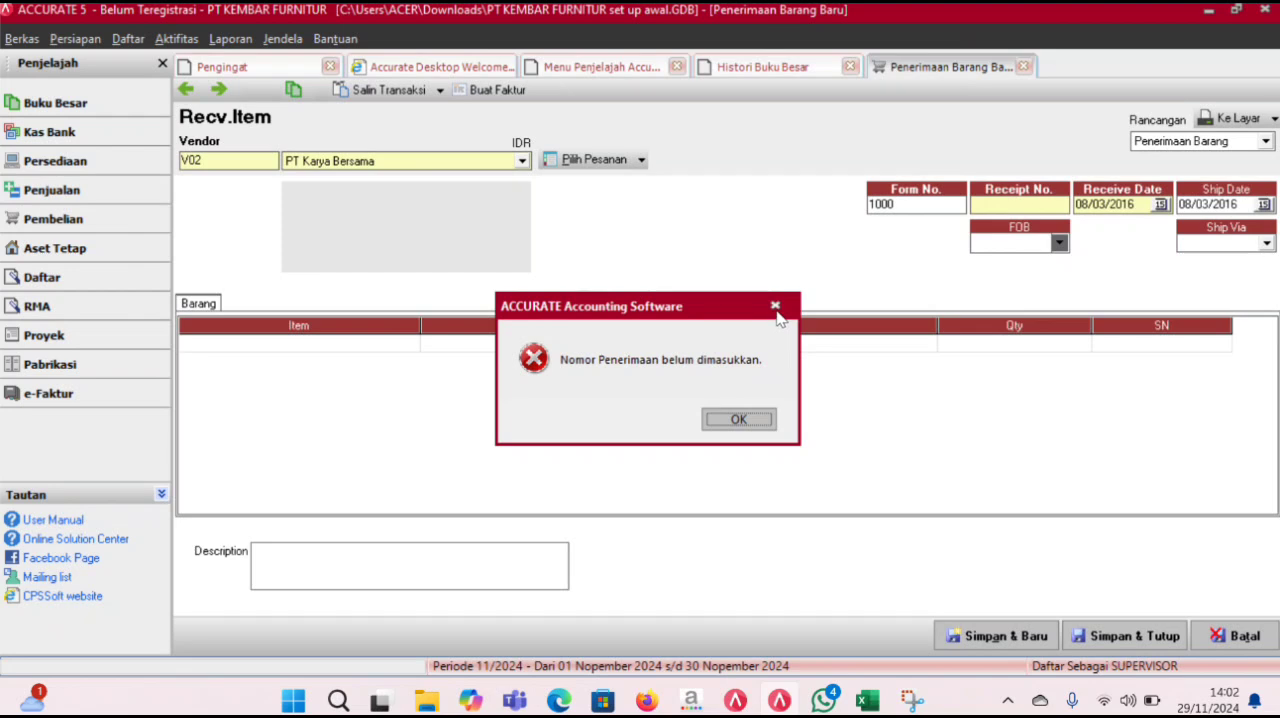
pyautogui.click(775, 306)
pyautogui.write('00')
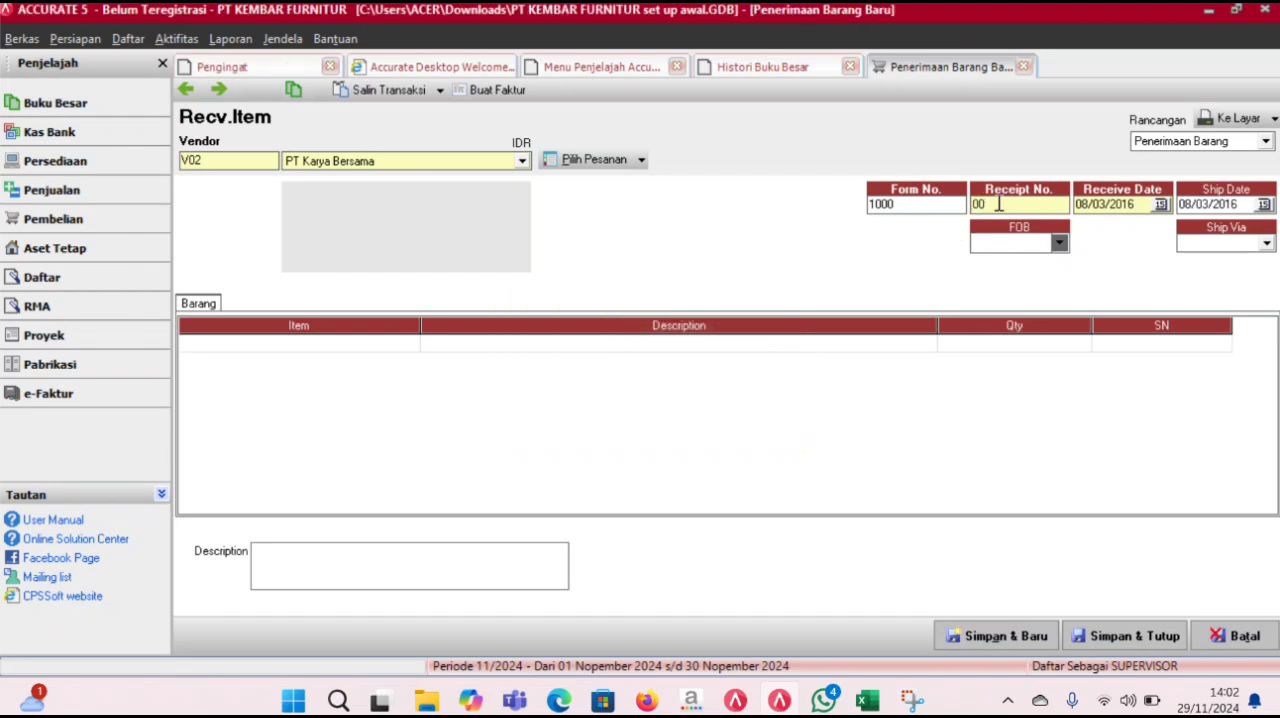
pyautogui.press('BackSpace')
pyautogui.write('0')
# - Load the items of purchase order PO/MAR/01 into the goods receipt
pyautogui.click(641, 159)
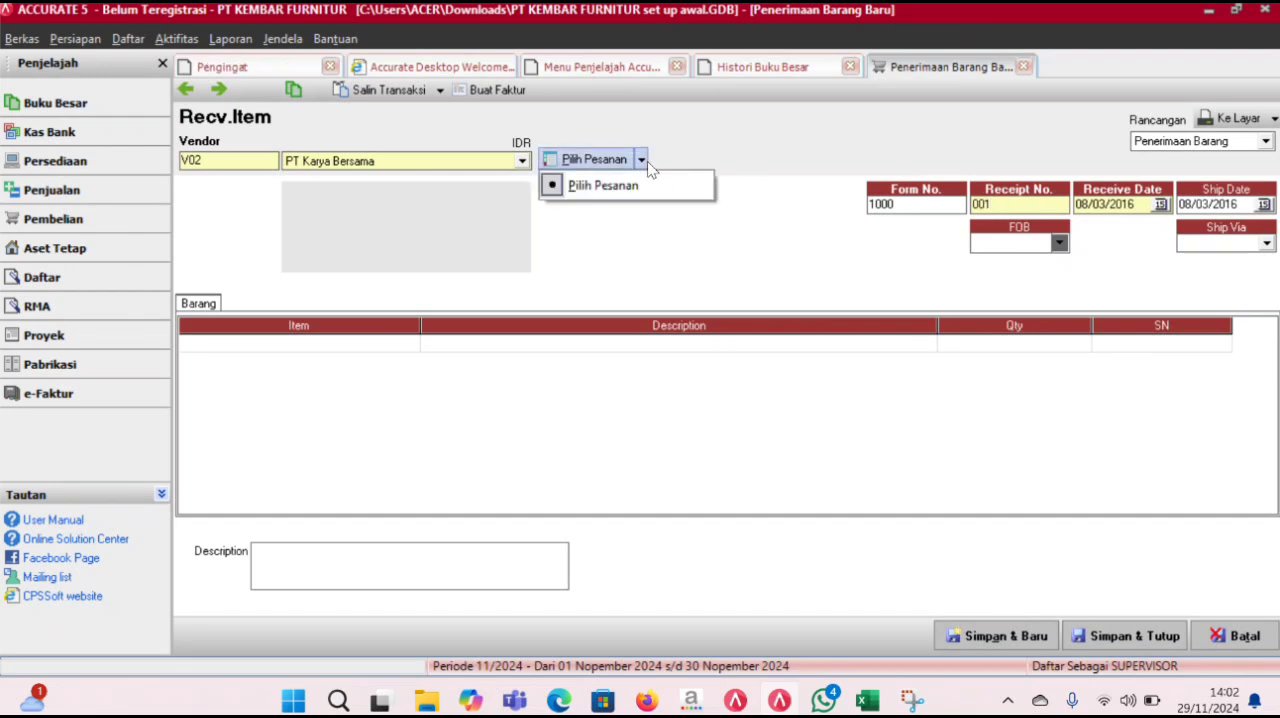
pyautogui.click(643, 183)
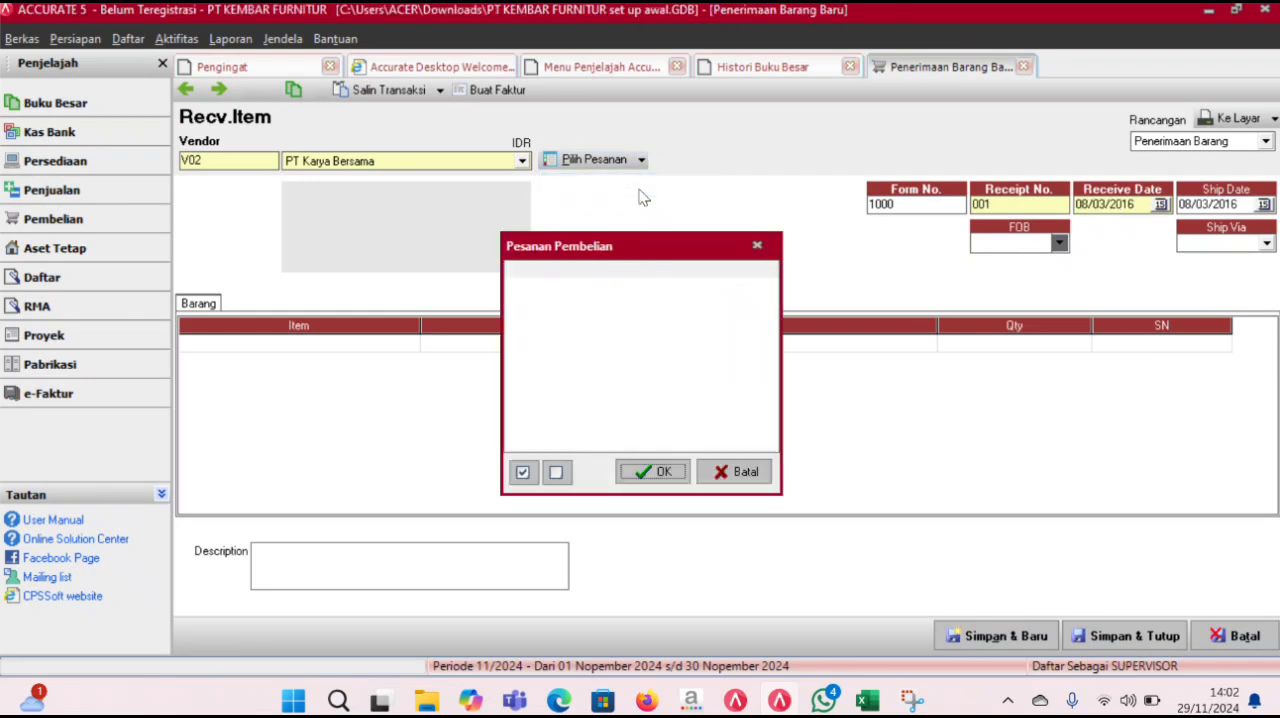
pyautogui.click(514, 290)
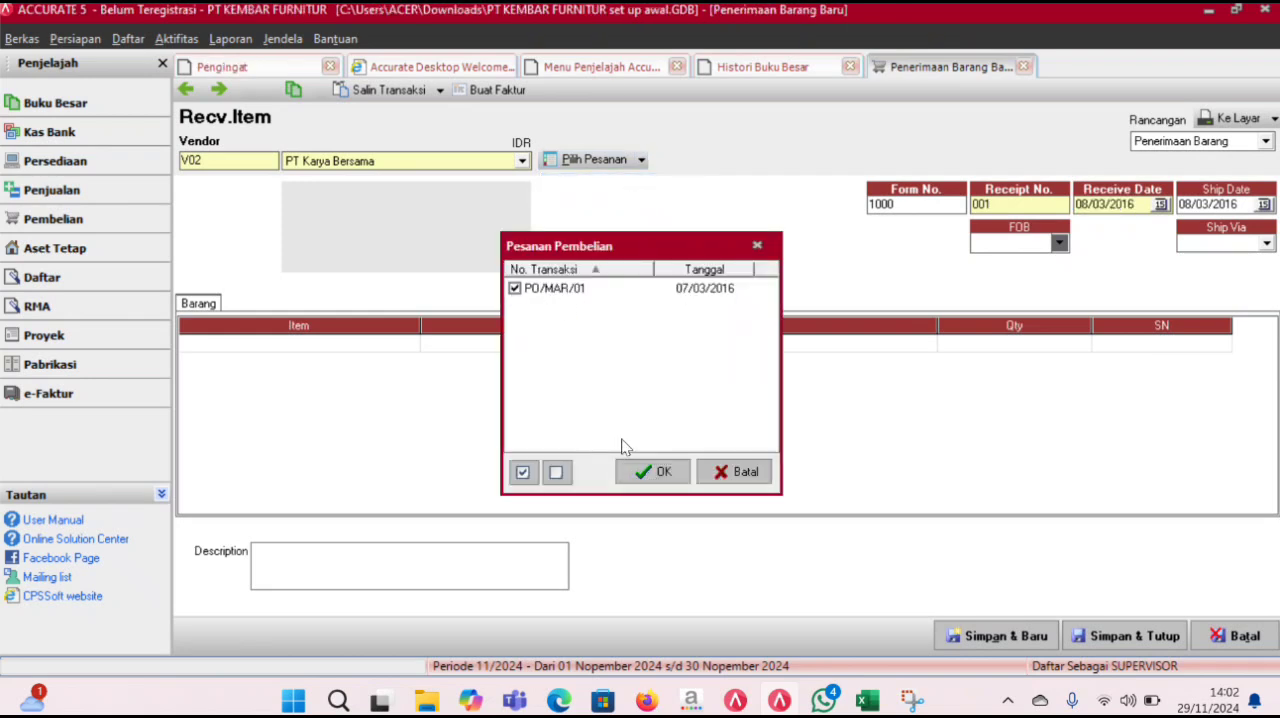
pyautogui.click(648, 472)
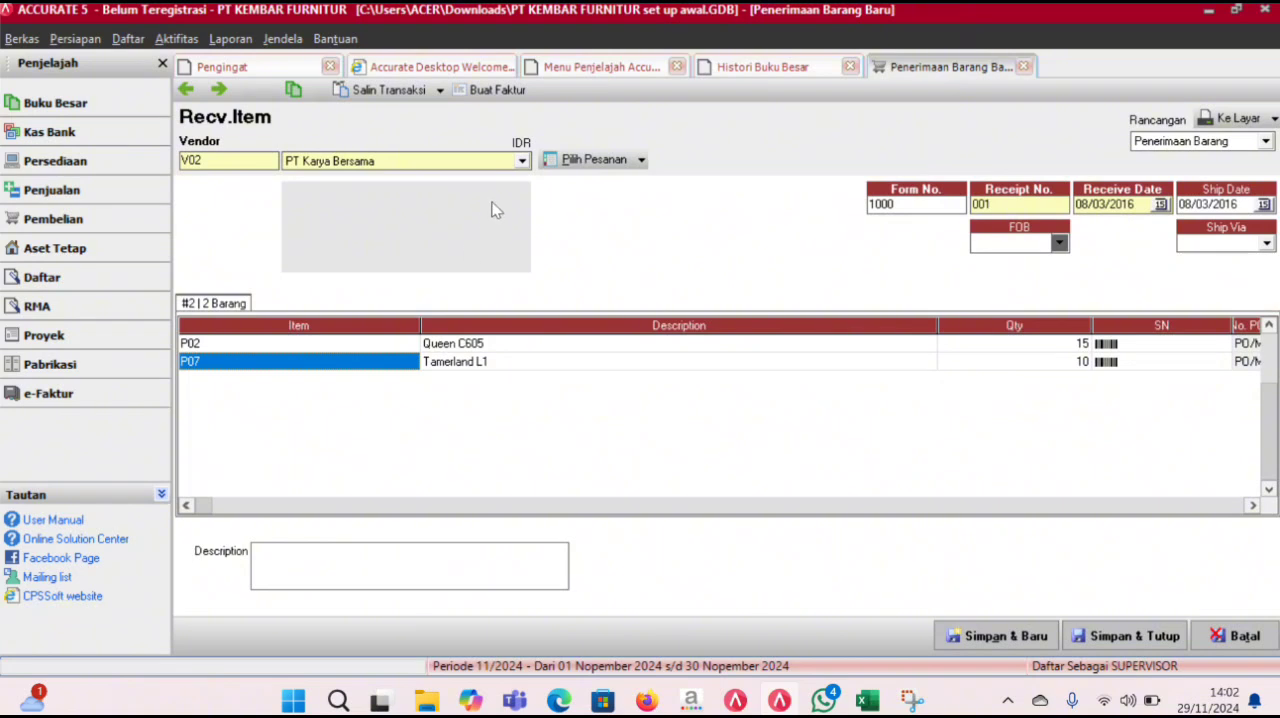
# - Try to create a purchase invoice from goods receipt 001
pyautogui.click(487, 94)
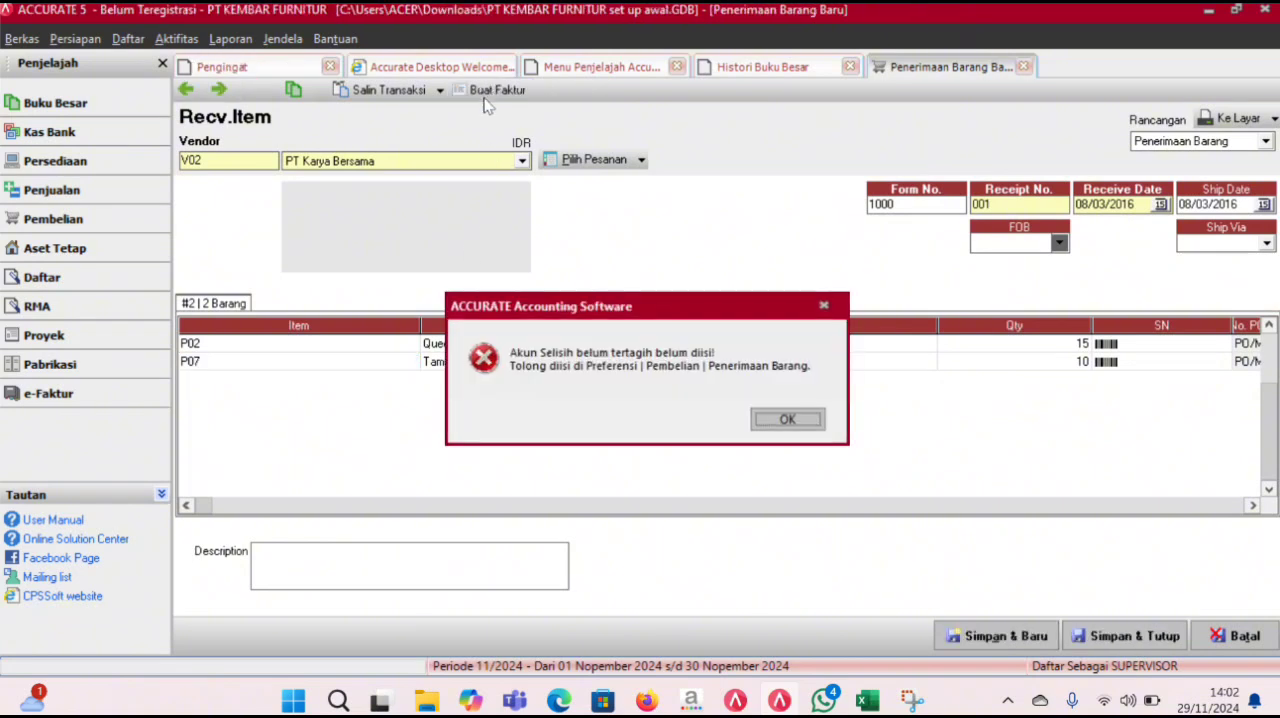
pyautogui.click(806, 420)
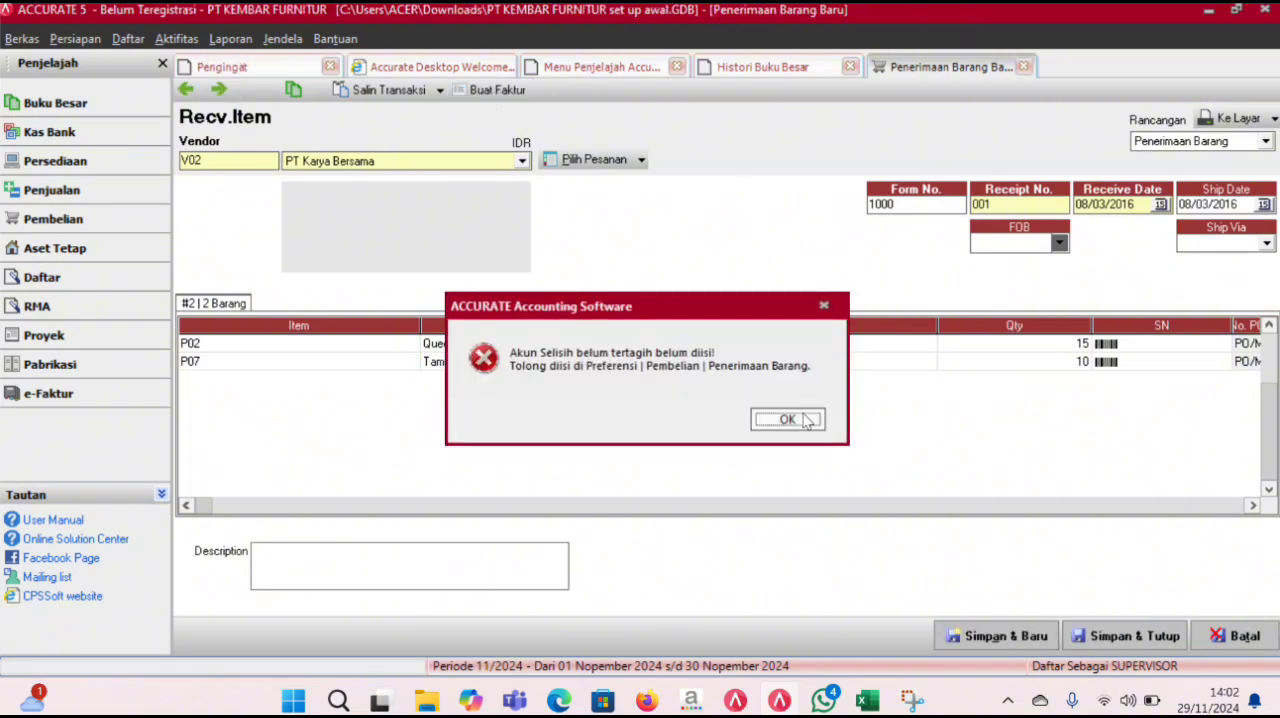
pyautogui.click(805, 420)
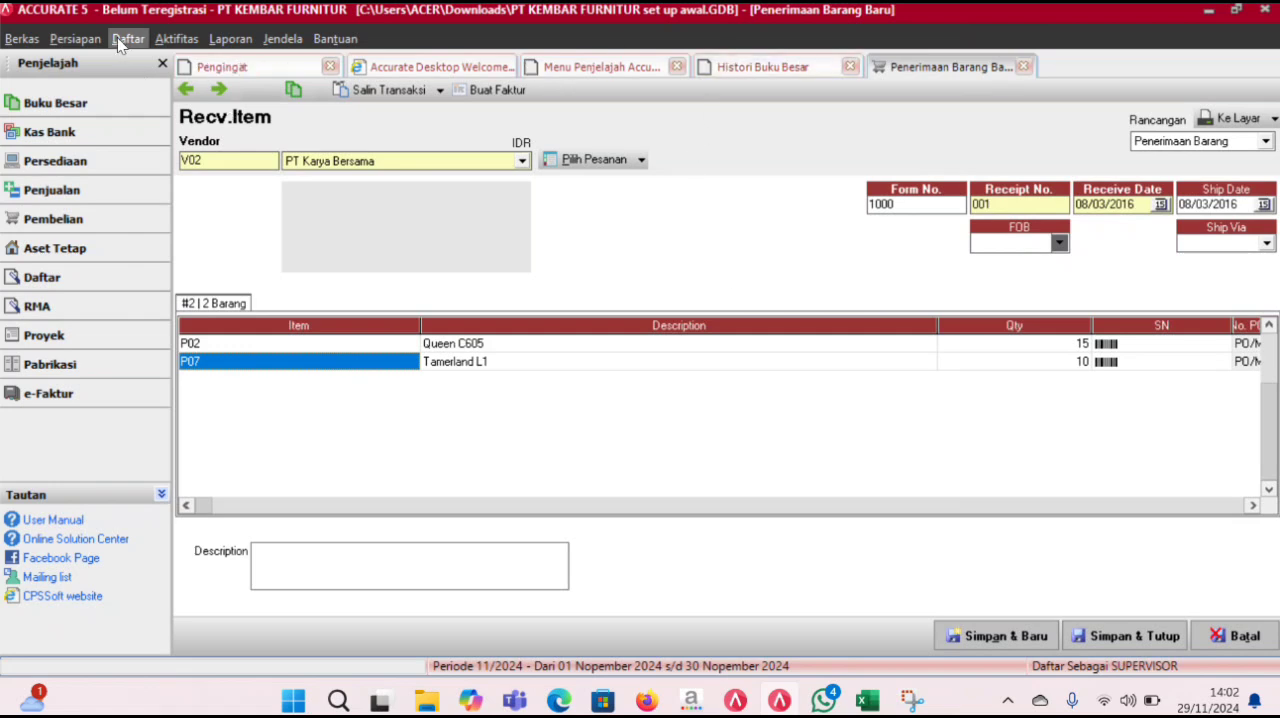
# - Start a new account for the Akun Selisih barang belum tertagih setting in the purchasing preferences
pyautogui.click(75, 38)
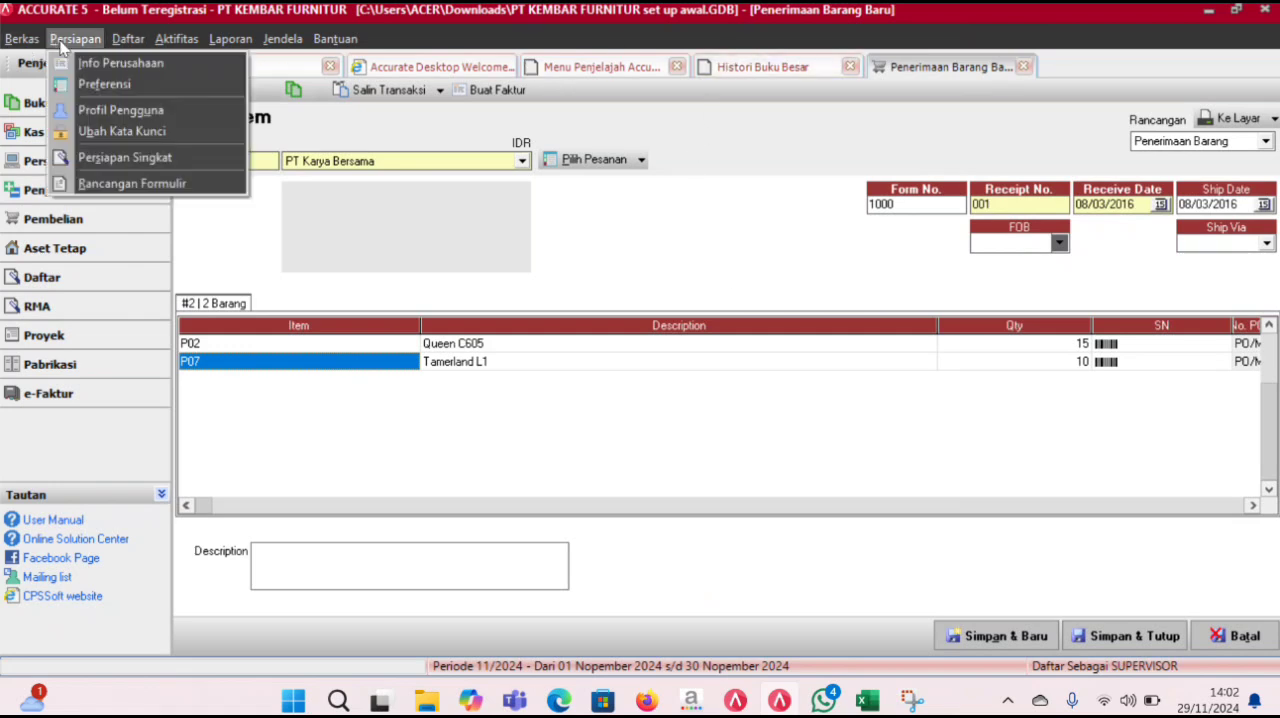
pyautogui.click(100, 86)
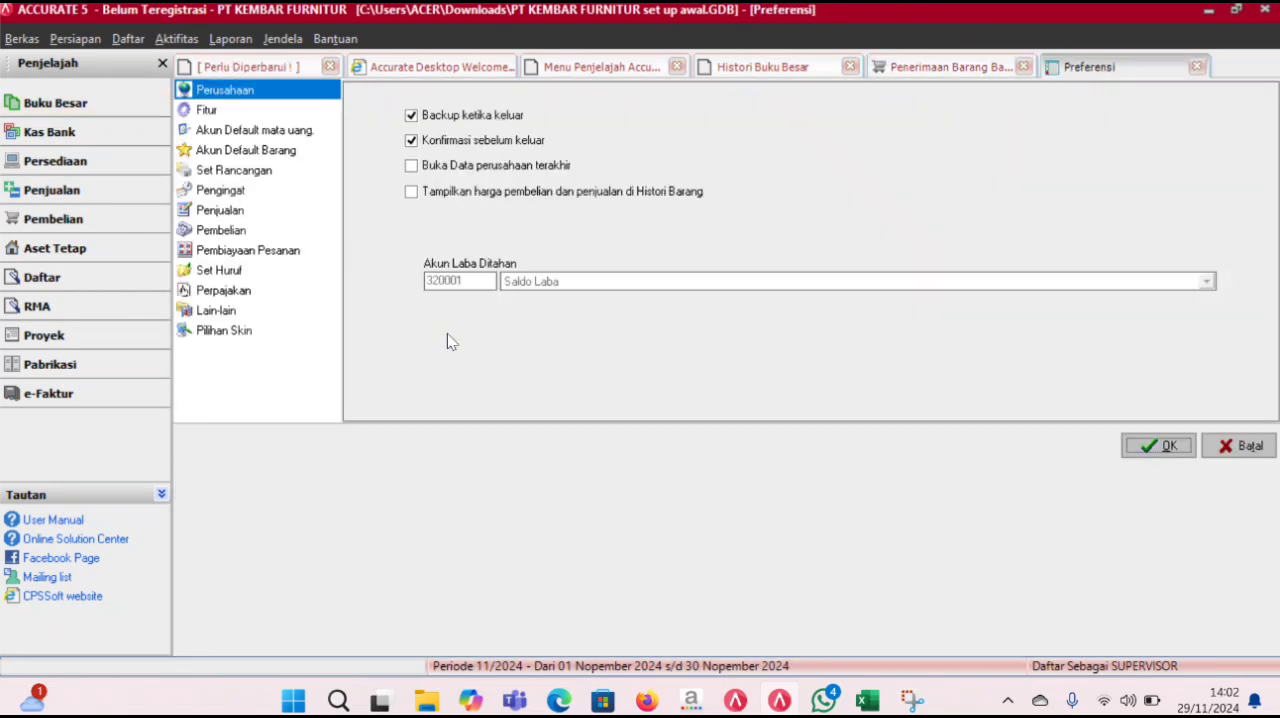
pyautogui.click(222, 231)
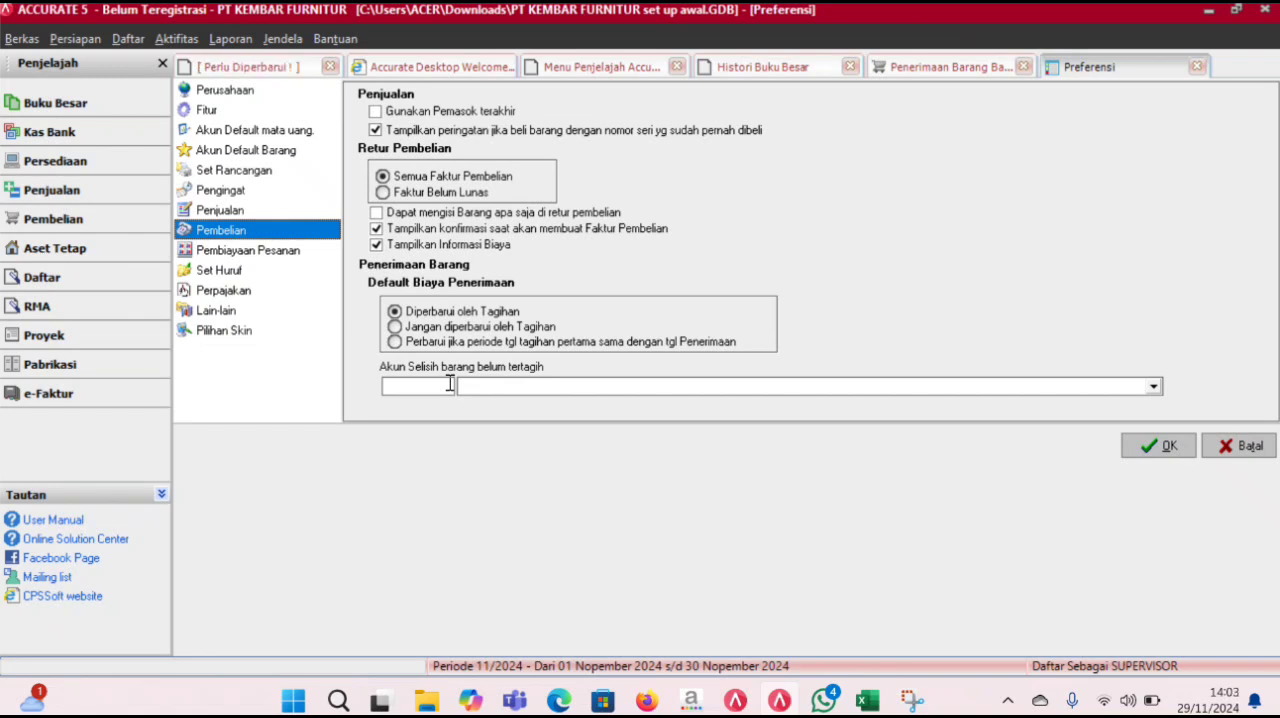
pyautogui.click(1145, 388)
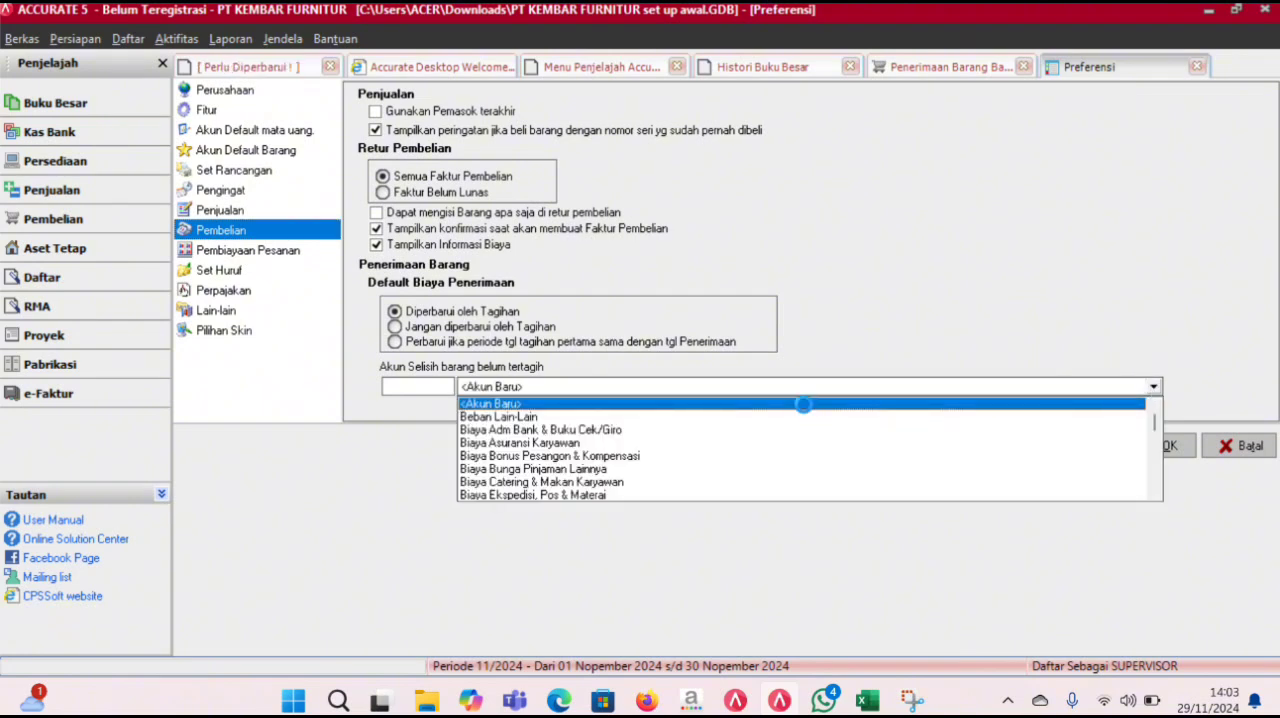
pyautogui.click(804, 404)
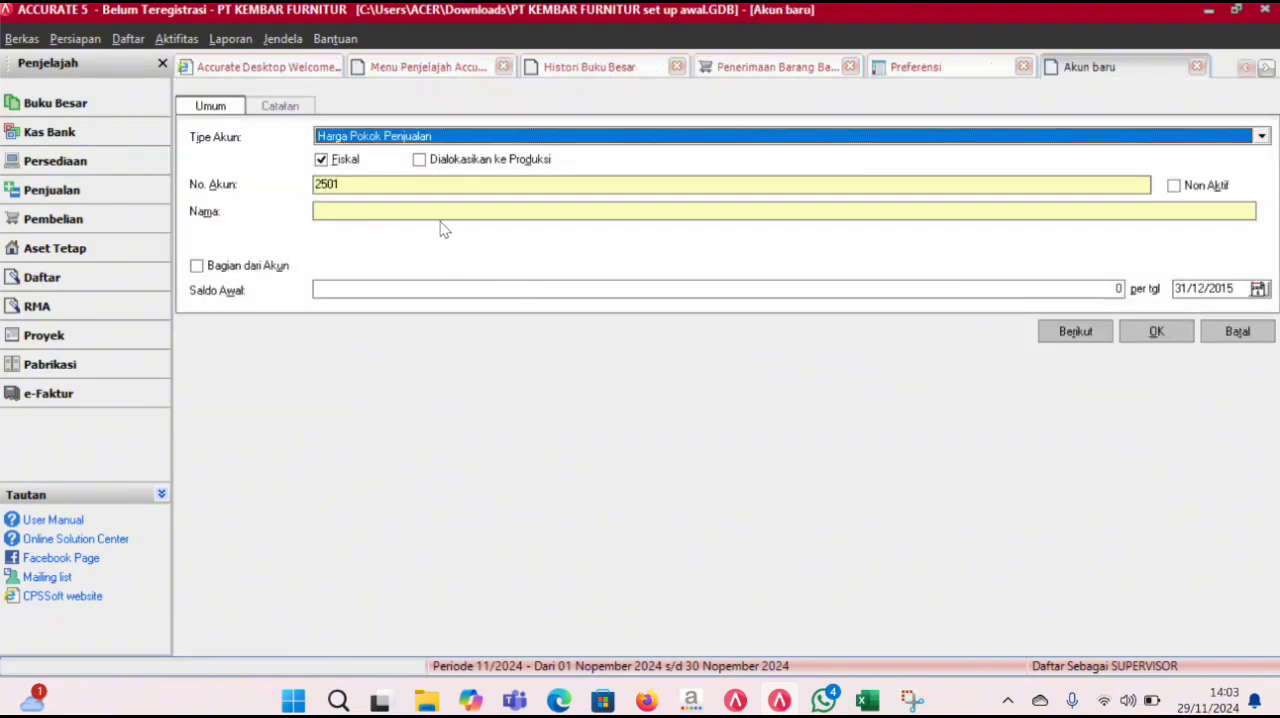
# - Create account 3800 named Akun Temporer Pembelian Belum Tertagih as the uninvoiced-goods difference account, and save the preferences
pyautogui.click(373, 210)
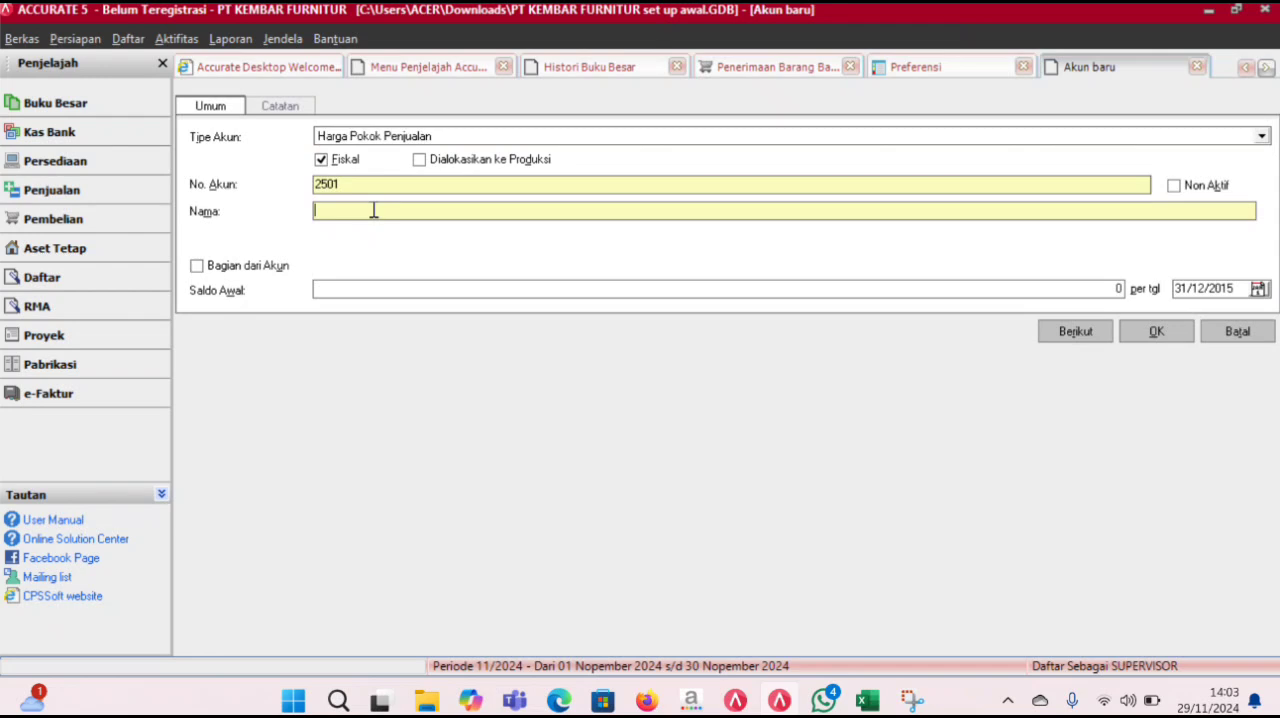
pyautogui.moveTo(356, 187); pyautogui.dragTo(278, 191)
pyautogui.write('3800')
pyautogui.press('capslock')
pyautogui.write('n Temporer Pembelian Belum Tertagih')
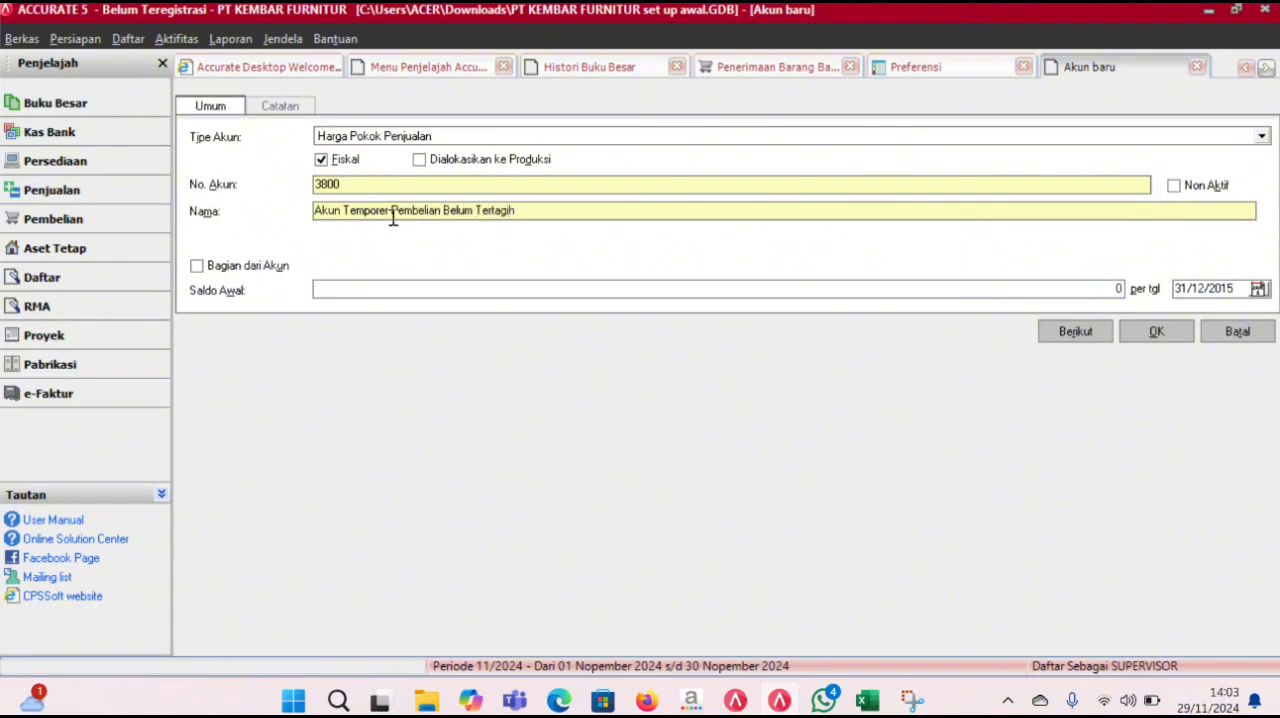
pyautogui.click(1131, 332)
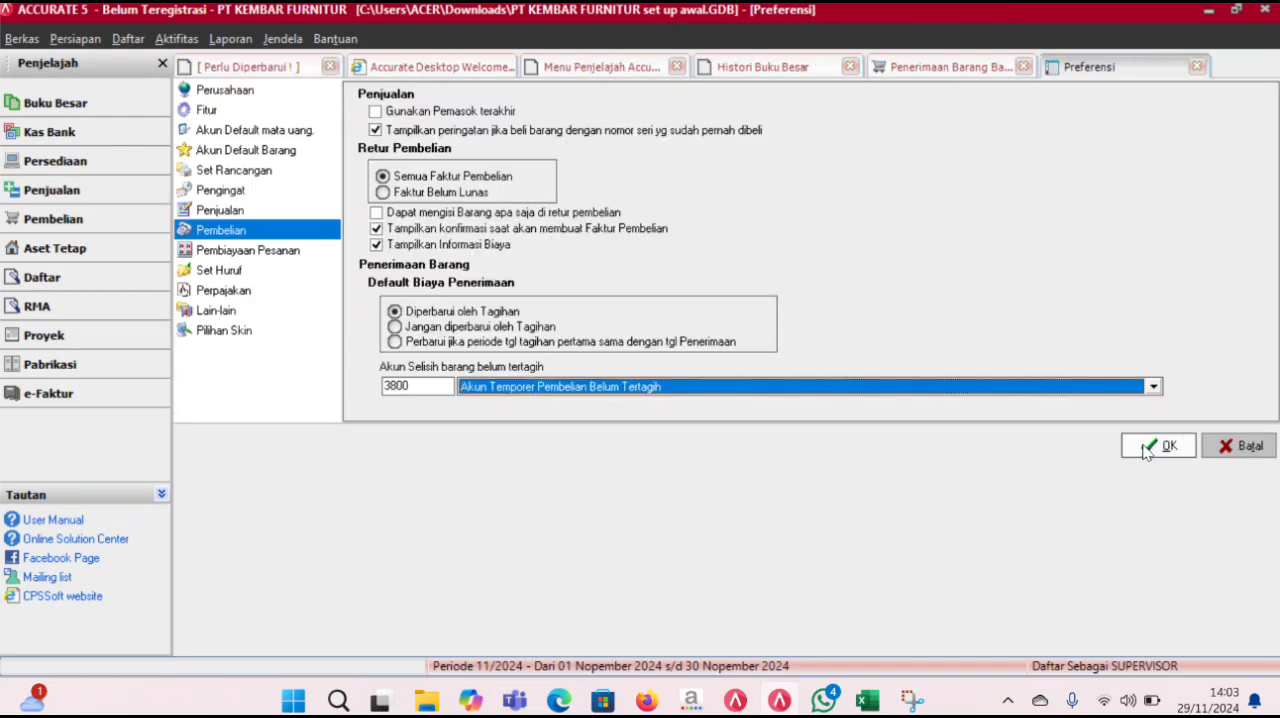
pyautogui.click(1147, 451)
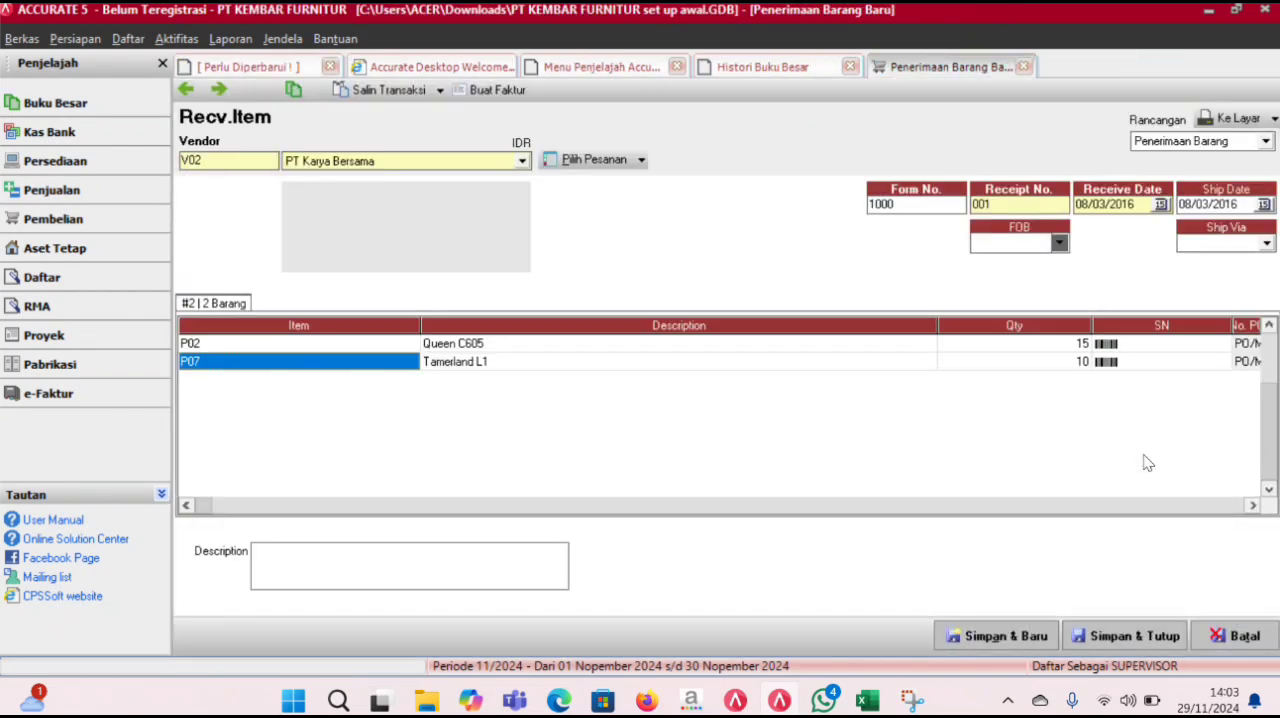
# - Create a purchase invoice from goods receipt 001 with an invoice date of 08/03/2016
pyautogui.click(497, 90)
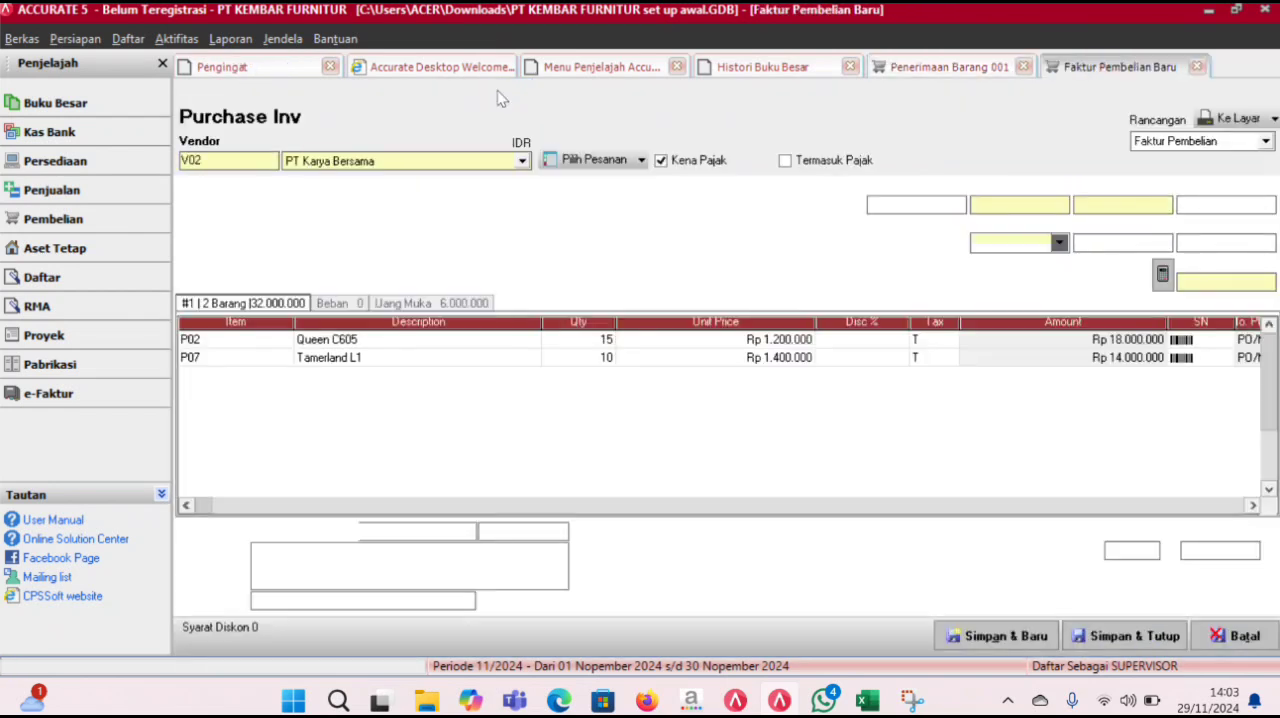
pyautogui.click(1131, 205)
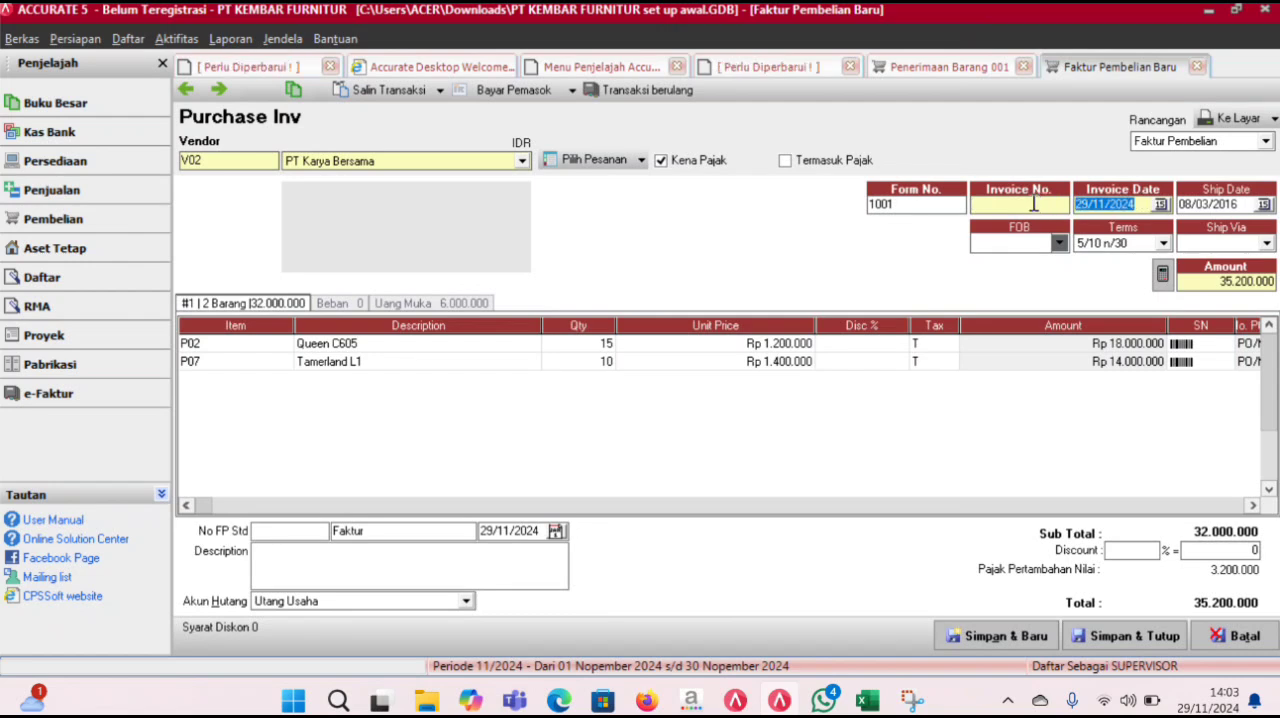
pyautogui.write('08/03/2016')
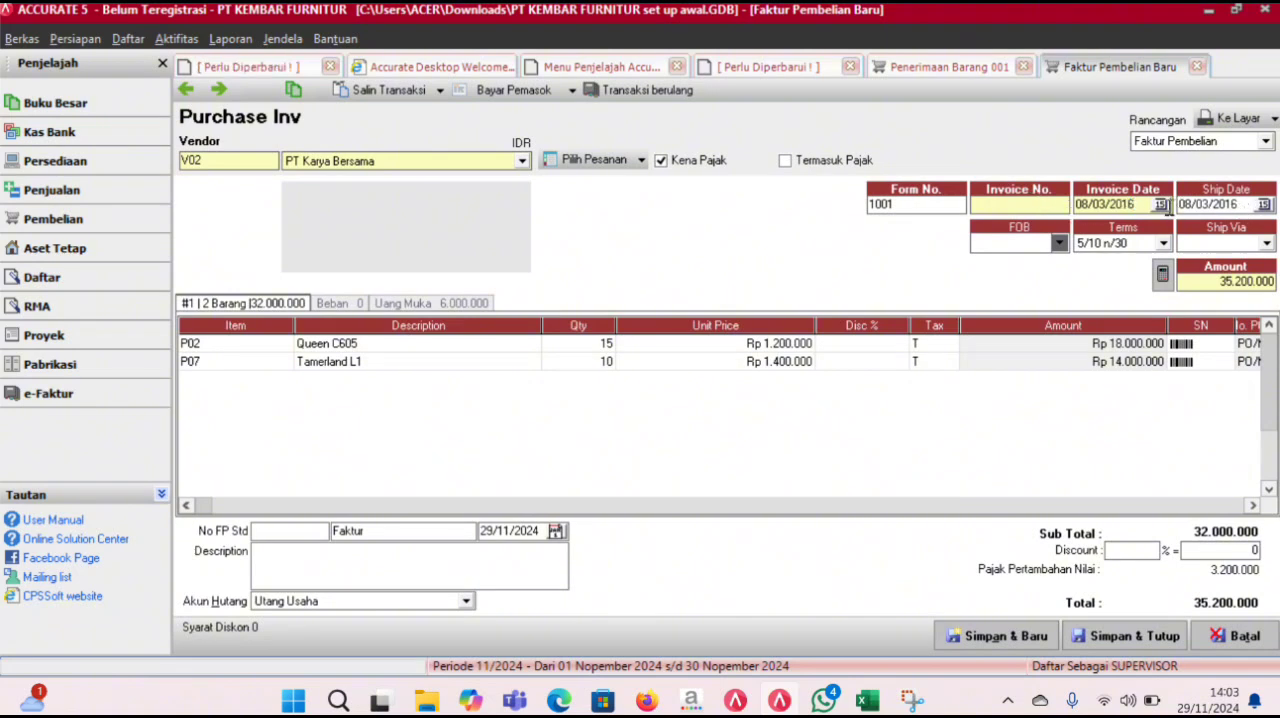
pyautogui.click(901, 344)
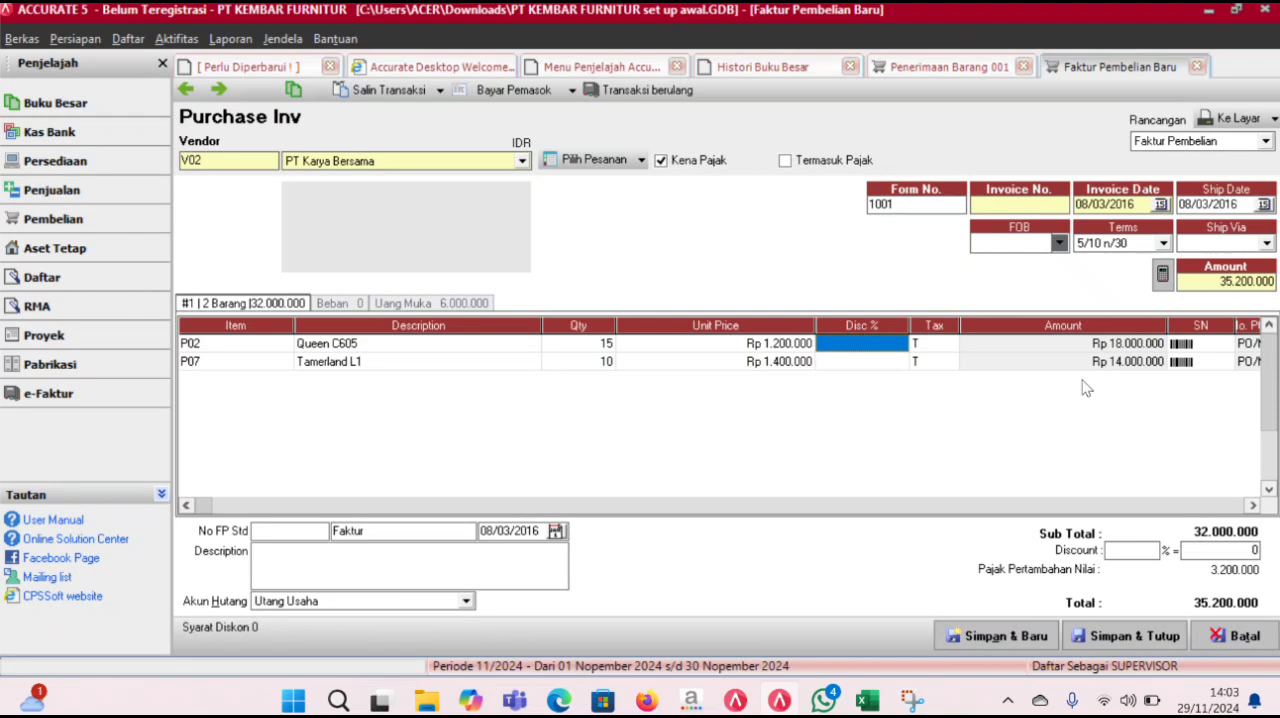
# - Number the purchase invoice FB/MAR/01, and save and close both the invoice and goods receipt 001
pyautogui.click(1040, 204)
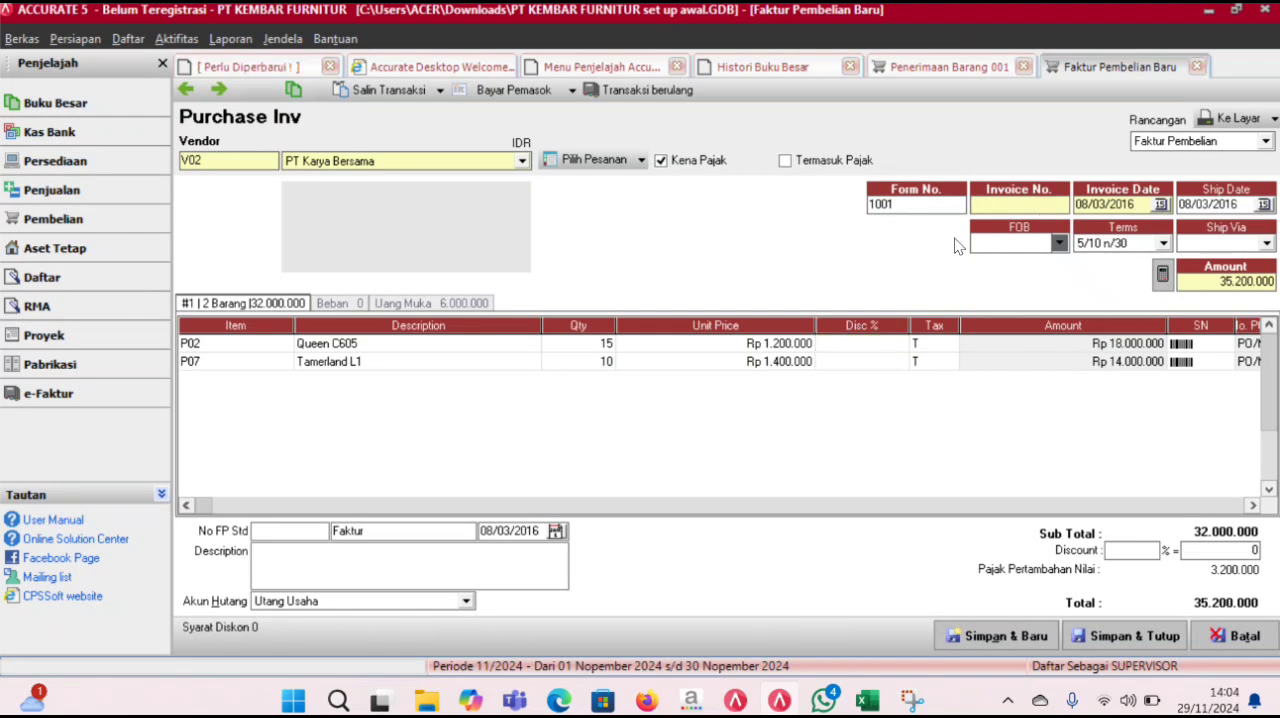
pyautogui.press('capslock')
pyautogui.write('FB/MAR/01')
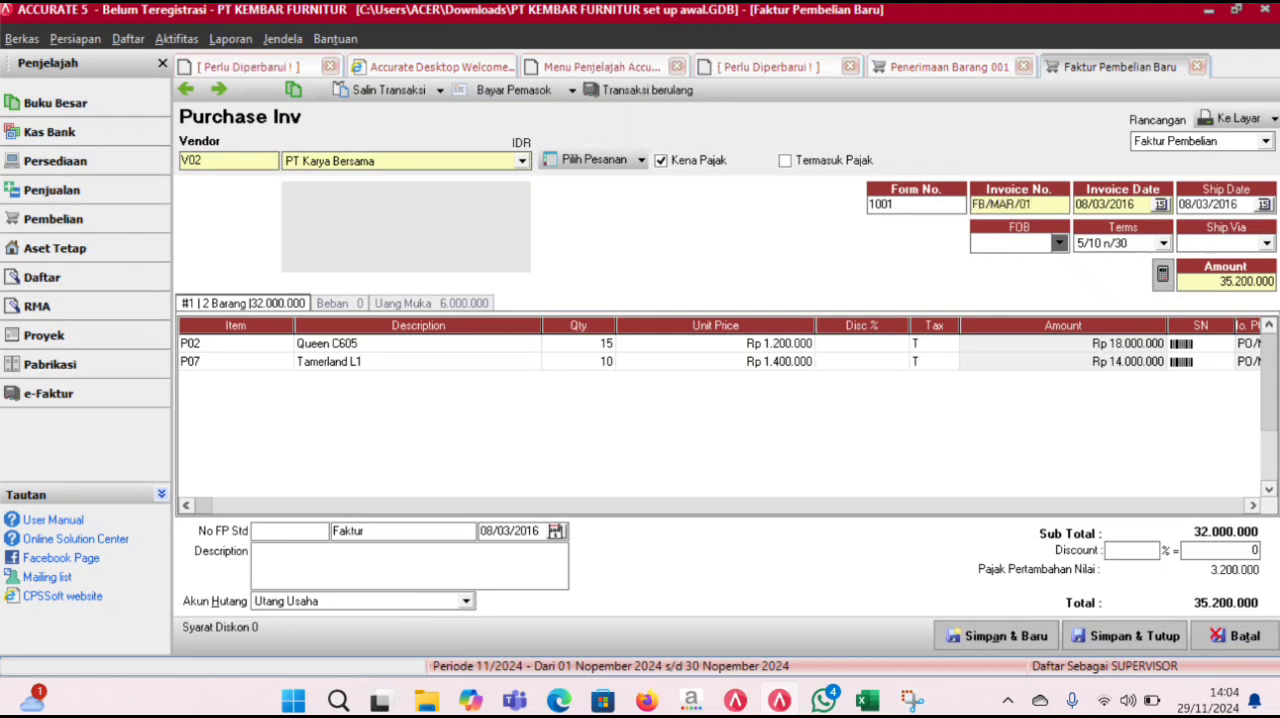
pyautogui.click(1164, 642)
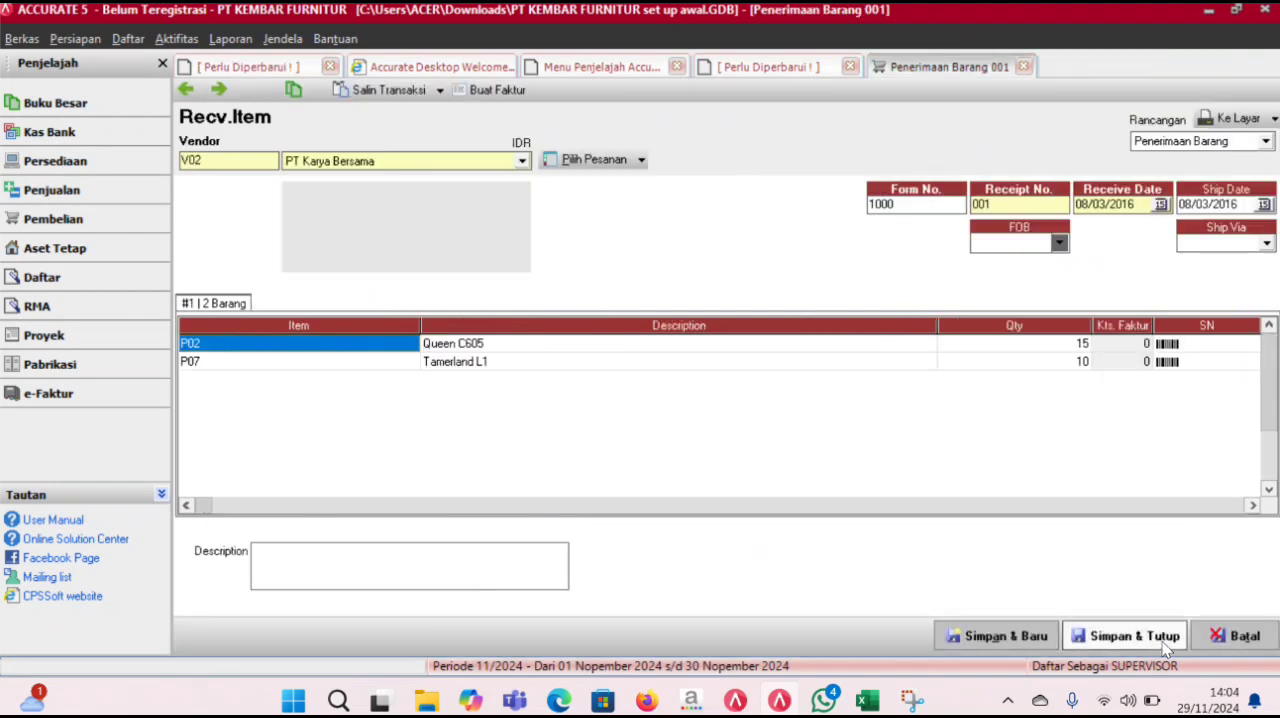
pyautogui.click(1166, 645)
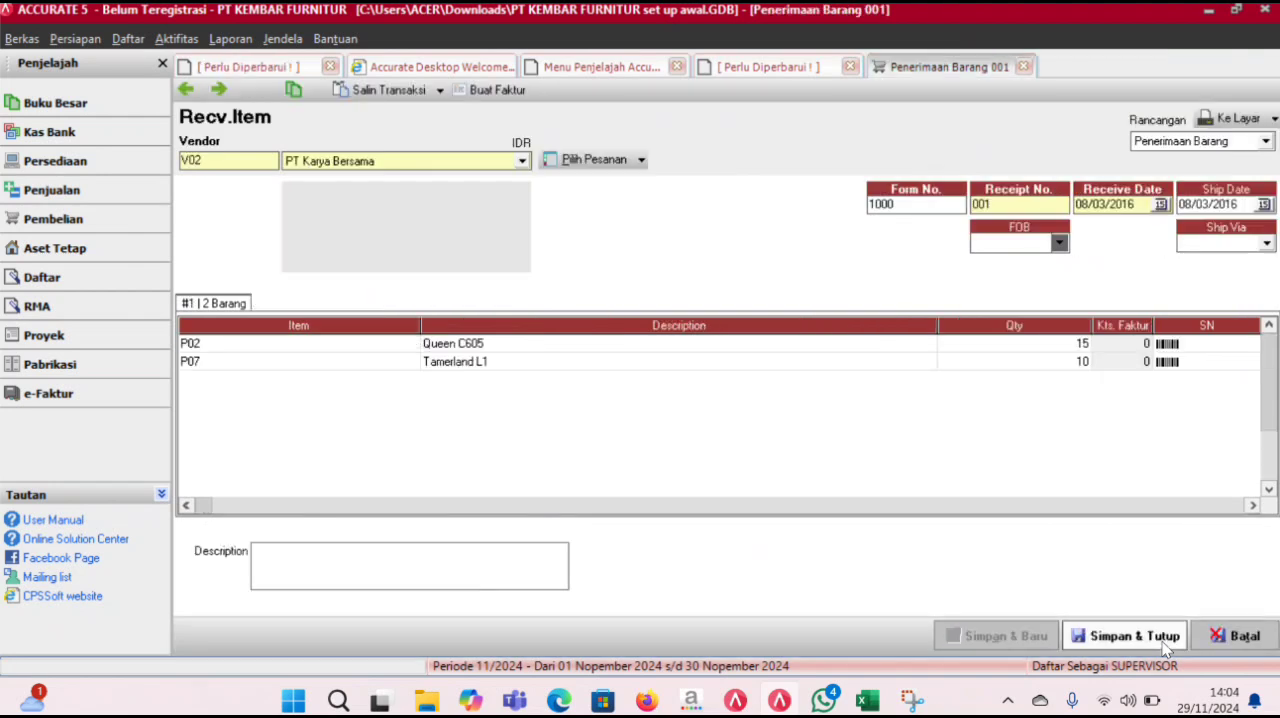
# - Refresh the general ledger history to review the entries for goods receipt 001 and invoice FB/MAR/01
pyautogui.click(805, 67)
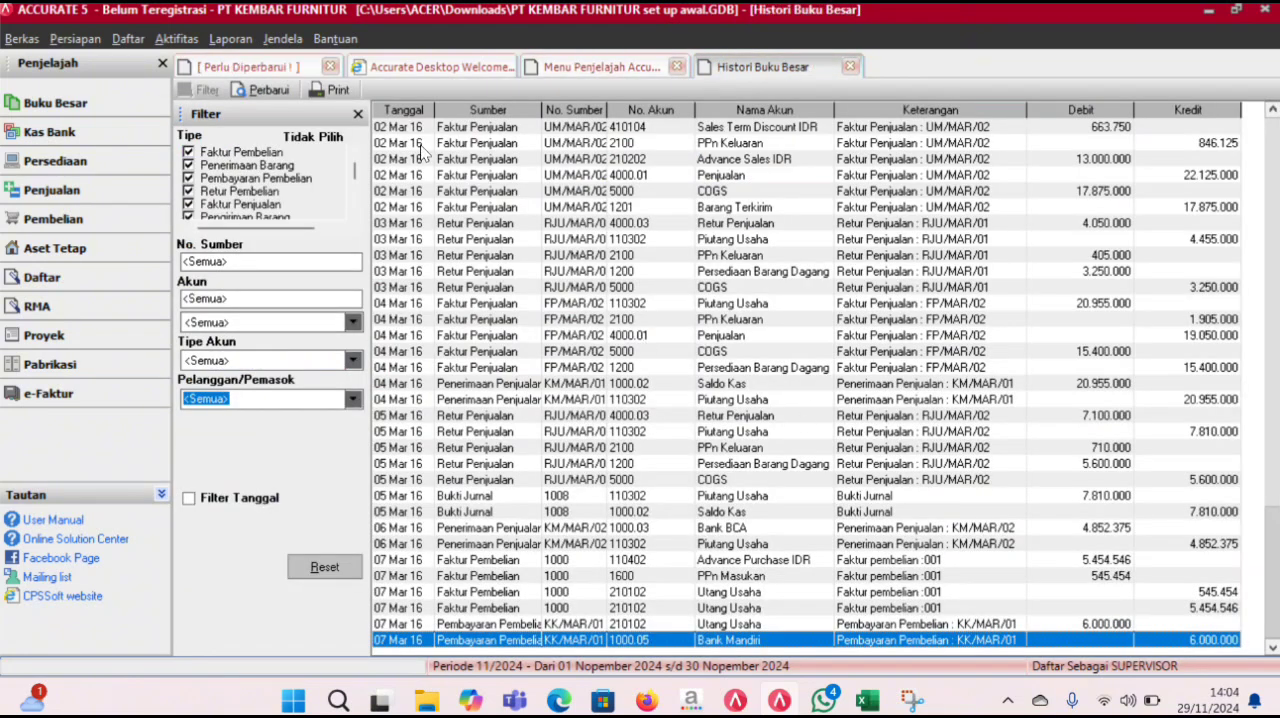
pyautogui.click(268, 90)
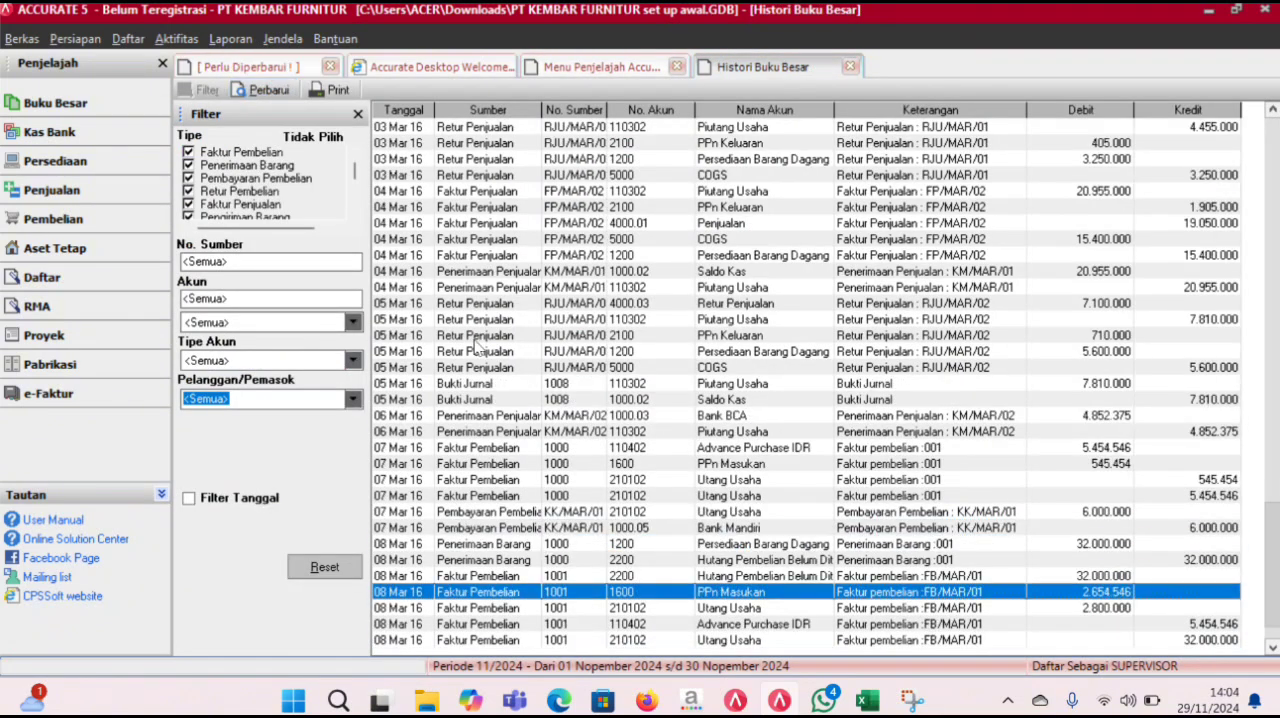
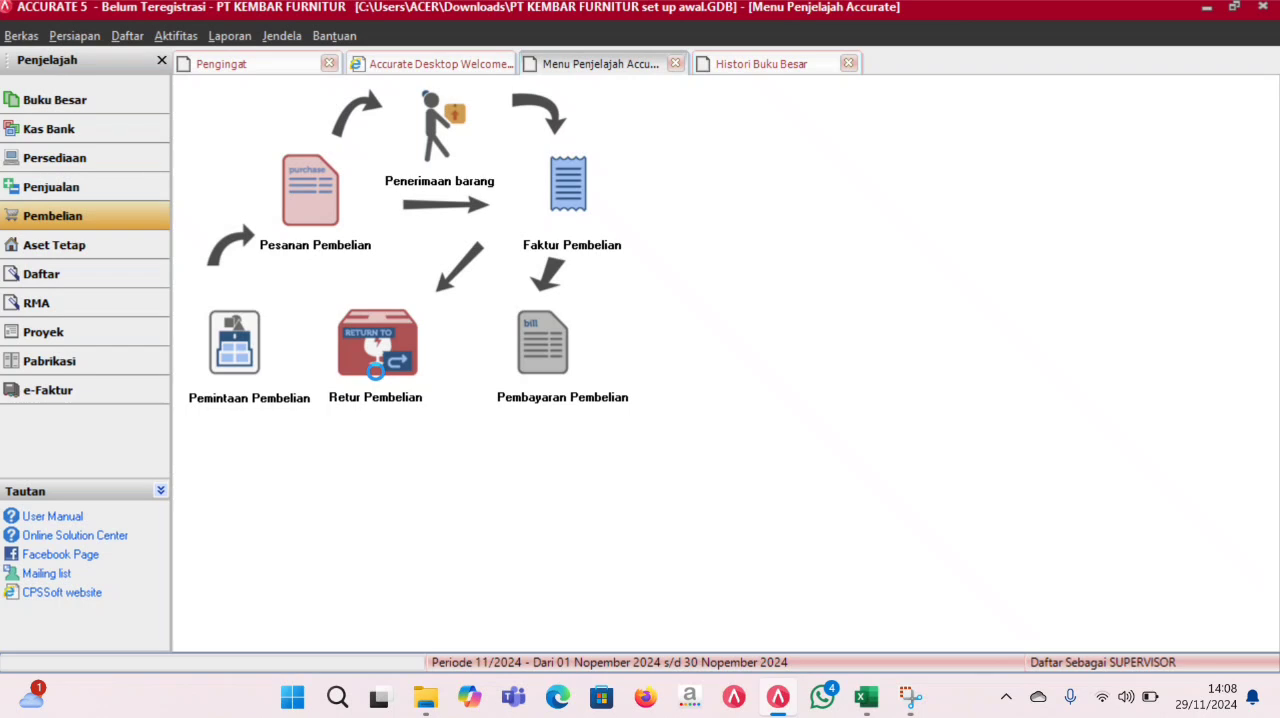
# - Start a purchase return to vendor PT Karya Bersama with return number RBU/MAR/01 and a date of 09/03/2016
pyautogui.click(375, 370)
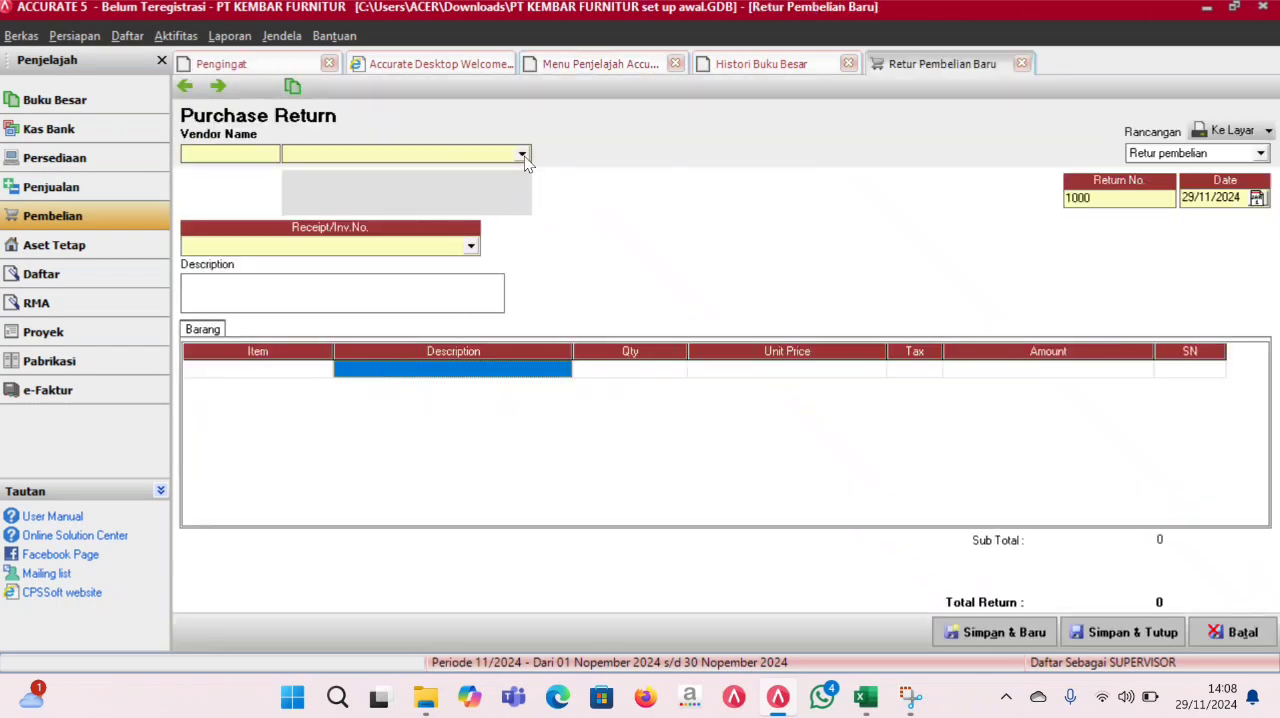
pyautogui.click(523, 156)
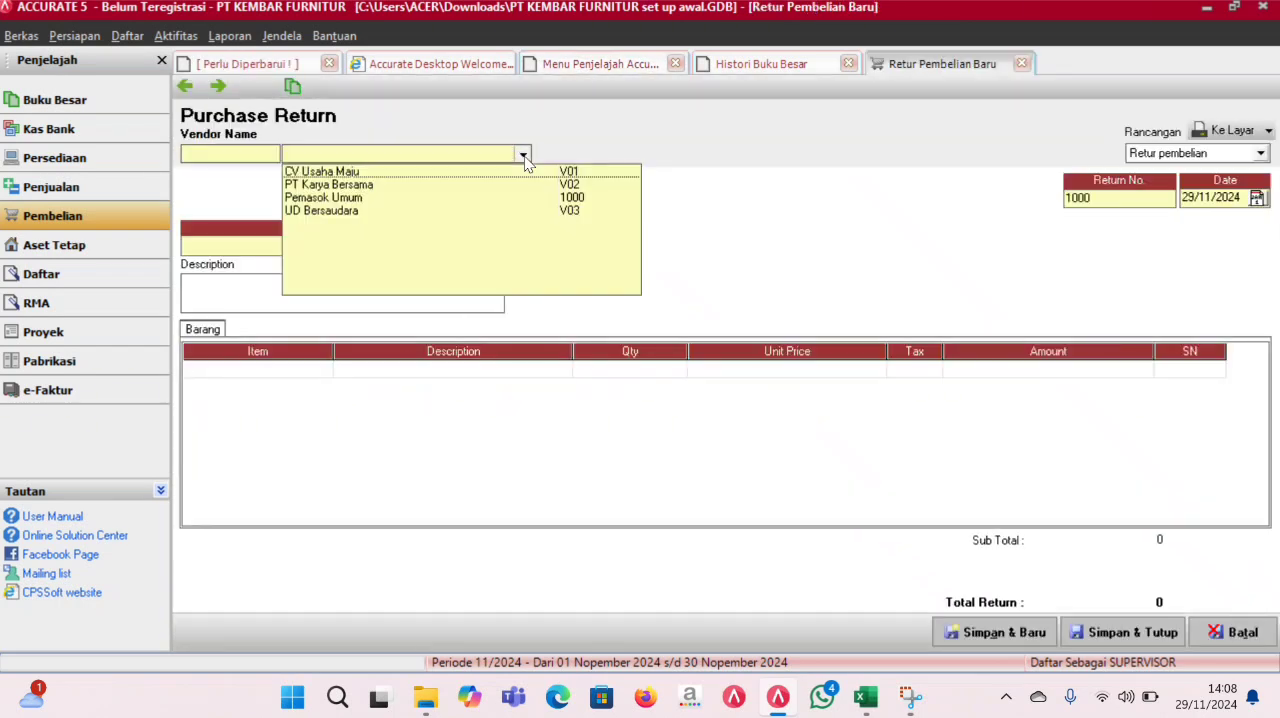
pyautogui.click(364, 190)
pyautogui.moveTo(1135, 199); pyautogui.dragTo(980, 200)
pyautogui.write('RBU')
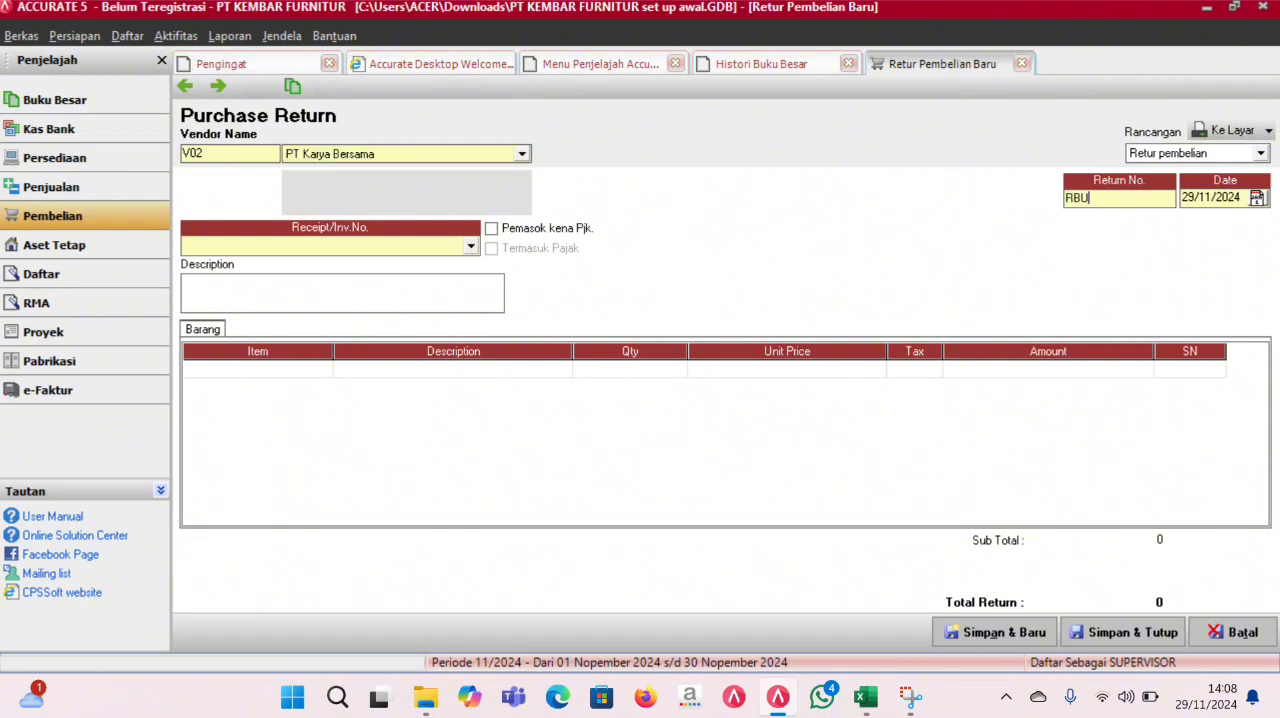
pyautogui.write('/MAR/01')
pyautogui.click(1239, 197)
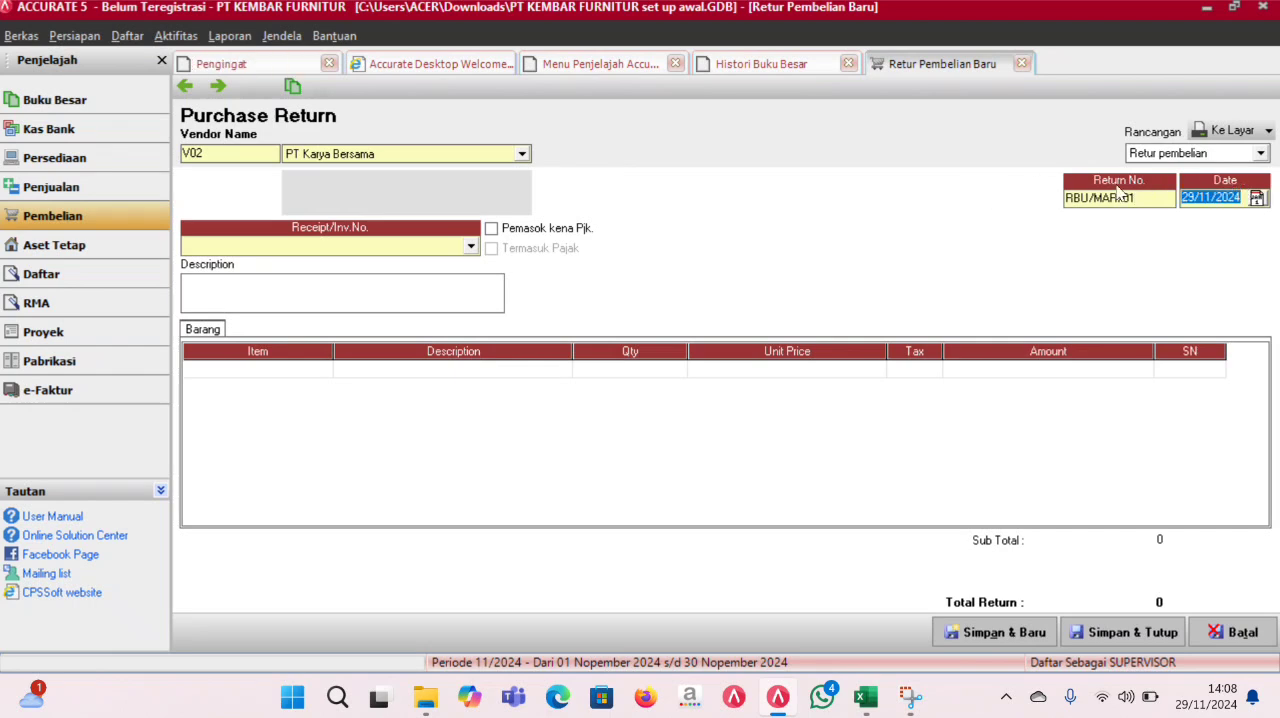
pyautogui.write('9/0')
pyautogui.write('3/')
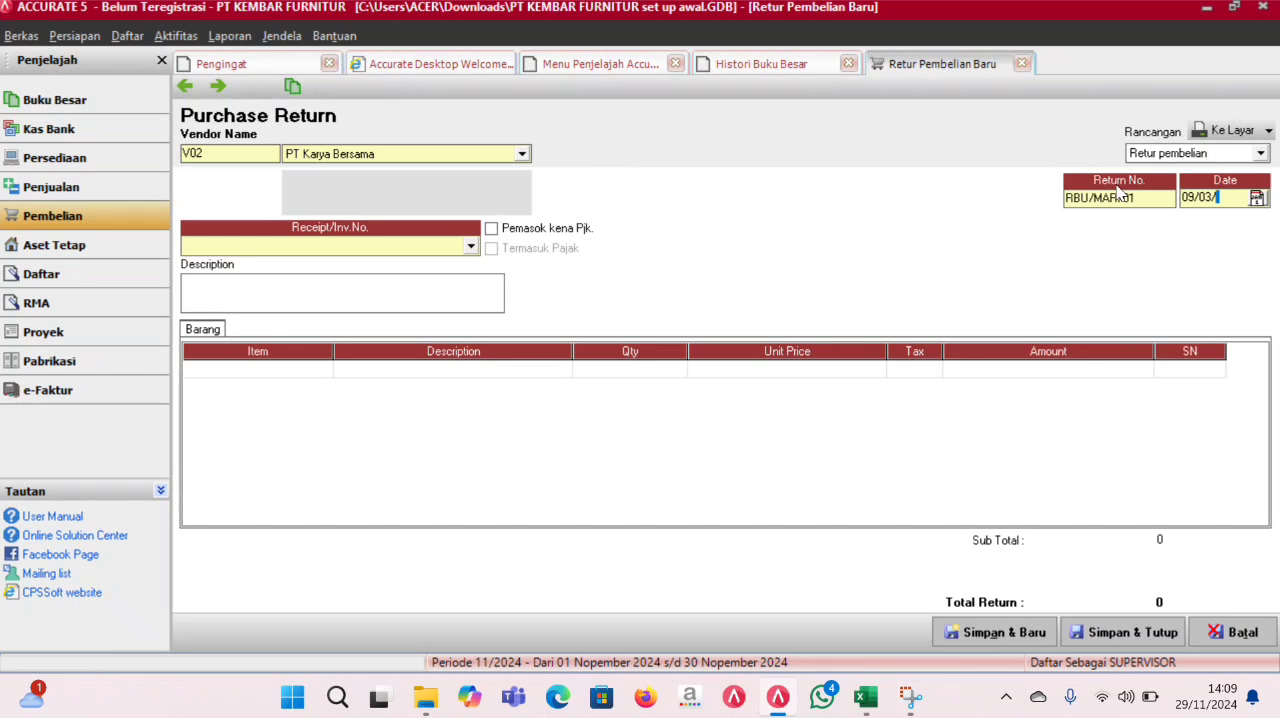
pyautogui.write('2016')
# - Link the purchase return to invoice FB/MAR/01
pyautogui.click(559, 372)
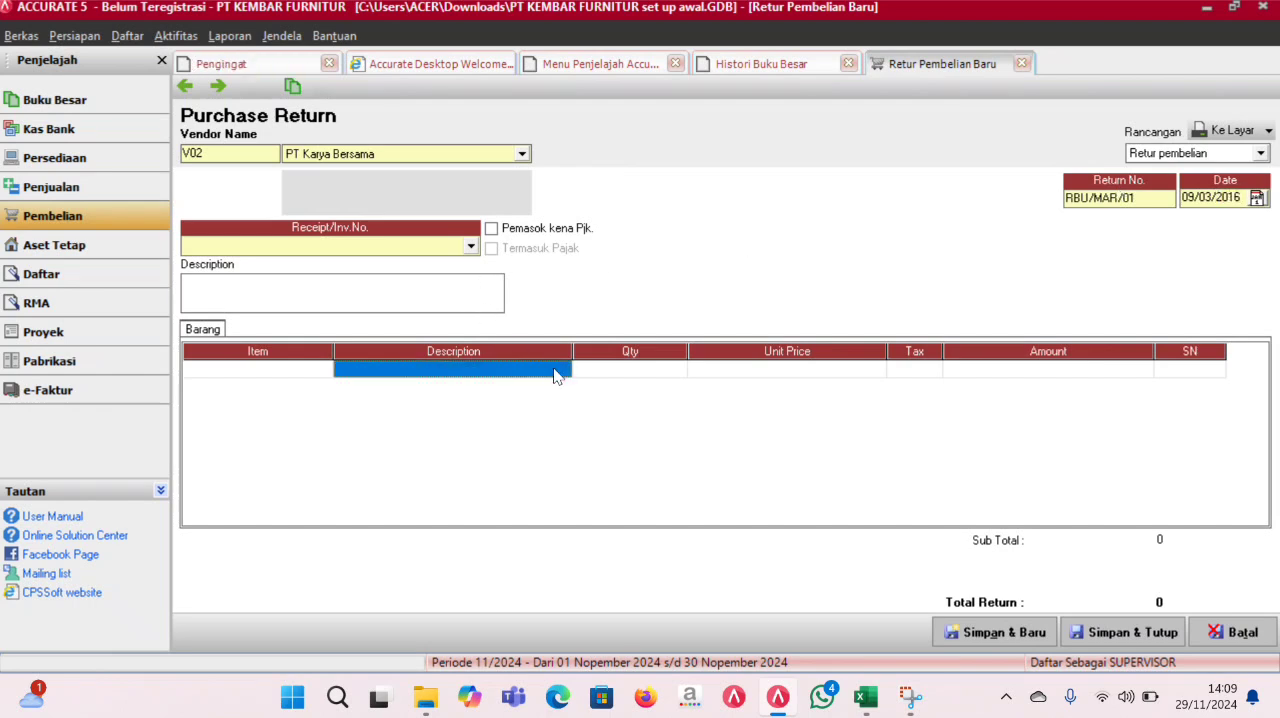
pyautogui.click(712, 414)
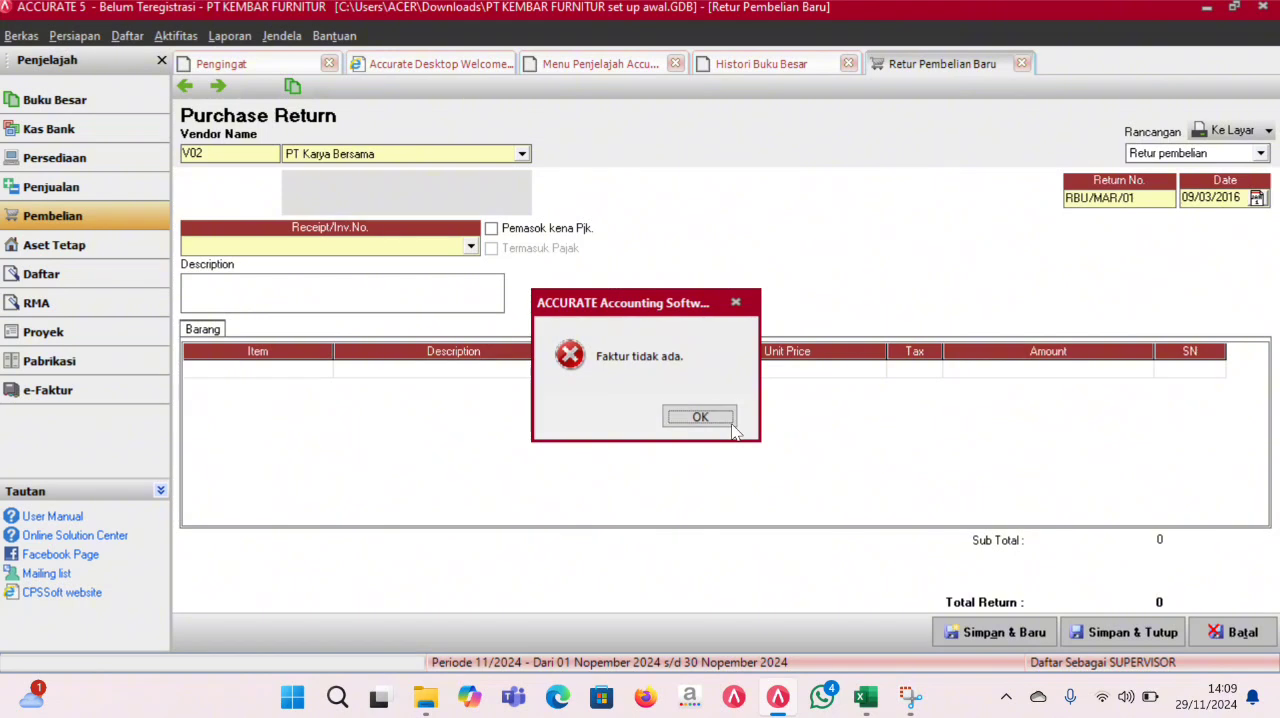
pyautogui.click(470, 246)
pyautogui.click(460, 264)
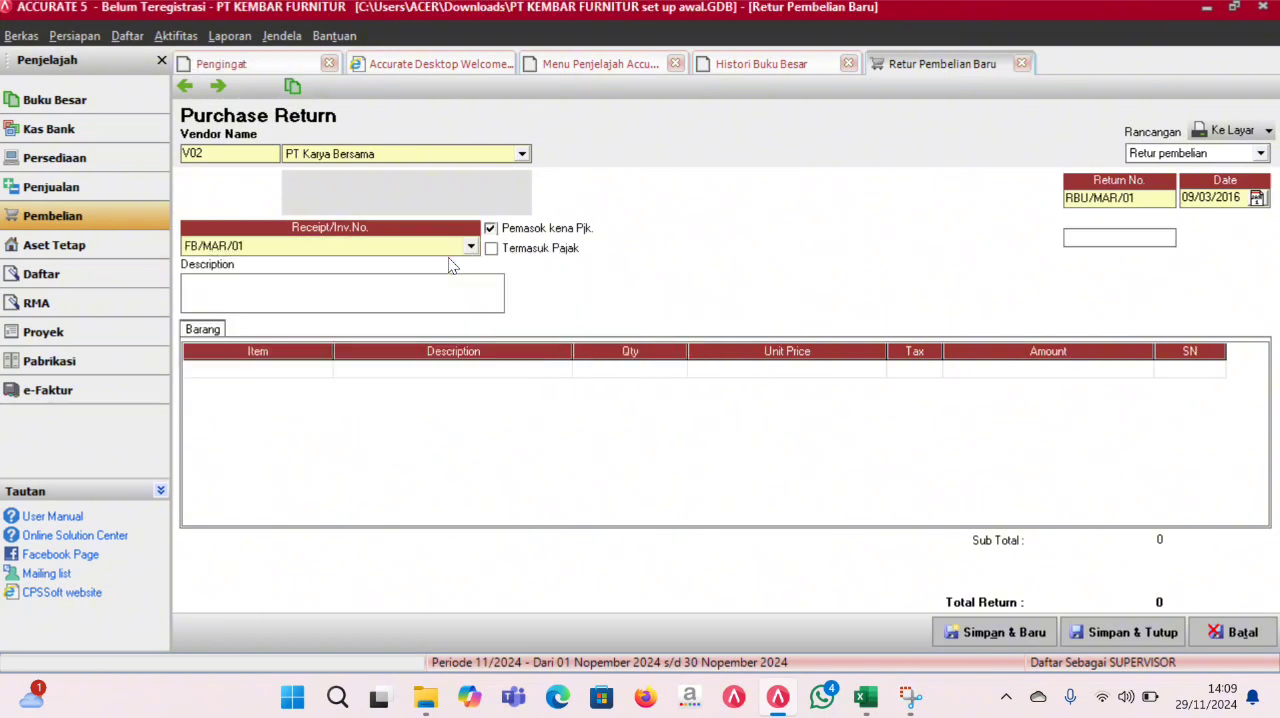
# - Add Queen C605 to the return with a quantity of 3, declining to return all of the goods
pyautogui.click(465, 366)
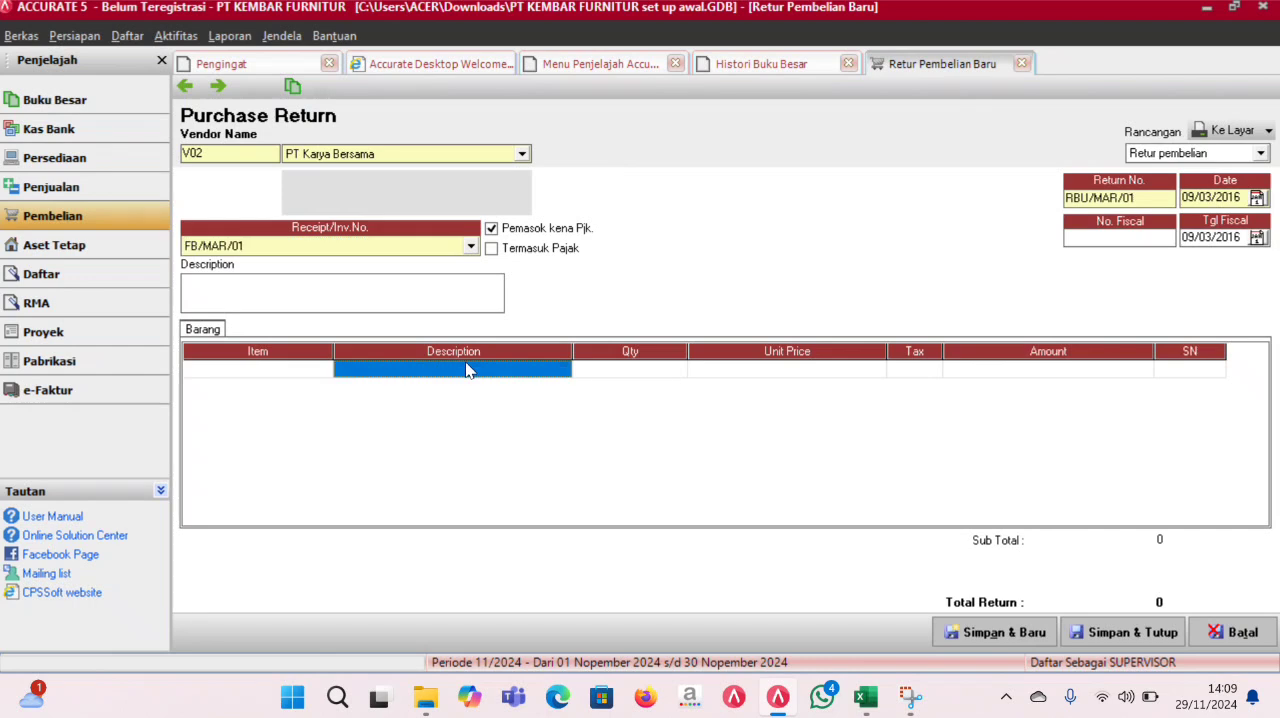
pyautogui.click(491, 378)
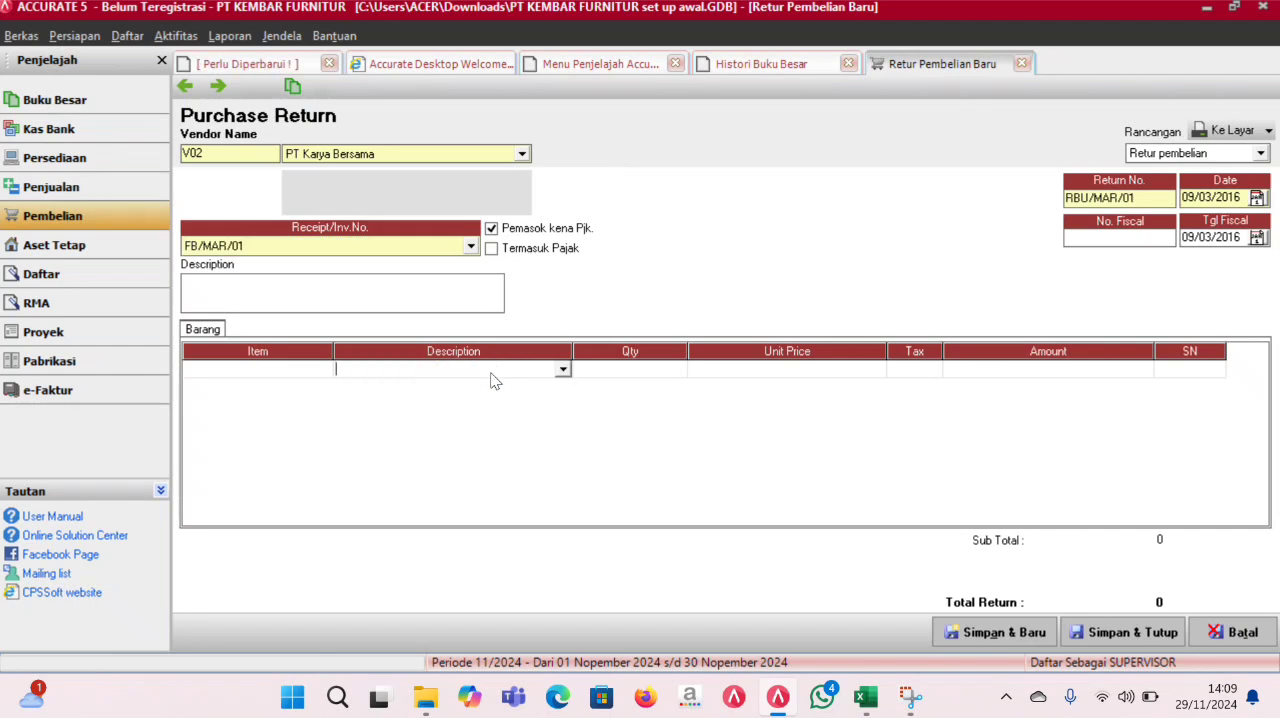
pyautogui.click(562, 372)
pyautogui.click(443, 389)
pyautogui.click(680, 399)
pyautogui.click(628, 372)
pyautogui.write('3')
pyautogui.press('Return')
pyautogui.press('Return')
# - Add Tamerland L1 as the second return line with a quantity of 2, declining to return all of the goods
pyautogui.click(555, 391)
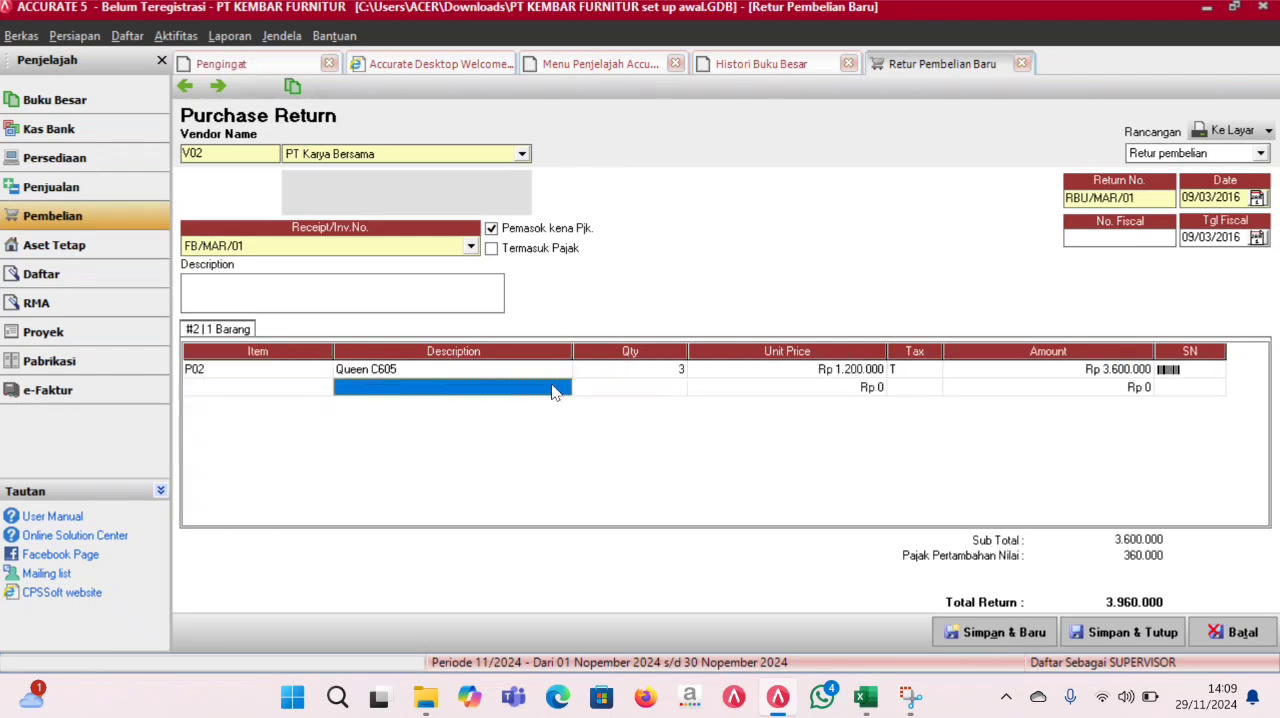
pyautogui.click(560, 388)
pyautogui.click(563, 388)
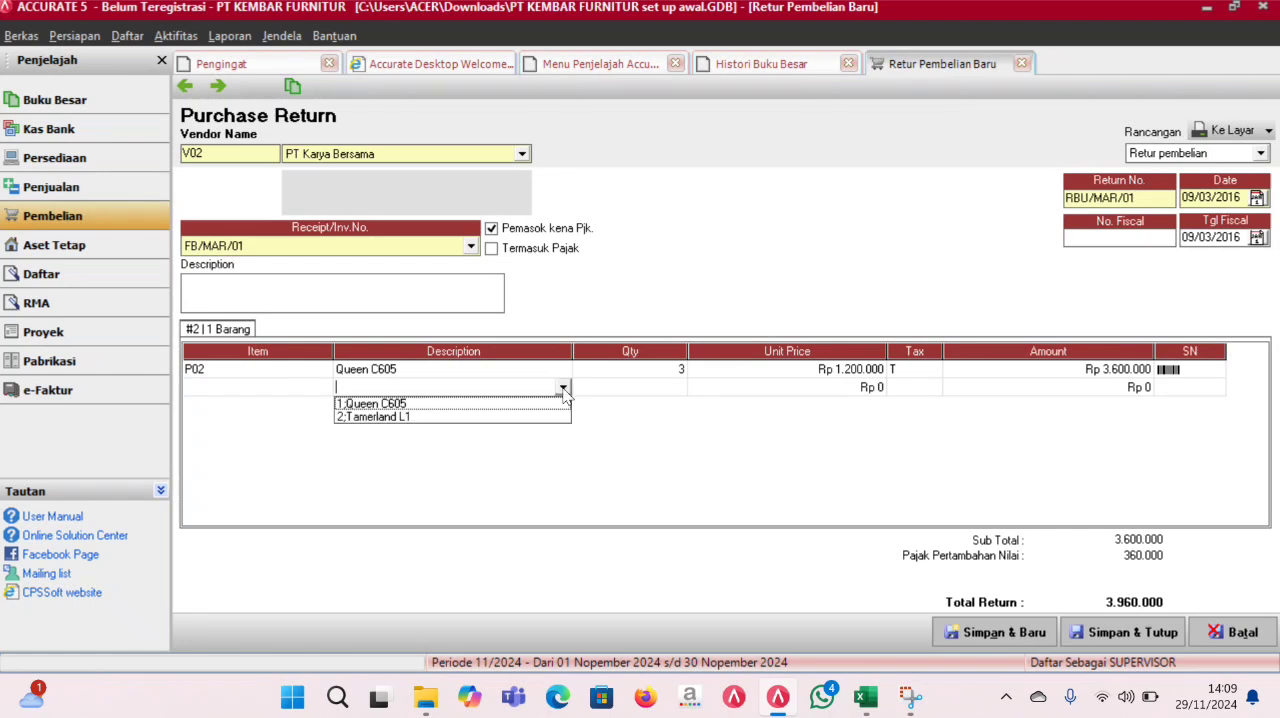
pyautogui.click(508, 417)
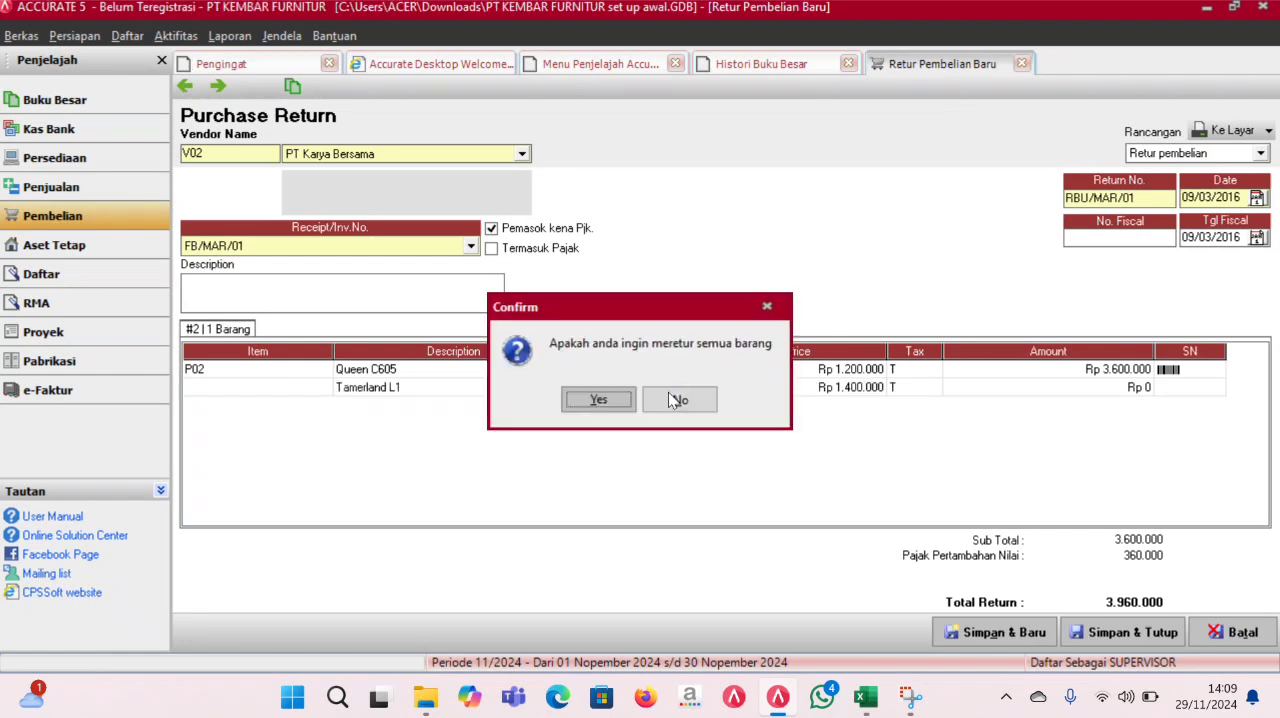
pyautogui.click(672, 399)
pyautogui.click(684, 390)
pyautogui.click(684, 388)
pyautogui.write('2')
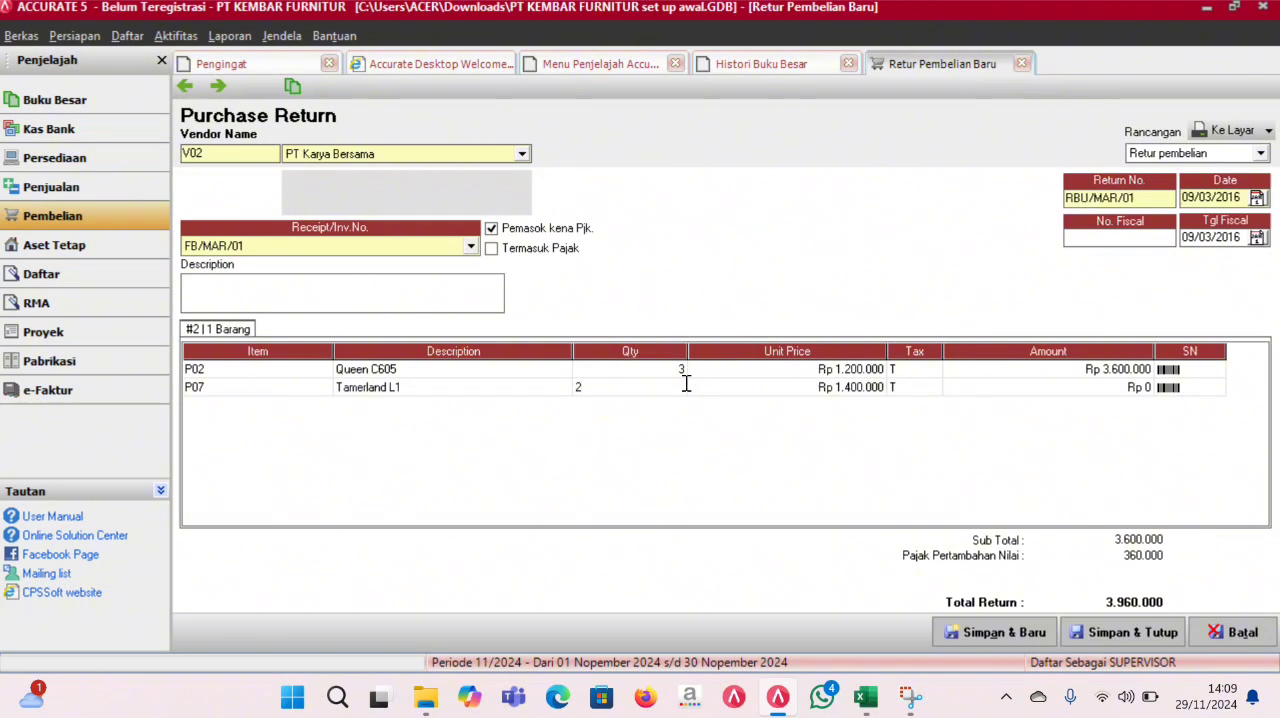
pyautogui.press('Tab')
pyautogui.press('Tab')
pyautogui.press('Tab')
pyautogui.press('Tab')
pyautogui.press('Tab')
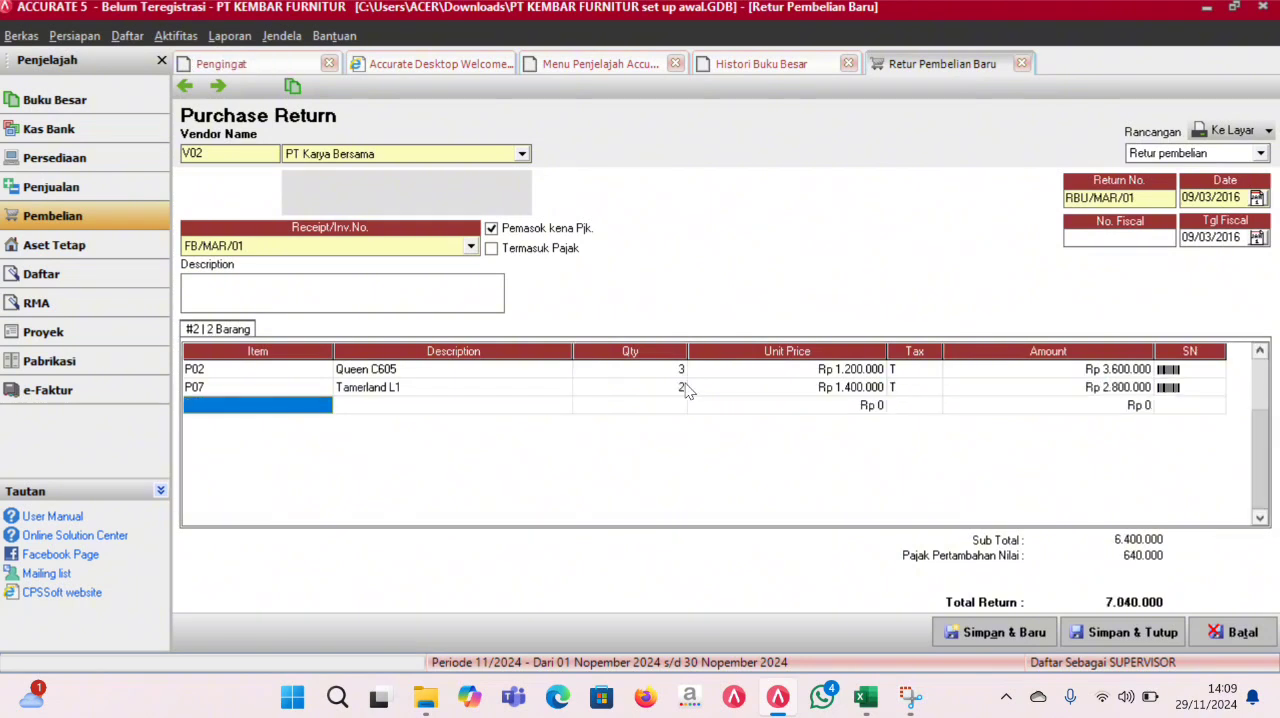
# - Drop the empty third line, then save and close purchase return RBU/MAR/01, acknowledging the cost notice
pyautogui.press('Up')
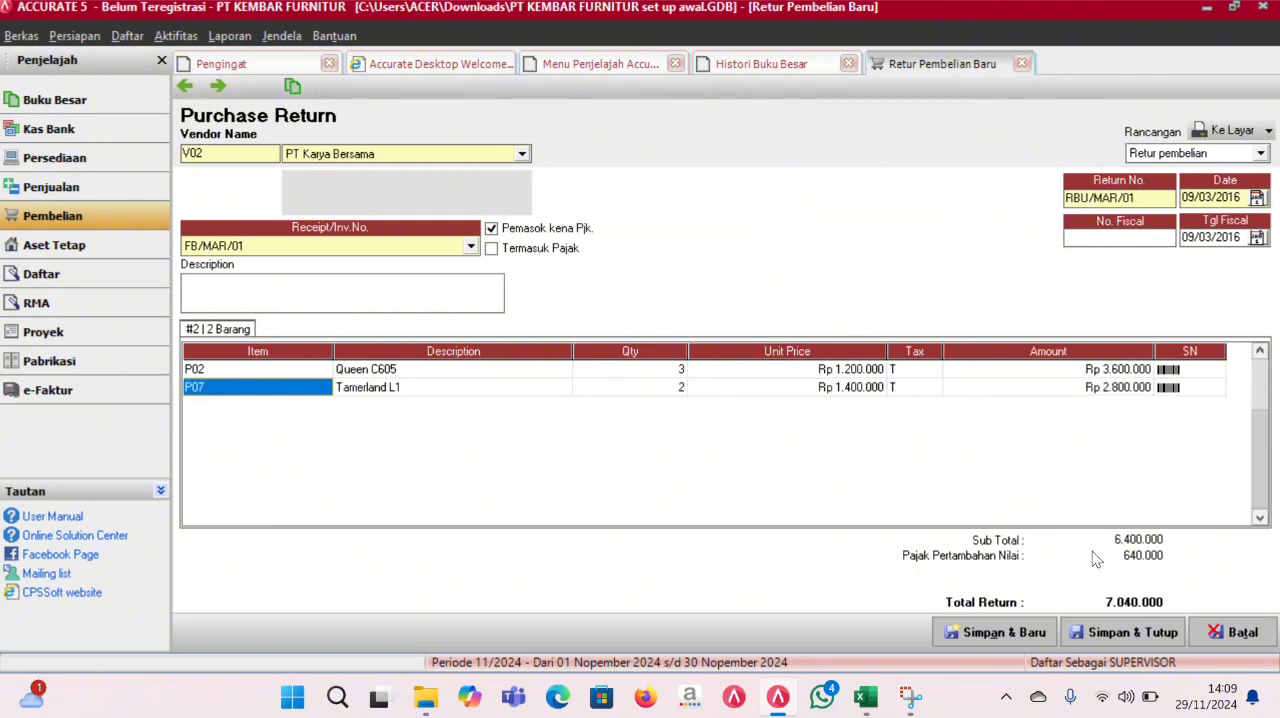
pyautogui.click(1124, 630)
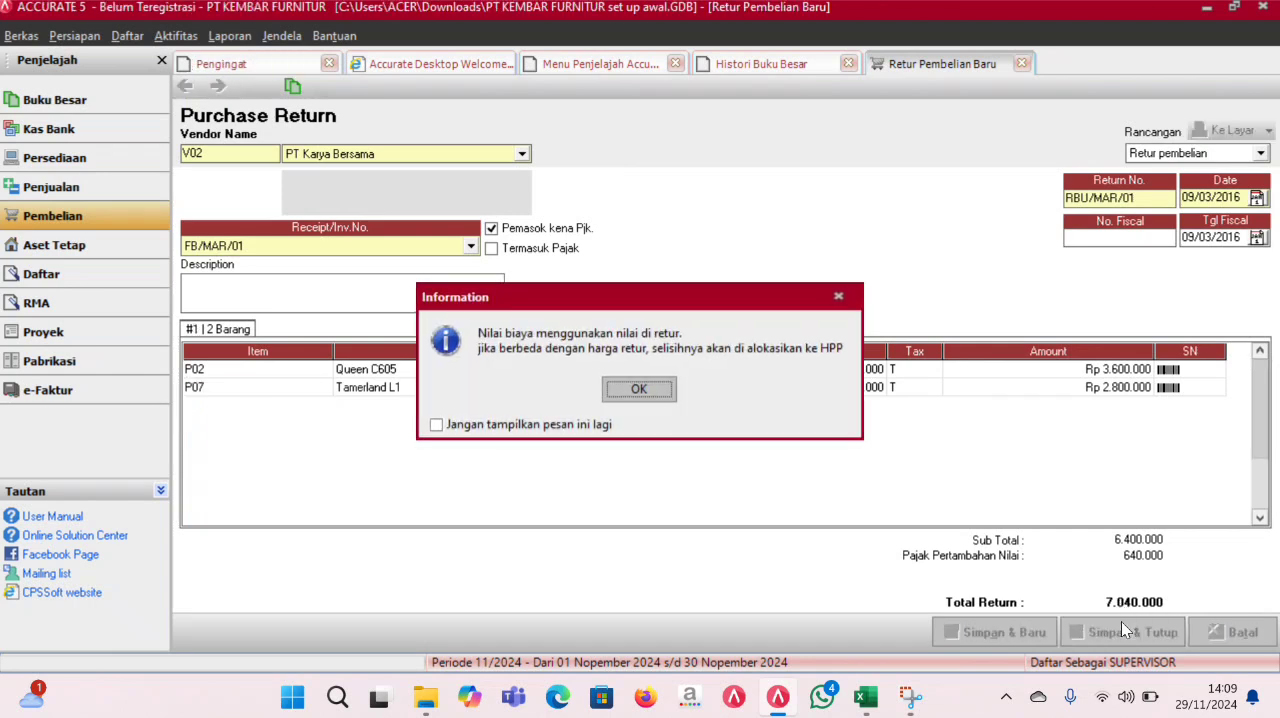
pyautogui.click(646, 389)
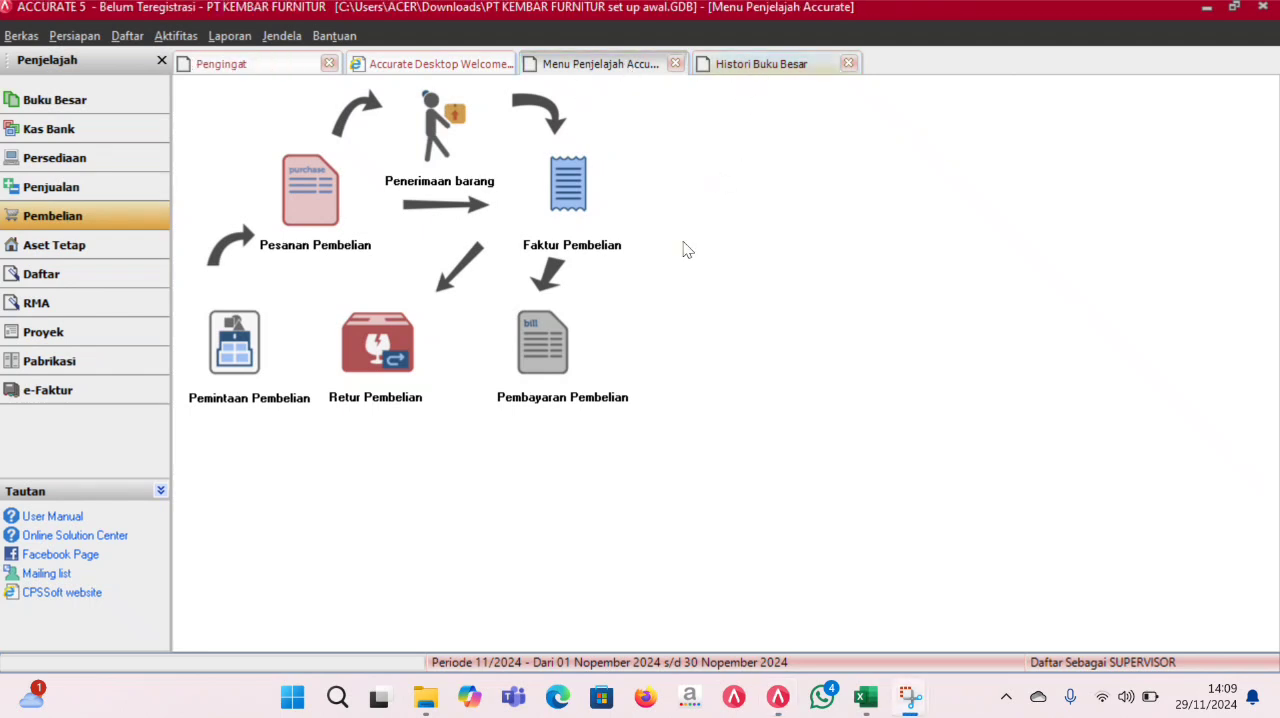
# - Refresh the general ledger history to review the entries for purchase return RBU/MAR/01
pyautogui.click(790, 65)
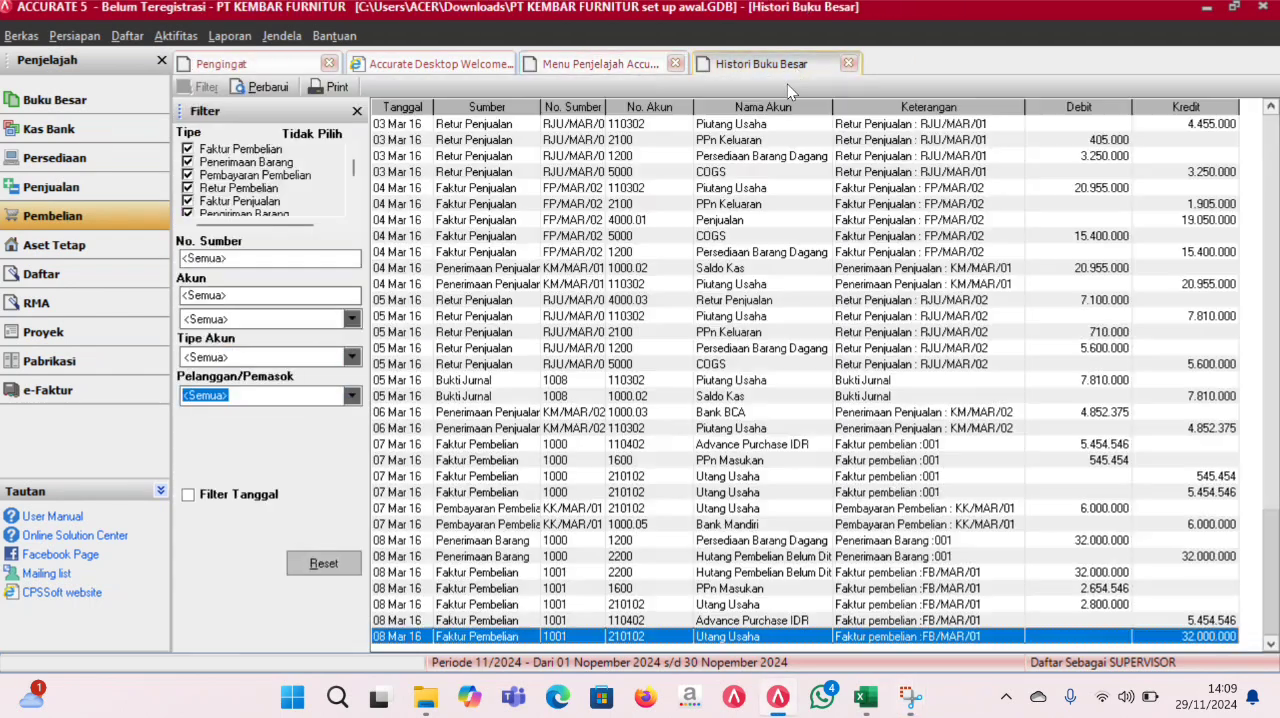
pyautogui.click(288, 89)
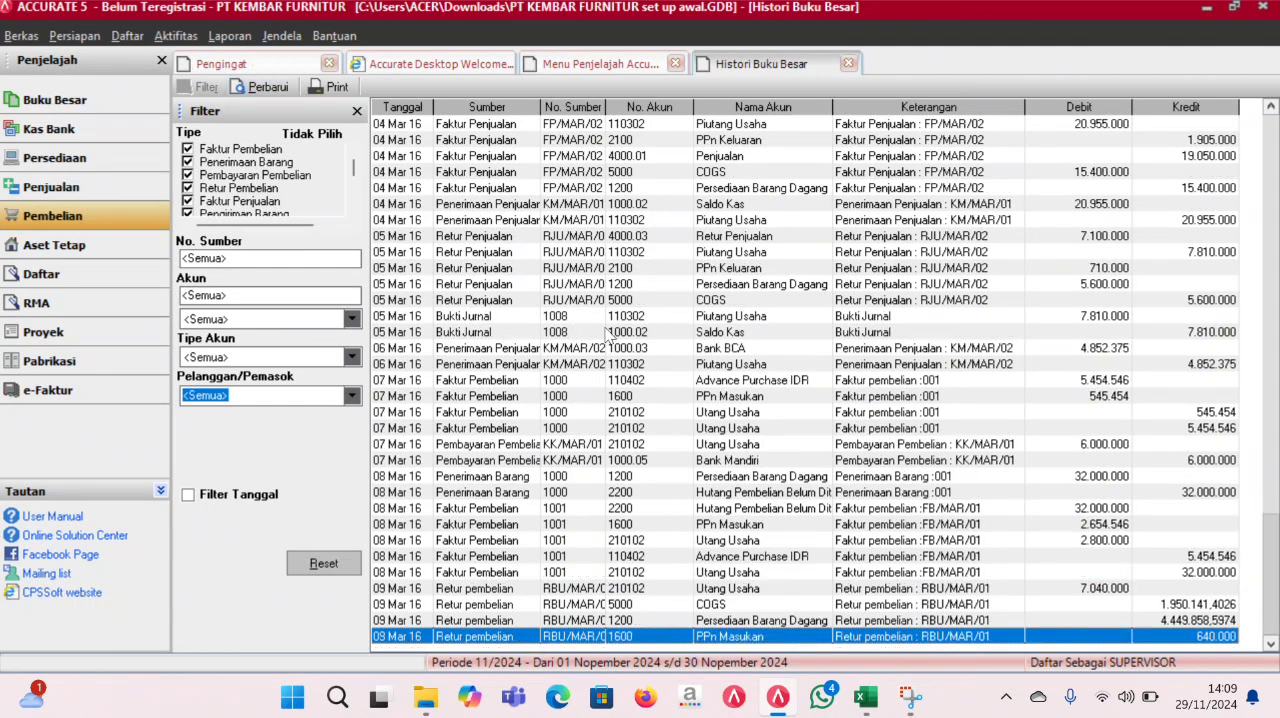
pyautogui.click(600, 63)
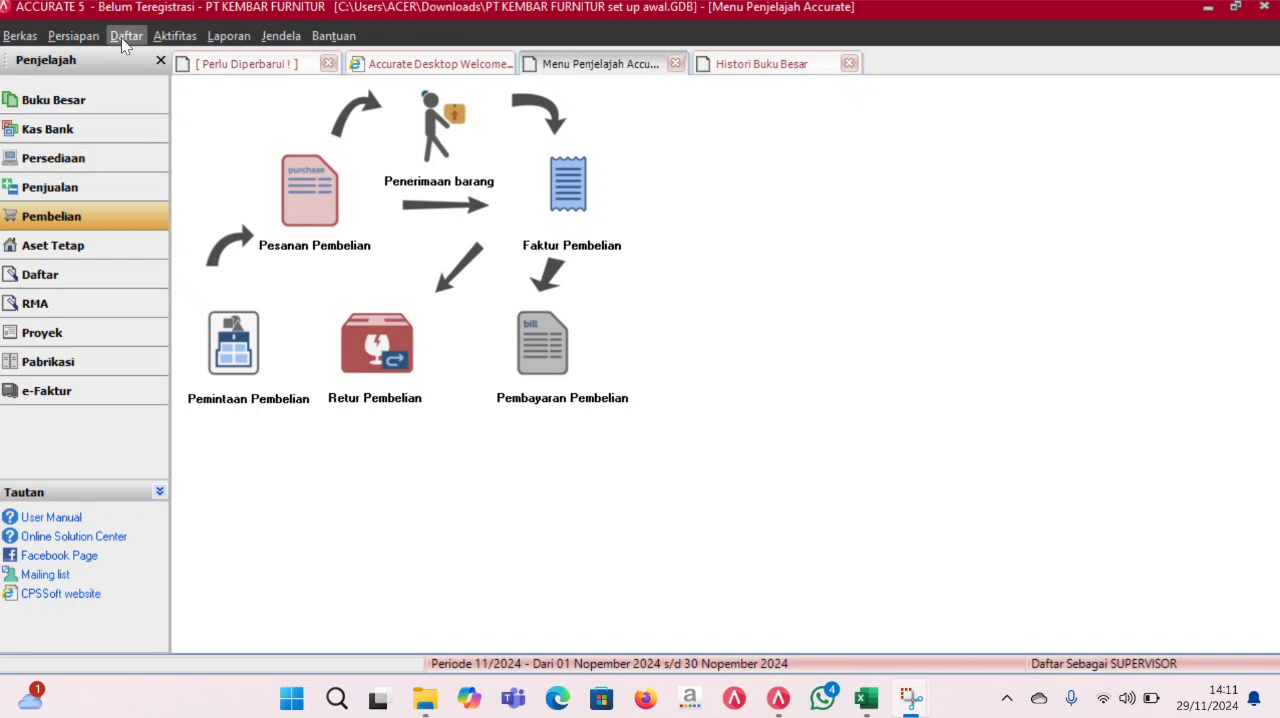
# - Open invoice FB/MAR/01 from the purchase invoice list without the date filter, and give it a 5% discount
pyautogui.click(126, 35)
pyautogui.moveTo(202, 173)
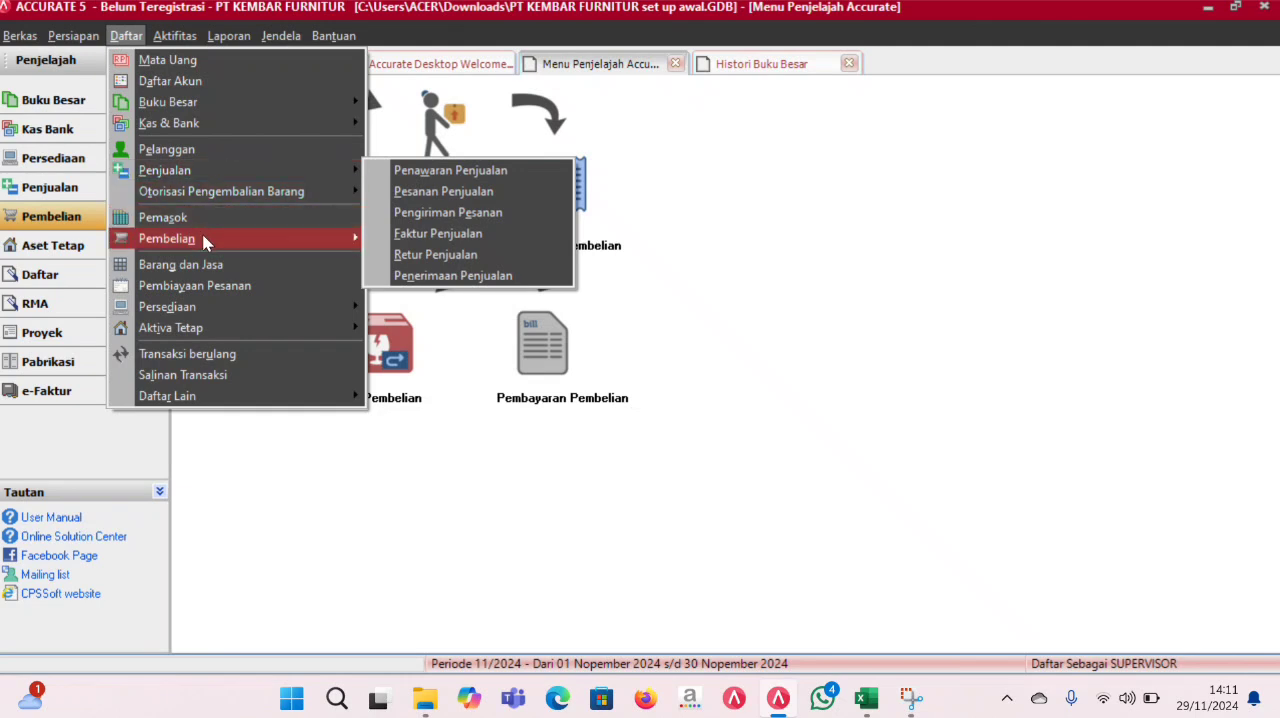
pyautogui.moveTo(205, 240)
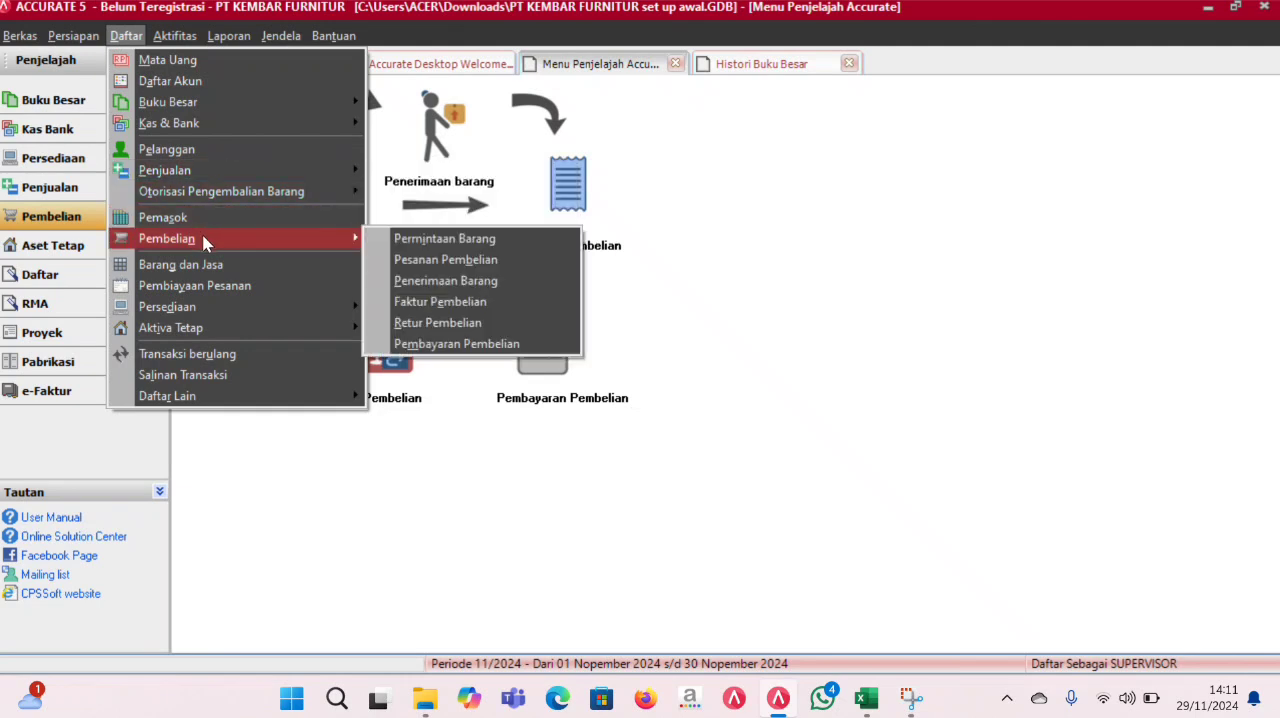
pyautogui.click(432, 302)
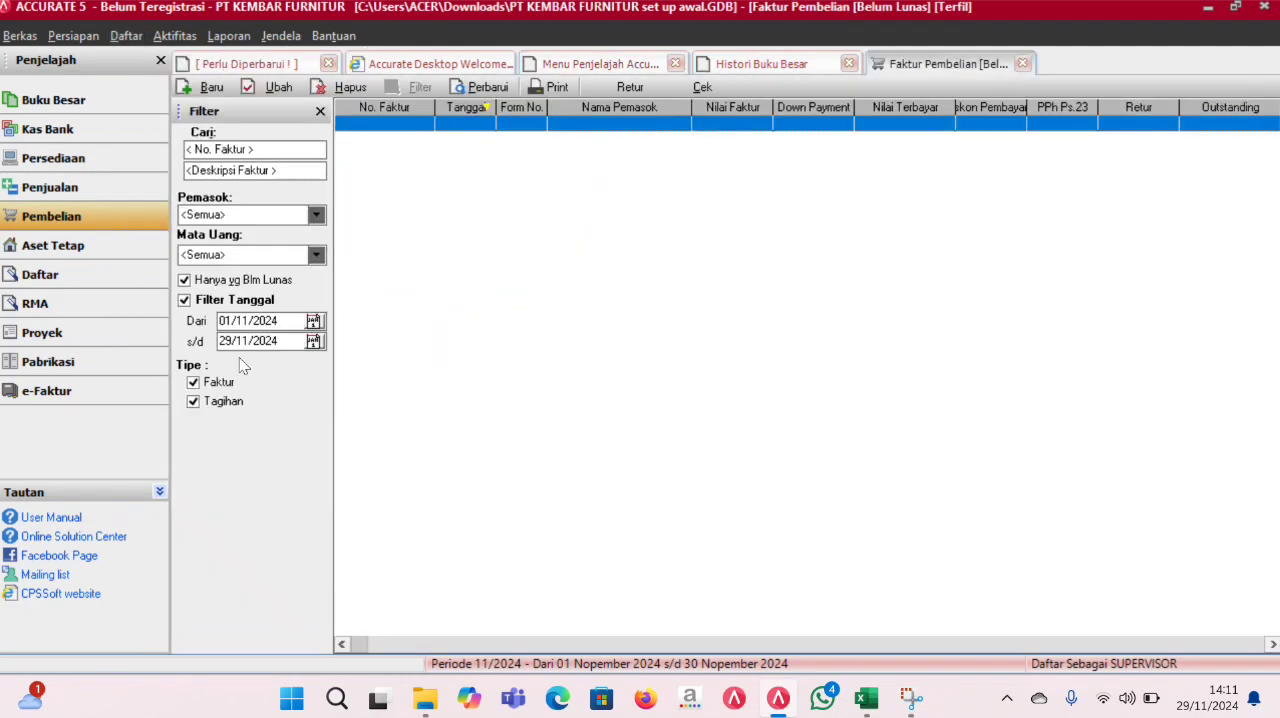
pyautogui.click(206, 300)
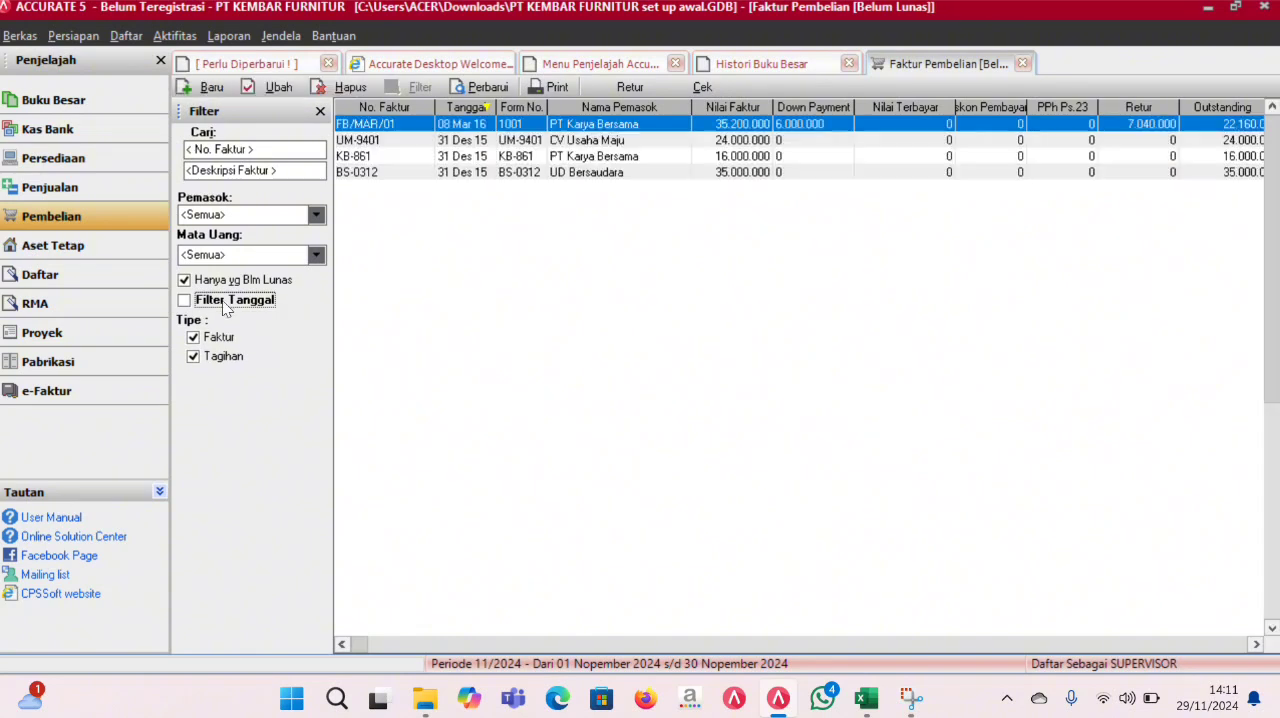
pyautogui.doubleClick(652, 124)
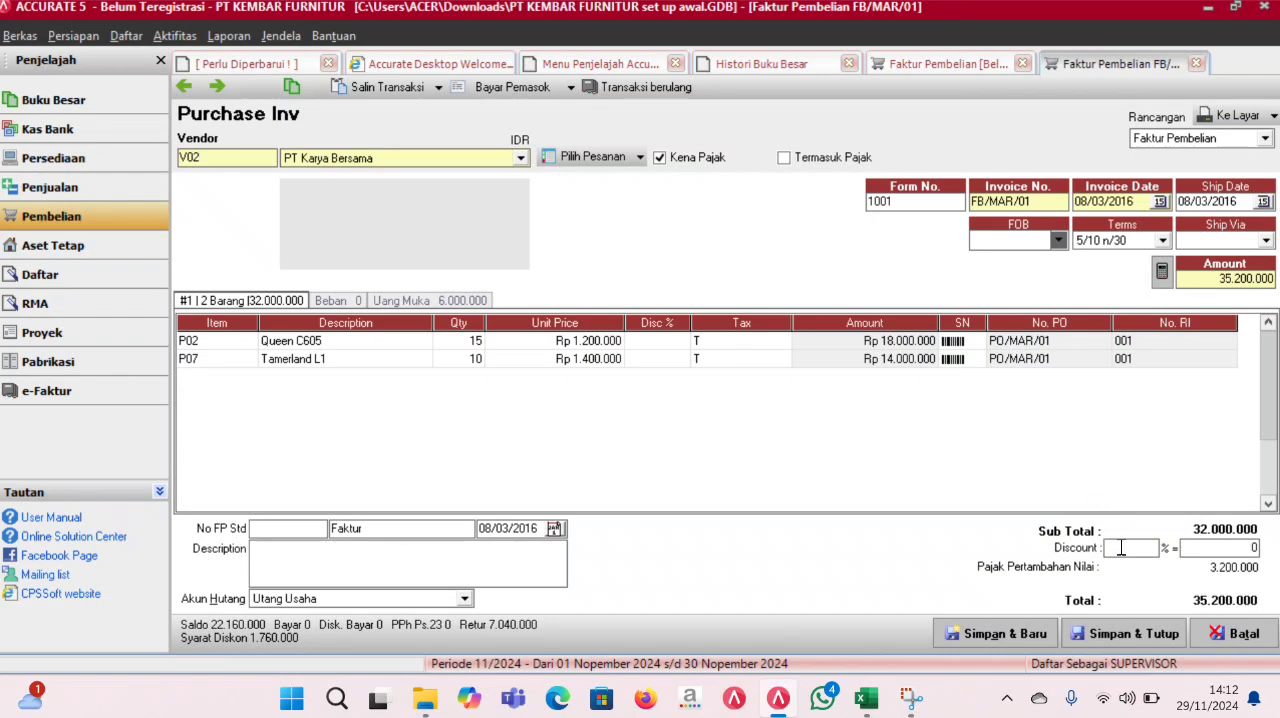
pyautogui.write('5')
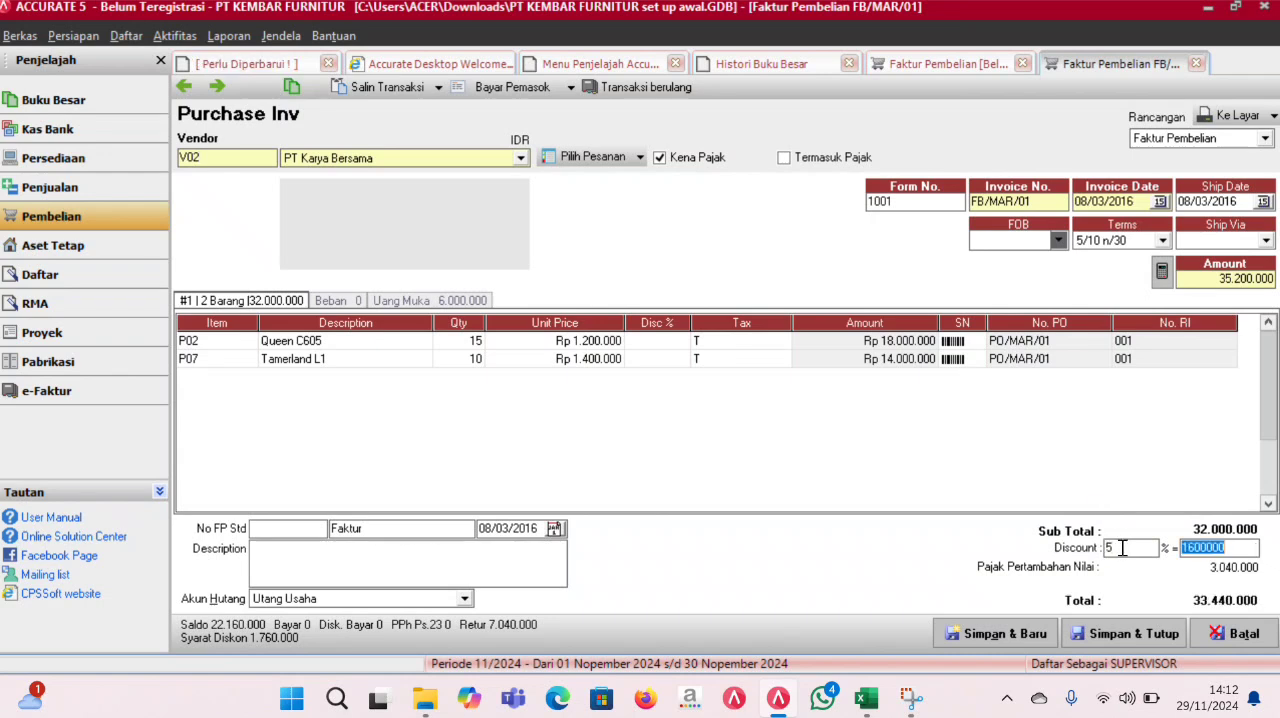
# - Create a vendor payment from invoice FB/MAR/01, set its payment and cheque dates to 10/03/2016, and save and close it
pyautogui.click(555, 88)
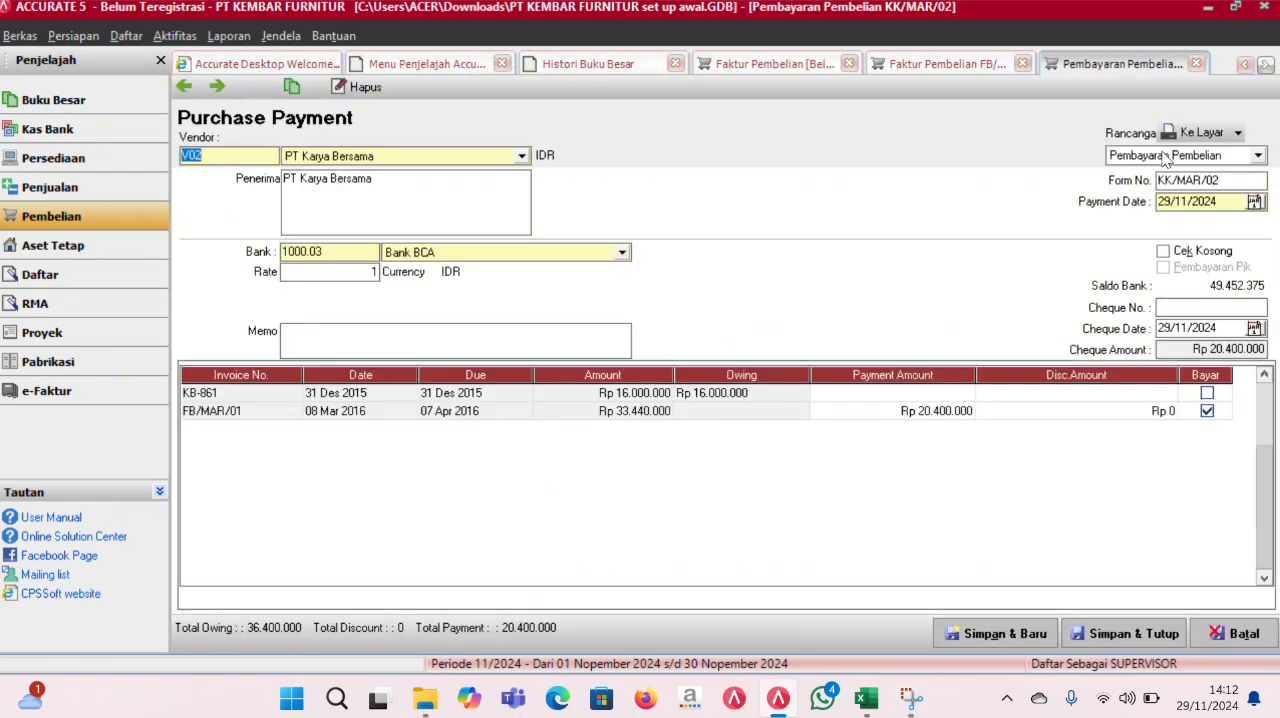
pyautogui.moveTo(1223, 198); pyautogui.dragTo(1072, 196)
pyautogui.write('1')
pyautogui.moveTo(1230, 201); pyautogui.dragTo(1120, 224)
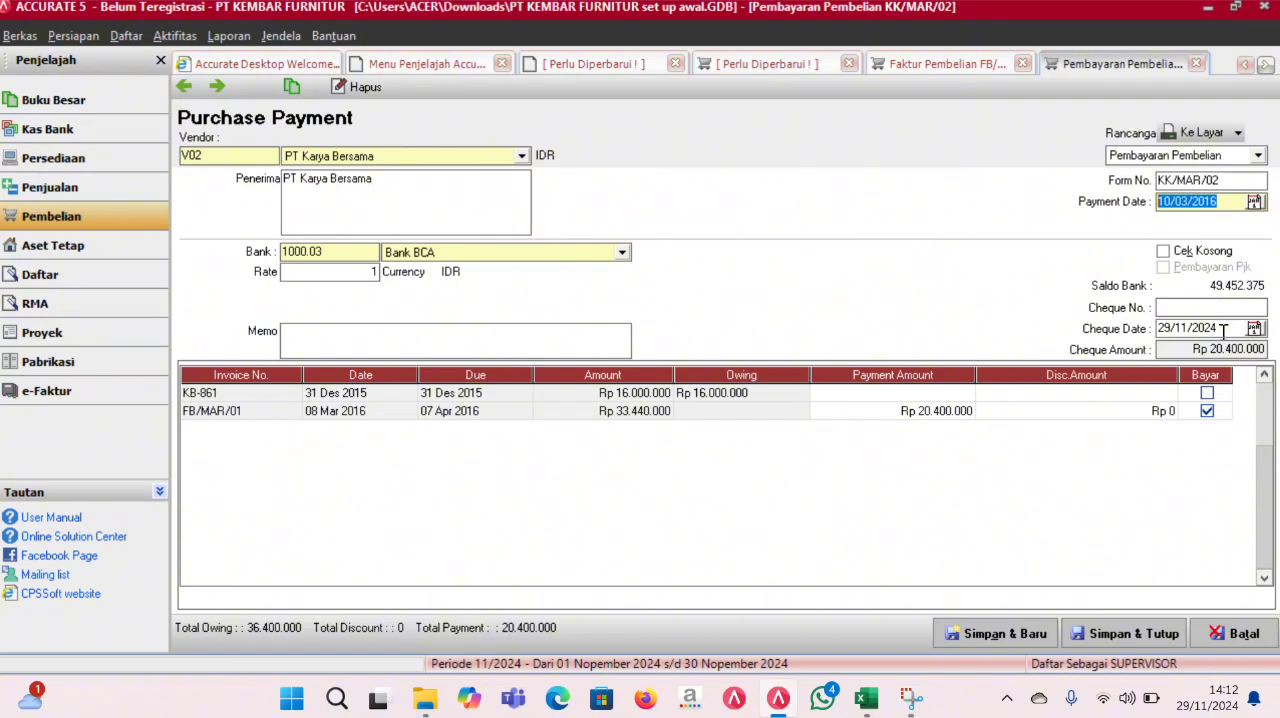
pyautogui.moveTo(1222, 331); pyautogui.dragTo(1102, 329)
pyautogui.write('10/03/2016')
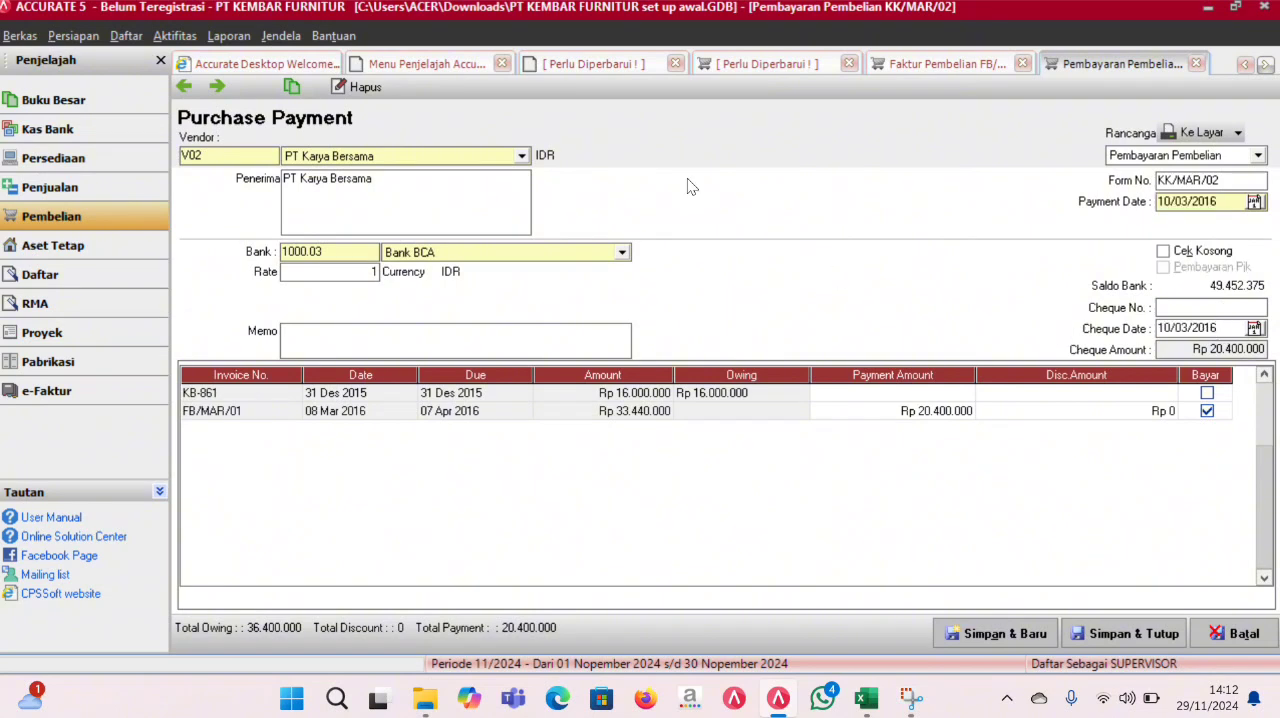
pyautogui.click(1106, 626)
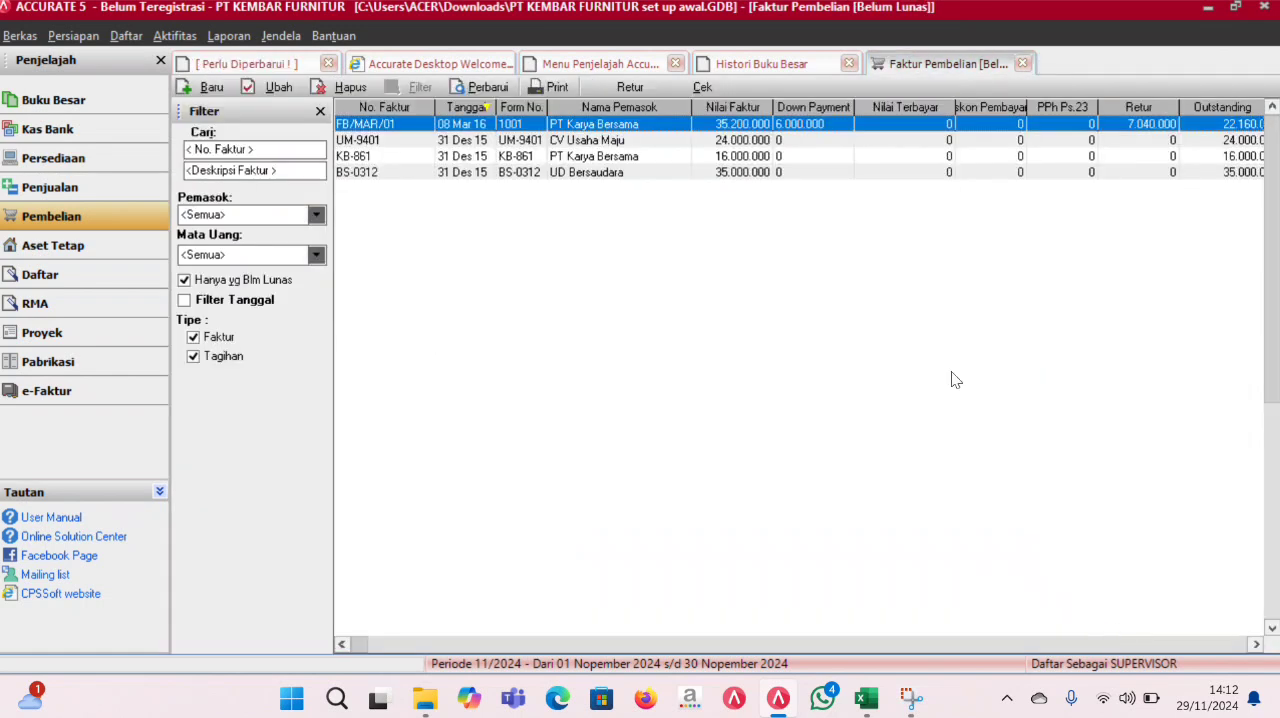
# - Refresh the general ledger history to review the entries for vendor payment KK/MAR/02
pyautogui.click(760, 63)
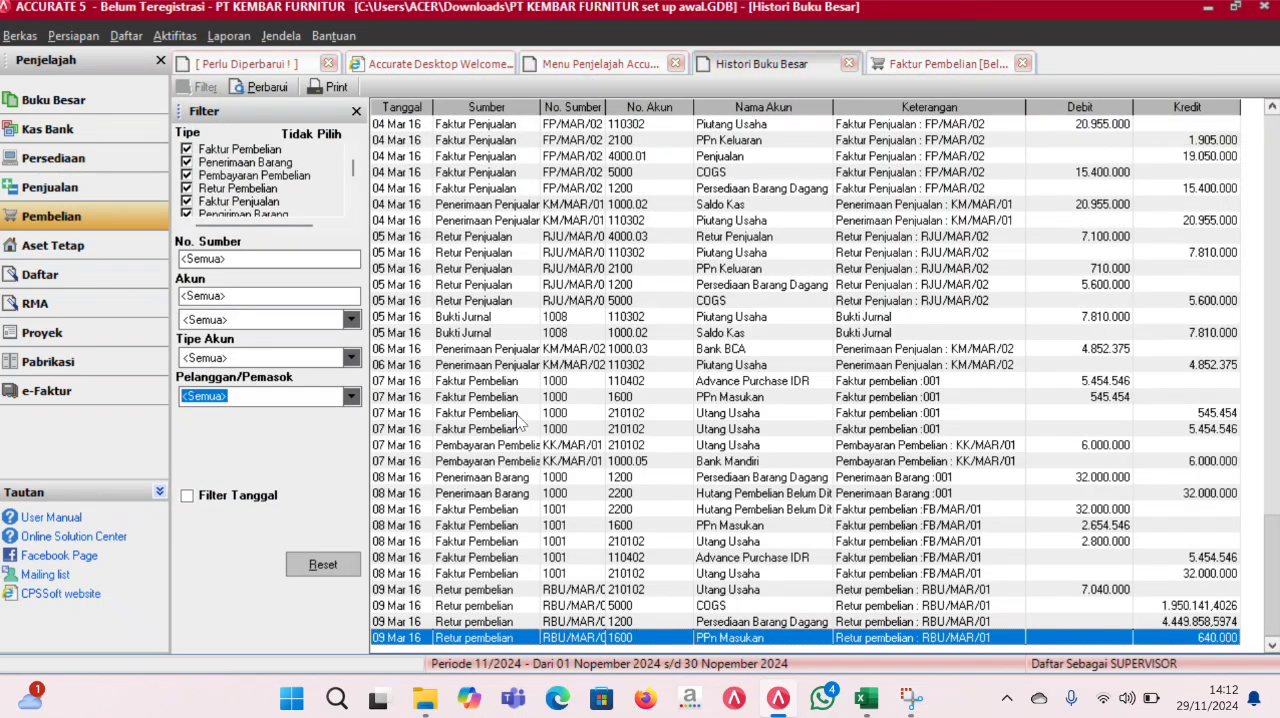
pyautogui.click(262, 87)
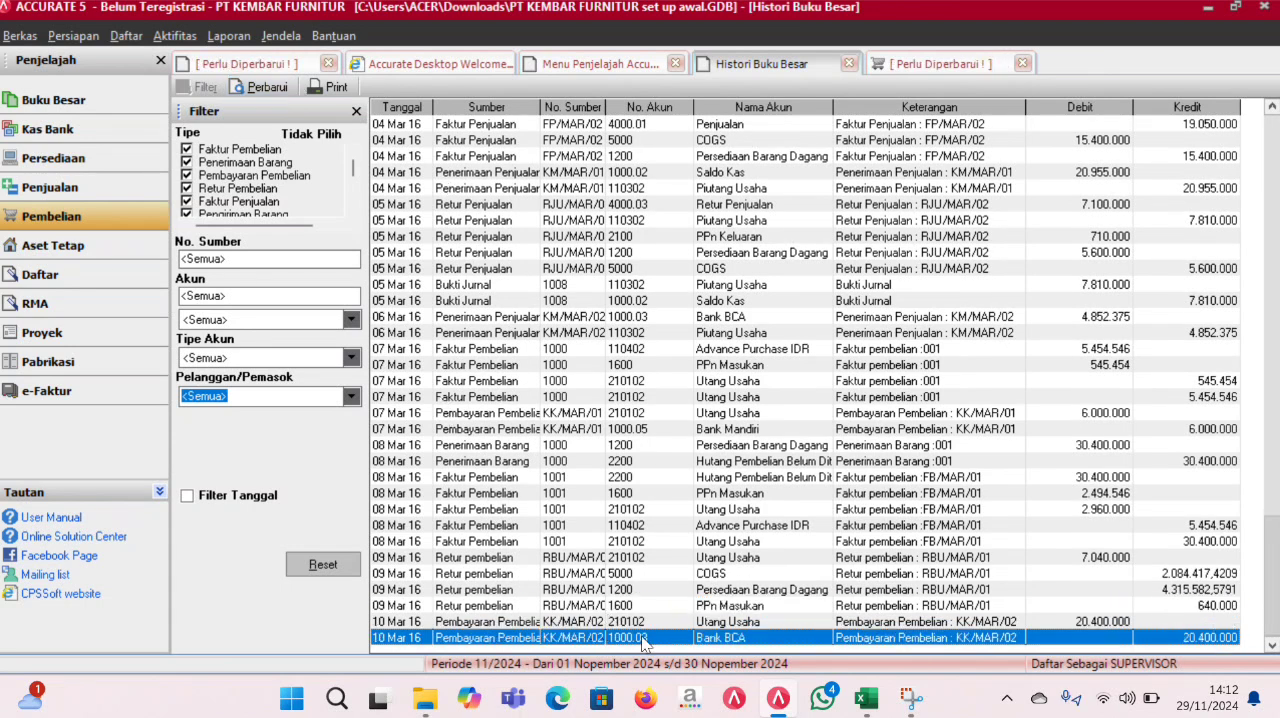
# - Start a new purchase invoice for vendor UD Bersaudara, setting its invoice date and ship date to 11/03/2016
pyautogui.click(580, 63)
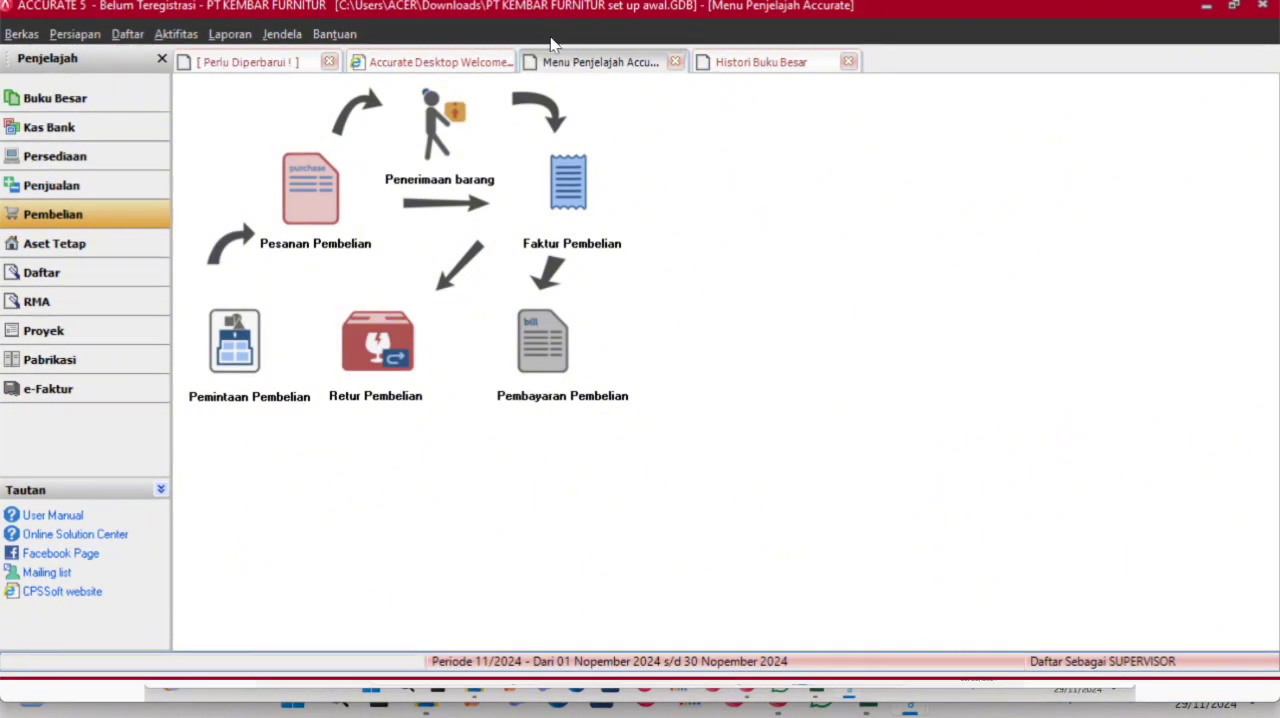
pyautogui.click(583, 203)
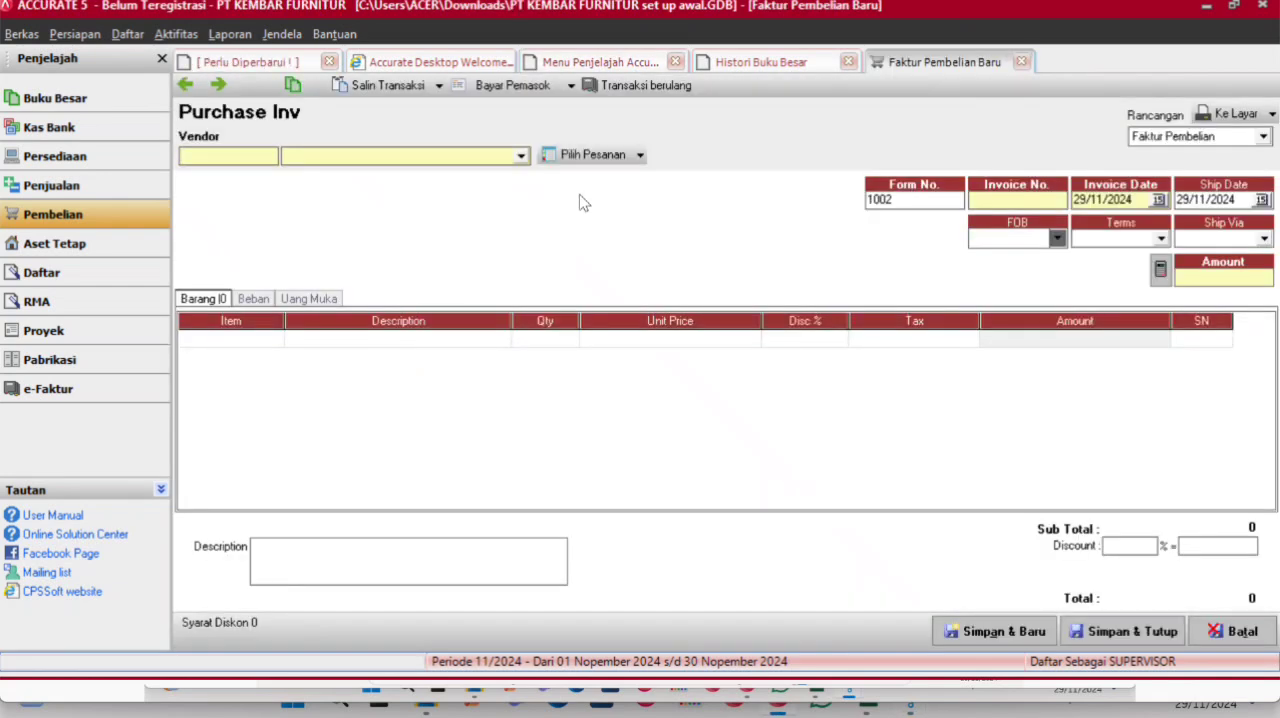
pyautogui.click(521, 156)
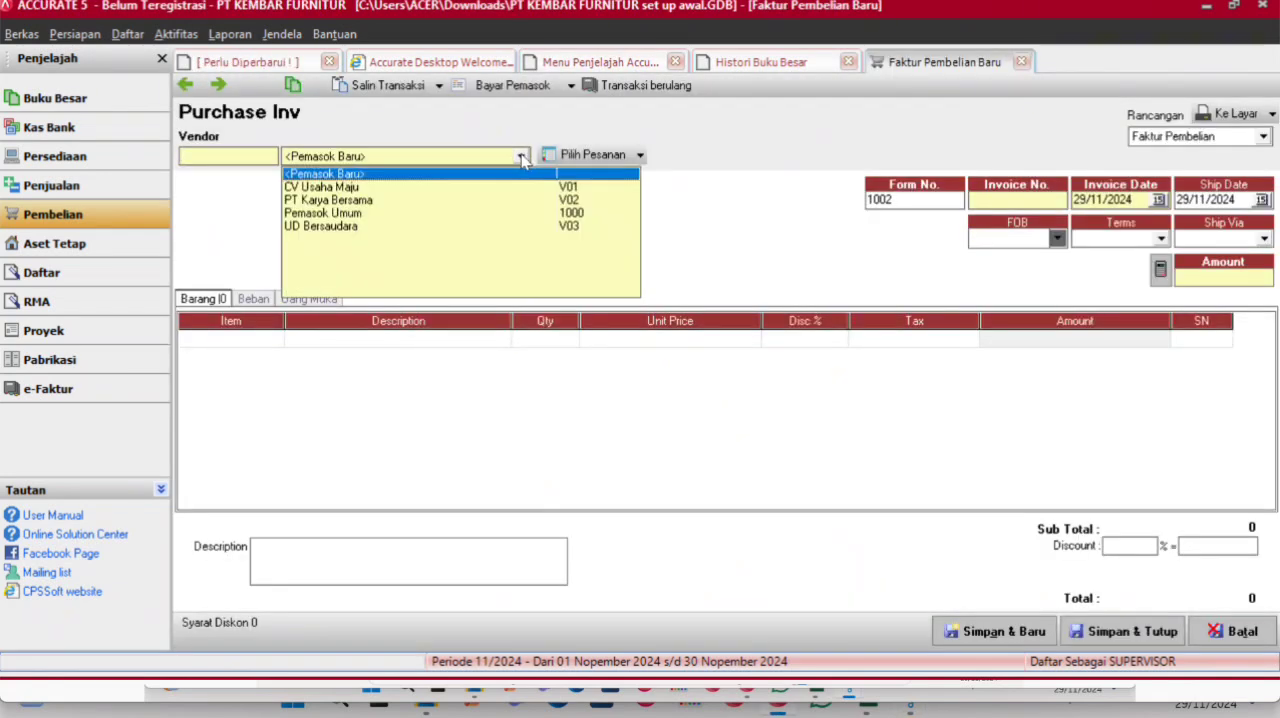
pyautogui.click(378, 227)
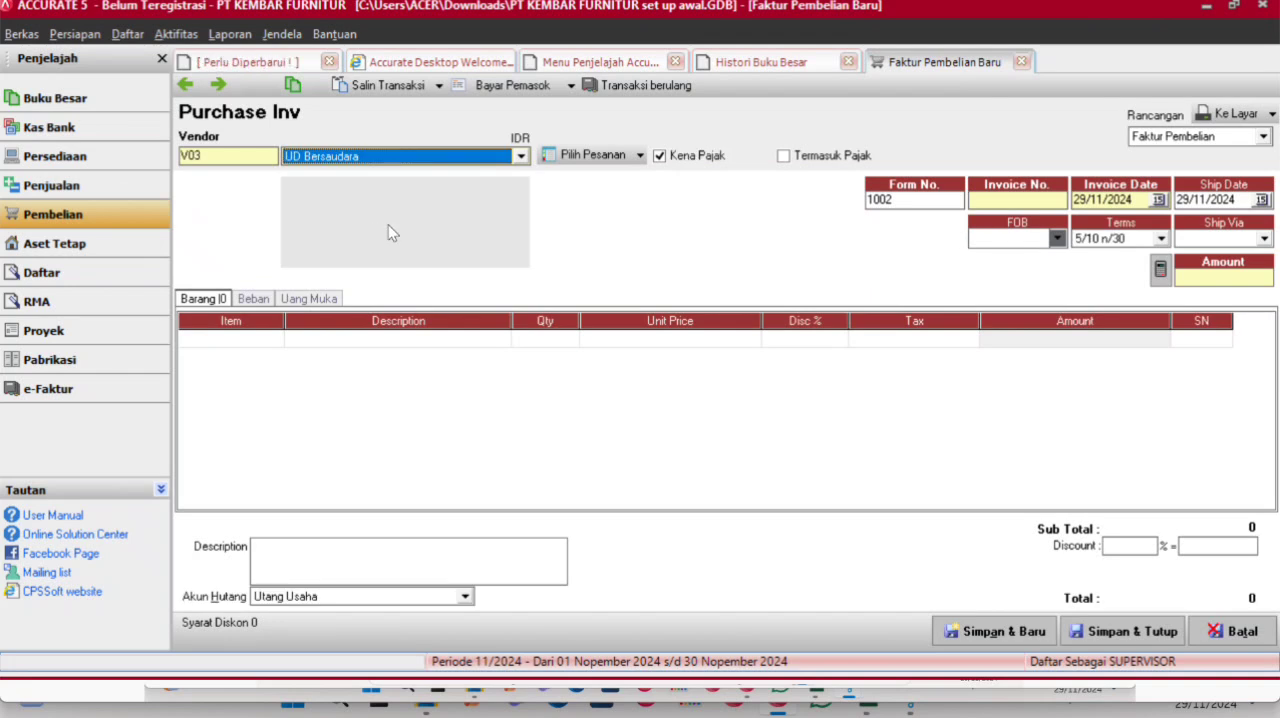
pyautogui.click(1141, 200)
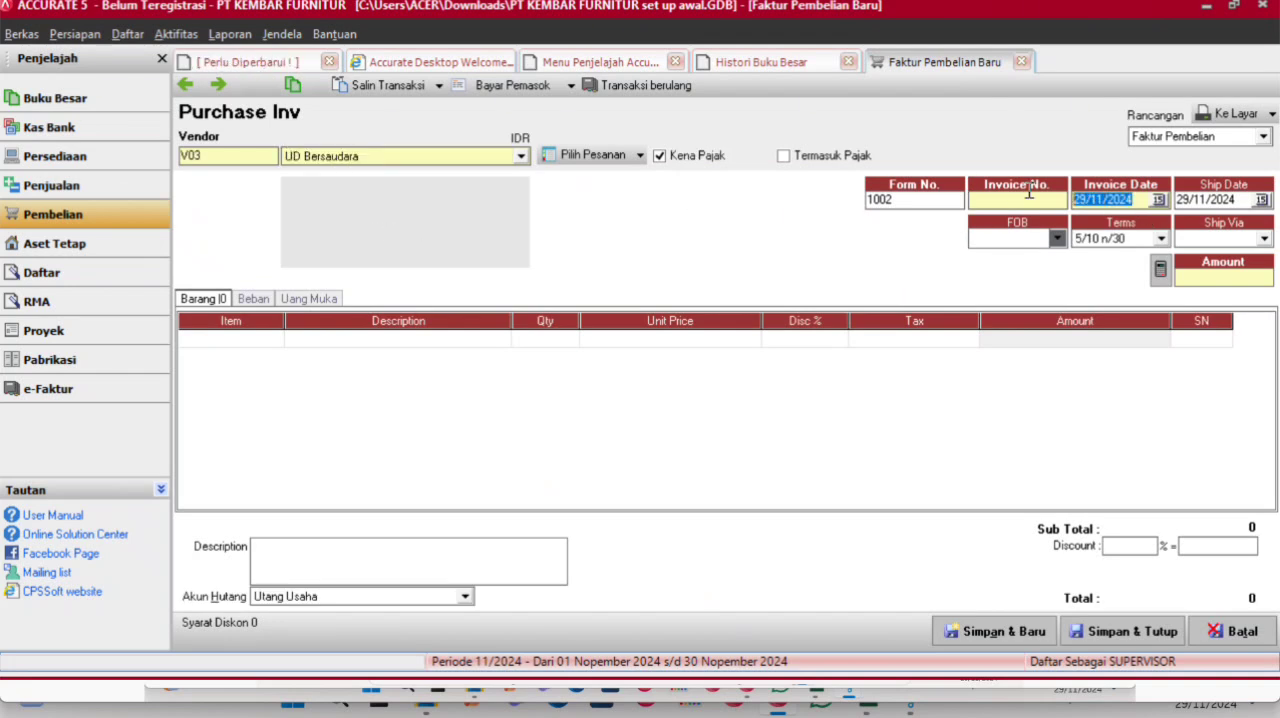
pyautogui.write('11/03/2016')
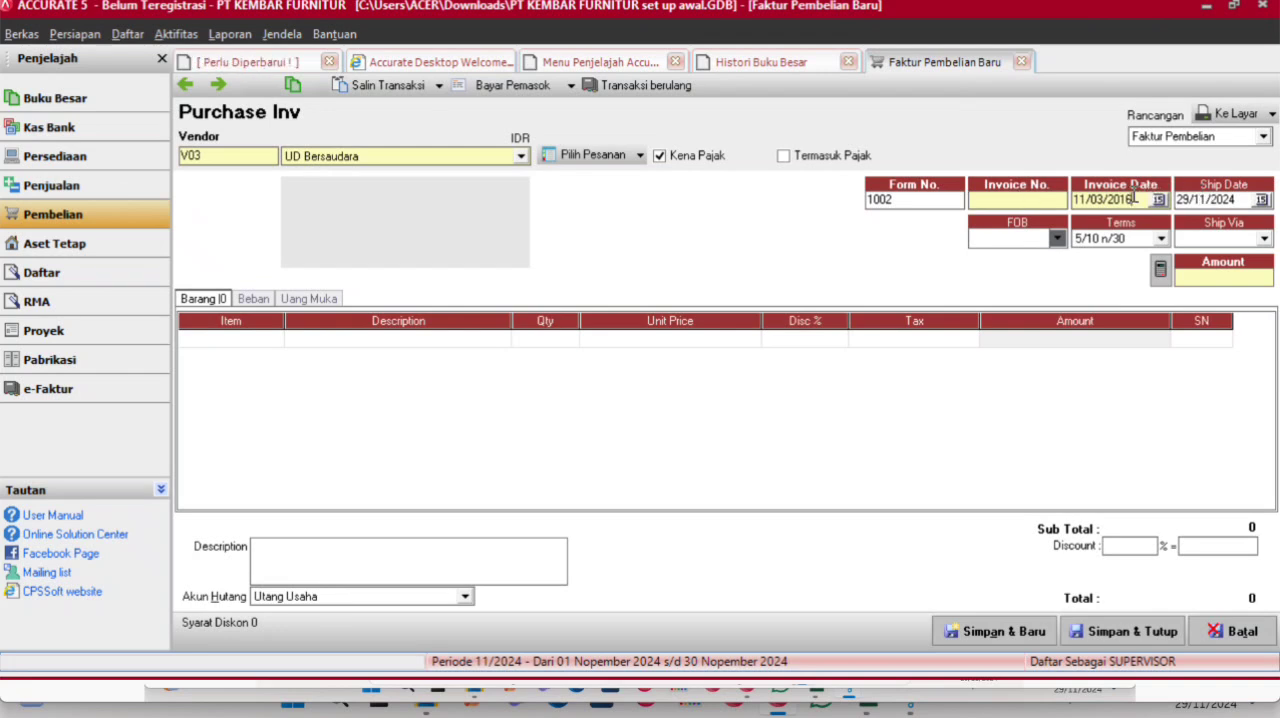
pyautogui.moveTo(1136, 199); pyautogui.dragTo(1041, 200)
pyautogui.moveTo(1240, 200); pyautogui.dragTo(1131, 200)
pyautogui.click(503, 340)
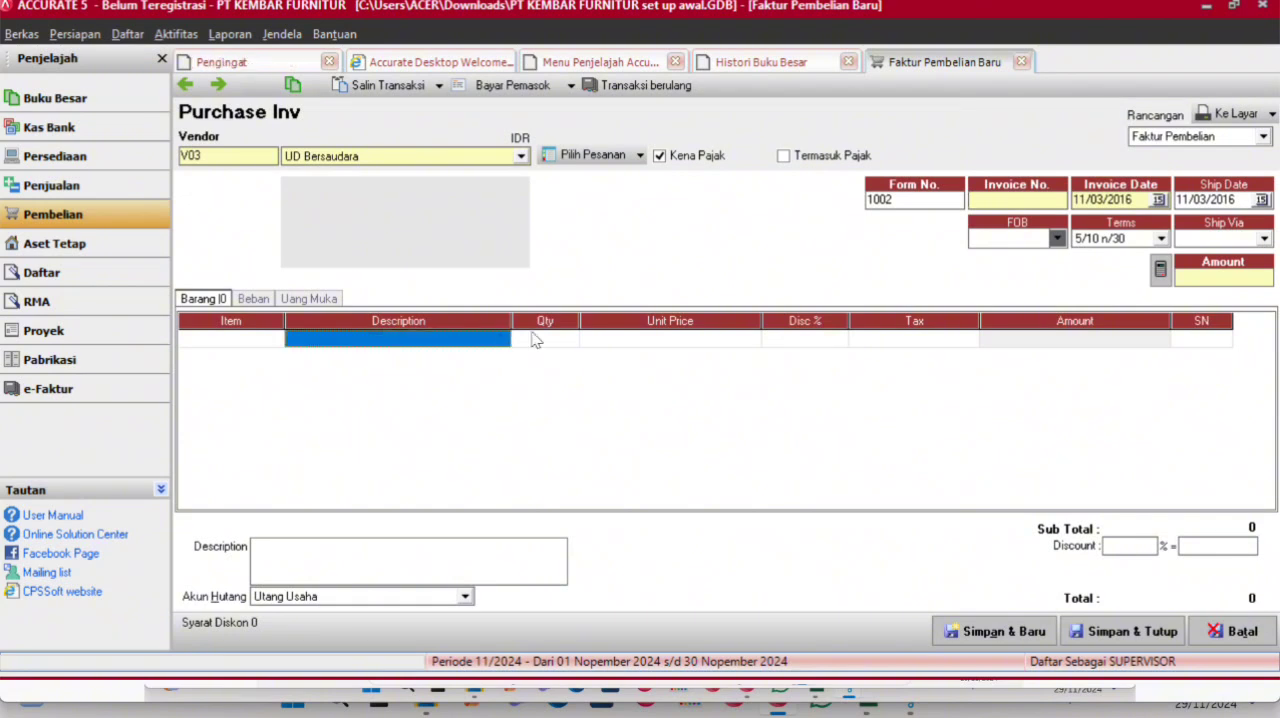
# - Enter FB/MAR/02 as the invoice number of the purchase invoice
pyautogui.click(996, 205)
pyautogui.write('FB/MAR')
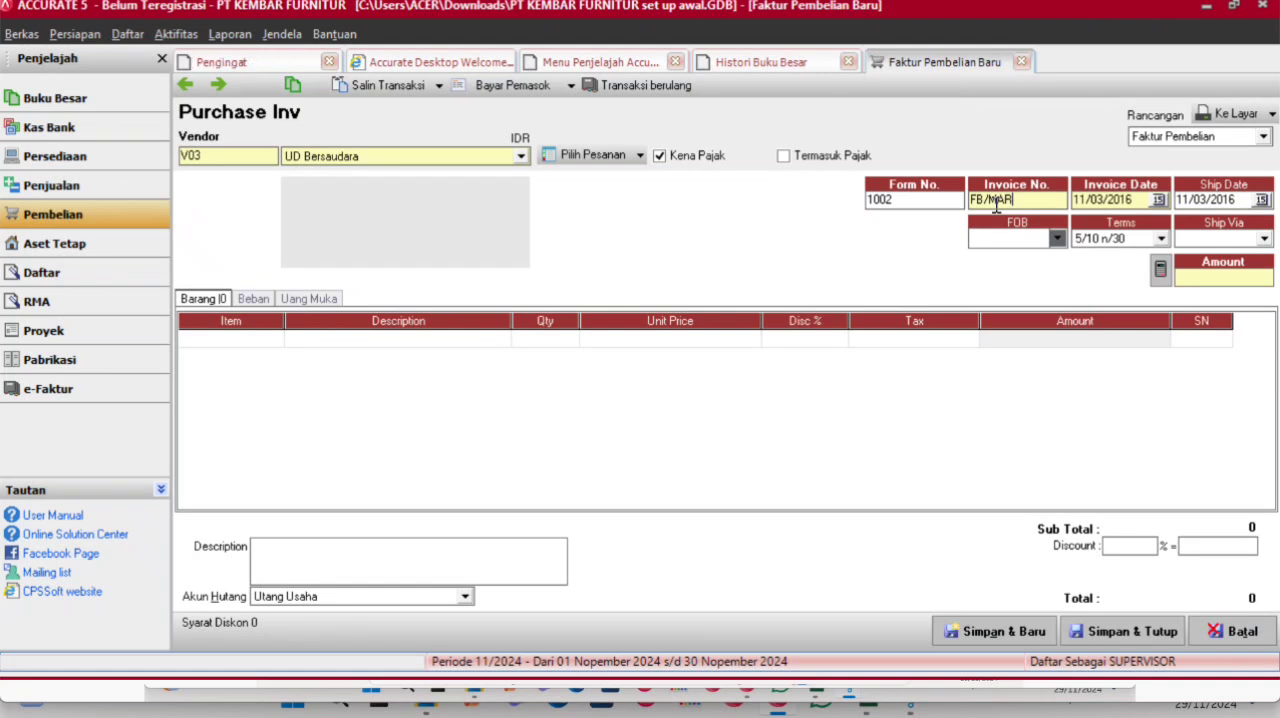
pyautogui.write('/02')
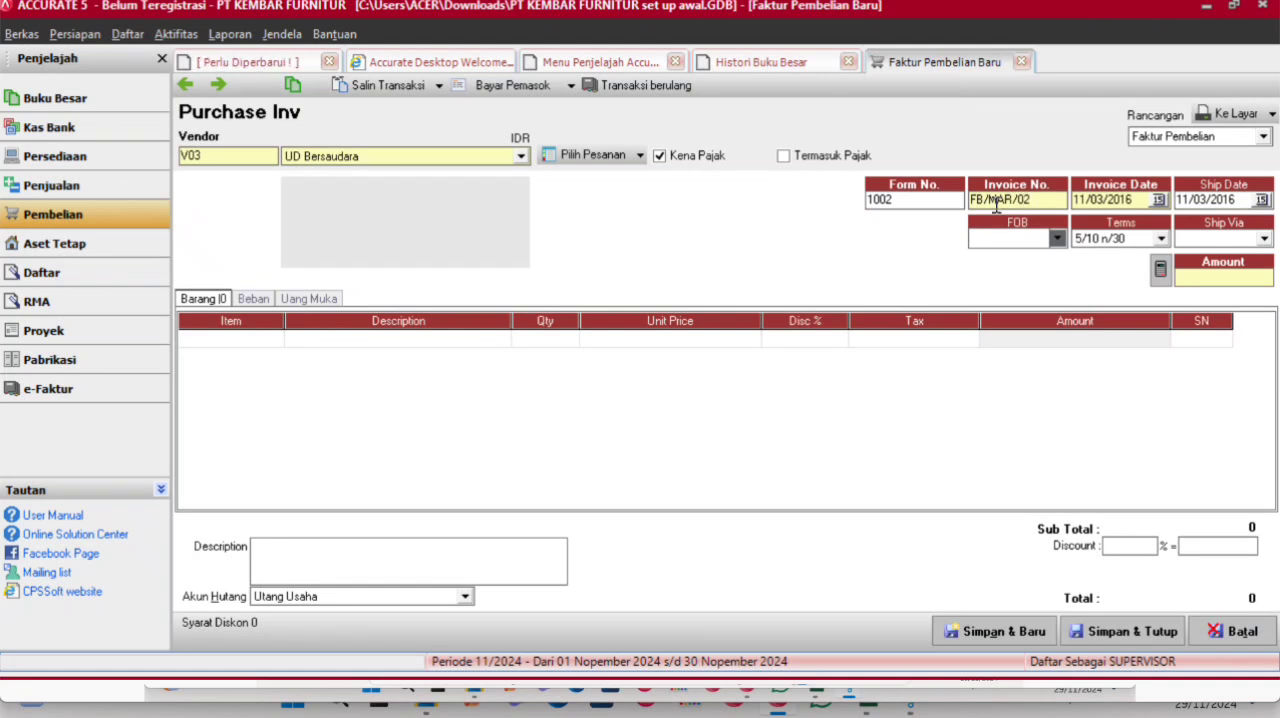
pyautogui.click(505, 342)
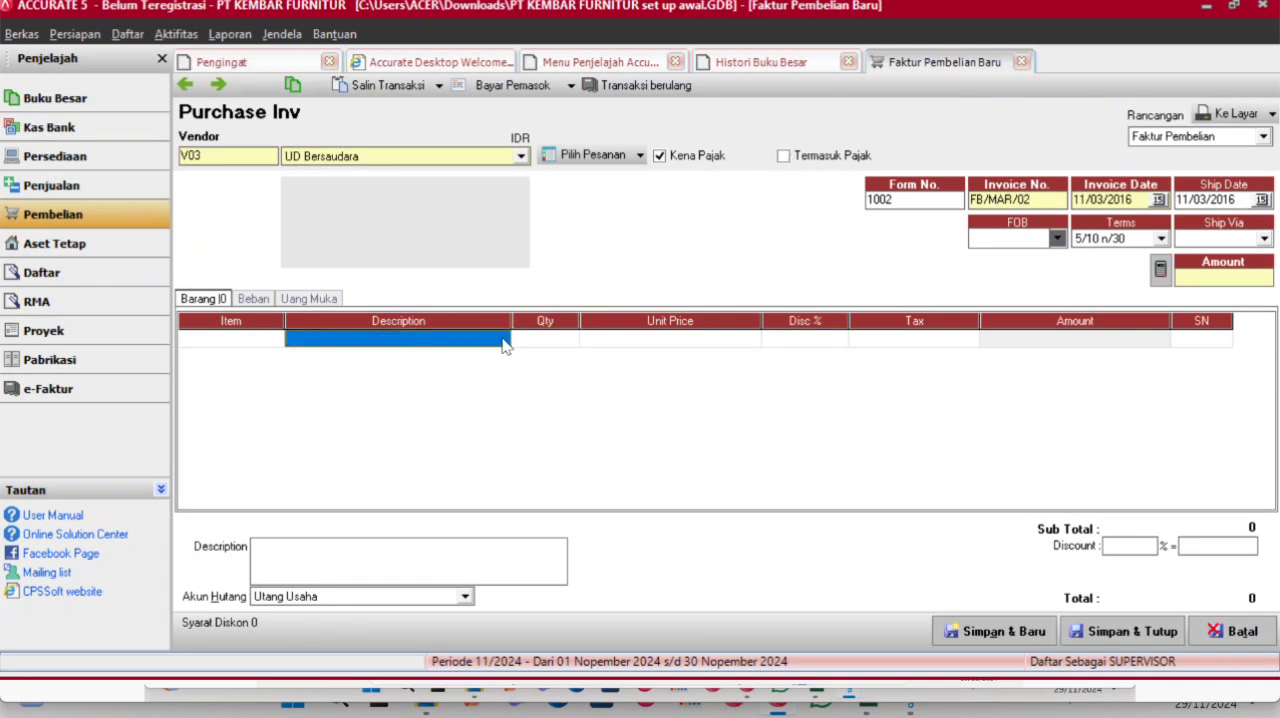
# - Add item P08 Tamerland L2 to the invoice with quantity 7, unit price 1.750.000 and tax code T
pyautogui.click(280, 340)
pyautogui.click(275, 338)
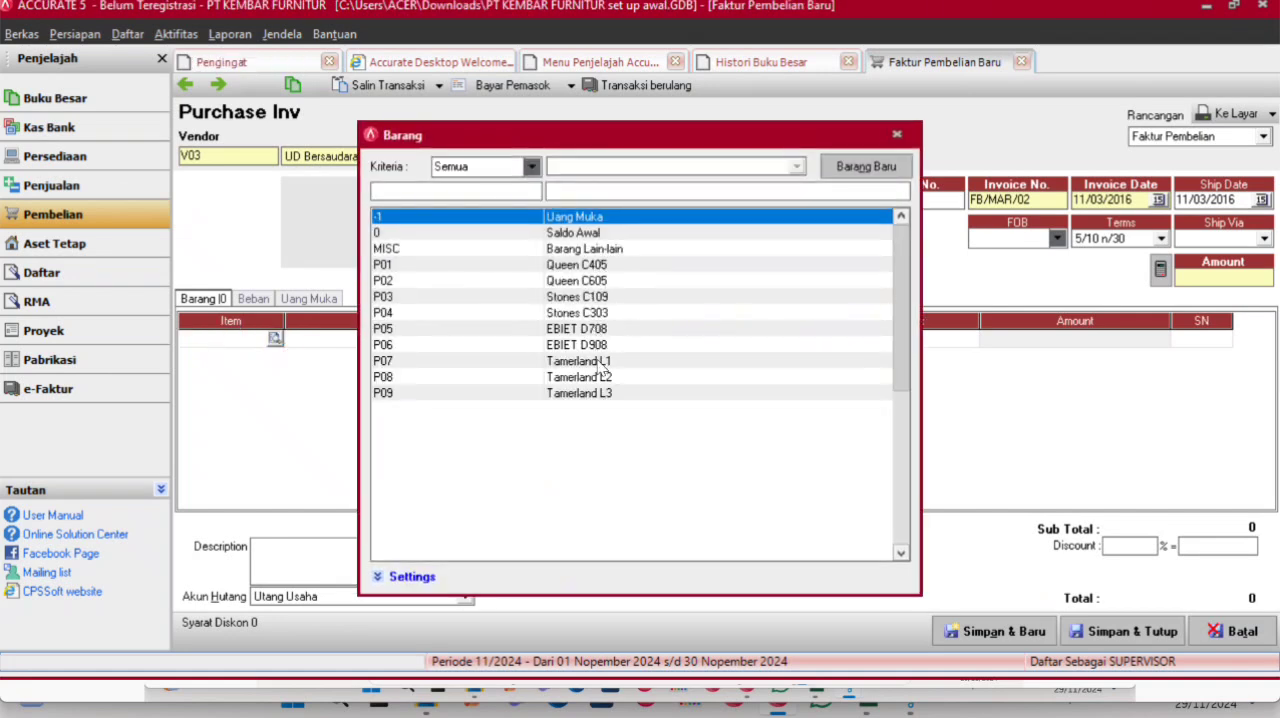
pyautogui.doubleClick(600, 377)
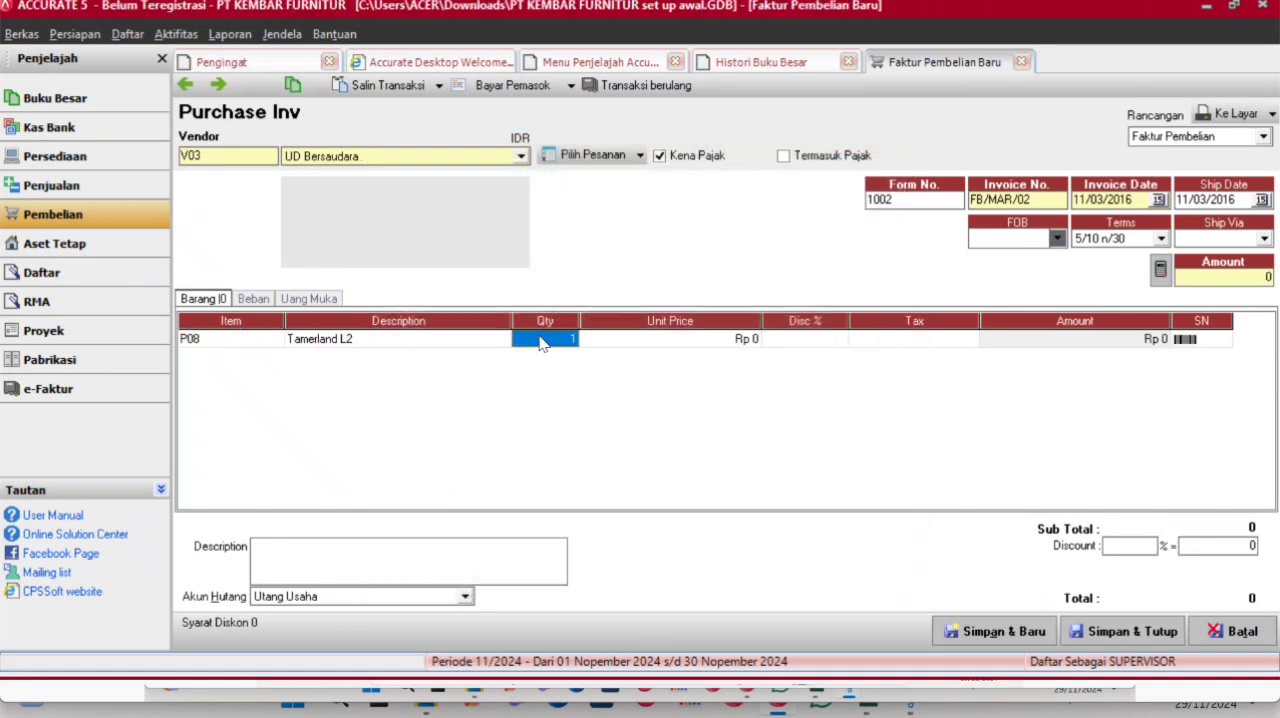
pyautogui.write('7')
pyautogui.press('Tab')
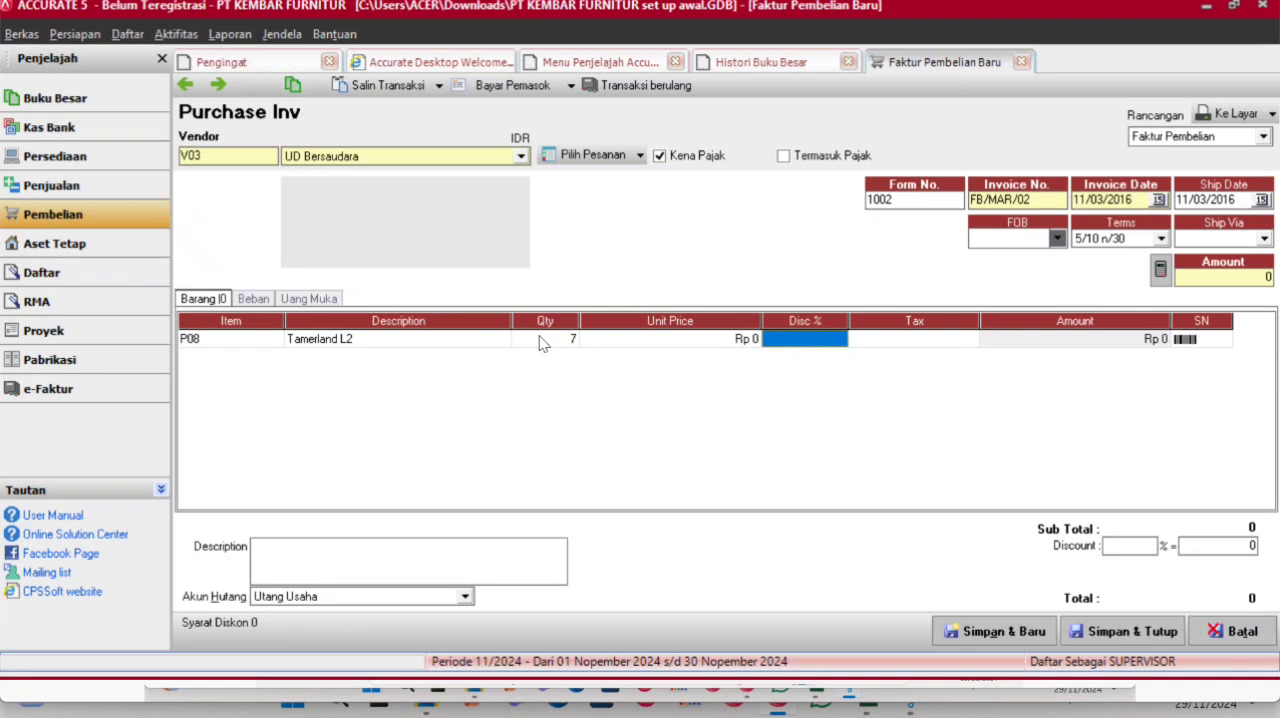
pyautogui.press('Tab')
pyautogui.write('T')
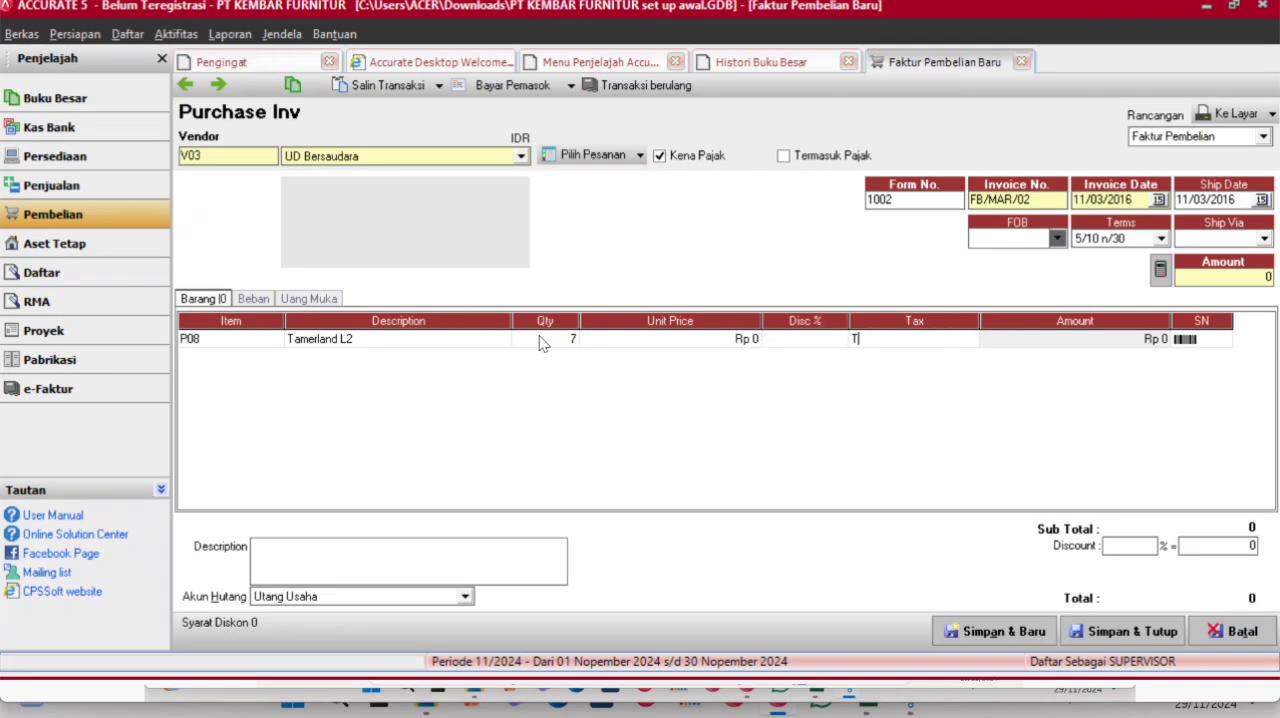
pyautogui.click(643, 352)
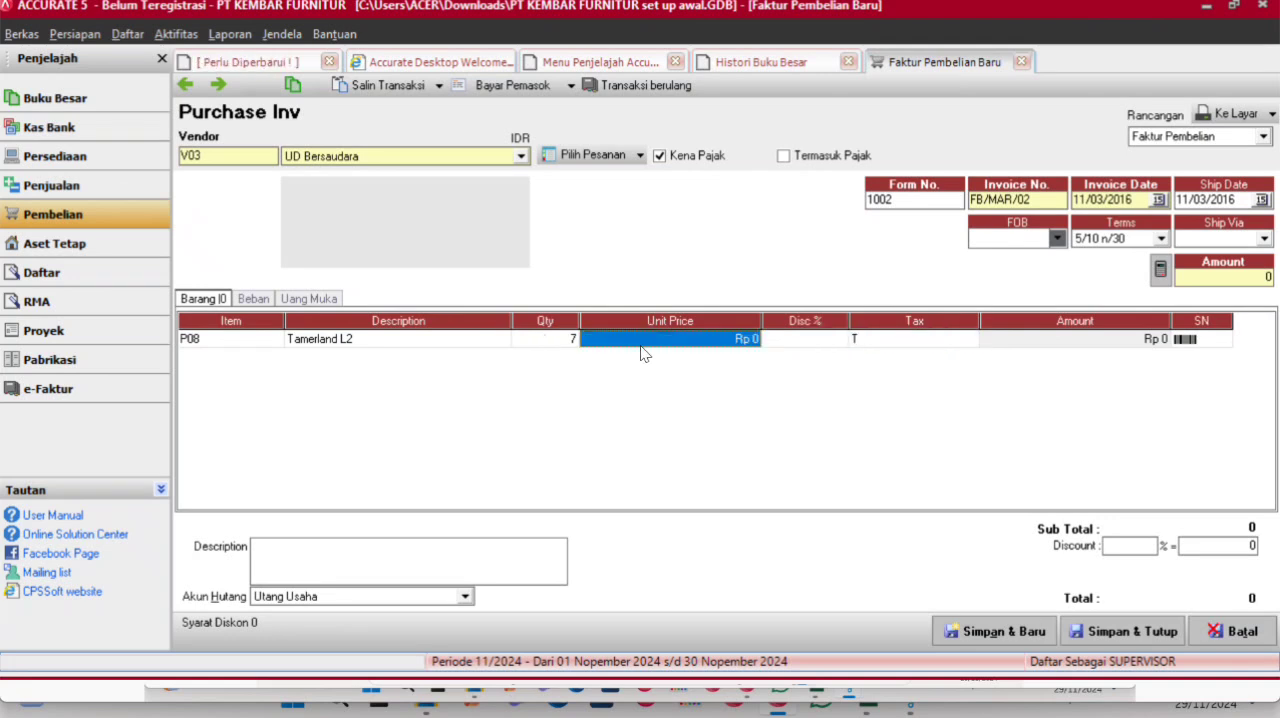
pyautogui.write('1.750.000')
pyautogui.press('Tab')
pyautogui.press('Tab')
pyautogui.press('Tab')
pyautogui.press('Tab')
pyautogui.press('Tab')
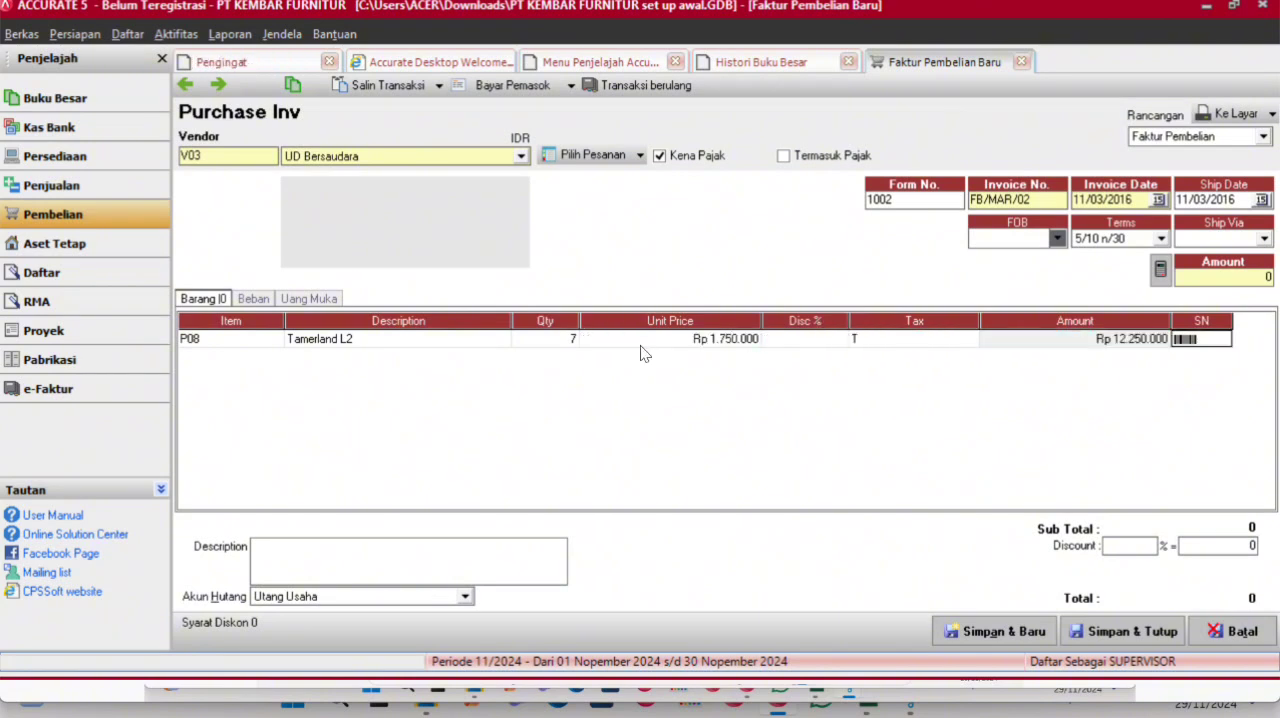
# - Add item P09 Tamerland L3 on the second invoice line with quantity 3, unit price 1.050.000 and tax code T
pyautogui.click(272, 357)
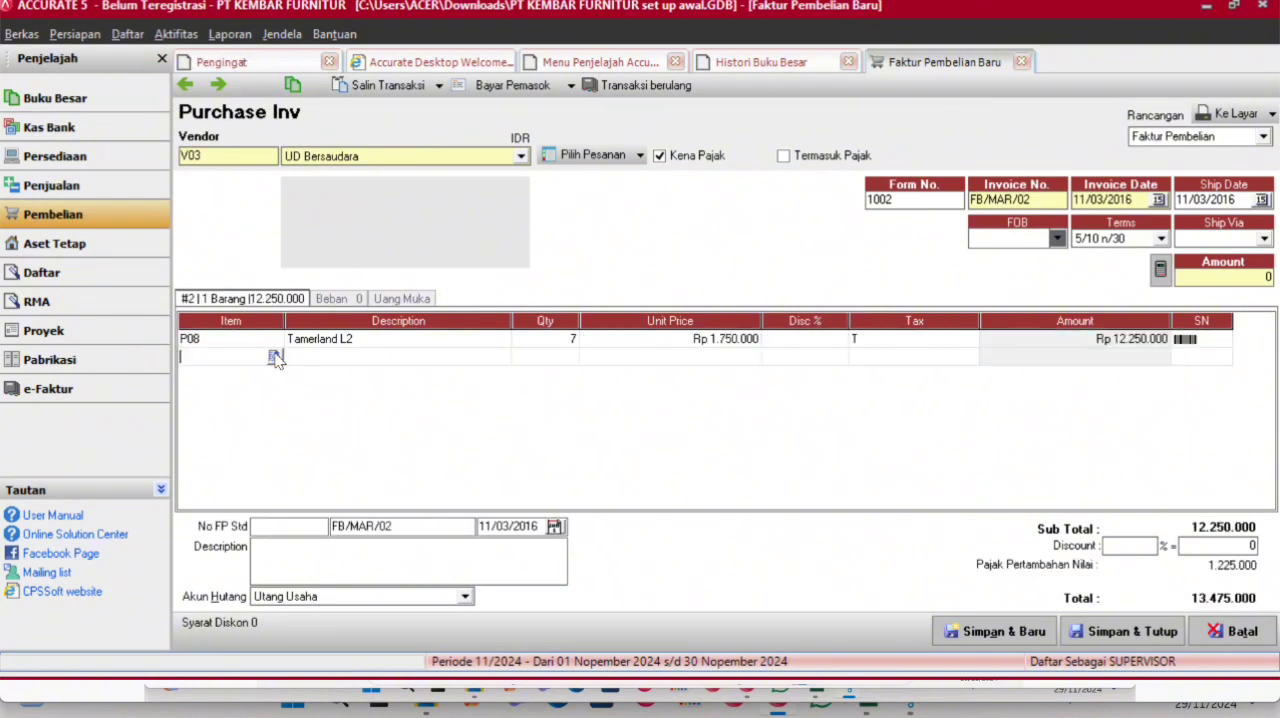
pyautogui.click(274, 357)
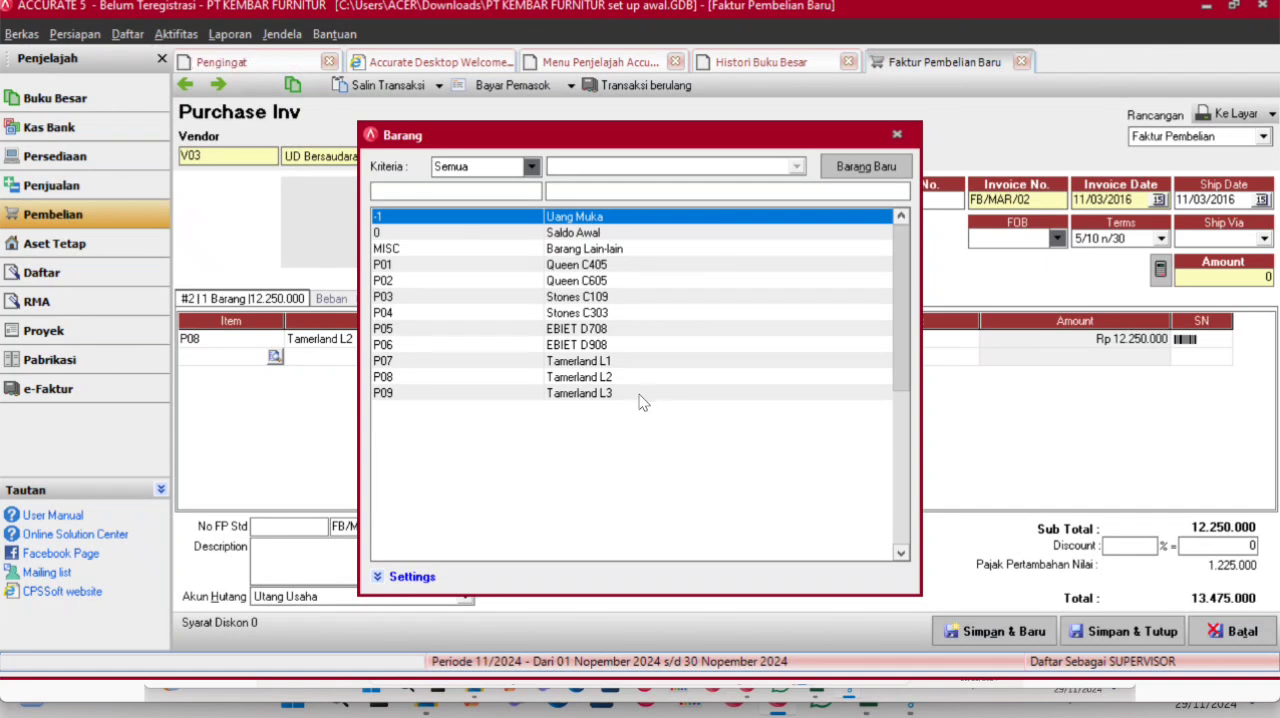
pyautogui.doubleClick(637, 392)
pyautogui.click(557, 362)
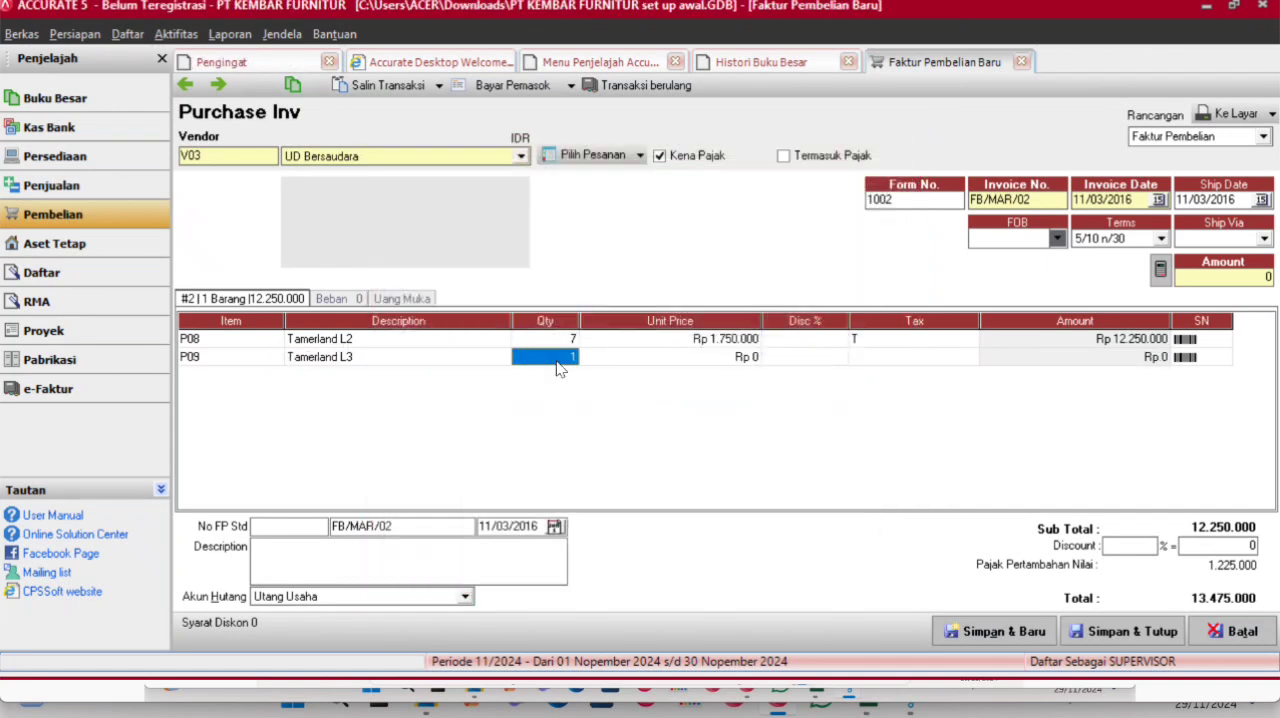
pyautogui.write('3')
pyautogui.press('Tab')
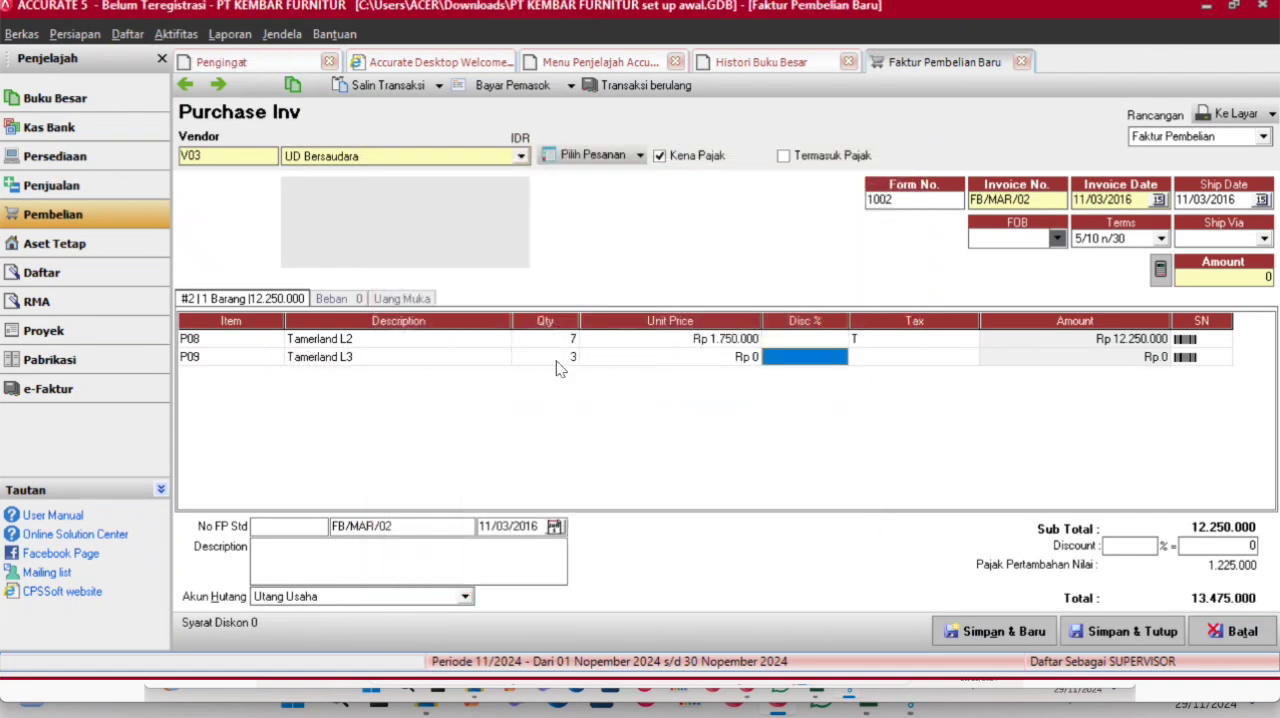
pyautogui.write('1.050.0')
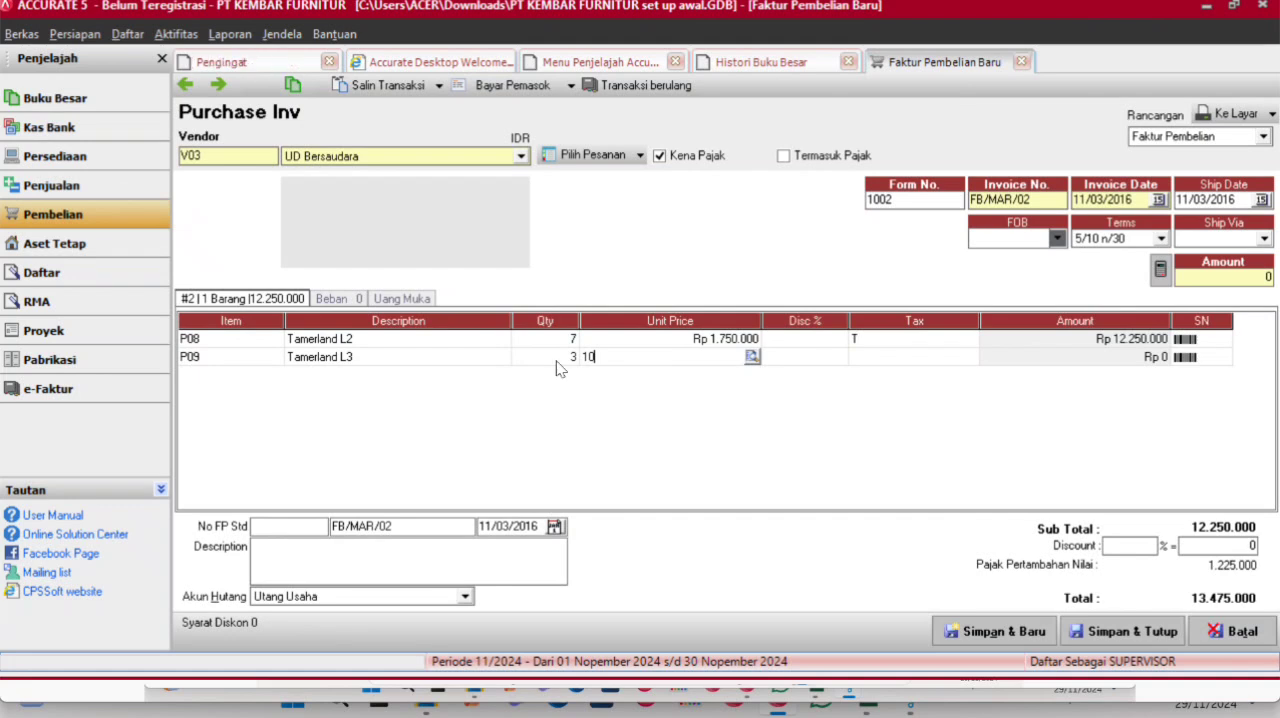
pyautogui.write('00')
pyautogui.press('Tab')
pyautogui.press('Tab')
pyautogui.write('T')
pyautogui.press('Tab')
pyautogui.press('Tab')
pyautogui.press('Tab')
pyautogui.press('Down')
pyautogui.press('Up')
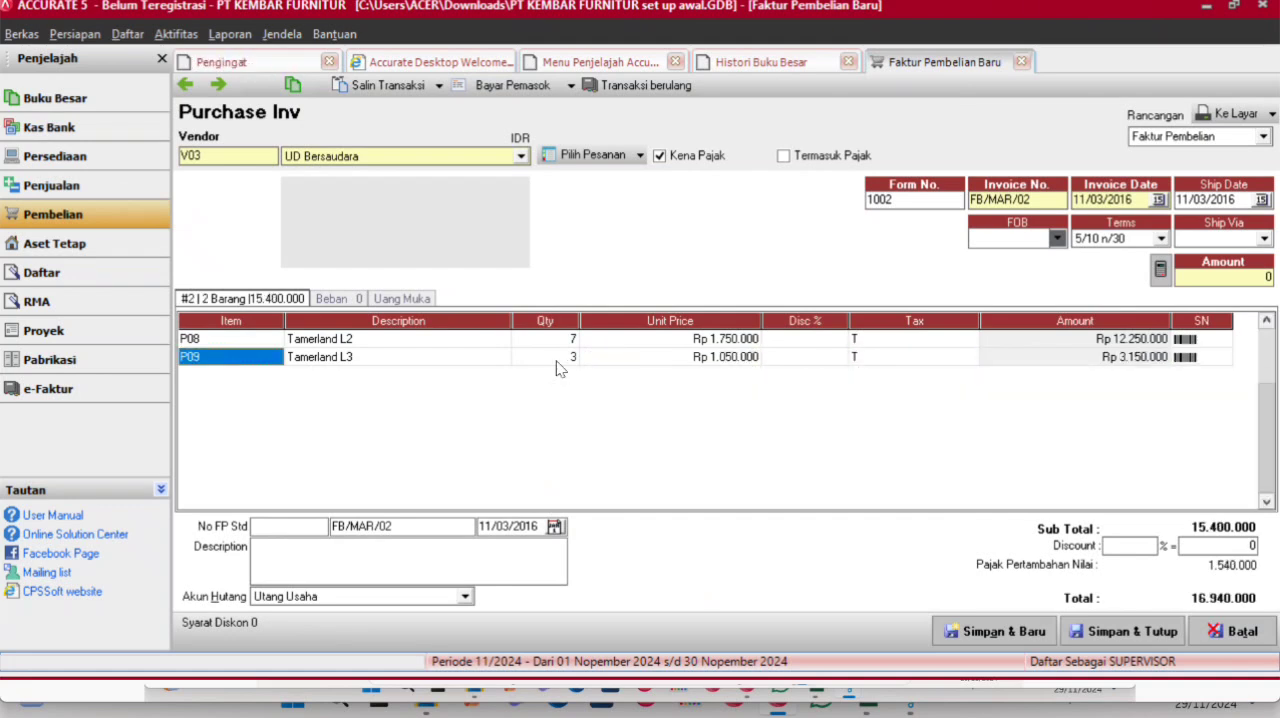
# - Create a vendor payment from invoice FB/MAR/02 and set its payment and cheque dates to 11/03/2016
pyautogui.click(530, 88)
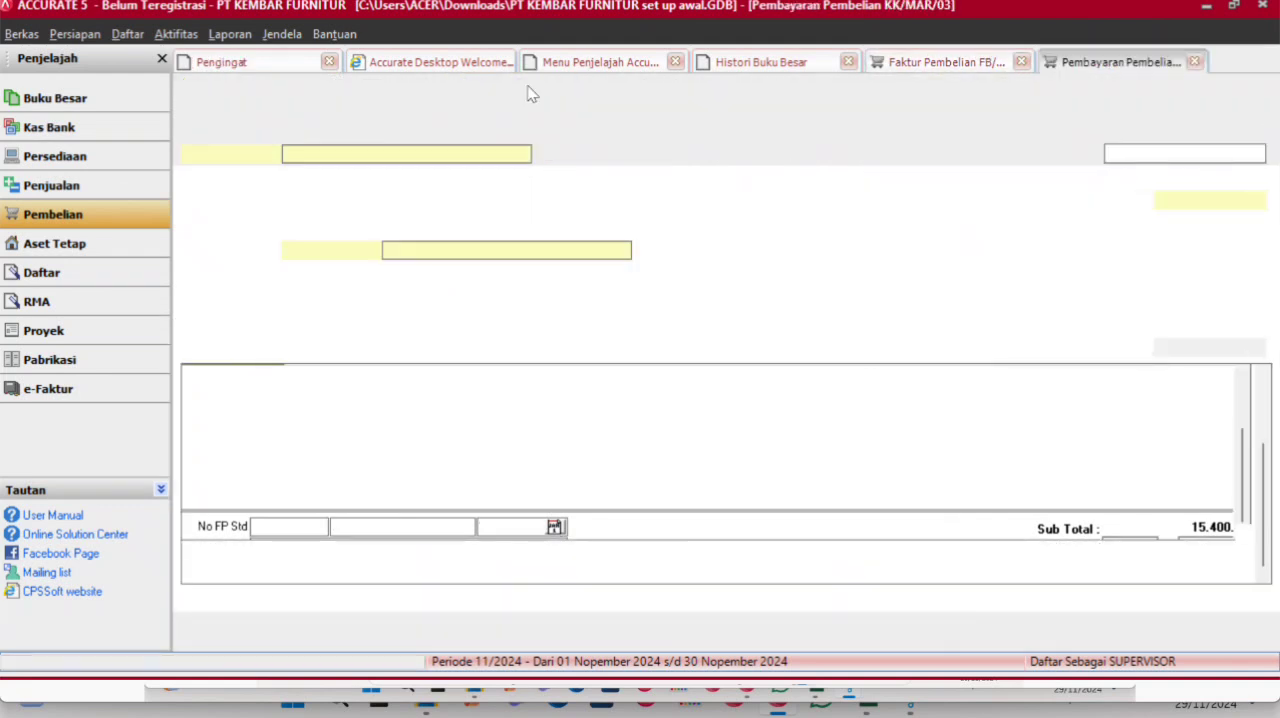
pyautogui.click(1218, 202)
pyautogui.moveTo(1218, 203); pyautogui.dragTo(1108, 218)
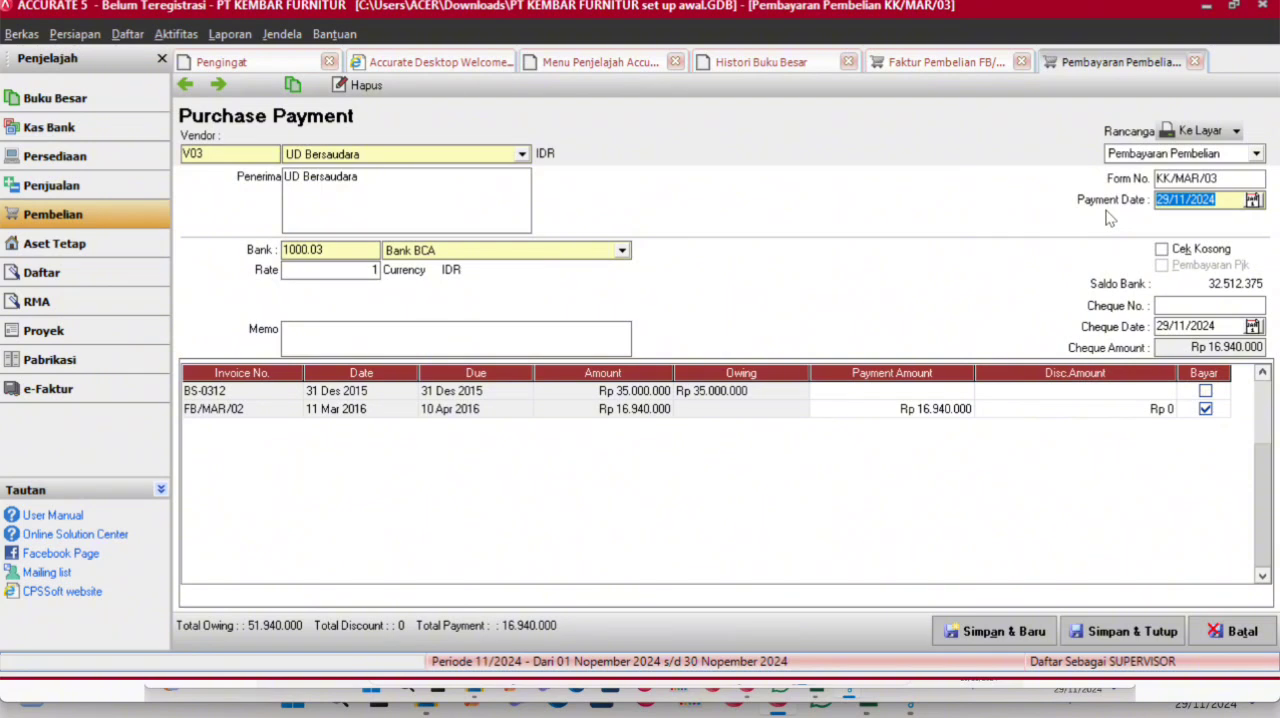
pyautogui.write('11/03/2016')
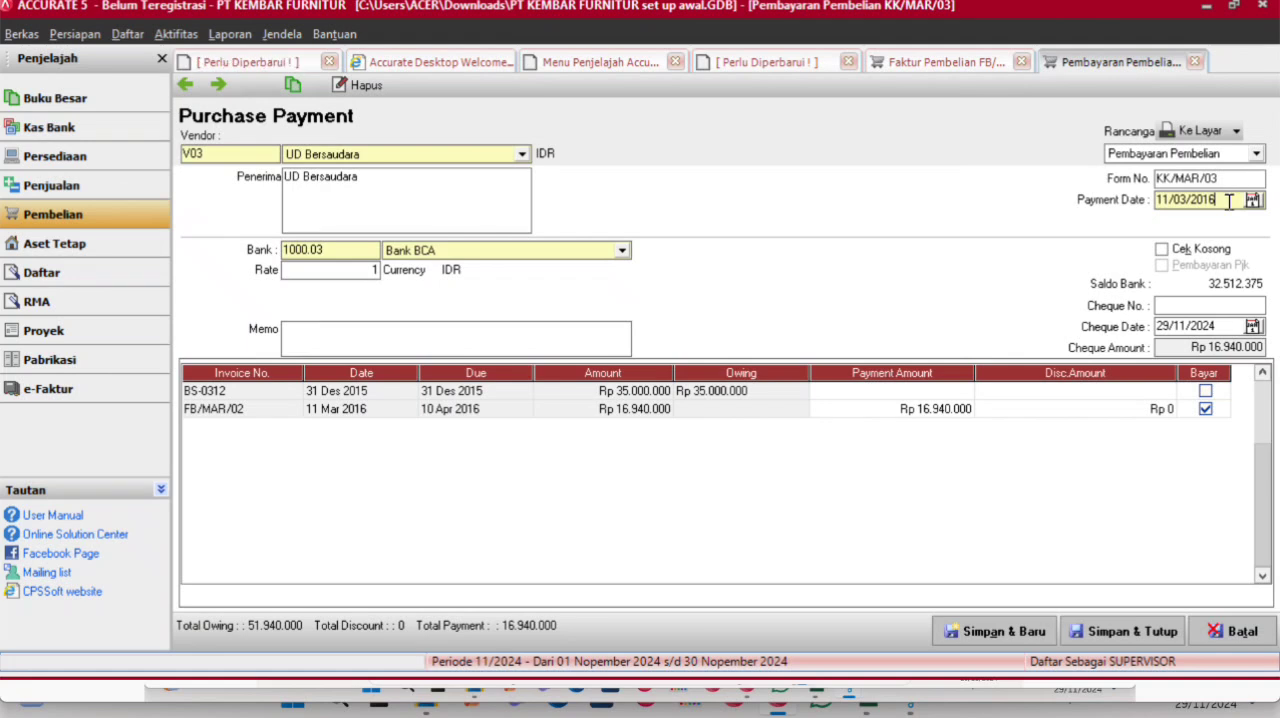
pyautogui.moveTo(1230, 201); pyautogui.dragTo(1124, 196)
pyautogui.hotkey('ctrl', 'c')
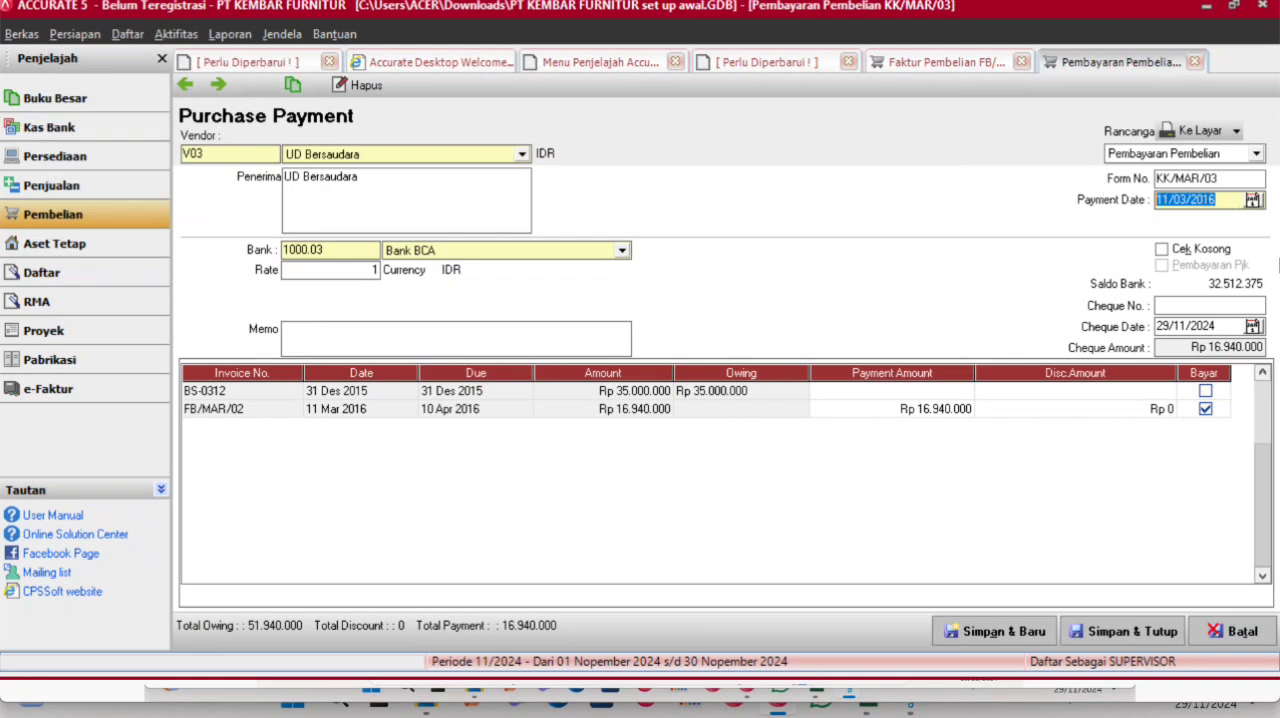
pyautogui.click(1223, 328)
pyautogui.doubleClick(1223, 328)
pyautogui.hotkey('ctrl', 'v')
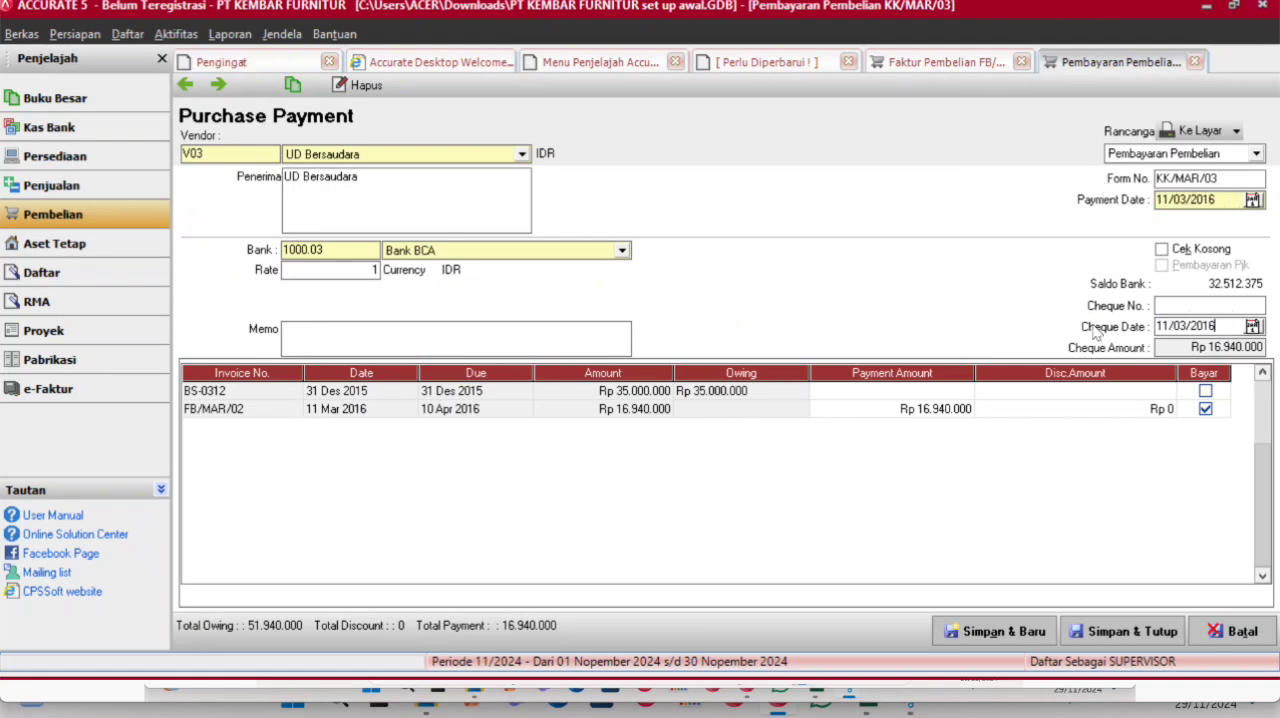
# - Pay from the Saldo Kas account, then save and close the payment and the purchase invoice
pyautogui.click(622, 250)
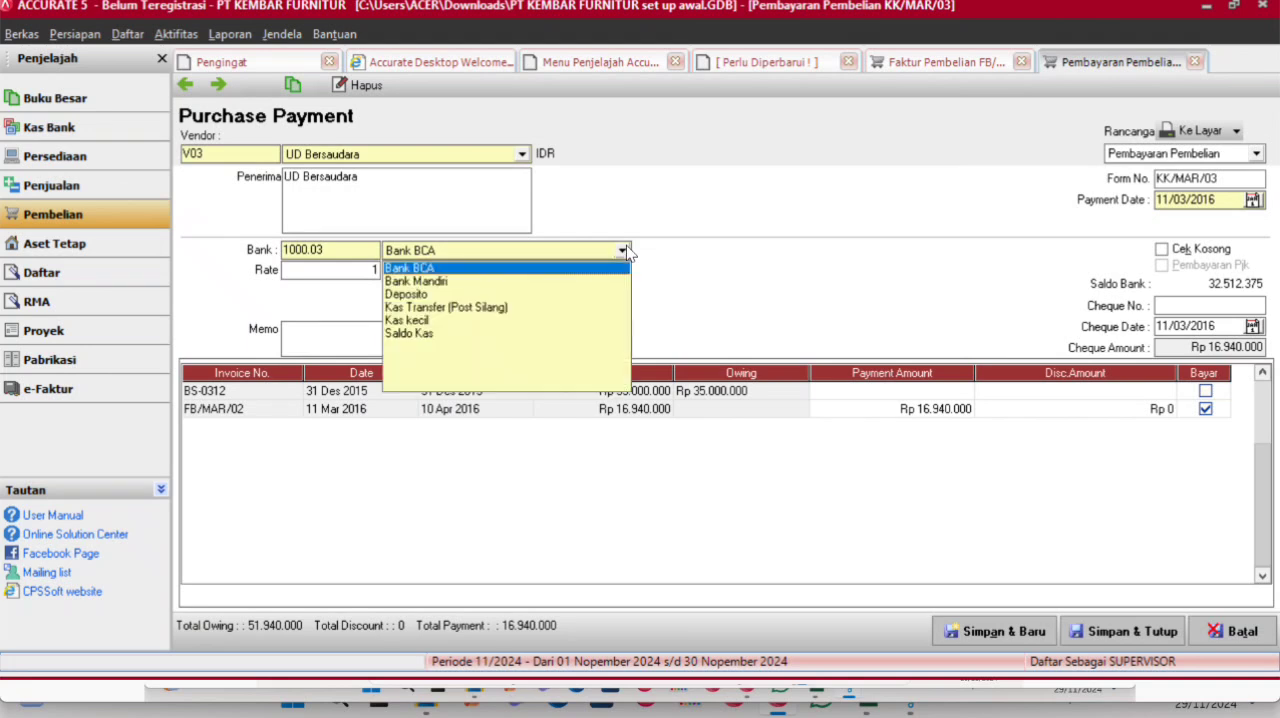
pyautogui.click(409, 333)
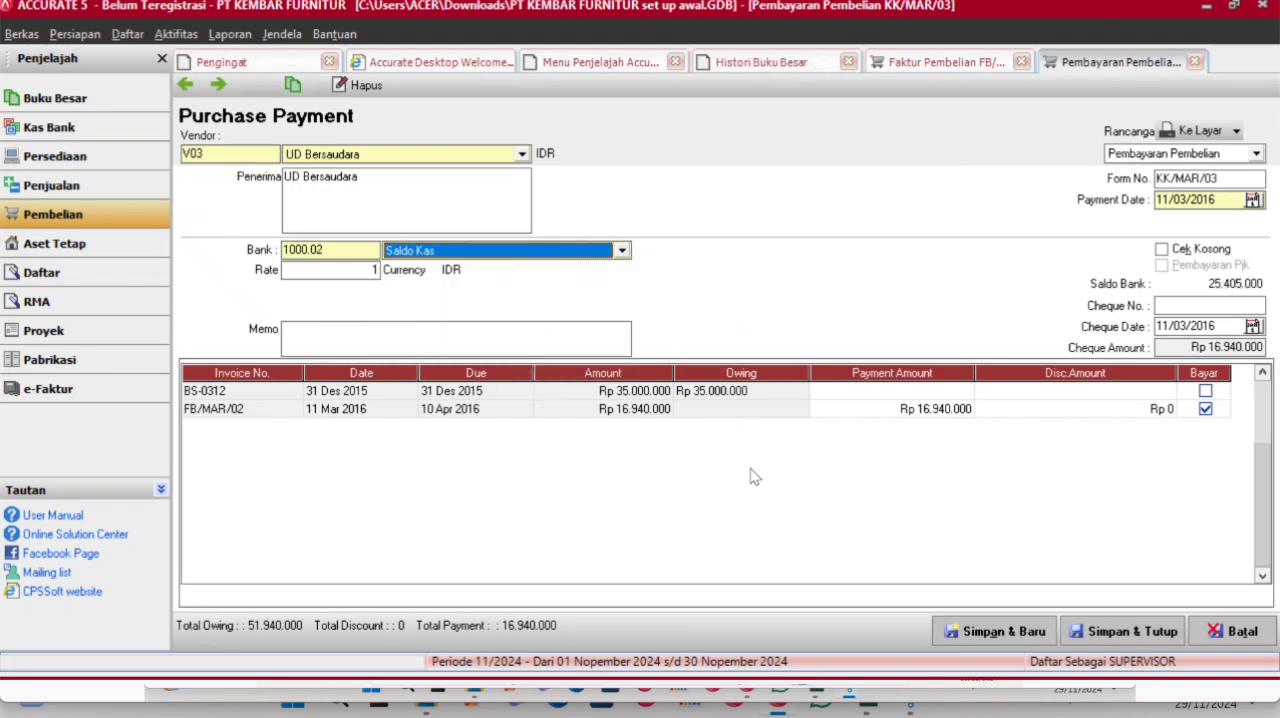
pyautogui.click(1107, 636)
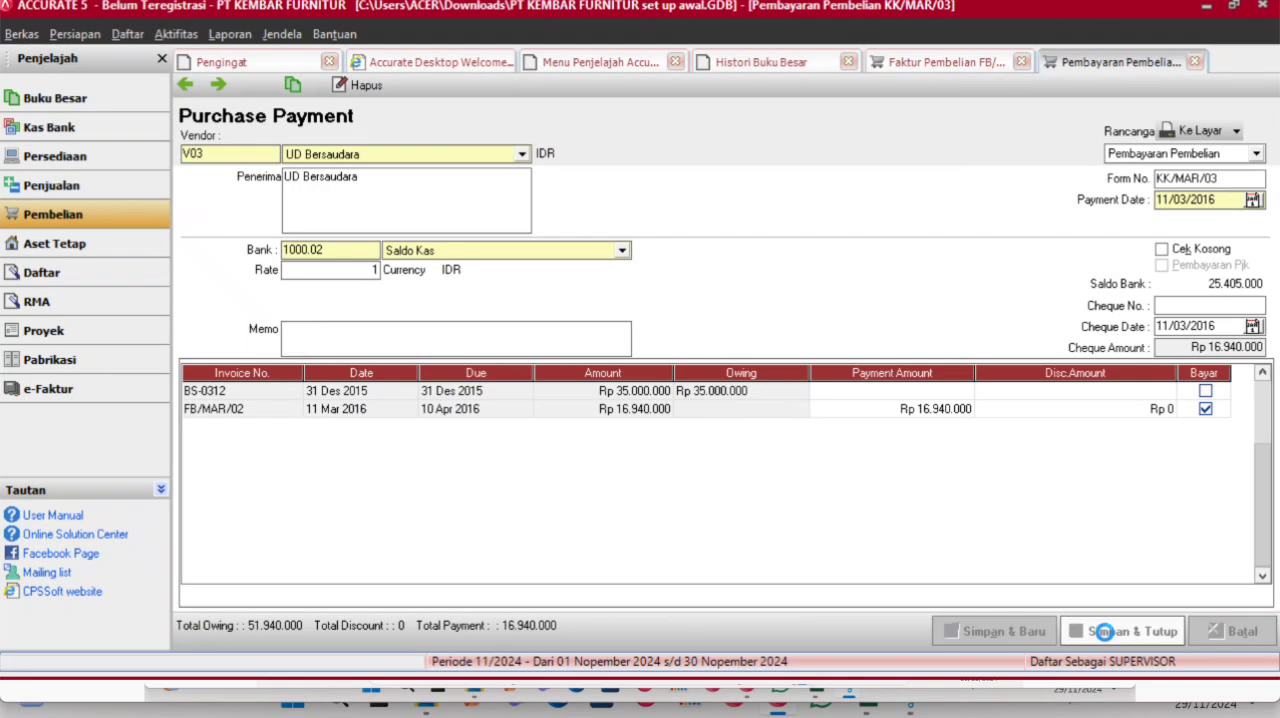
pyautogui.click(1107, 636)
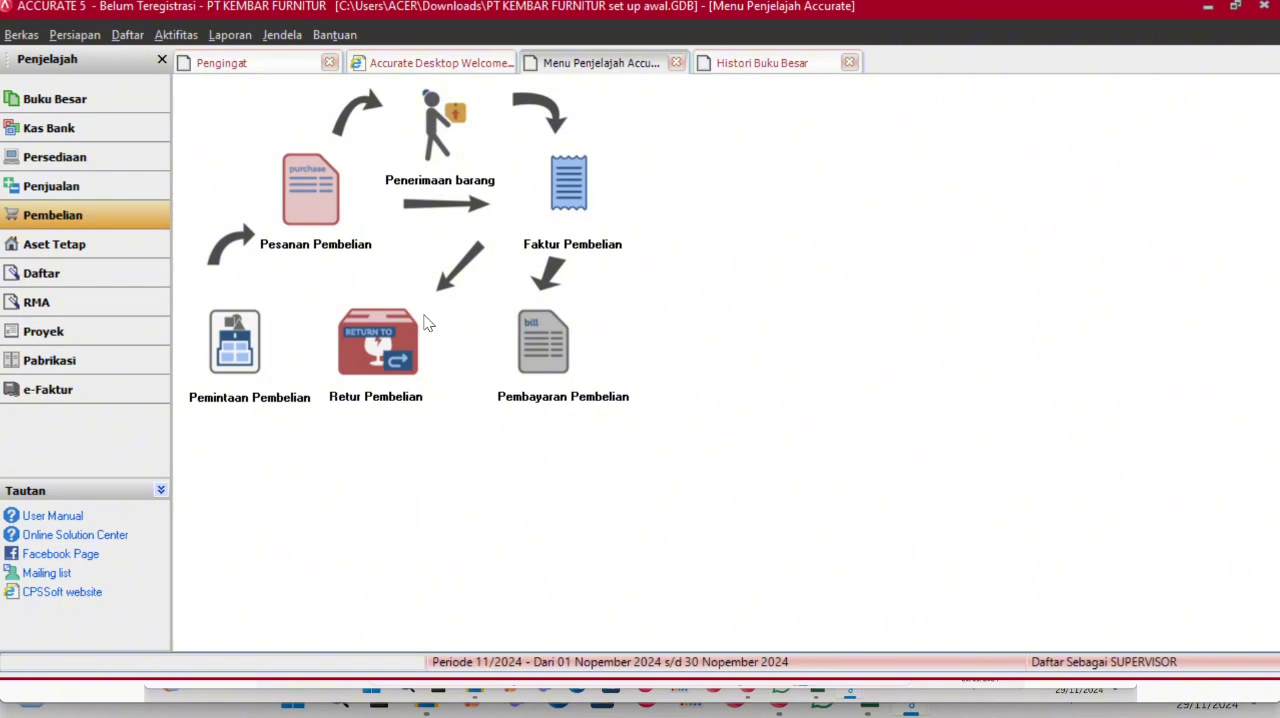
# - Create a purchase return for vendor UD Bersaudara dated 12/03/2016 against invoice FB/MAR/02
pyautogui.click(388, 380)
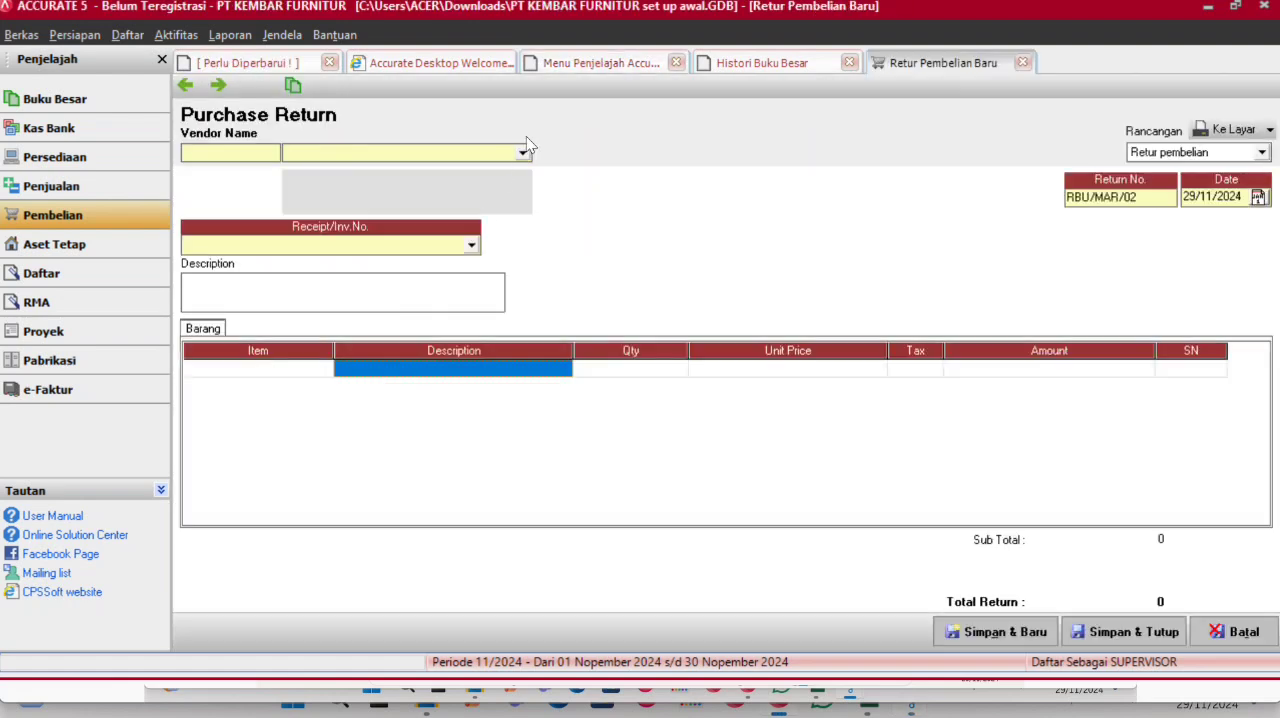
pyautogui.click(523, 150)
pyautogui.click(355, 203)
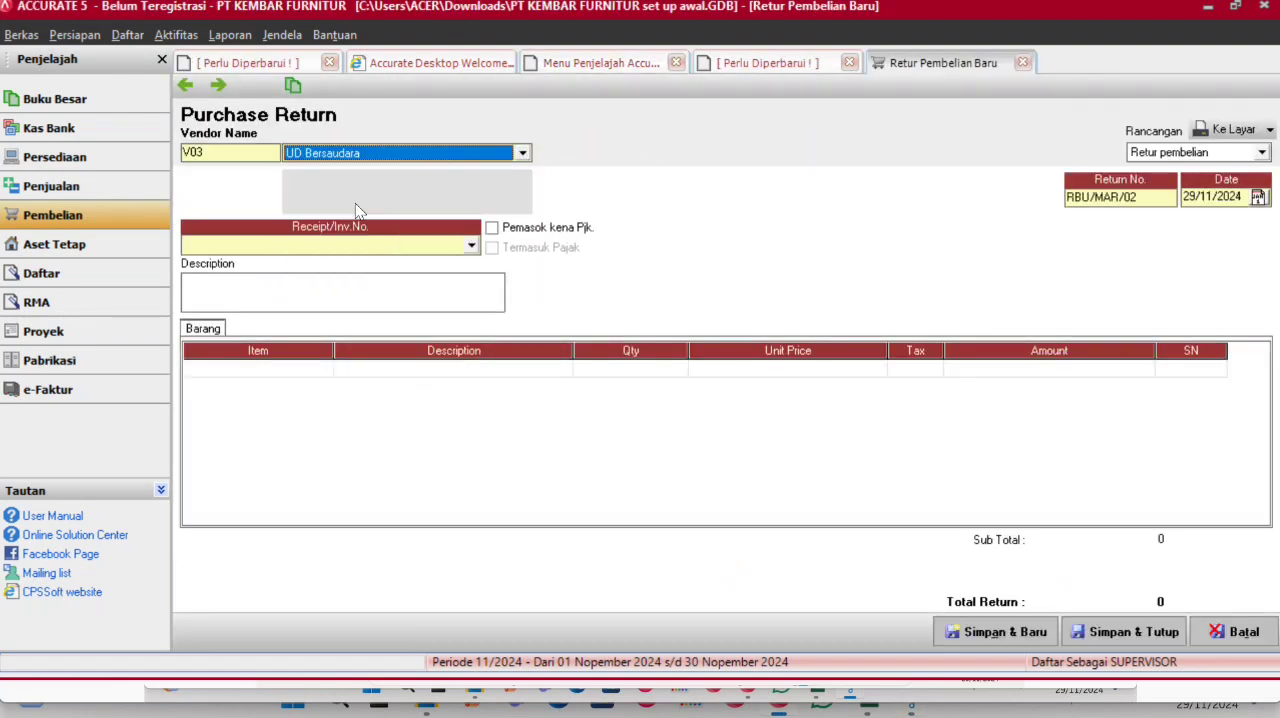
pyautogui.moveTo(1241, 198); pyautogui.dragTo(1163, 203)
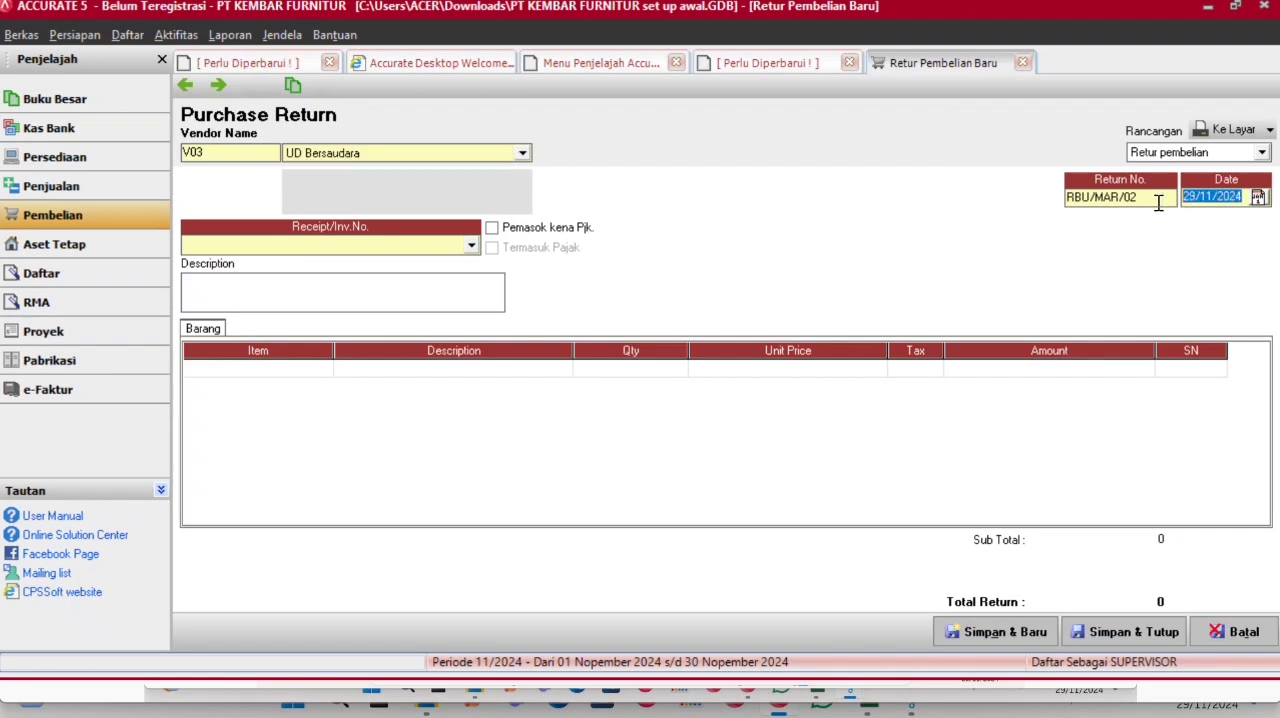
pyautogui.write('12/')
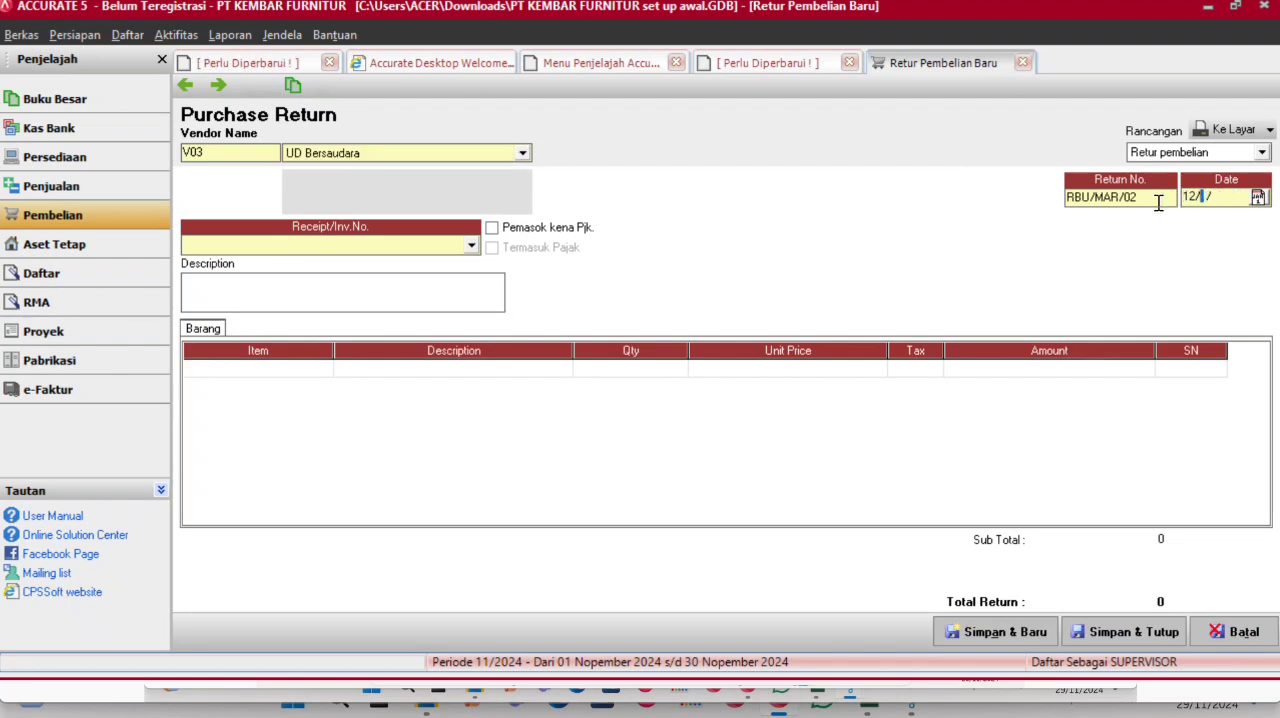
pyautogui.write('03/201')
pyautogui.click(470, 251)
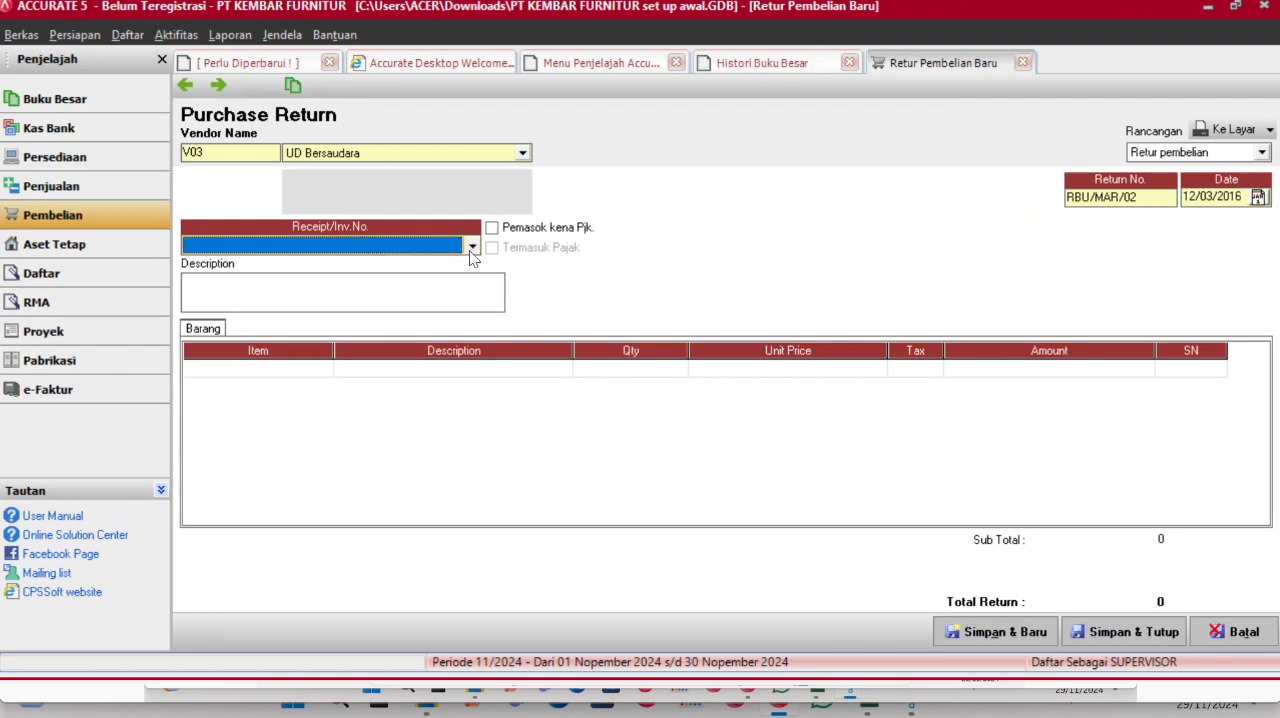
pyautogui.click(472, 250)
pyautogui.click(476, 277)
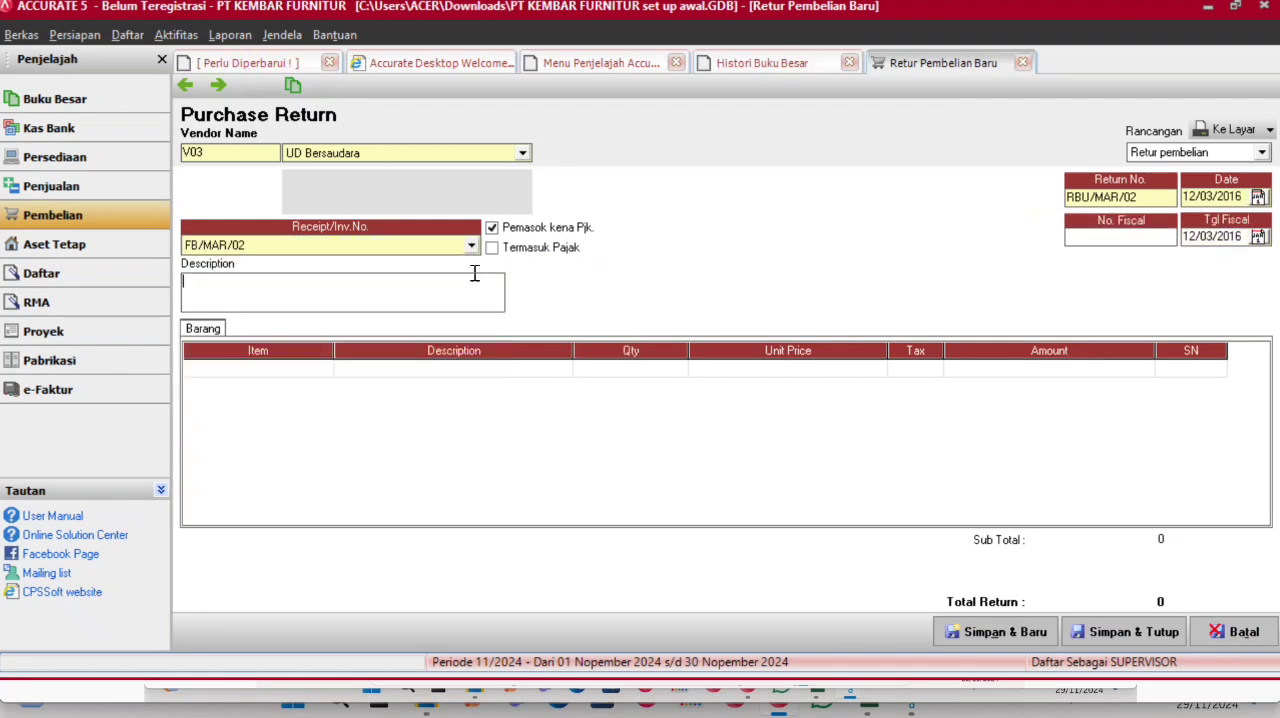
# - Add Tamerland L2 to the return with quantity 1, declining to return all goods
pyautogui.click(395, 372)
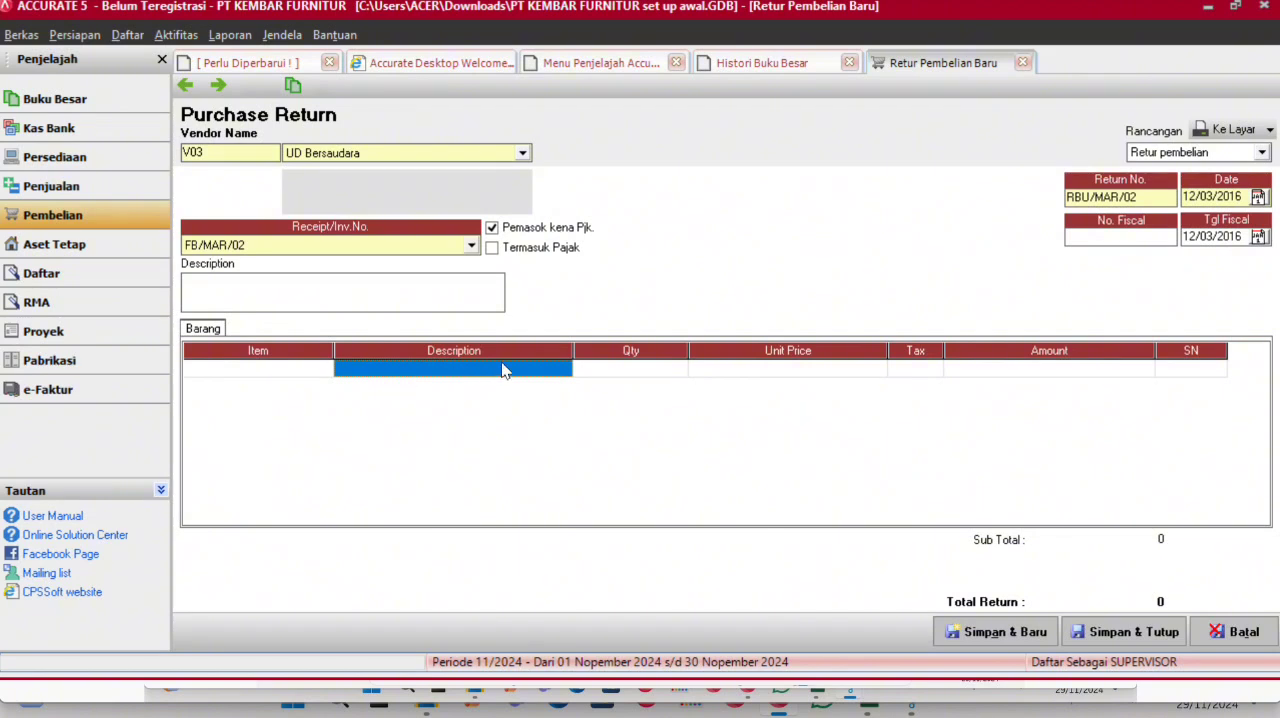
pyautogui.click(557, 369)
pyautogui.click(563, 370)
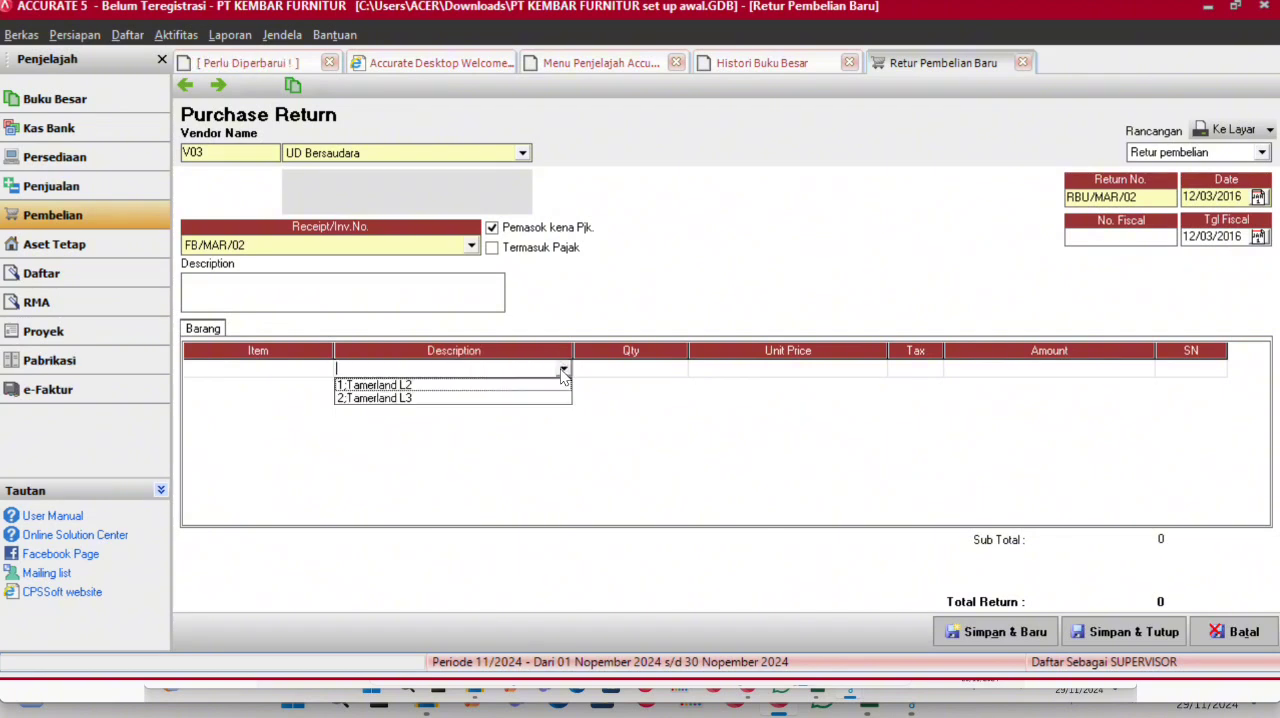
pyautogui.click(520, 386)
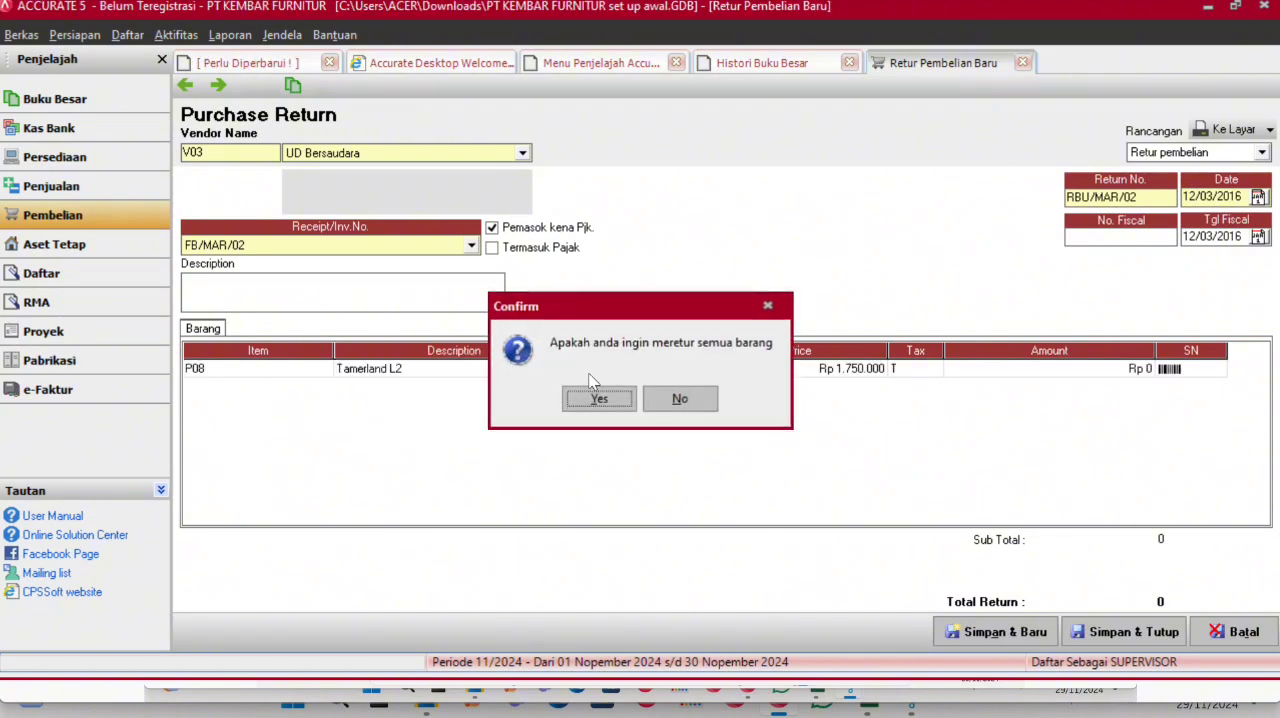
pyautogui.click(681, 400)
pyautogui.click(632, 375)
pyautogui.write('1')
pyautogui.press('Tab')
pyautogui.press('Tab')
pyautogui.press('Tab')
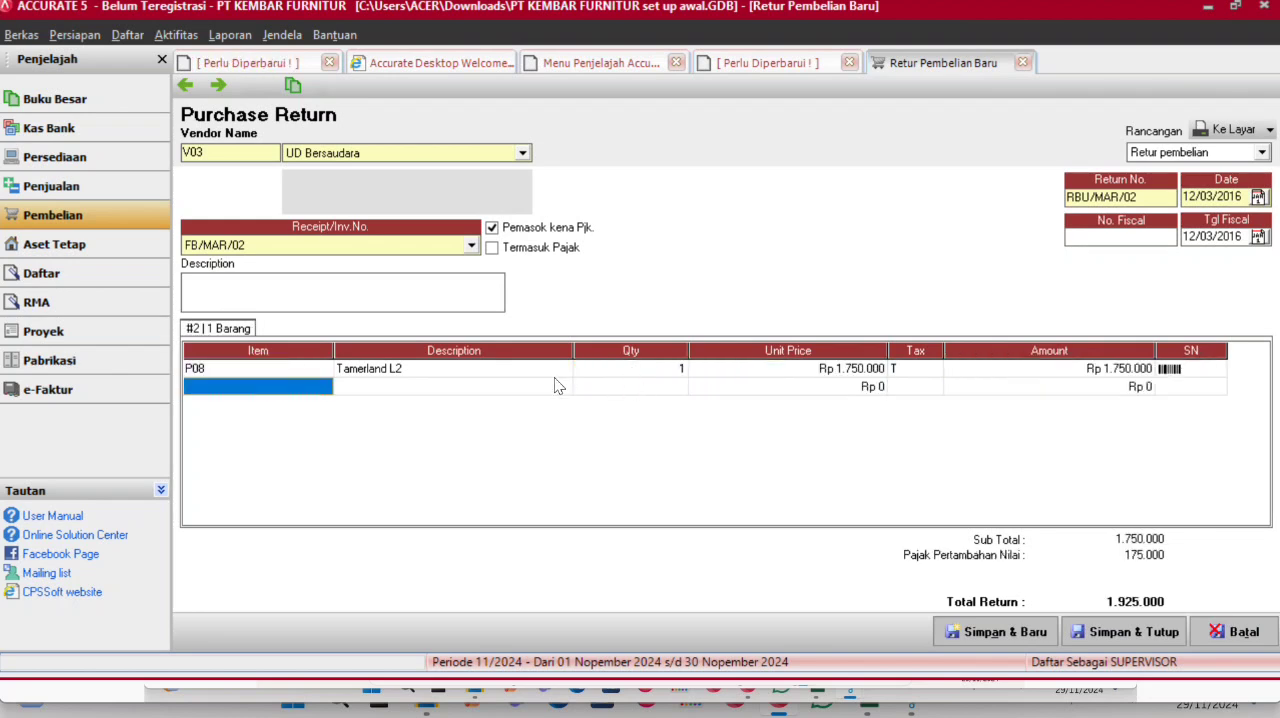
# - Add Tamerland L3 on the second return line with quantity 2, then save and close the purchase return
pyautogui.click(560, 388)
pyautogui.click(566, 391)
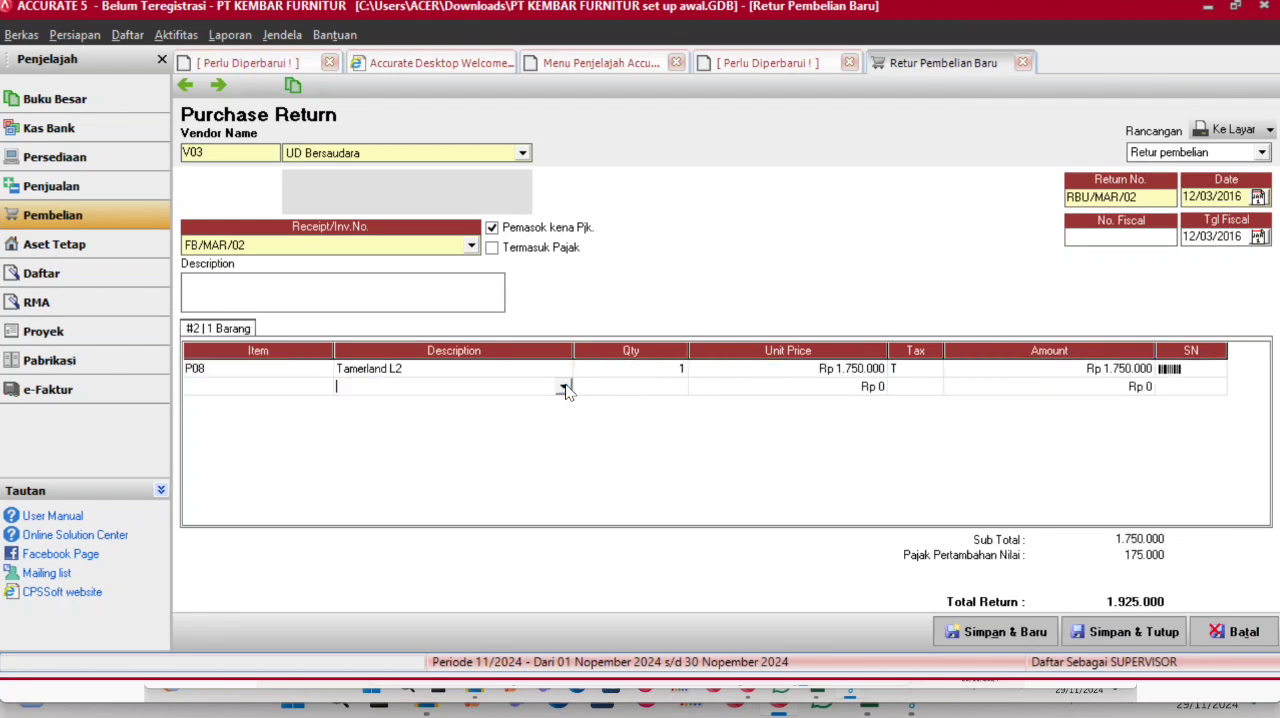
pyautogui.click(563, 387)
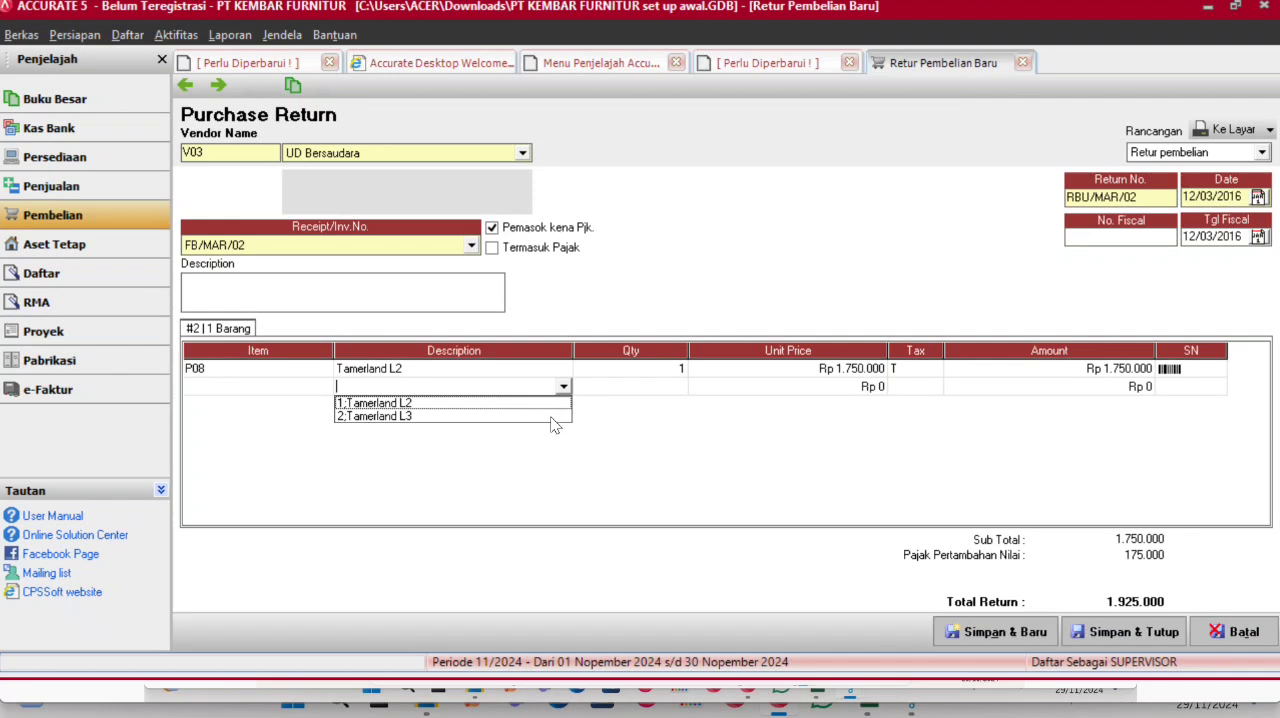
pyautogui.click(557, 416)
pyautogui.click(680, 400)
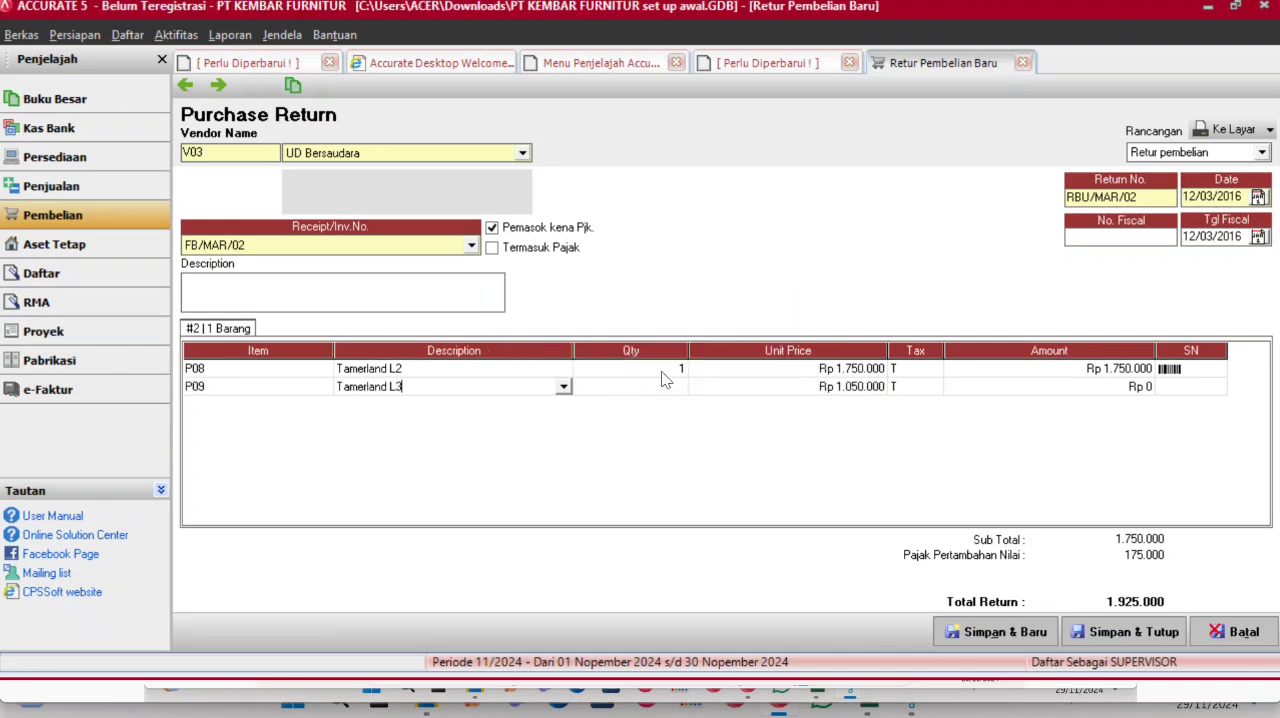
pyautogui.click(657, 388)
pyautogui.write('2')
pyautogui.press('Return')
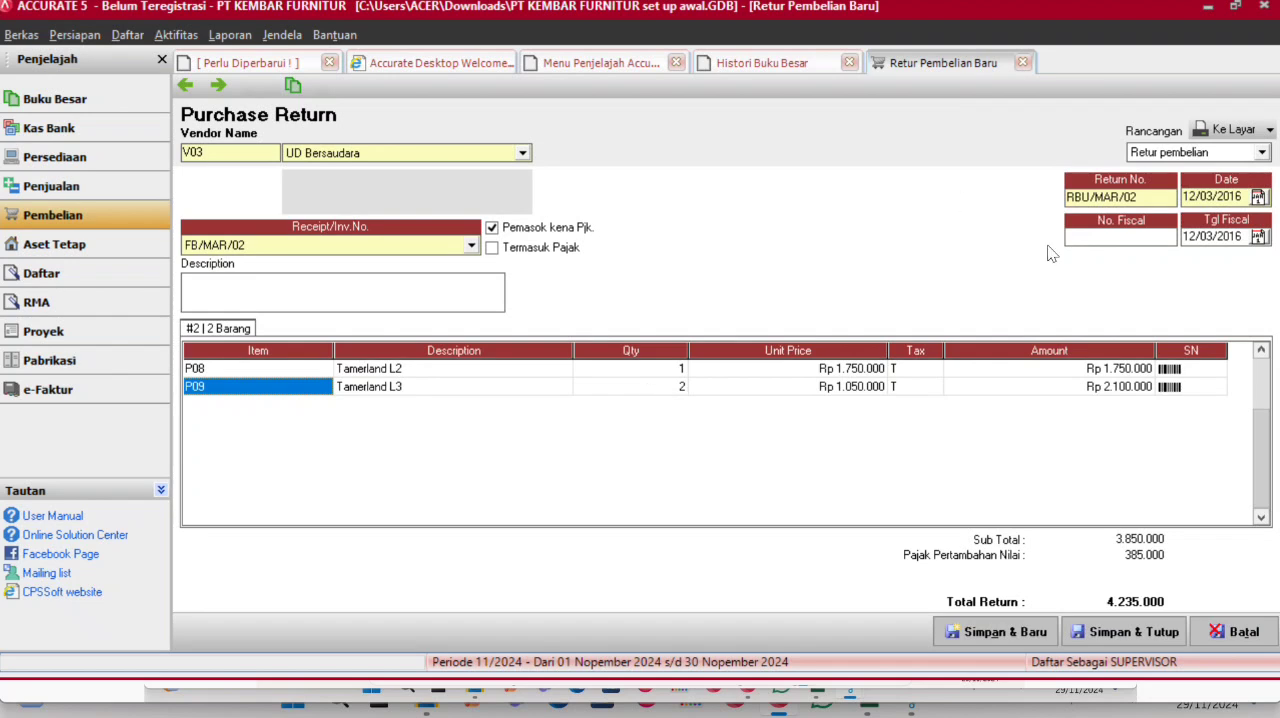
pyautogui.click(1112, 628)
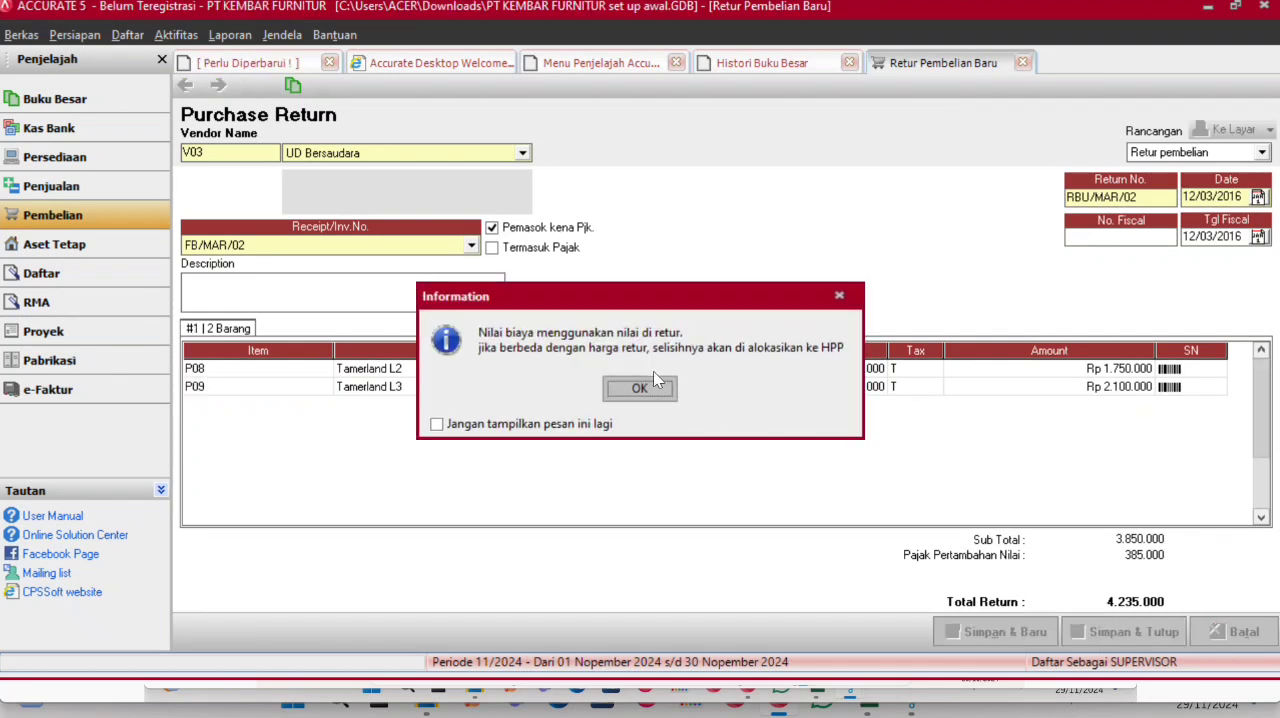
pyautogui.click(651, 387)
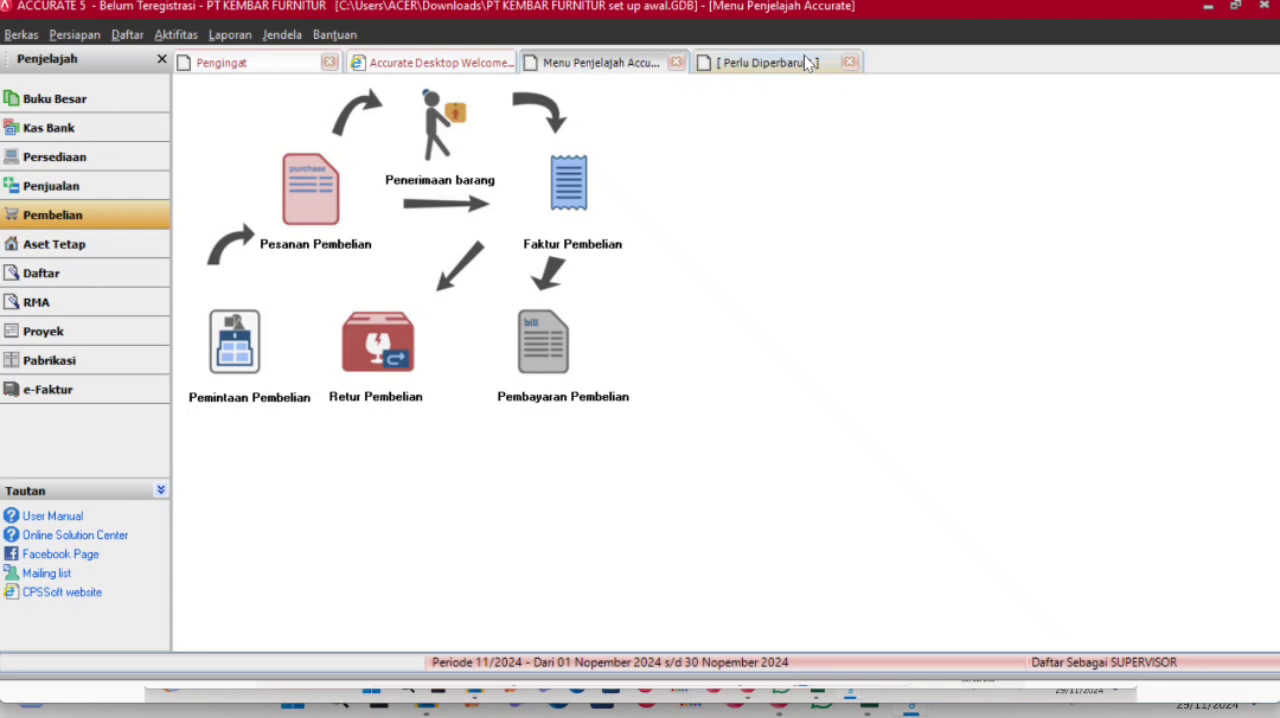
# - Refresh the general ledger history and examine the entries posted for purchase return RBU/MAR/02
pyautogui.click(806, 63)
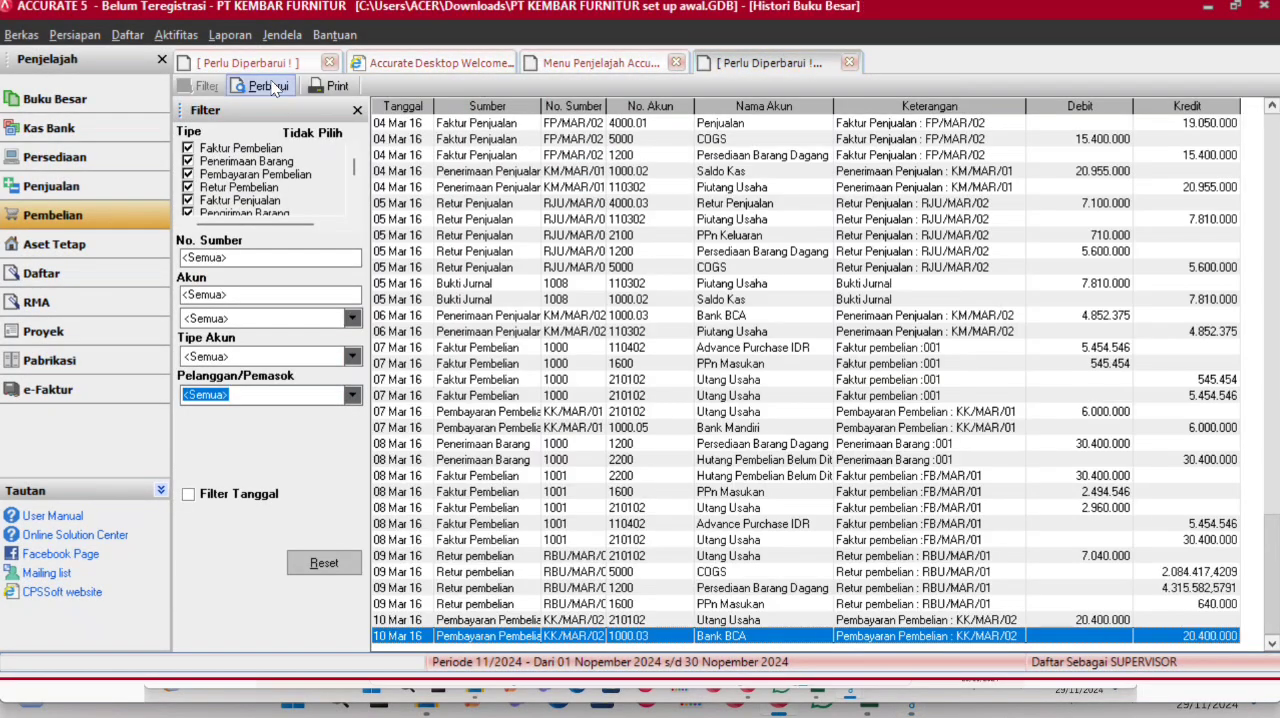
pyautogui.click(265, 86)
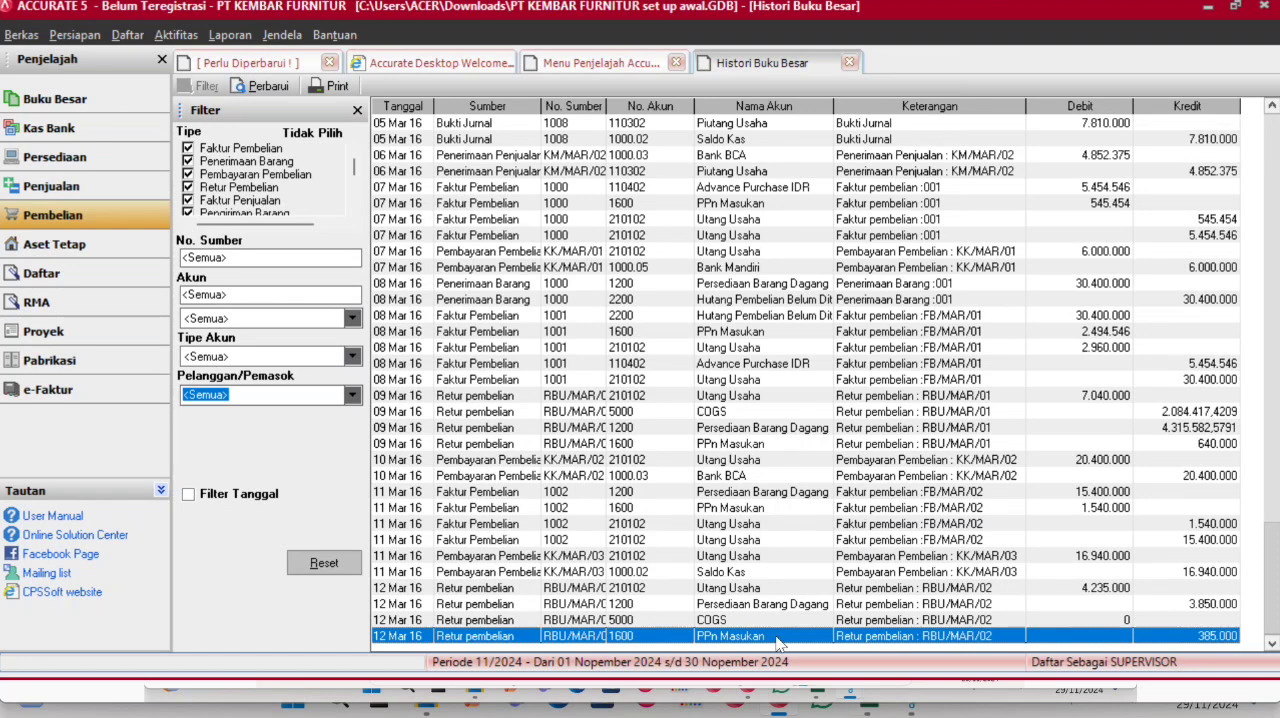
pyautogui.click(768, 590)
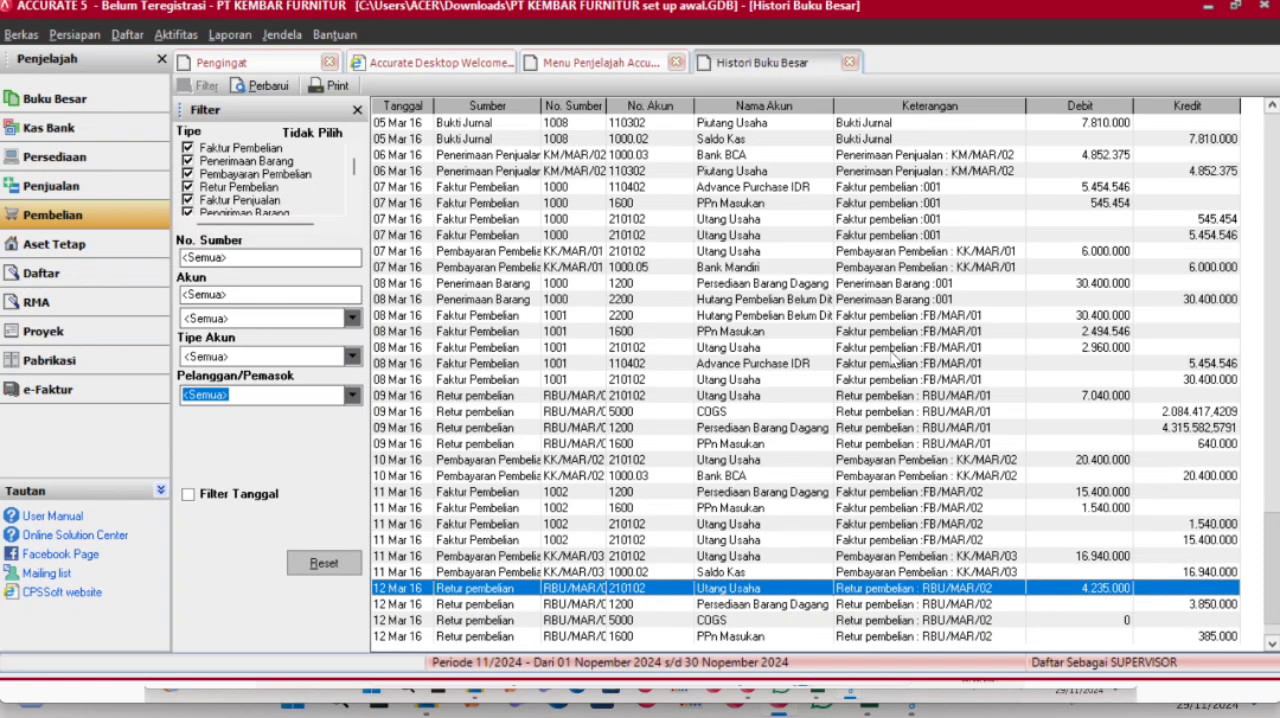
# - Create a general journal voucher dated 12/03/2016
pyautogui.click(55, 98)
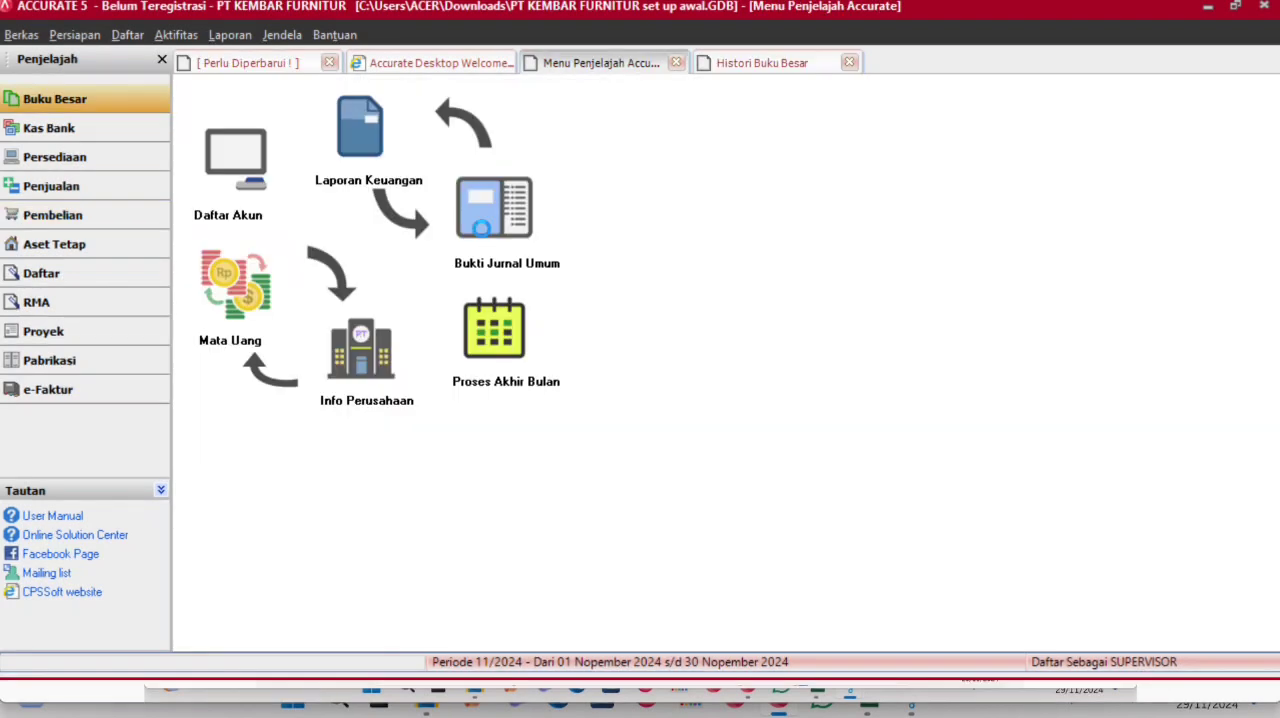
pyautogui.click(483, 230)
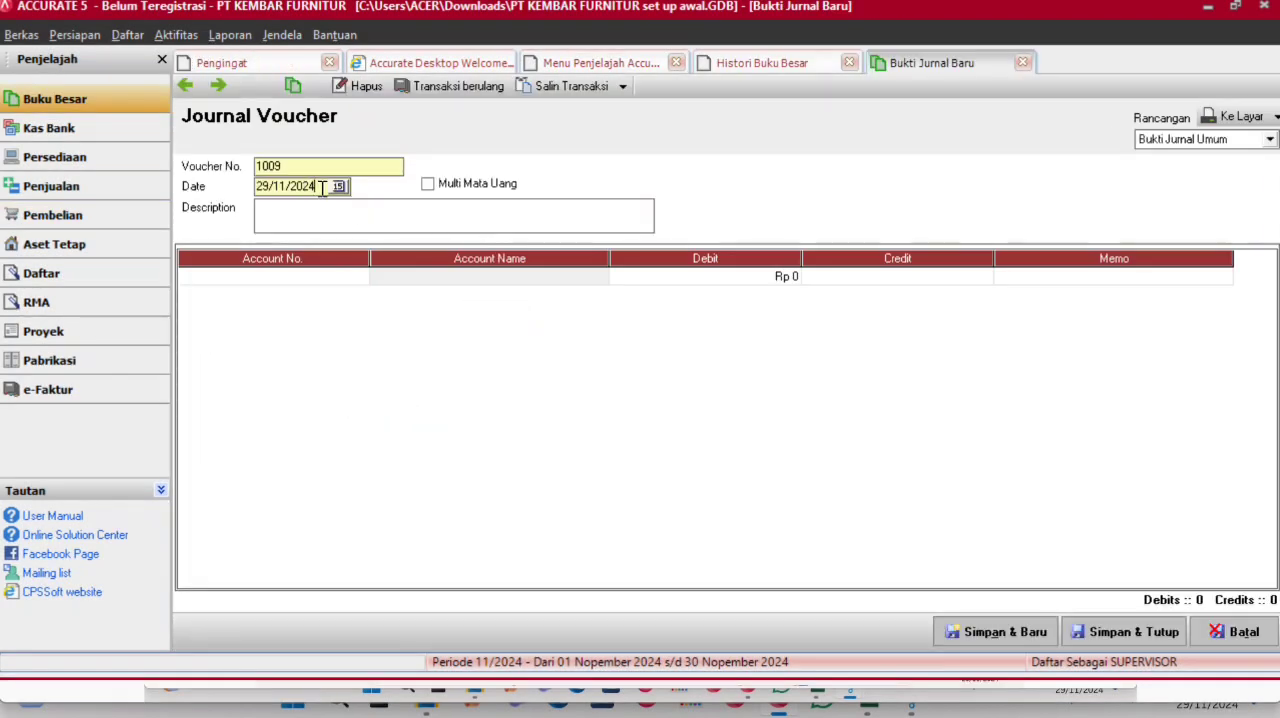
pyautogui.moveTo(318, 187); pyautogui.dragTo(231, 177)
pyautogui.write('12/03/2016')
# - Enter account 1000.03 Bank BCA on the first voucher line with a debit of 4.235.000
pyautogui.doubleClick(333, 280)
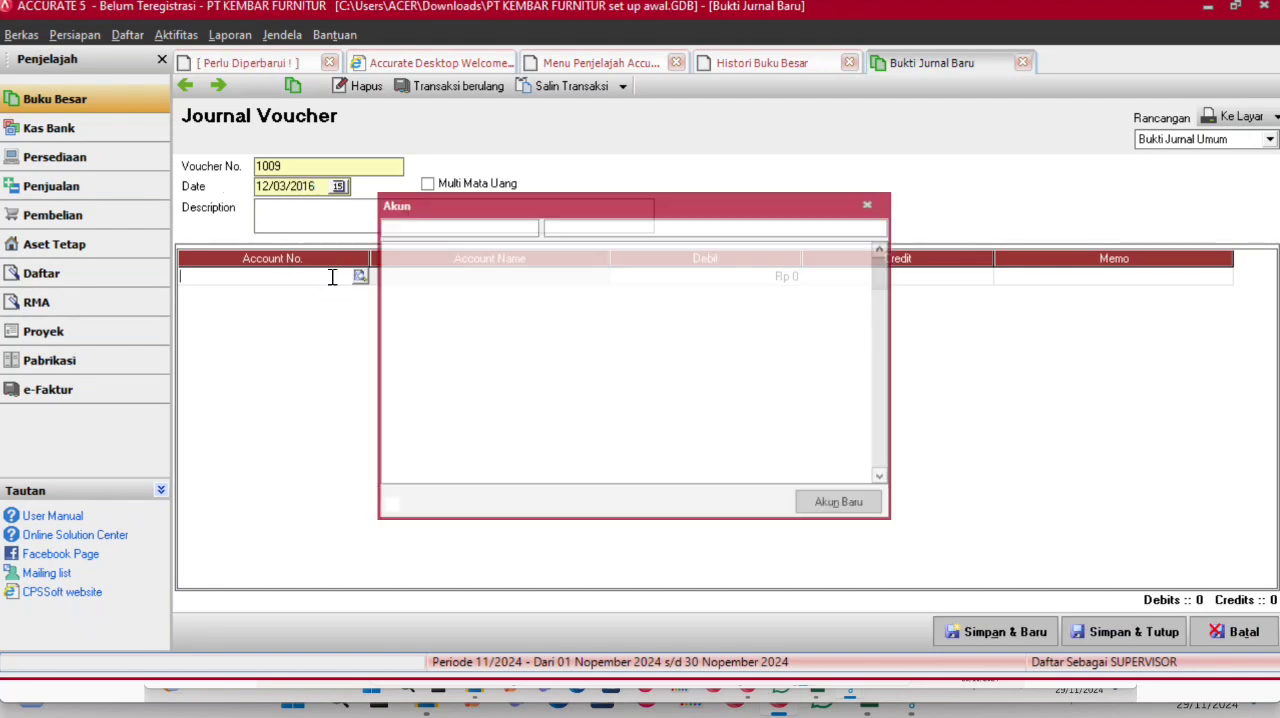
pyautogui.doubleClick(596, 279)
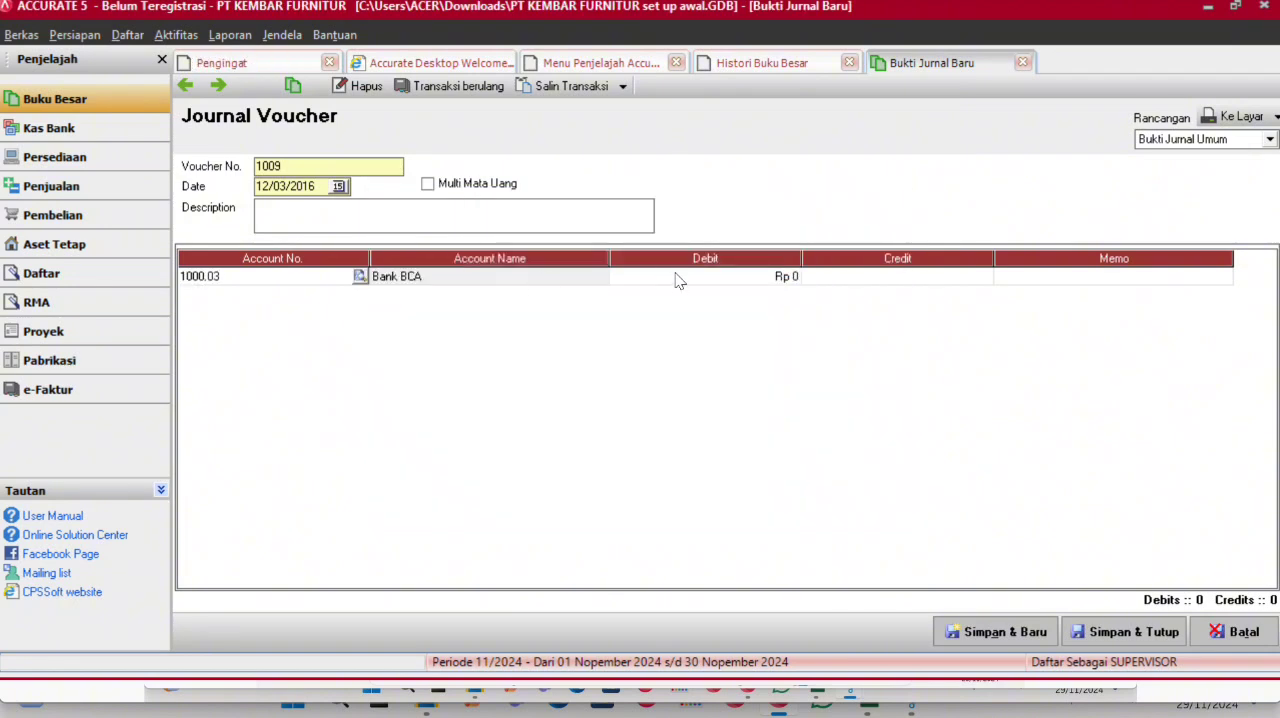
pyautogui.click(676, 280)
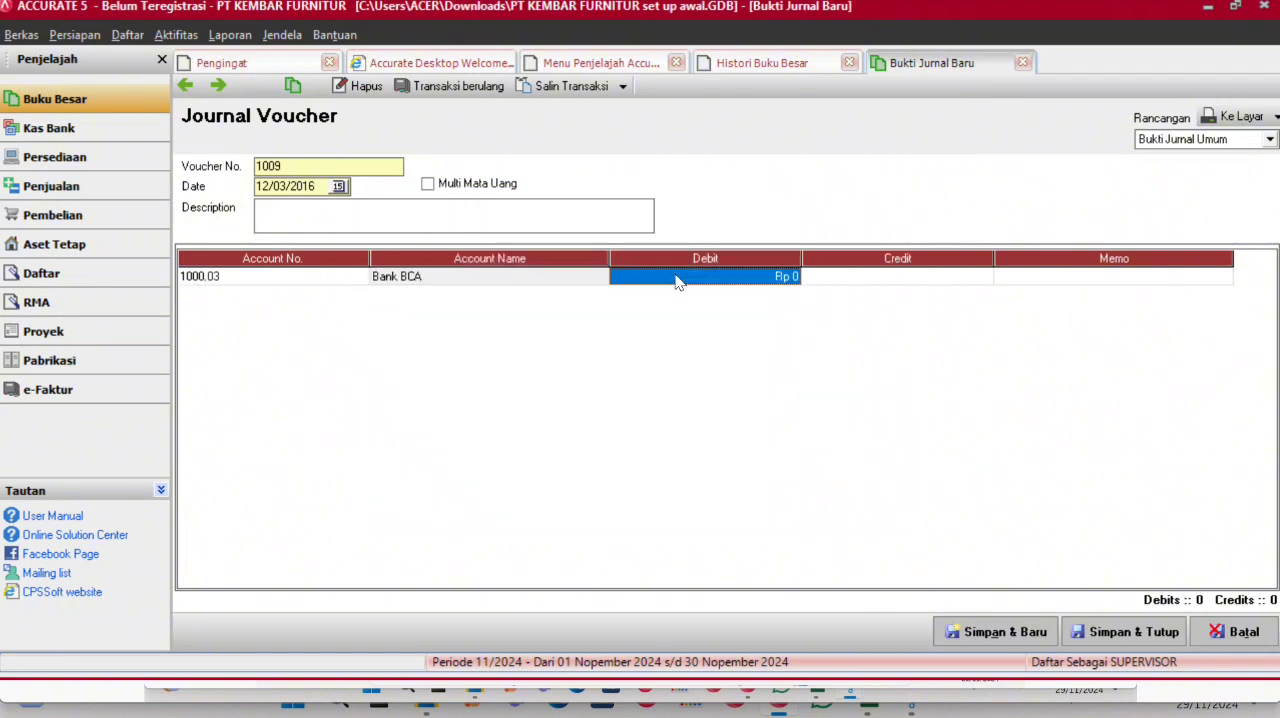
pyautogui.write('4')
pyautogui.write('23')
pyautogui.press('BackSpace')
pyautogui.write('5.000')
pyautogui.press('Tab')
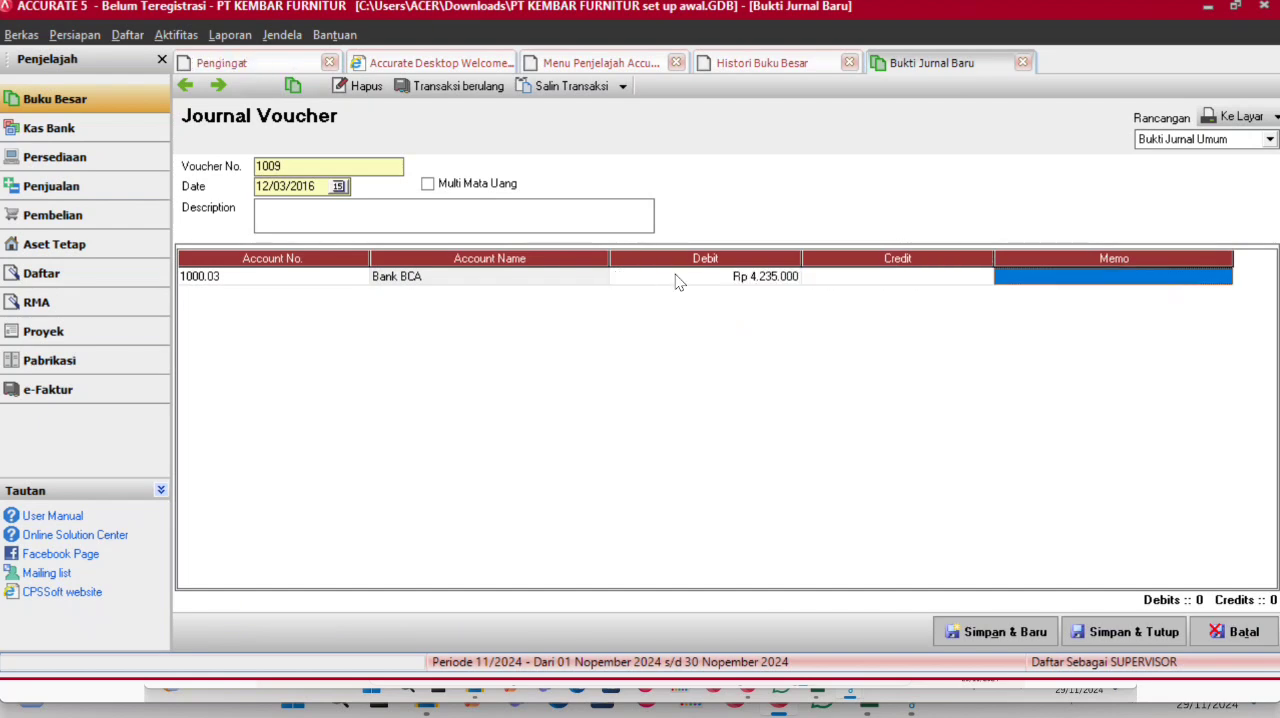
pyautogui.press('Tab')
# - Add account 210102 Utang Usaha as the 4.235.000 credit line and try to save the voucher
pyautogui.click(355, 294)
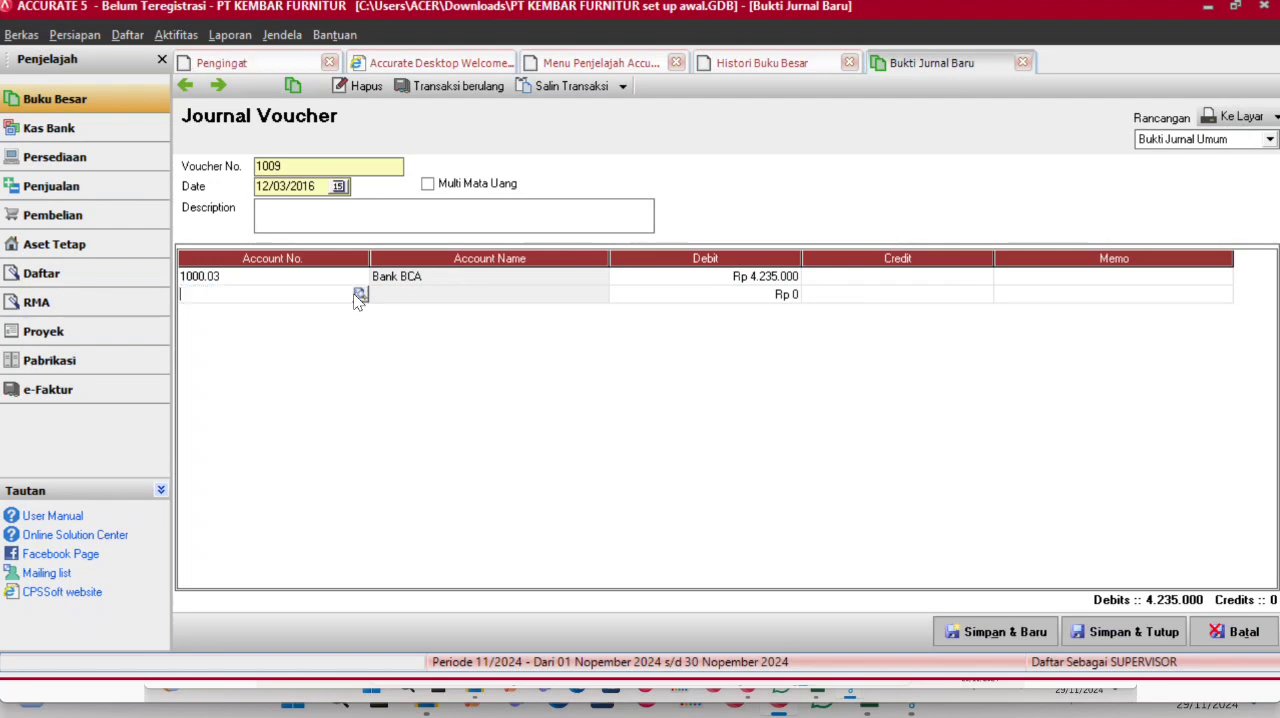
pyautogui.click(360, 294)
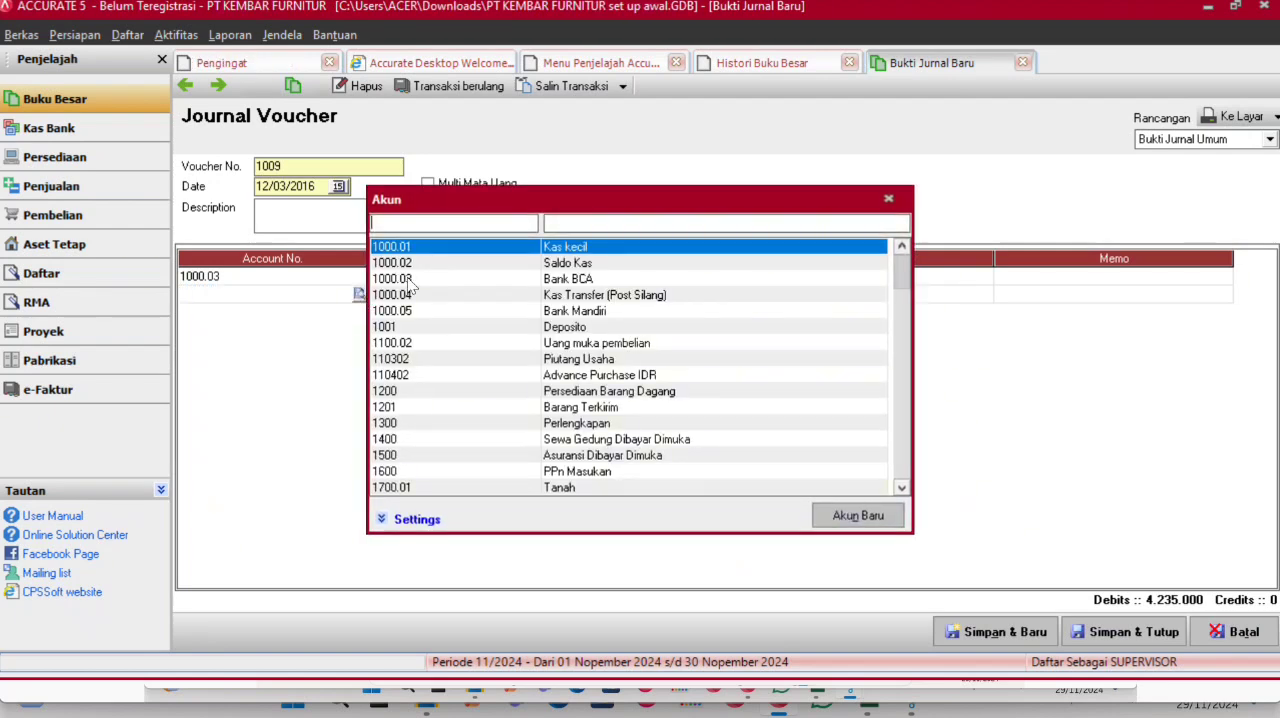
pyautogui.write('UTA')
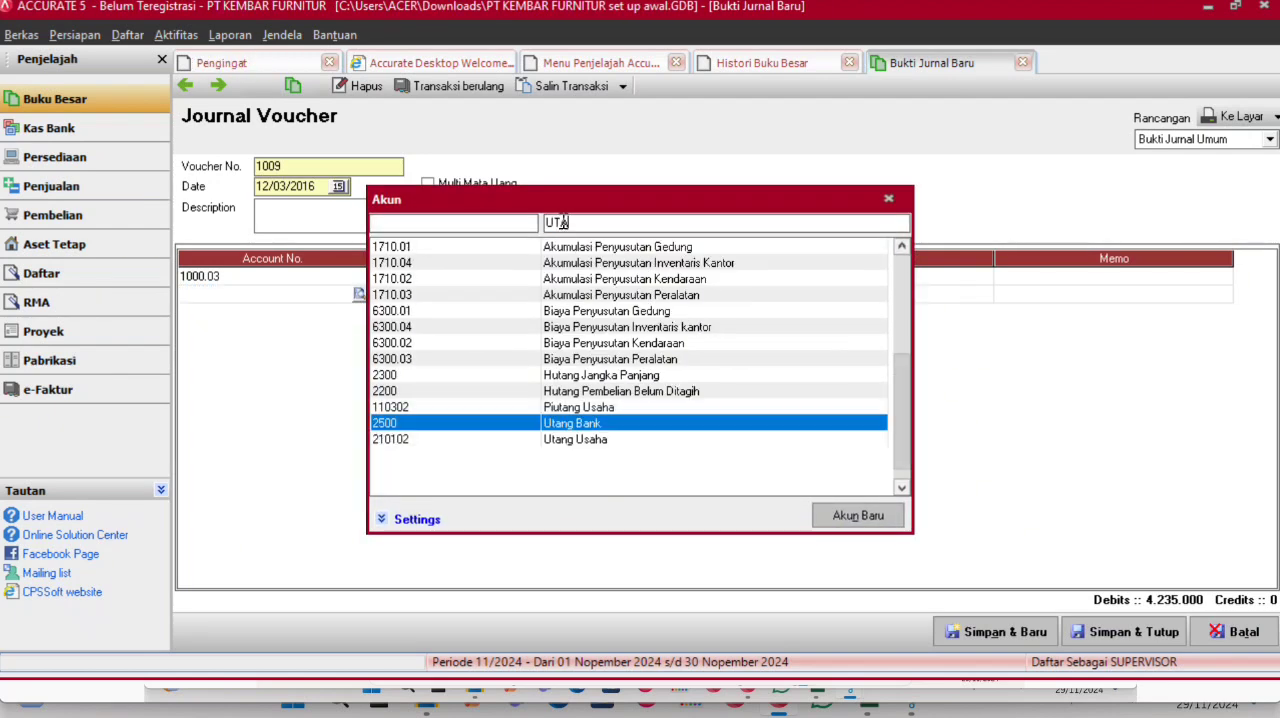
pyautogui.doubleClick(565, 440)
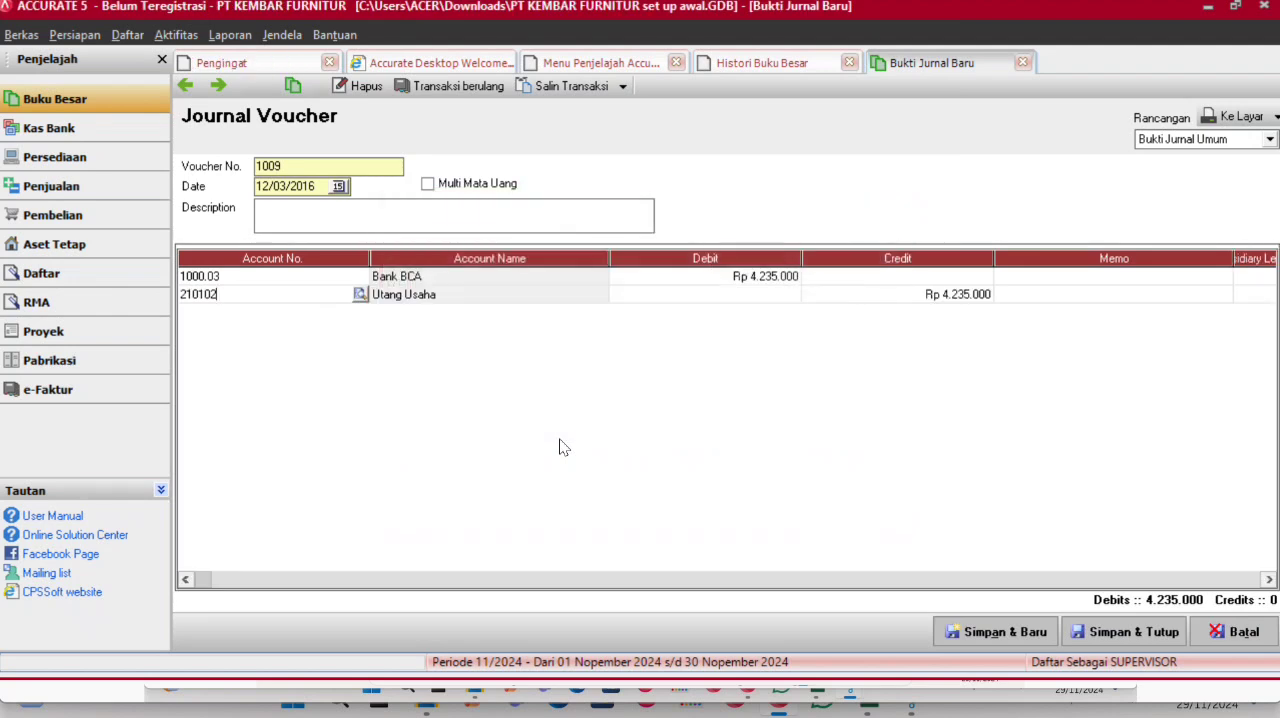
pyautogui.click(1105, 640)
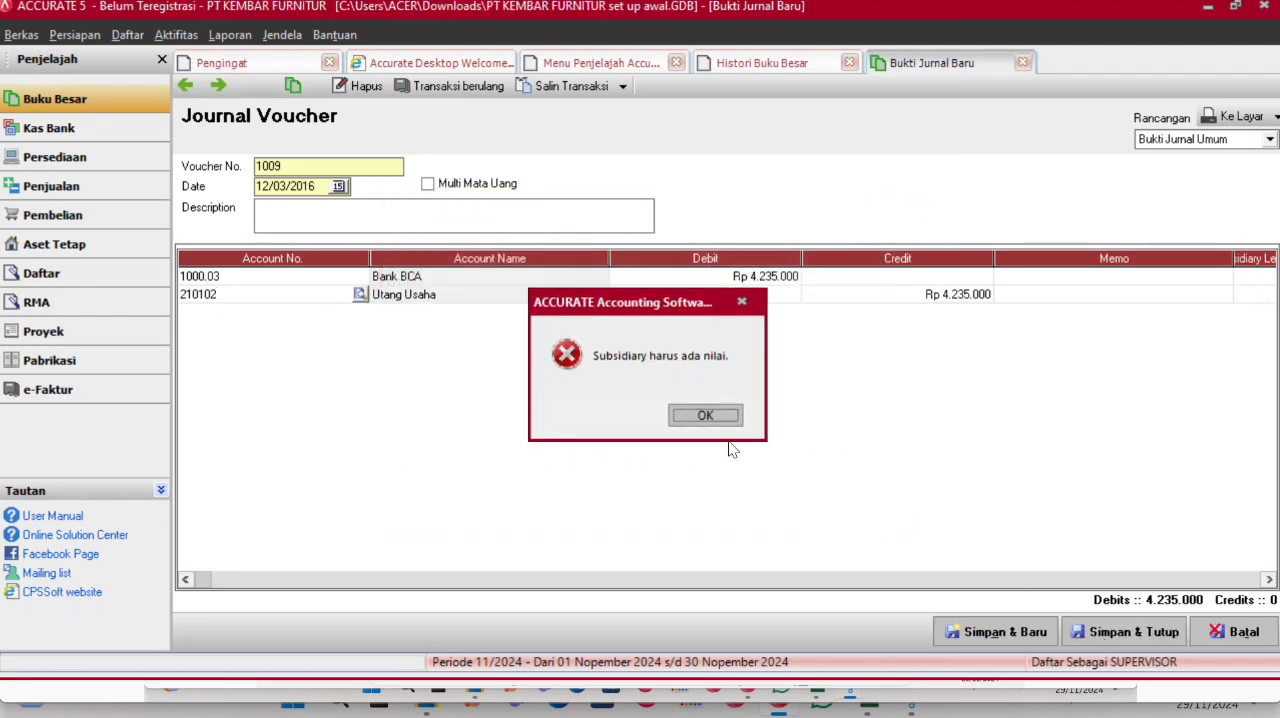
pyautogui.click(704, 417)
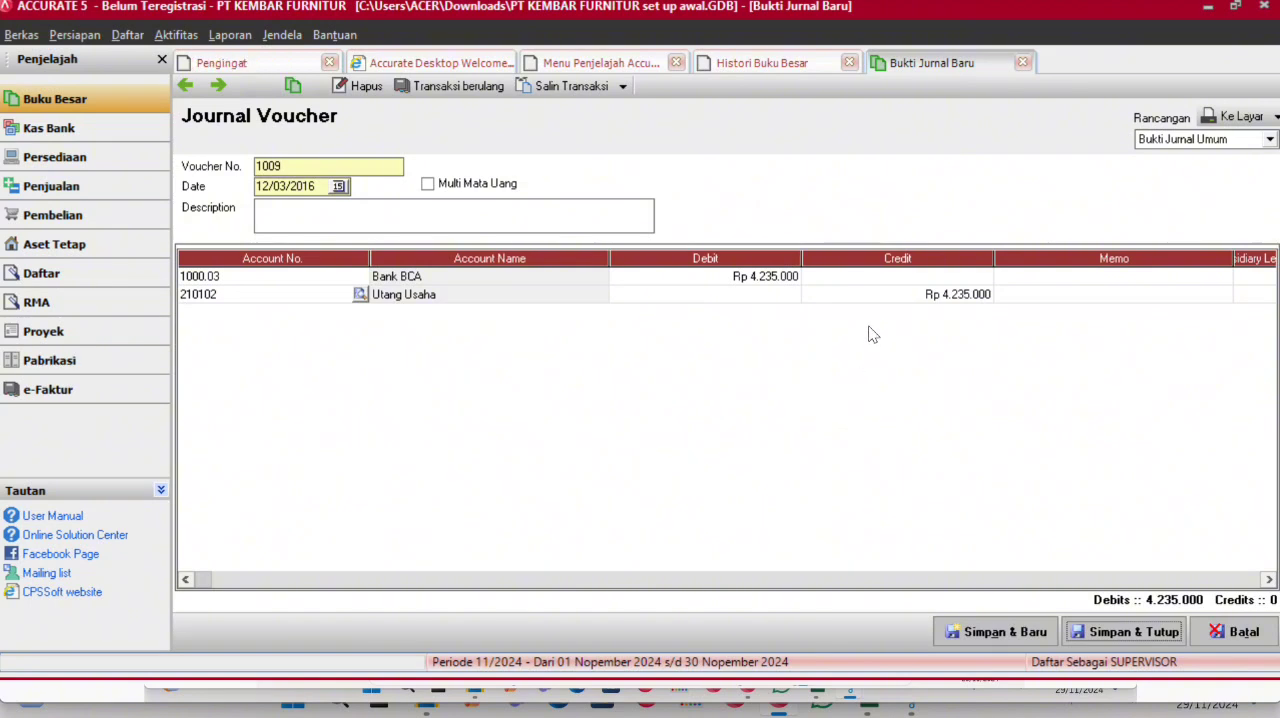
# - Assign supplier V03 UD Bersaudara as the subsidiary ledger of the Utang Usaha line
pyautogui.click(840, 294)
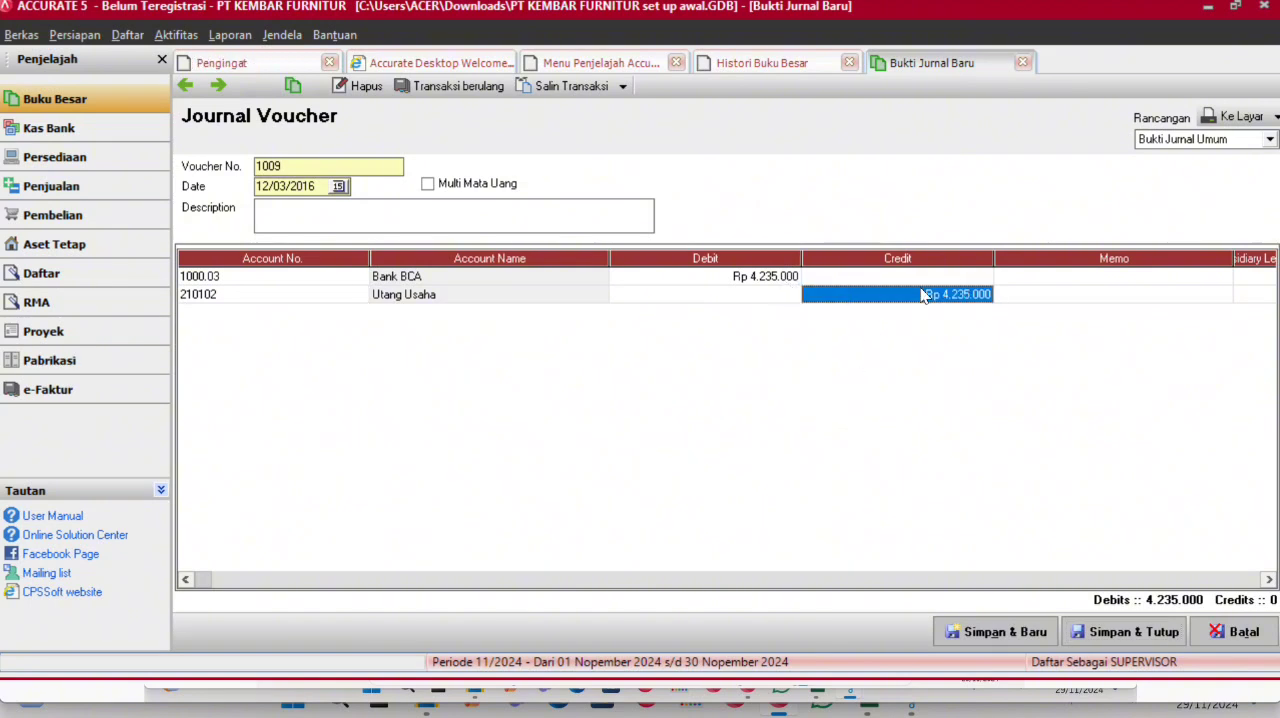
pyautogui.click(1062, 294)
pyautogui.press('Tab')
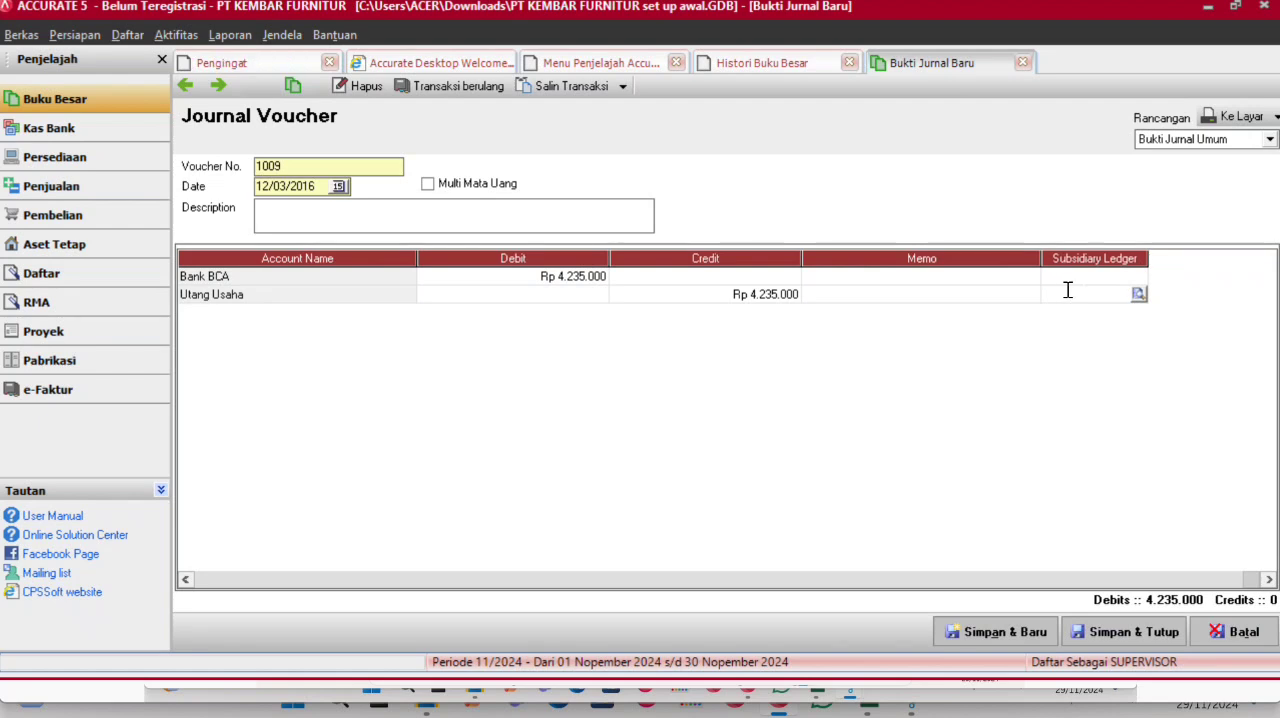
pyautogui.click(1138, 293)
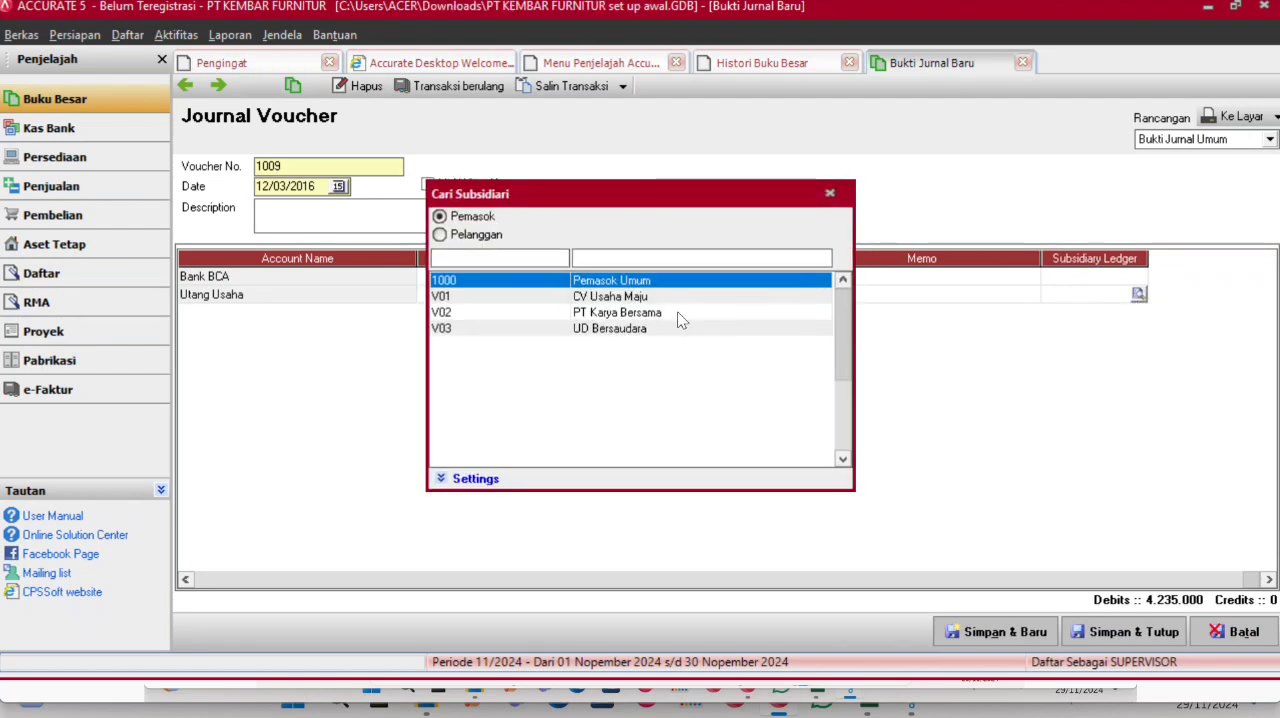
pyautogui.click(643, 330)
pyautogui.doubleClick(643, 330)
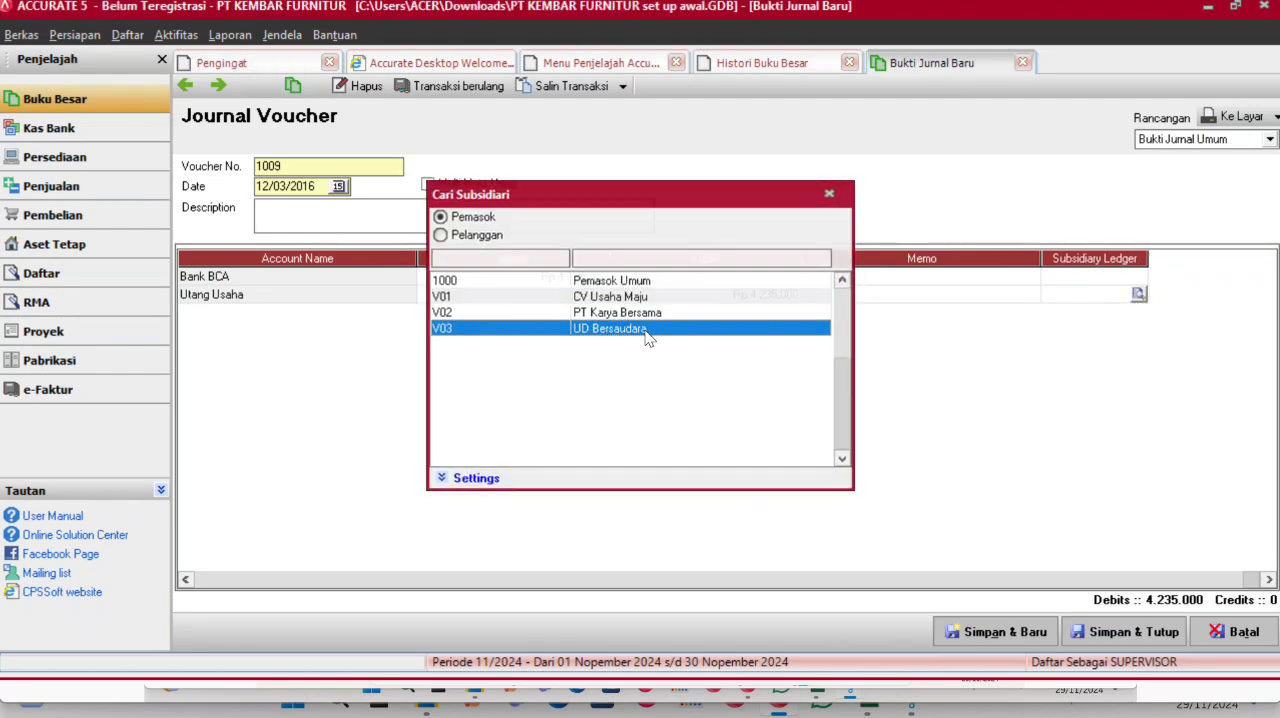
# - Save and close the journal voucher, then check its entries at the end of the general ledger history
pyautogui.click(1125, 624)
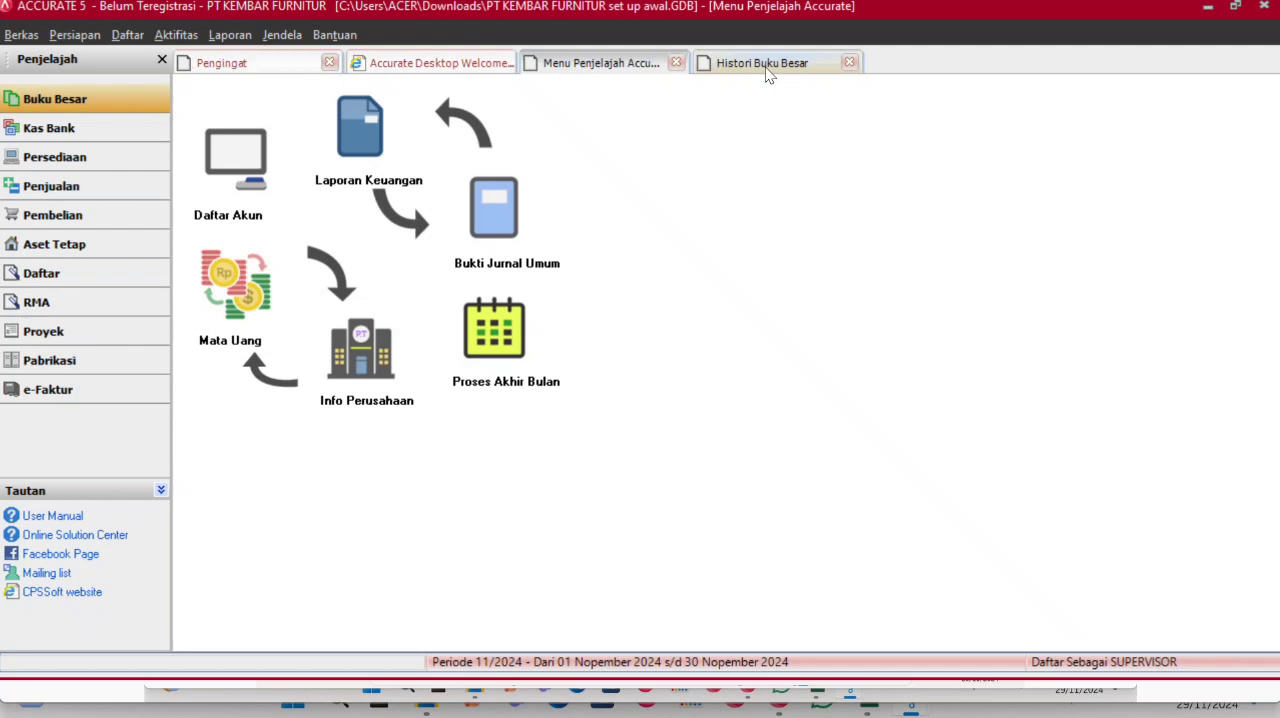
pyautogui.click(805, 68)
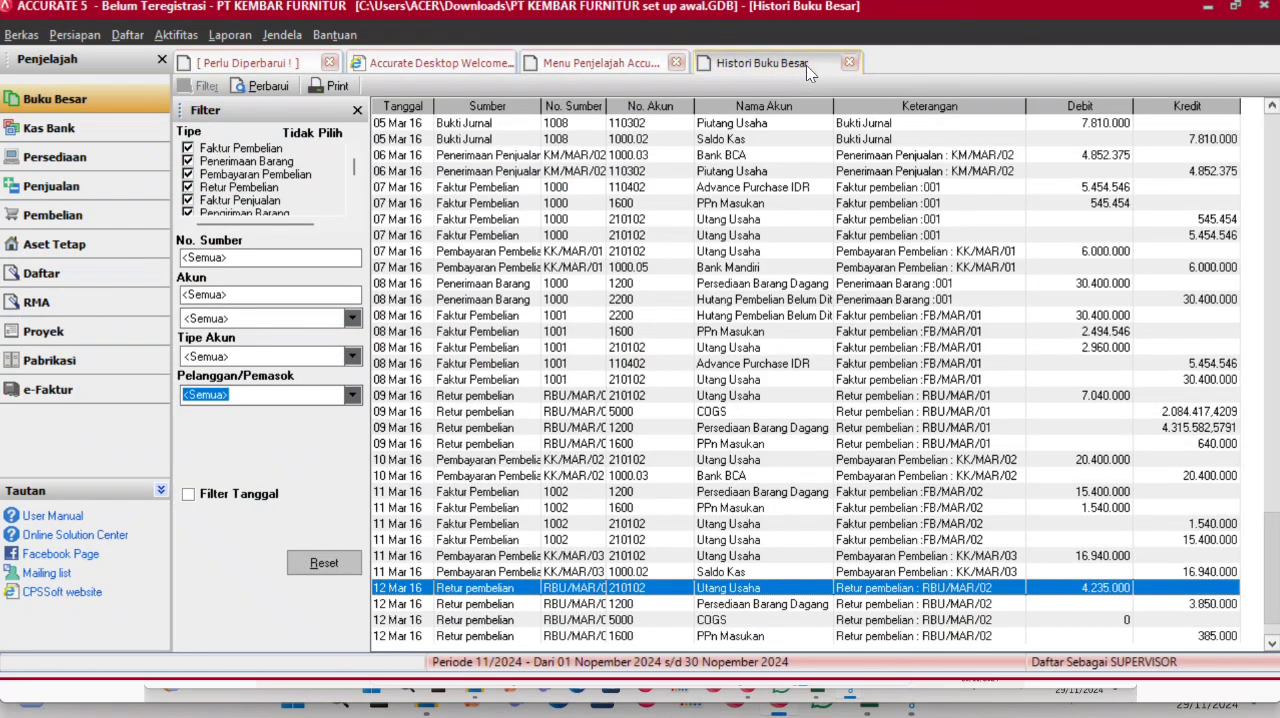
pyautogui.scroll(-3, 600, 453)
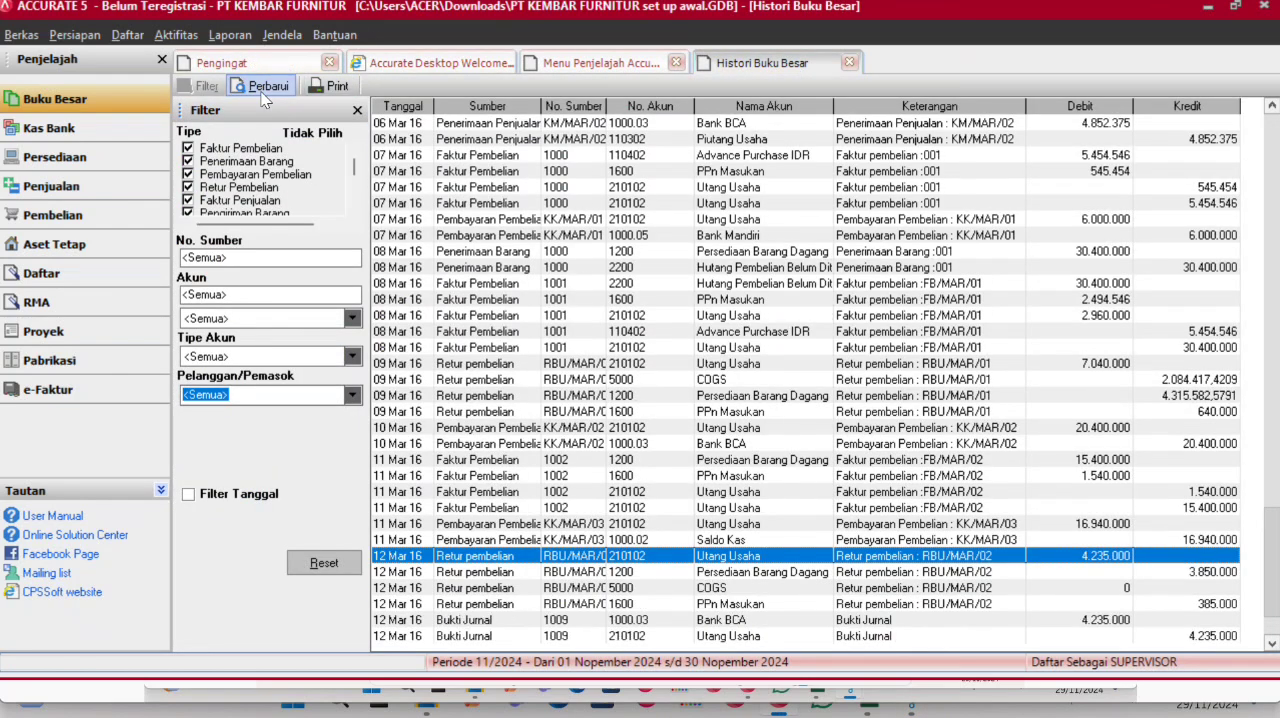
pyautogui.scroll(-1, 600, 453)
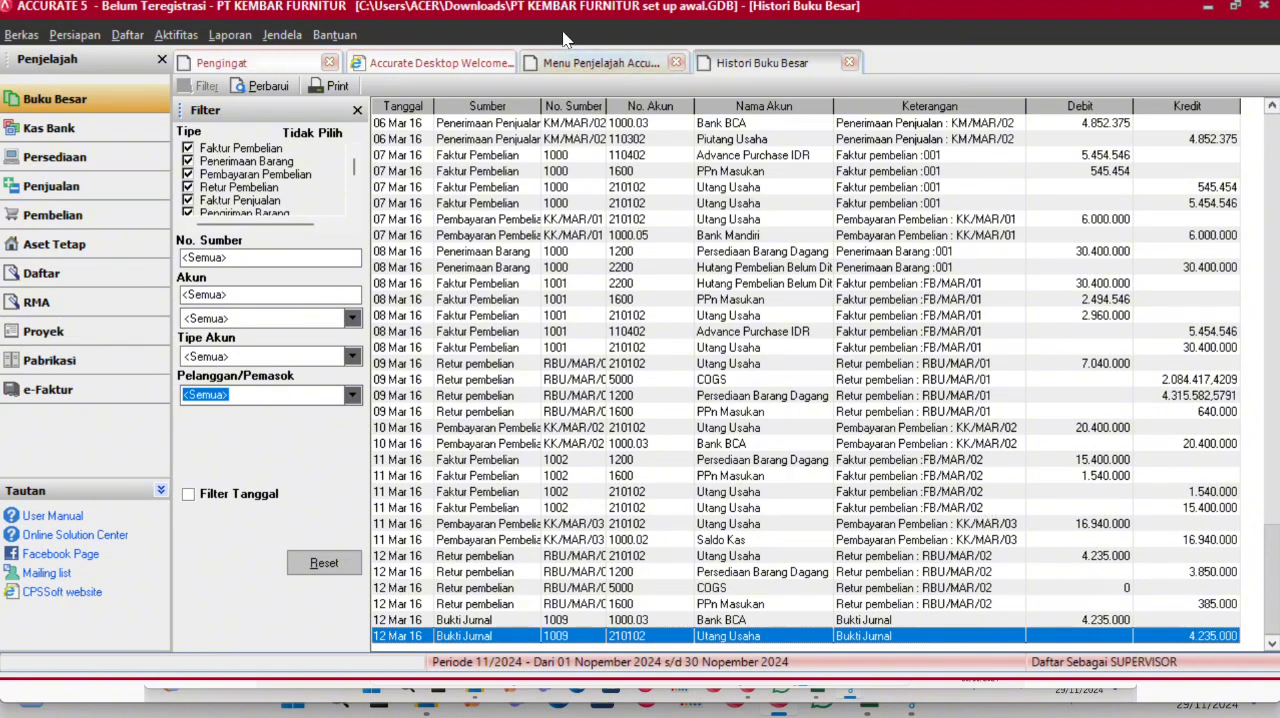
# - Start a new sales order for customer PT Gunung Agung
pyautogui.click(585, 63)
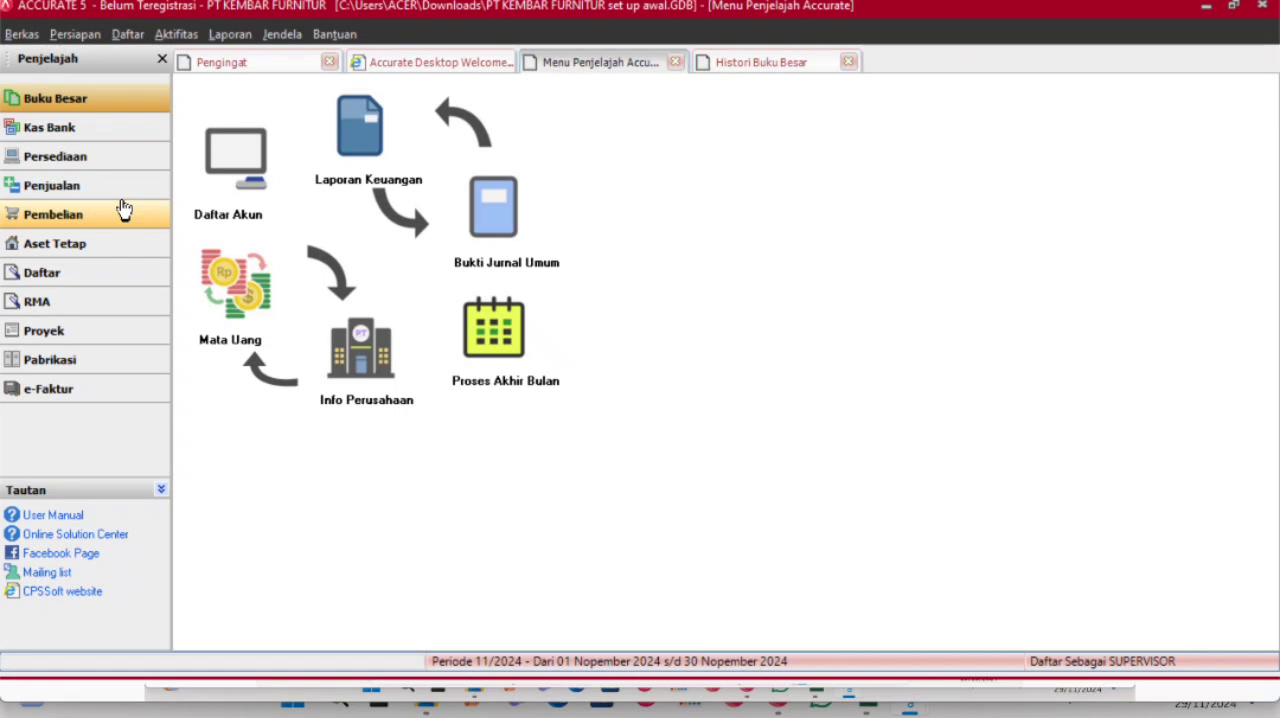
pyautogui.click(114, 189)
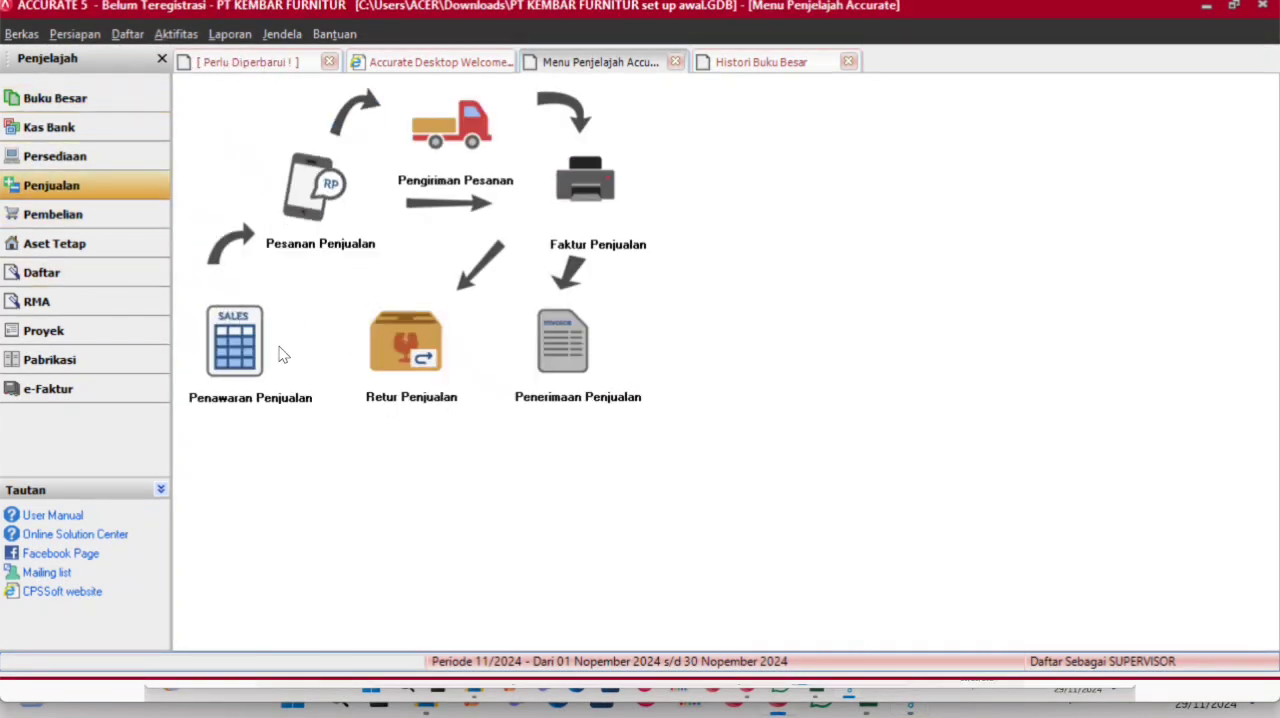
pyautogui.click(302, 192)
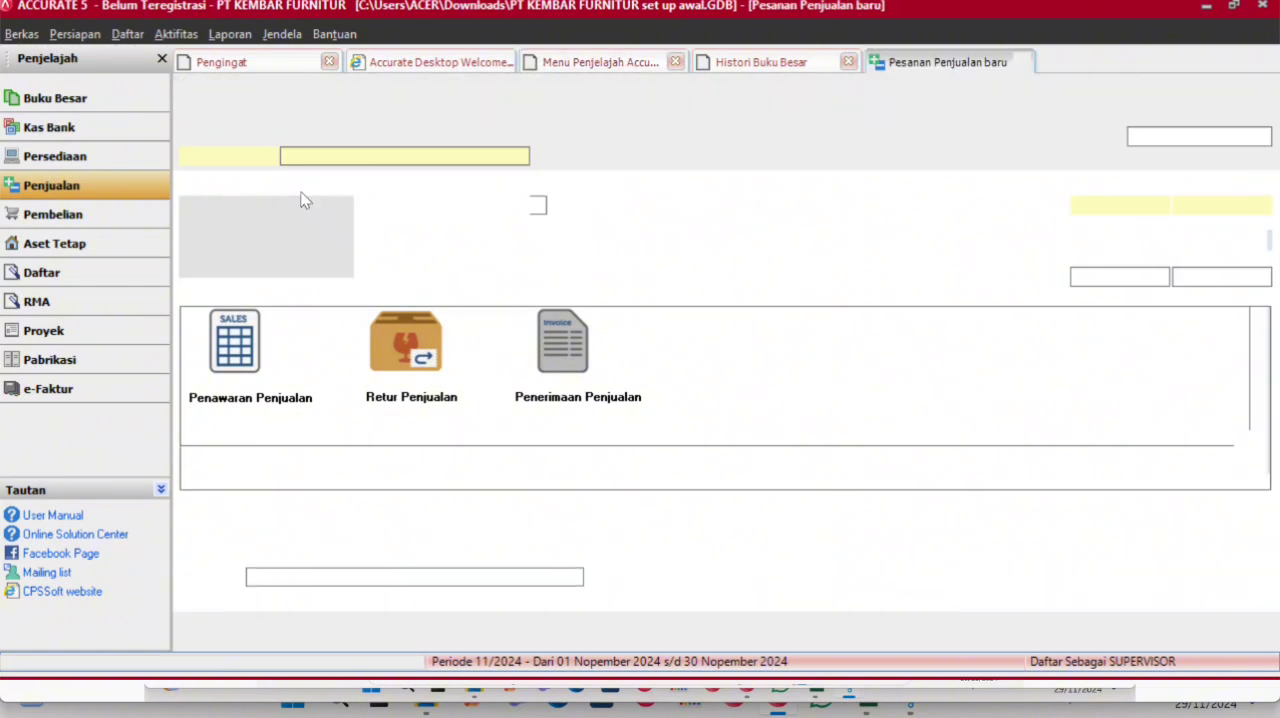
pyautogui.click(519, 156)
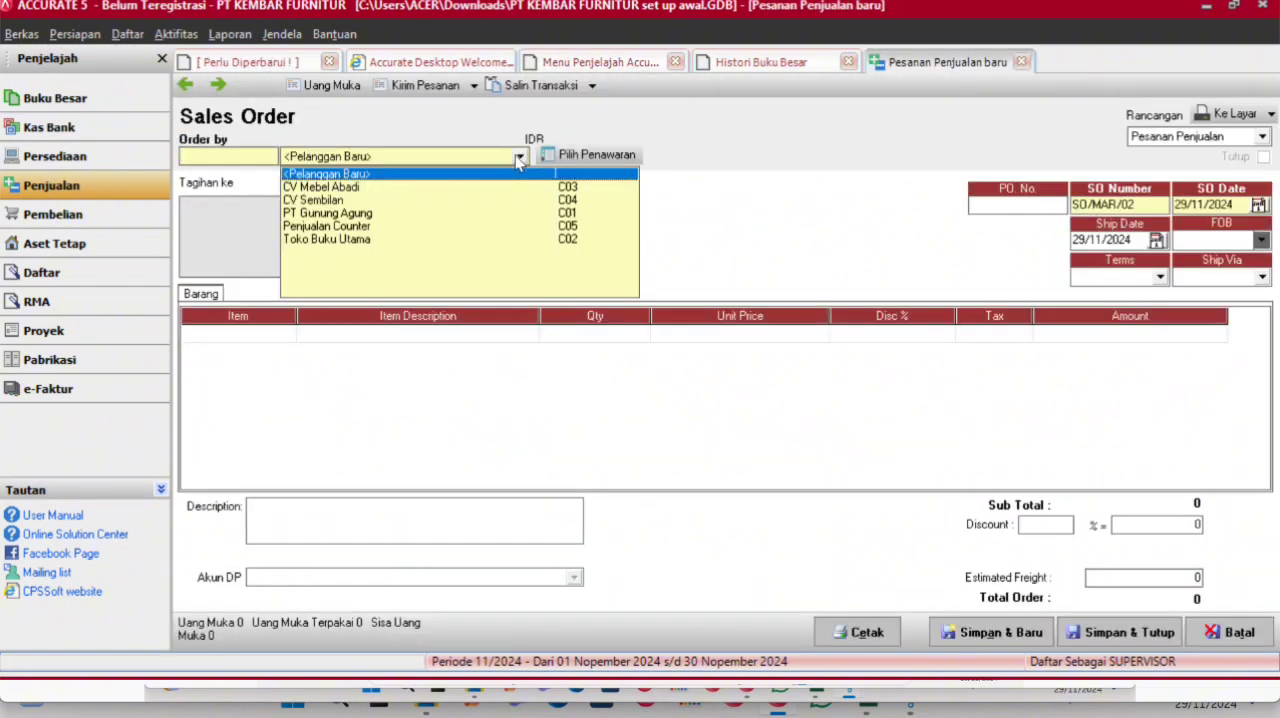
pyautogui.click(378, 213)
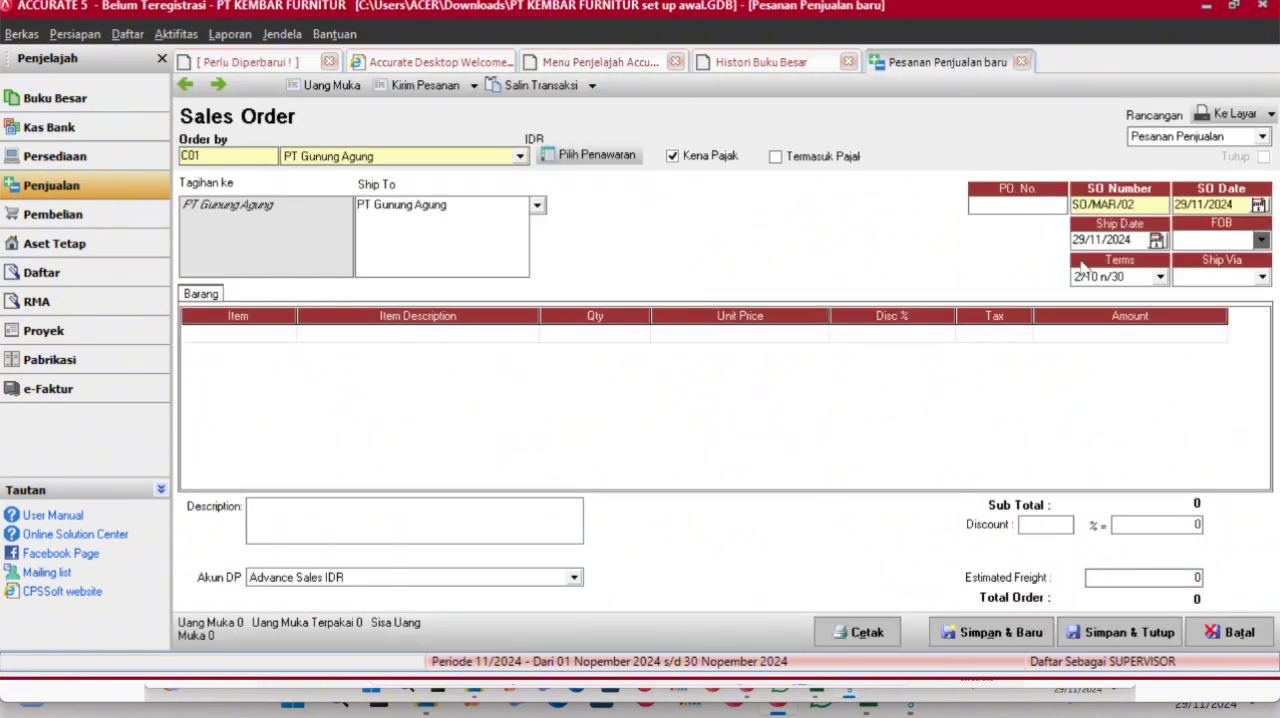
# - Set both the sales order date and the ship date to 13/03/2016
pyautogui.moveTo(1245, 204); pyautogui.dragTo(1131, 204)
pyautogui.write('13/03/2016')
pyautogui.press('Tab')
pyautogui.hotkey('ctrl', 'c')
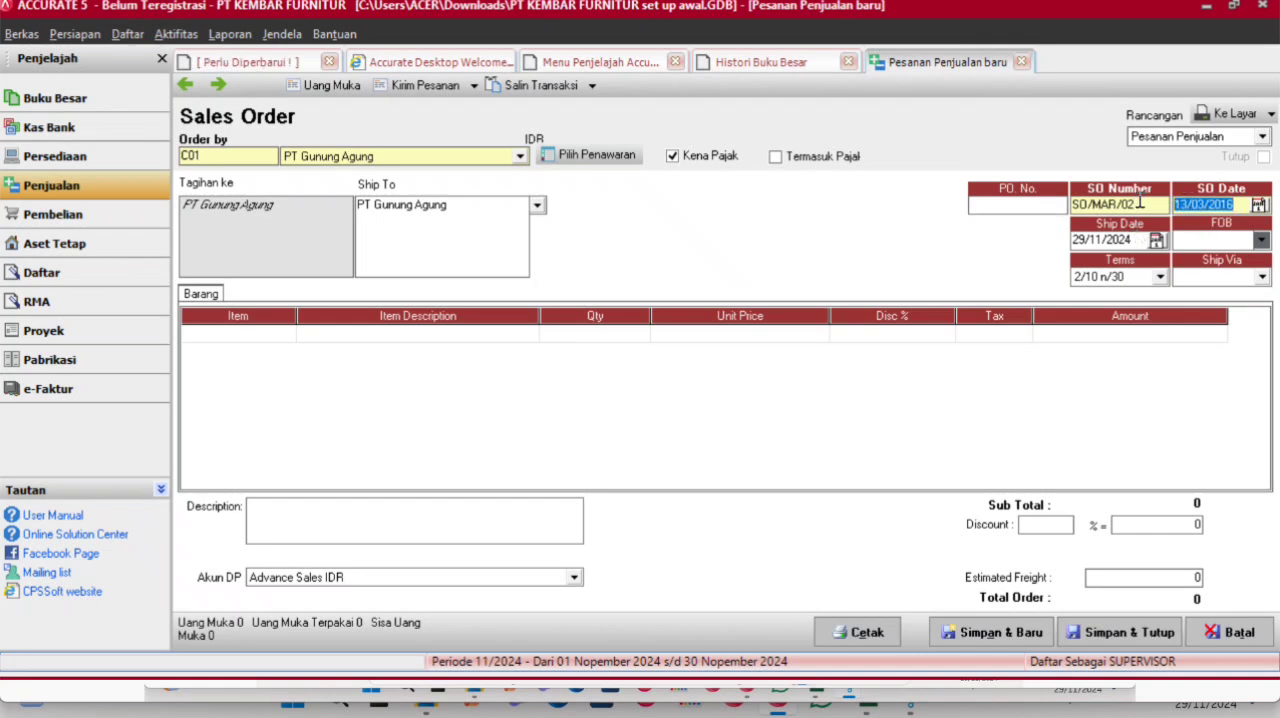
pyautogui.moveTo(1132, 237); pyautogui.dragTo(1018, 228)
pyautogui.hotkey('ctrl', 'v')
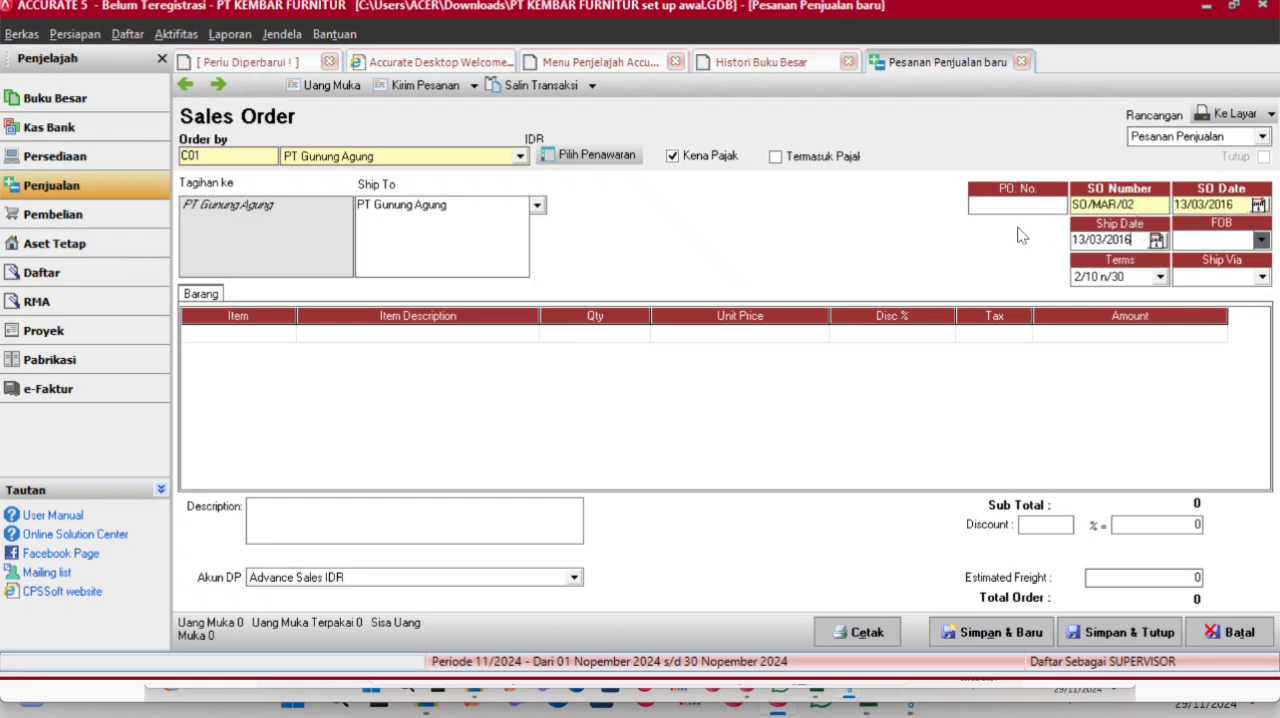
# - Add item P05 EBIET D708 to the sales order with quantity 5 and tax code T
pyautogui.click(290, 345)
pyautogui.click(287, 335)
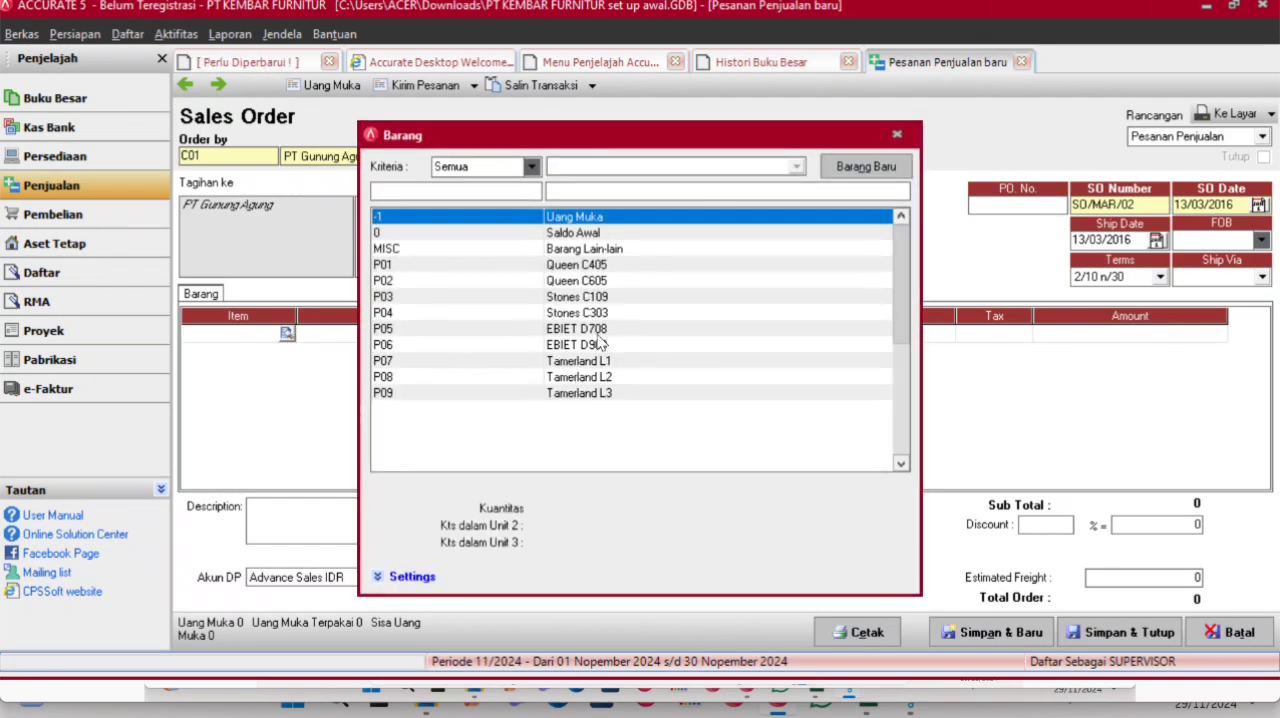
pyautogui.doubleClick(598, 328)
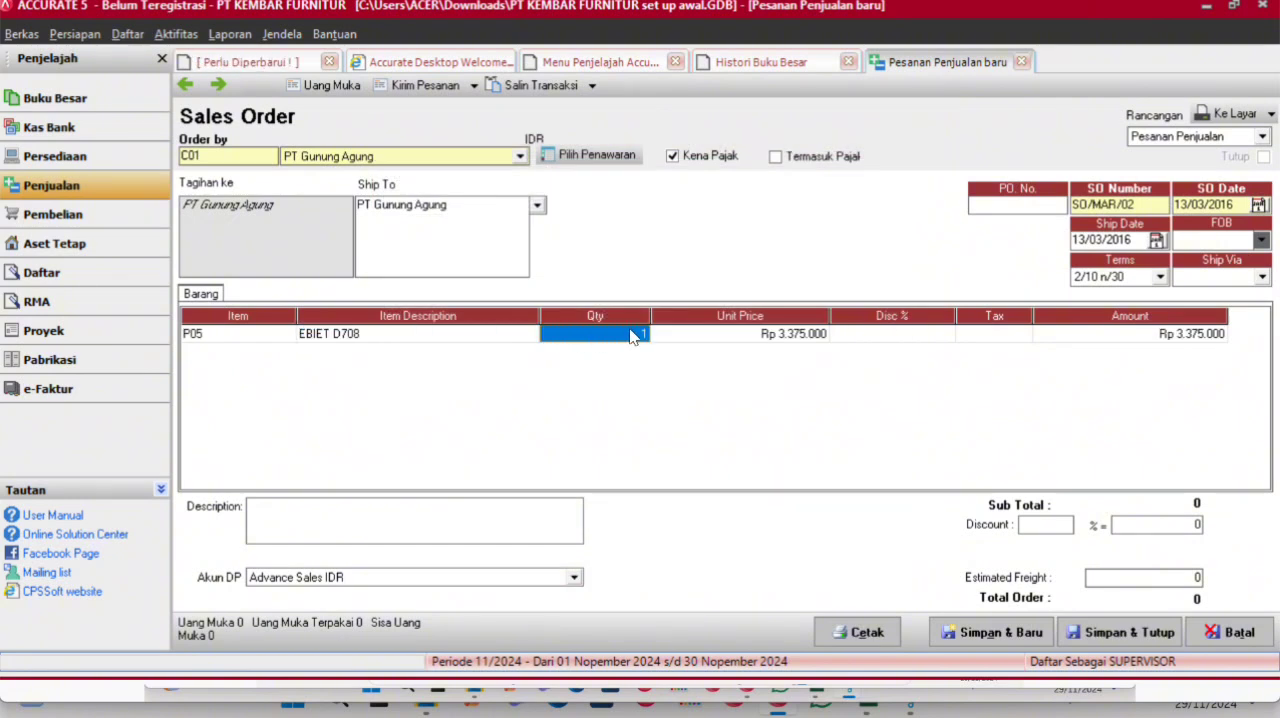
pyautogui.write('5')
pyautogui.press('Tab')
pyautogui.press('Tab')
pyautogui.write('T')
pyautogui.press('Tab')
pyautogui.press('Tab')
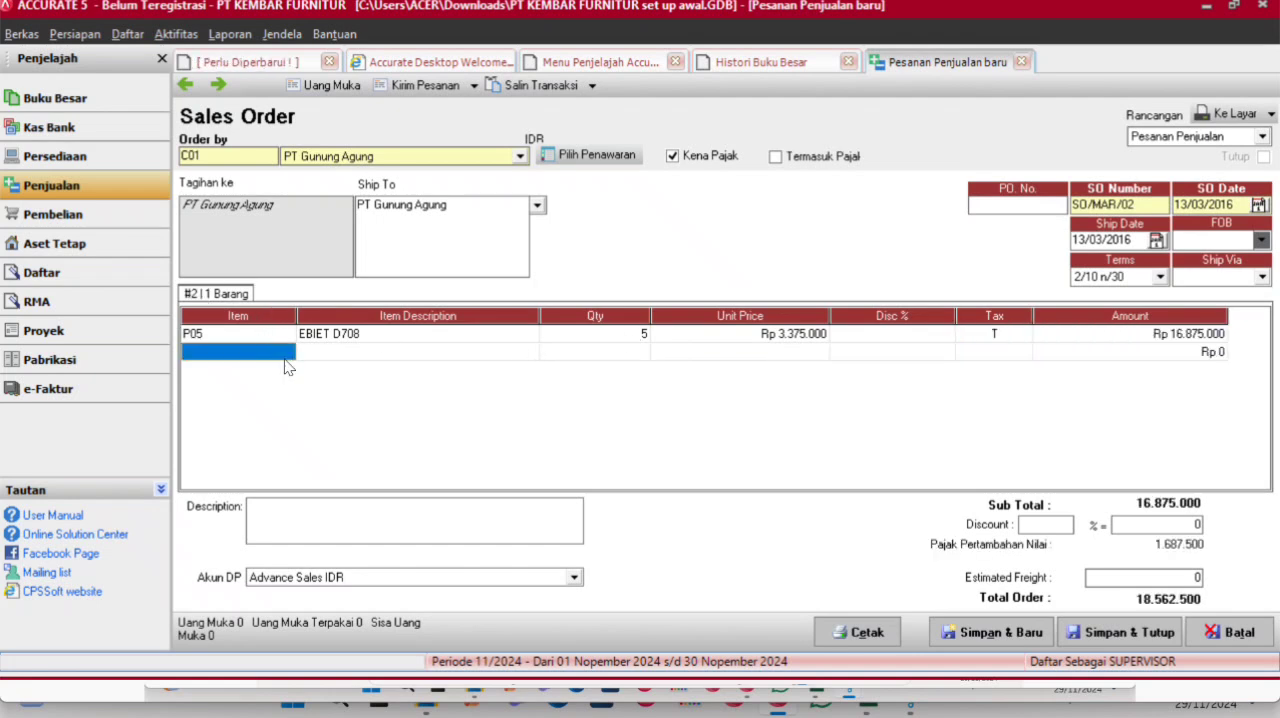
# - Add item P06 EBIET D908 as the second order line with quantity 5 and tax code T
pyautogui.click(290, 358)
pyautogui.click(287, 351)
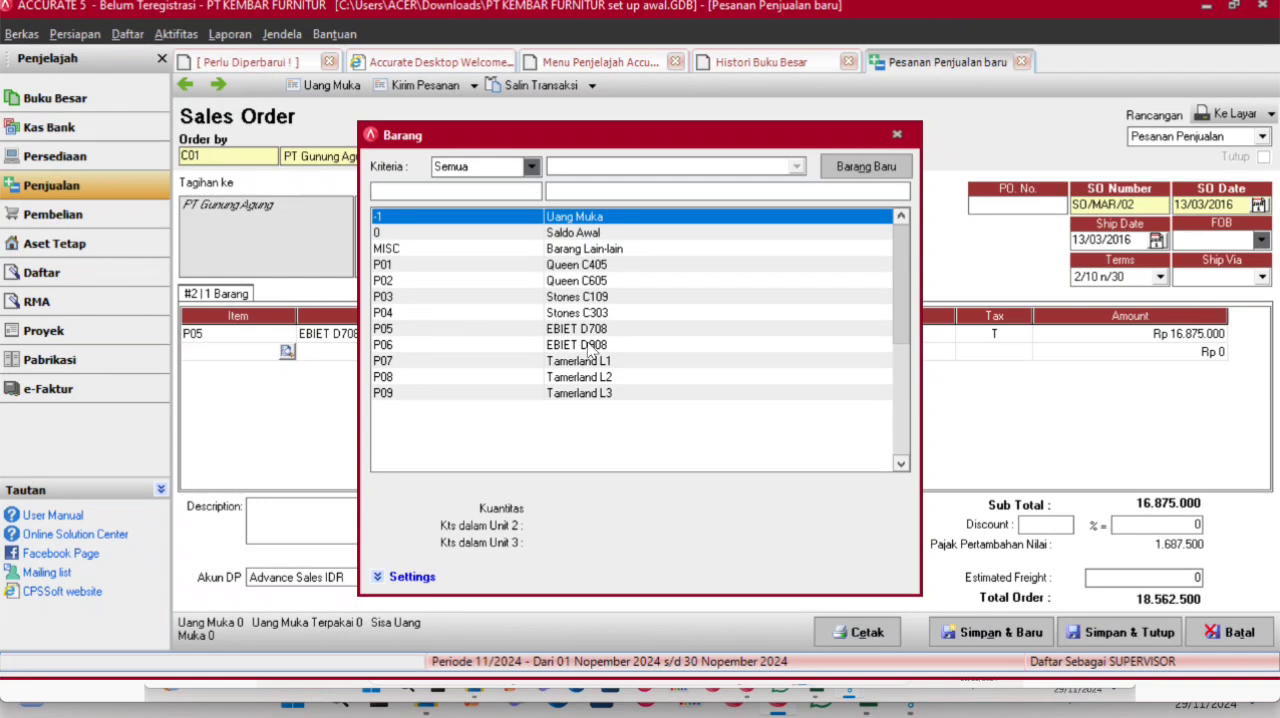
pyautogui.doubleClick(623, 344)
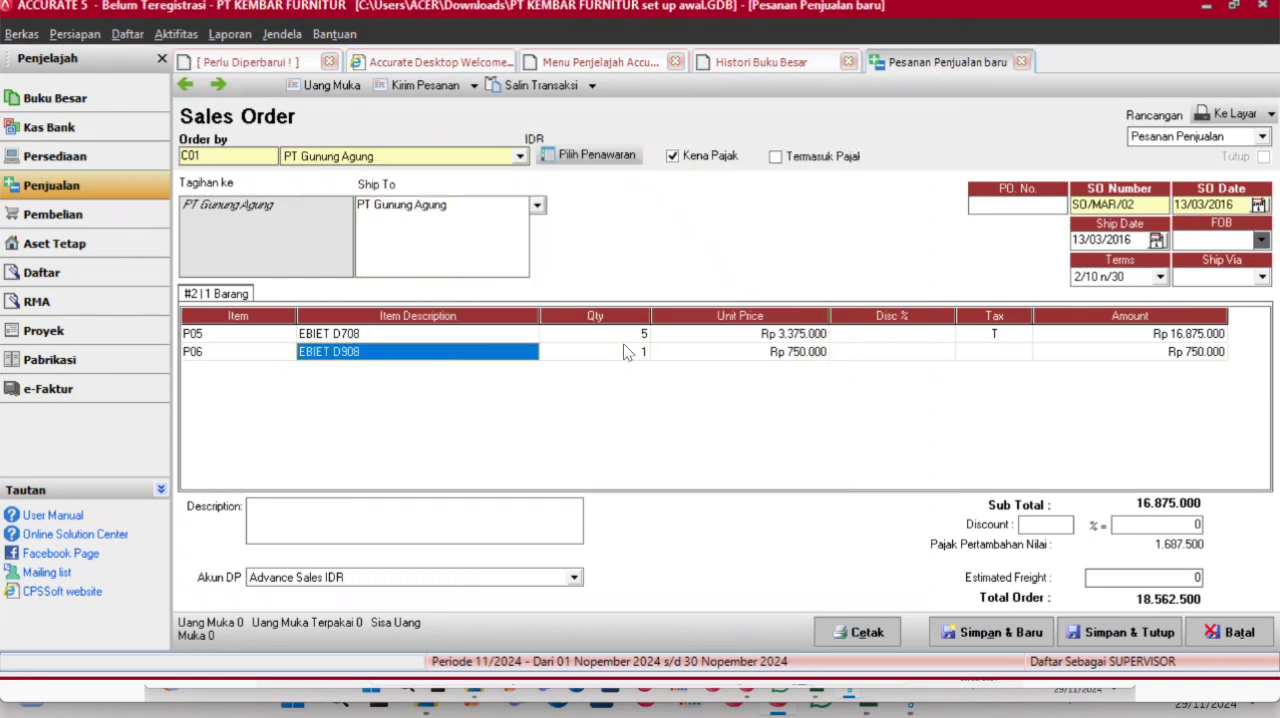
pyautogui.click(606, 354)
pyautogui.write('5')
pyautogui.press('Tab')
pyautogui.press('Tab')
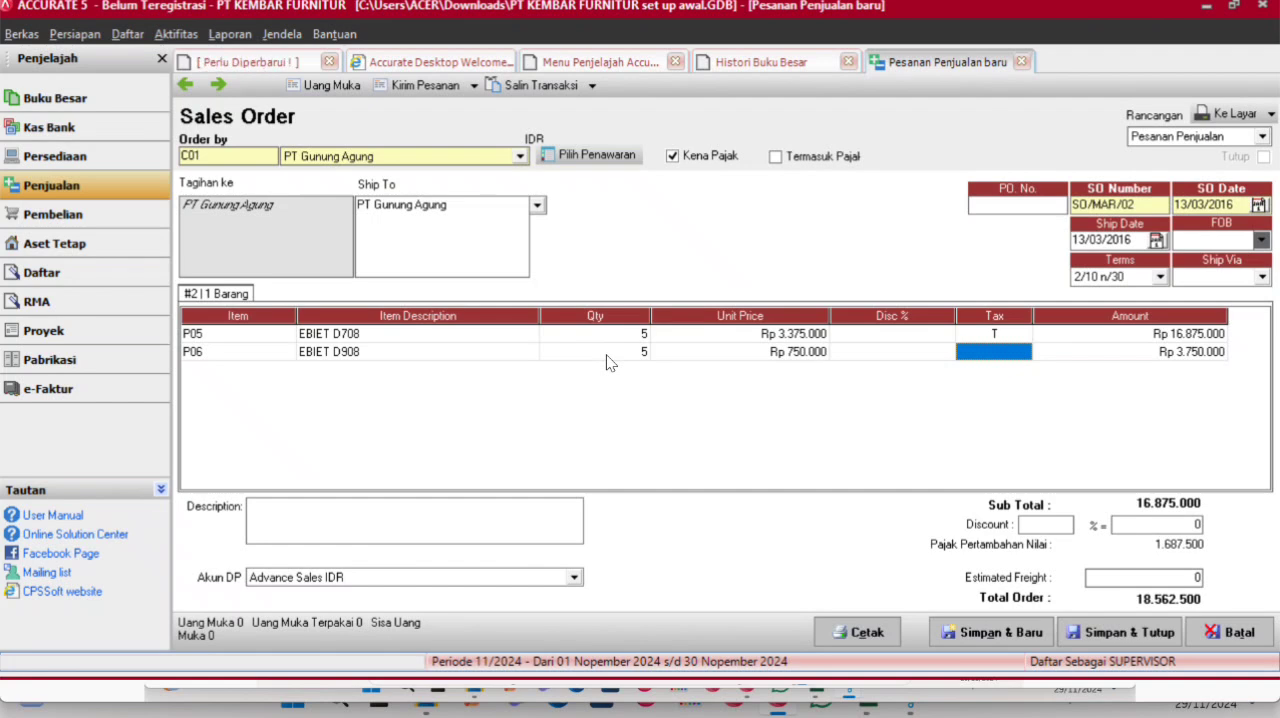
pyautogui.write('T')
pyautogui.press('Tab')
pyautogui.press('Tab')
pyautogui.press('Up')
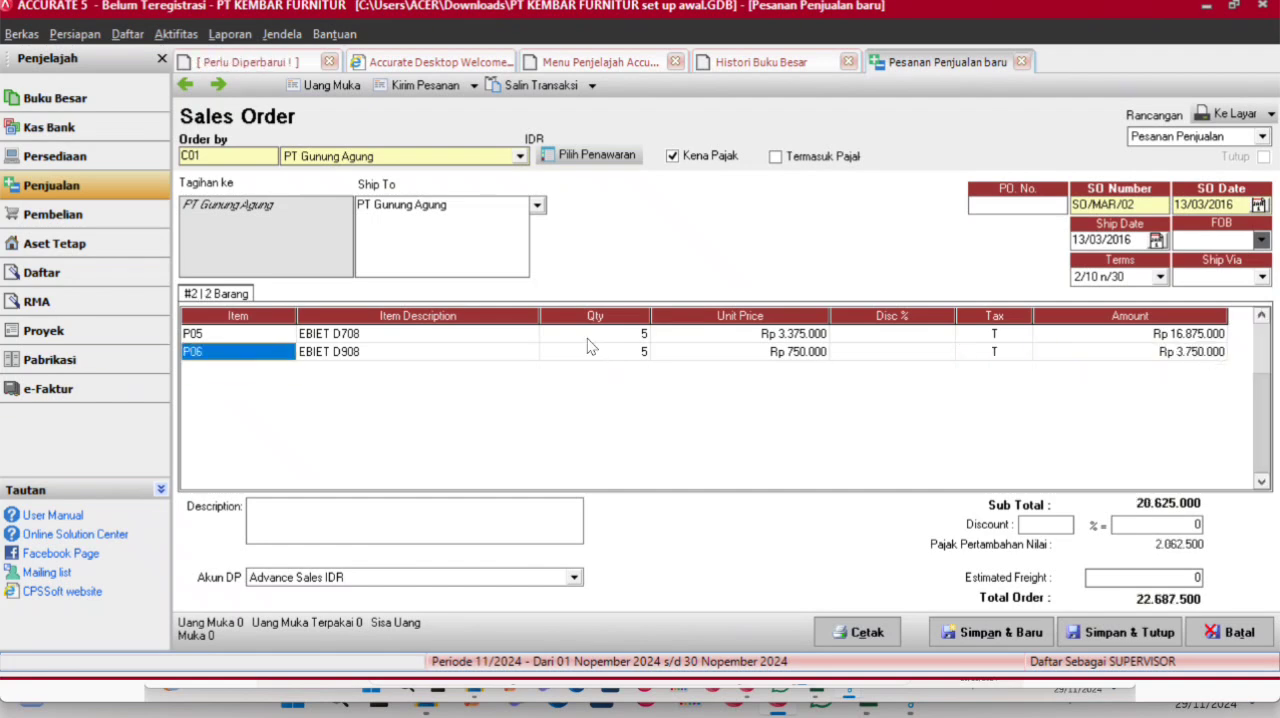
# - Create a down payment (Uang Muka) sales invoice from the order and date it 13/03/2016
pyautogui.click(322, 87)
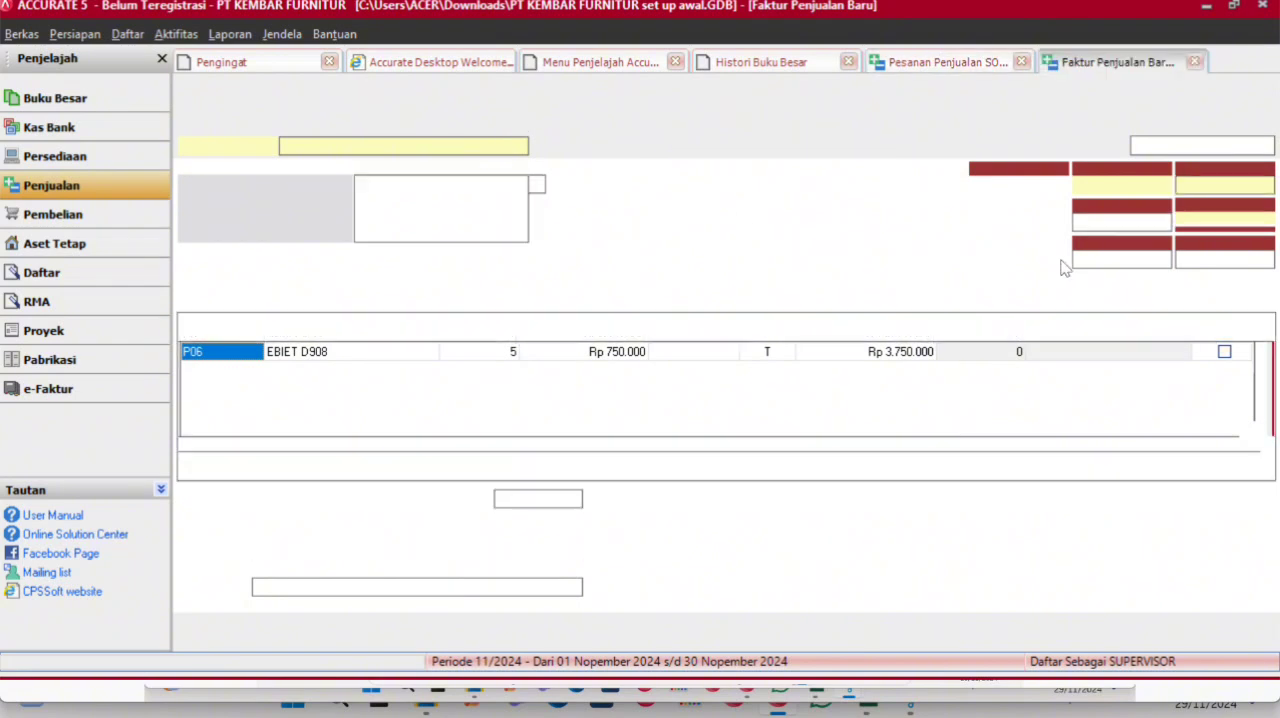
pyautogui.click(1242, 186)
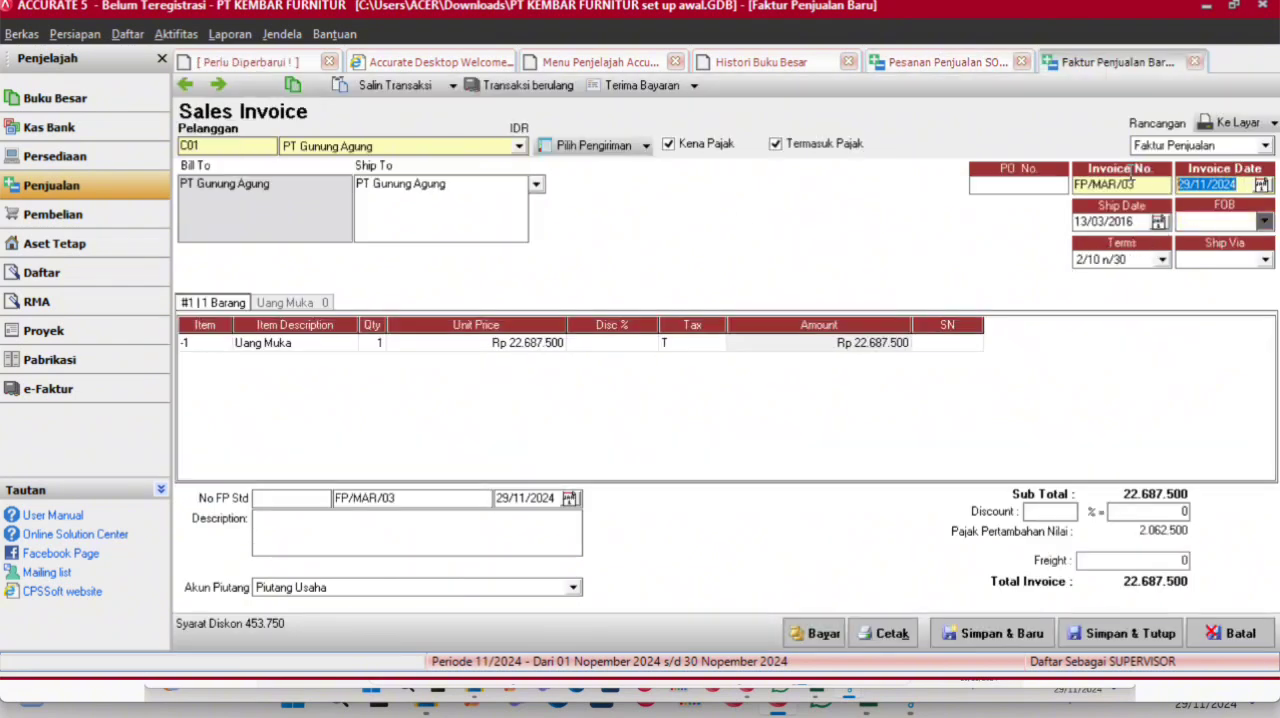
pyautogui.write('13/03/2016')
pyautogui.click(1143, 228)
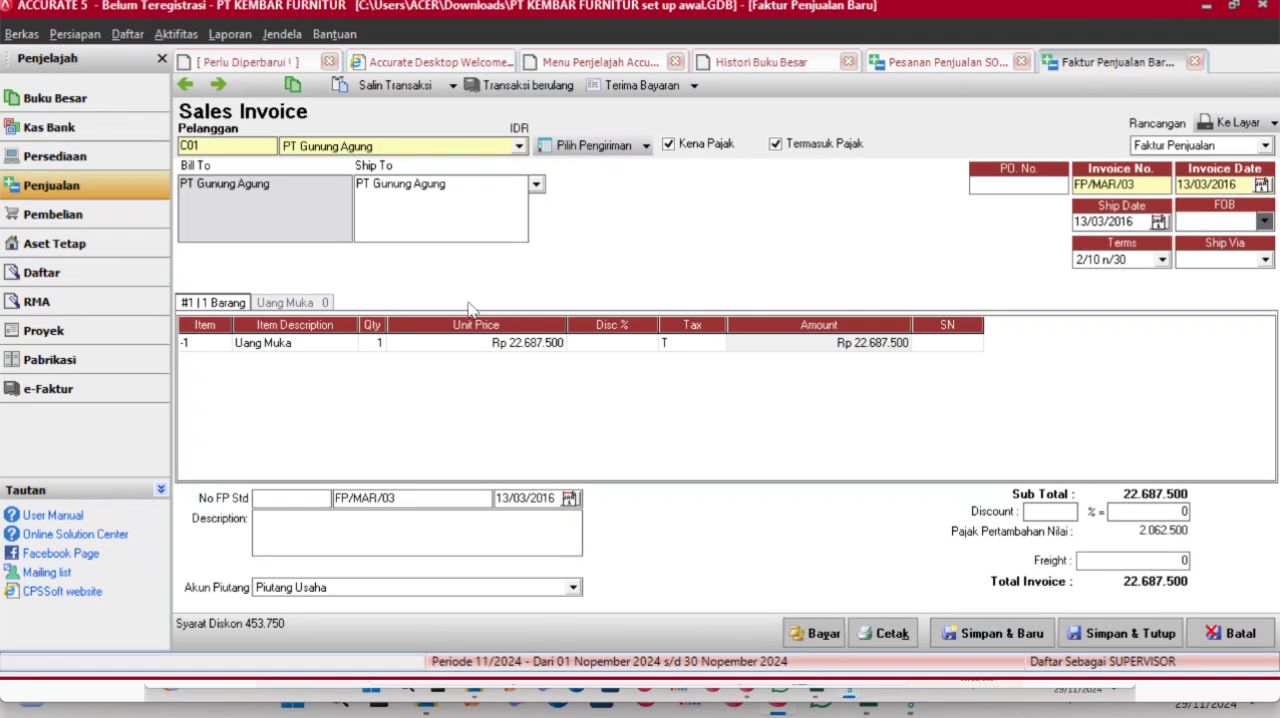
# - Set the unit price of the invoice's Uang Muka line to 12.687.500
pyautogui.click(469, 342)
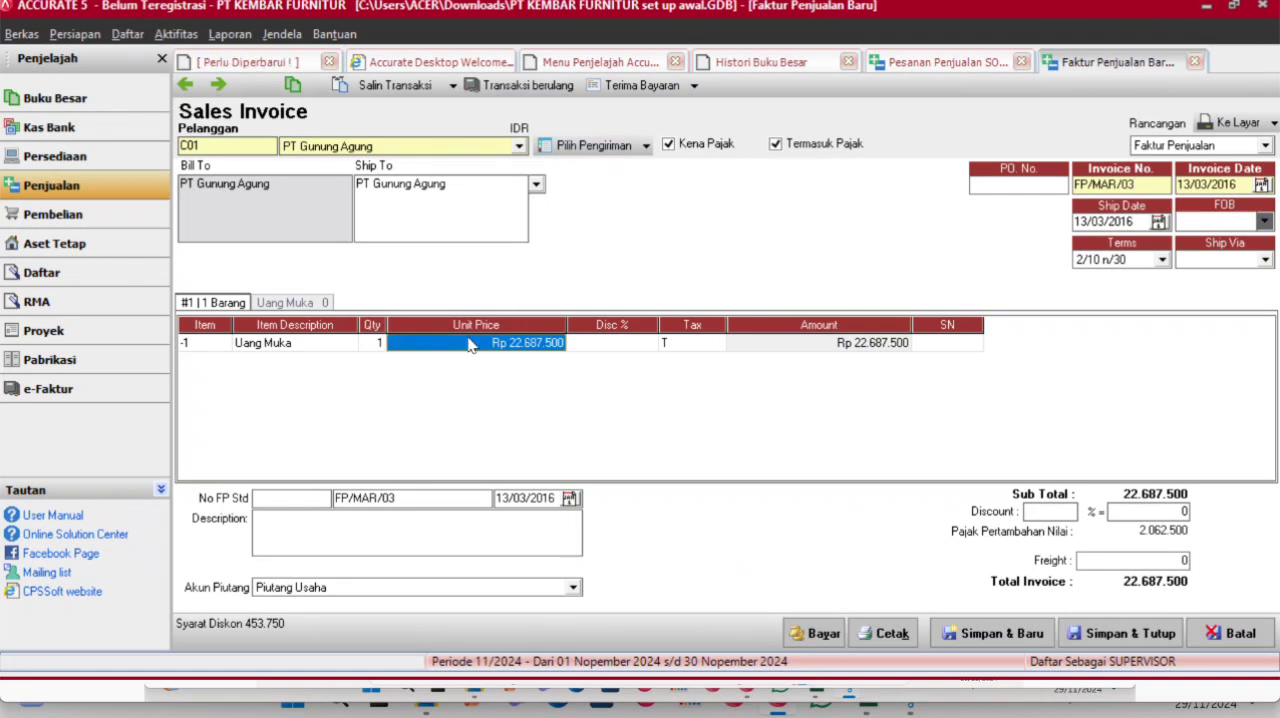
pyautogui.write('12')
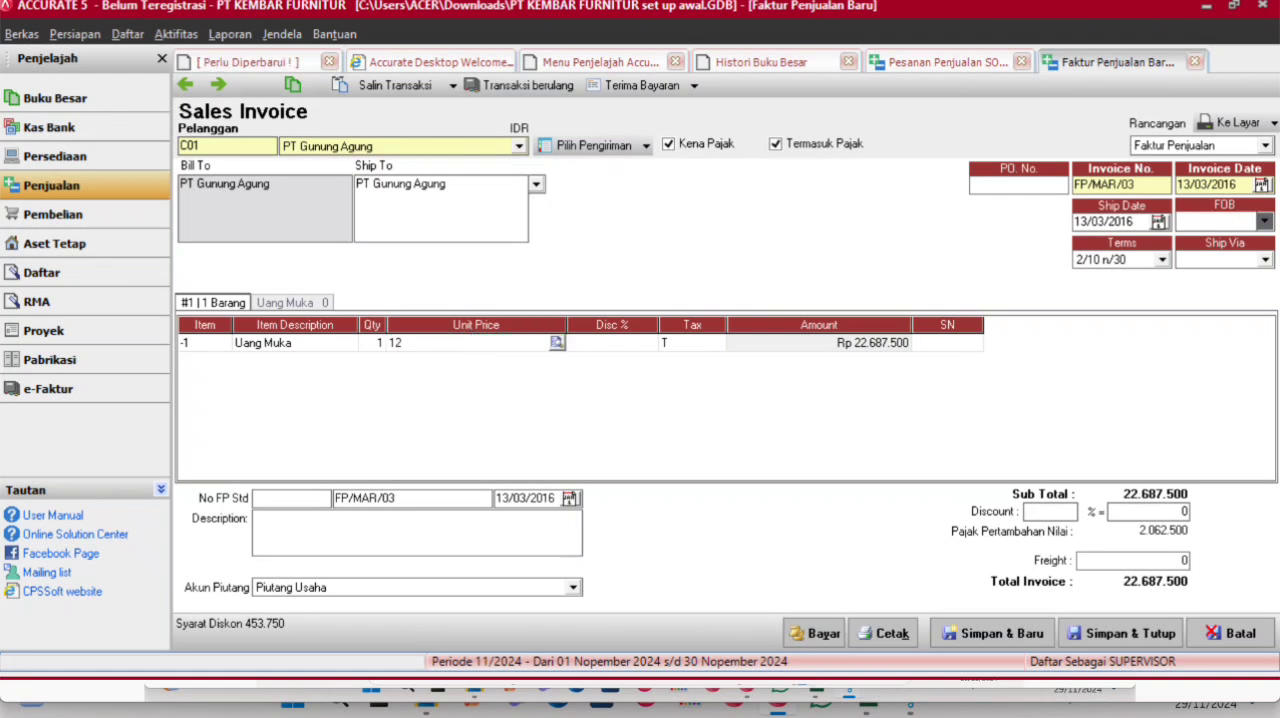
pyautogui.write('68750')
pyautogui.press('Return')
# - Record the customer receipt for the down payment invoice with payment and cheque dates of 13/03/2016, and save it
pyautogui.click(817, 636)
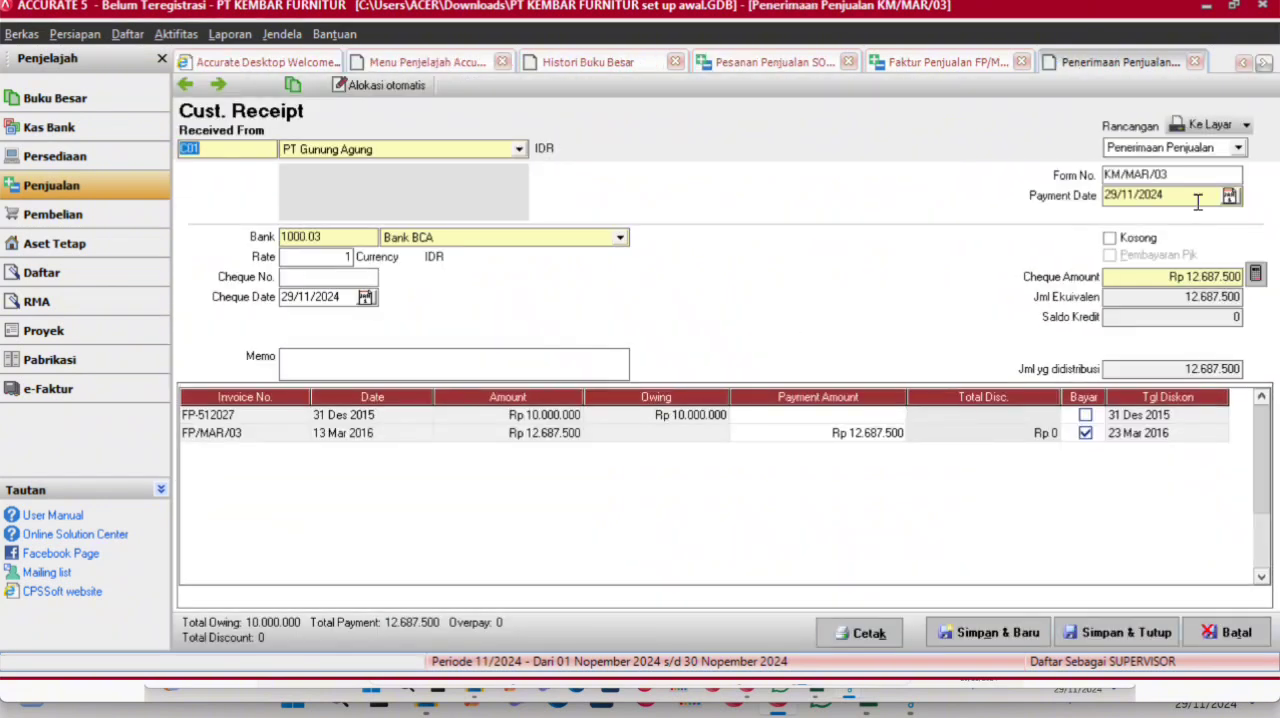
pyautogui.moveTo(1198, 195); pyautogui.dragTo(1107, 210)
pyautogui.write('12')
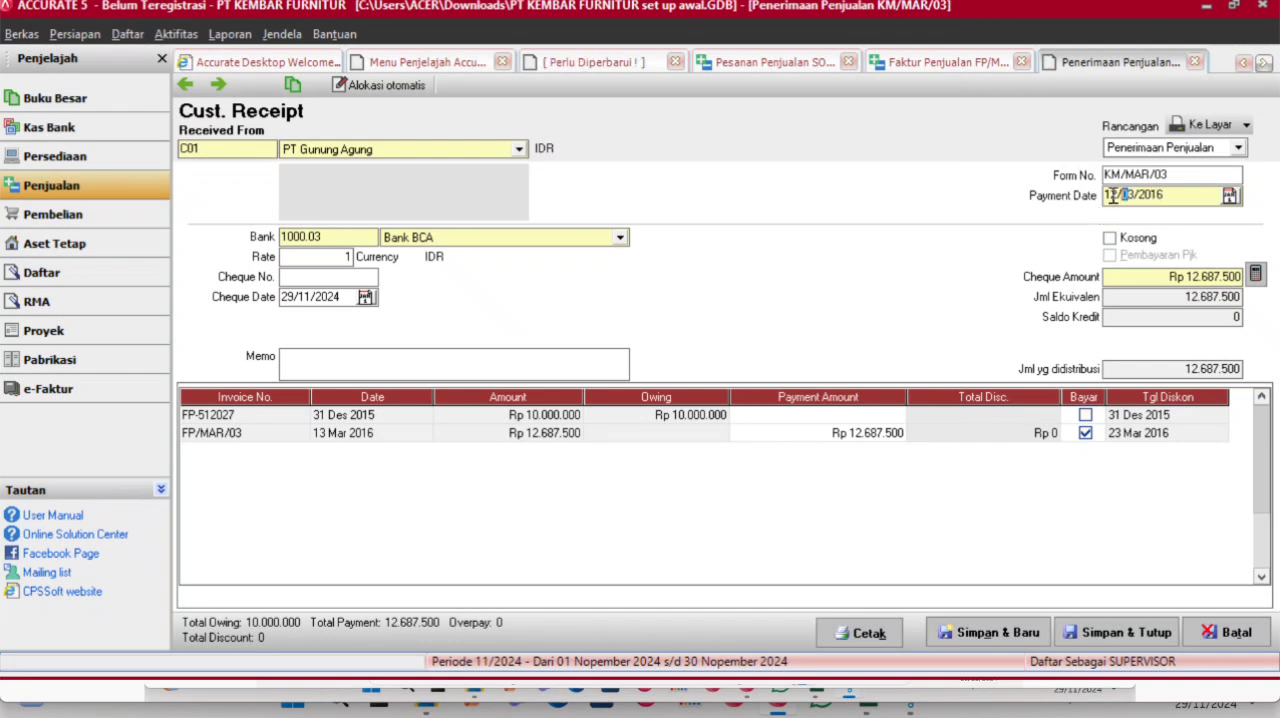
pyautogui.write('3')
pyautogui.moveTo(1176, 197); pyautogui.dragTo(1067, 197)
pyautogui.hotkey('ctrl', 'c')
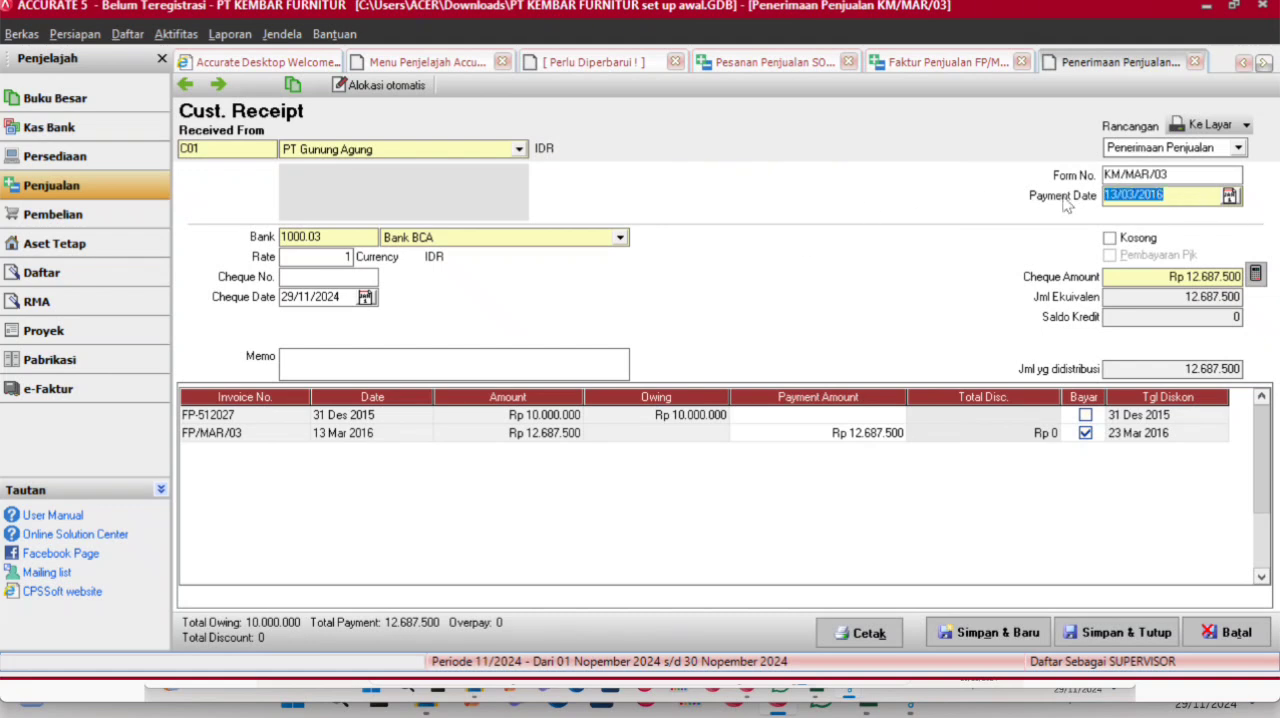
pyautogui.moveTo(350, 295); pyautogui.dragTo(253, 300)
pyautogui.hotkey('ctrl', 'v')
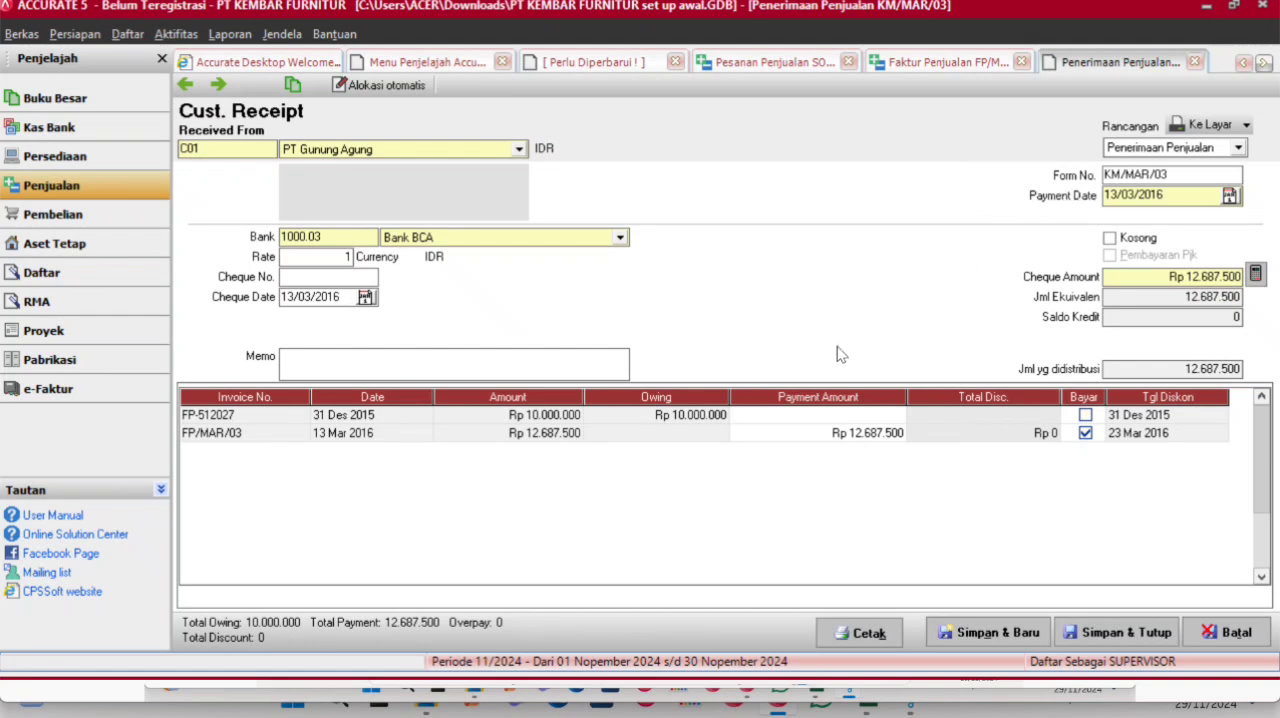
pyautogui.click(1124, 633)
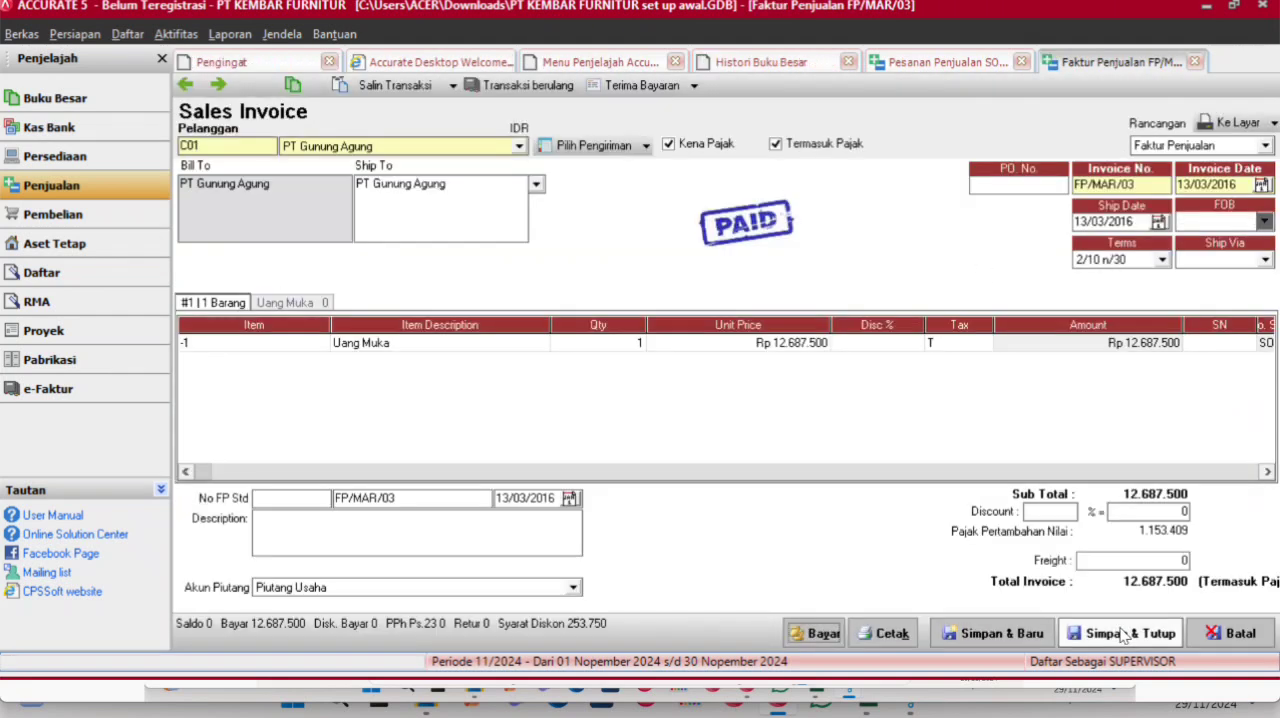
# - Save and close the down payment invoice and the sales order, then refresh the general ledger history
pyautogui.click(1124, 633)
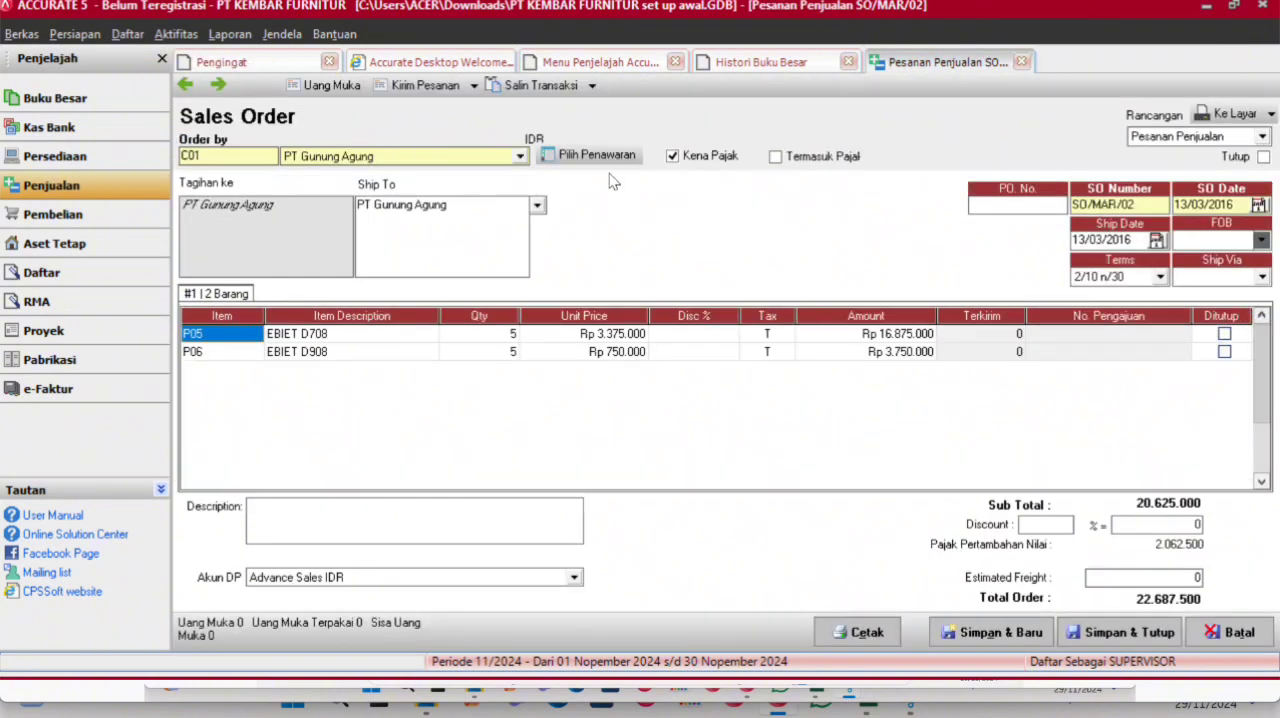
pyautogui.click(1120, 630)
pyautogui.click(775, 62)
pyautogui.click(261, 85)
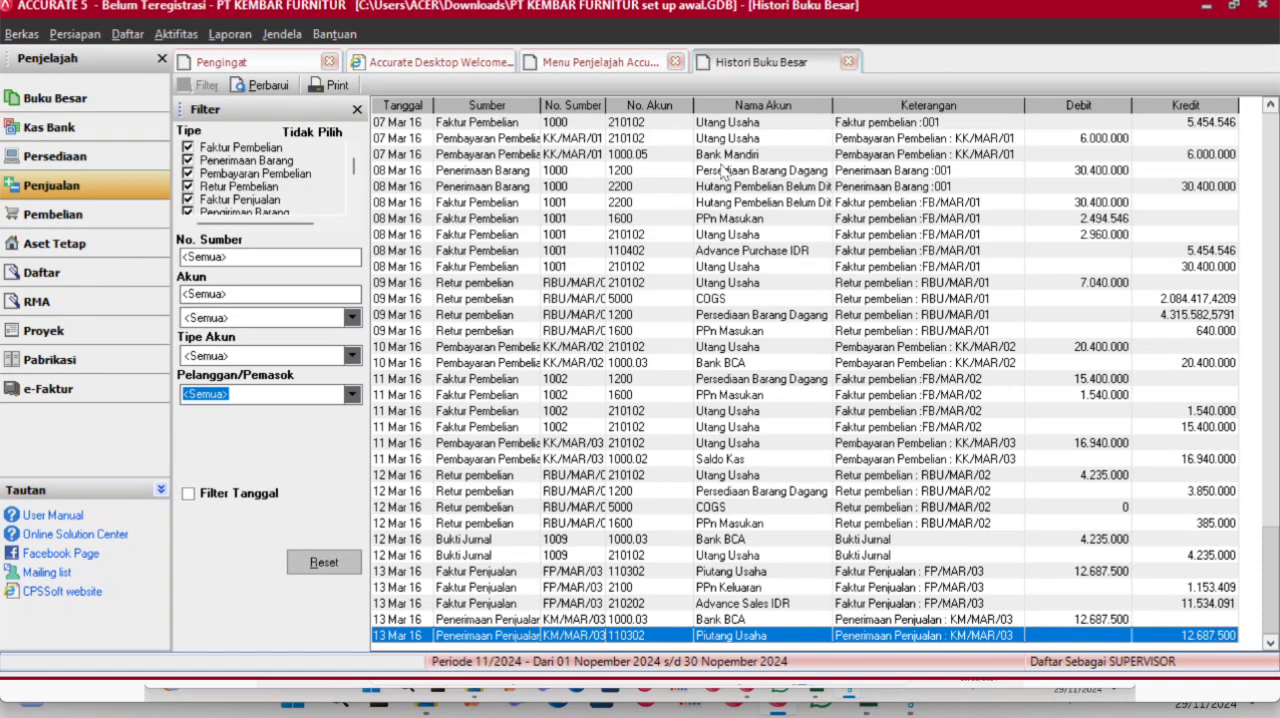
# - Start a delivery order for customer PT Gunung Agung dated 14/03/2016
pyautogui.click(563, 57)
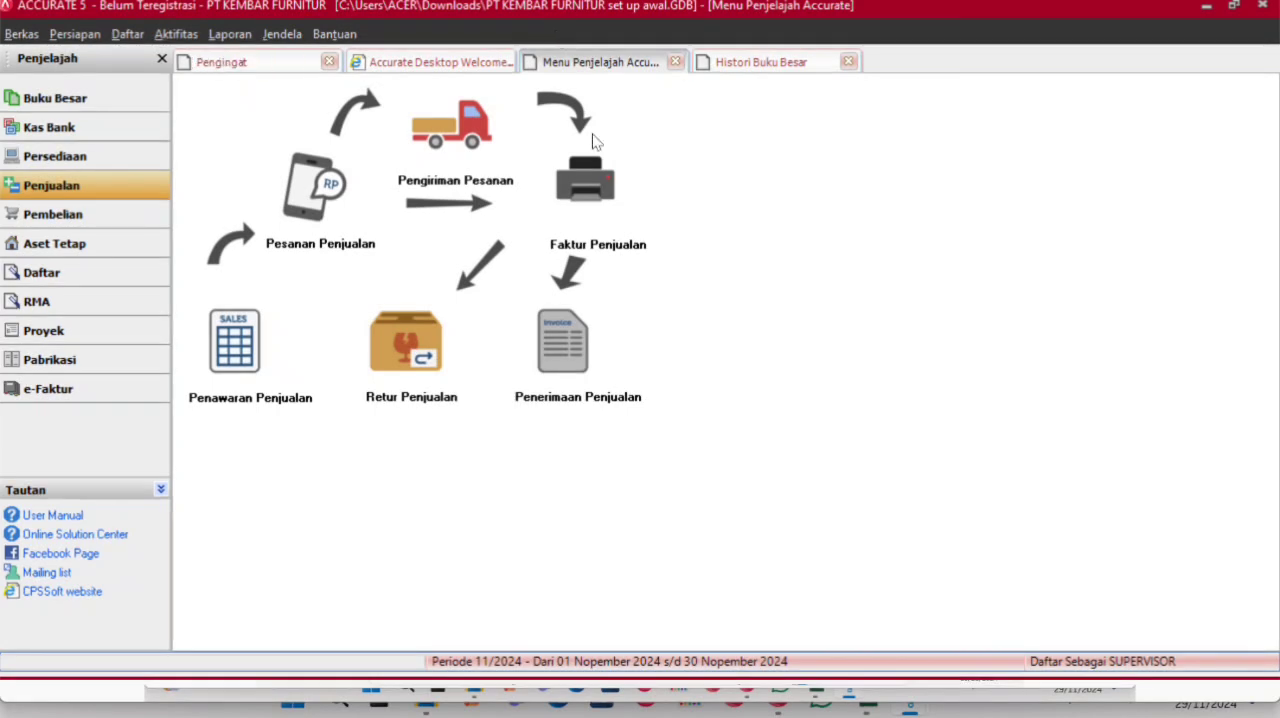
pyautogui.click(451, 127)
pyautogui.click(519, 147)
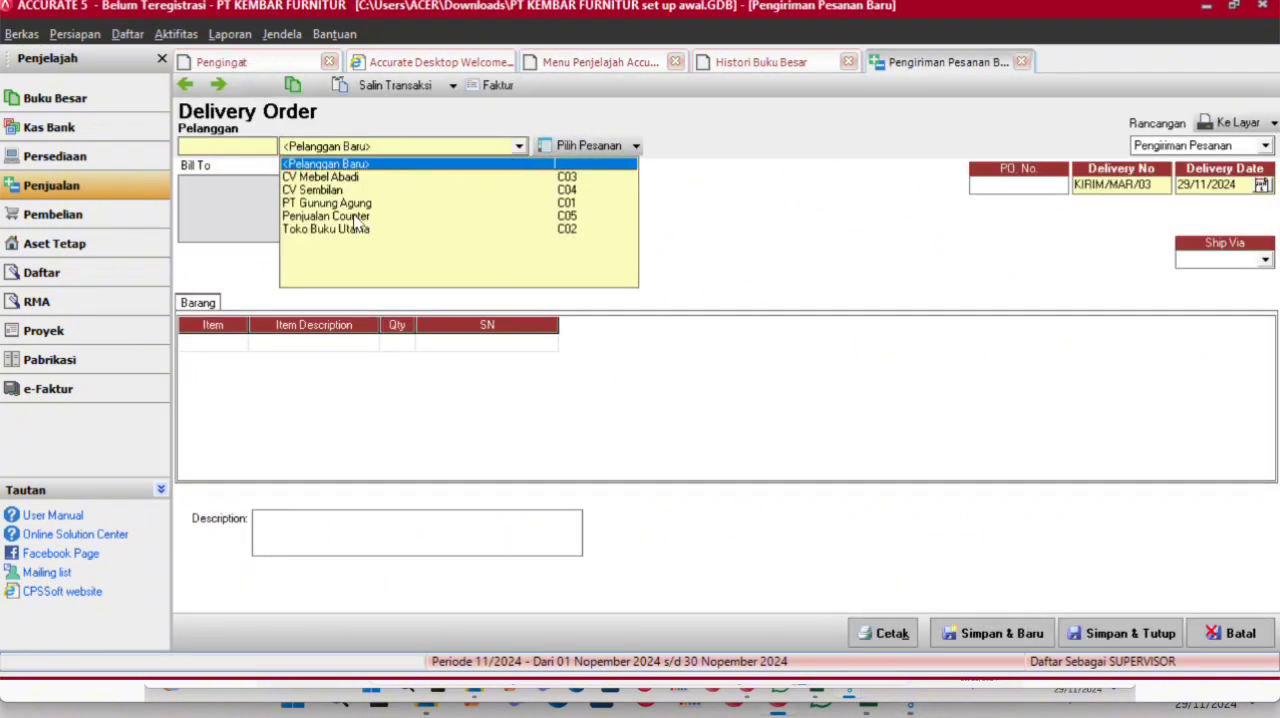
pyautogui.click(355, 205)
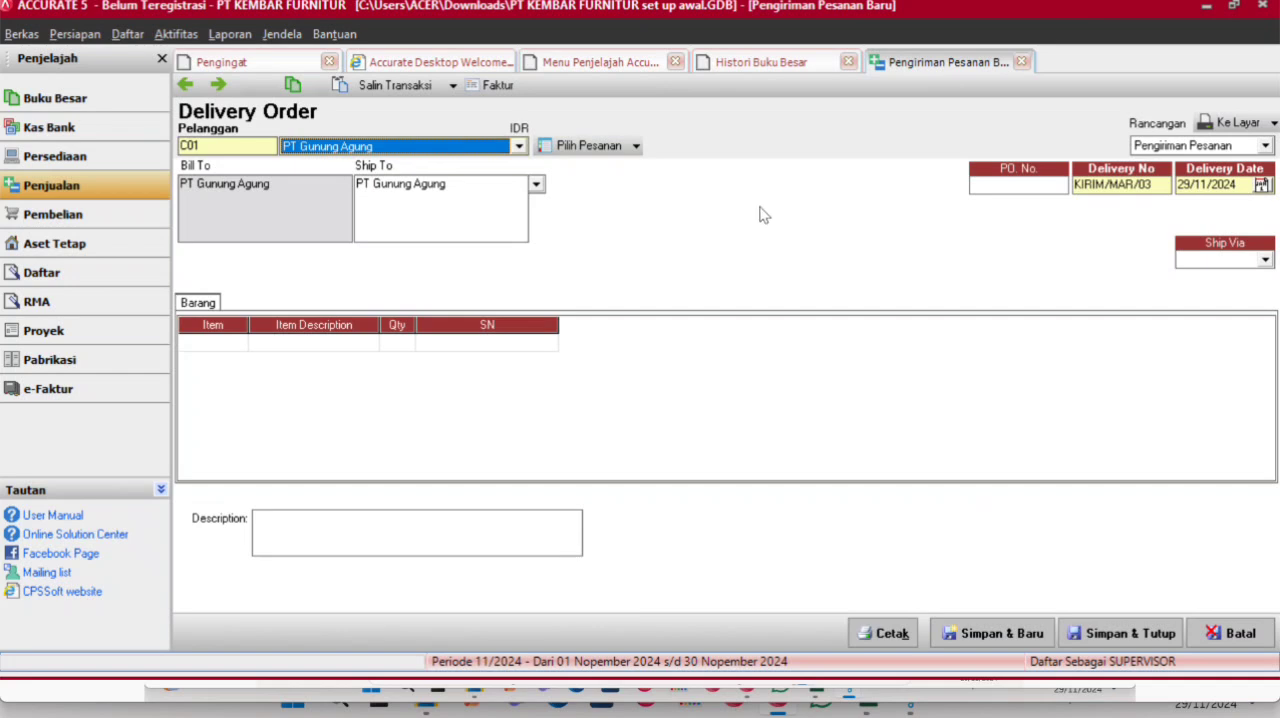
pyautogui.click(1240, 184)
pyautogui.write('14/03/2016')
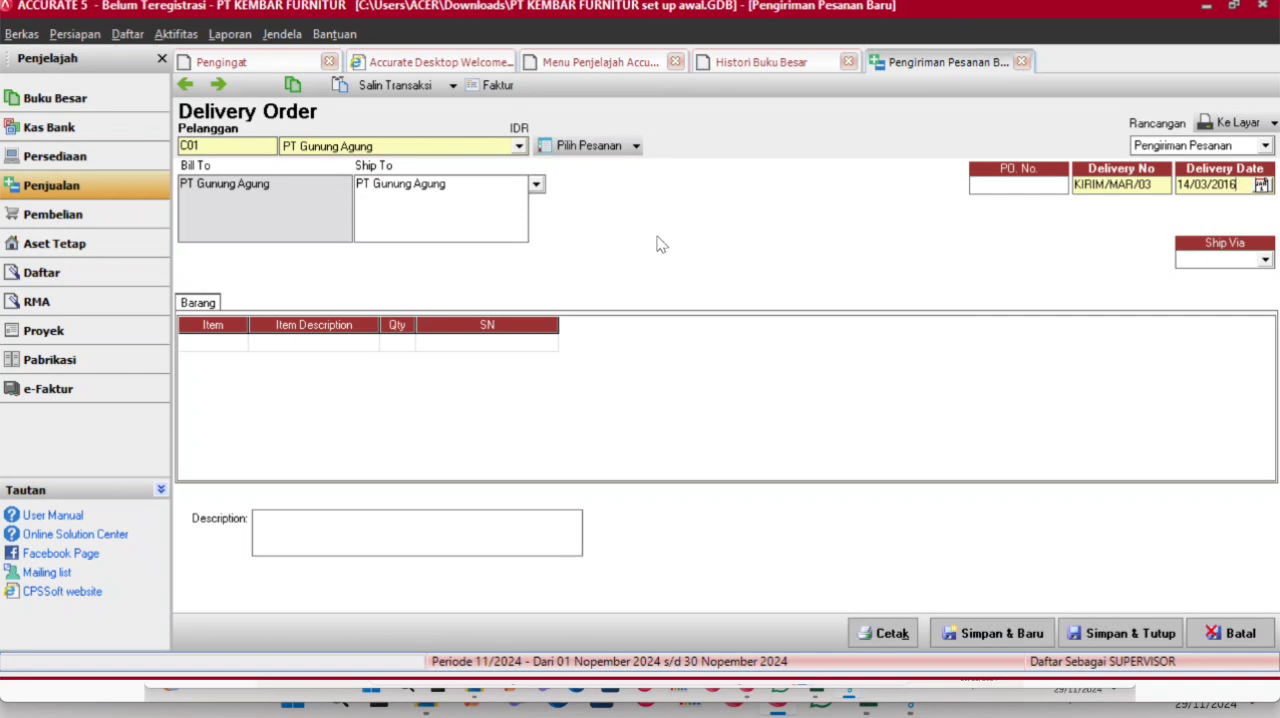
# - Fill the delivery order with the items from sales order SO/MAR/02
pyautogui.click(635, 146)
pyautogui.click(598, 194)
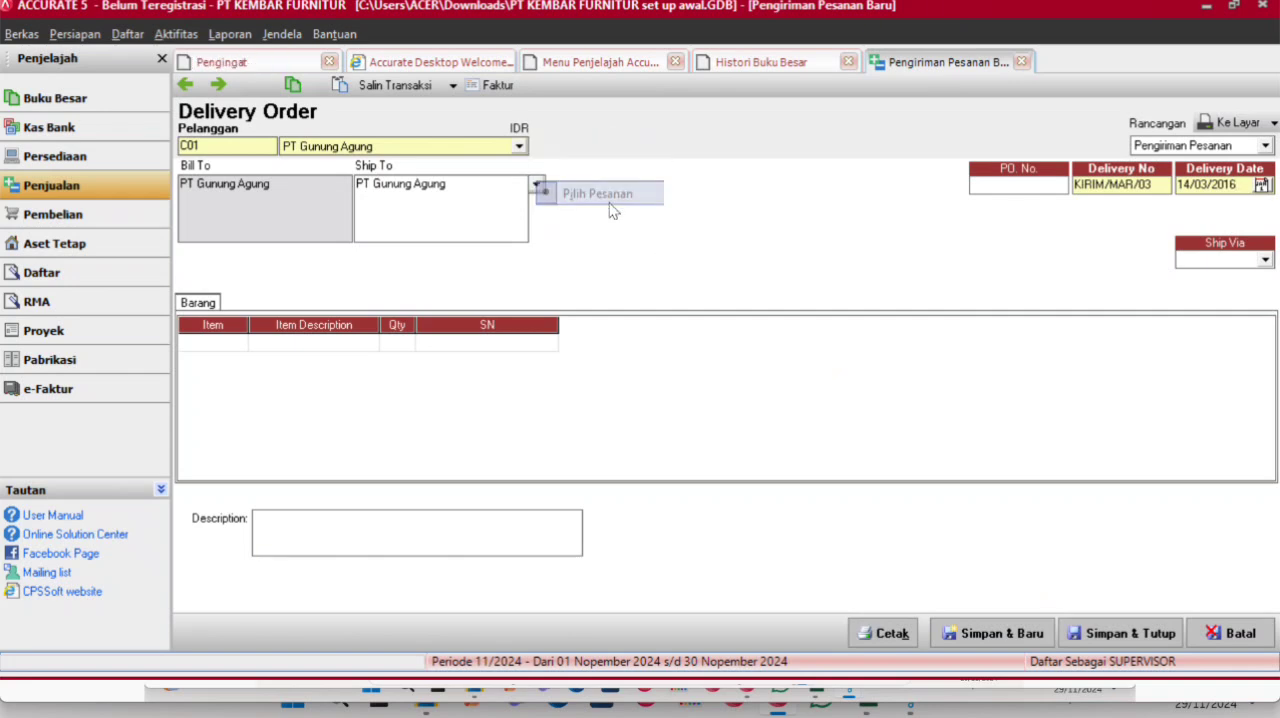
pyautogui.click(520, 285)
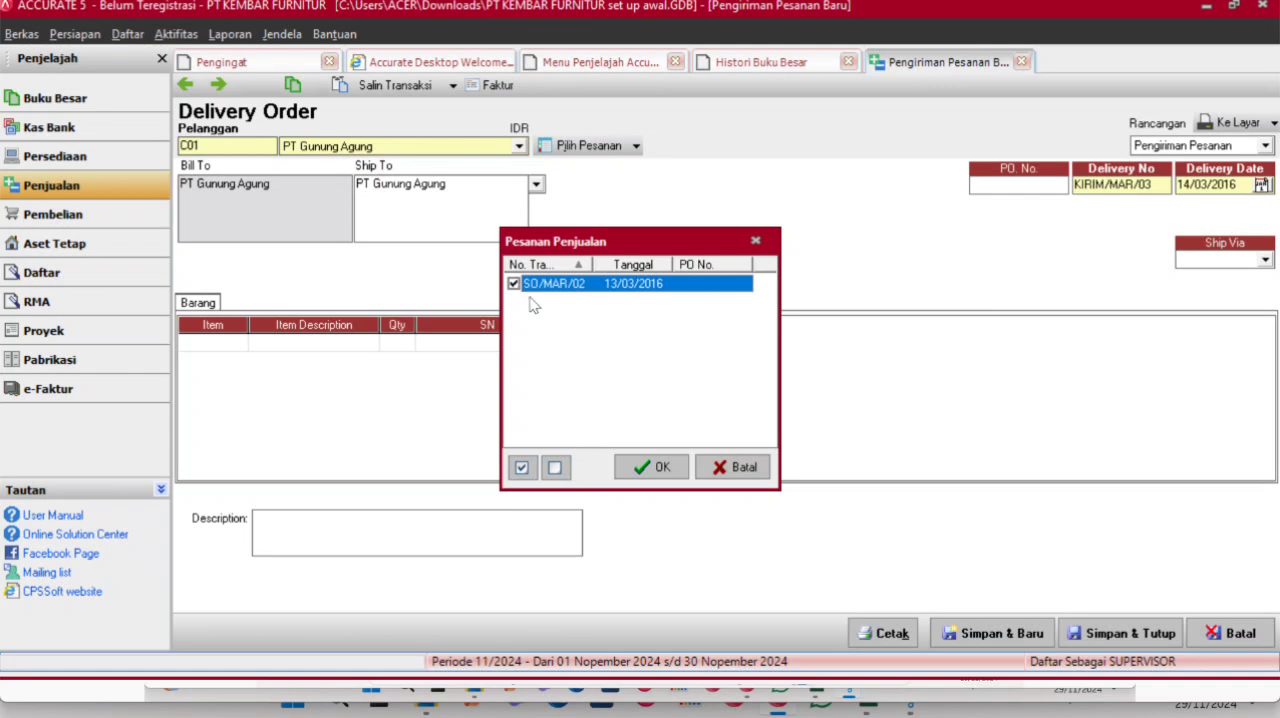
pyautogui.click(655, 467)
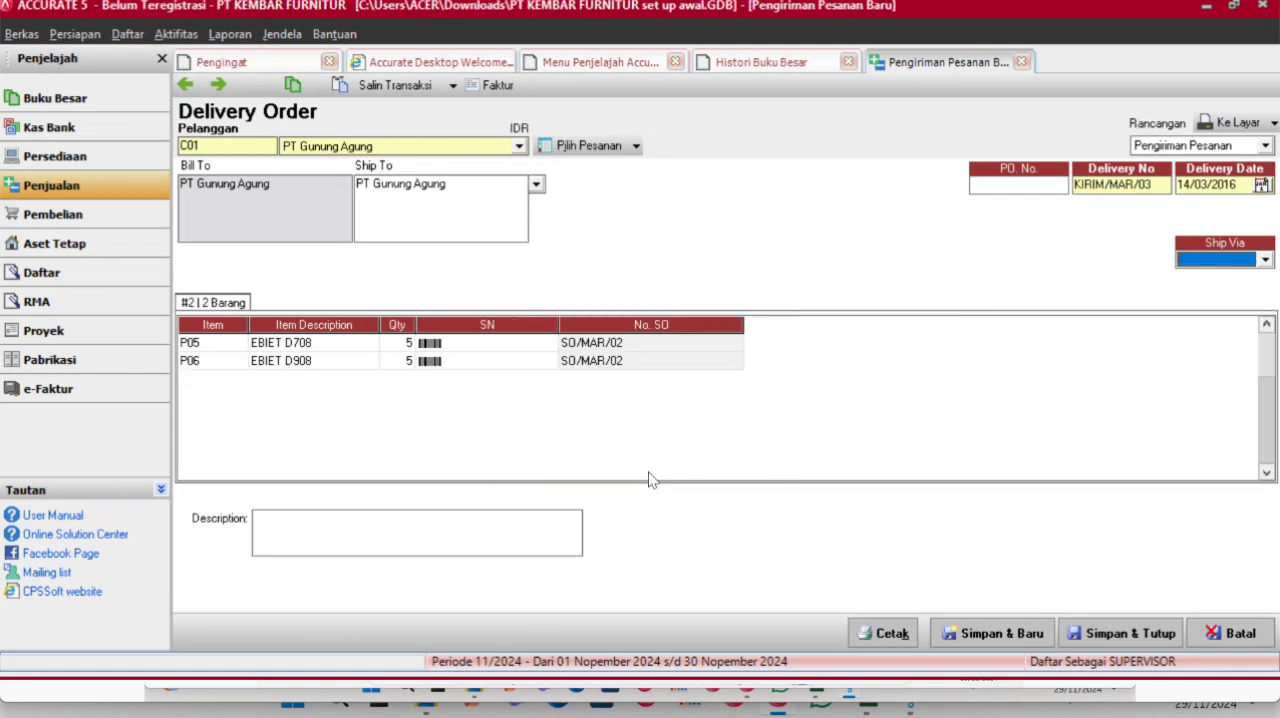
# - Create a sales invoice from the delivery order and set its invoice date to 14/03/2016
pyautogui.click(498, 87)
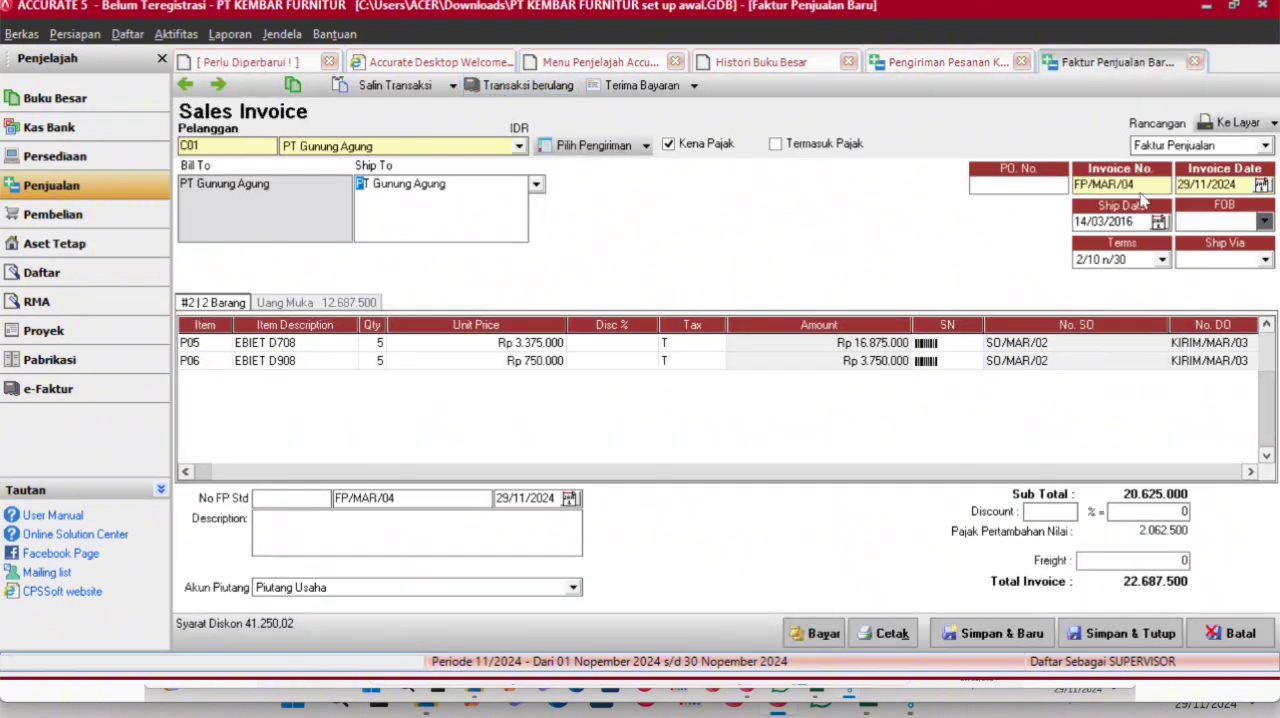
pyautogui.click(1240, 186)
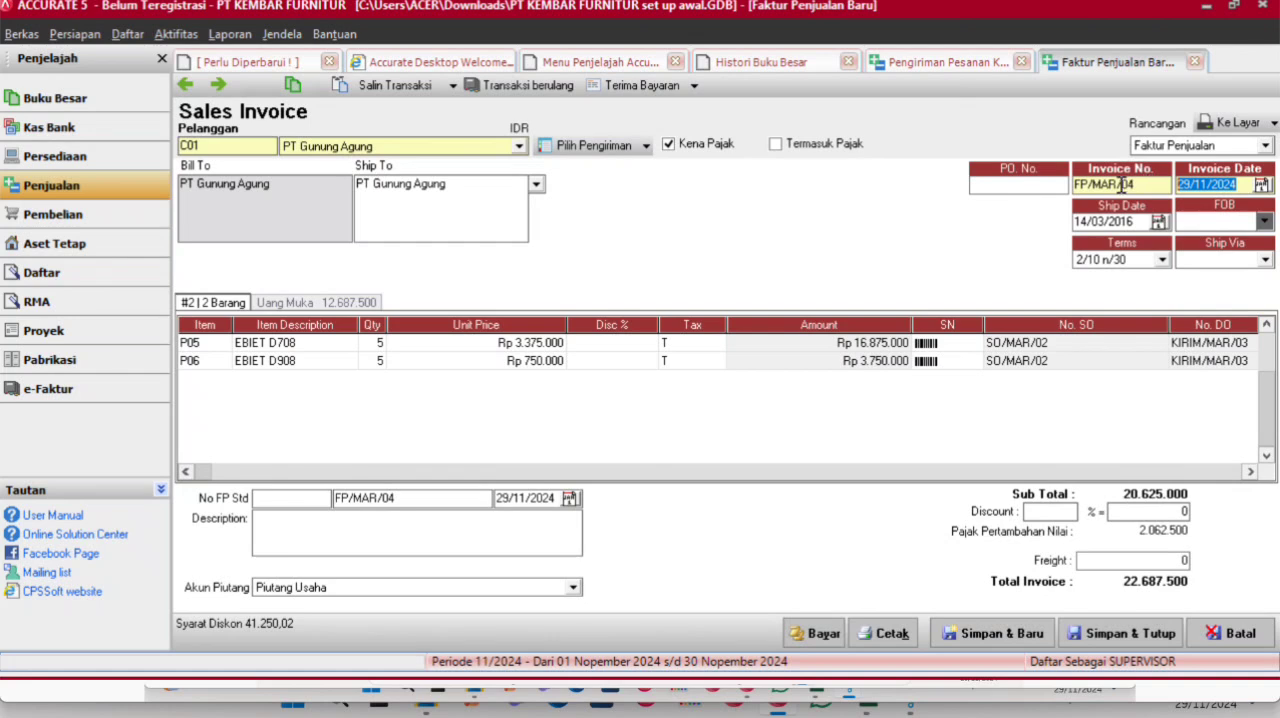
pyautogui.write('14/03/')
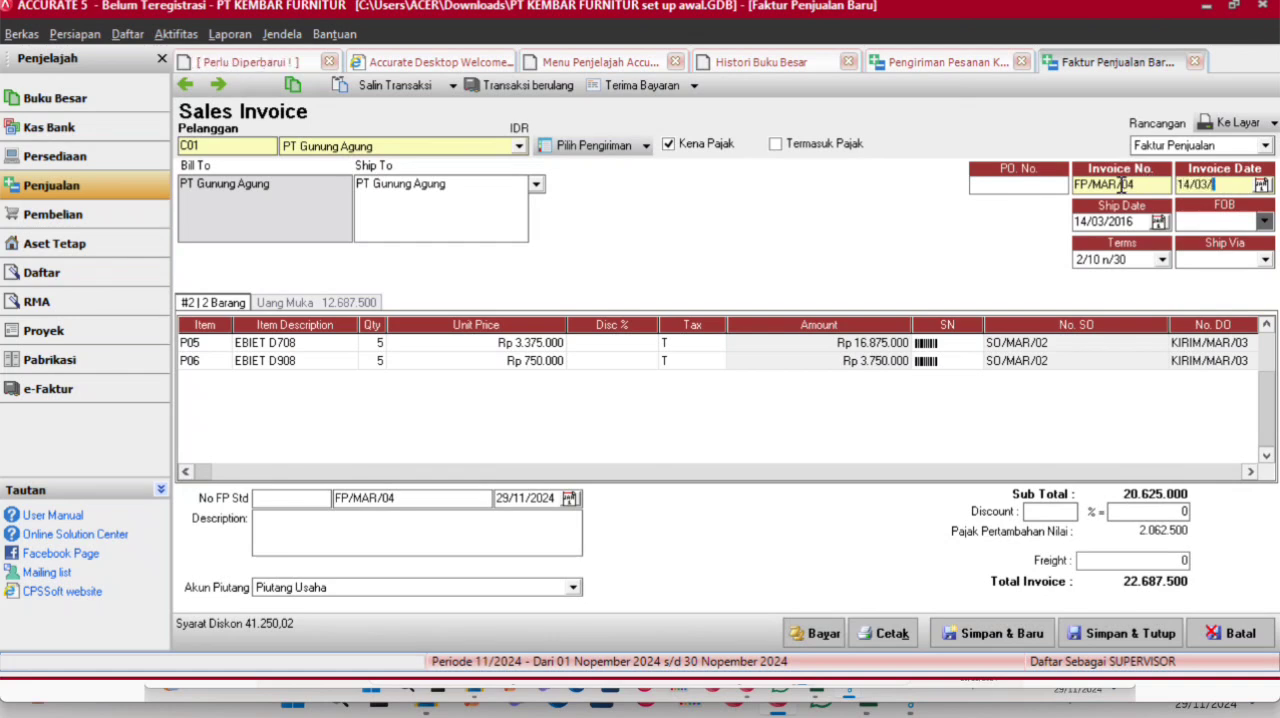
pyautogui.write('2016')
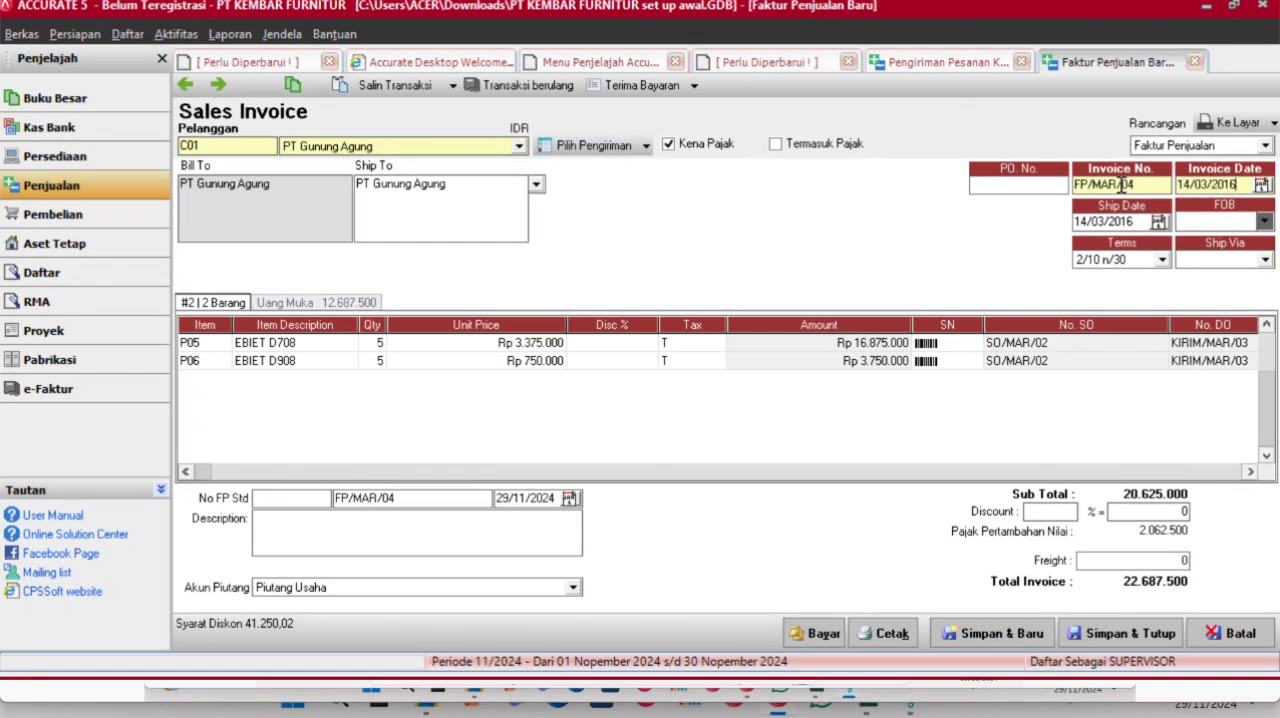
pyautogui.click(722, 348)
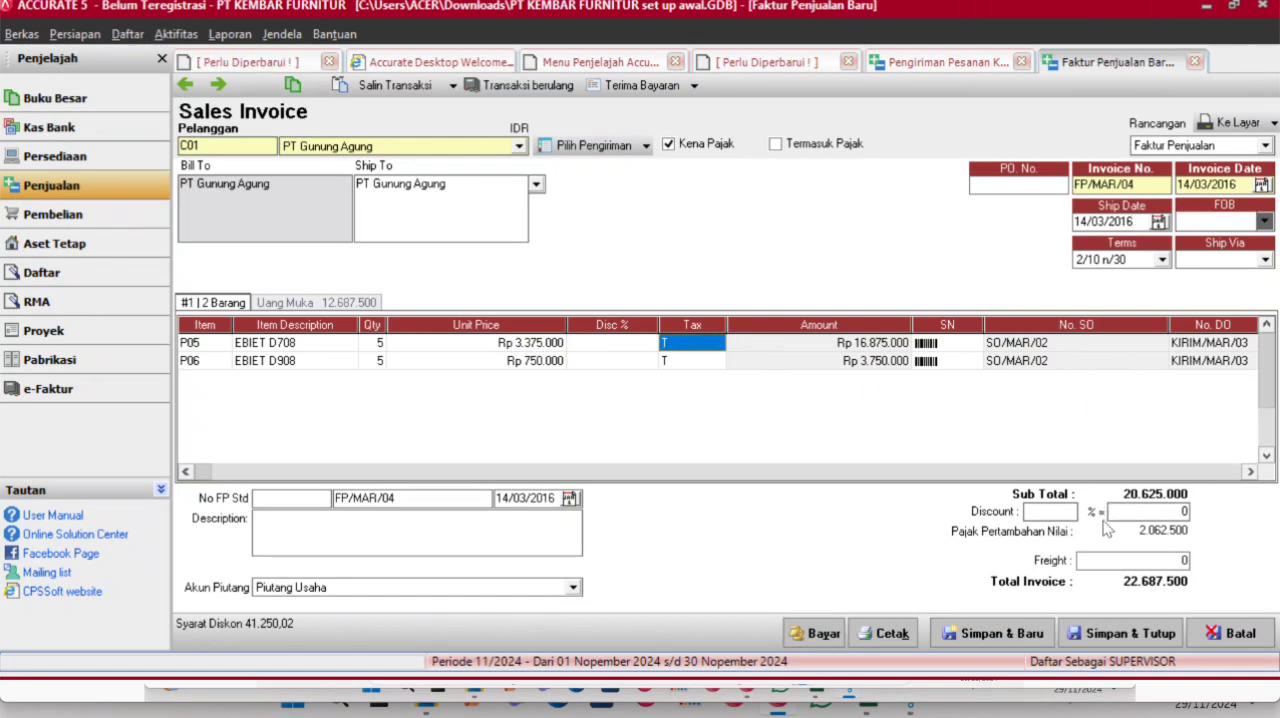
# - Save and close the sales invoice and the delivery order, then refresh the general ledger history
pyautogui.click(1110, 634)
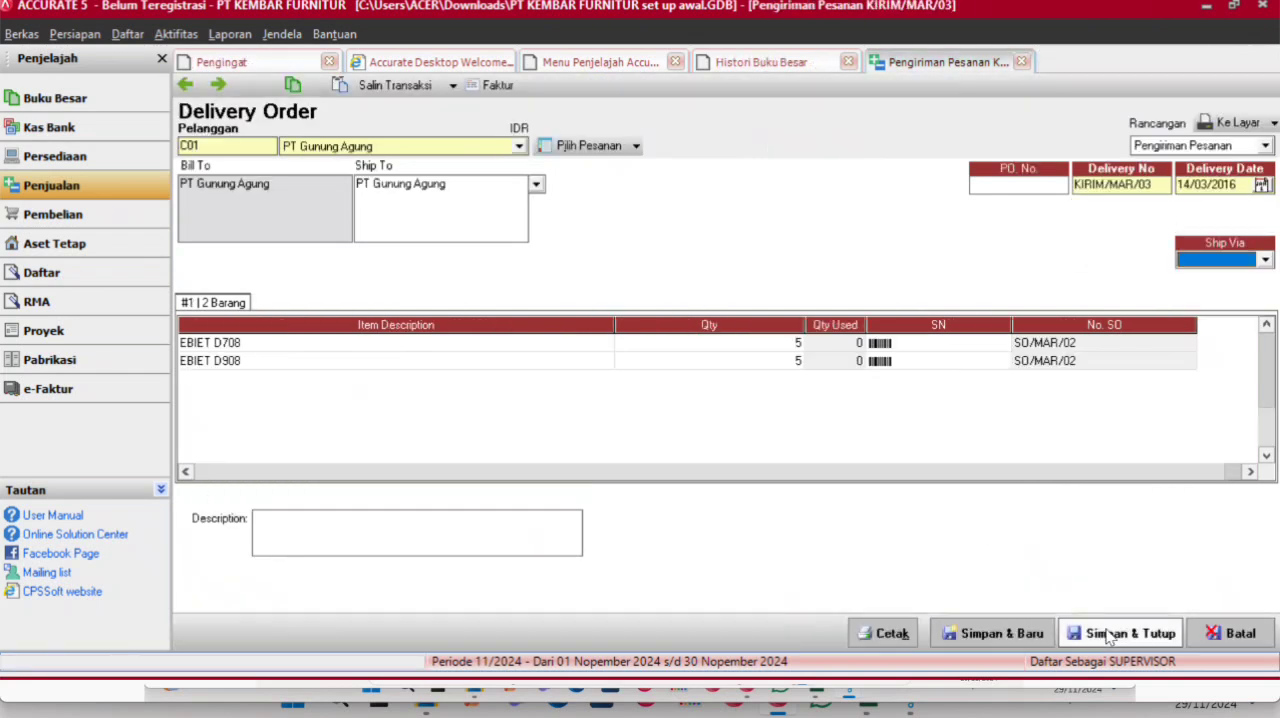
pyautogui.click(1110, 634)
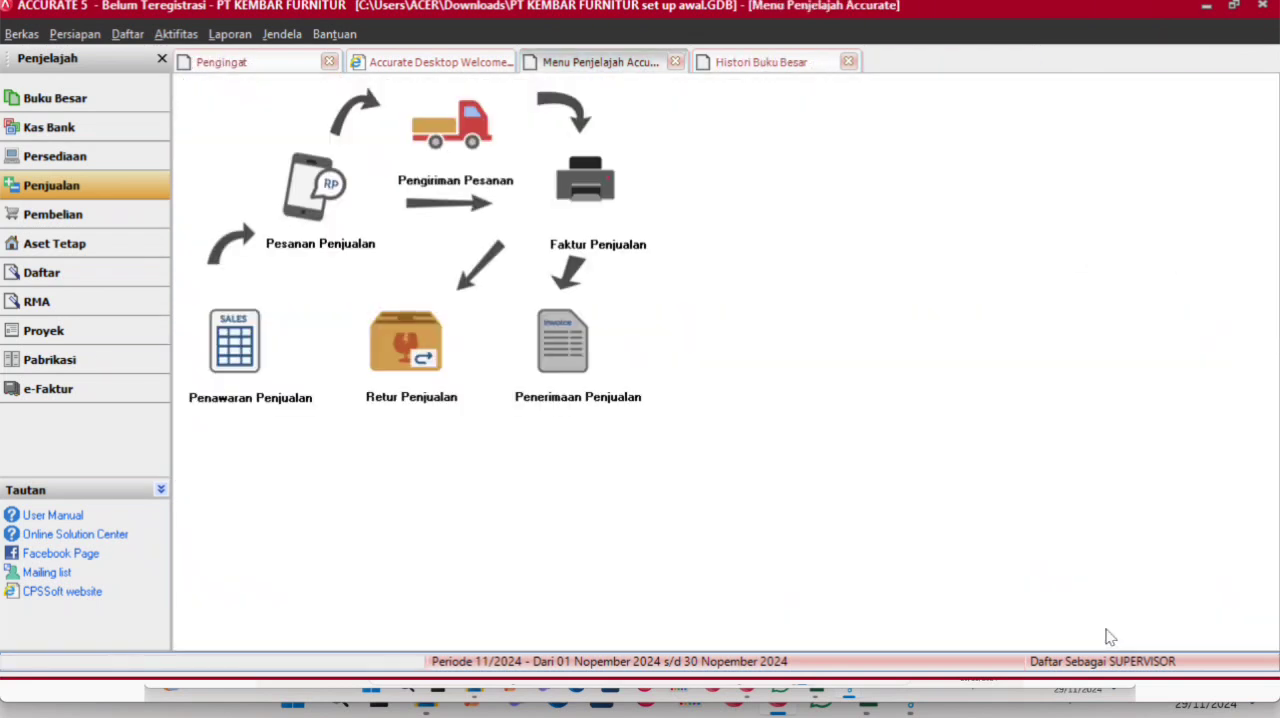
pyautogui.click(787, 70)
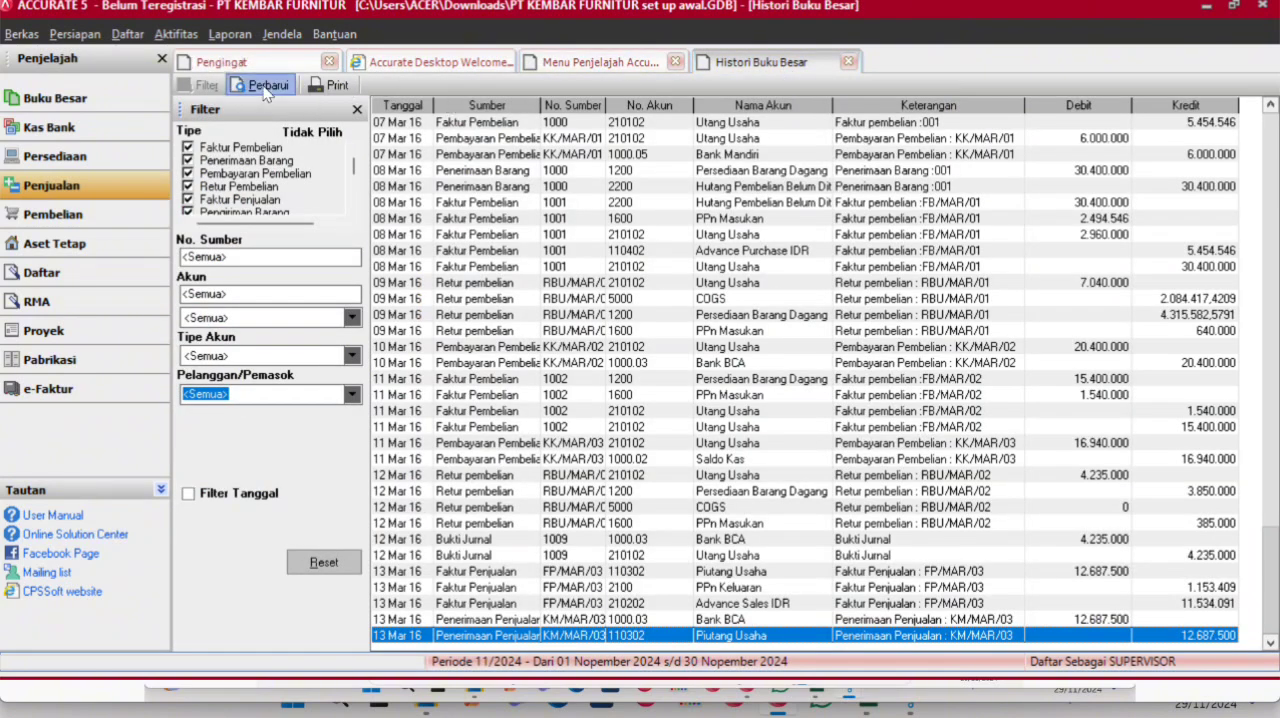
pyautogui.click(264, 86)
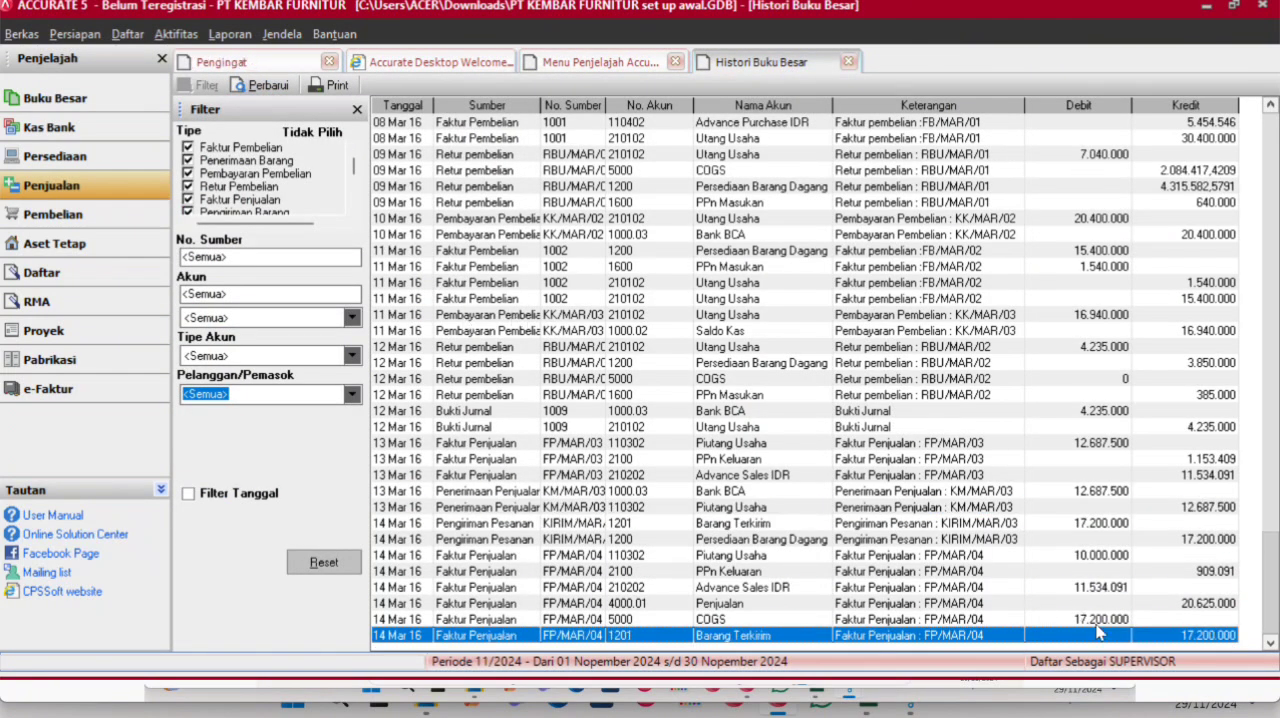
# - Start a sales return for customer PT Gunung Agung dated 15/03/2016 against sales invoice FP/MAR/04
pyautogui.click(580, 62)
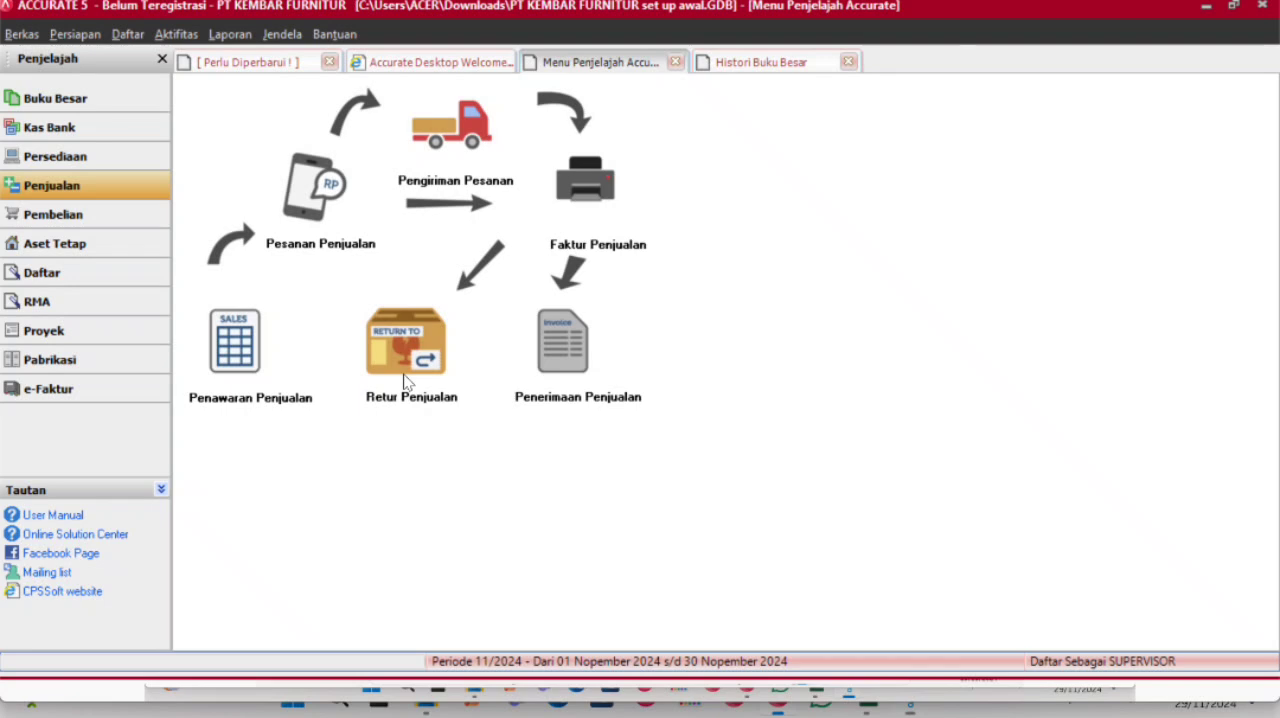
pyautogui.click(405, 382)
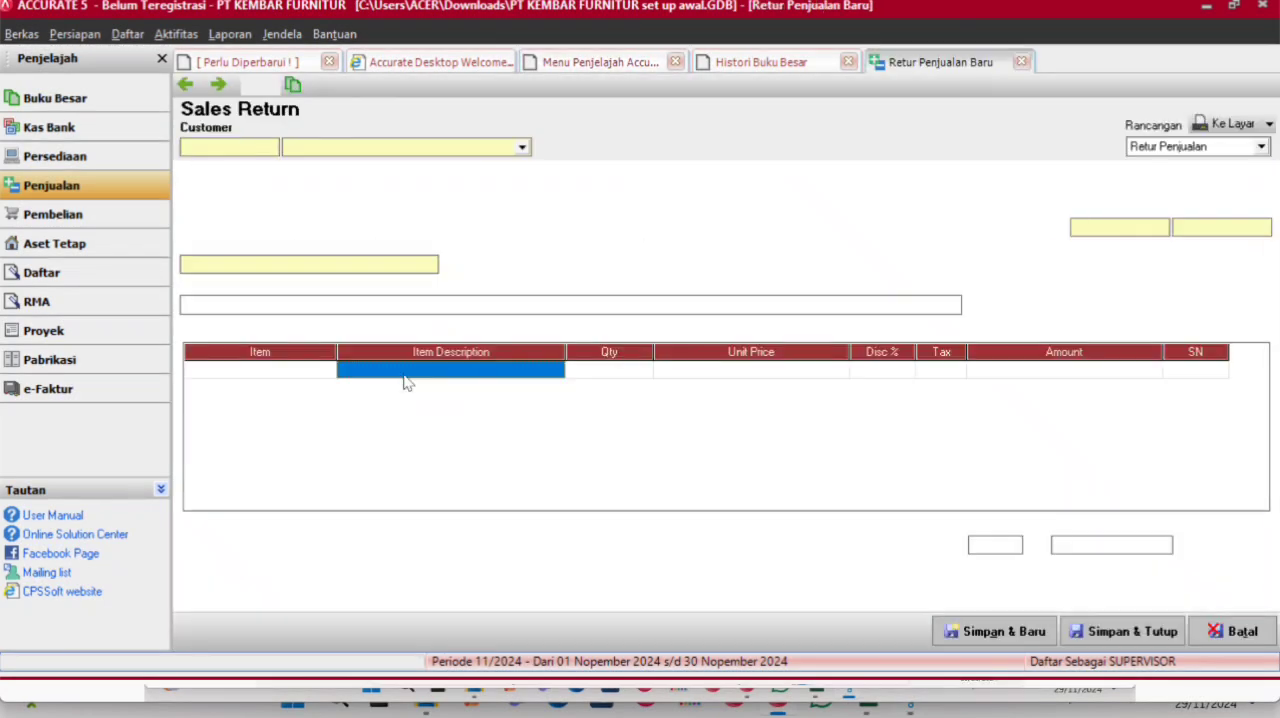
pyautogui.click(522, 148)
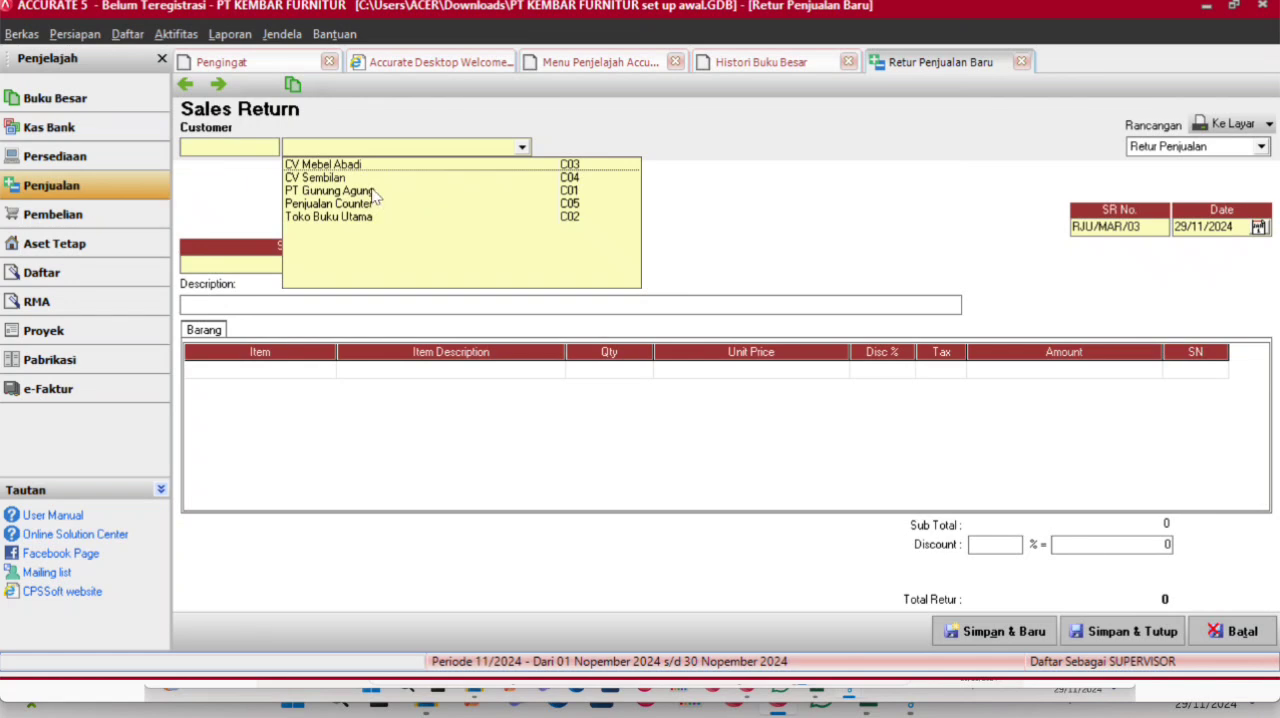
pyautogui.click(371, 194)
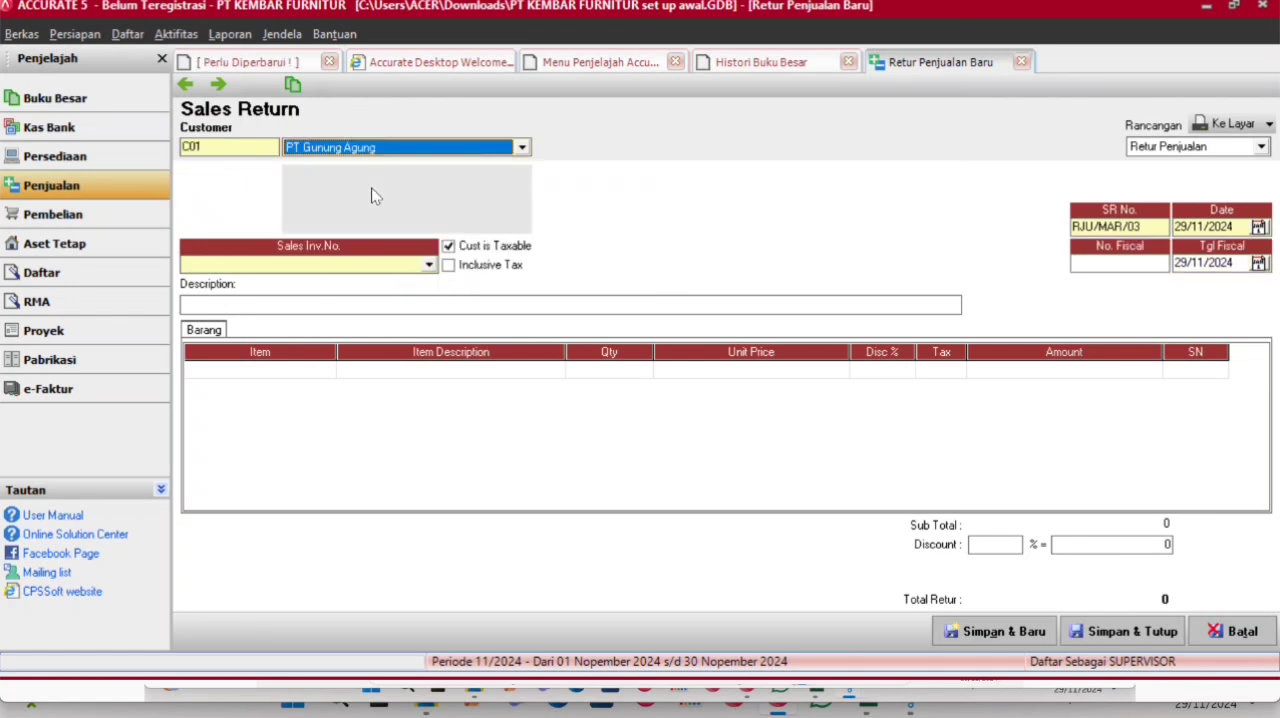
pyautogui.click(1229, 227)
pyautogui.write('151')
pyautogui.write('32016')
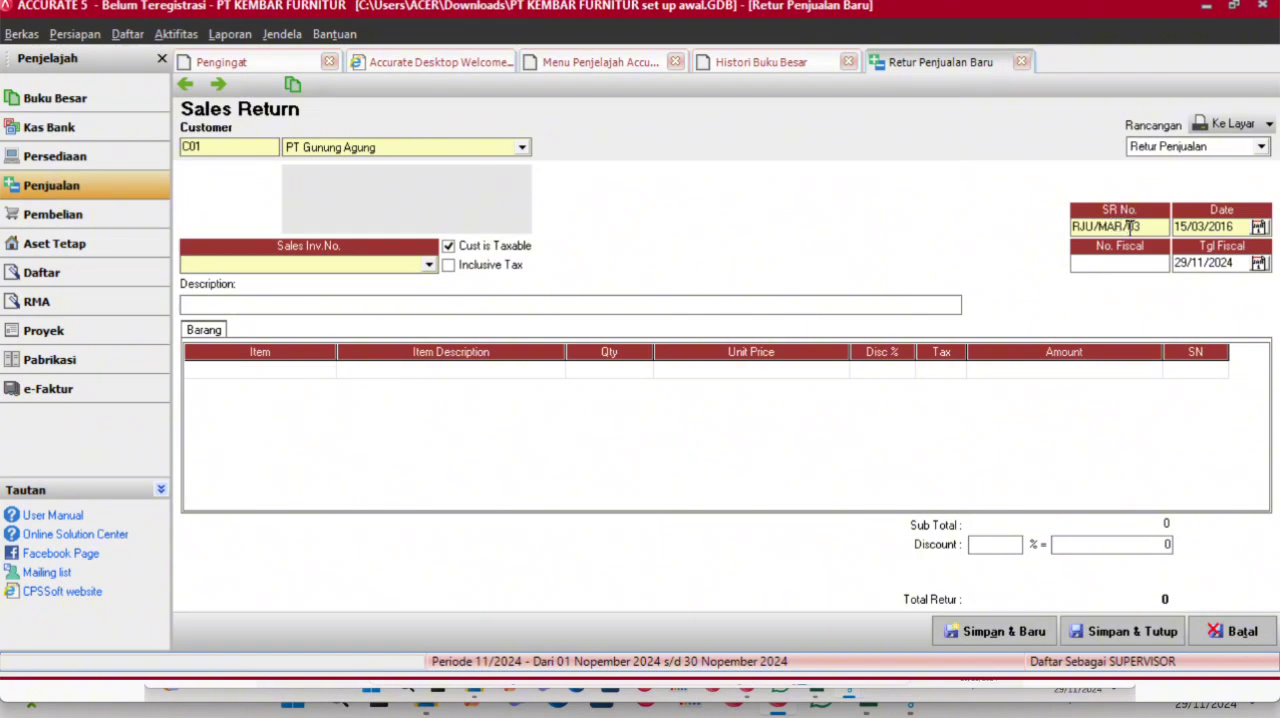
pyautogui.click(1197, 261)
pyautogui.click(429, 265)
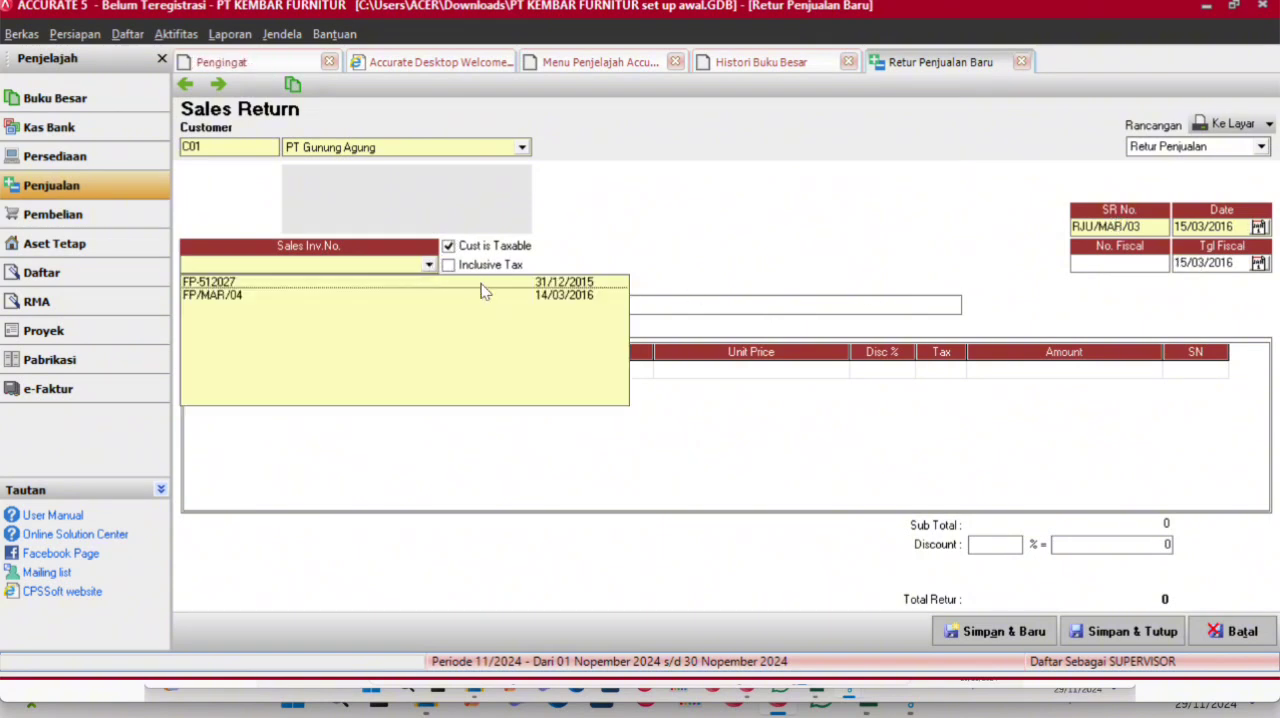
pyautogui.click(484, 295)
# - Add the item EBIET D708 to the sales return with a quantity of 1
pyautogui.click(432, 371)
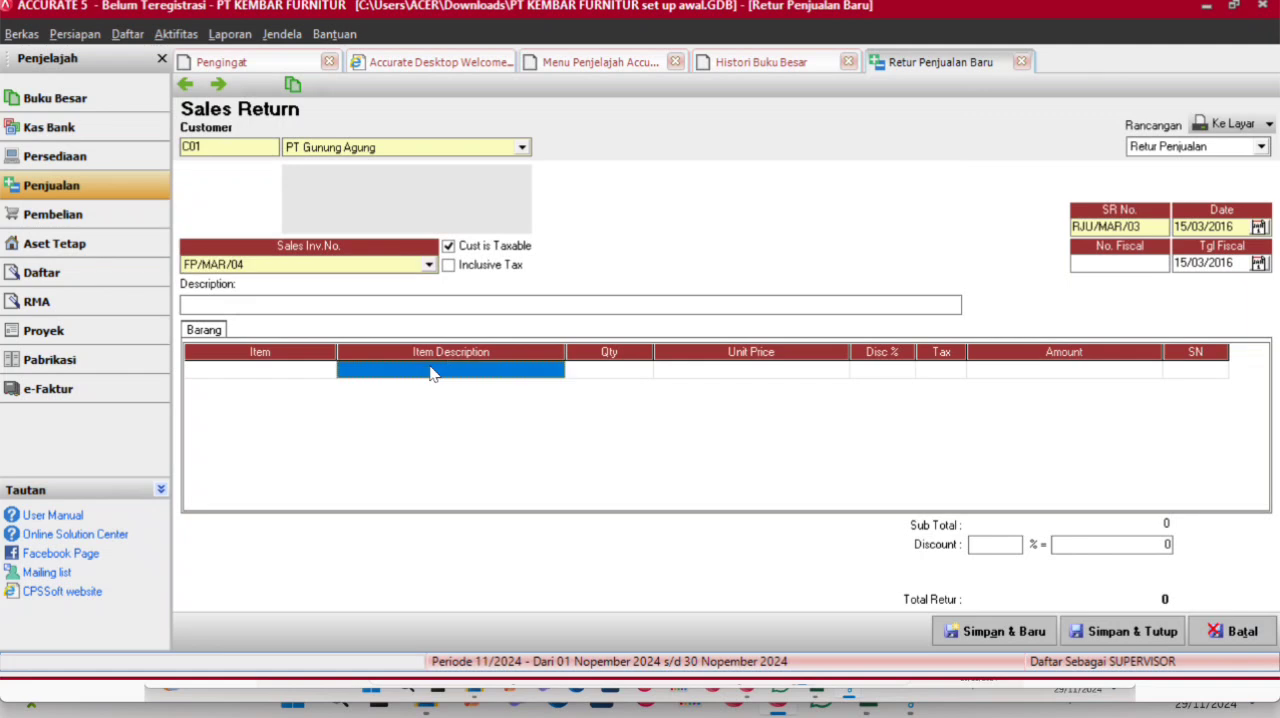
pyautogui.click(559, 376)
pyautogui.click(556, 370)
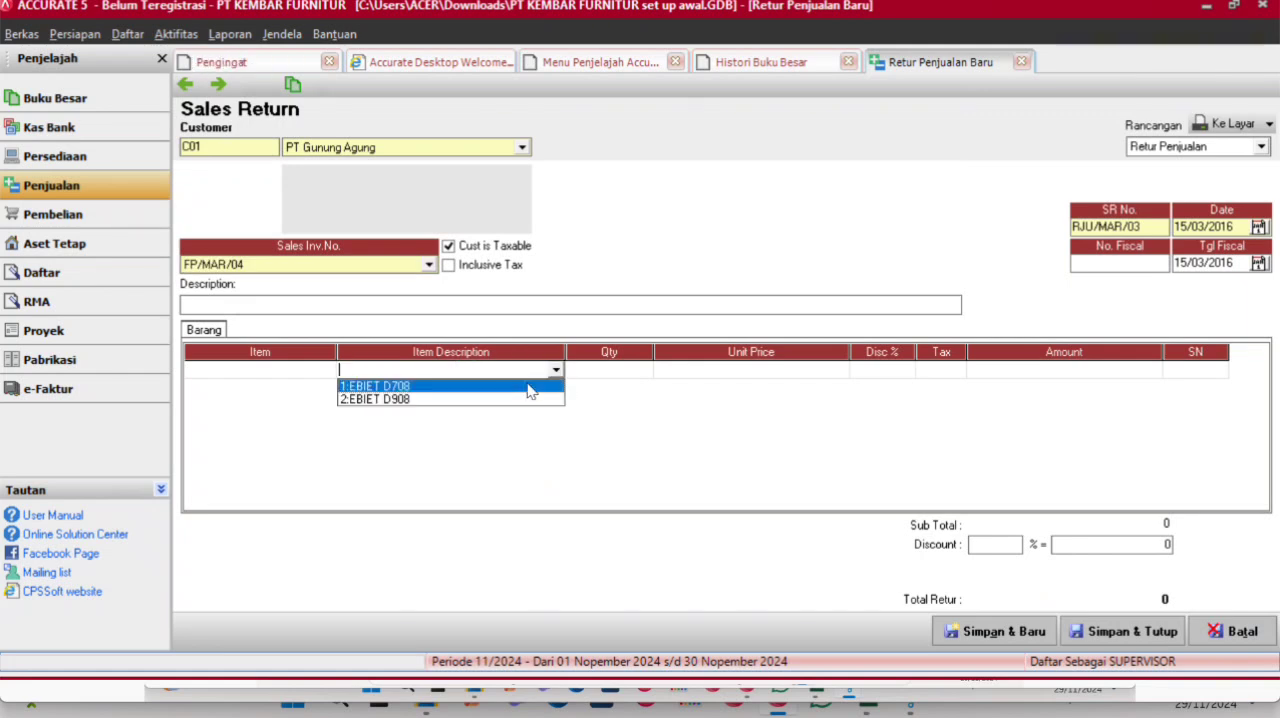
pyautogui.click(529, 388)
pyautogui.click(683, 402)
pyautogui.click(634, 378)
pyautogui.write('1')
pyautogui.press('Tab')
pyautogui.press('Tab')
pyautogui.press('Tab')
pyautogui.press('Tab')
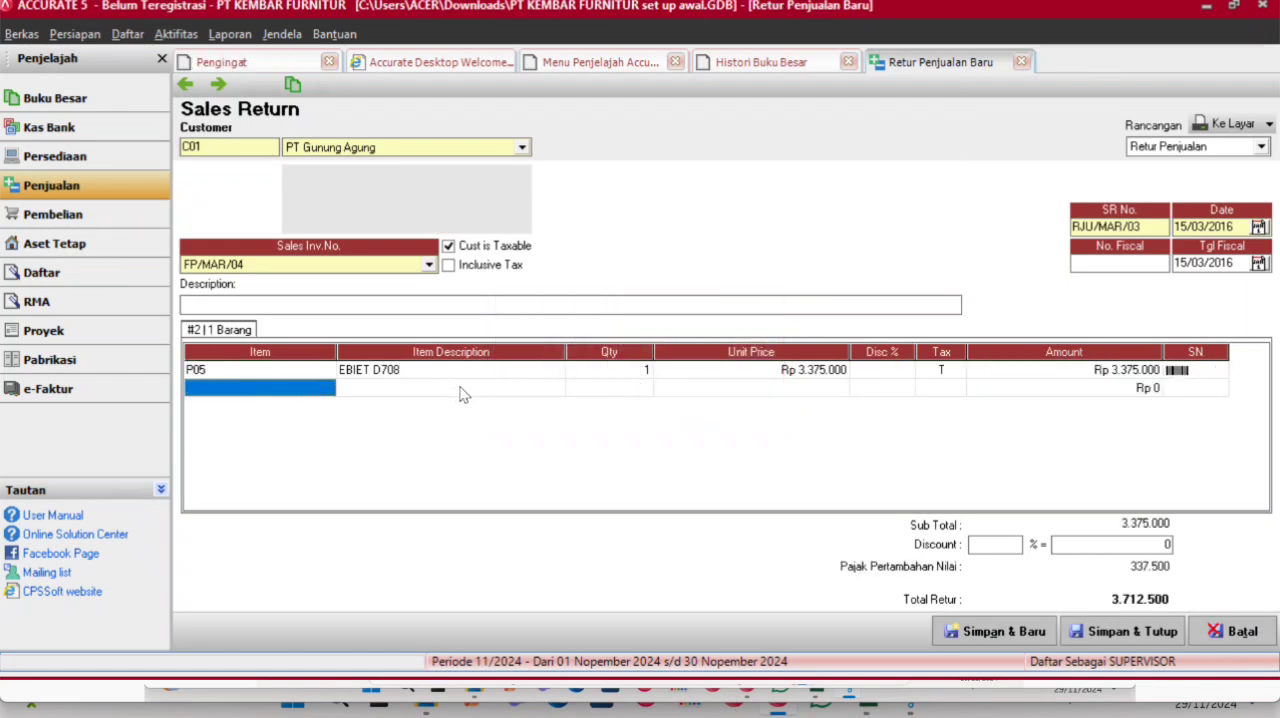
# - Add the item EBIET D908 to the second line of the sales return with a quantity of 1
pyautogui.click(559, 390)
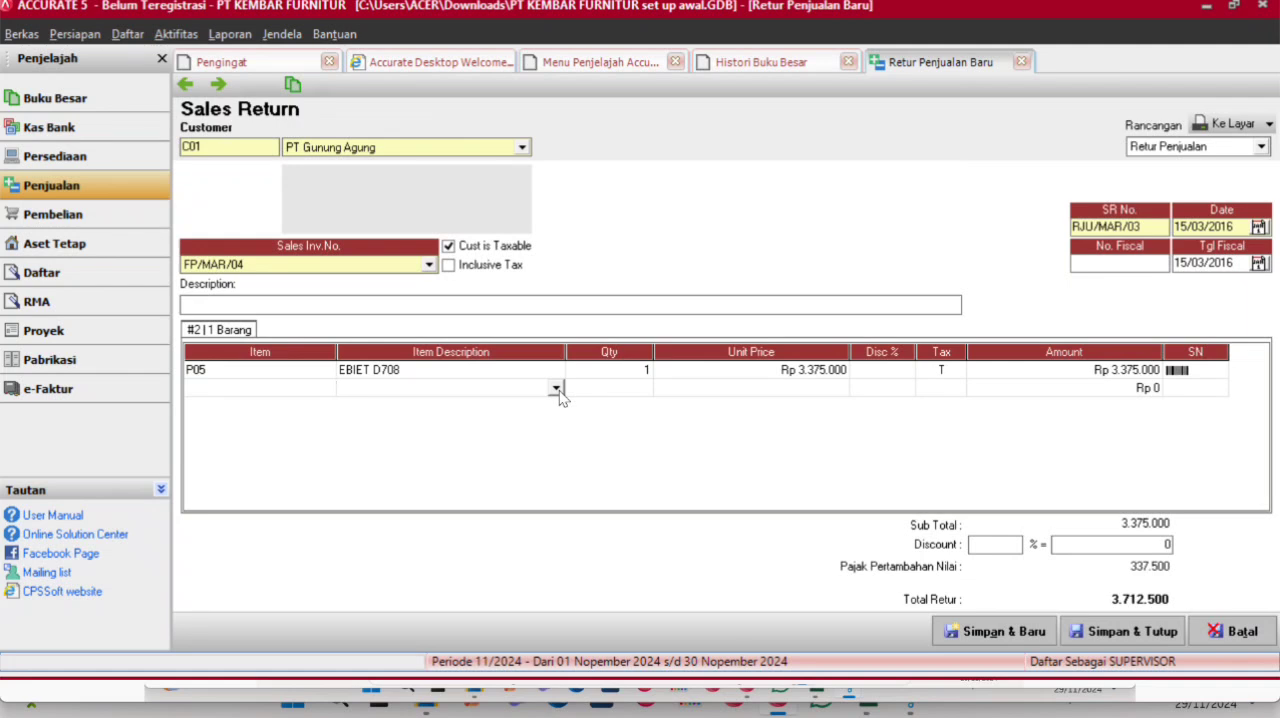
pyautogui.click(559, 390)
pyautogui.click(508, 422)
pyautogui.click(670, 400)
pyautogui.click(631, 390)
pyautogui.write('1')
pyautogui.press('Tab')
pyautogui.press('Tab')
pyautogui.press('Tab')
pyautogui.press('Tab')
pyautogui.press('Tab')
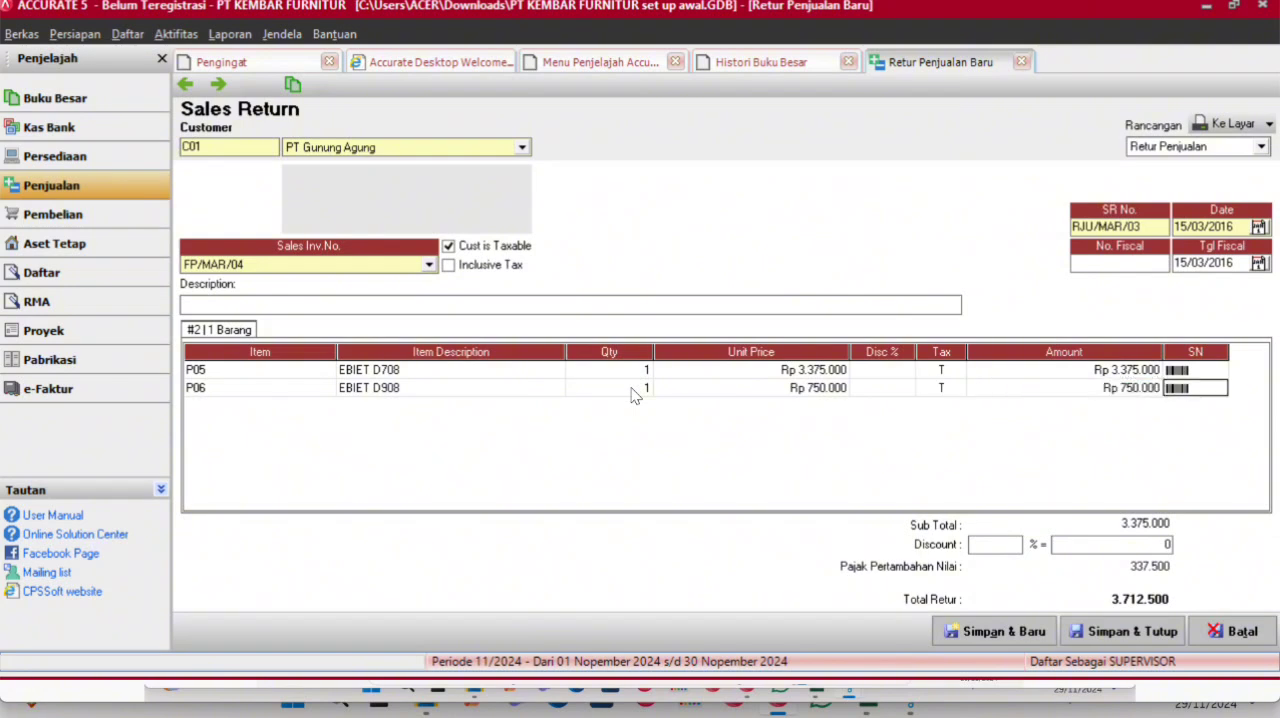
pyautogui.press('Tab')
pyautogui.press('Up')
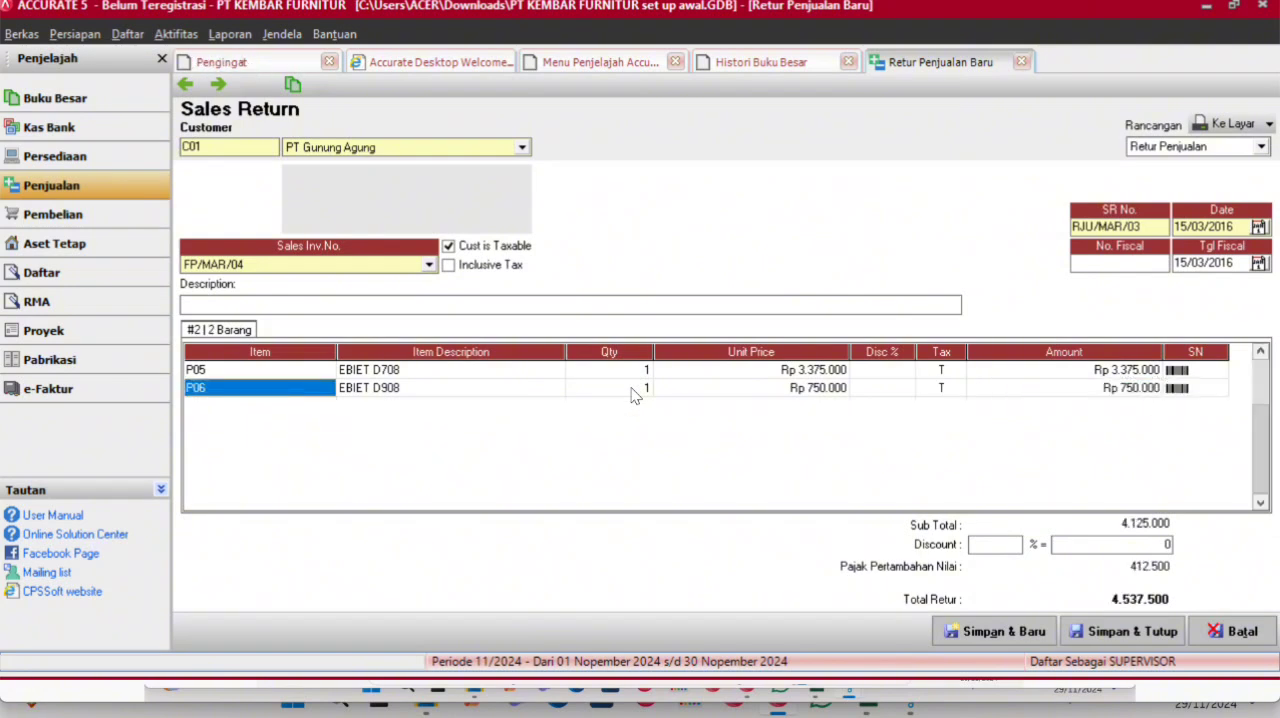
# - Save and close the sales return, then refresh the general ledger history
pyautogui.click(1150, 628)
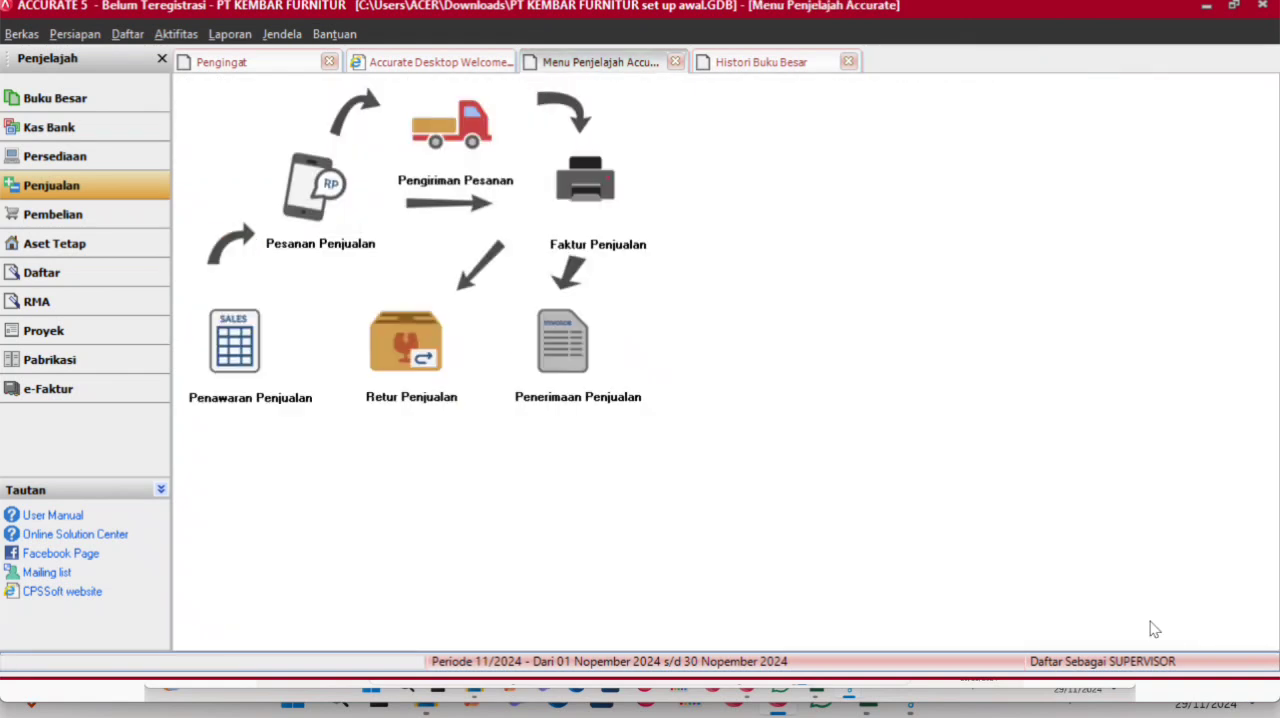
pyautogui.click(795, 63)
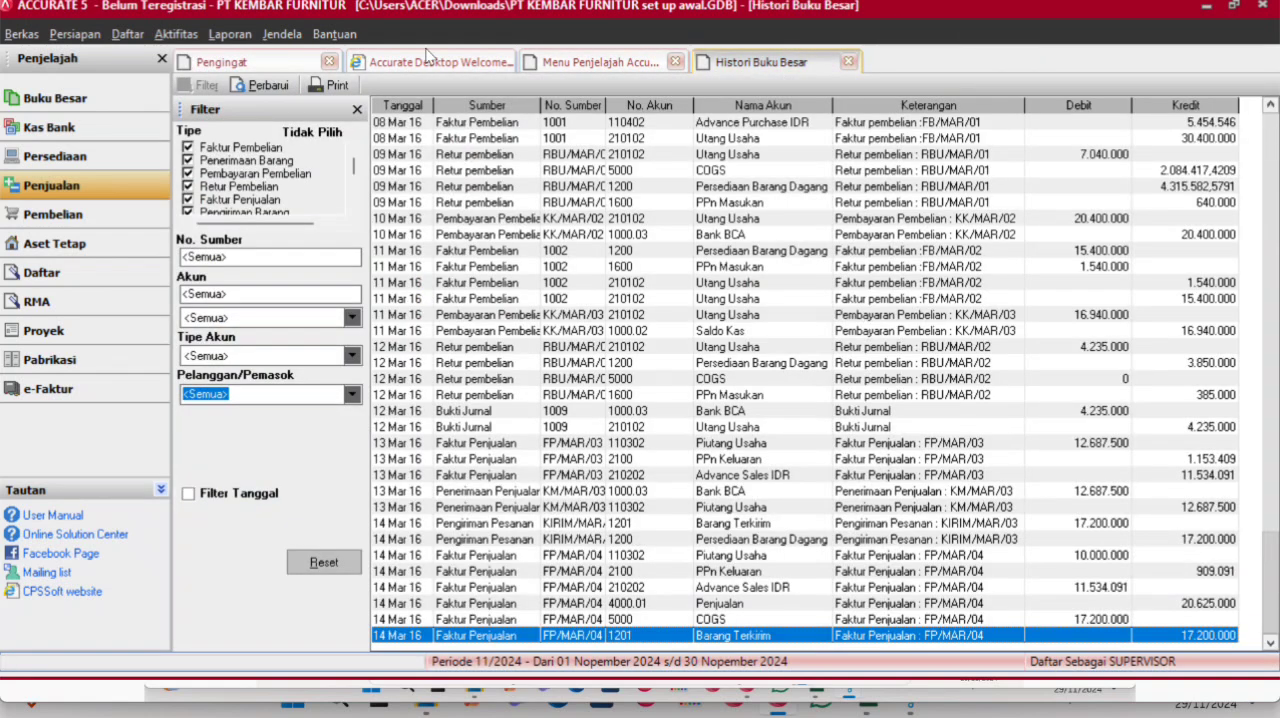
pyautogui.click(265, 85)
pyautogui.press('Down')
pyautogui.press('Down')
pyautogui.press('Down')
pyautogui.press('Down')
pyautogui.press('Down')
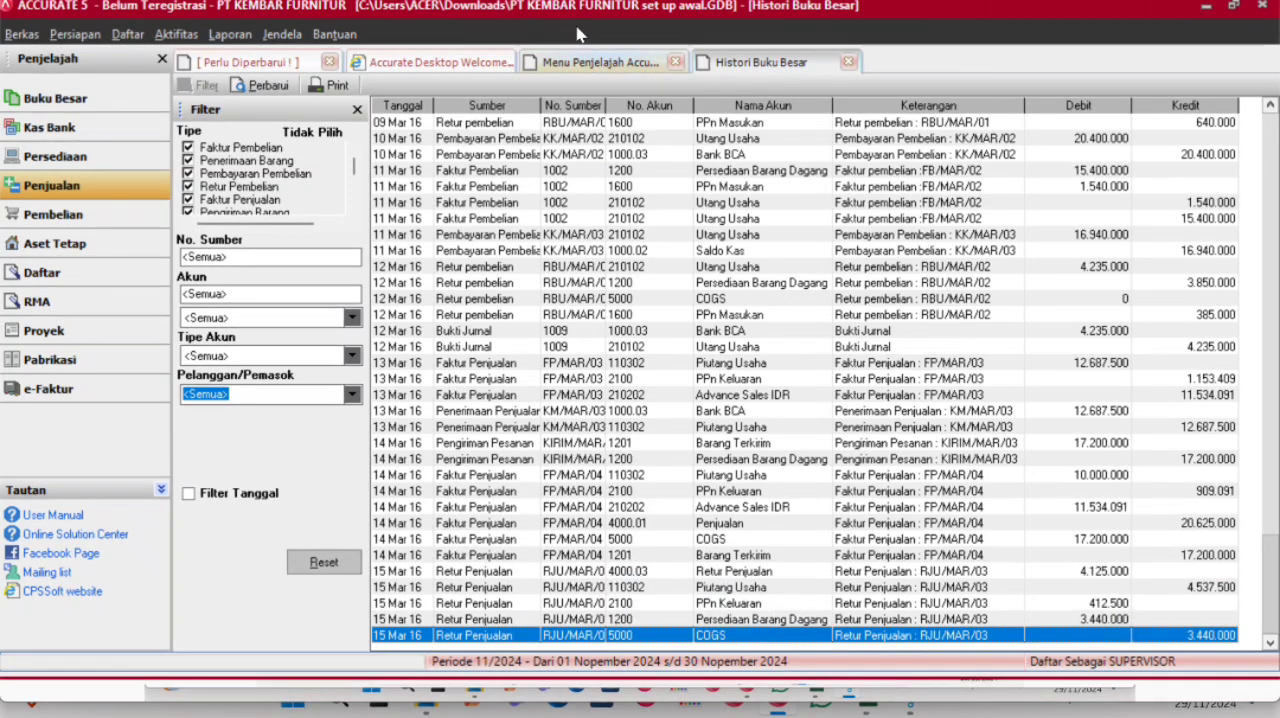
# - Start a sales invoice for customer Penjualan Counter with an invoice date of 16/03/2016
pyautogui.click(580, 62)
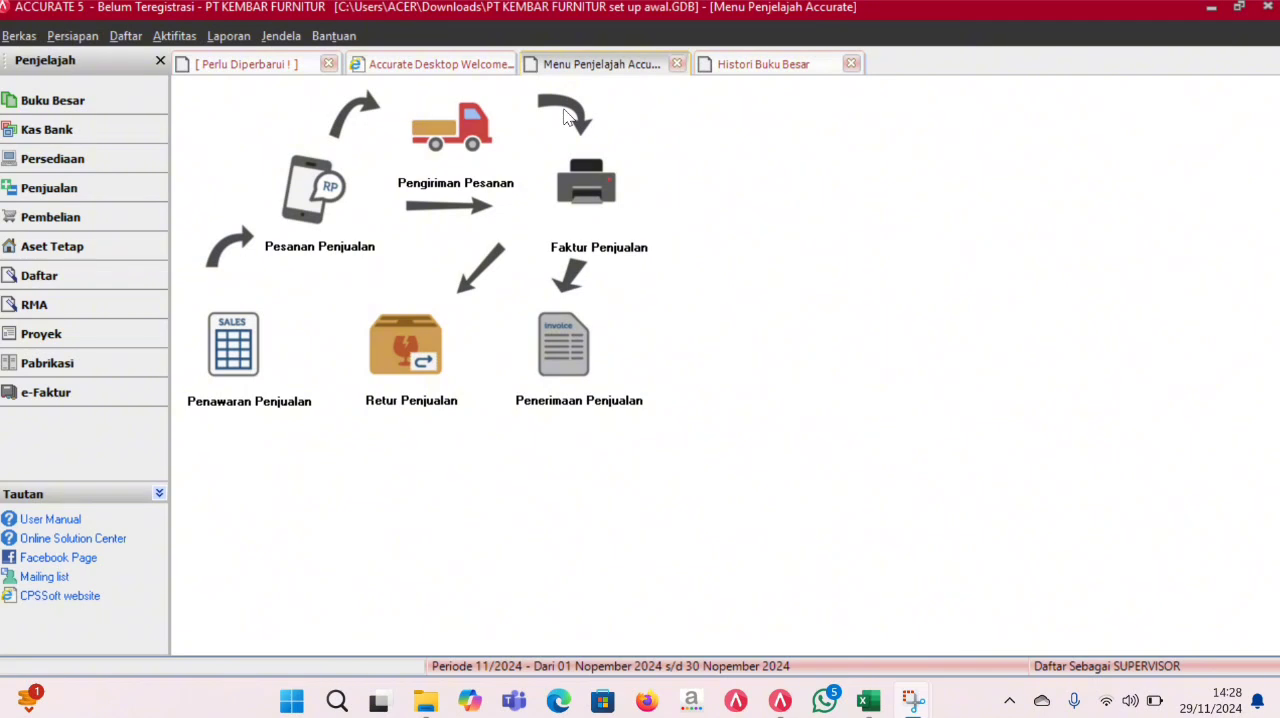
pyautogui.click(590, 183)
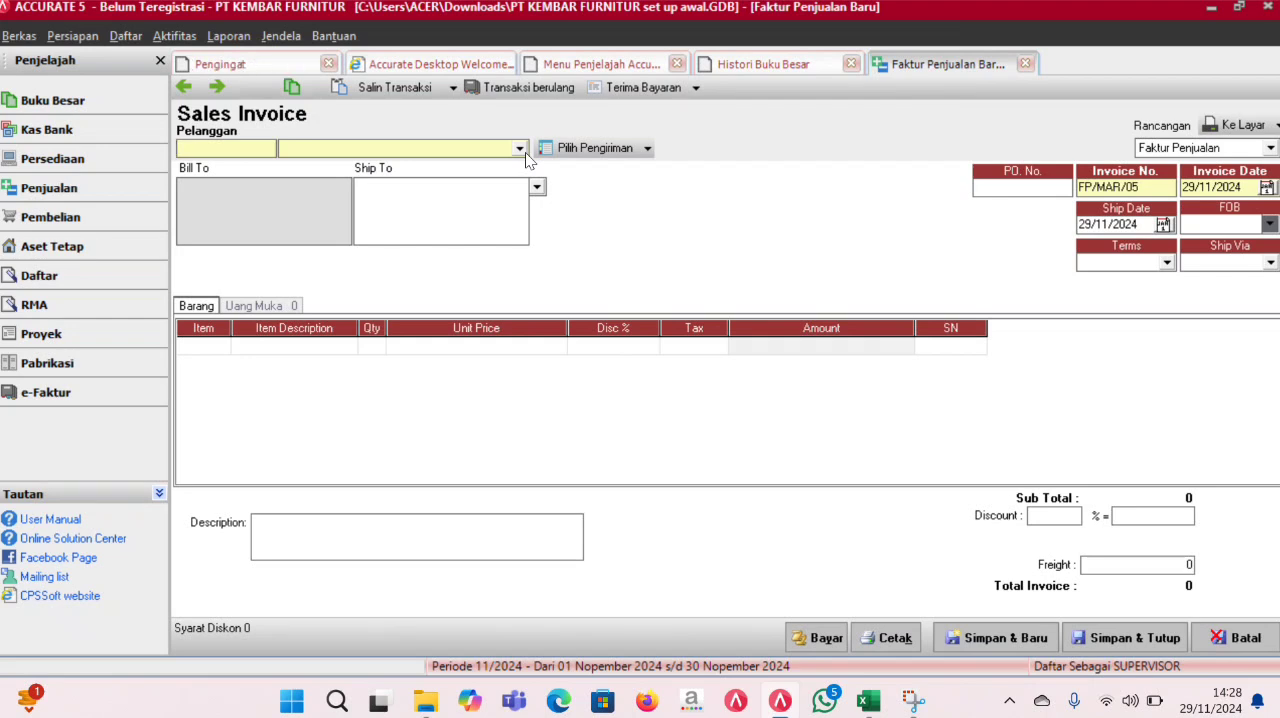
pyautogui.click(521, 150)
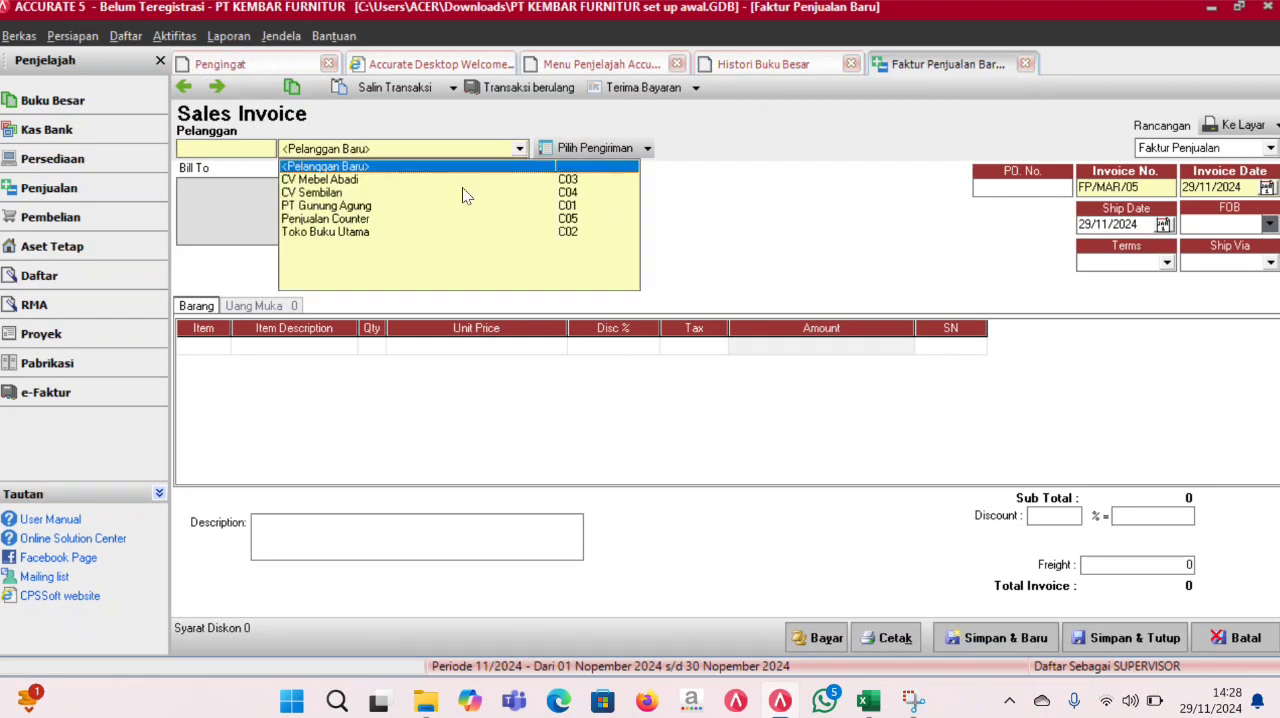
pyautogui.click(365, 220)
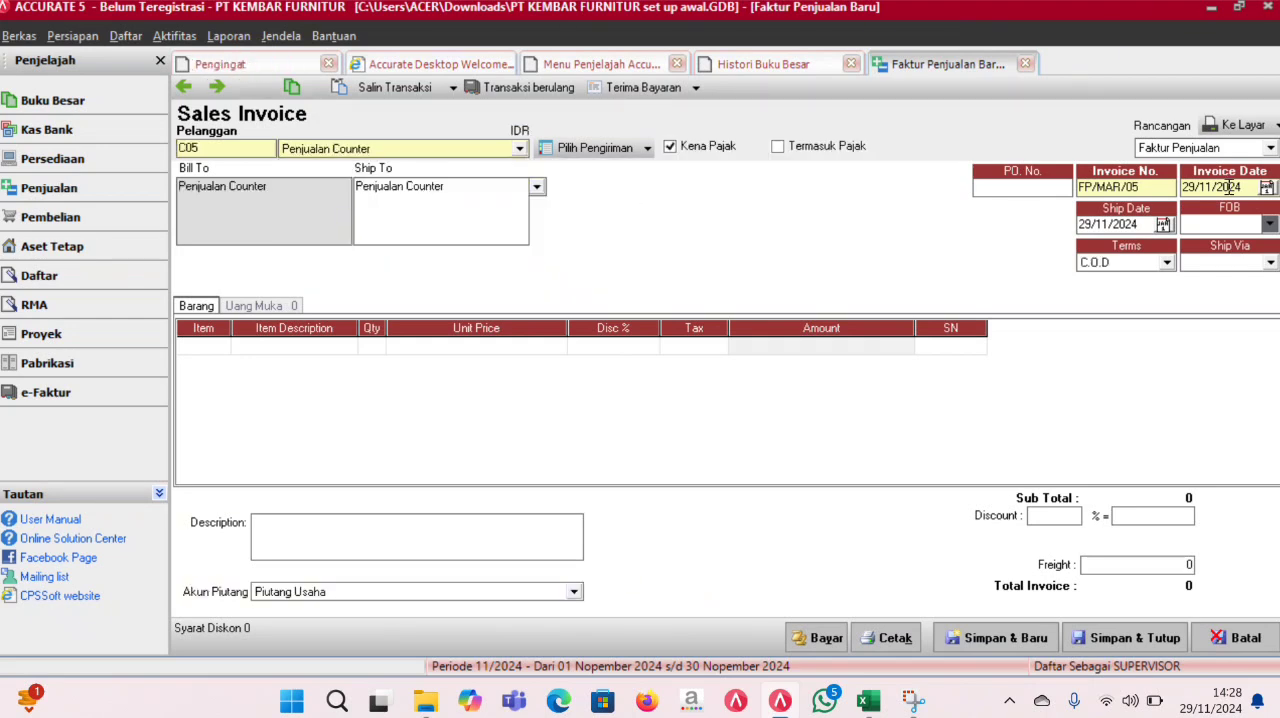
pyautogui.moveTo(1250, 187); pyautogui.dragTo(1097, 193)
pyautogui.press('Delete')
pyautogui.write('16/03/2016')
# - Copy the invoice date into the ship date so it reads 16/03/2016
pyautogui.moveTo(1245, 187); pyautogui.dragTo(1153, 188)
pyautogui.hotkey('ctrl', 'c')
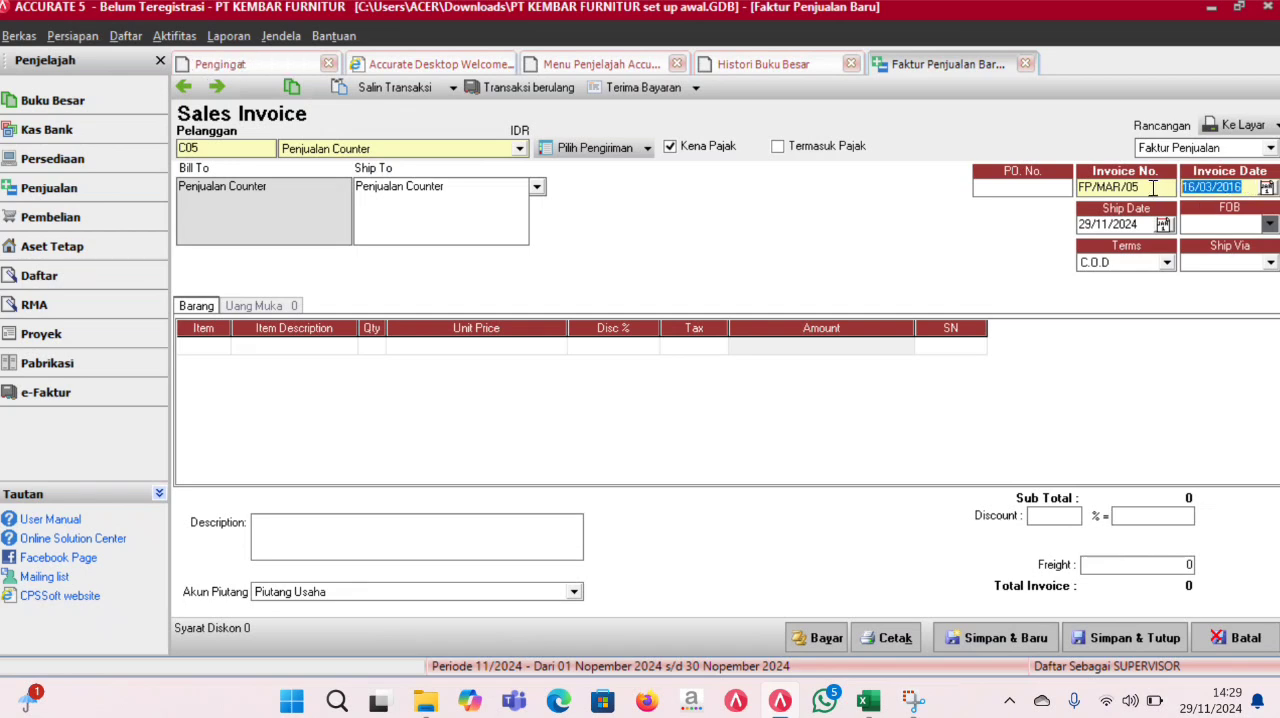
pyautogui.click(1138, 222)
pyautogui.hotkey('ctrl', 'a')
pyautogui.hotkey('ctrl', 'v')
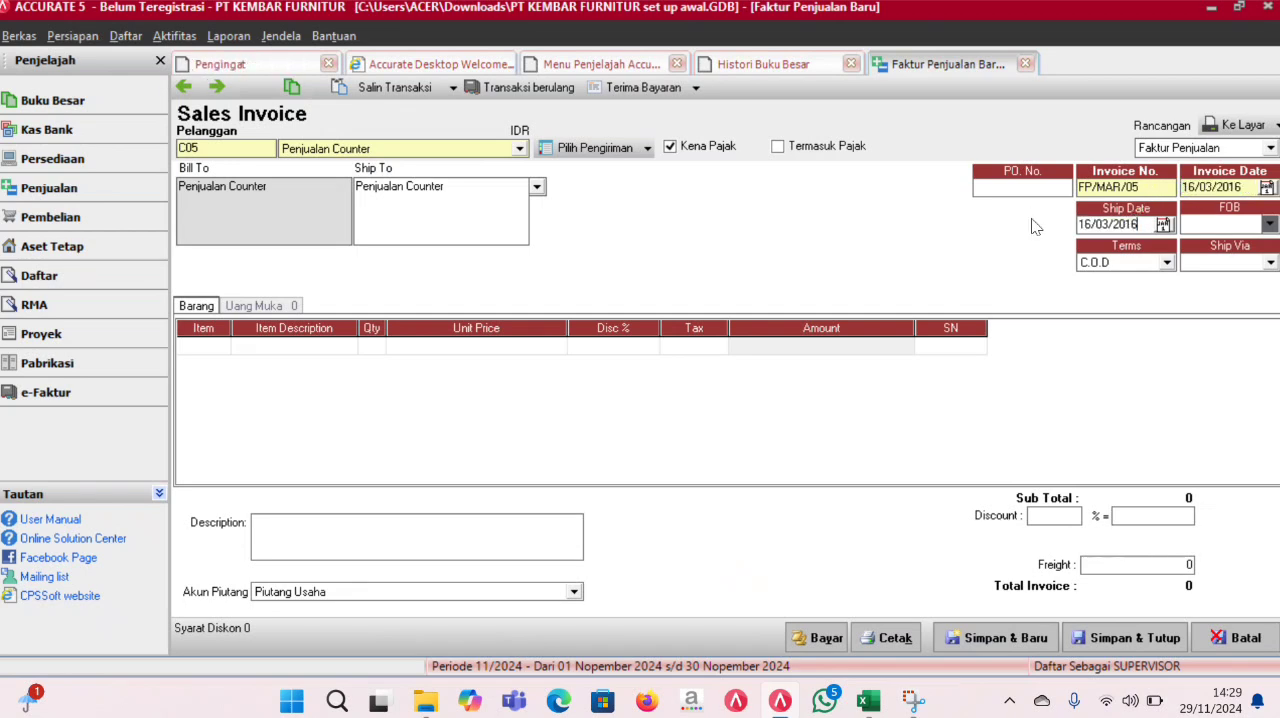
# - Add the item Queen C405 to the first line of the sales invoice with a quantity of 3 and tax code T
pyautogui.click(348, 346)
pyautogui.click(224, 346)
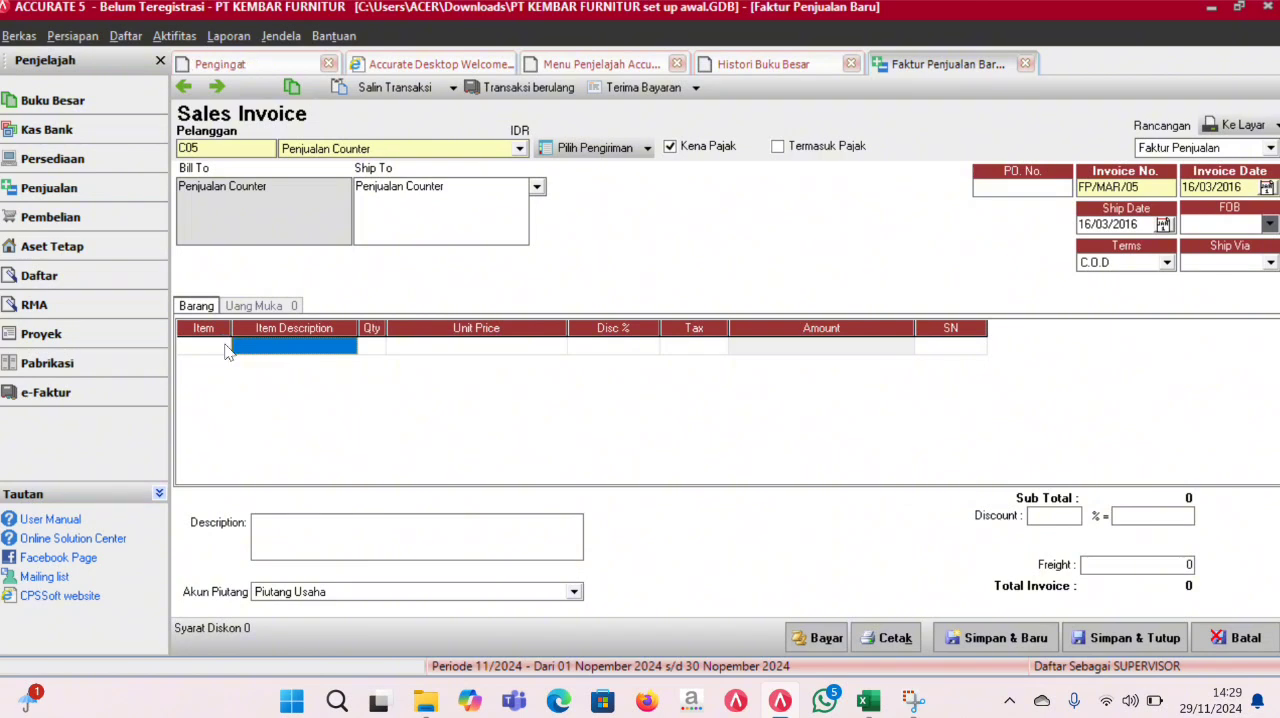
pyautogui.click(222, 345)
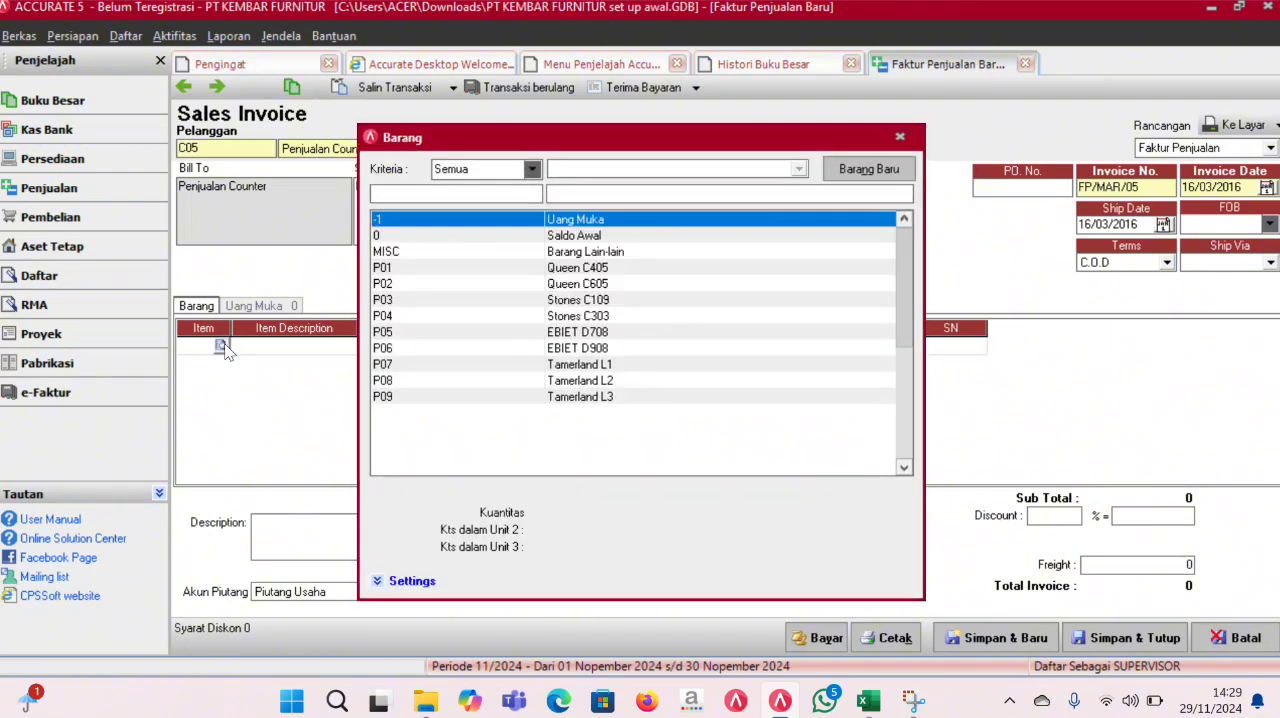
pyautogui.doubleClick(593, 268)
pyautogui.click(366, 348)
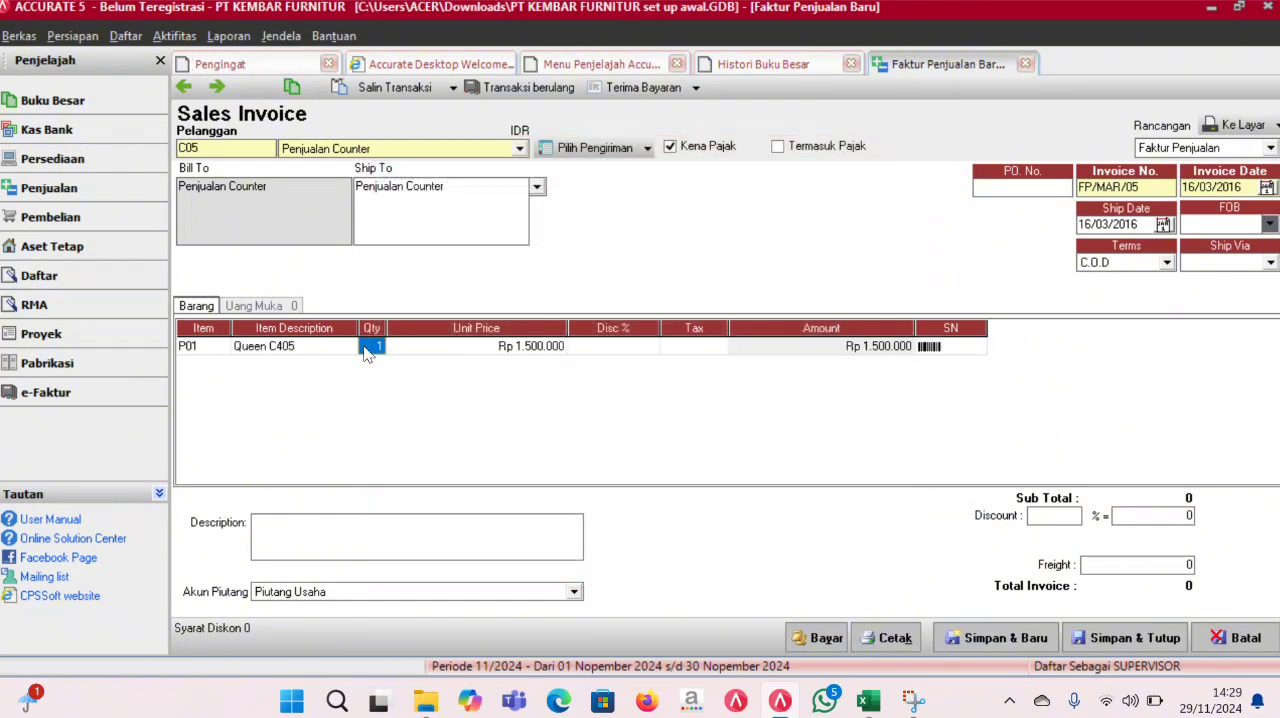
pyautogui.write('3')
pyautogui.press('Tab')
pyautogui.press('Tab')
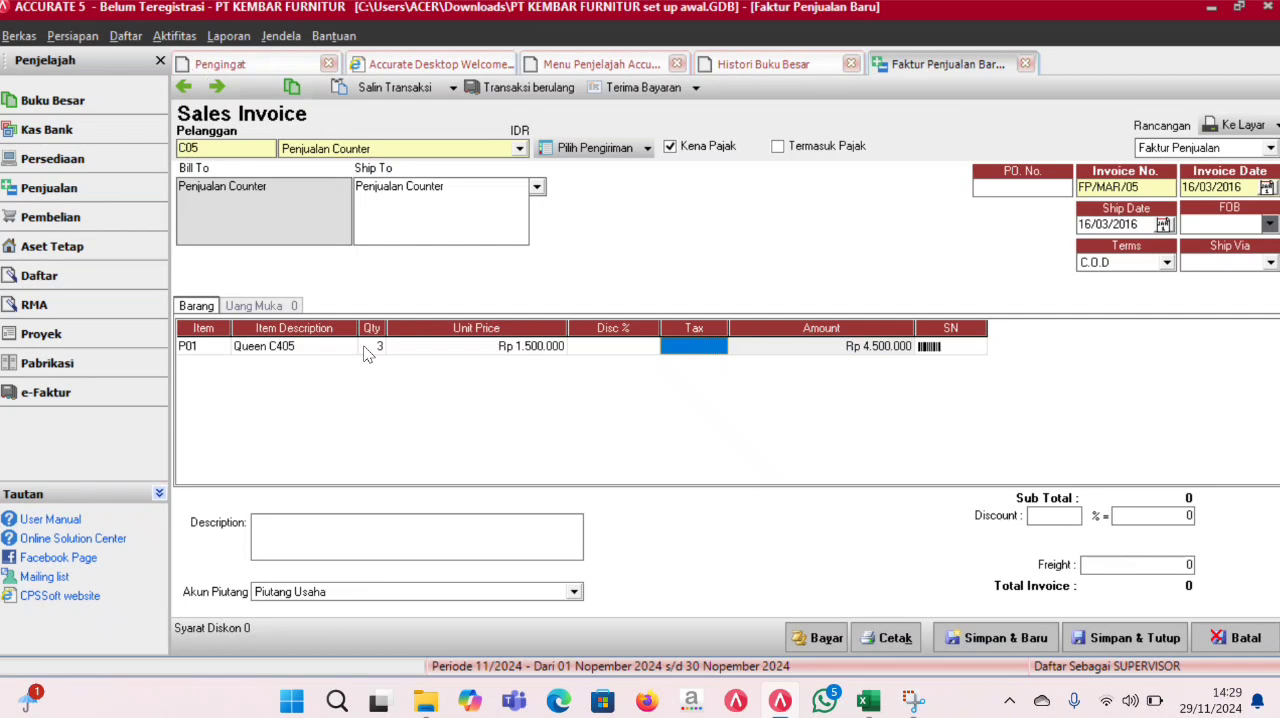
pyautogui.press('Tab')
pyautogui.press('Tab')
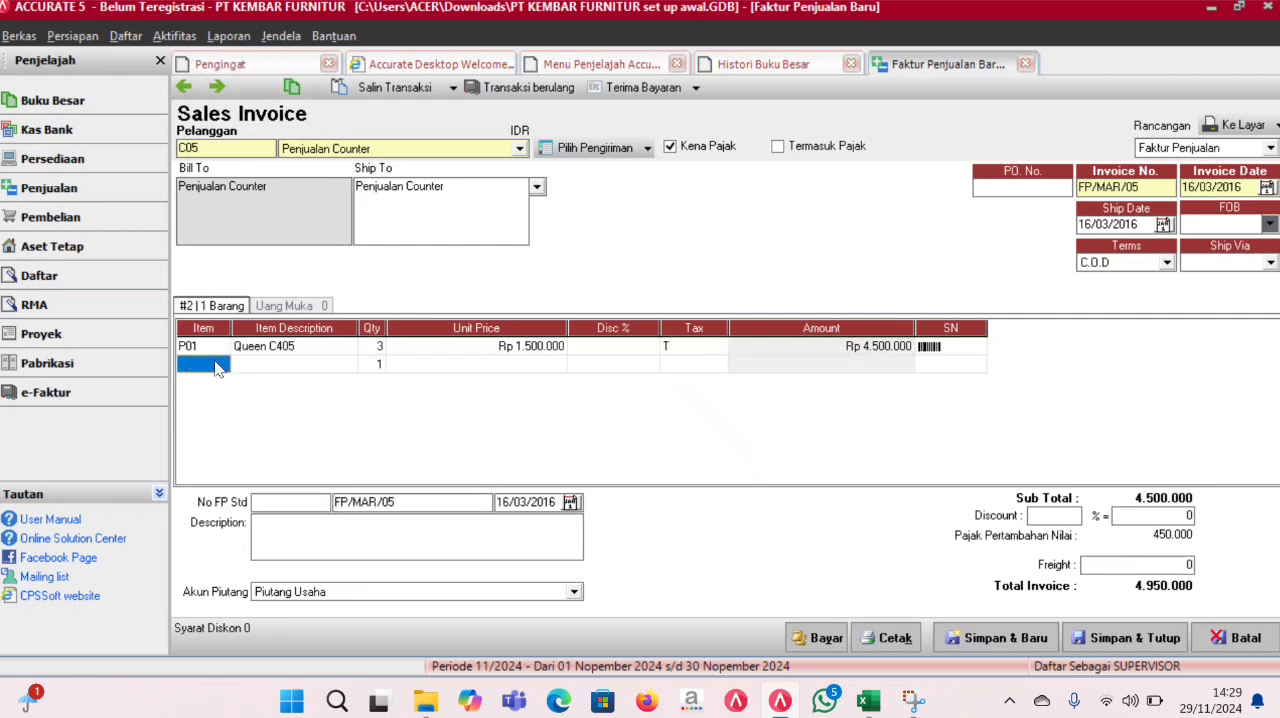
# - Add the item Tamerland L1 to the second line of the sales invoice with a quantity of 3 and tax code T
pyautogui.click(215, 362)
pyautogui.click(233, 370)
pyautogui.doubleClick(228, 368)
pyautogui.doubleClick(600, 366)
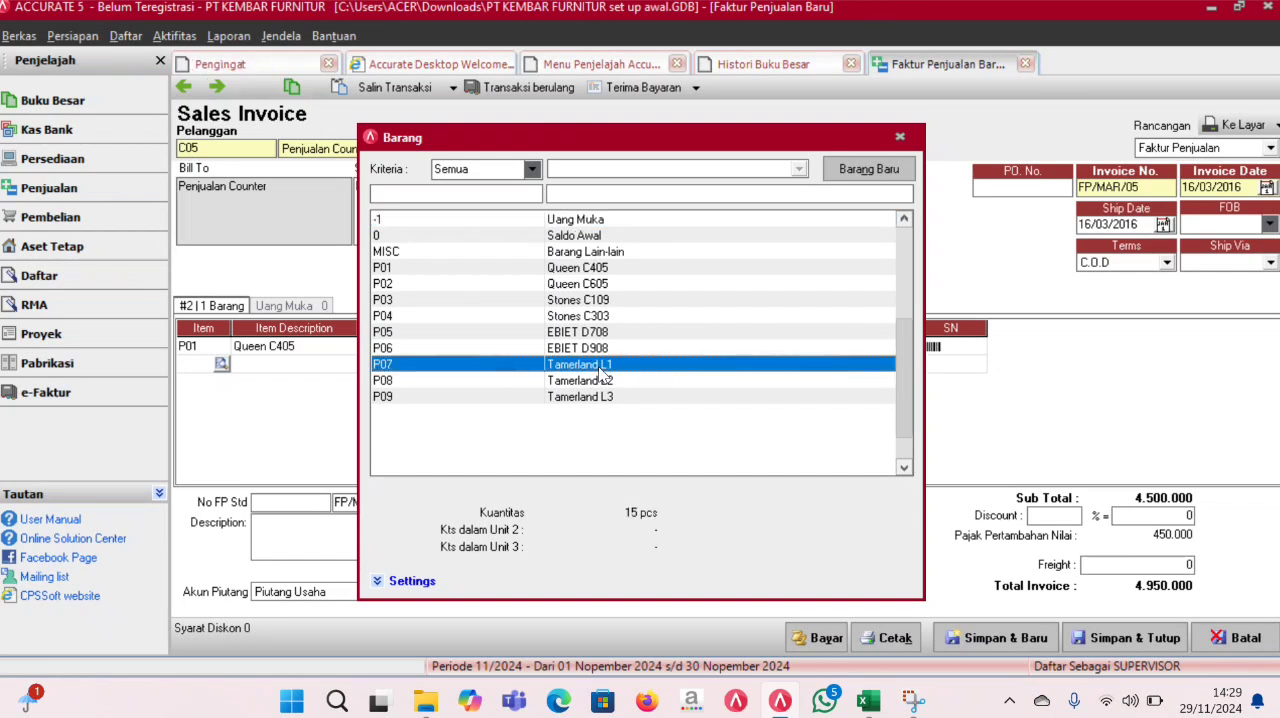
pyautogui.click(371, 364)
pyautogui.click(370, 367)
pyautogui.write('3')
pyautogui.press('Tab')
pyautogui.press('Tab')
pyautogui.press('Tab')
pyautogui.press('Tab')
pyautogui.press('Tab')
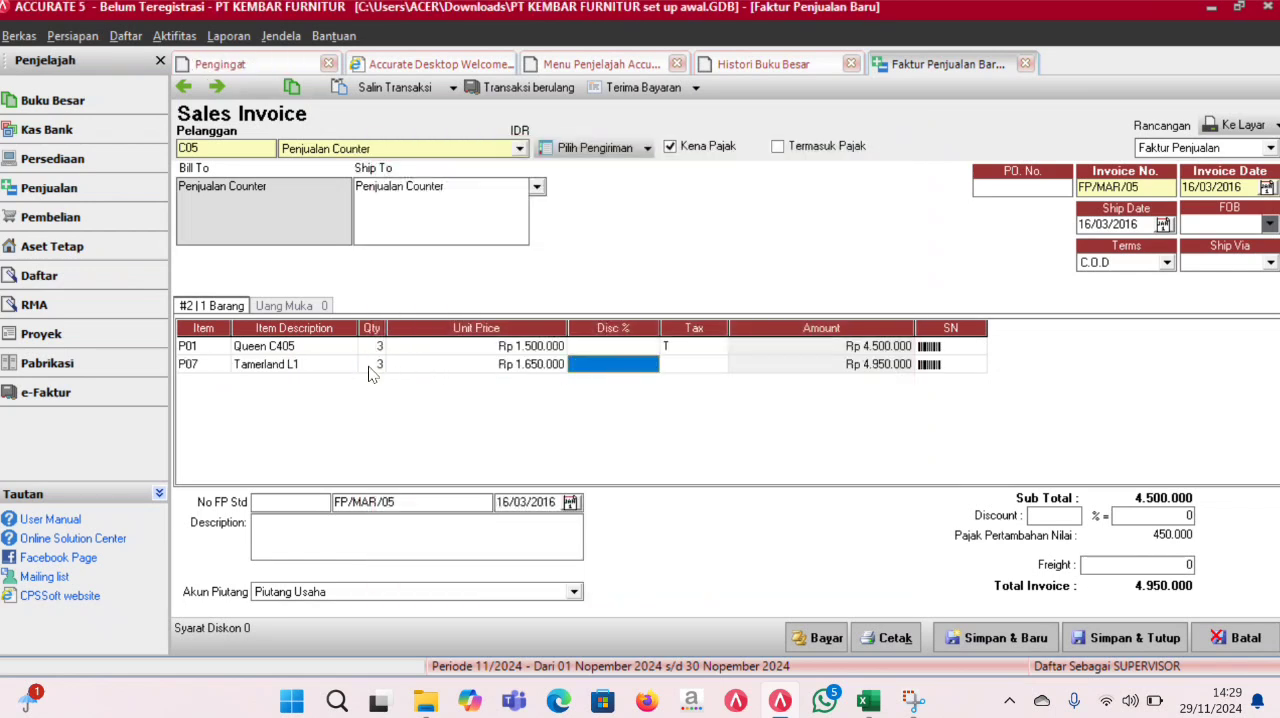
pyautogui.press('Up')
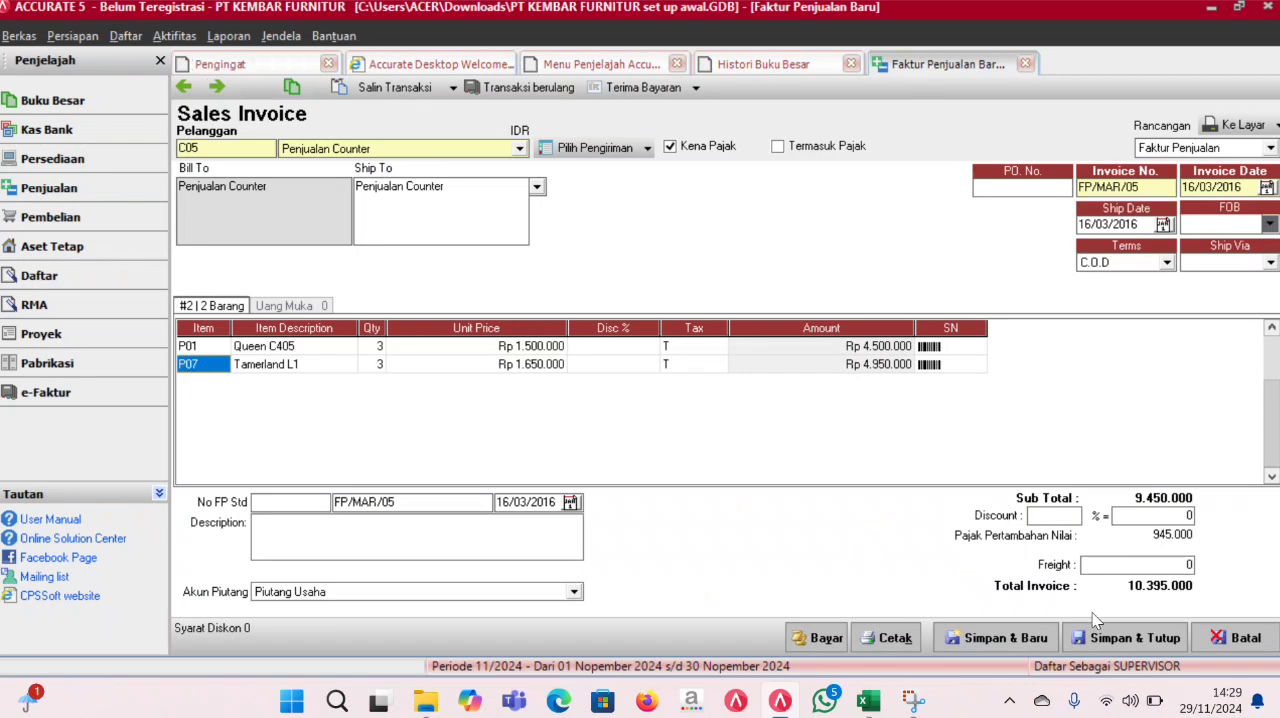
# - Open the customer receipt for paying this sales invoice and set both its payment date and cheque date to 16/03/2016
pyautogui.click(835, 639)
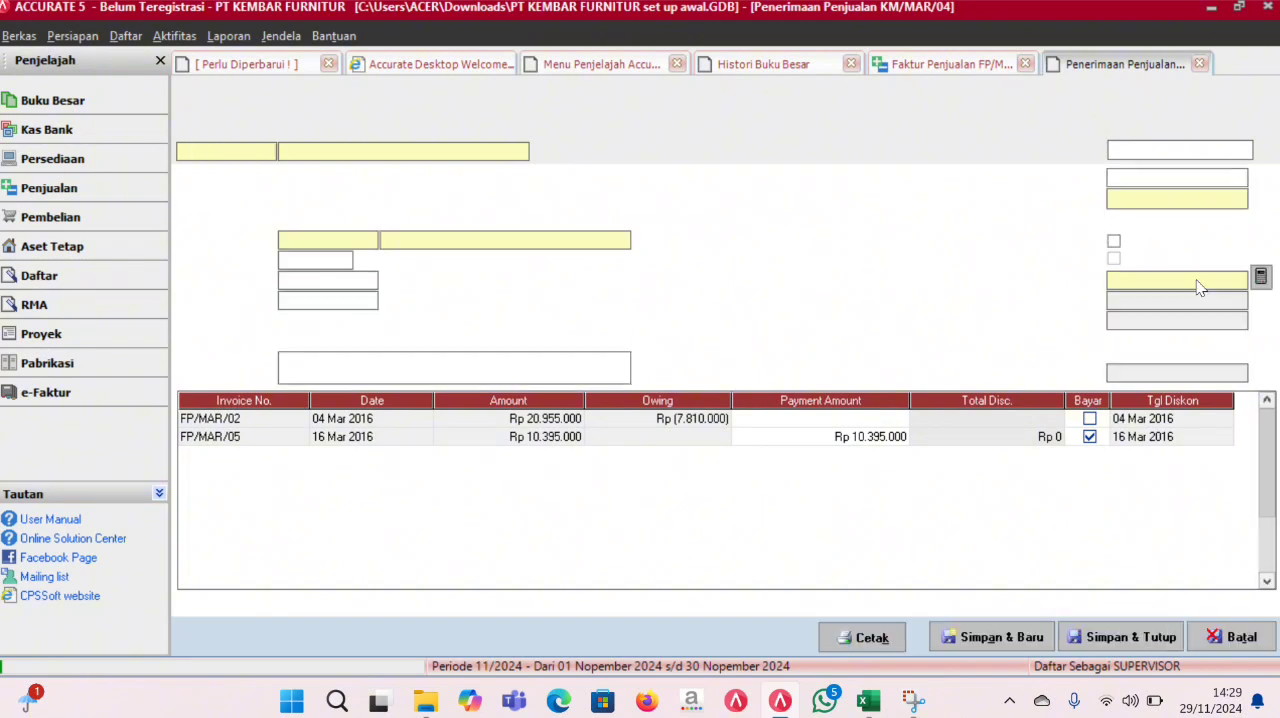
pyautogui.click(1178, 198)
pyautogui.write('16/03/2016')
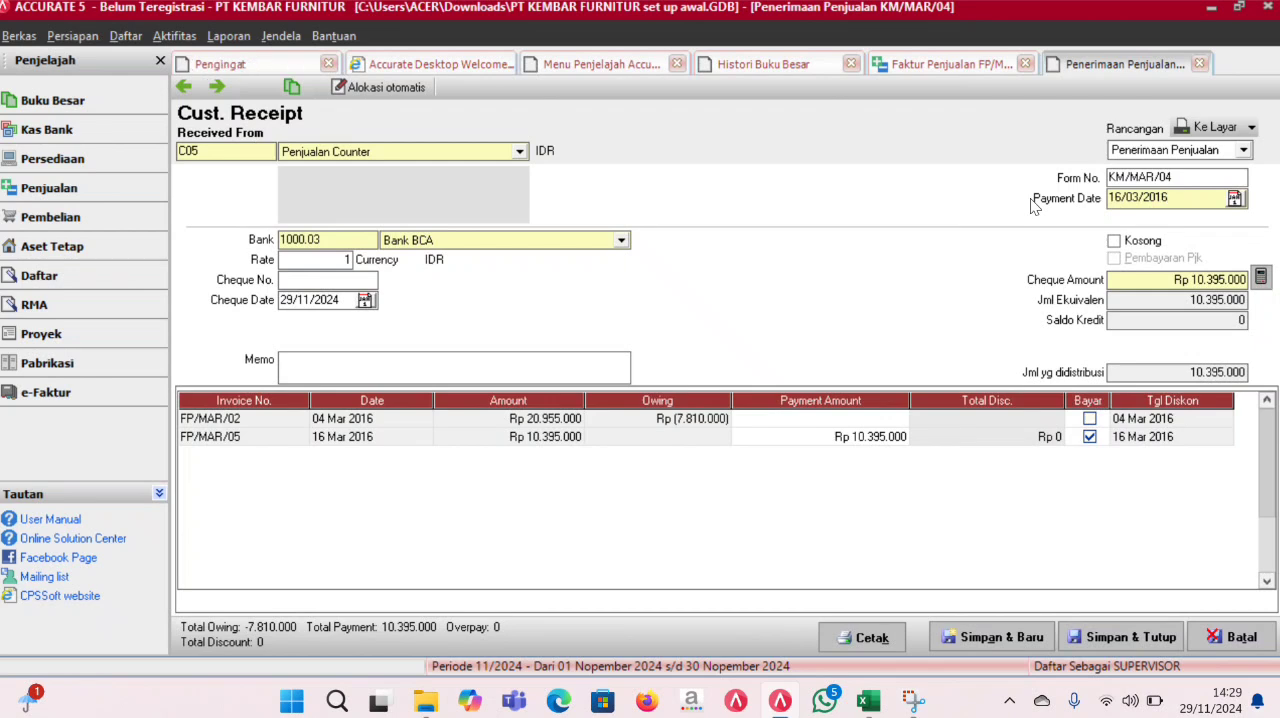
pyautogui.doubleClick(1134, 197)
pyautogui.hotkey('ctrl', 'c')
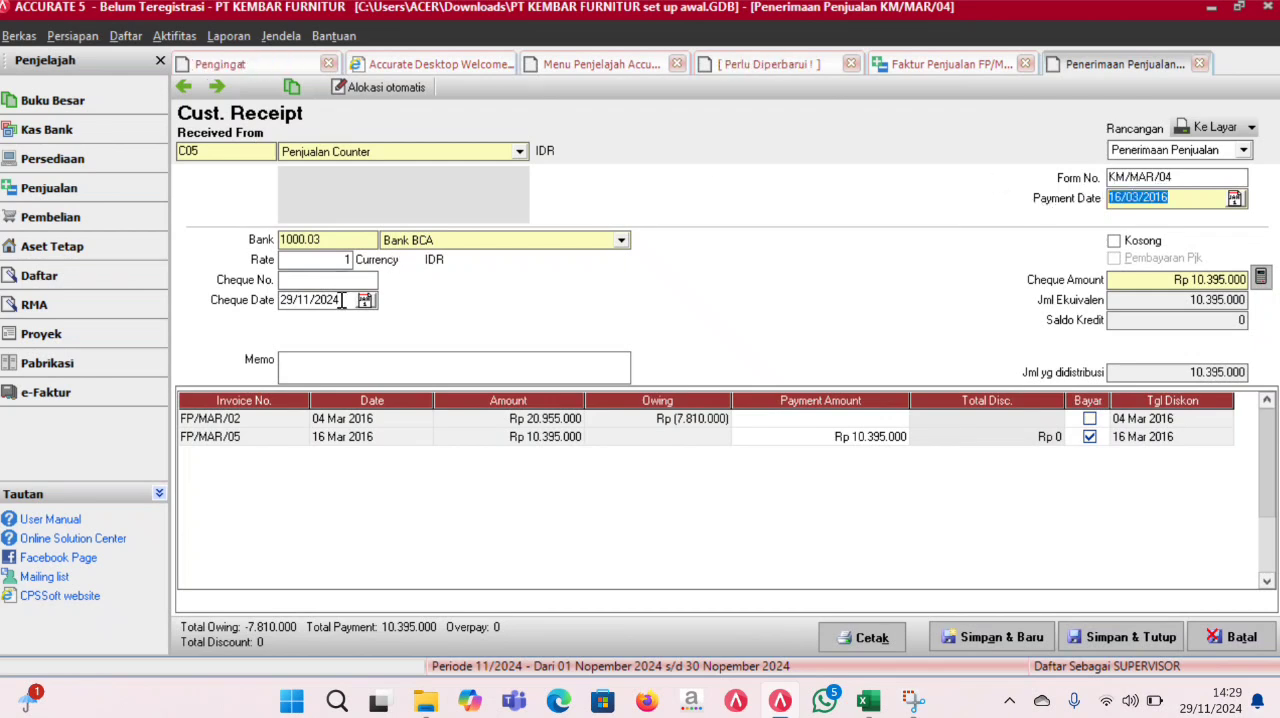
pyautogui.moveTo(346, 300); pyautogui.dragTo(238, 311)
pyautogui.hotkey('ctrl', 'v')
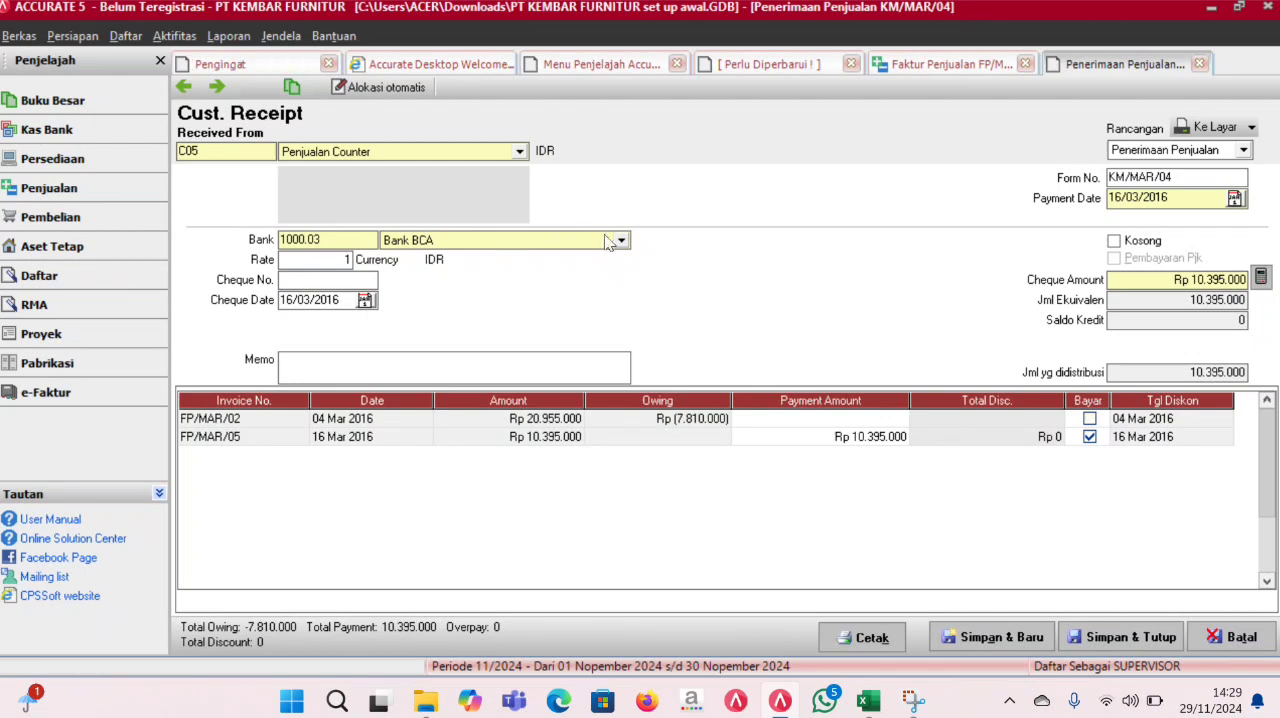
# - Set the receipt's bank account to Saldo Kas, then save and close both the receipt and the sales invoice
pyautogui.click(621, 241)
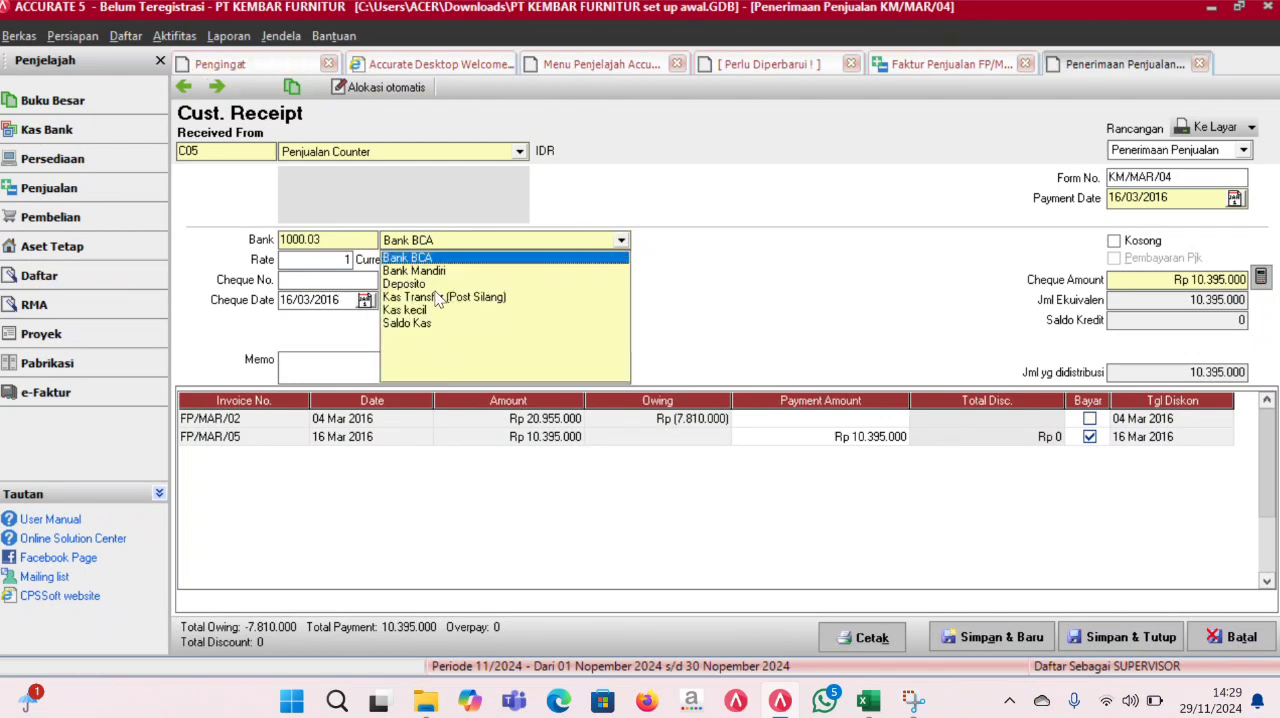
pyautogui.click(437, 324)
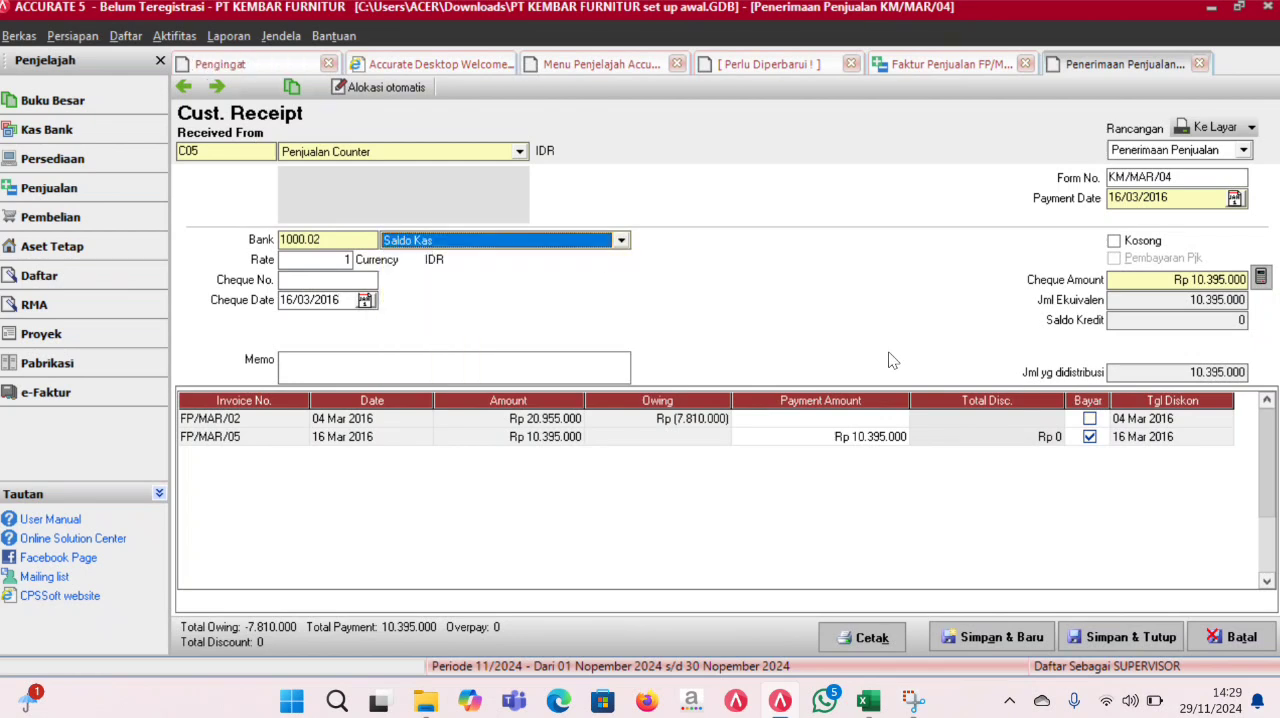
pyautogui.click(1102, 641)
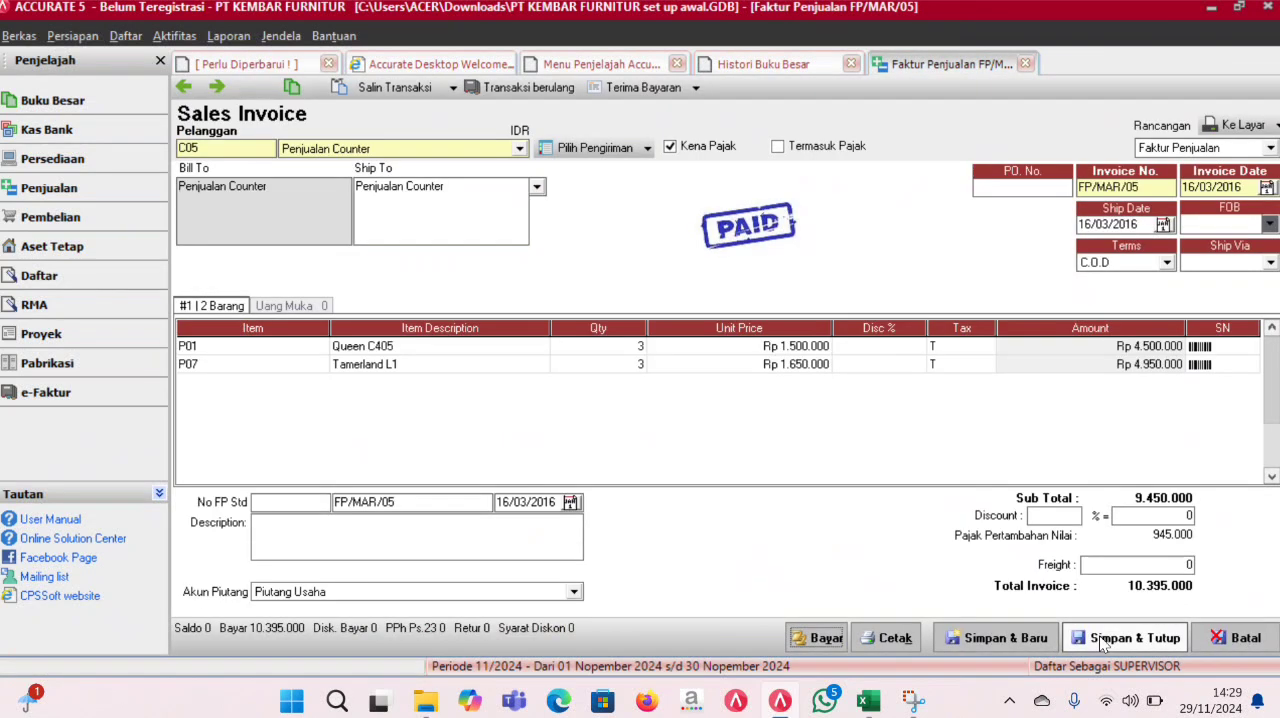
pyautogui.click(1102, 643)
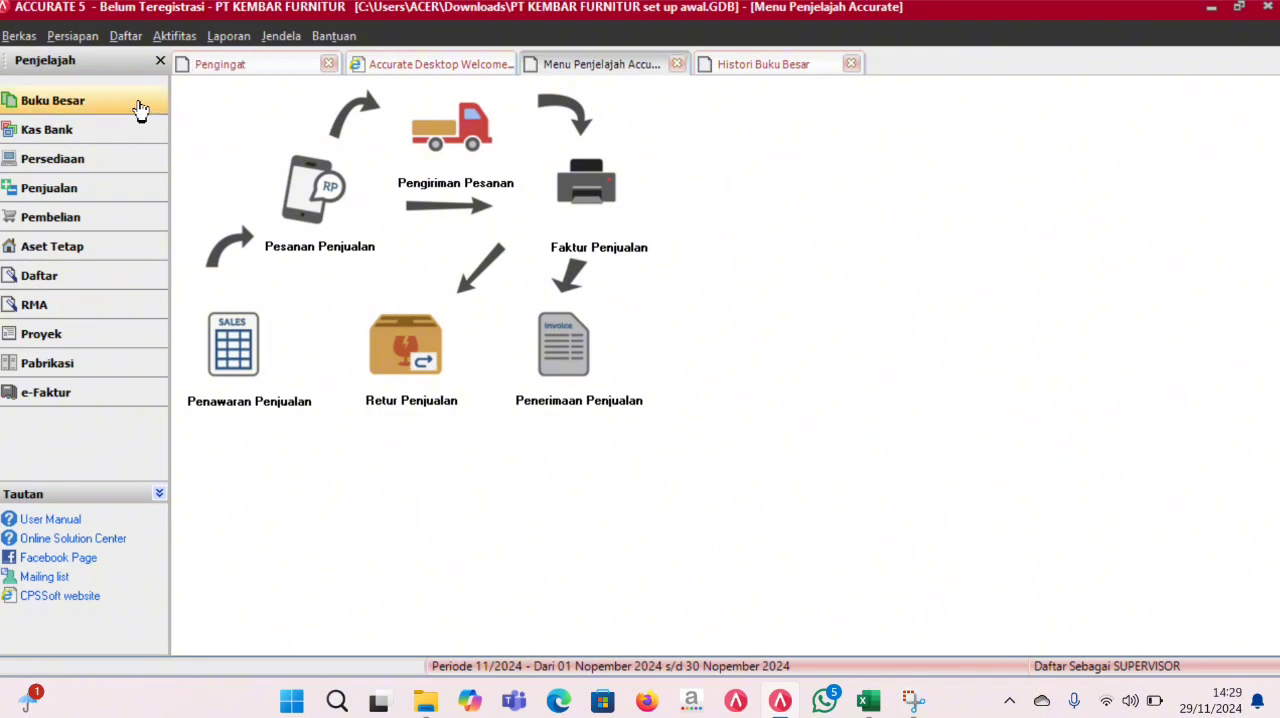
# - Refresh the general ledger history and check the 16 March 2016 entries of the counter sale's receipt
pyautogui.click(752, 66)
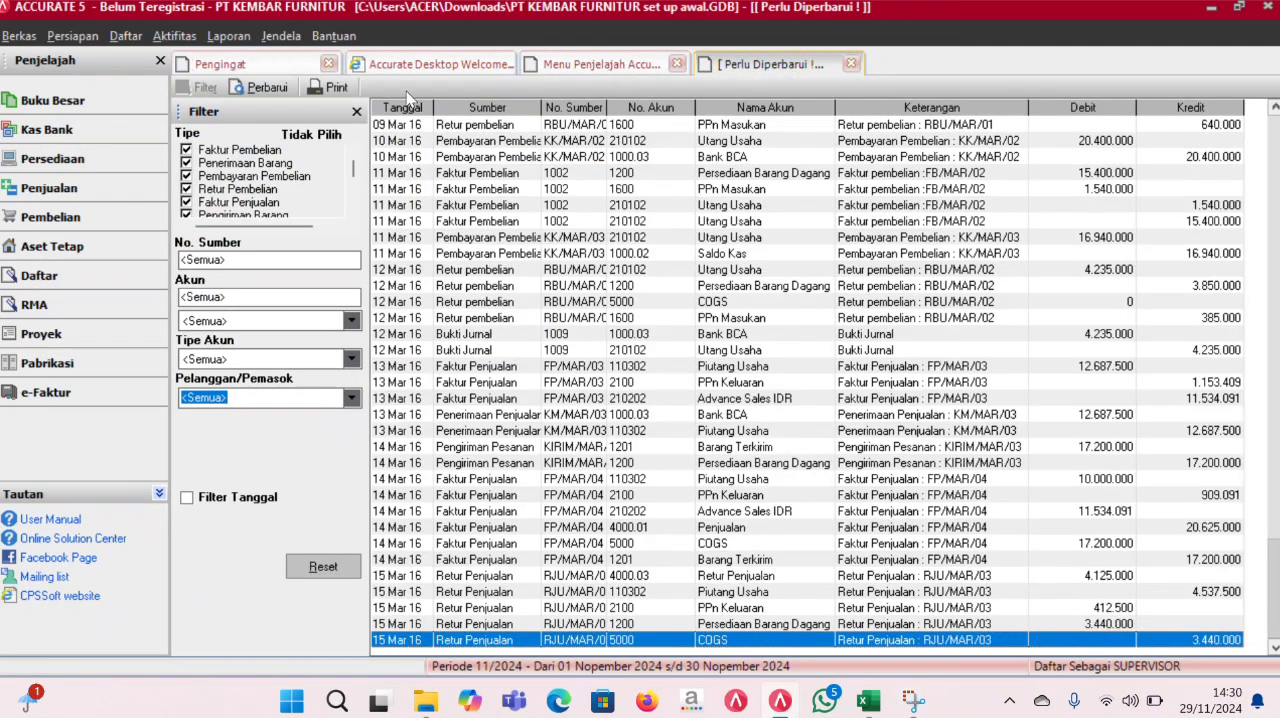
pyautogui.click(264, 88)
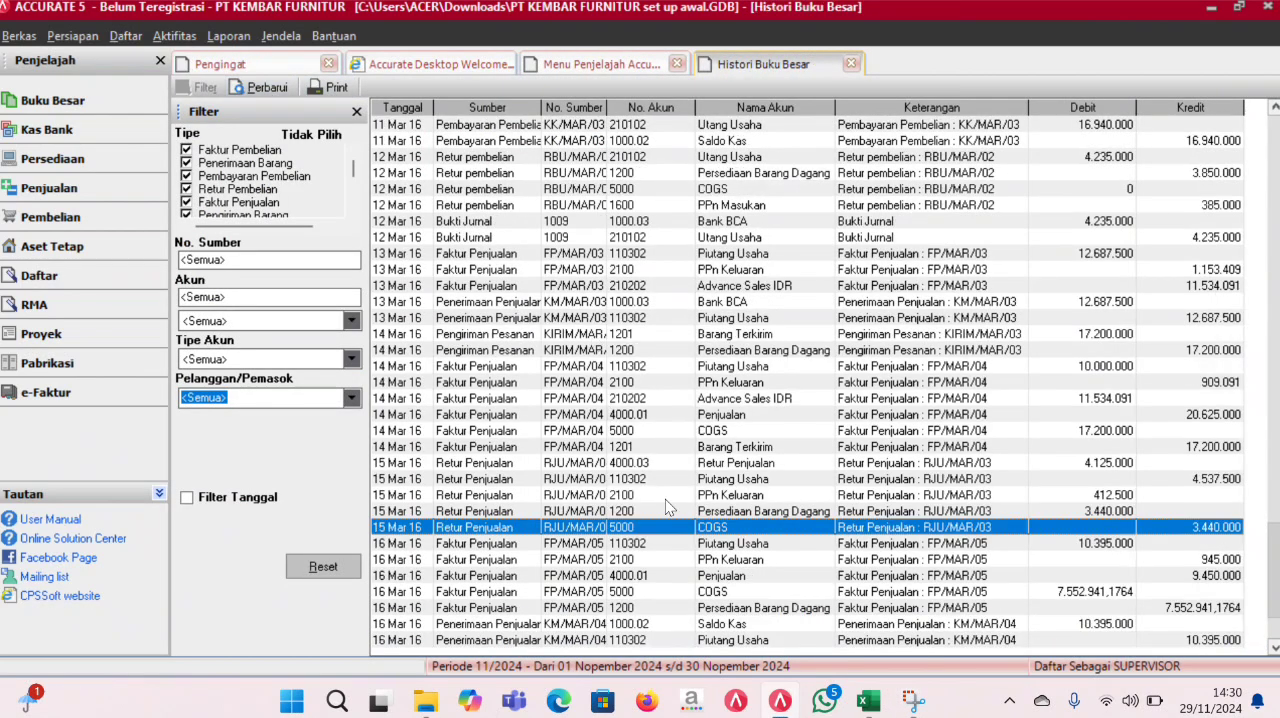
pyautogui.click(733, 621)
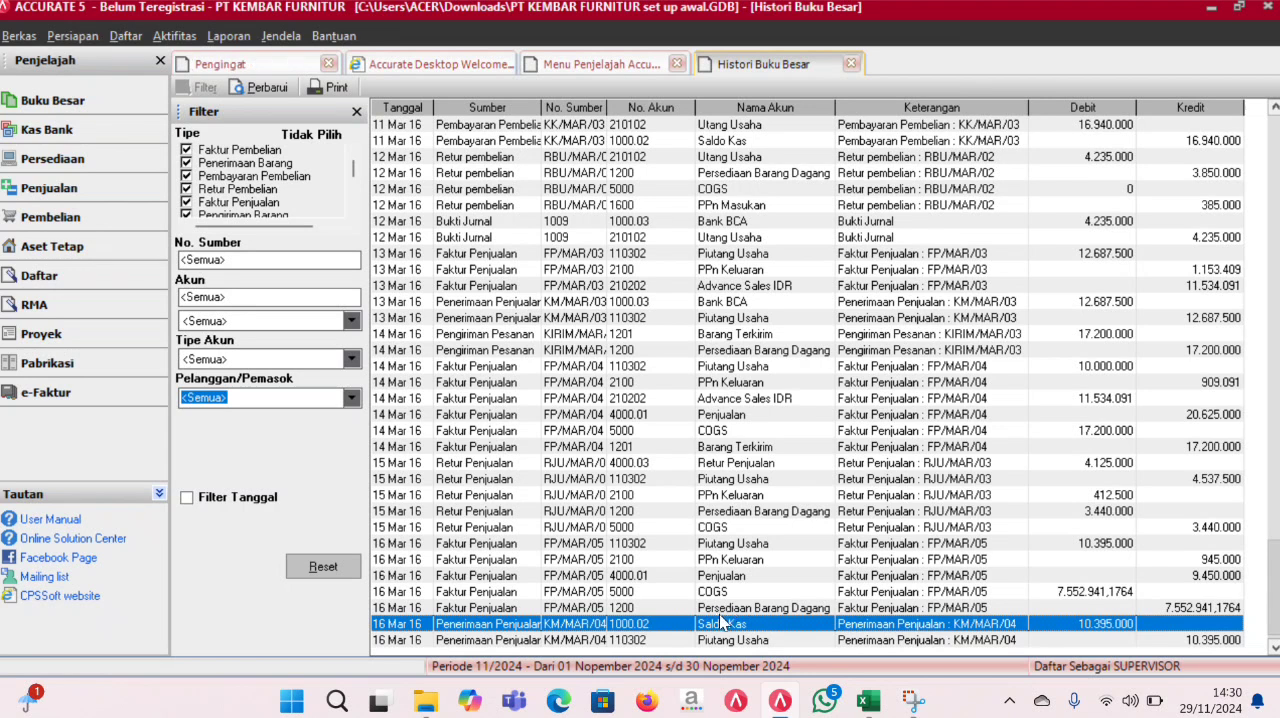
pyautogui.click(740, 641)
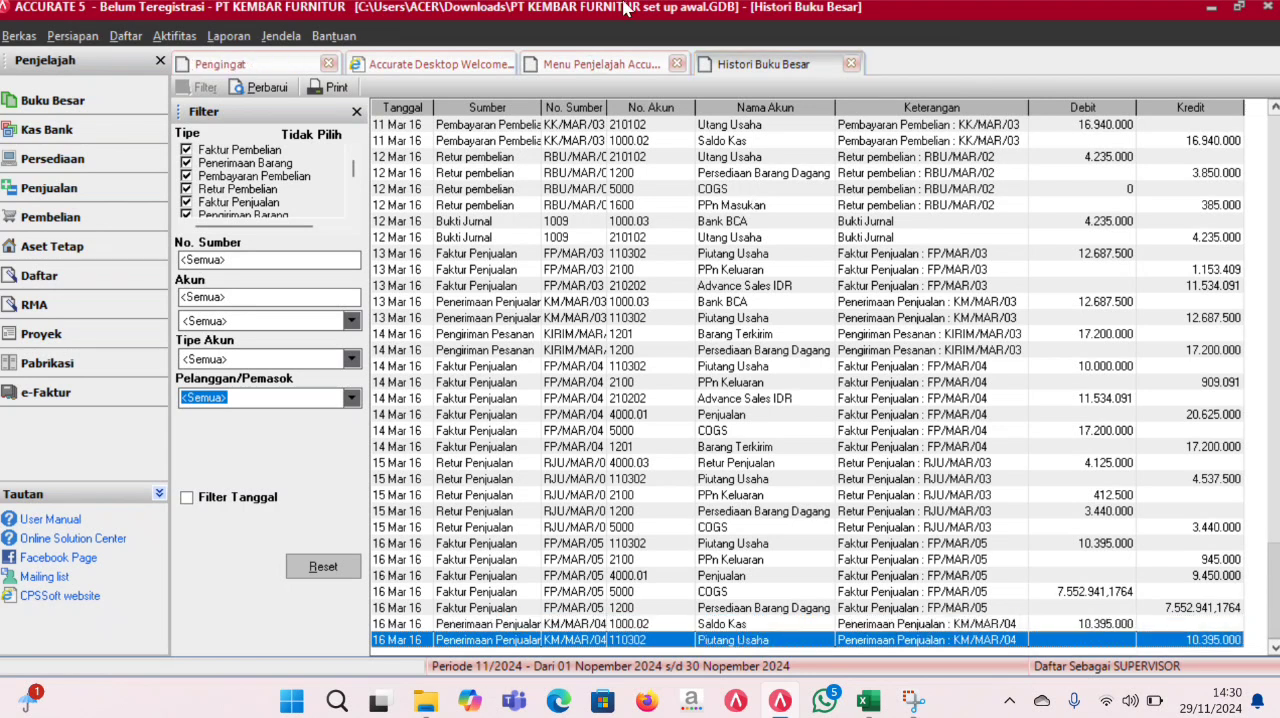
# - Start a sales return for customer Penjualan Counter dated 17/03/2016 against sales invoice FP/MAR/05
pyautogui.click(578, 63)
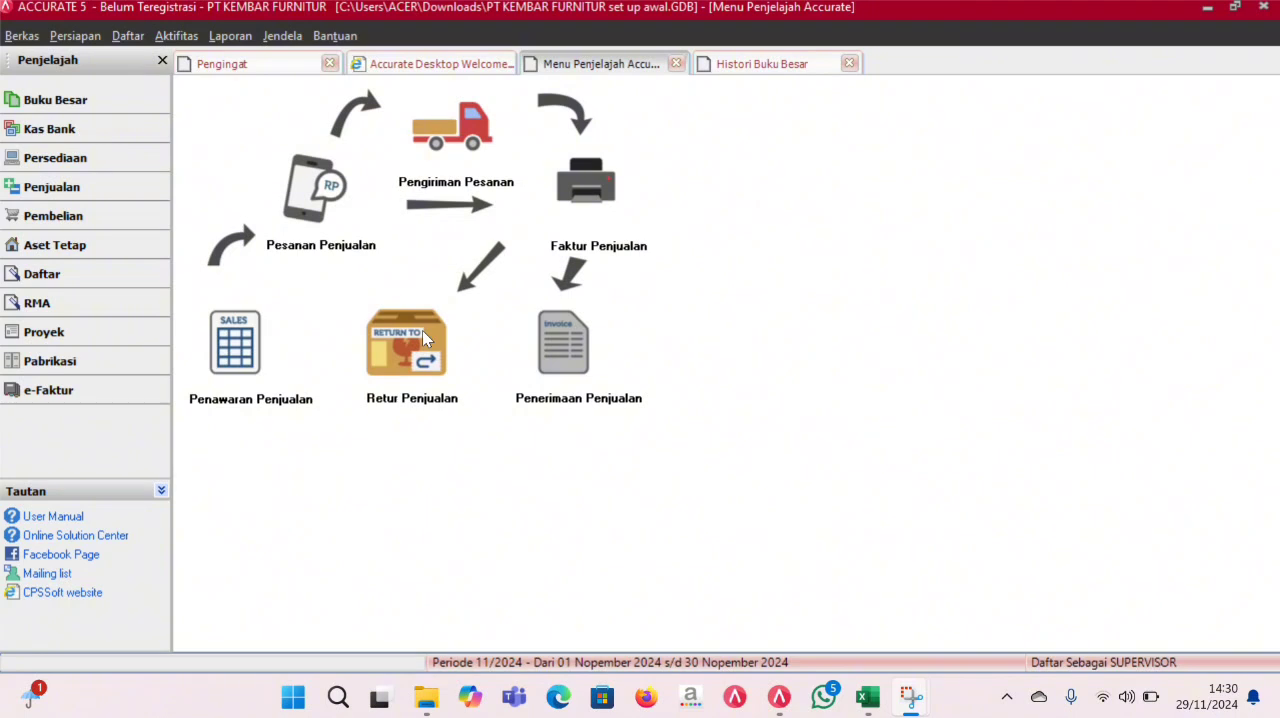
pyautogui.click(424, 338)
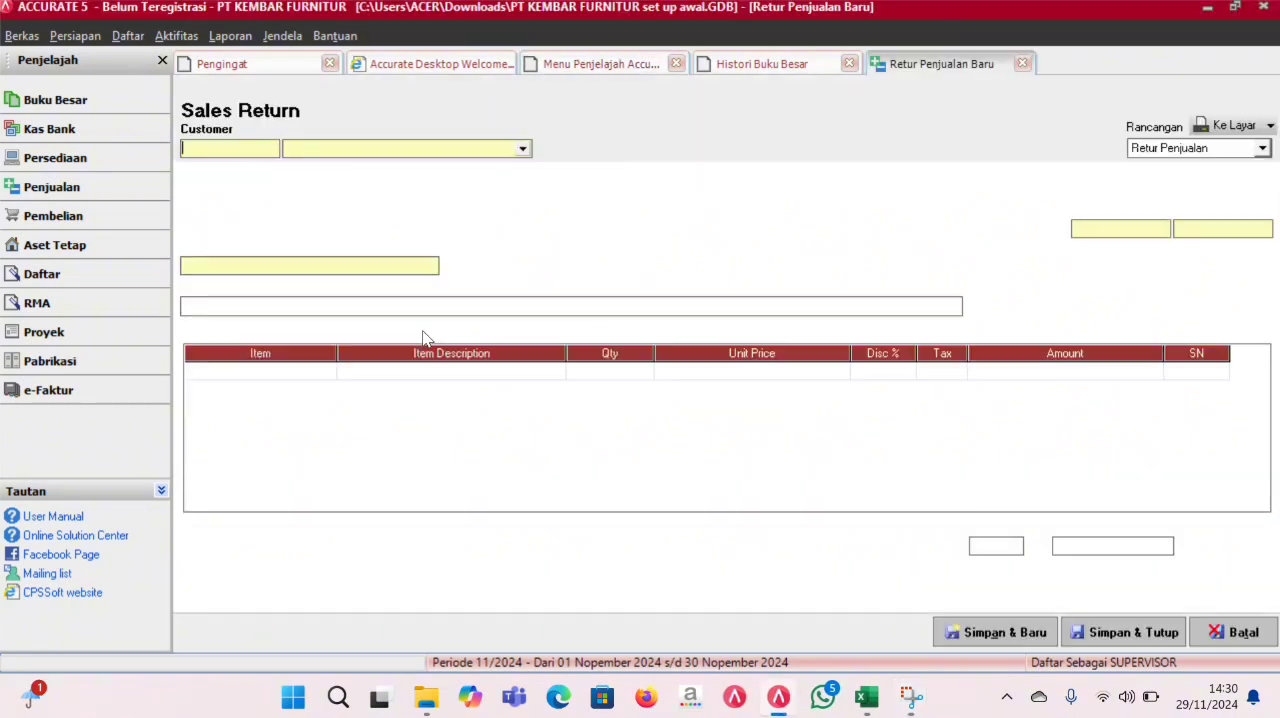
pyautogui.click(522, 149)
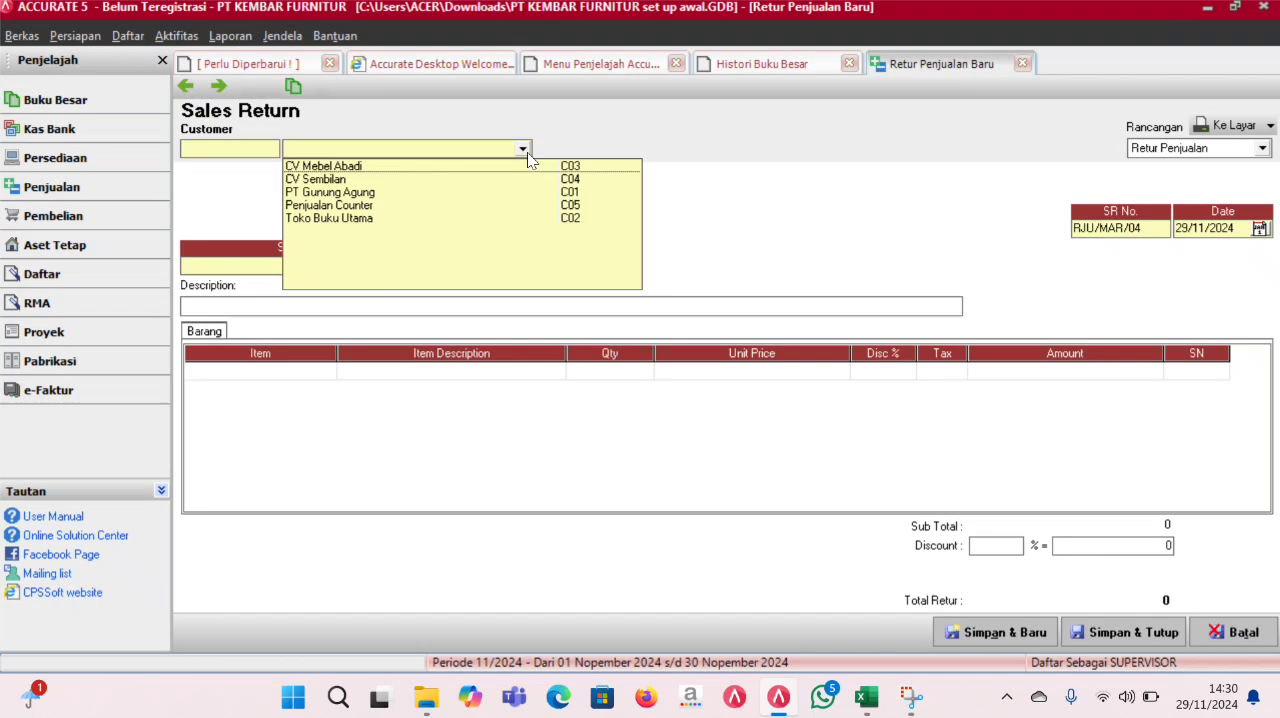
pyautogui.click(376, 208)
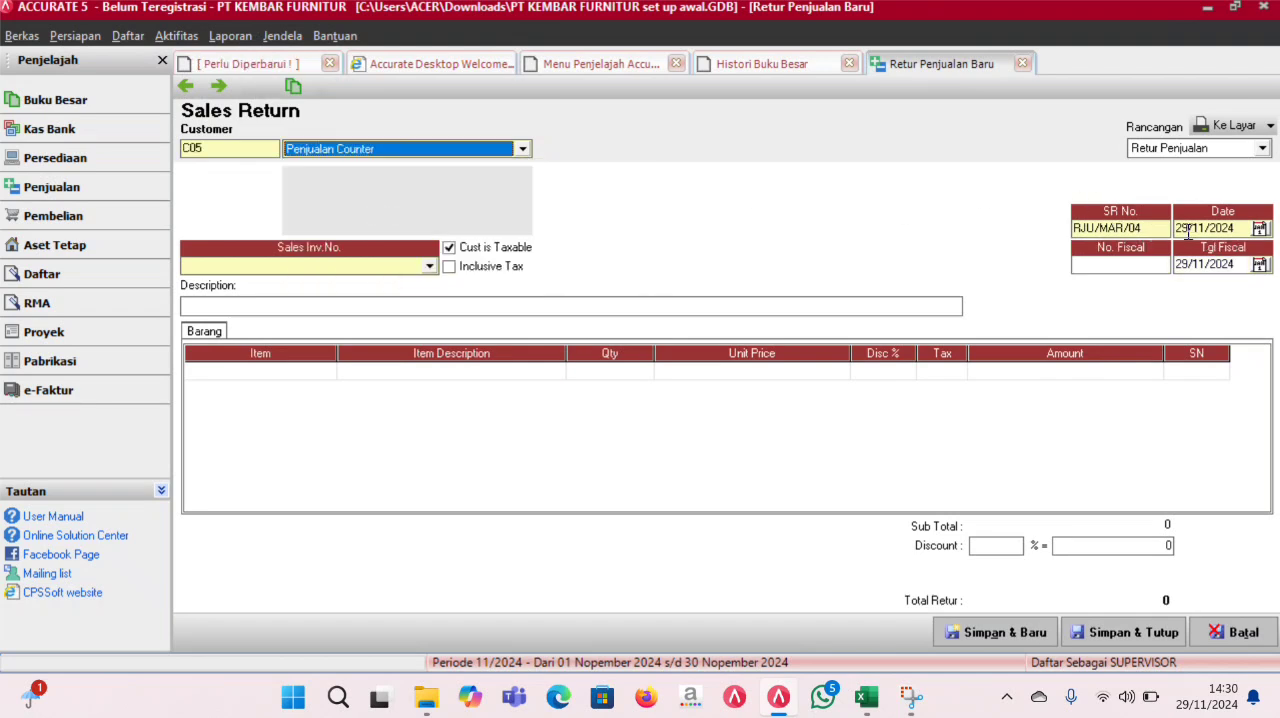
pyautogui.click(1236, 228)
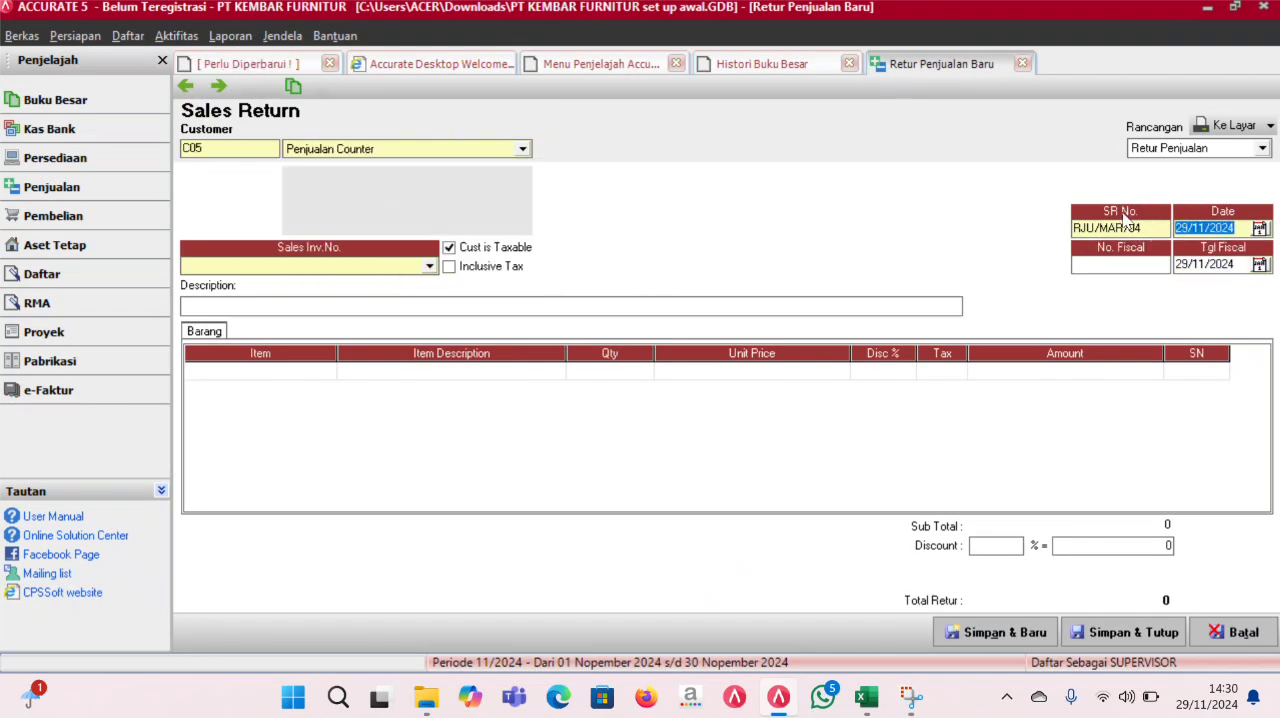
pyautogui.write('17/03/2016')
pyautogui.click(1197, 264)
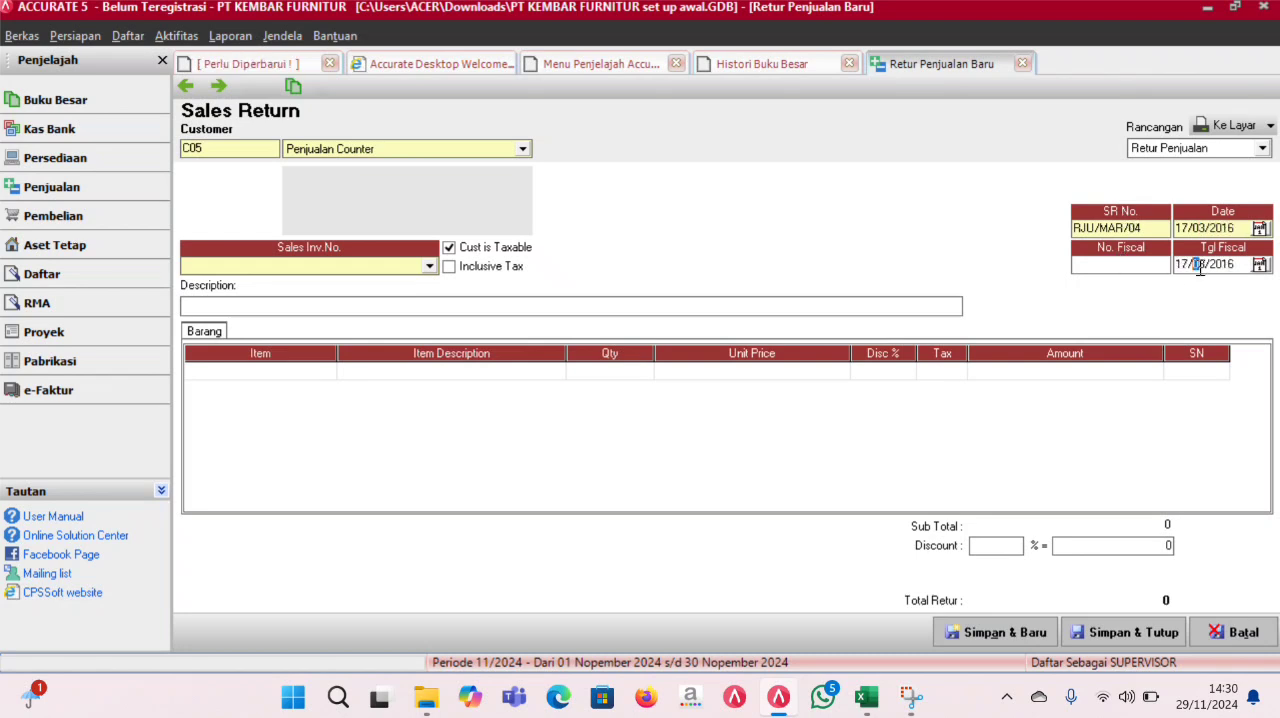
pyautogui.click(432, 266)
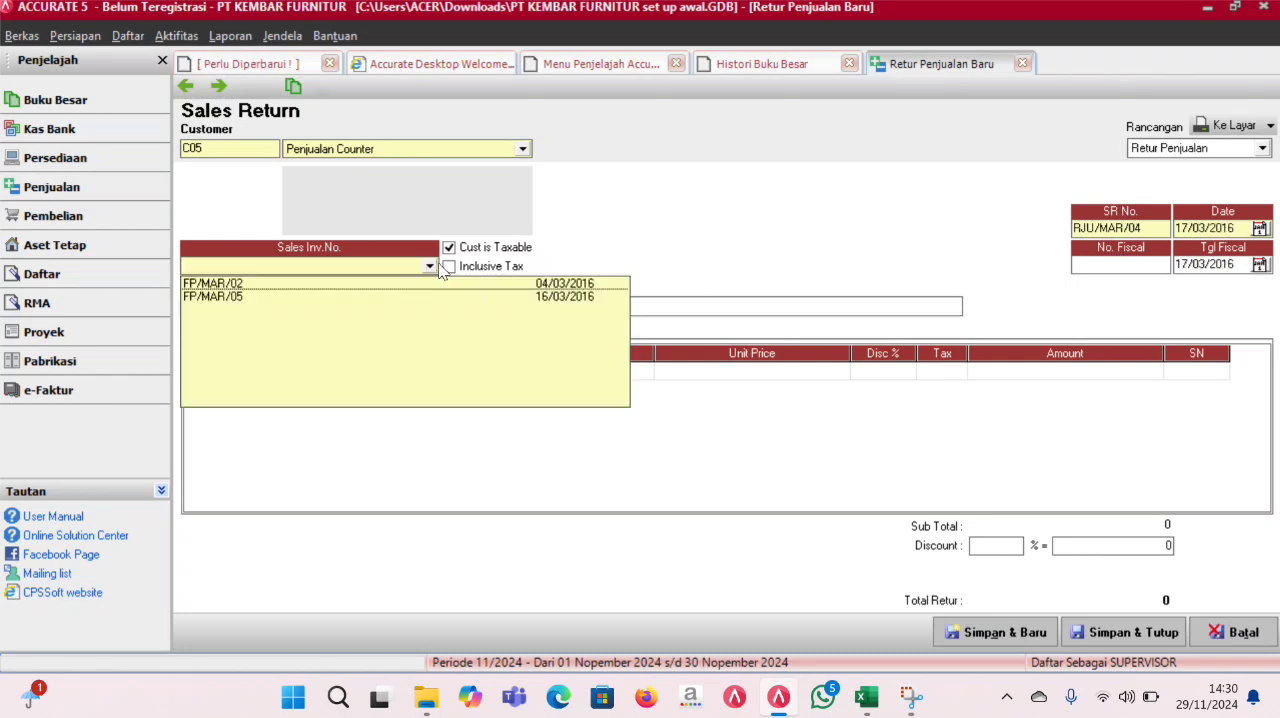
pyautogui.click(476, 297)
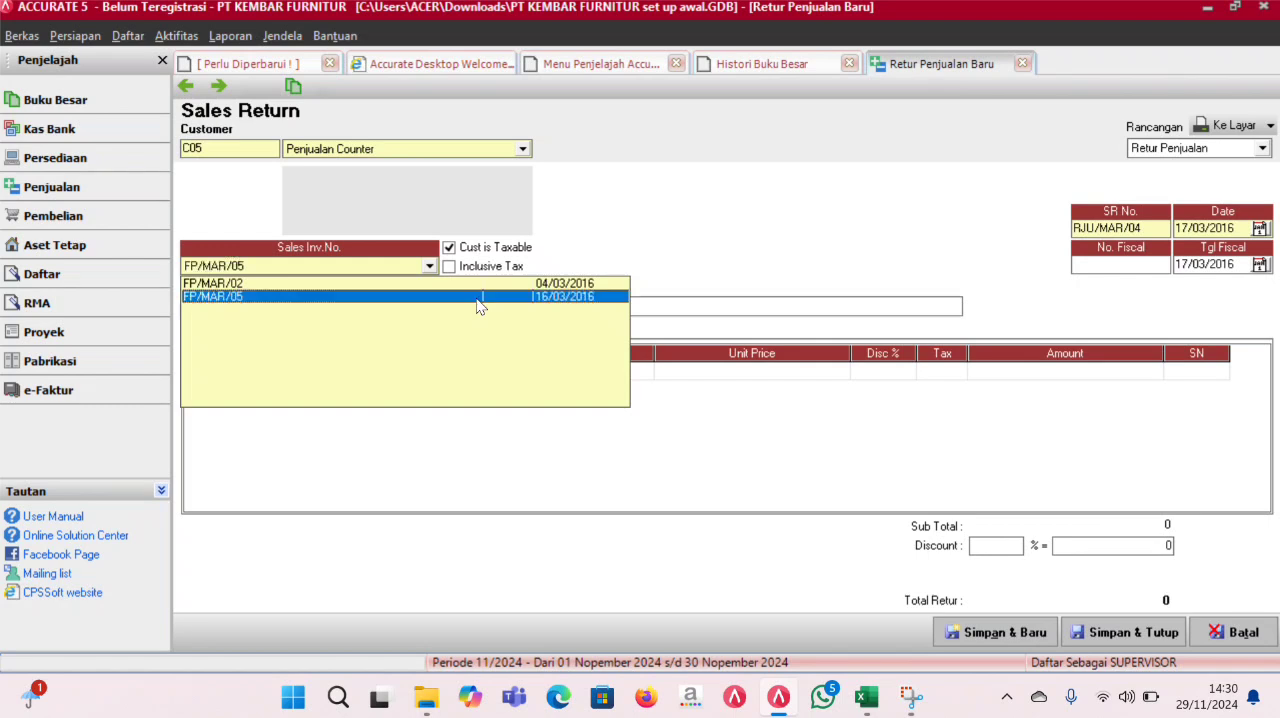
# - Add the item Queen C405 to the first line of the sales return, declining the full return, with a quantity of 1
pyautogui.click(385, 372)
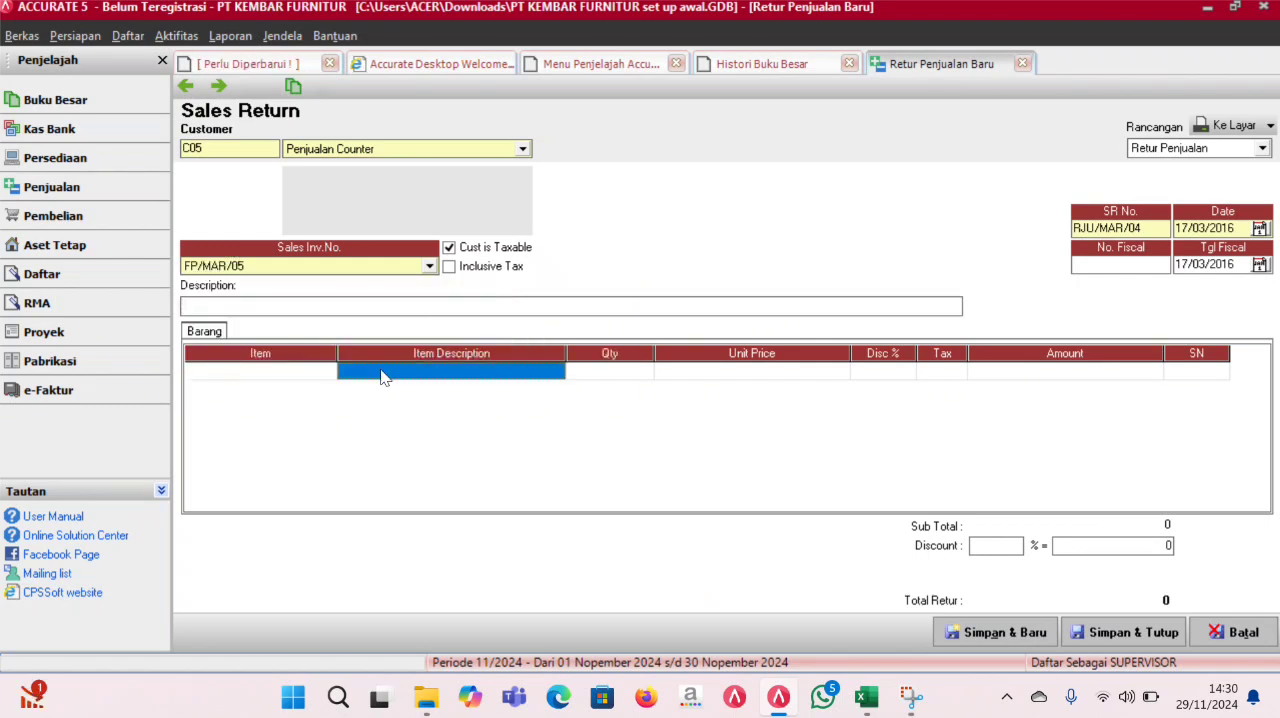
pyautogui.click(551, 380)
pyautogui.click(555, 373)
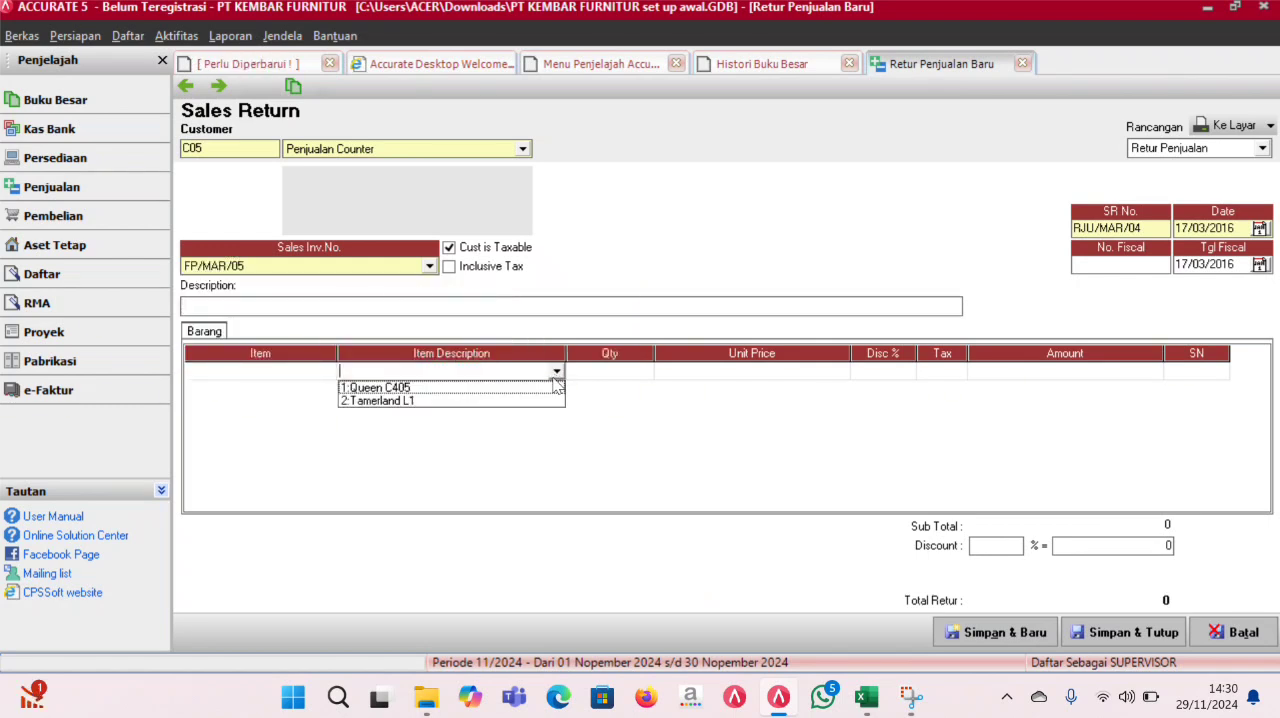
pyautogui.click(548, 386)
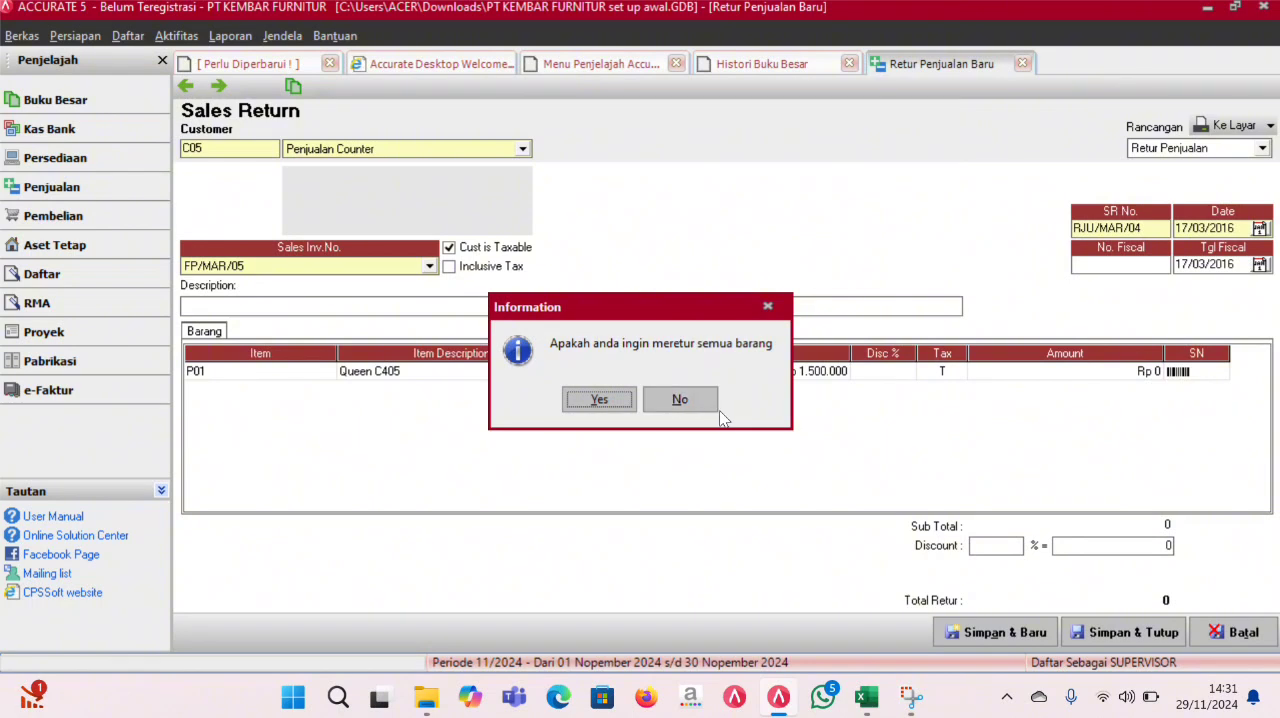
pyautogui.click(676, 396)
pyautogui.click(623, 374)
pyautogui.write('1')
pyautogui.press('Tab')
pyautogui.press('Tab')
pyautogui.press('Tab')
pyautogui.press('Tab')
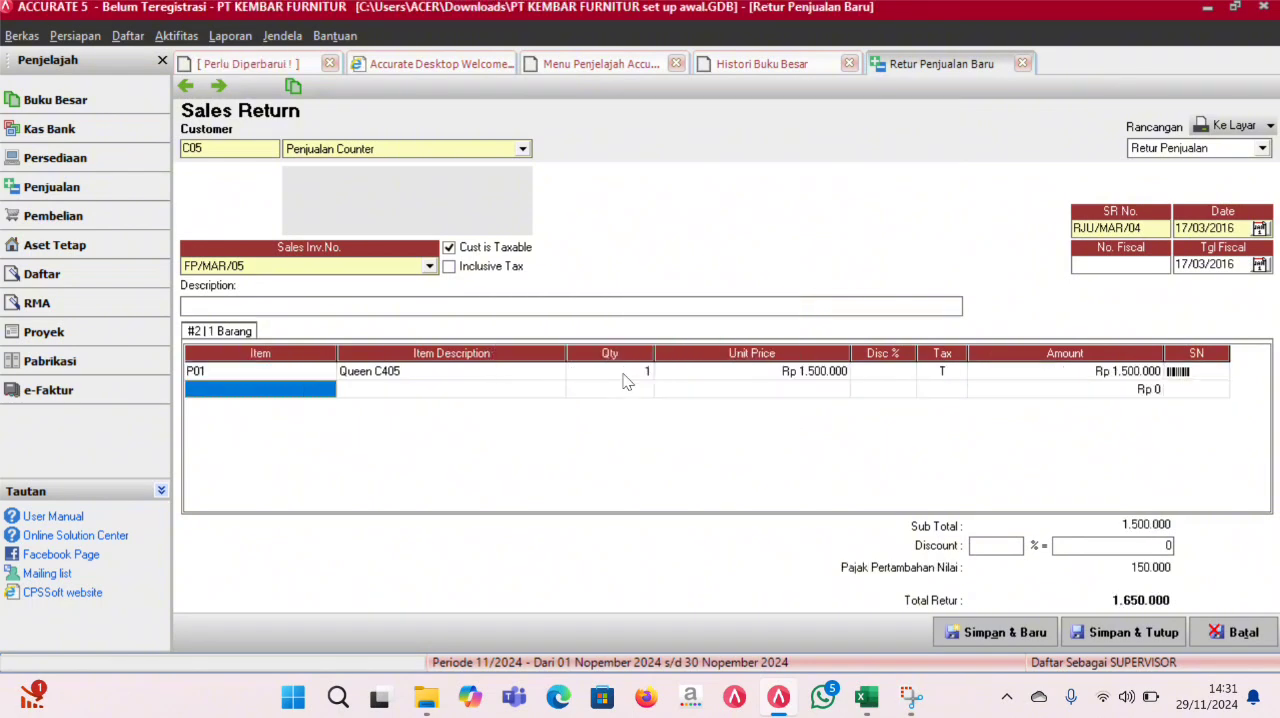
# - Add the item Tamerland L1 to the second line of the sales return, declining the full return, with a quantity of 1
pyautogui.click(551, 395)
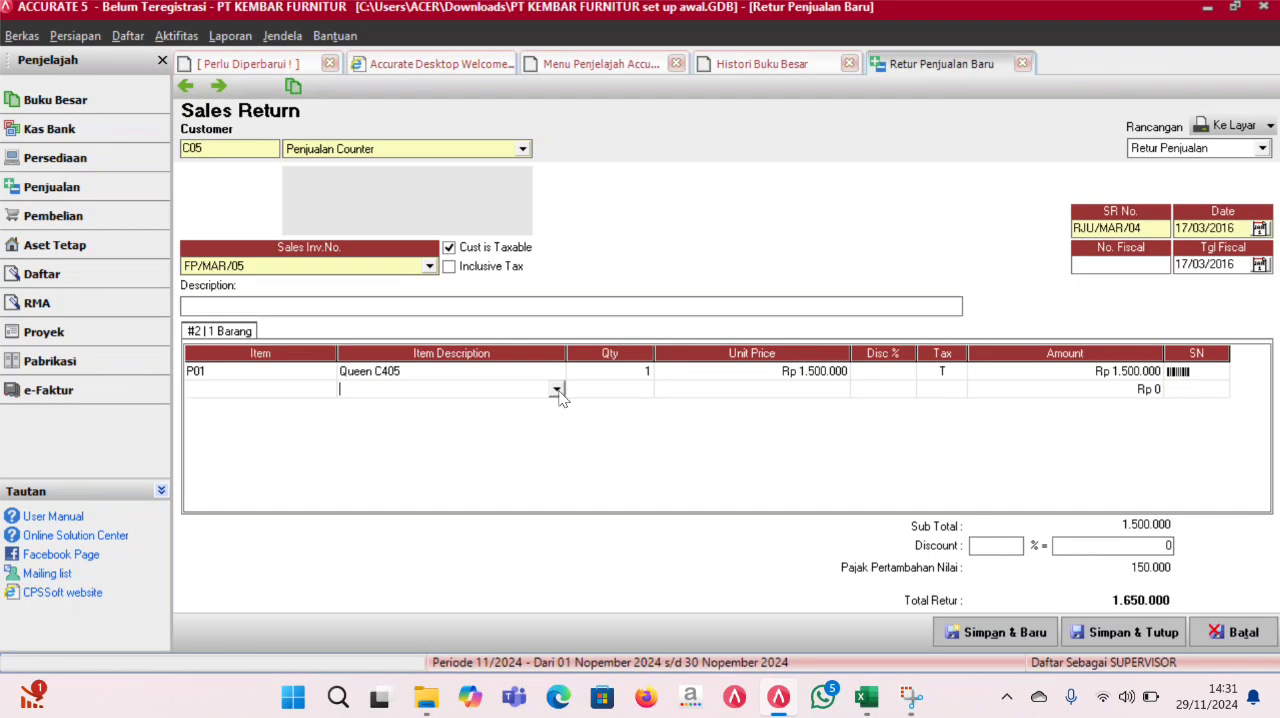
pyautogui.click(556, 391)
pyautogui.click(545, 418)
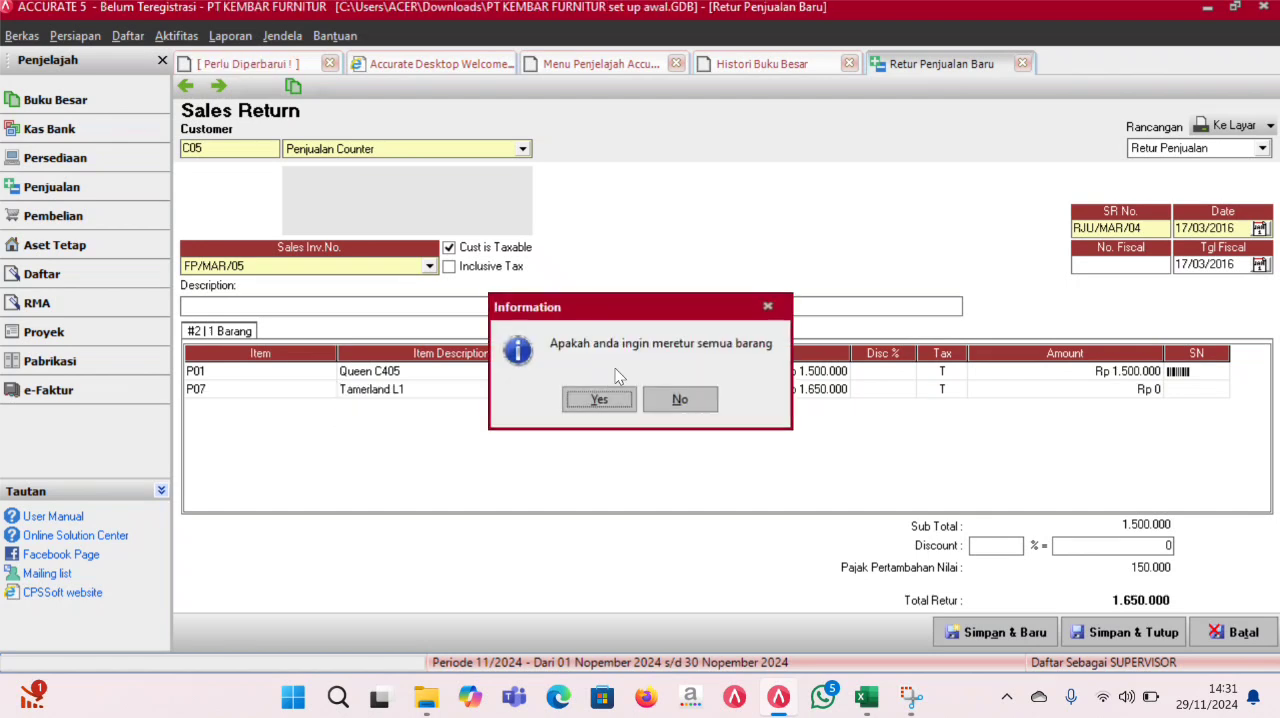
pyautogui.click(678, 399)
pyautogui.click(637, 392)
pyautogui.write('1')
pyautogui.press('Return')
pyautogui.press('Return')
pyautogui.press('Return')
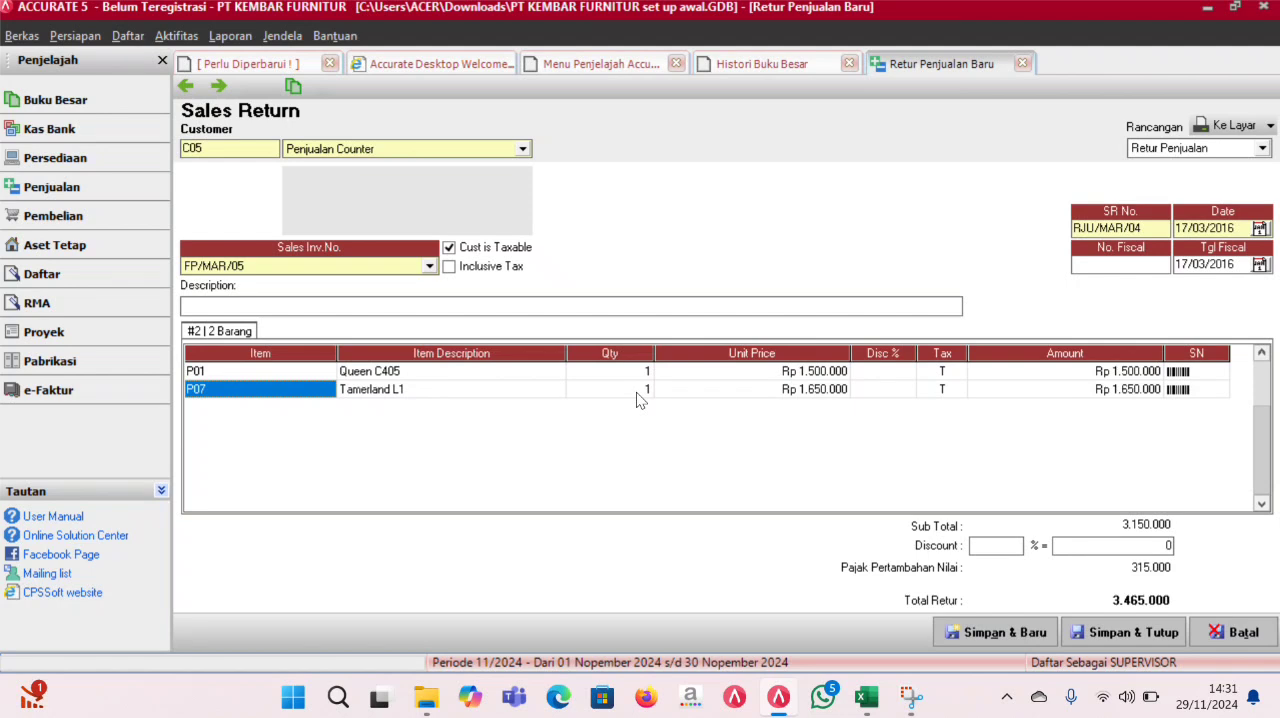
# - Save and close the sales return, then refresh the general ledger history and check the return's 17 March 2016 entries
pyautogui.click(1117, 630)
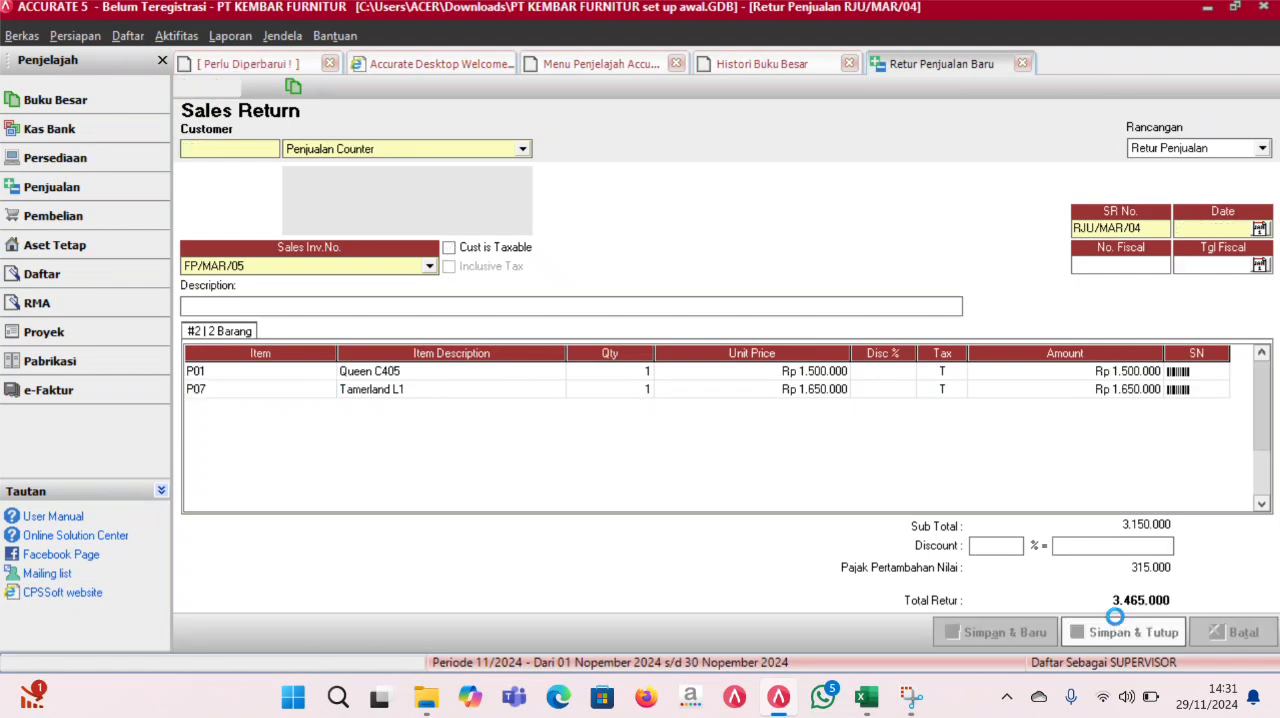
pyautogui.click(788, 62)
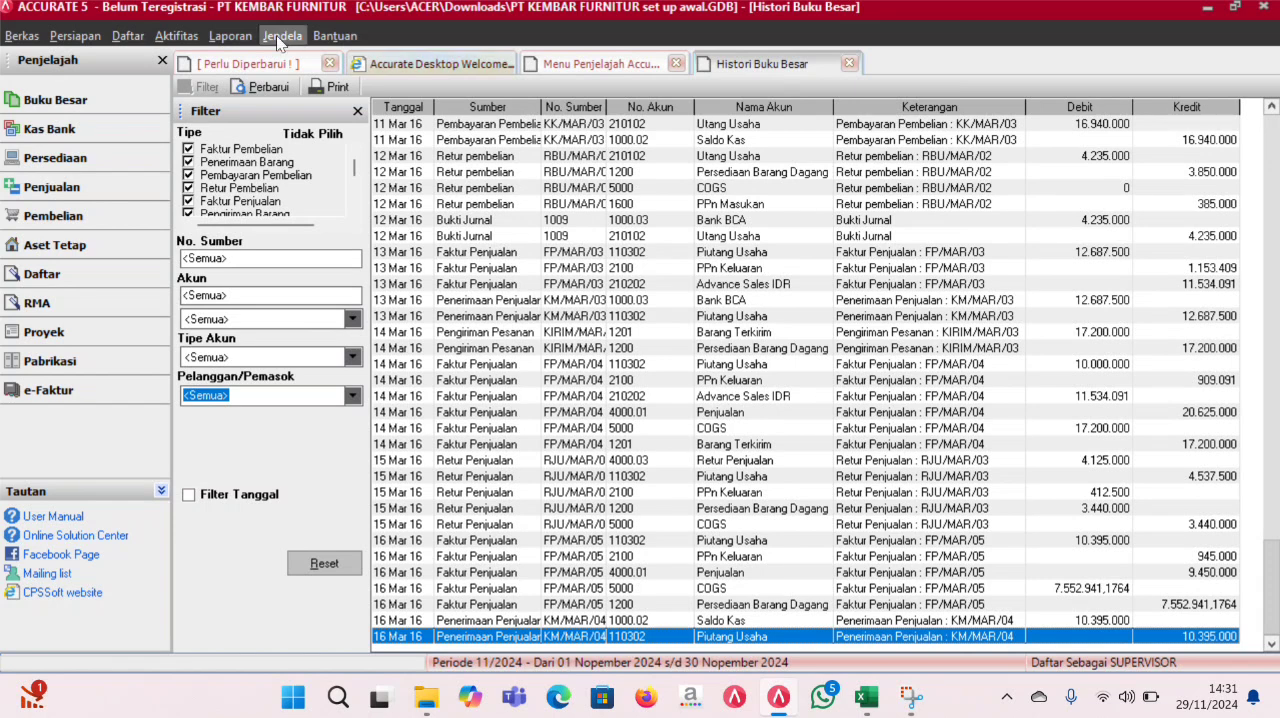
pyautogui.click(258, 88)
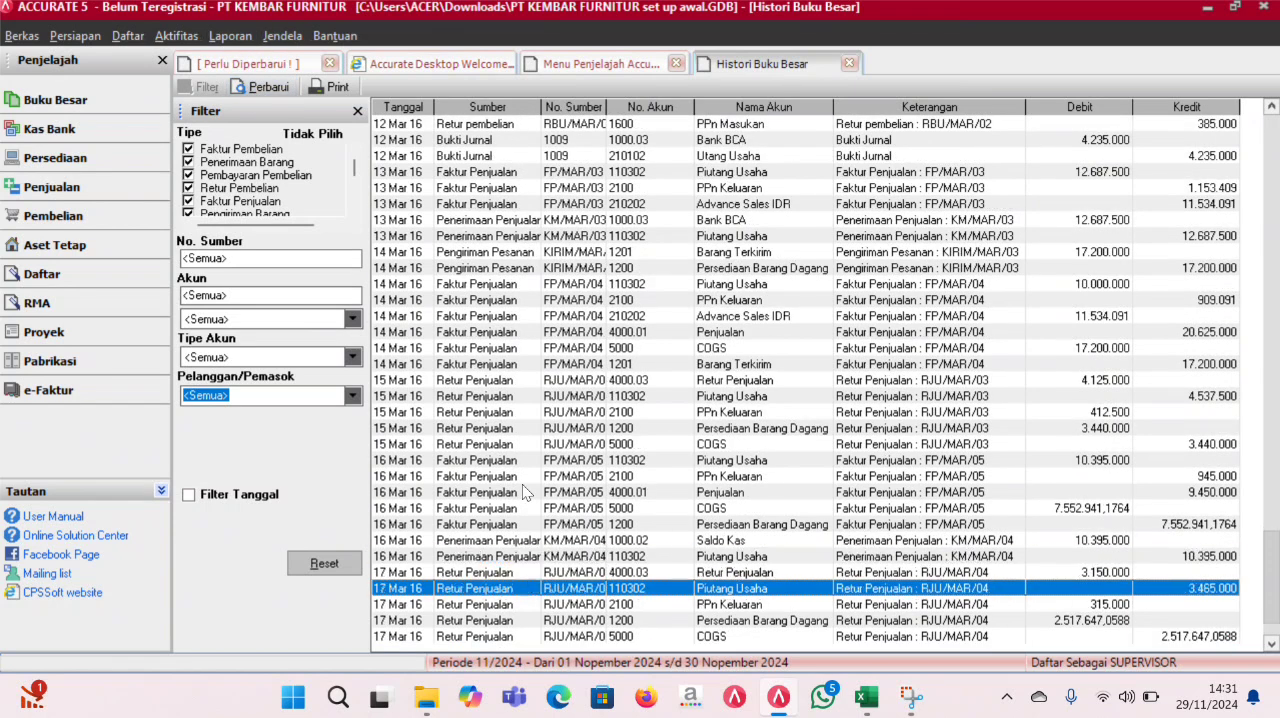
pyautogui.click(748, 588)
# - Start a general journal voucher dated 17/03/2016
pyautogui.click(126, 110)
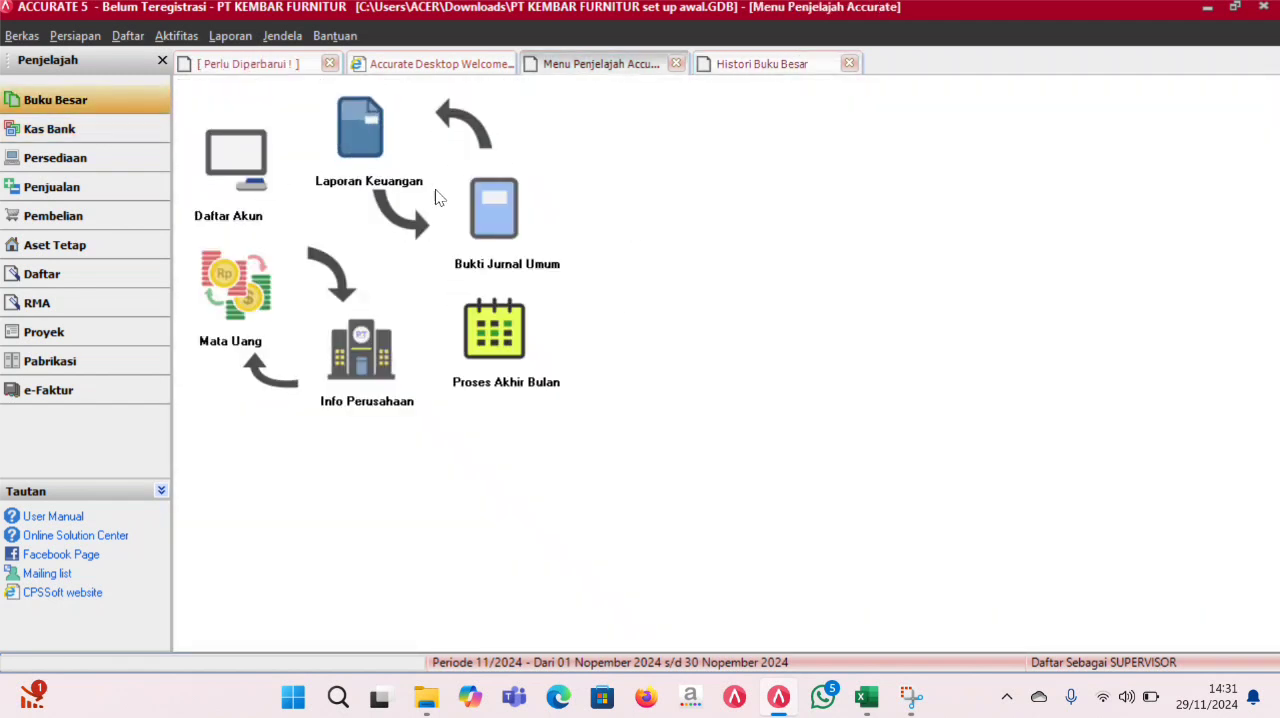
pyautogui.click(476, 206)
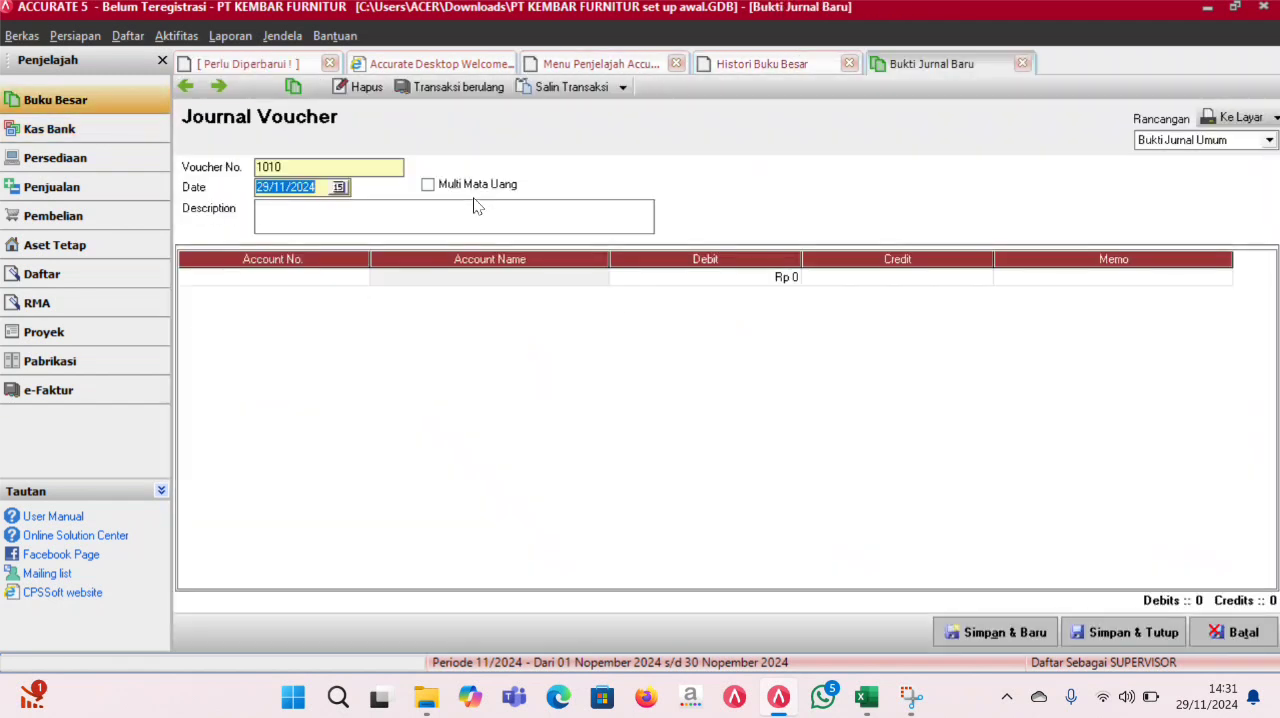
pyautogui.write('16')
pyautogui.press('BackSpace')
pyautogui.press('BackSpace')
pyautogui.press('BackSpace')
pyautogui.write('17/03/2016')
# - Add the account Piutang Usaha to the voucher's first line with a debit of 3.465.000
pyautogui.click(356, 276)
pyautogui.click(358, 276)
pyautogui.click(598, 225)
pyautogui.write('piu')
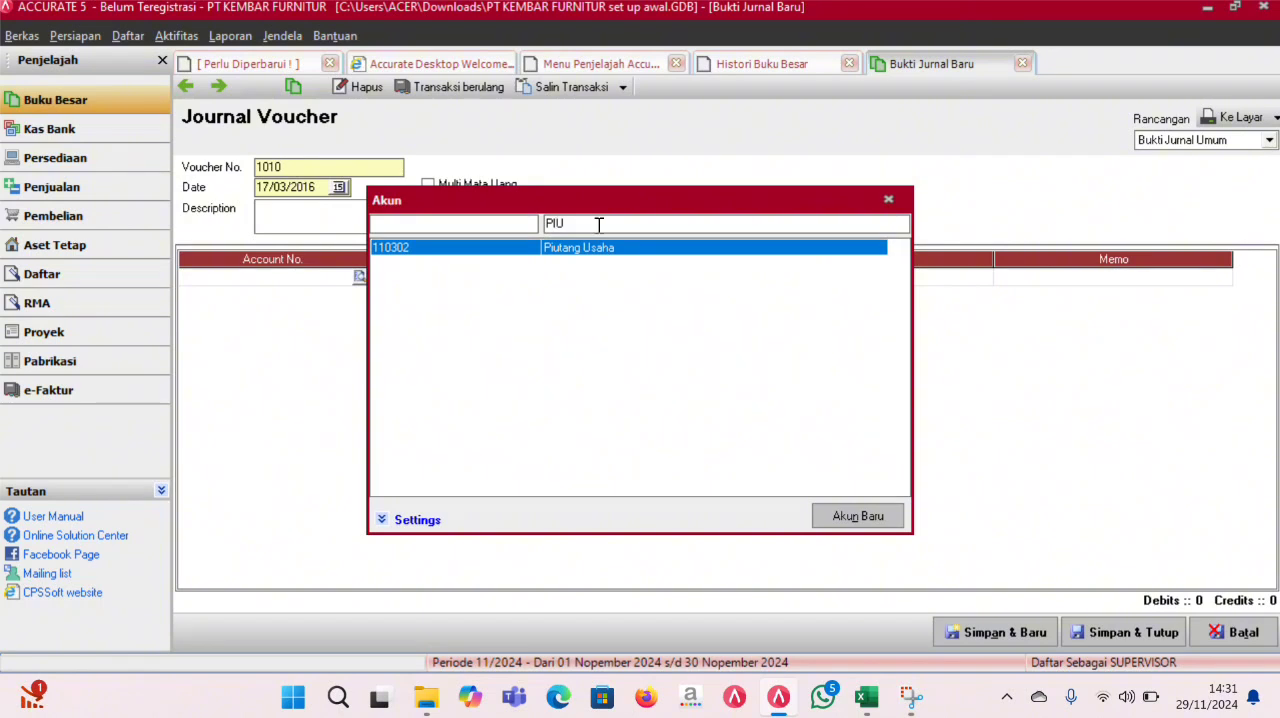
pyautogui.doubleClick(612, 250)
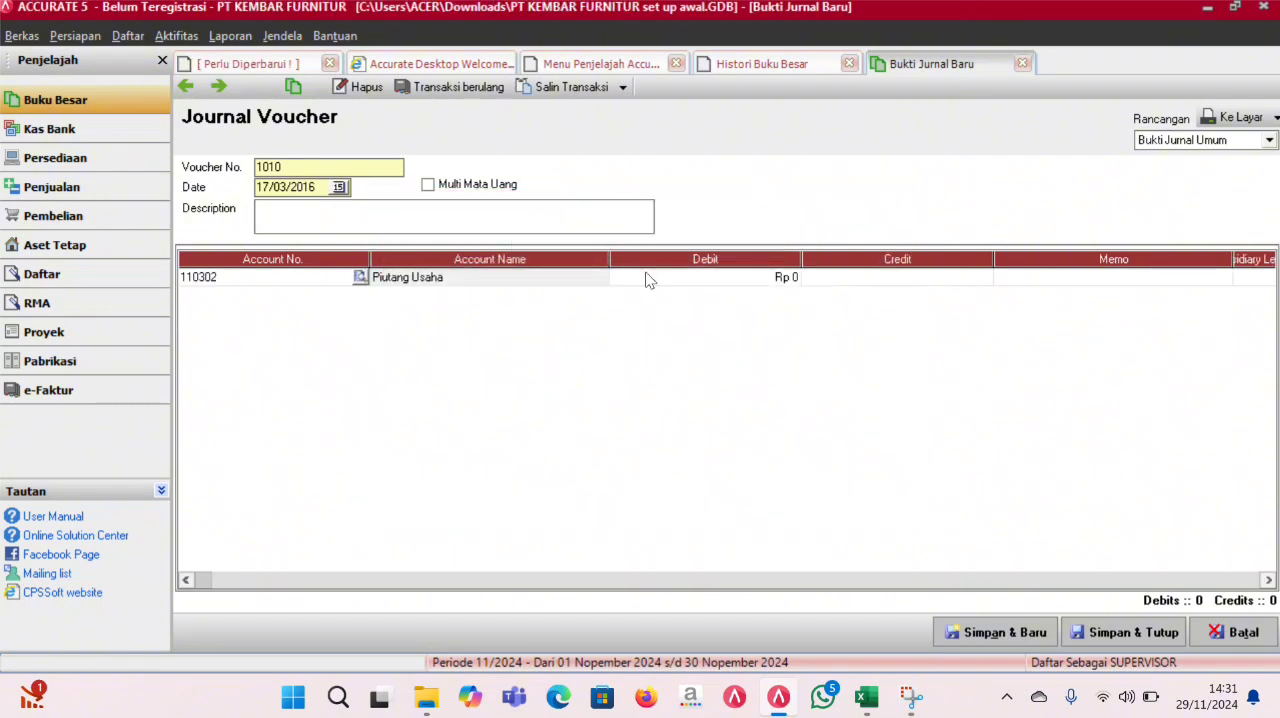
pyautogui.click(648, 282)
pyautogui.write('43')
pyautogui.press('BackSpace')
pyautogui.press('BackSpace')
pyautogui.press('BackSpace')
pyautogui.press('BackSpace')
pyautogui.press('BackSpace')
pyautogui.press('BackSpace')
pyautogui.press('BackSpace')
pyautogui.write('3.465.000')
pyautogui.press('Tab')
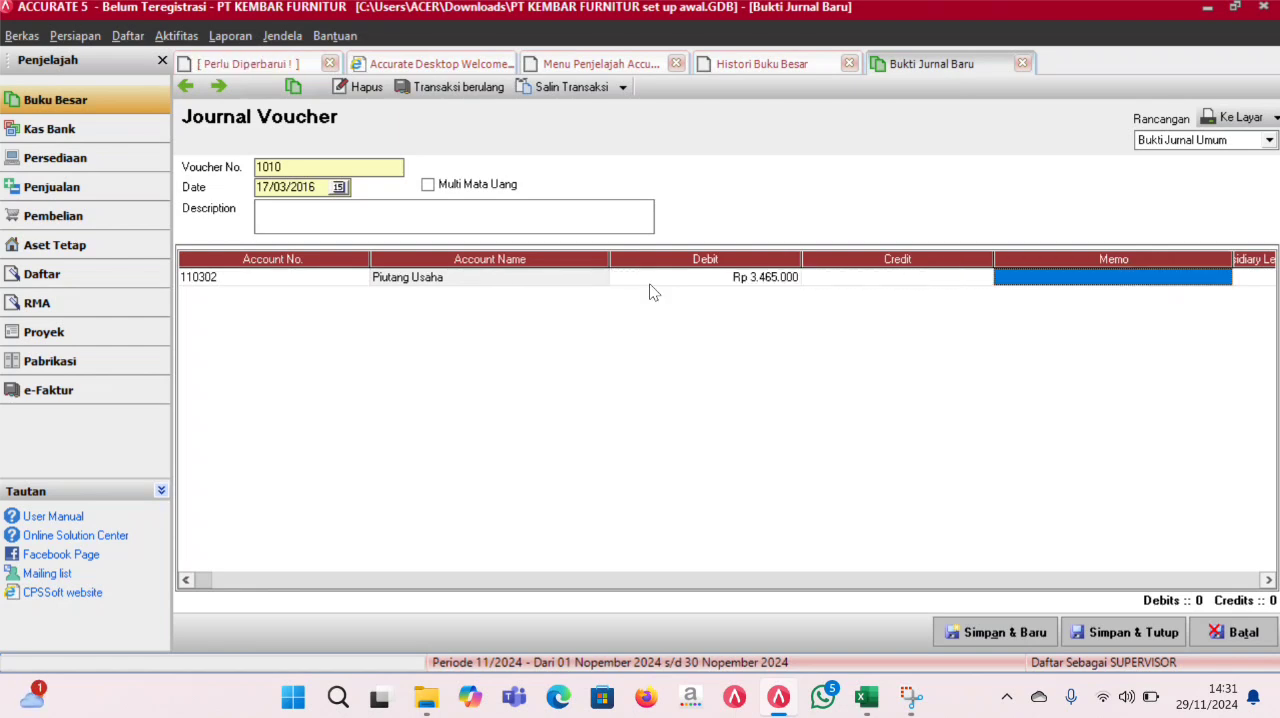
# - Assign the customer Penjualan Counter as the subsidiary ledger of the Piutang Usaha line
pyautogui.press('Tab')
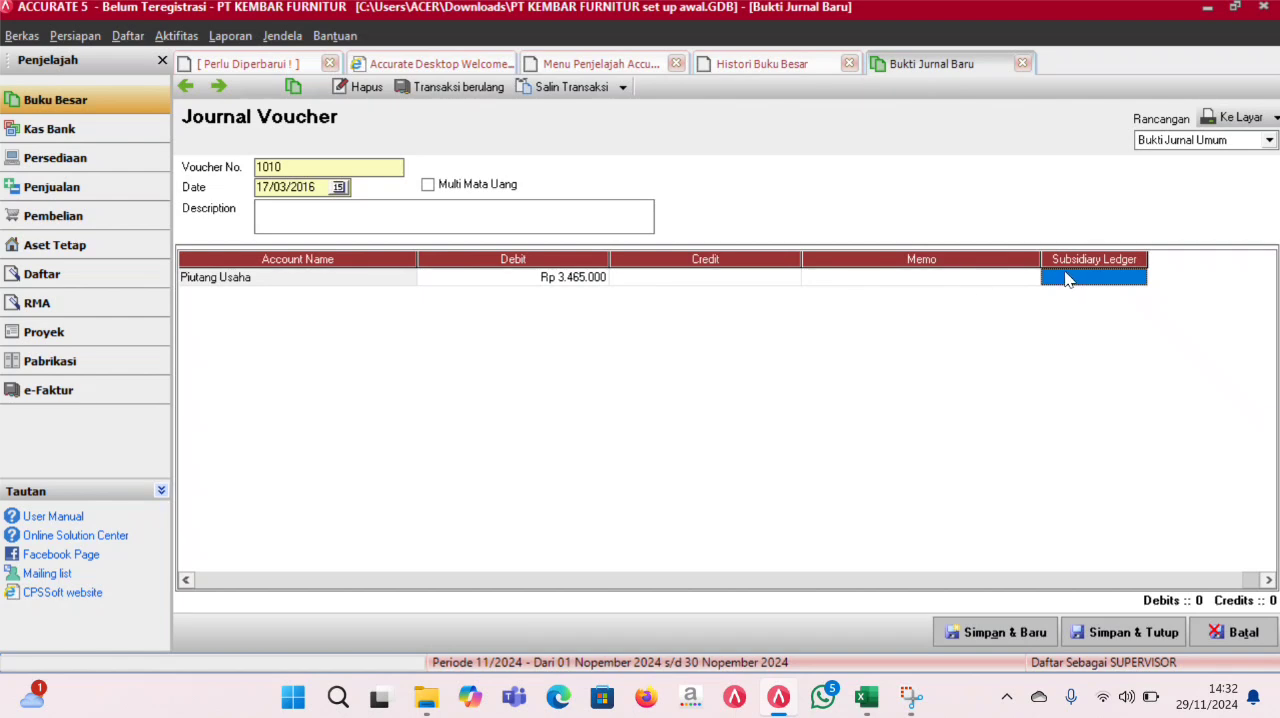
pyautogui.doubleClick(1049, 281)
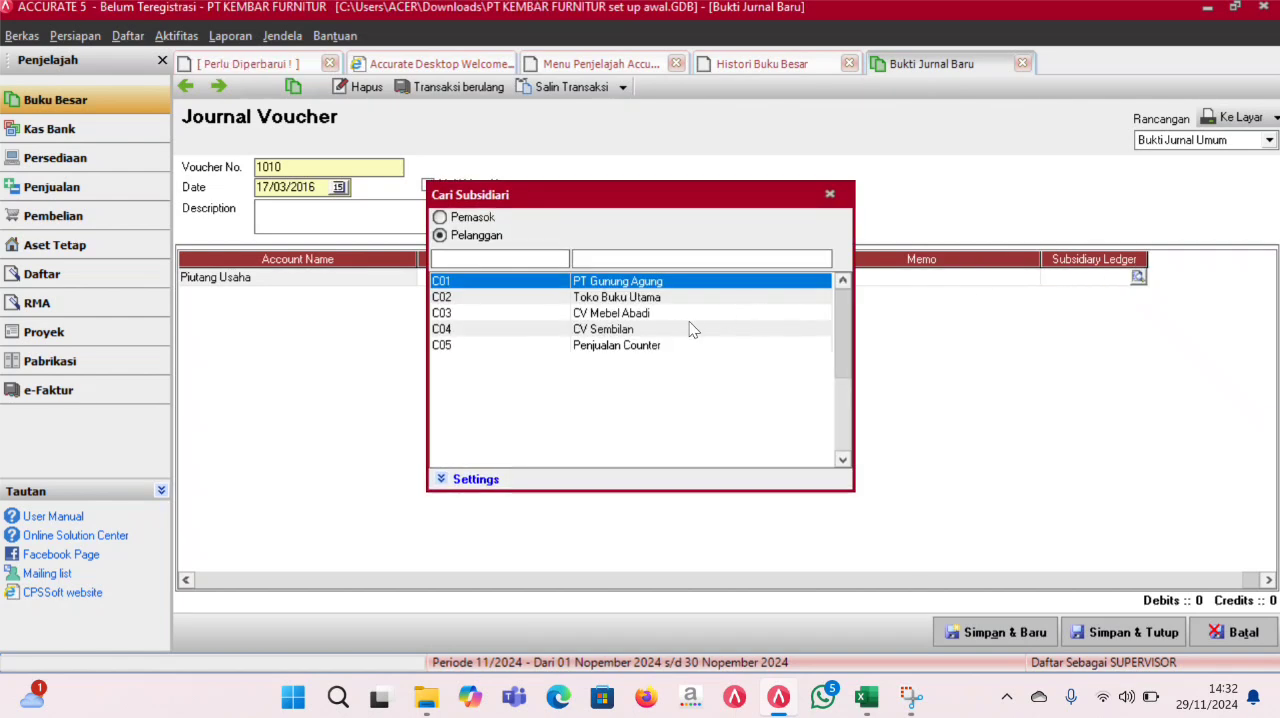
pyautogui.click(651, 337)
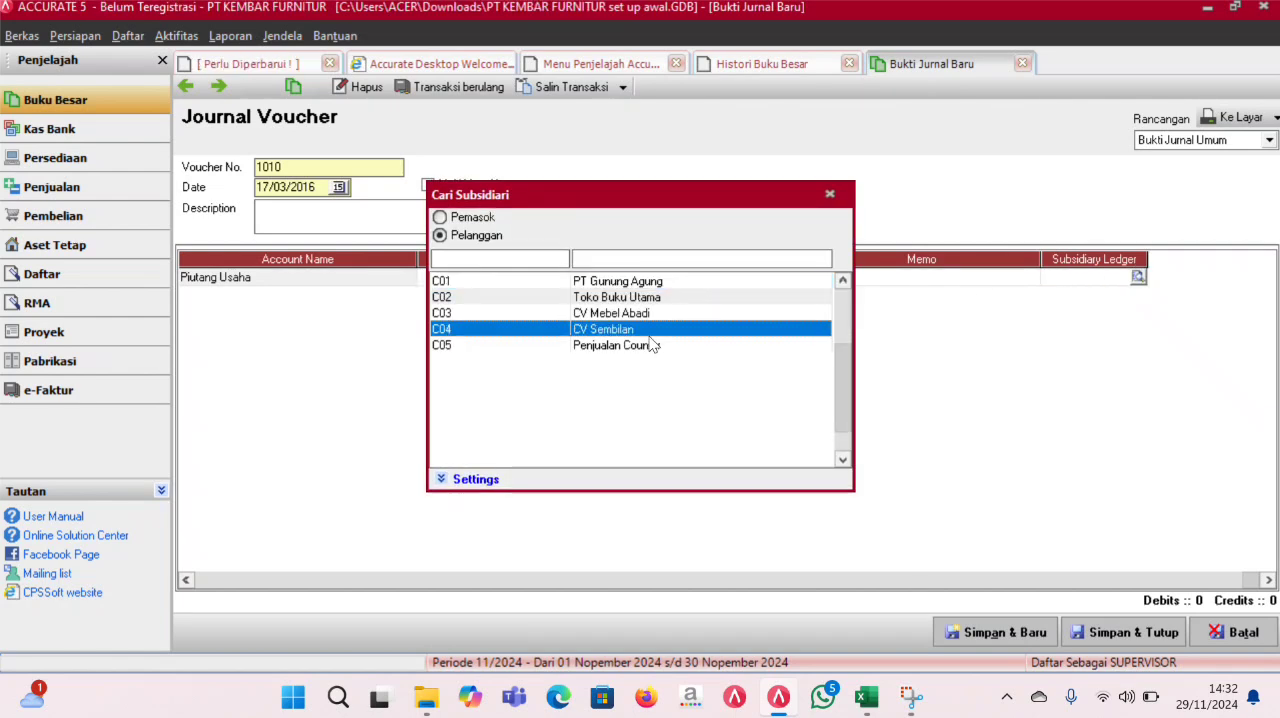
pyautogui.click(648, 345)
pyautogui.doubleClick(648, 345)
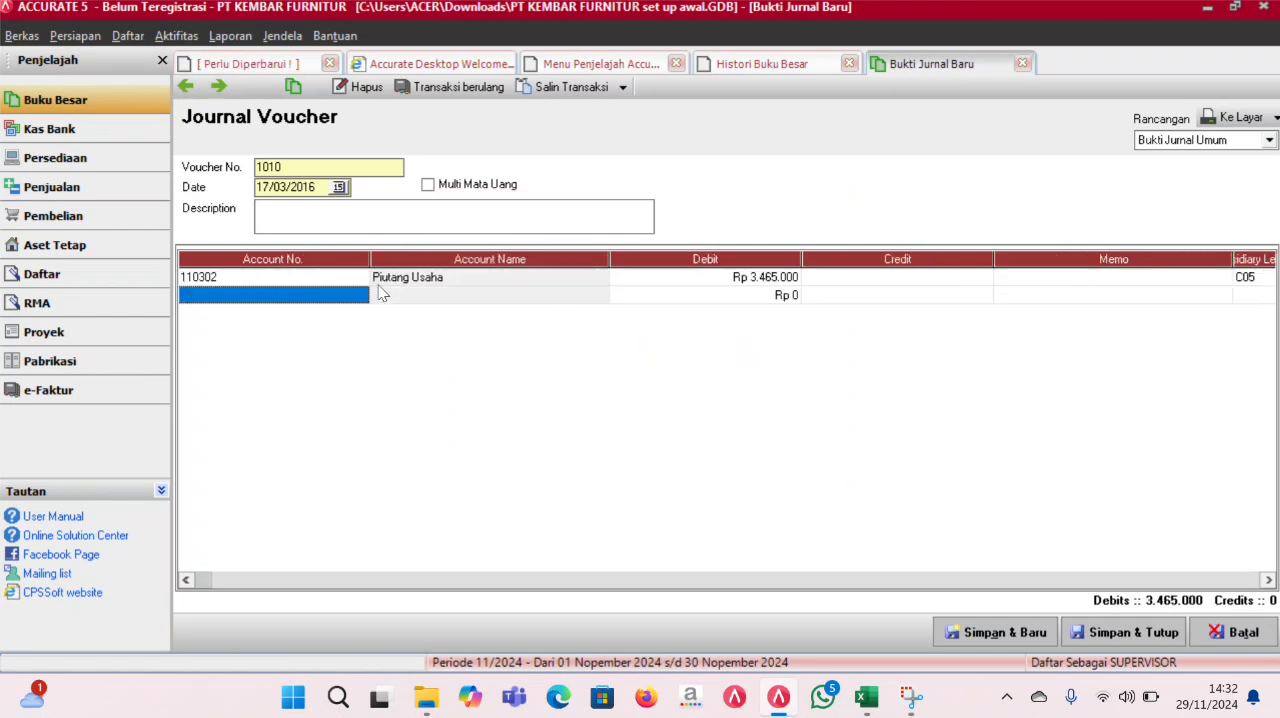
# - Add the account Saldo Kas as the credit line of 3.465.000, then save and close the journal voucher
pyautogui.write('K')
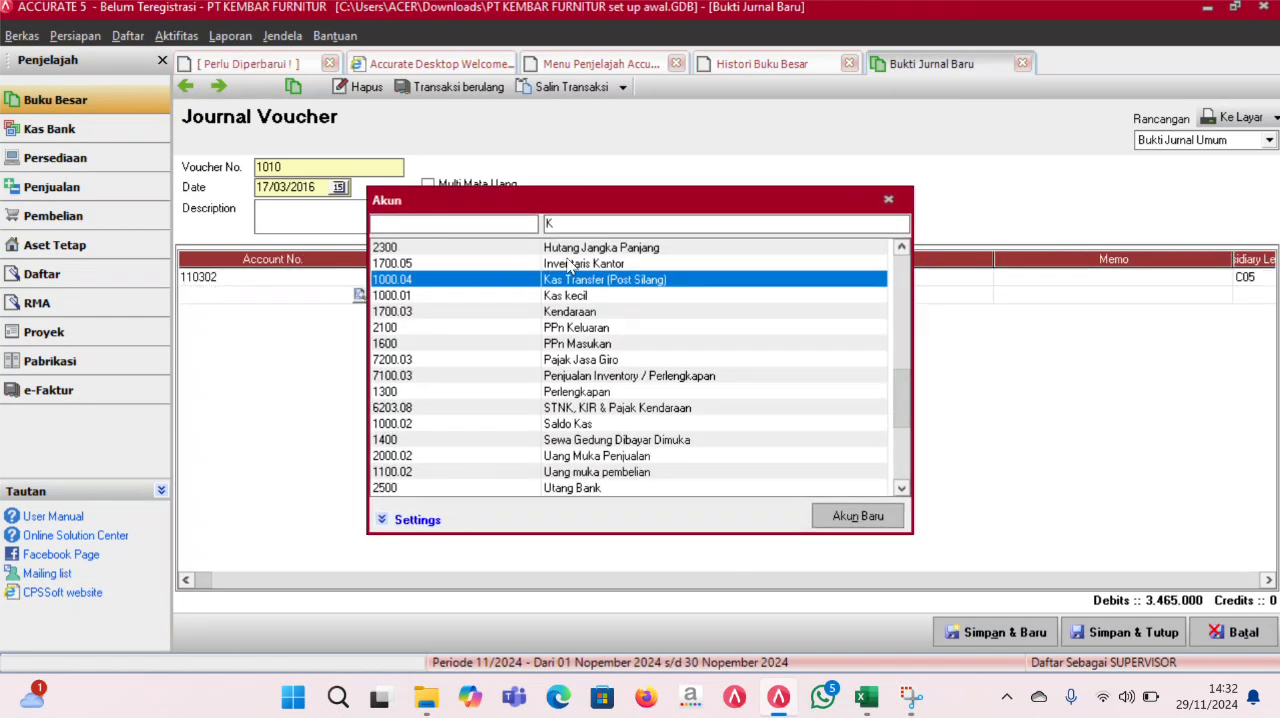
pyautogui.press('BackSpace')
pyautogui.write('SA')
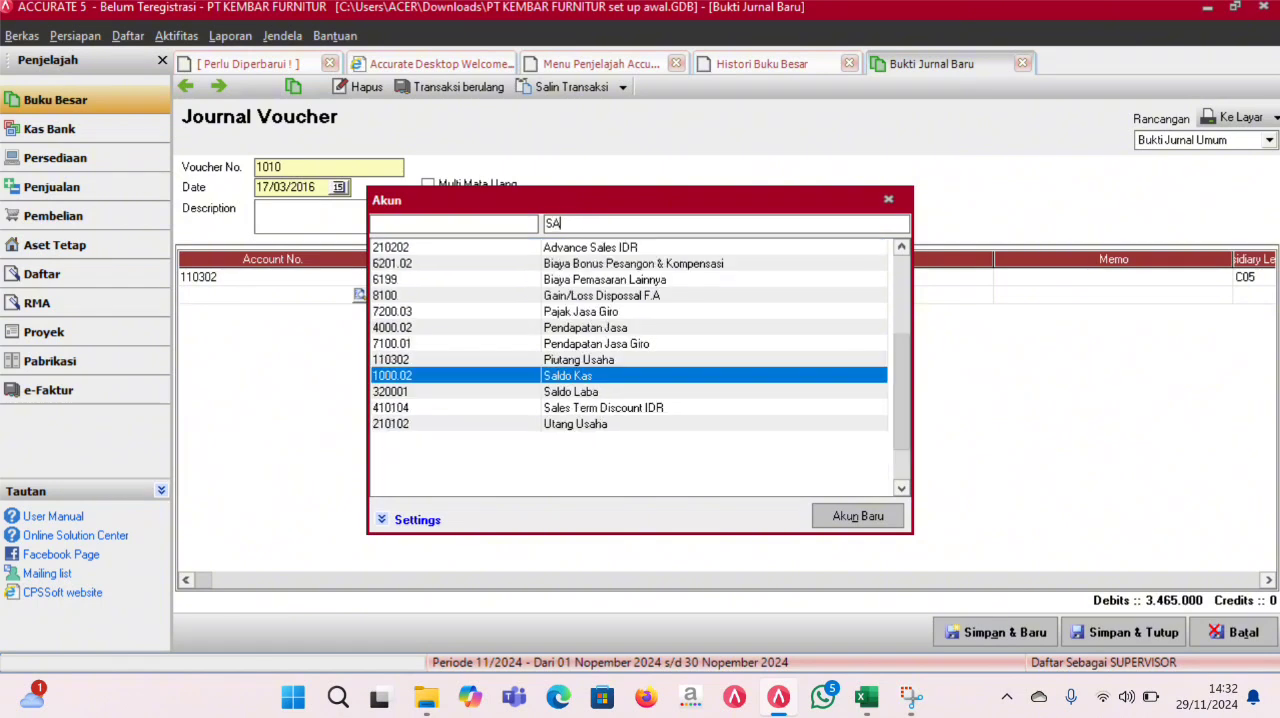
pyautogui.doubleClick(603, 377)
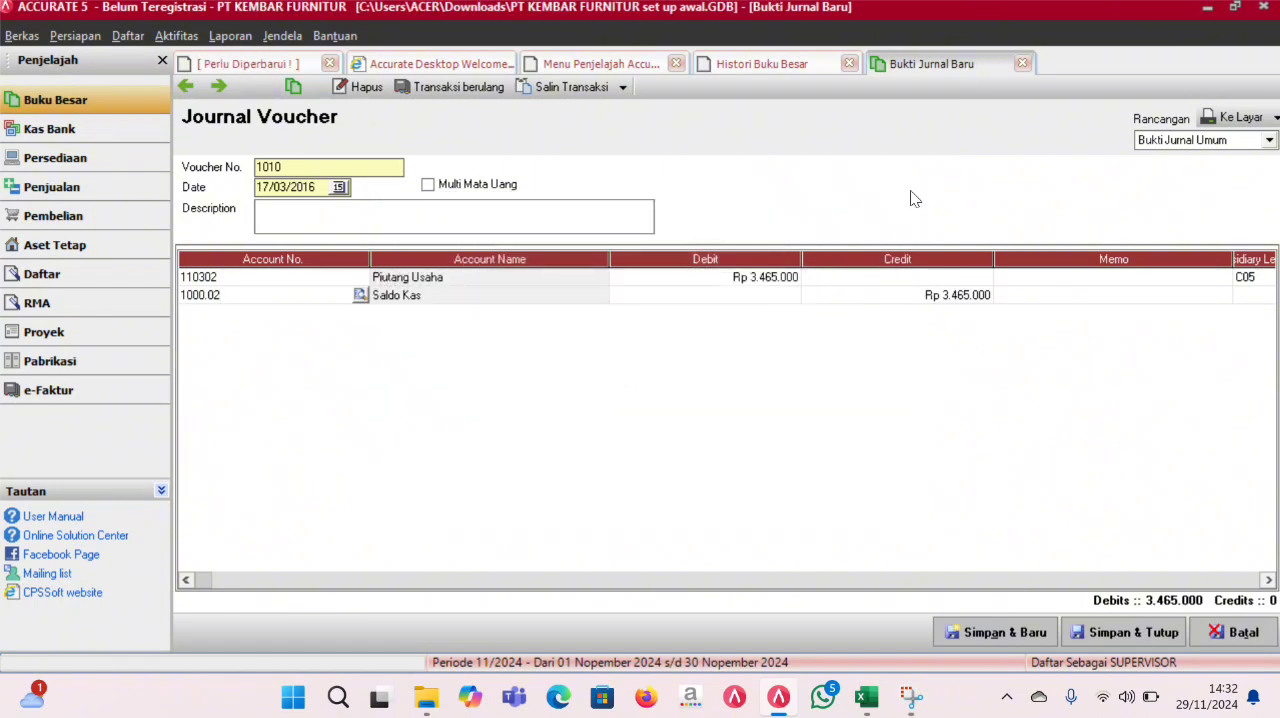
pyautogui.click(1127, 632)
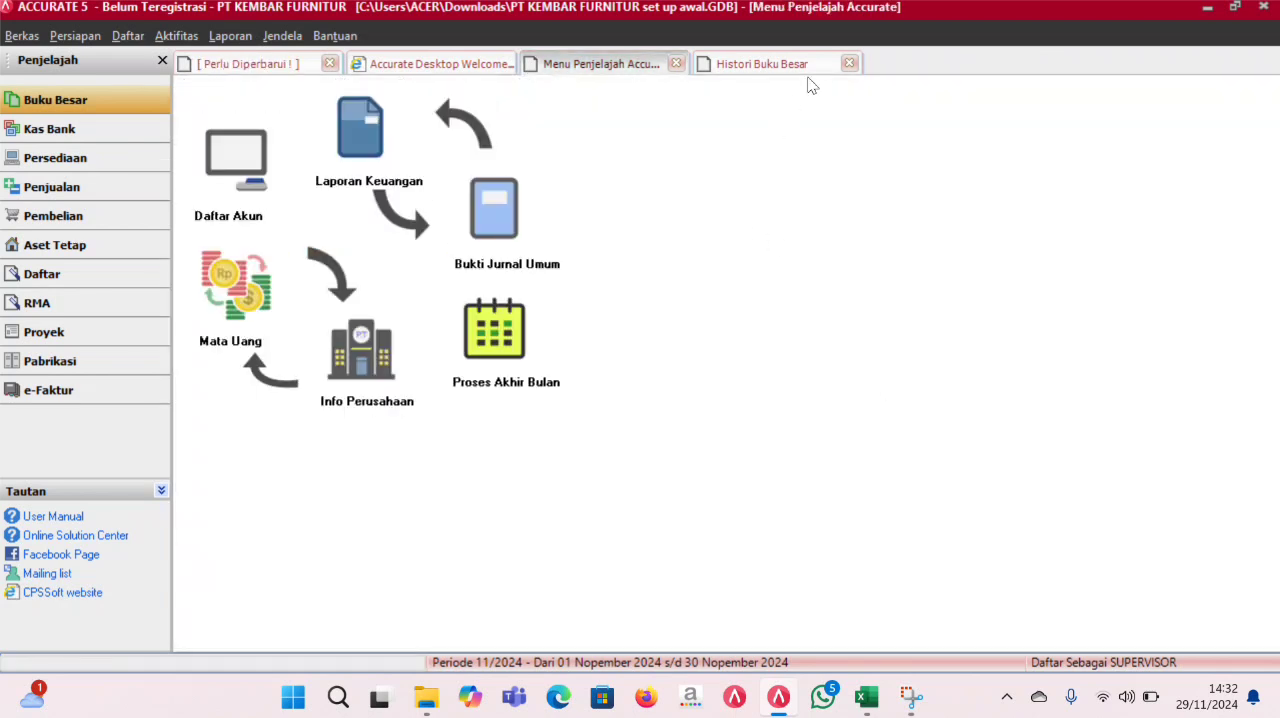
# - Refresh the general ledger history and check the 17 March 2016 entries of the refund journal voucher
pyautogui.click(805, 65)
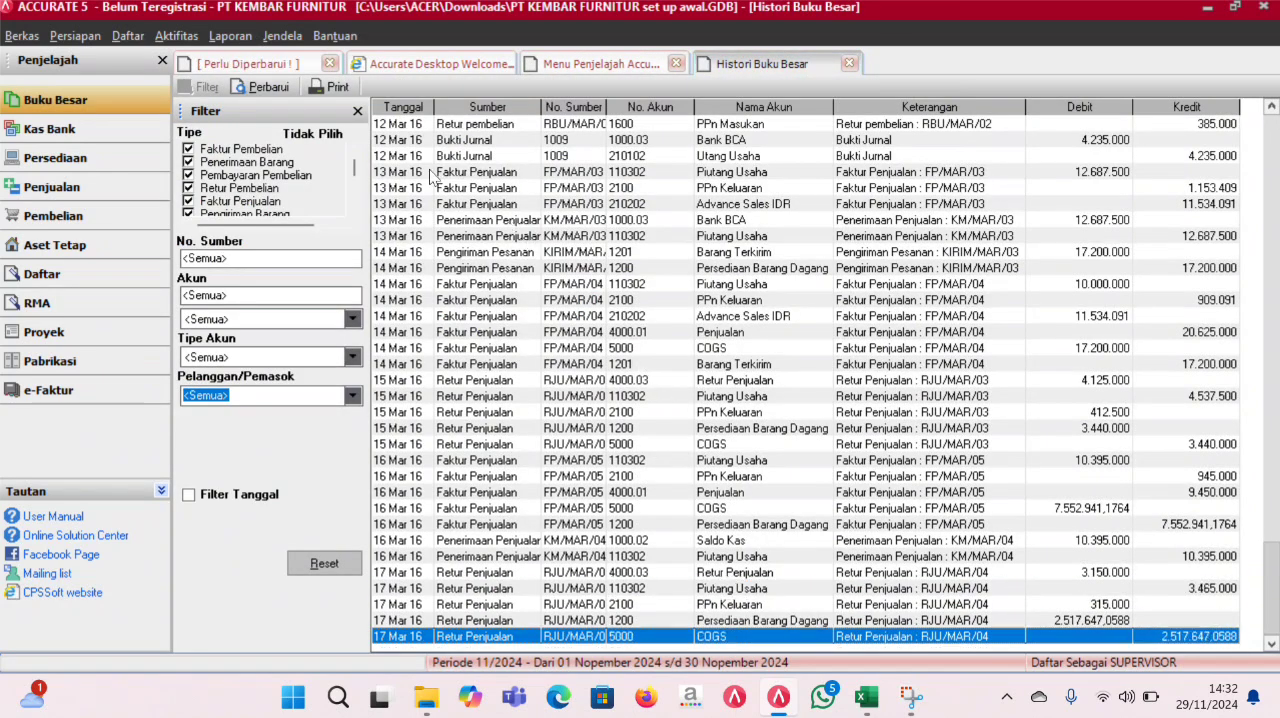
pyautogui.click(236, 87)
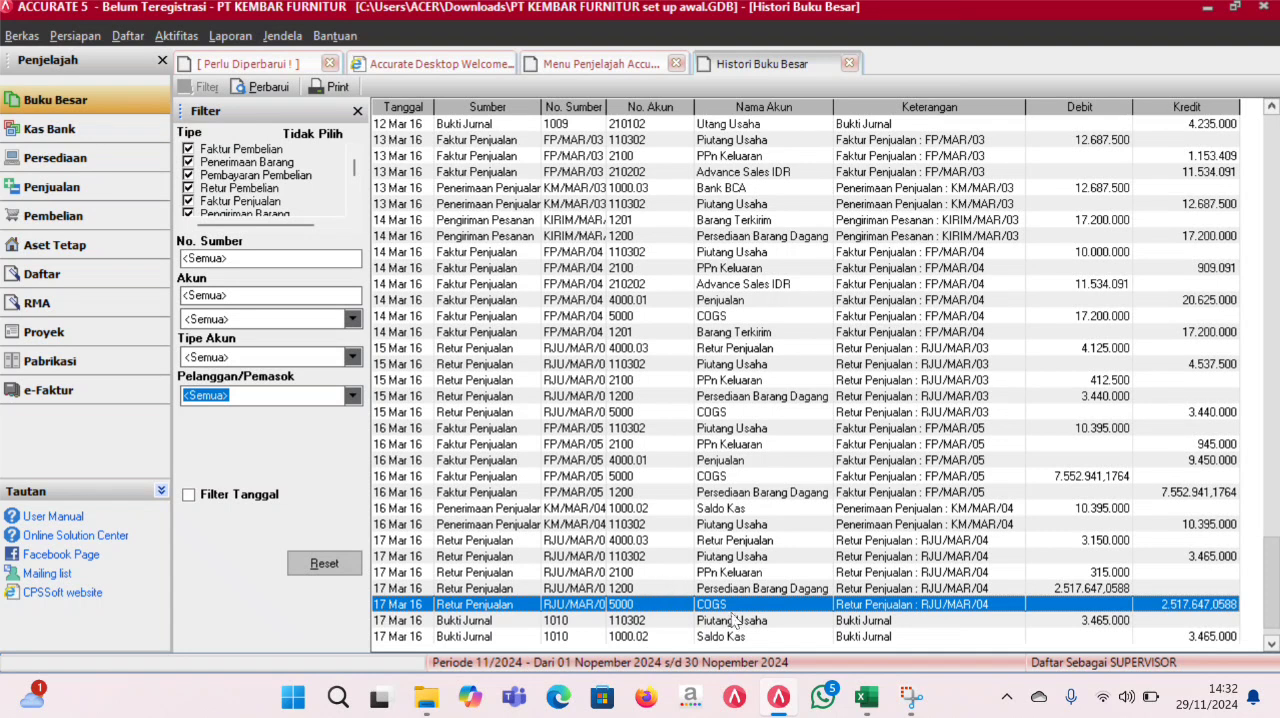
pyautogui.scroll(-2, 735, 615)
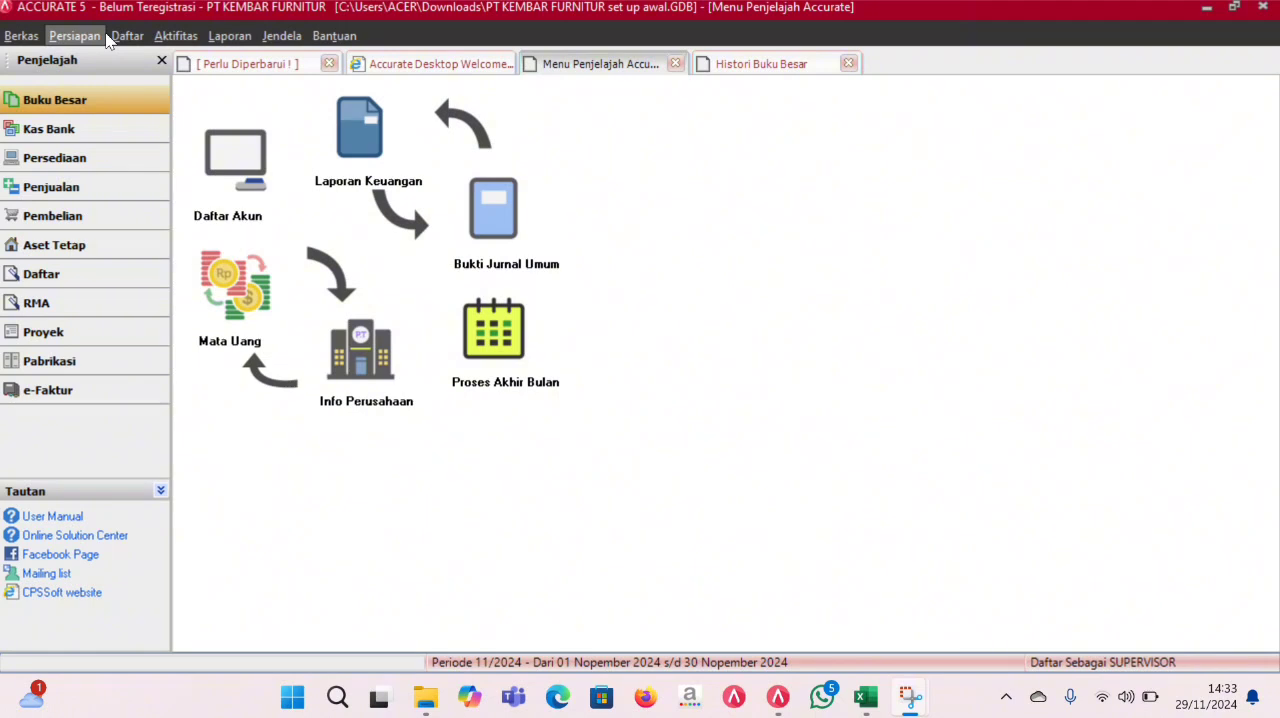
# - Open the list of unpaid sales invoices and turn off its date filter
pyautogui.click(122, 37)
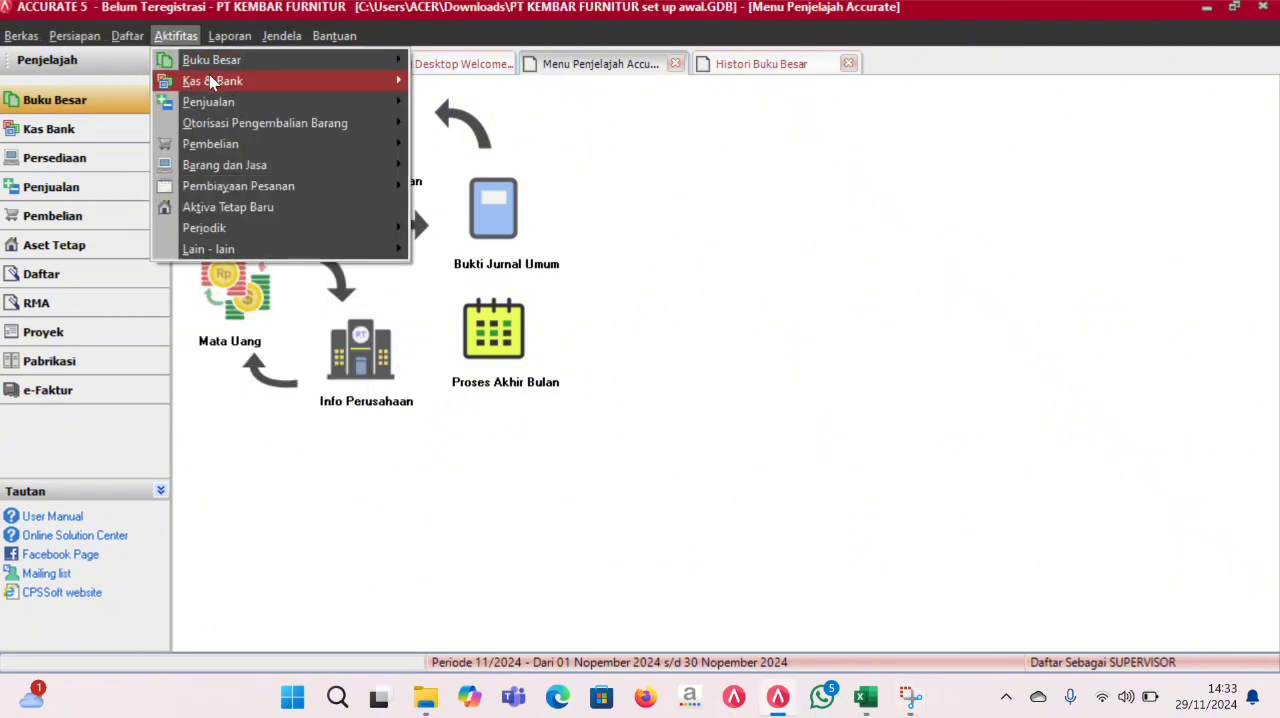
pyautogui.click(130, 40)
pyautogui.click(128, 38)
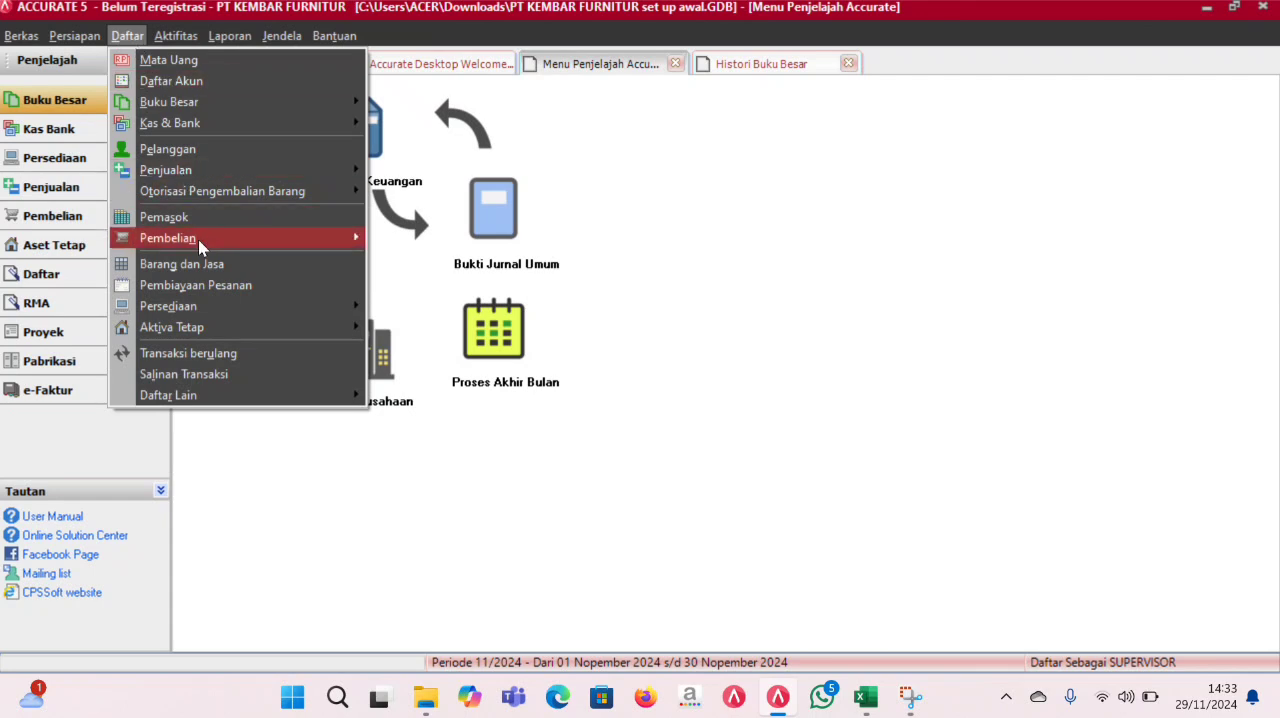
pyautogui.moveTo(187, 166)
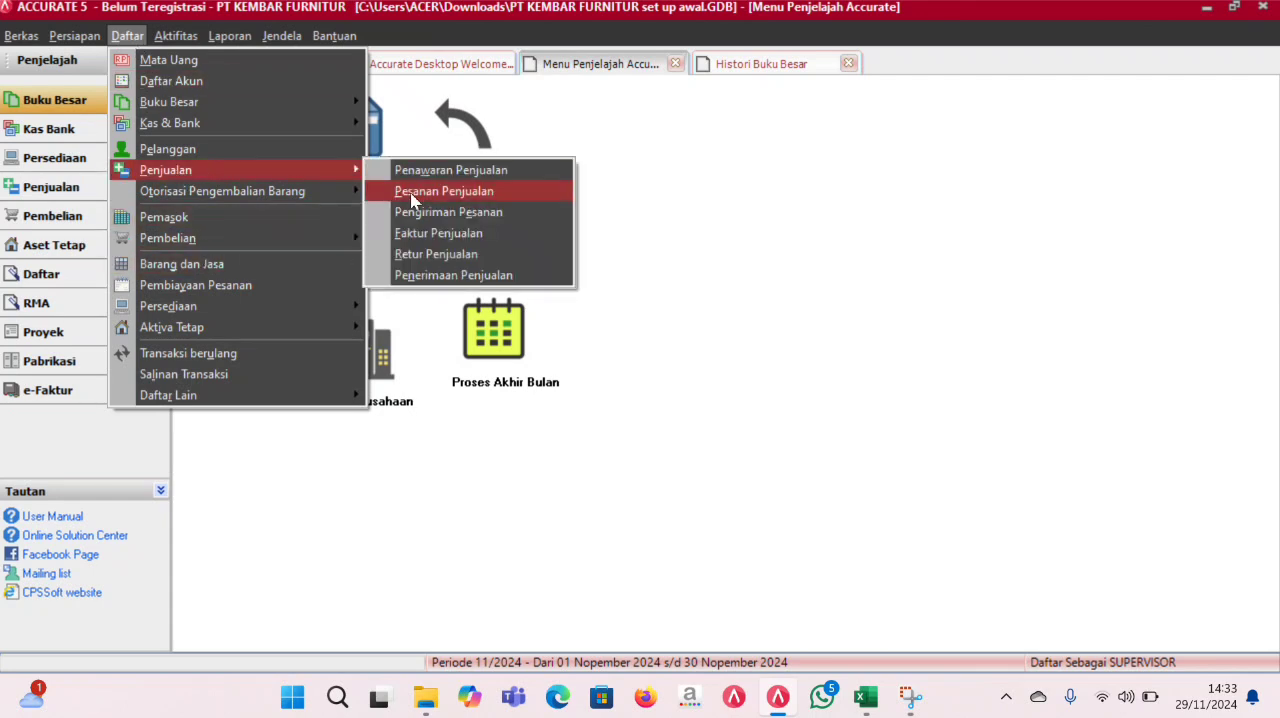
pyautogui.click(424, 232)
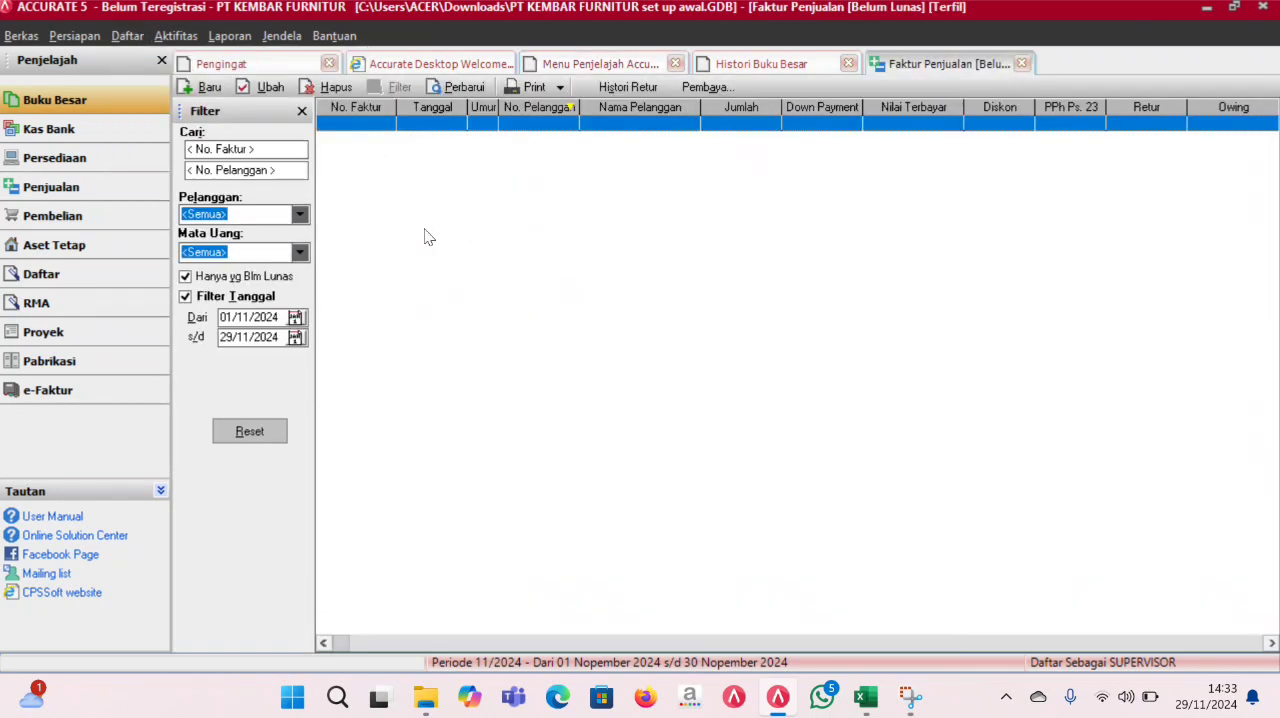
pyautogui.click(242, 296)
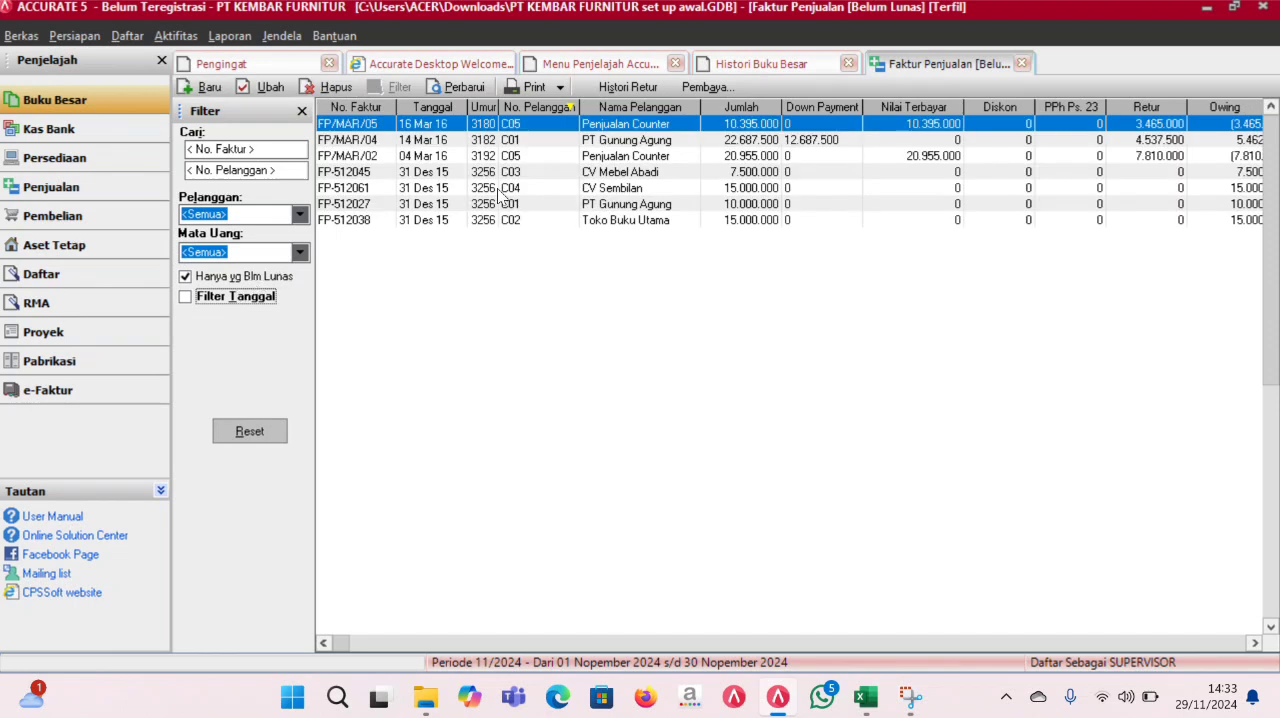
# - Open PT Gunung Agung's sales invoice FP/MAR/04 and set its overall discount to 2%
pyautogui.click(645, 141)
pyautogui.doubleClick(645, 140)
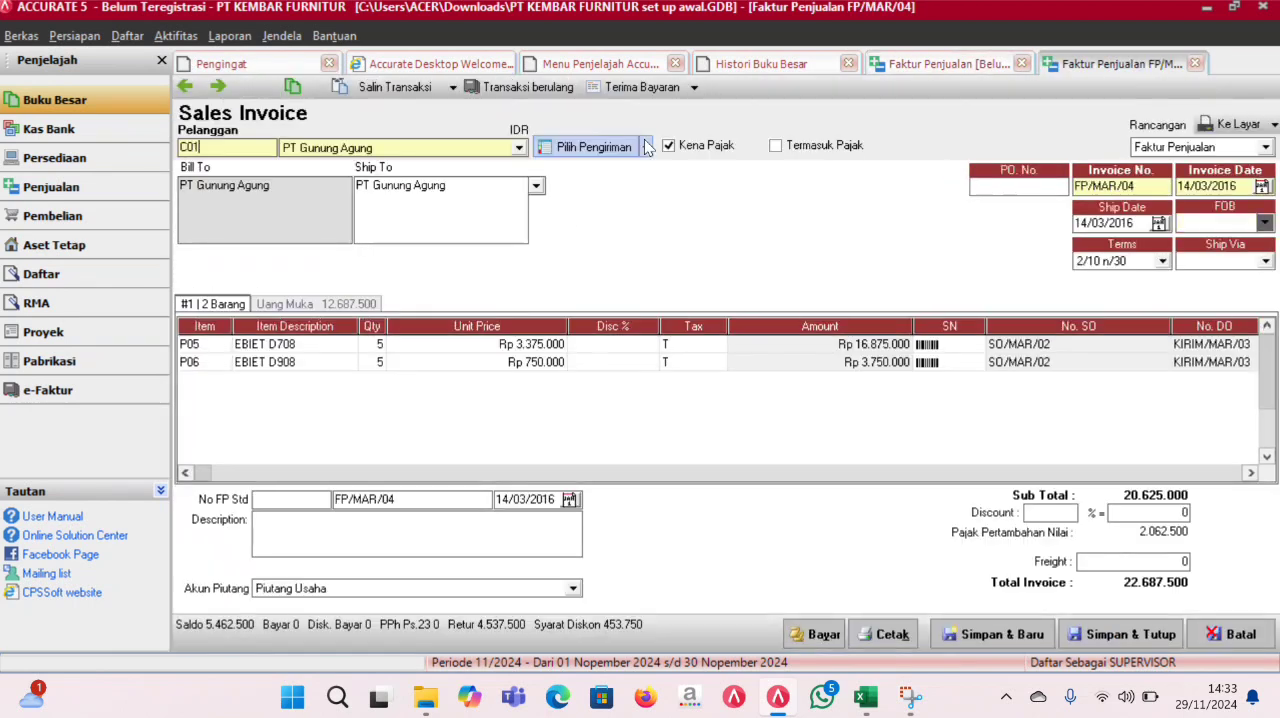
pyautogui.click(1058, 517)
pyautogui.write('2')
pyautogui.press('Tab')
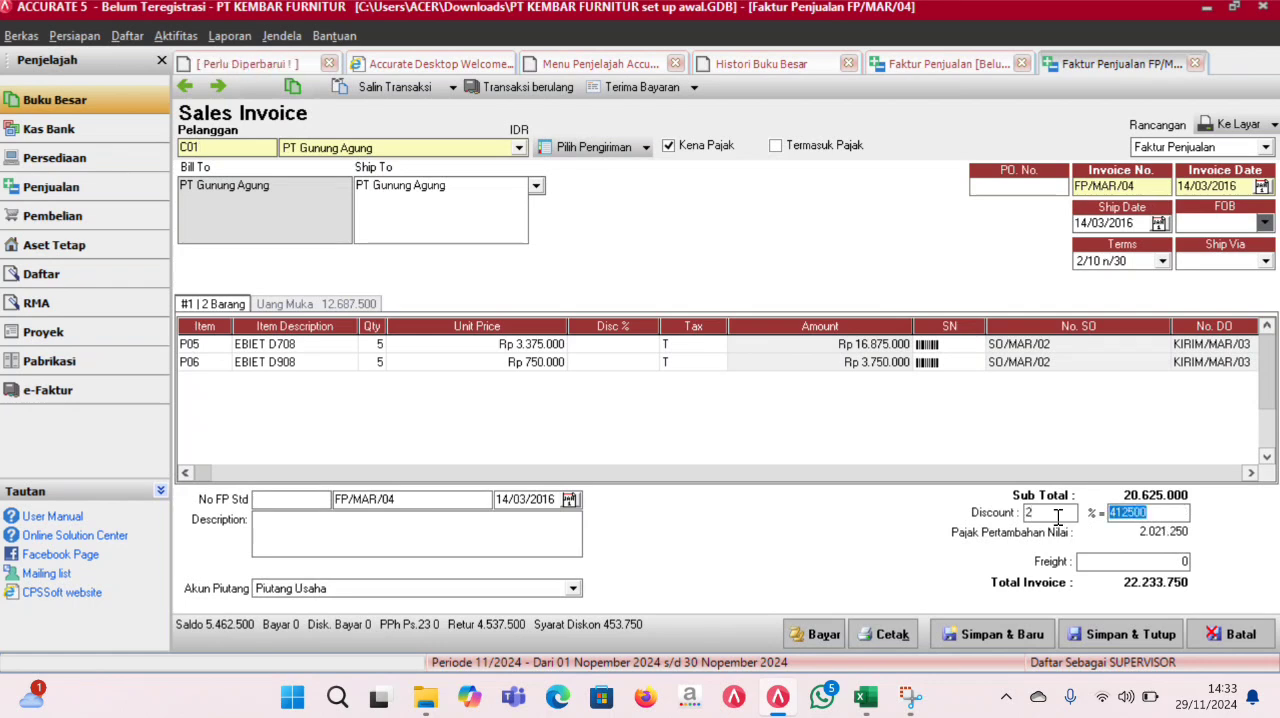
pyautogui.press('Tab')
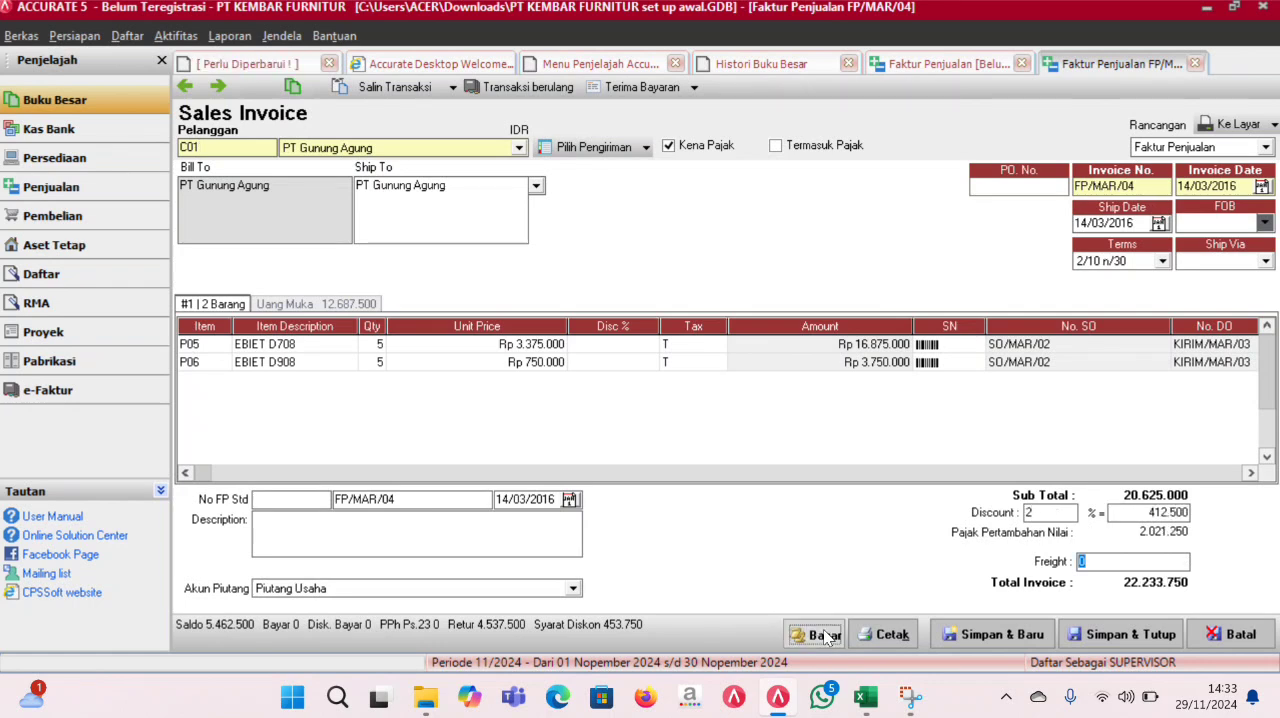
# - Start a customer receipt for invoice FP/MAR/04 with the payment date and cheque date set to 18/03/2016
pyautogui.click(822, 635)
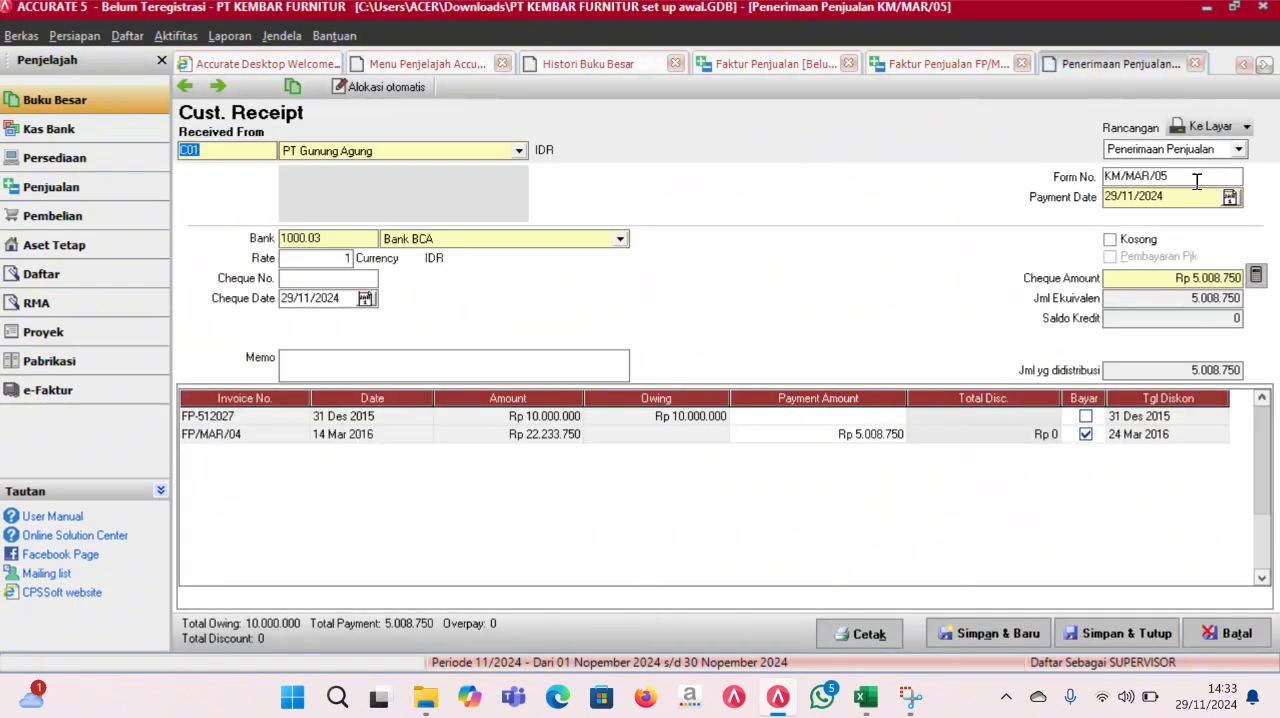
pyautogui.click(1190, 196)
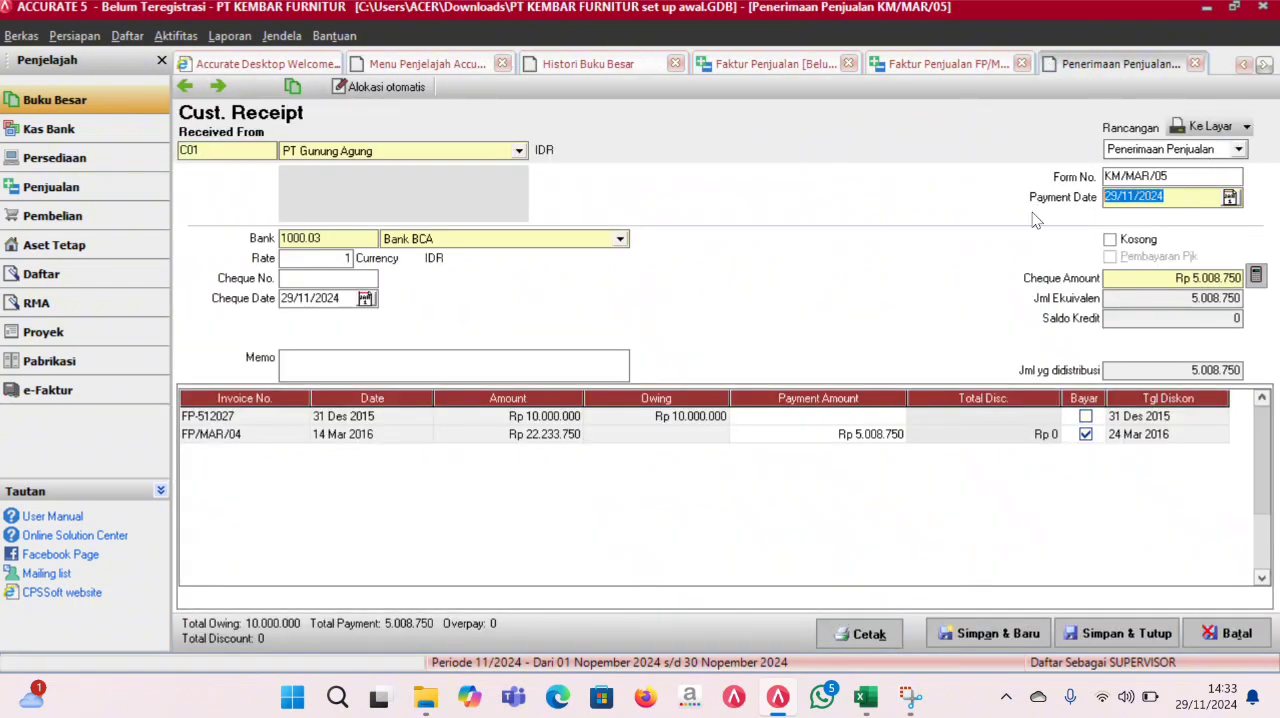
pyautogui.write('18/')
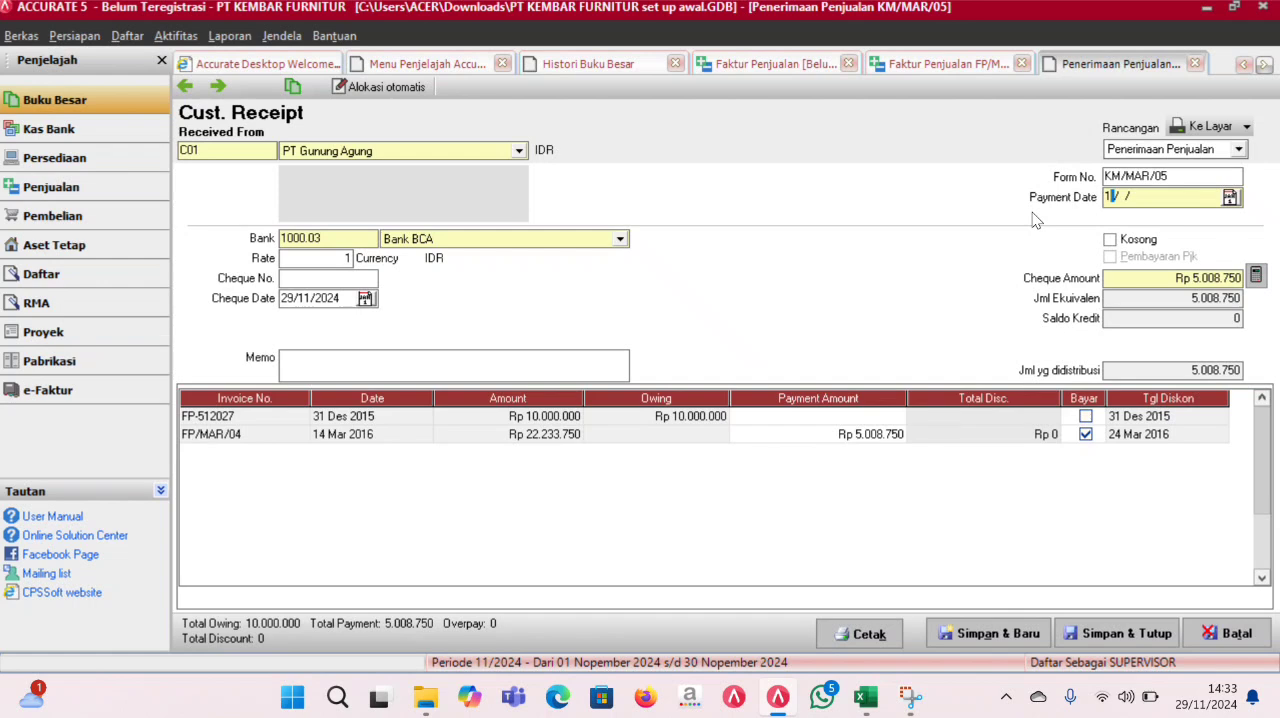
pyautogui.write('03/2016')
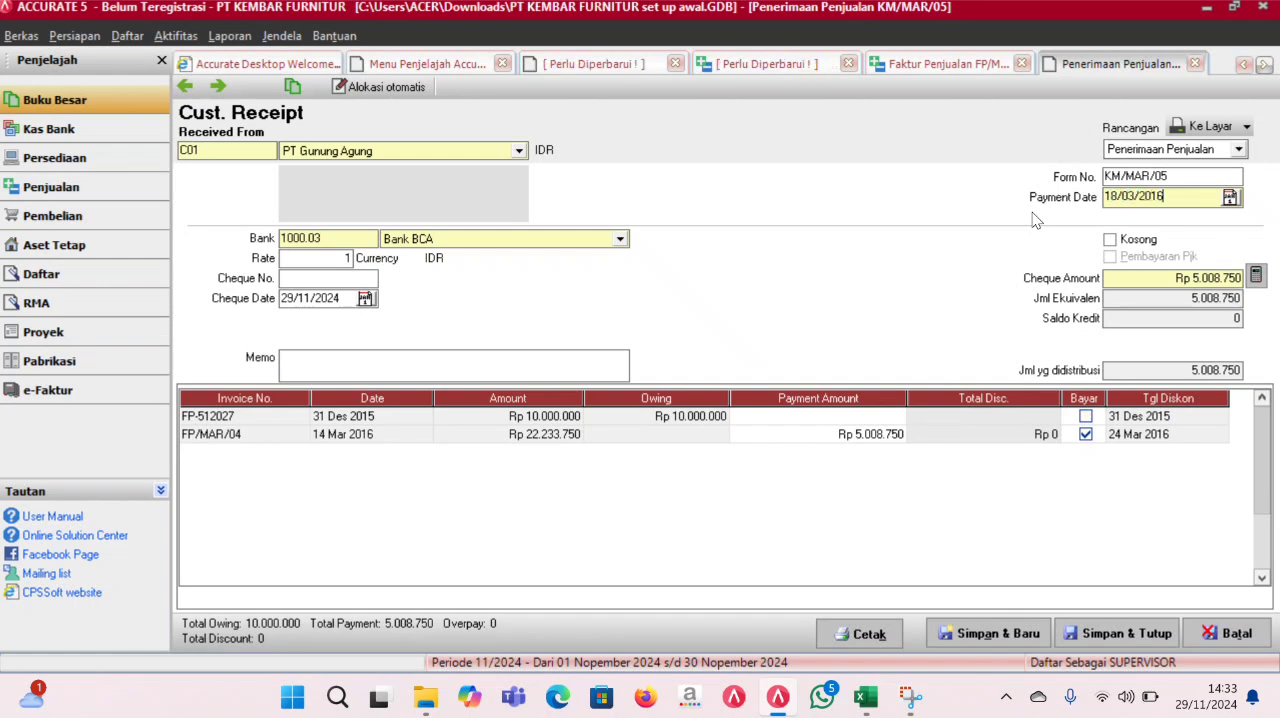
pyautogui.moveTo(1172, 196); pyautogui.dragTo(1076, 200)
pyautogui.hotkey('ctrl', 'c')
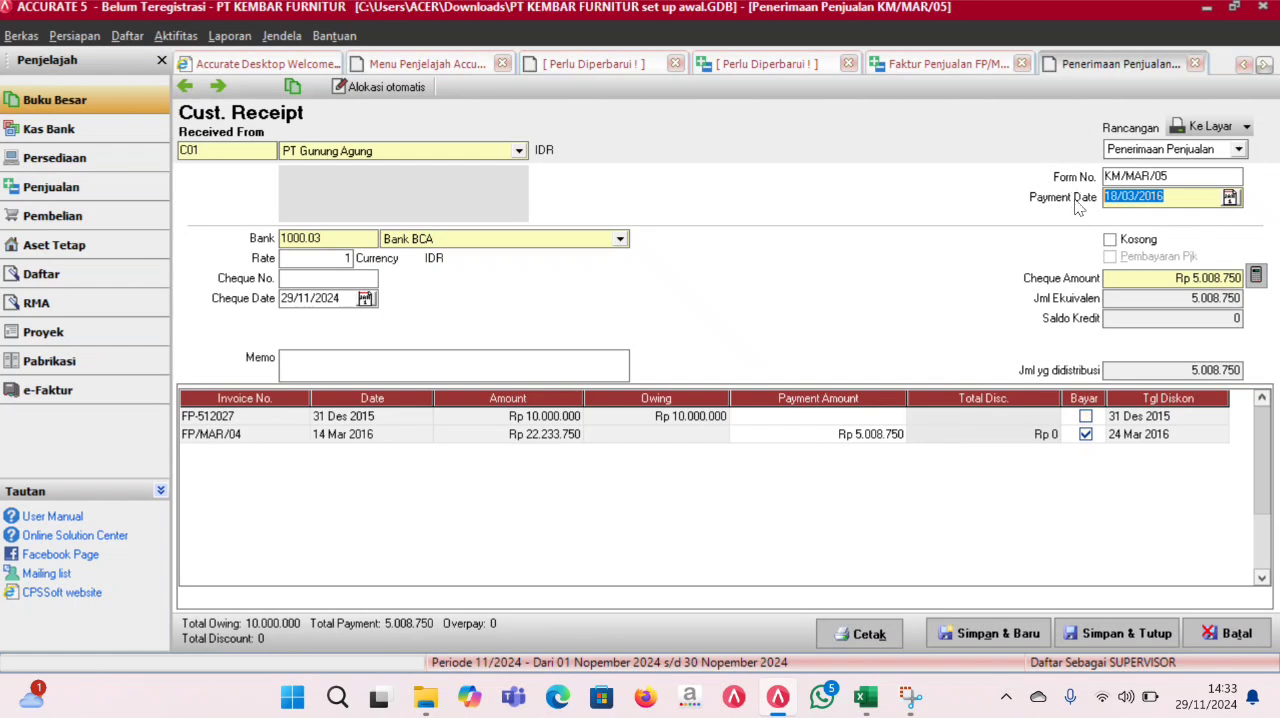
pyautogui.moveTo(344, 298); pyautogui.dragTo(216, 296)
pyautogui.press('BackSpace')
pyautogui.hotkey('ctrl', 'v')
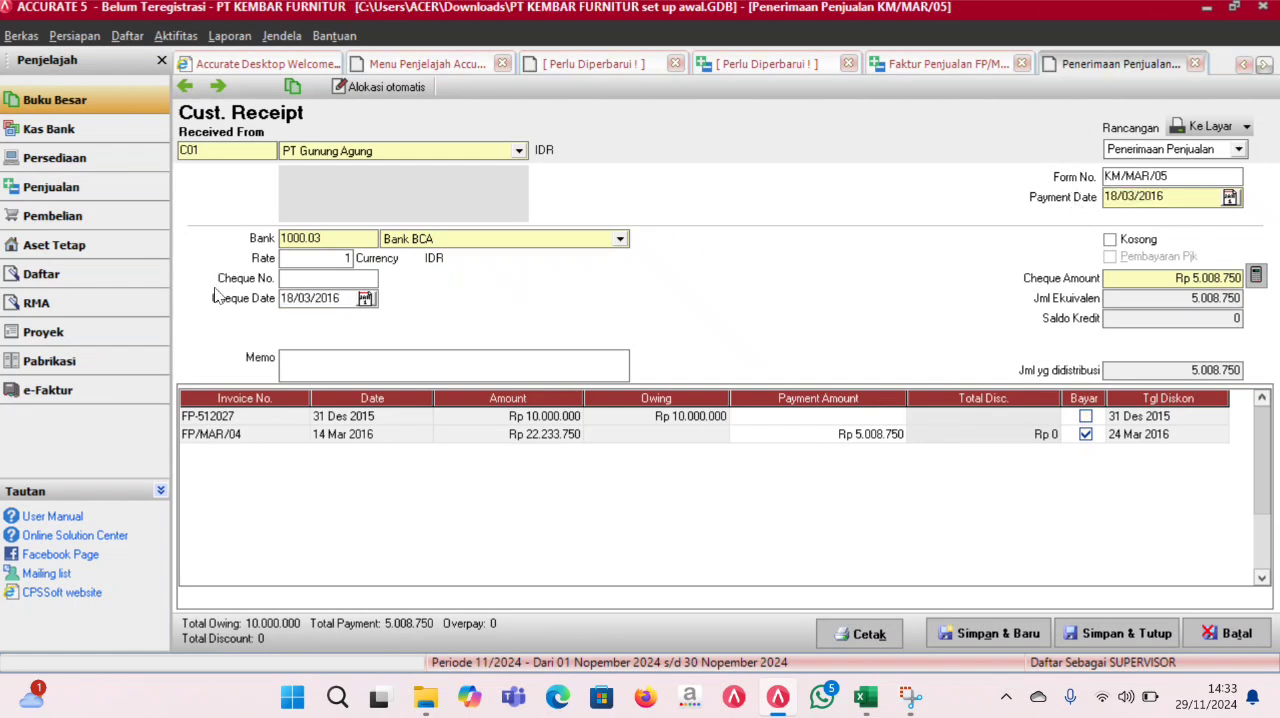
# - Choose Bank BCA as the receiving bank, then save and close the receipt and its sales invoice
pyautogui.click(621, 241)
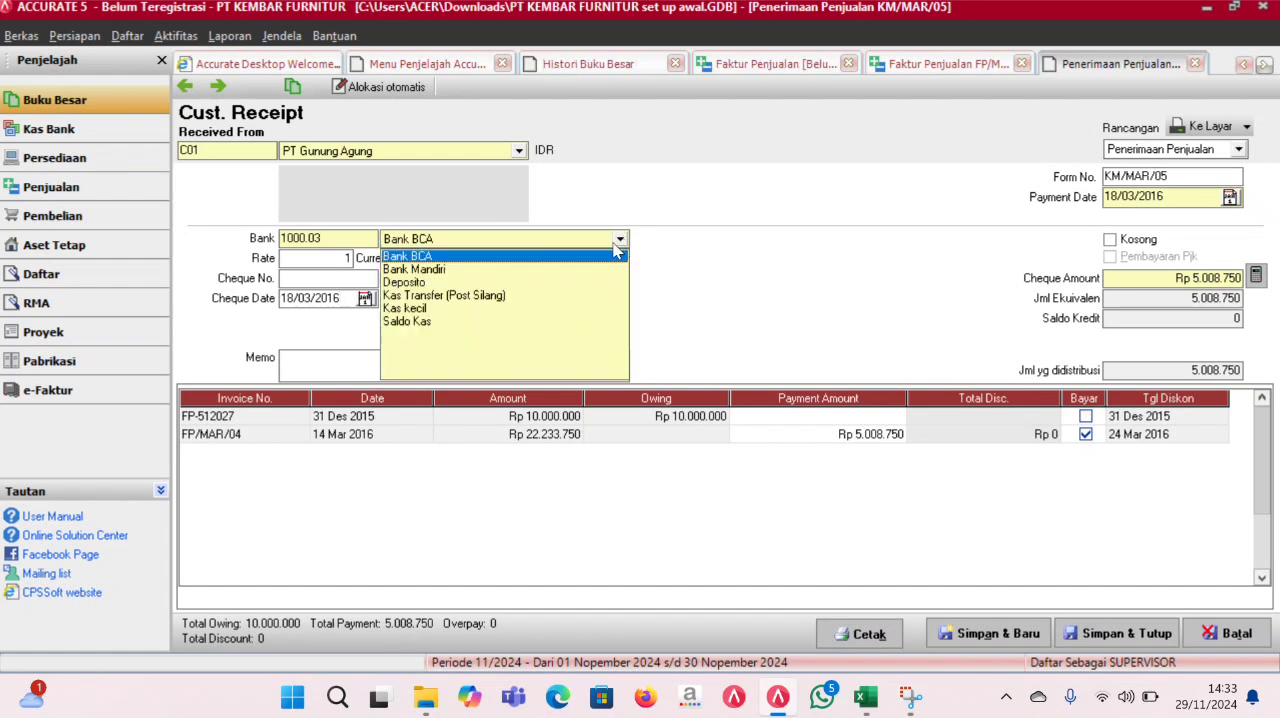
pyautogui.click(433, 259)
pyautogui.click(1120, 636)
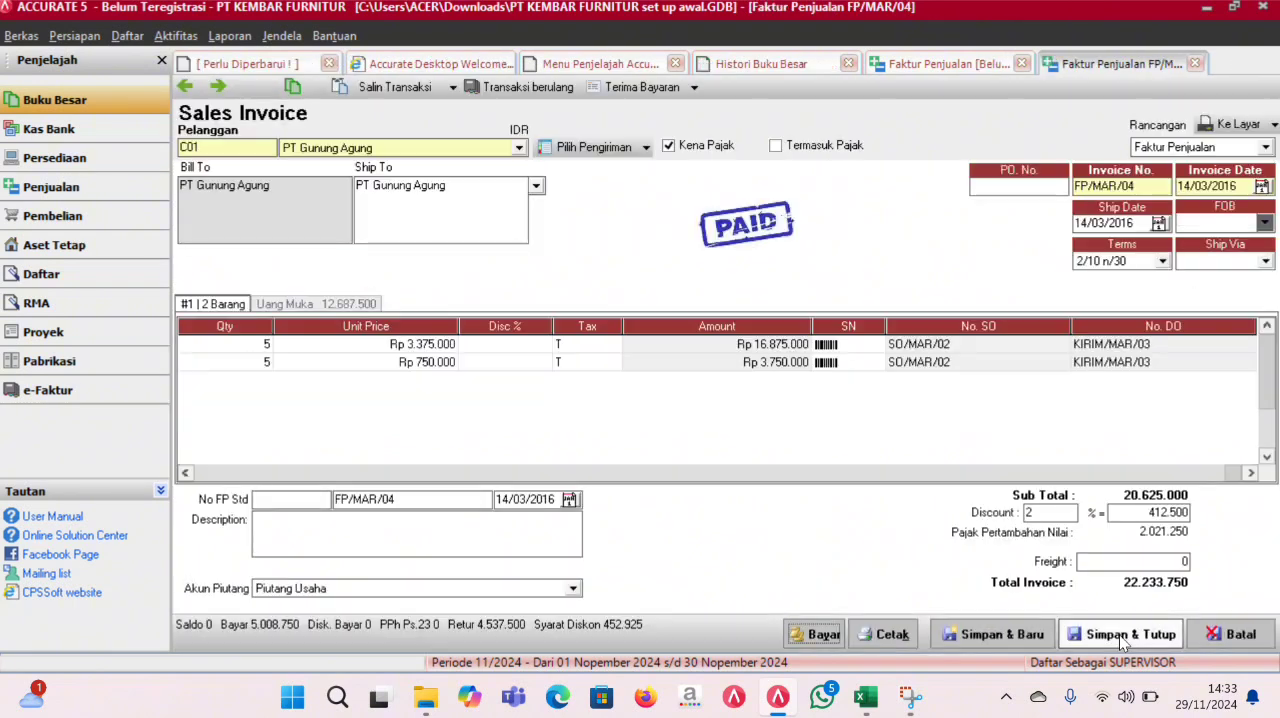
pyautogui.click(1120, 636)
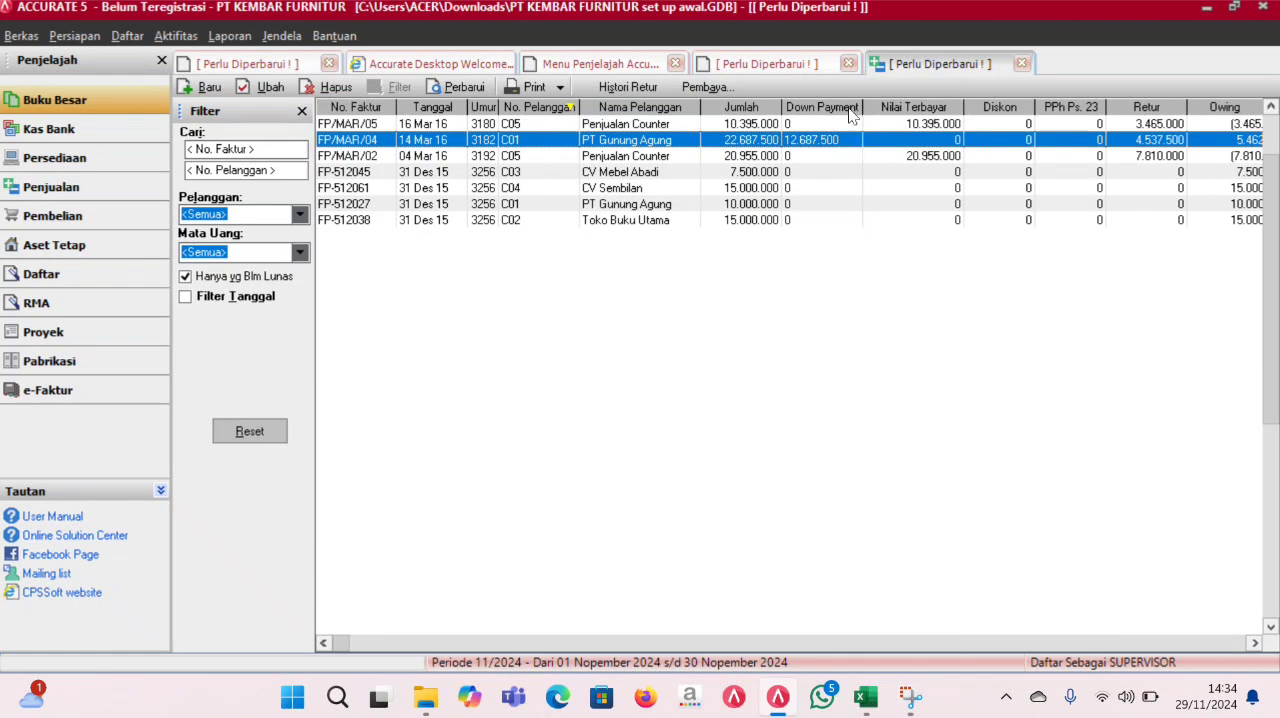
# - Refresh the general ledger history and check the 18 March 2016 entries of PT Gunung Agung's receipt
pyautogui.click(812, 63)
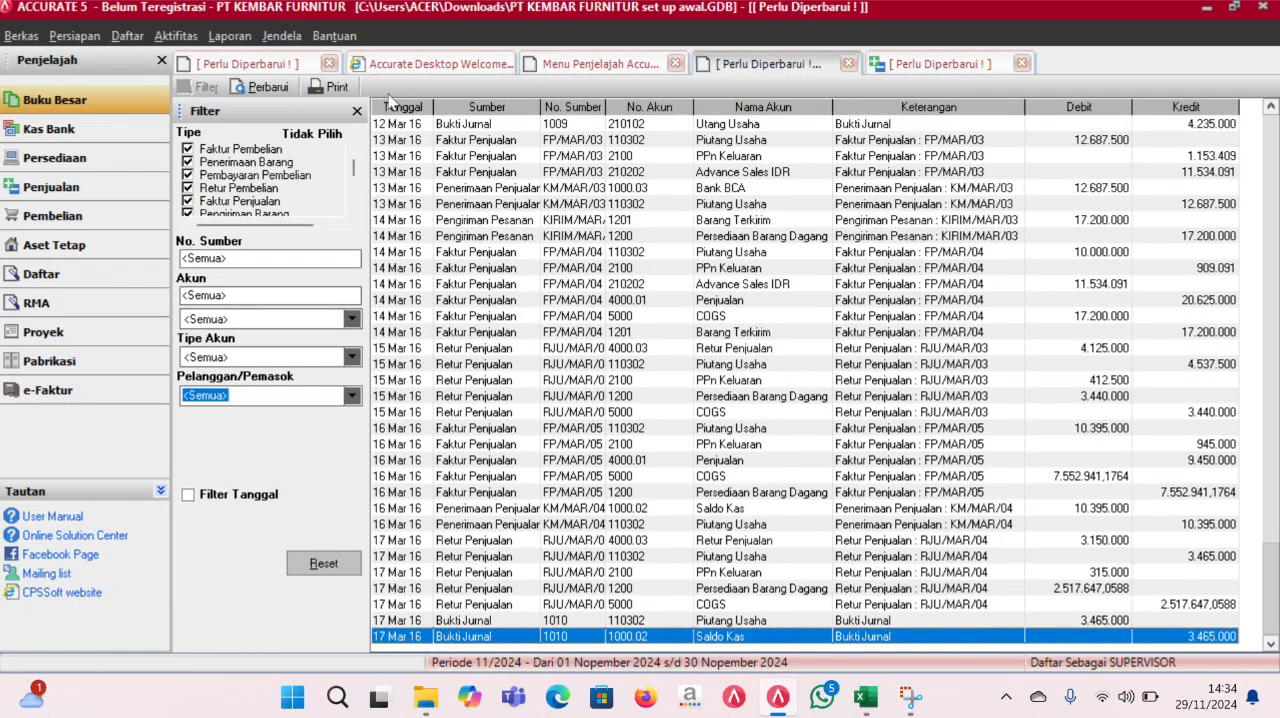
pyautogui.click(272, 92)
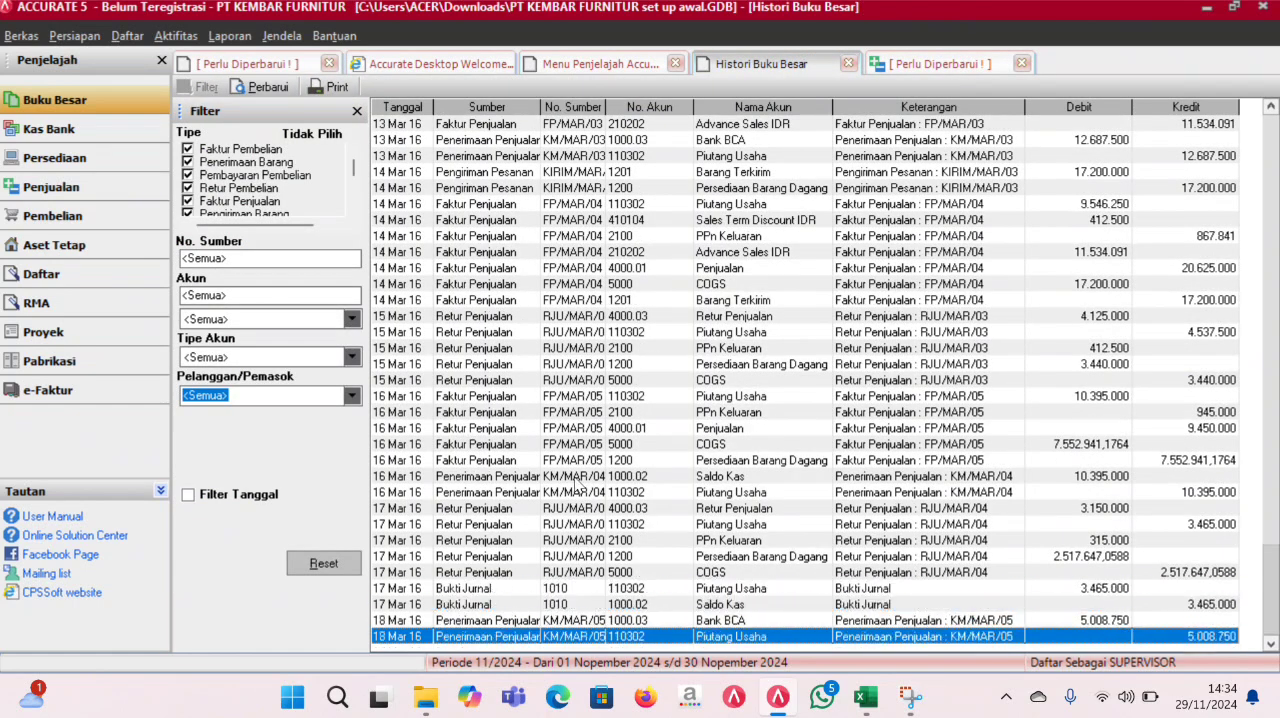
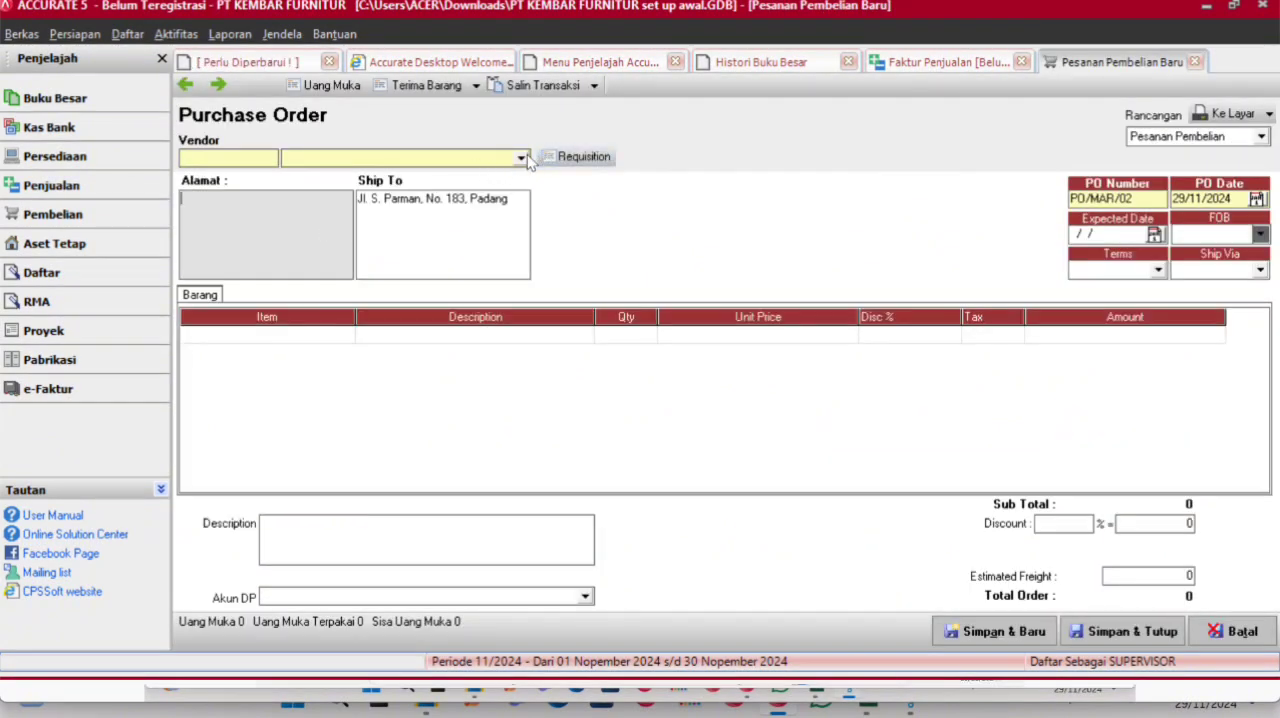
# - Choose PT Karya Bersama as the new purchase order's vendor and set the PO date to 19/03/2016
pyautogui.click(521, 157)
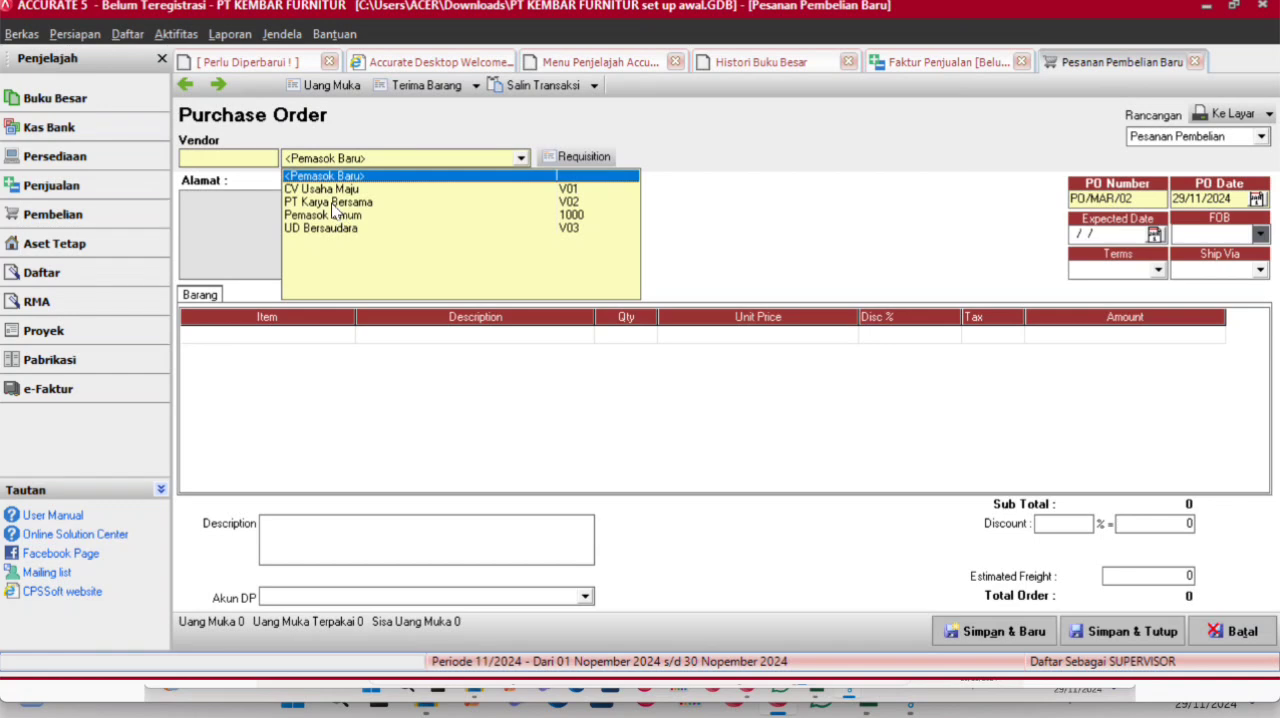
pyautogui.click(332, 202)
pyautogui.moveTo(1241, 195); pyautogui.dragTo(1127, 196)
pyautogui.write('19/')
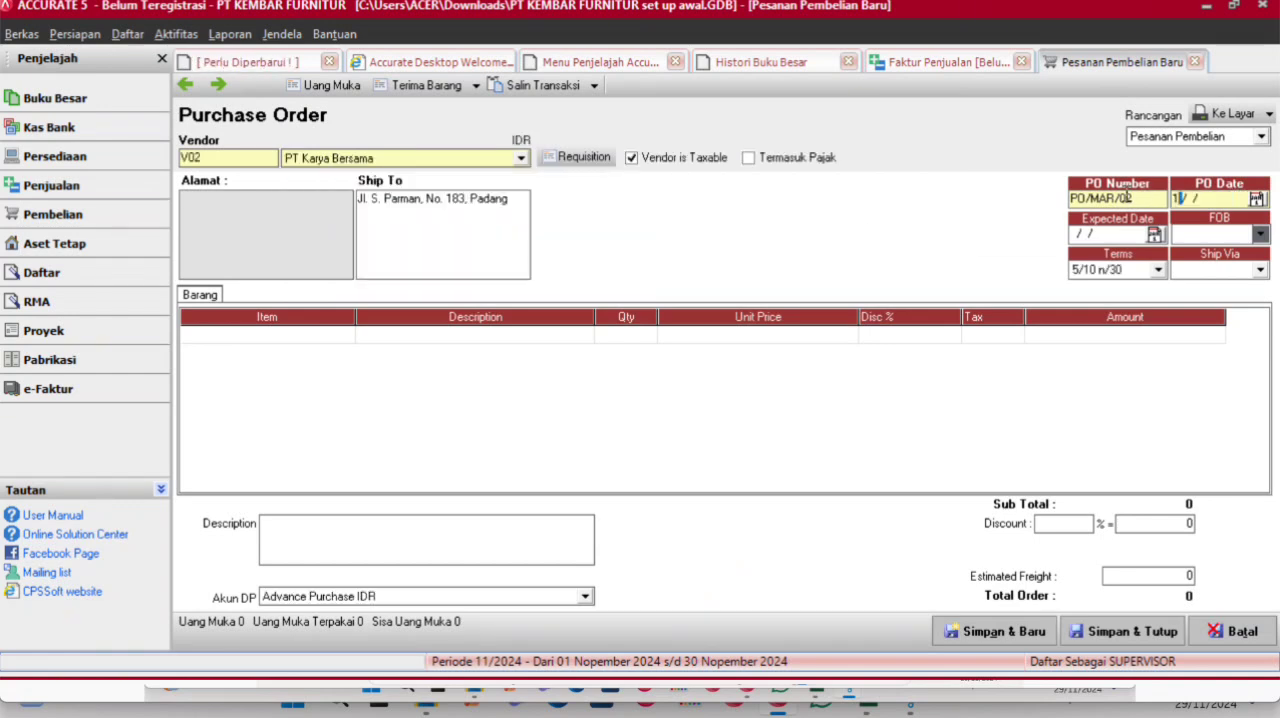
pyautogui.write('32/0')
pyautogui.press('BackSpace')
pyautogui.press('BackSpace')
pyautogui.write('03/2016')
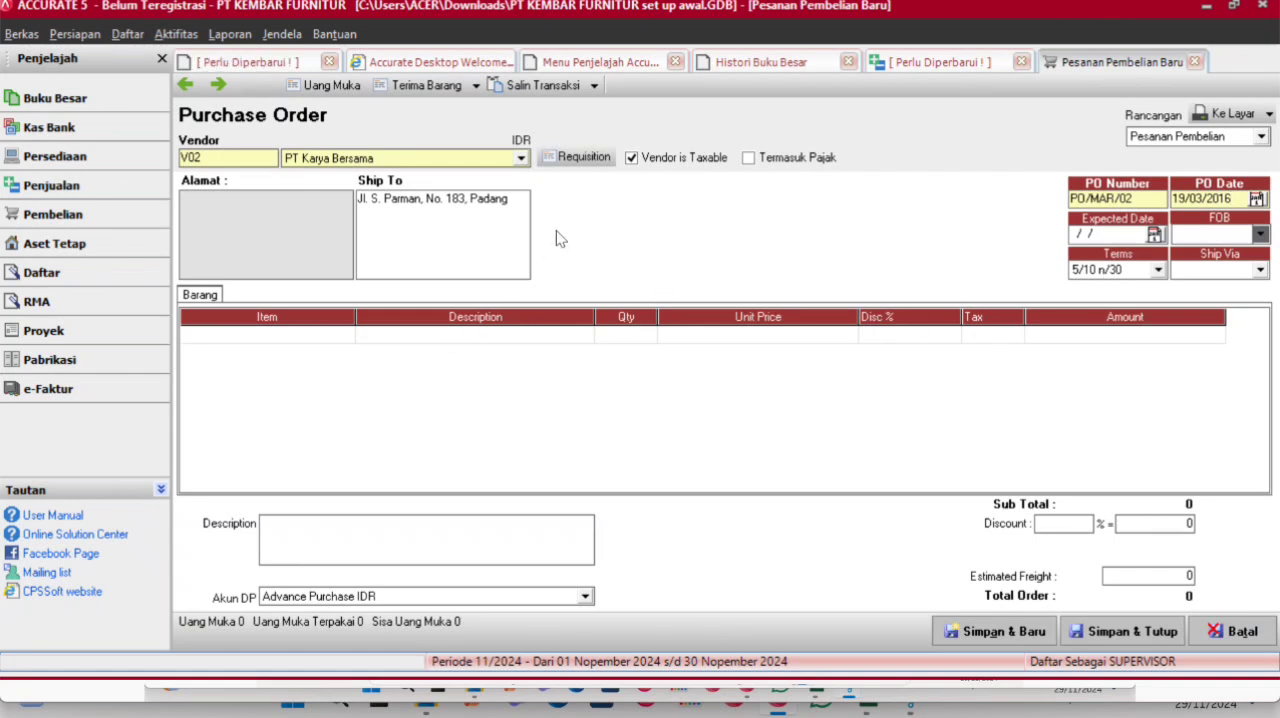
# - Add item P05 EBIET D708 to the order with quantity 5, unit price Rp 2.850.000 and tax code T
pyautogui.click(345, 338)
pyautogui.click(345, 336)
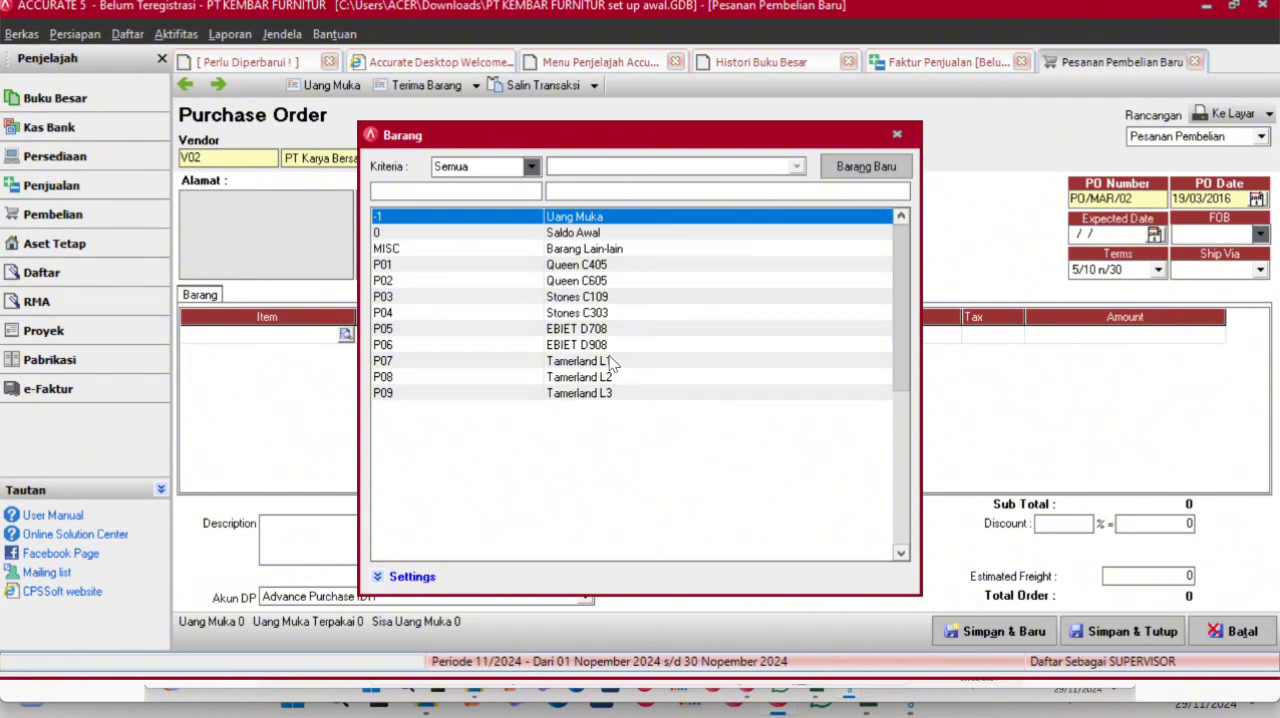
pyautogui.doubleClick(588, 330)
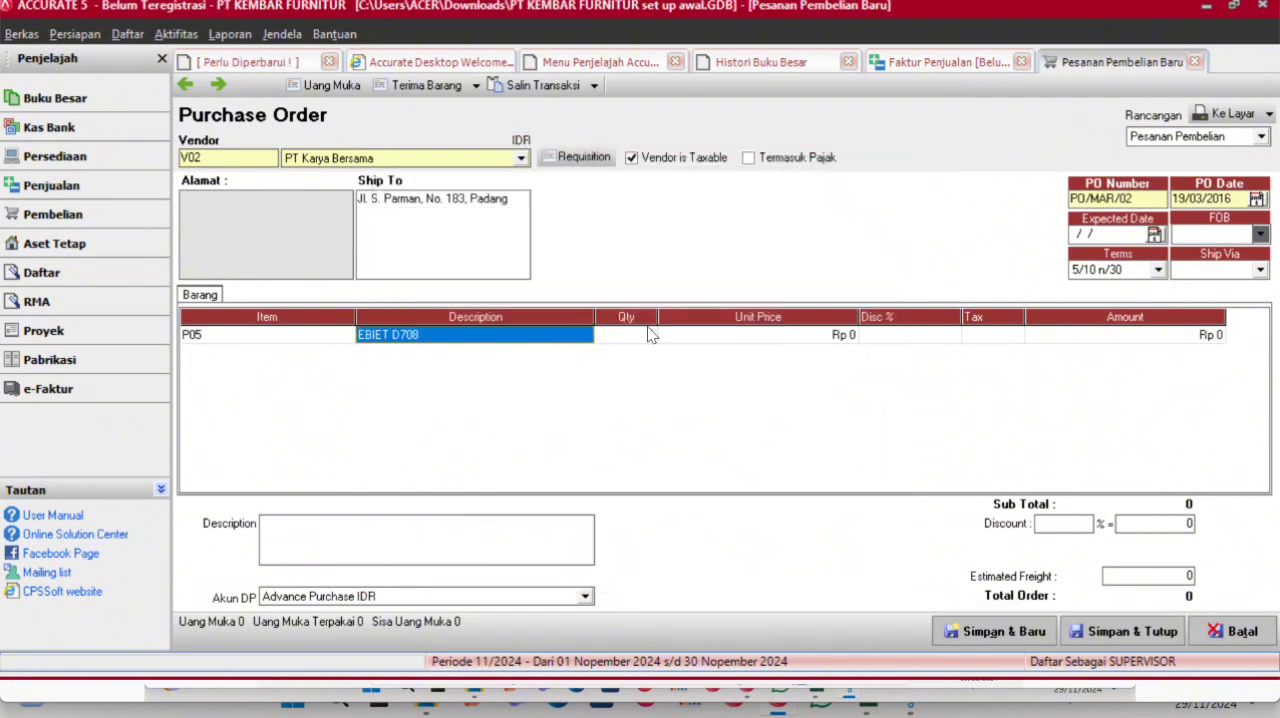
pyautogui.click(649, 334)
pyautogui.write('5')
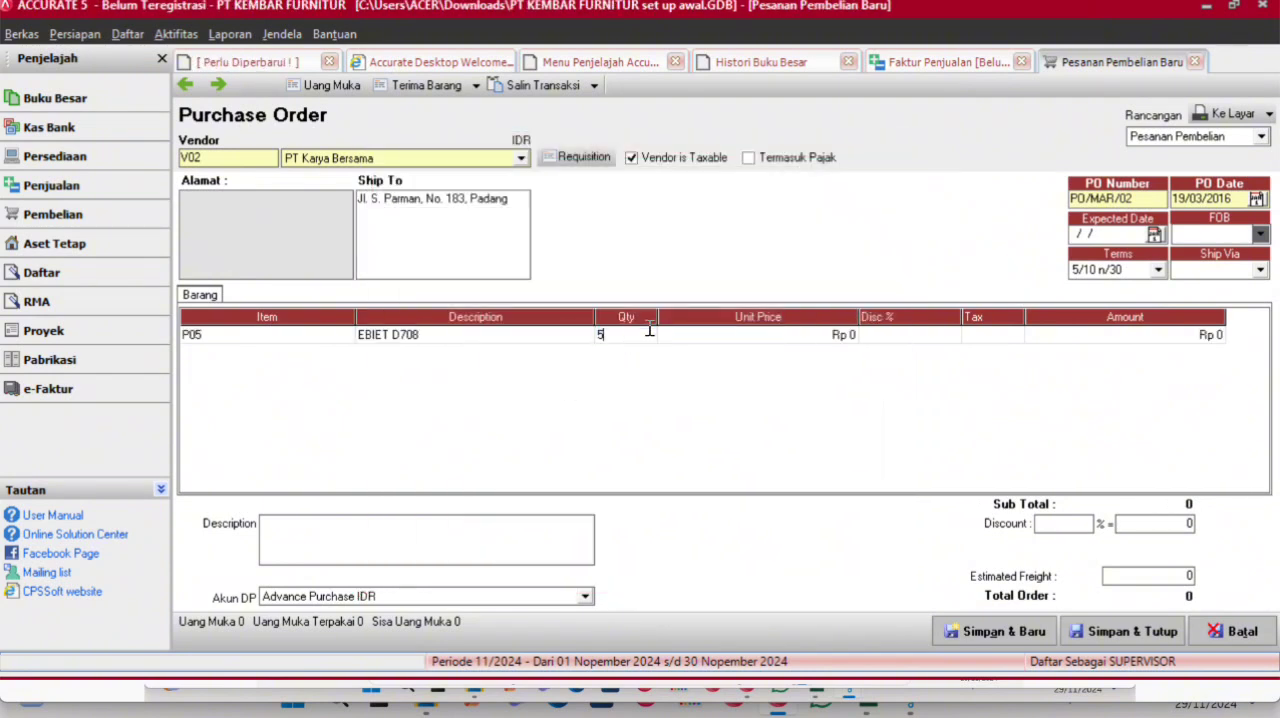
pyautogui.press('Tab')
pyautogui.write('2.')
pyautogui.write('850.000')
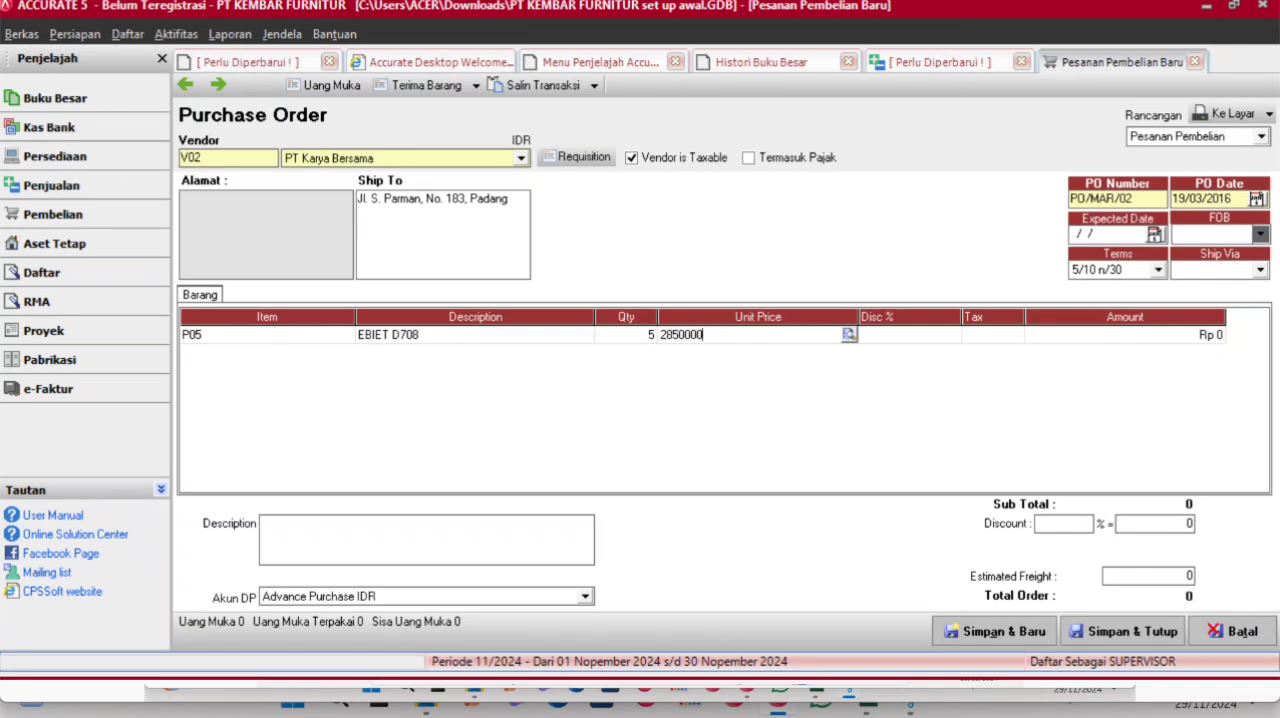
pyautogui.press('Tab')
pyautogui.press('Tab')
pyautogui.write('T')
pyautogui.press('Tab')
pyautogui.press('Tab')
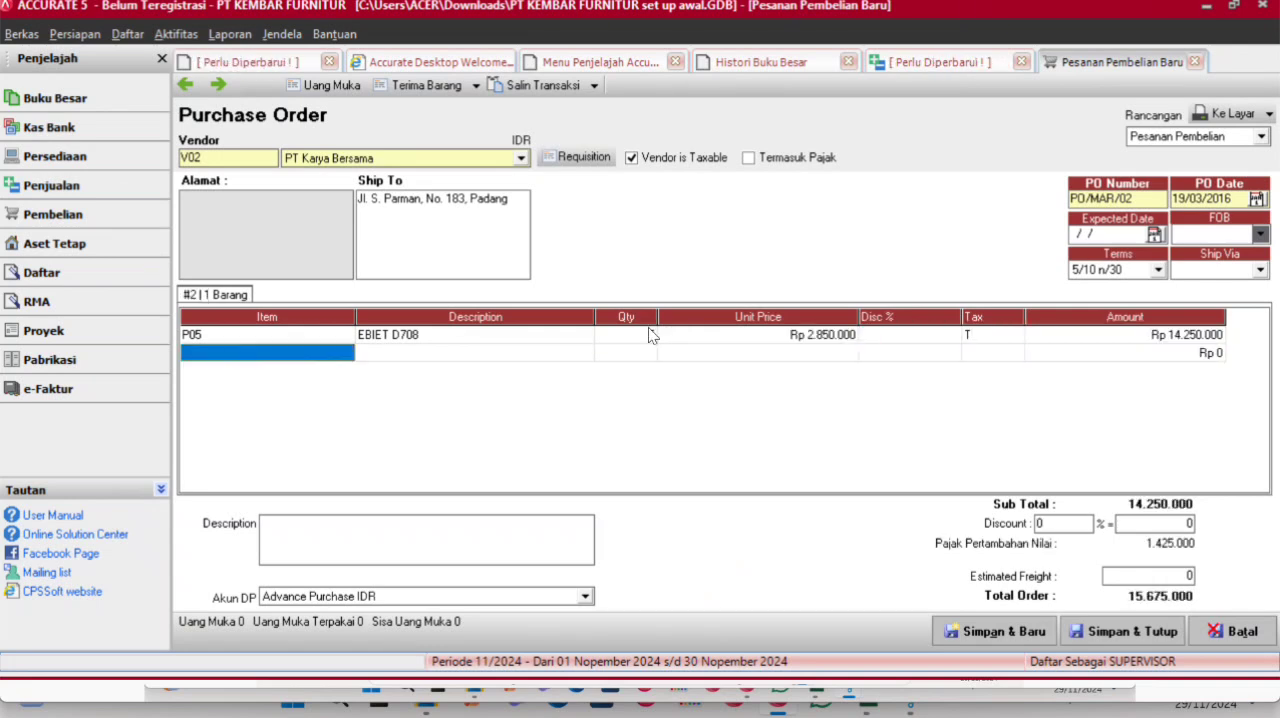
# - Add item P06 EBIET D908 to the order with quantity 5, unit price Rp 590.000 and tax code T
pyautogui.click(345, 352)
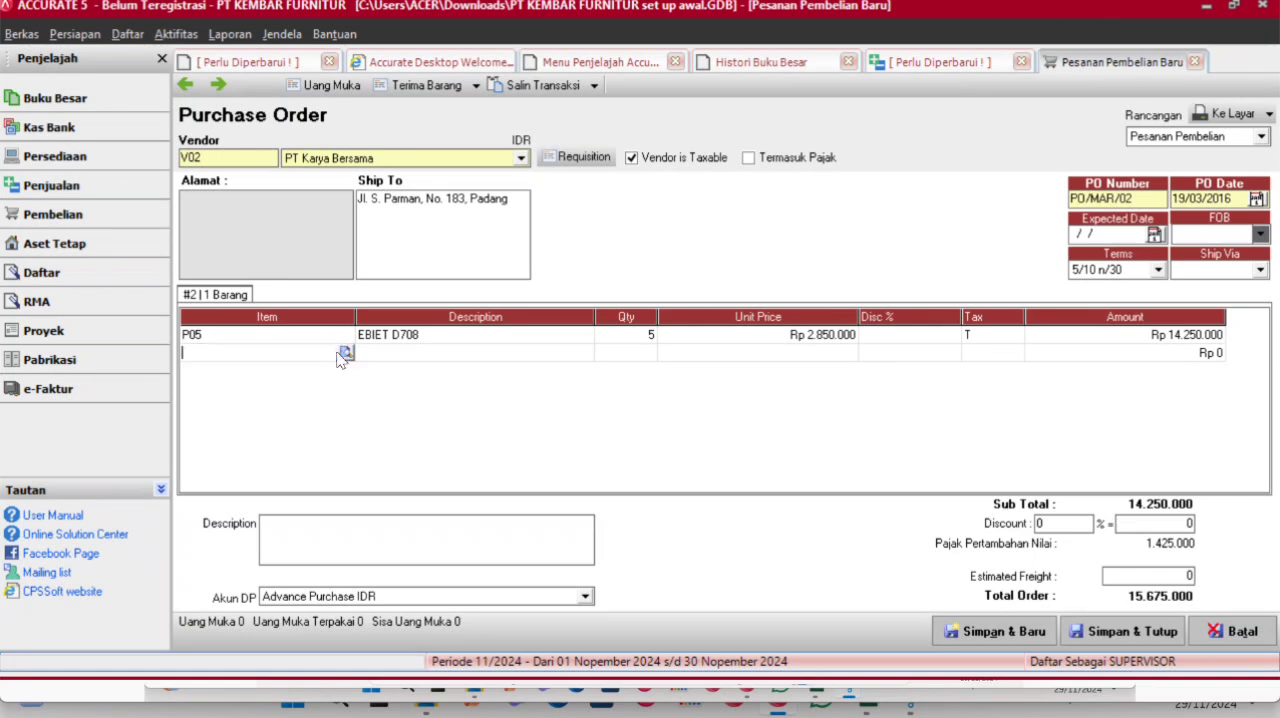
pyautogui.doubleClick(623, 345)
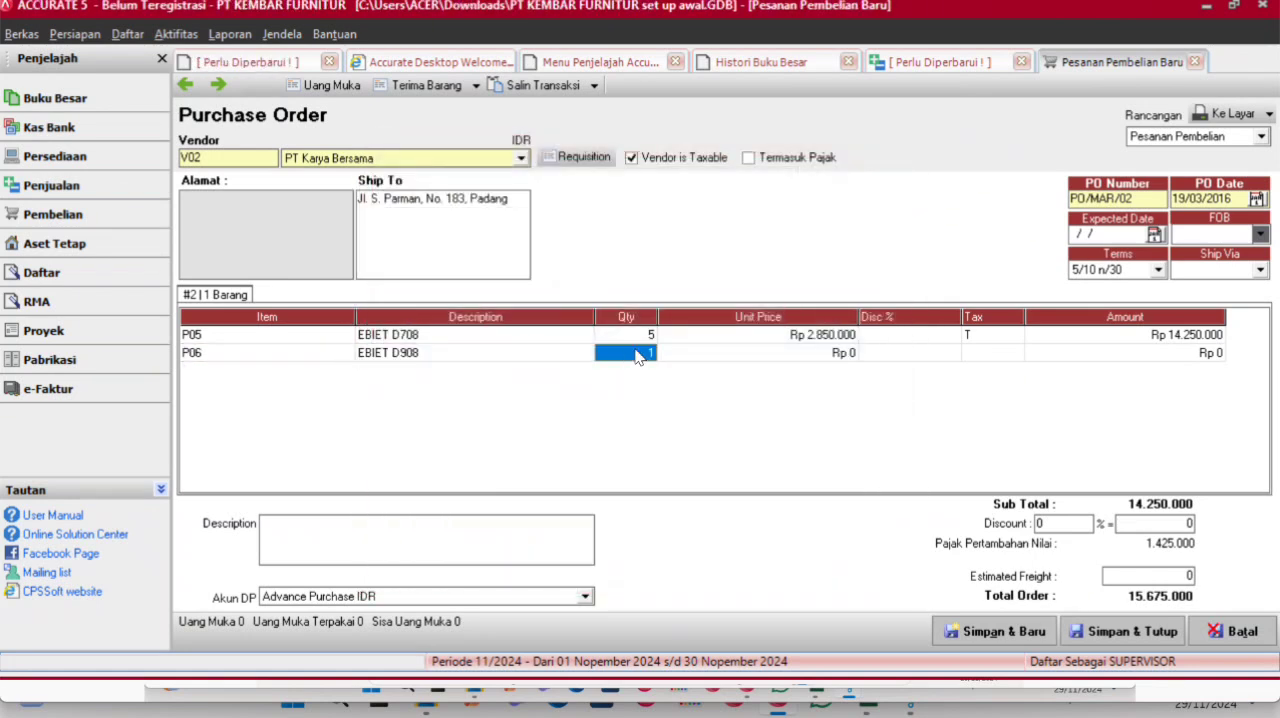
pyautogui.write('5')
pyautogui.press('Tab')
pyautogui.write('5')
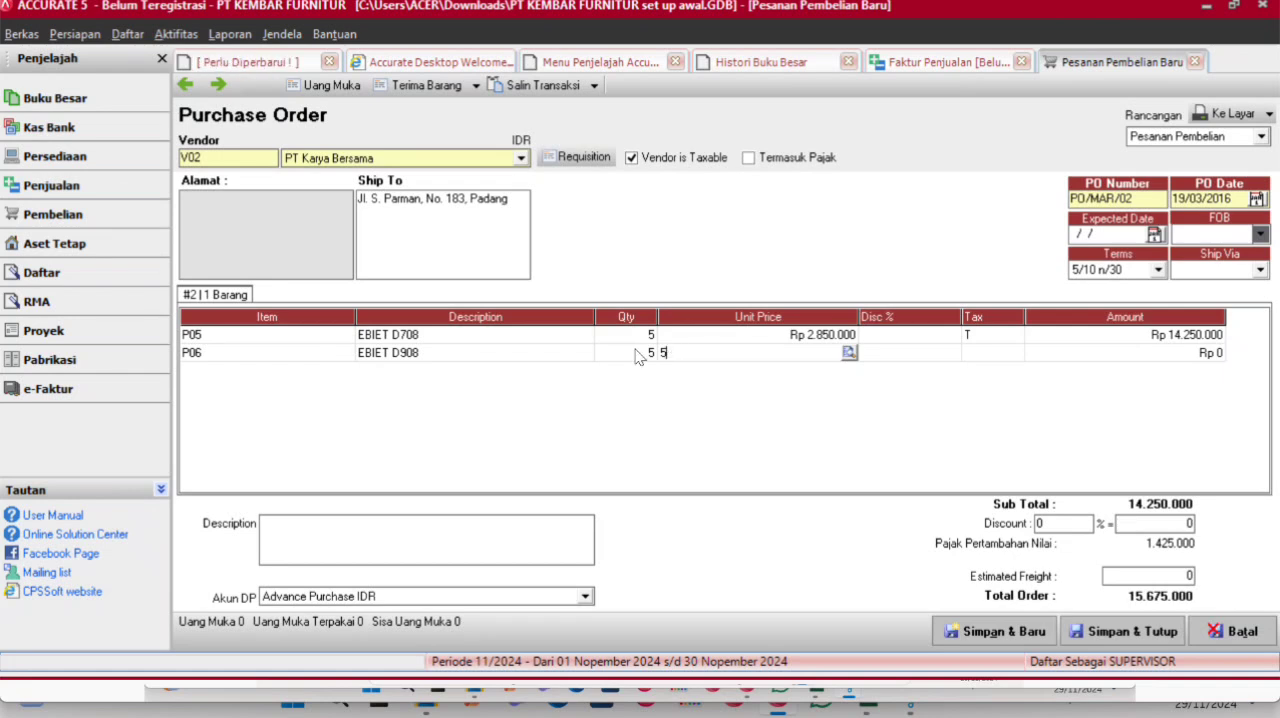
pyautogui.write('90.000')
pyautogui.press('Tab')
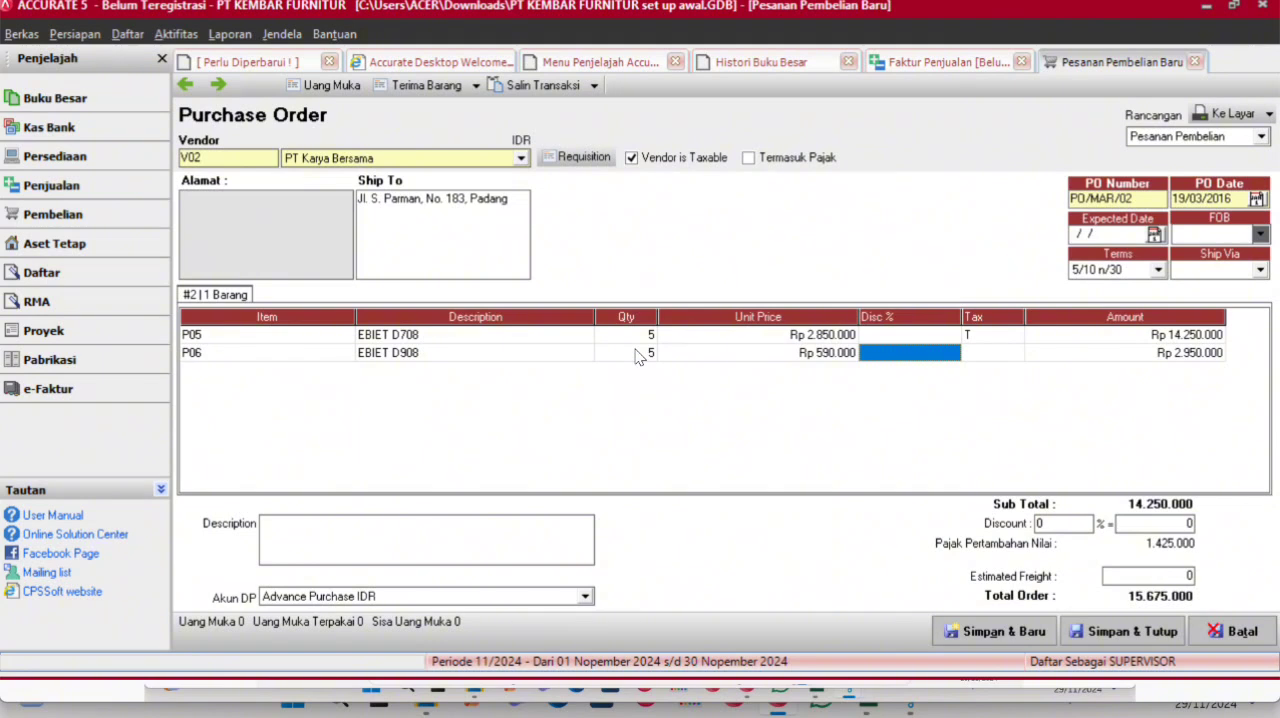
pyautogui.press('Tab')
pyautogui.write('T')
pyautogui.press('Tab')
pyautogui.press('Up')
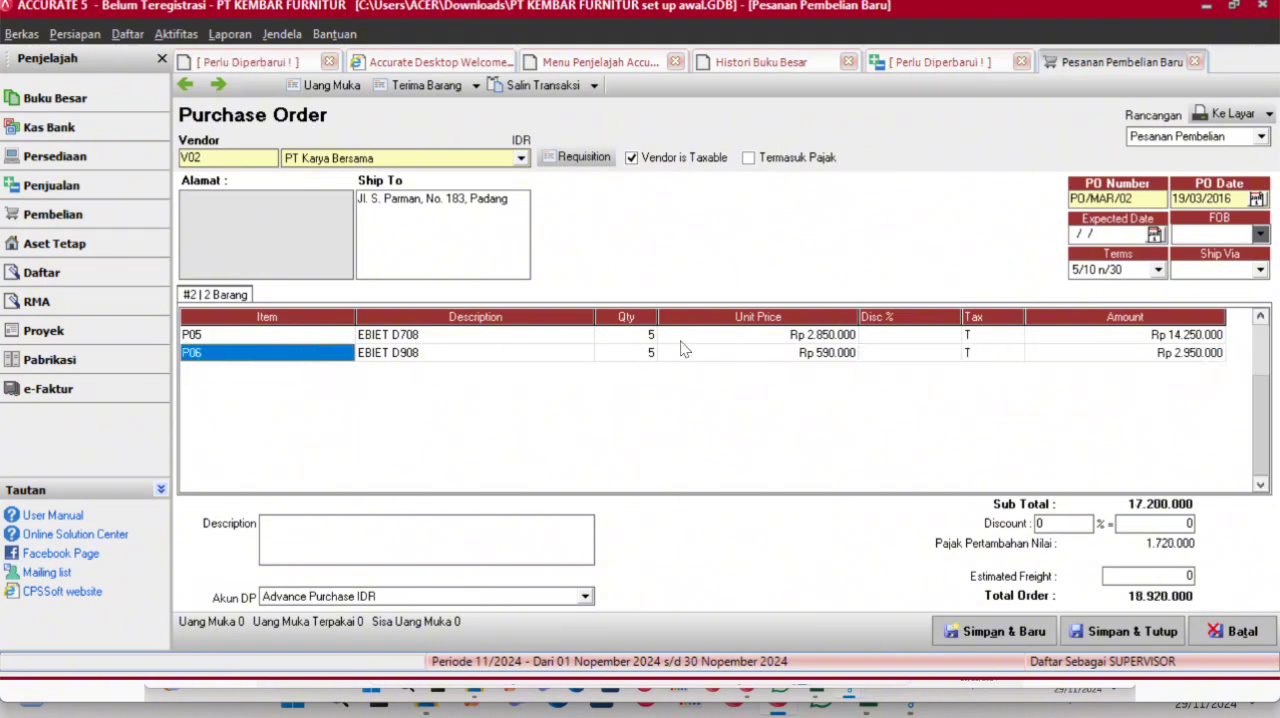
# - Start a down-payment (Uang Muka) invoice from the purchase order and set its invoice date to 19/03/2016
pyautogui.click(336, 85)
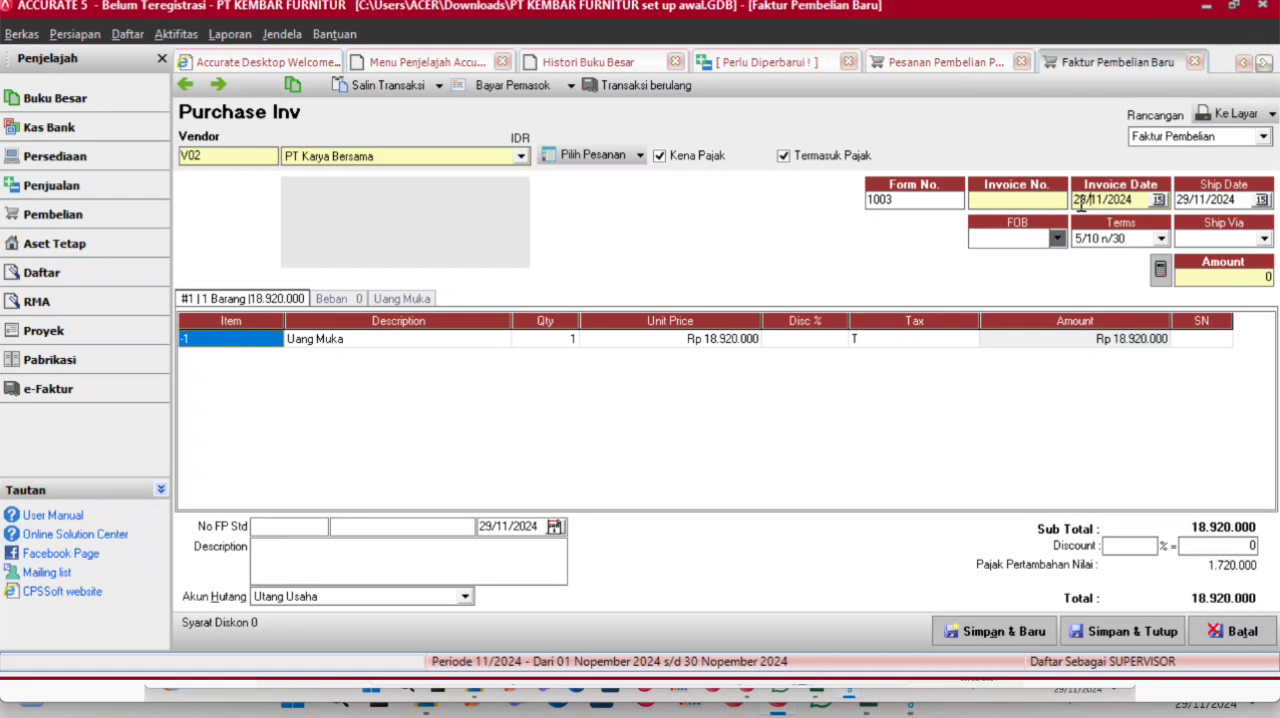
pyautogui.click(1081, 203)
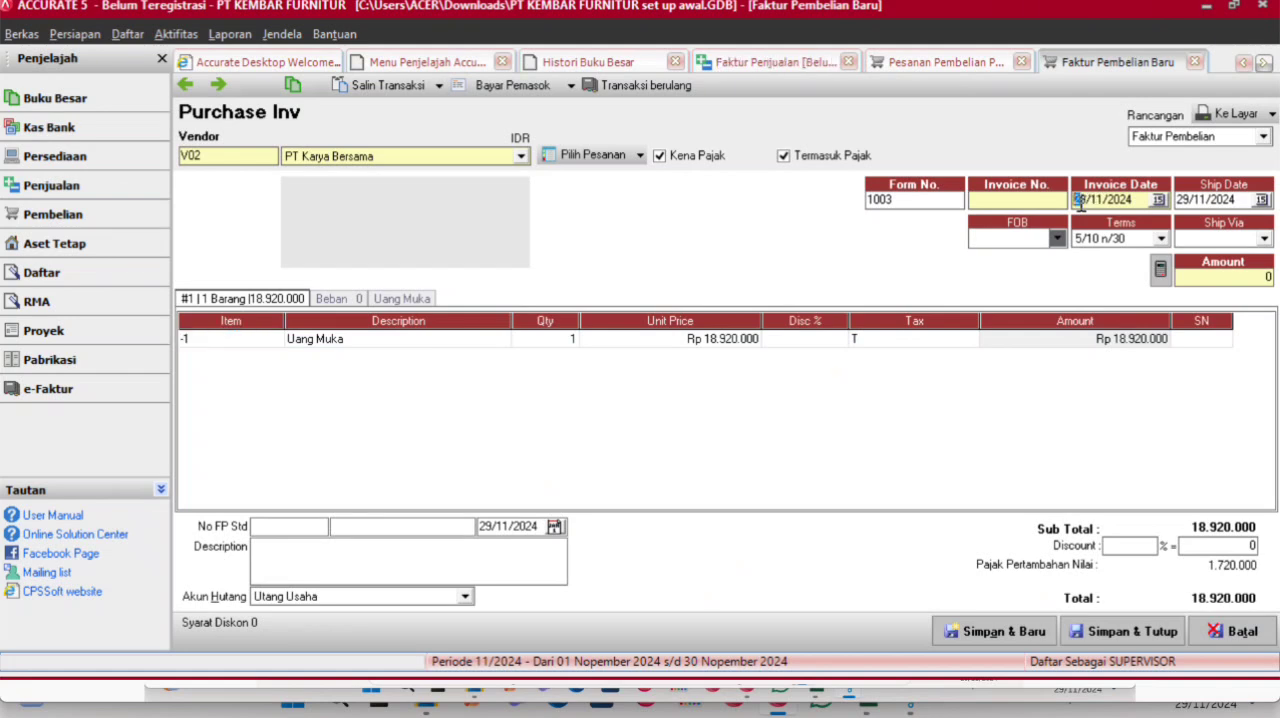
pyautogui.click(1100, 204)
pyautogui.doubleClick(1098, 204)
pyautogui.click(1100, 203)
pyautogui.press('BackSpace')
pyautogui.write('03')
pyautogui.click(1137, 199)
# - Set the down-payment invoice's ship date to 19/03/2016
pyautogui.click(1182, 199)
pyautogui.doubleClick(1182, 199)
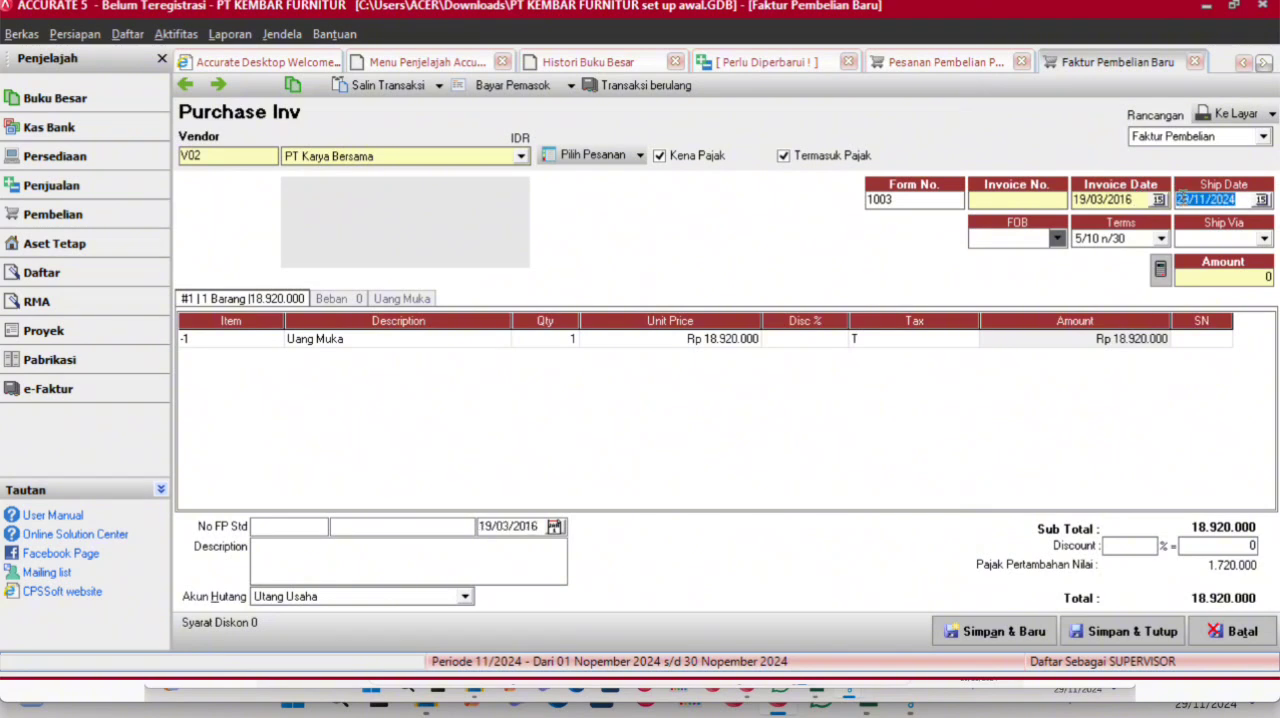
pyautogui.press('BackSpace')
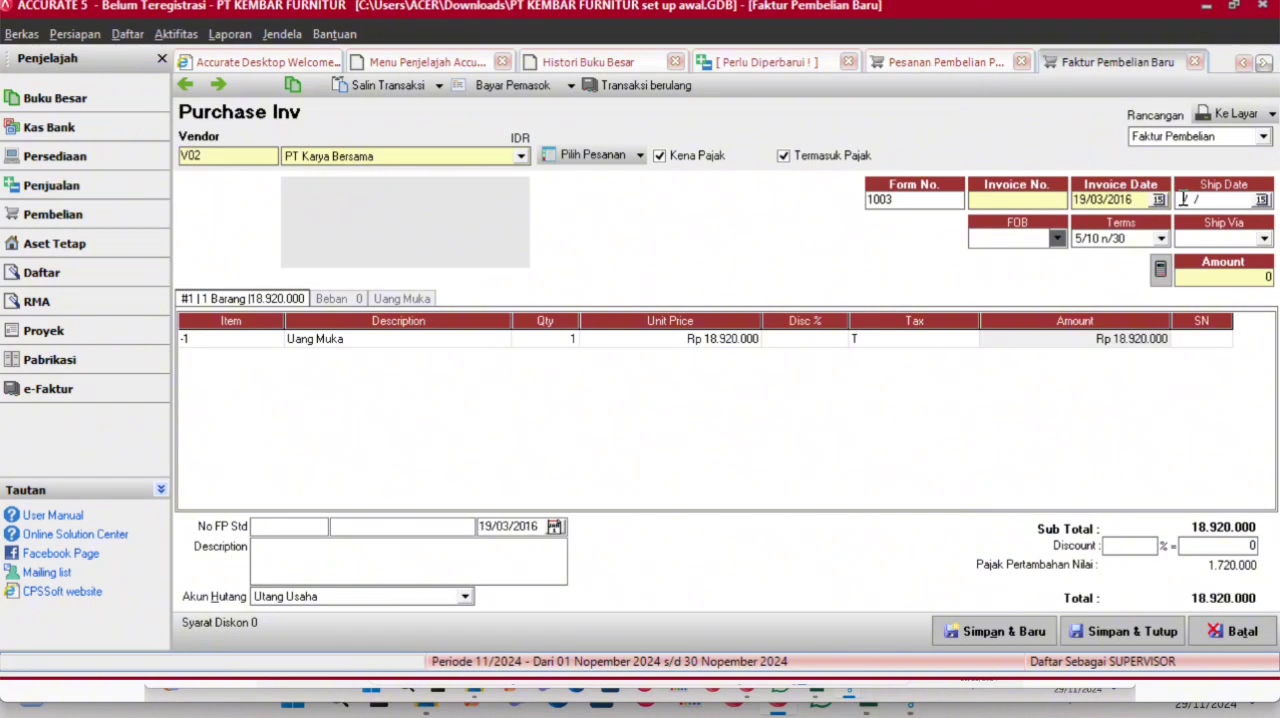
pyautogui.write('19/03/2016')
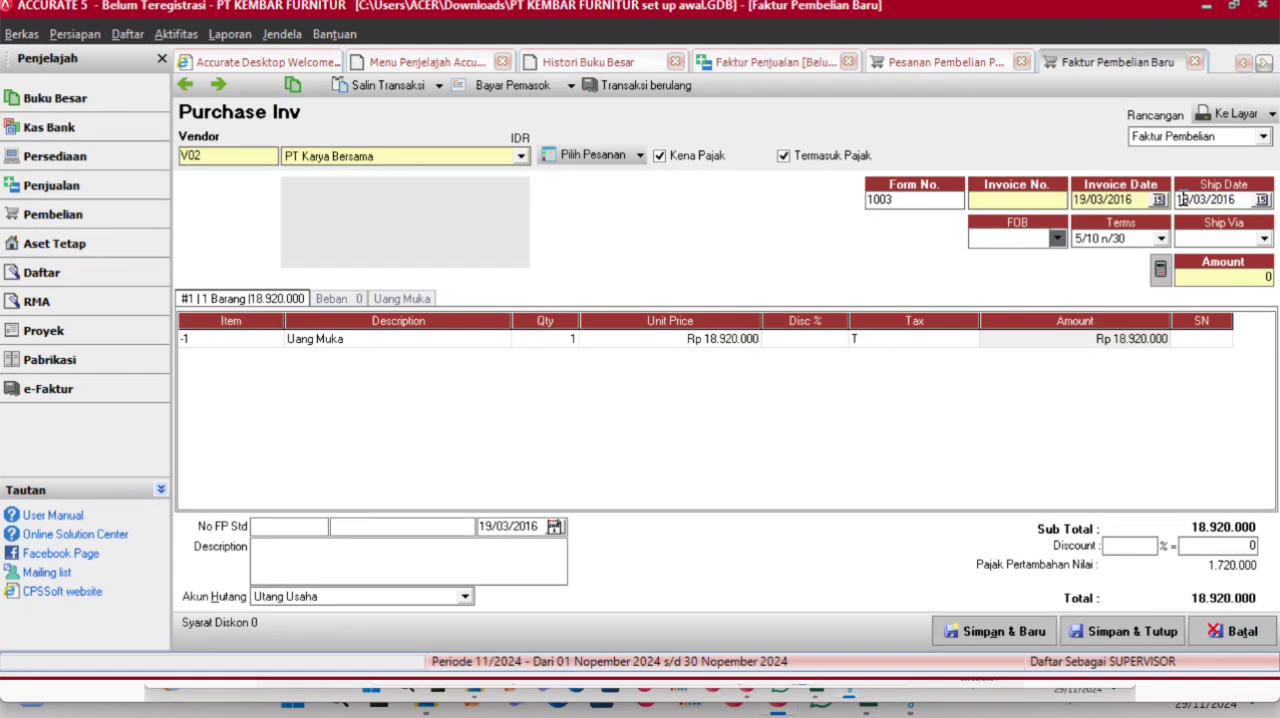
# - Set the Uang Muka line's unit price to Rp 6.000.000 and enter 002 as the invoice number
pyautogui.click(692, 344)
pyautogui.write('6000')
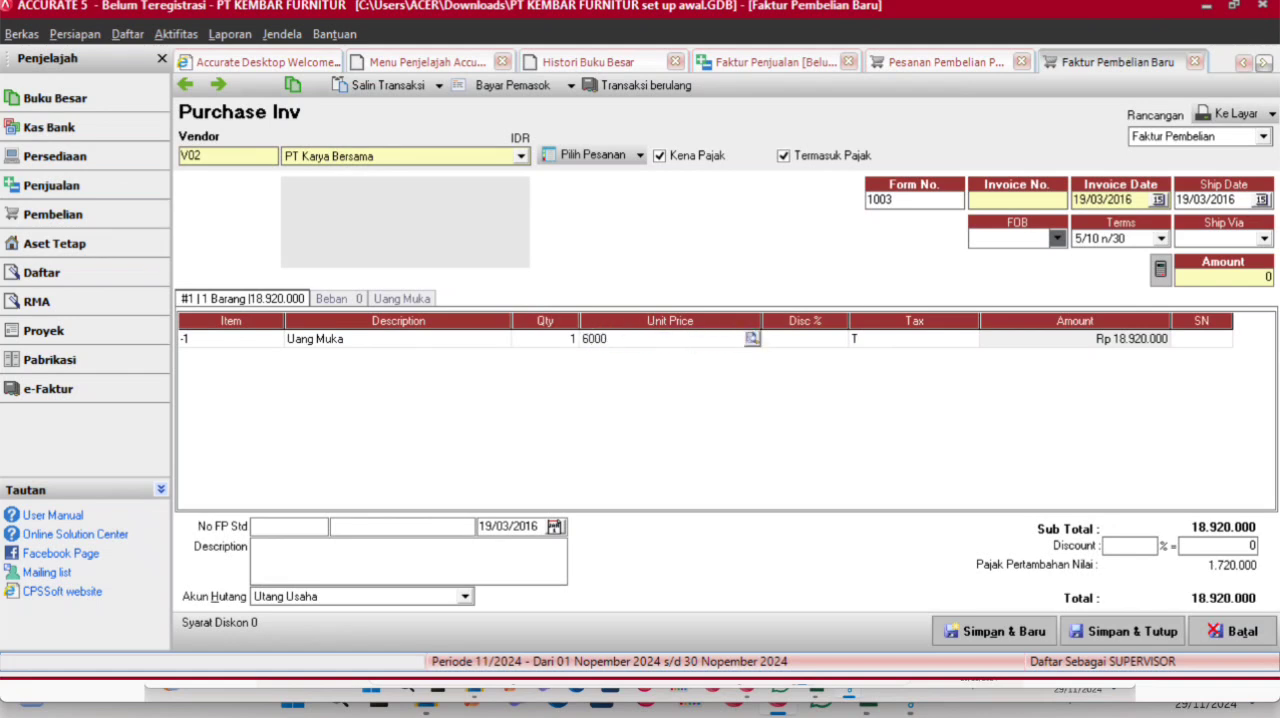
pyautogui.press('Tab')
pyautogui.press('Tab')
pyautogui.press('Tab')
pyautogui.press('Tab')
pyautogui.press('Tab')
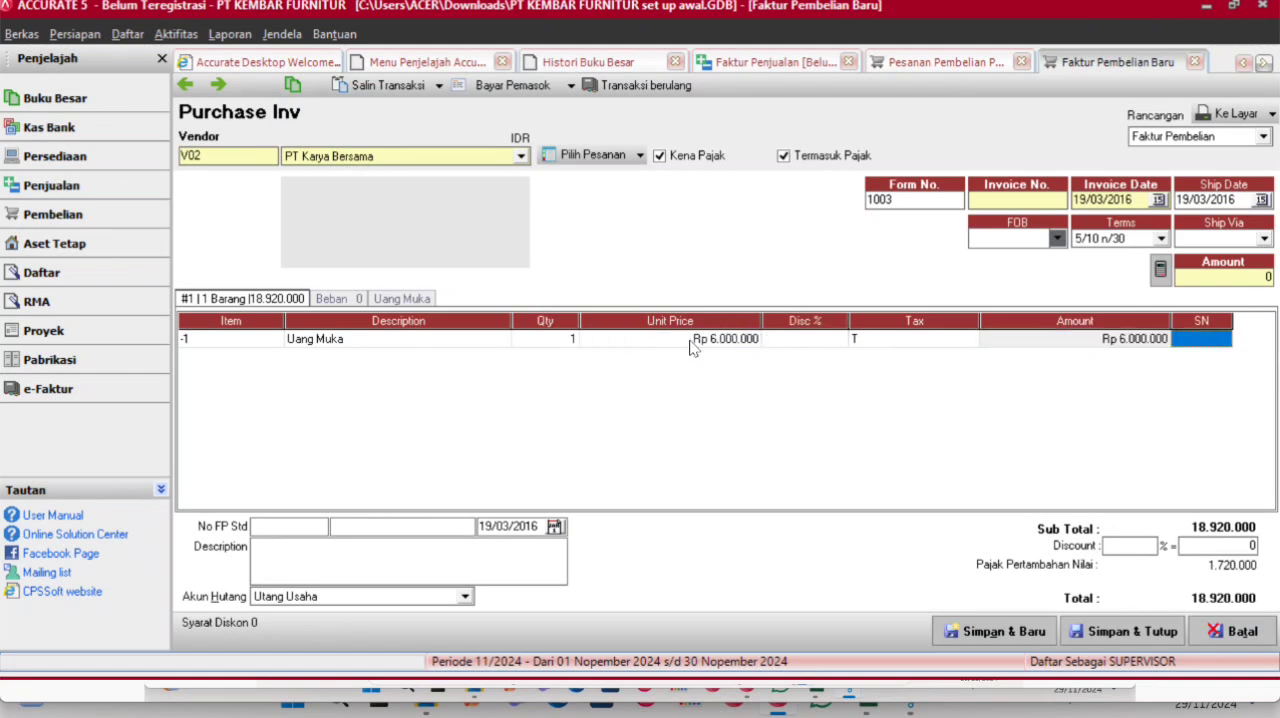
pyautogui.press('Up')
pyautogui.click(489, 87)
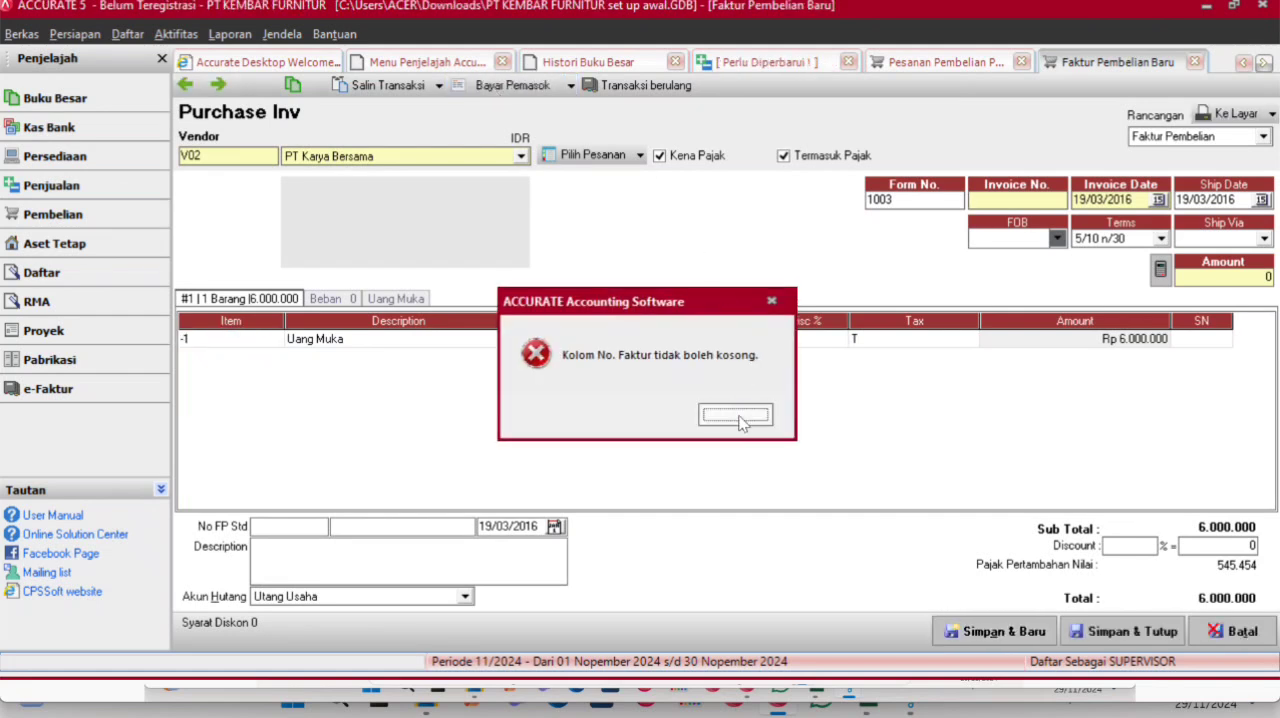
pyautogui.click(738, 416)
pyautogui.write('002')
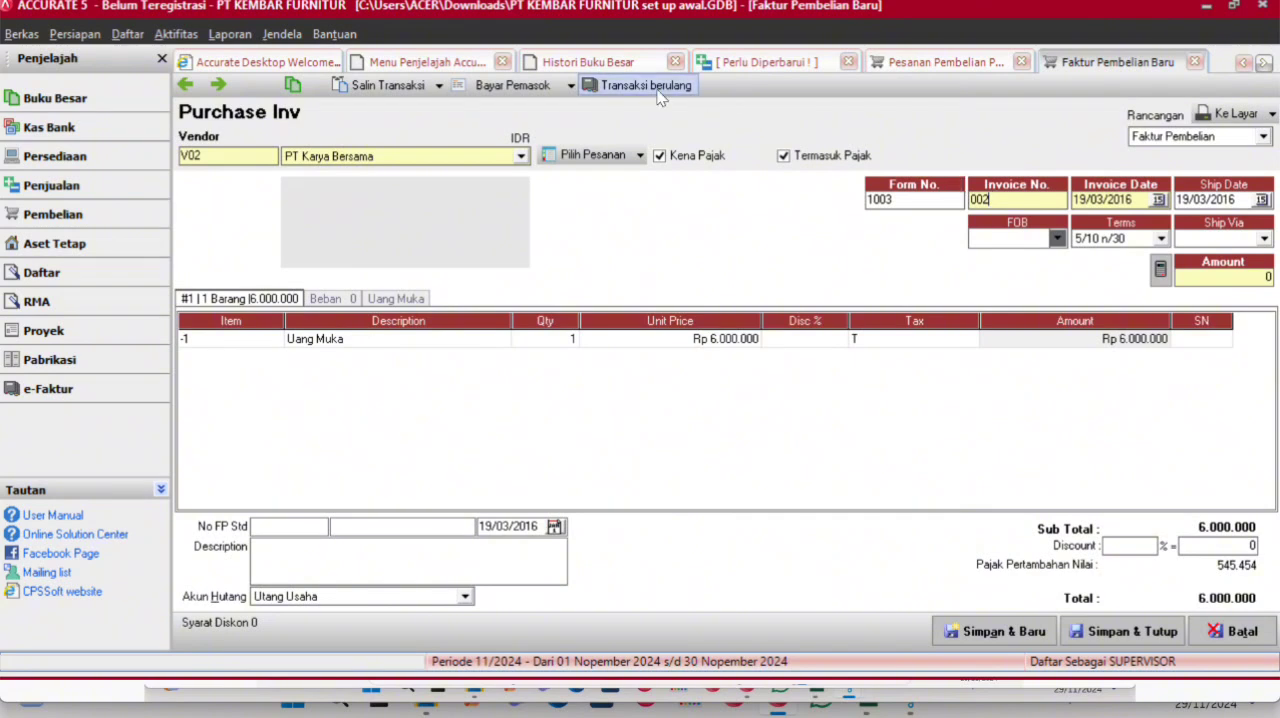
# - Start a supplier payment for invoice 002 with the payment date and cheque date set to 19/03/2016
pyautogui.click(548, 91)
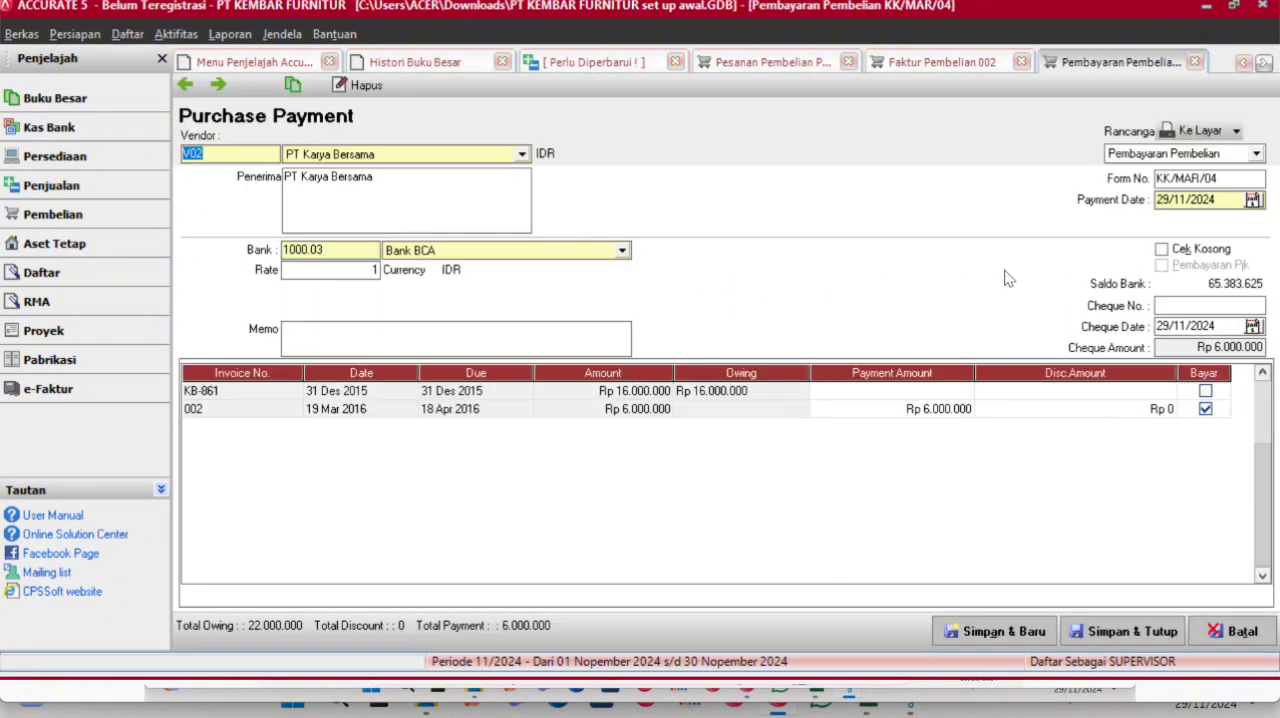
pyautogui.click(1222, 202)
pyautogui.write('19/3 /')
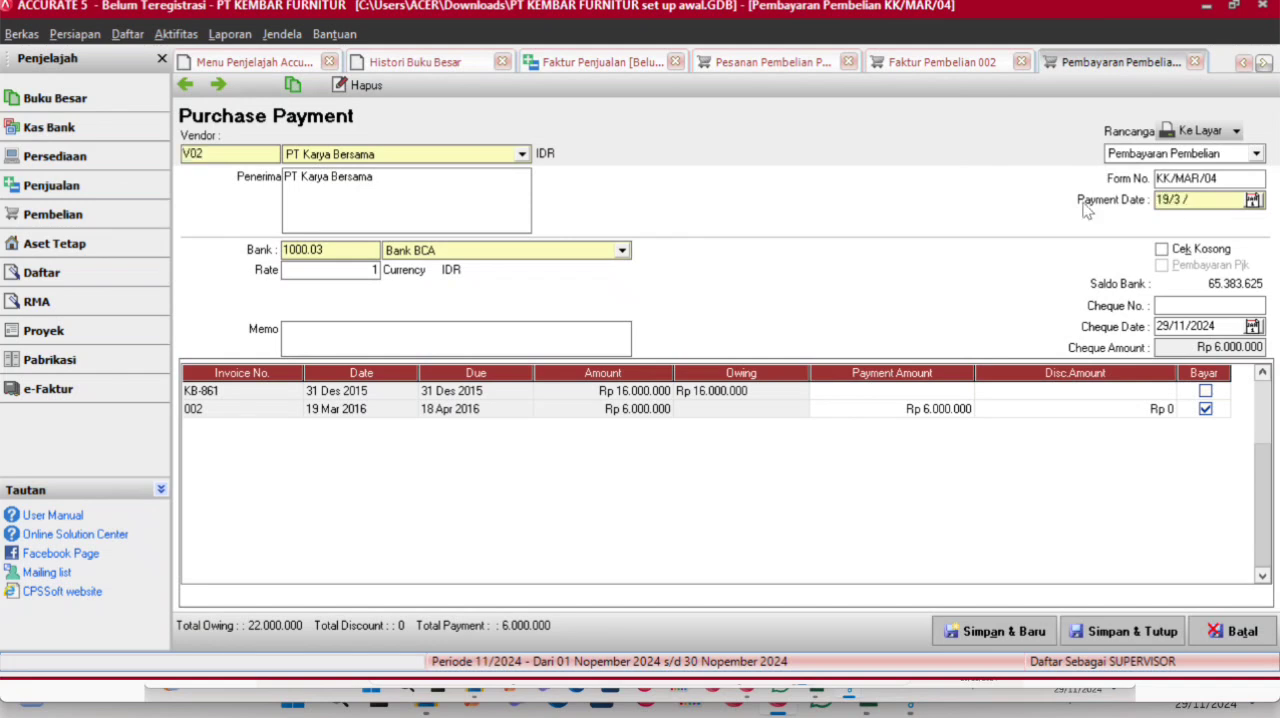
pyautogui.press('BackSpace')
pyautogui.press('BackSpace')
pyautogui.write('032016')
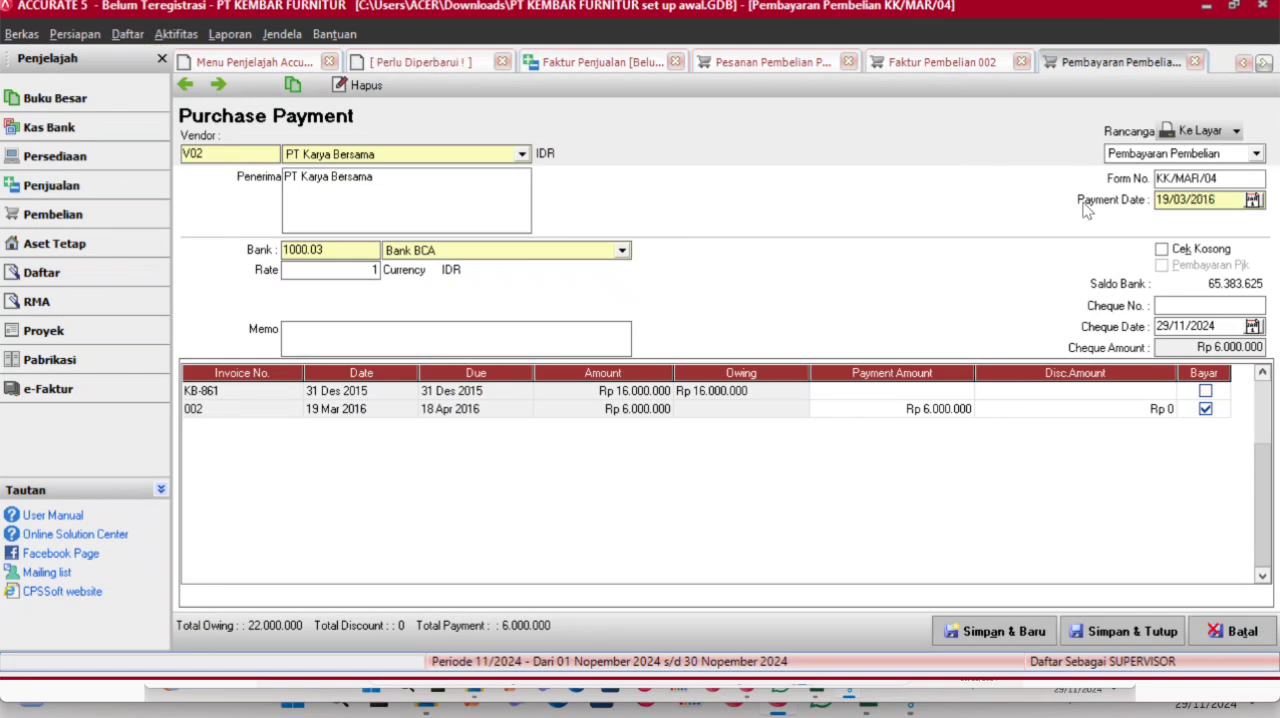
pyautogui.click(1218, 326)
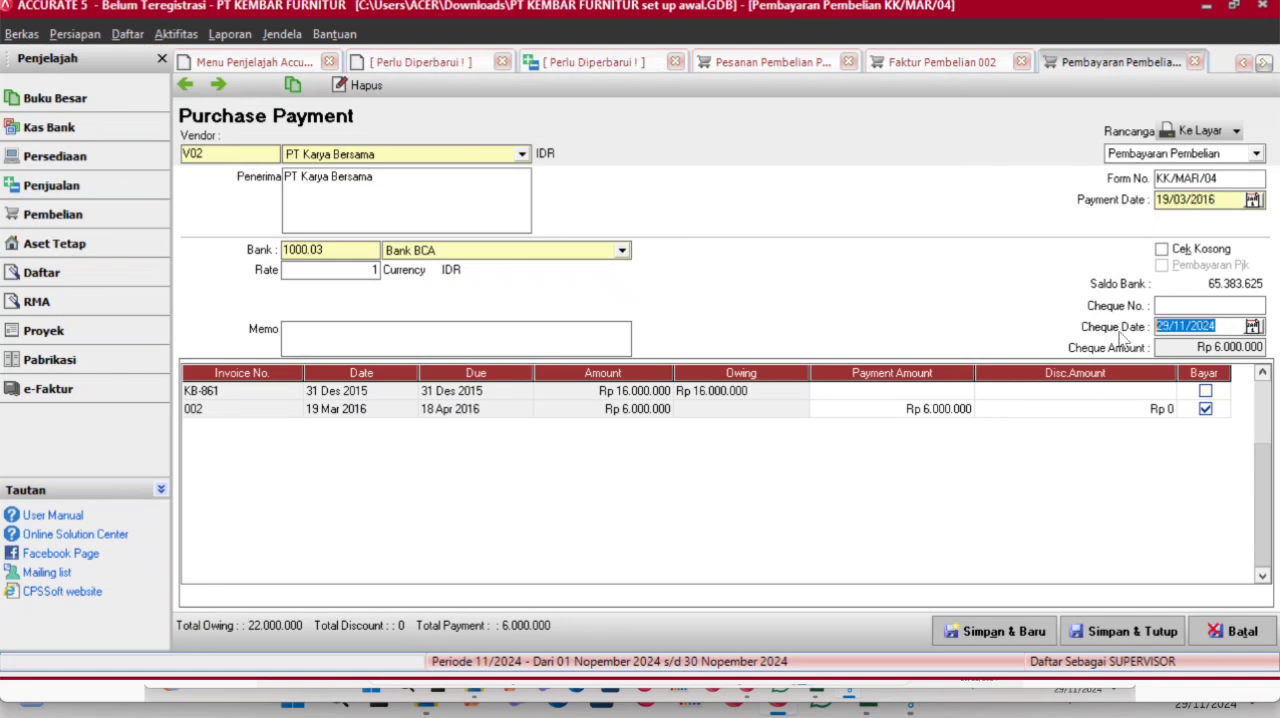
pyautogui.write('19/03/20')
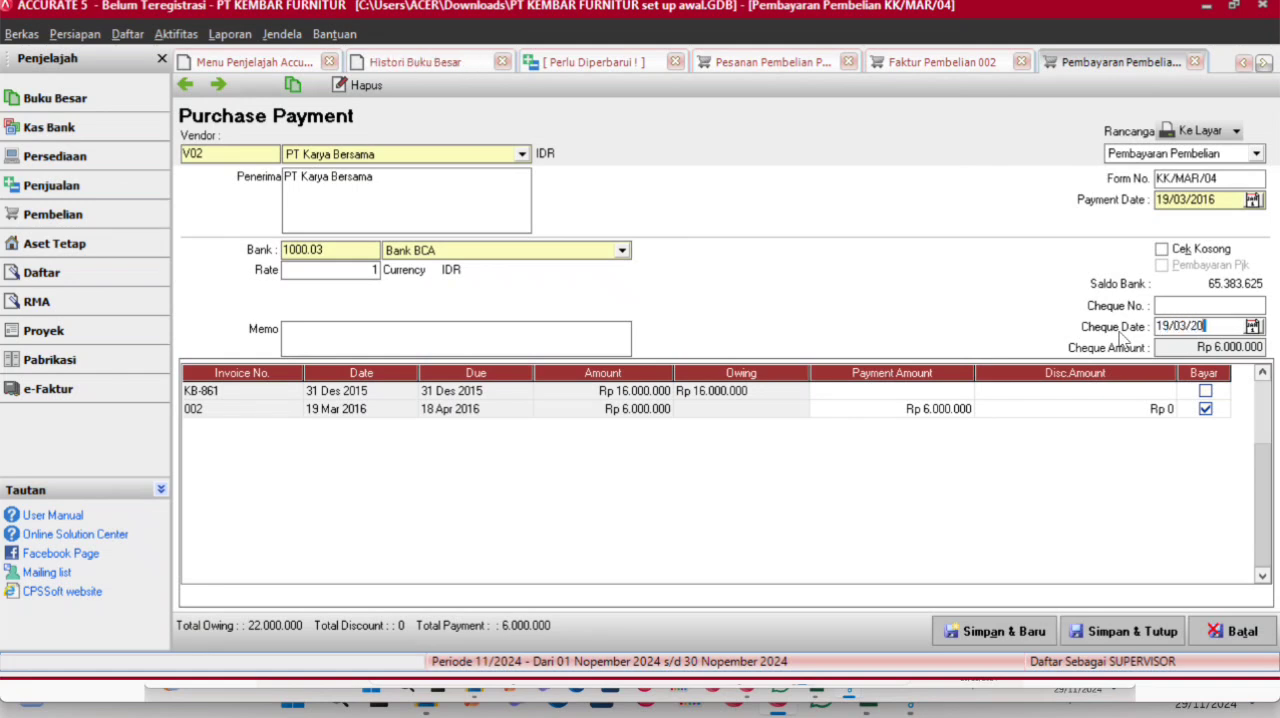
# - Choose Bank Mandiri as the paying bank, then save and close the payment, its down-payment invoice and the purchase order
pyautogui.click(622, 251)
pyautogui.click(440, 281)
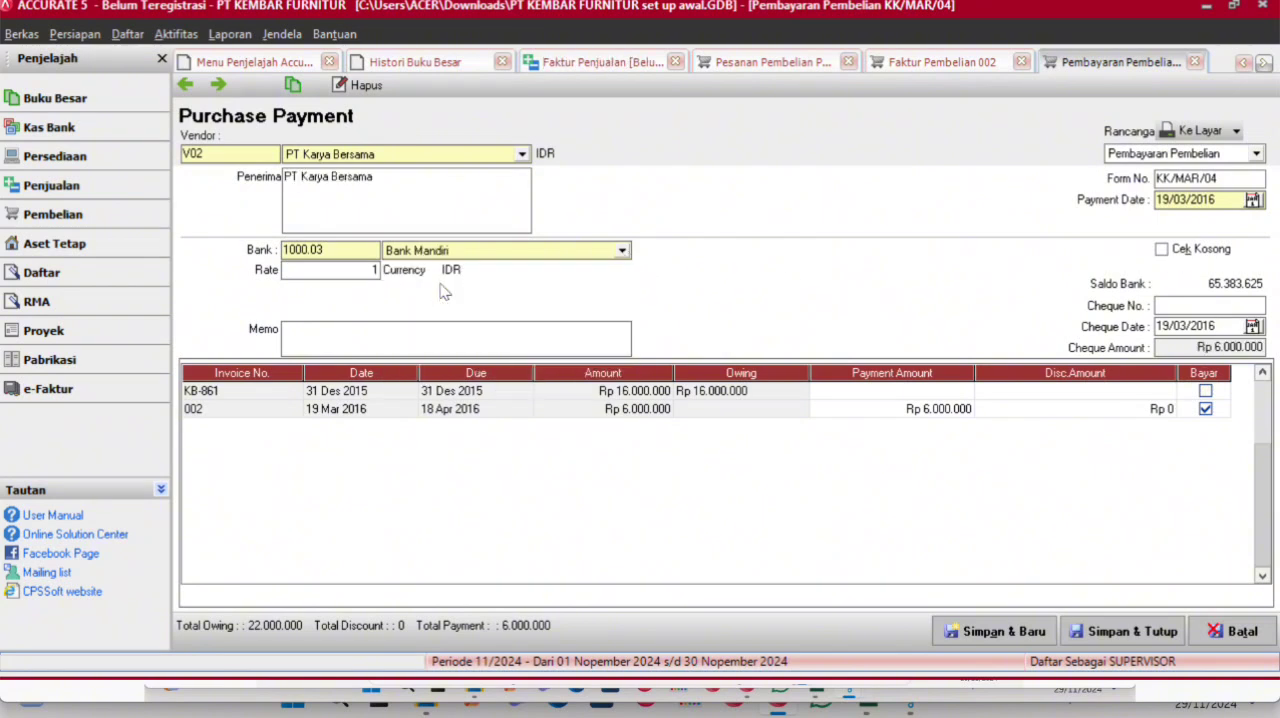
pyautogui.click(1118, 632)
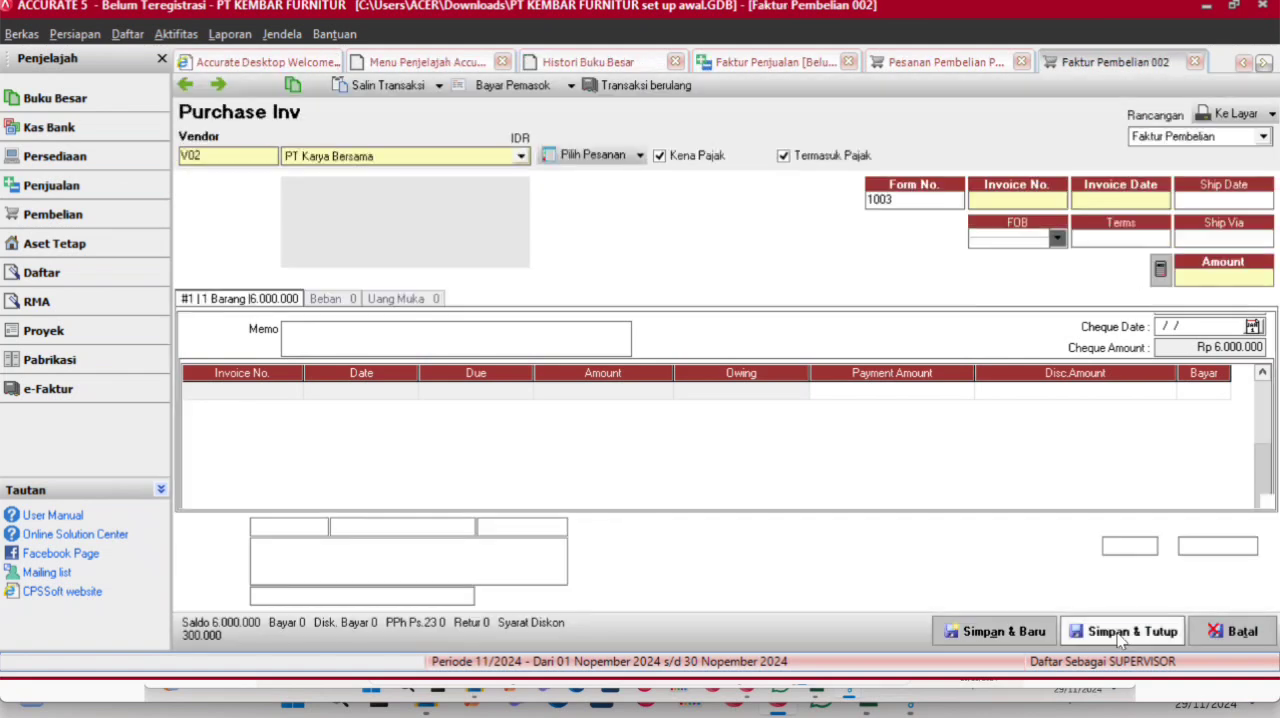
pyautogui.click(1118, 638)
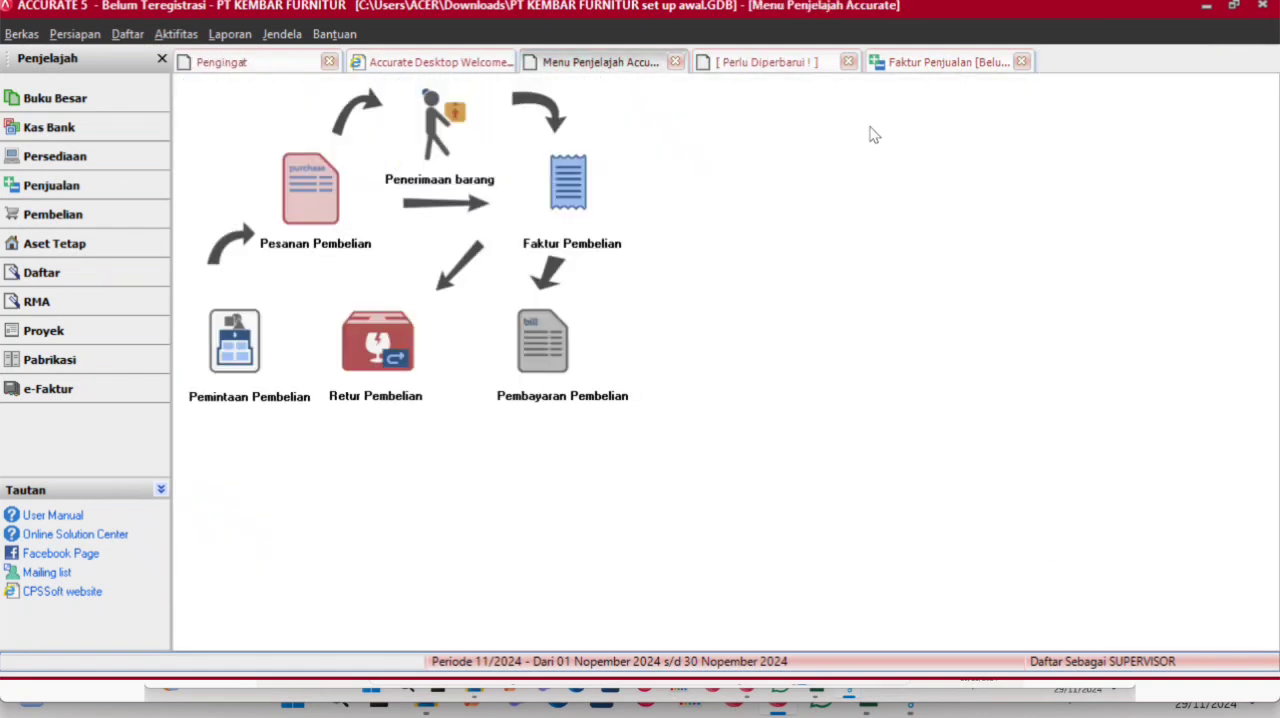
# - Refresh the general ledger history and check the 19 March 2016 entries of PT Karya Bersama's down payment
pyautogui.click(817, 64)
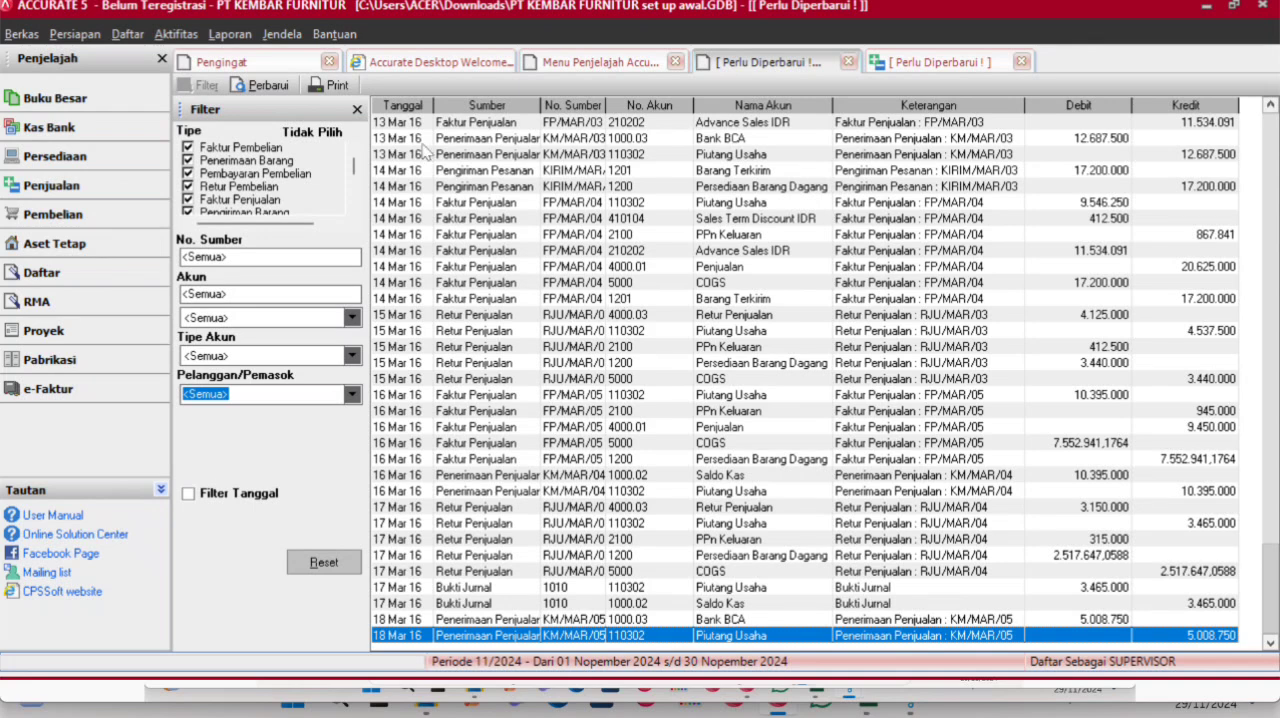
pyautogui.click(266, 86)
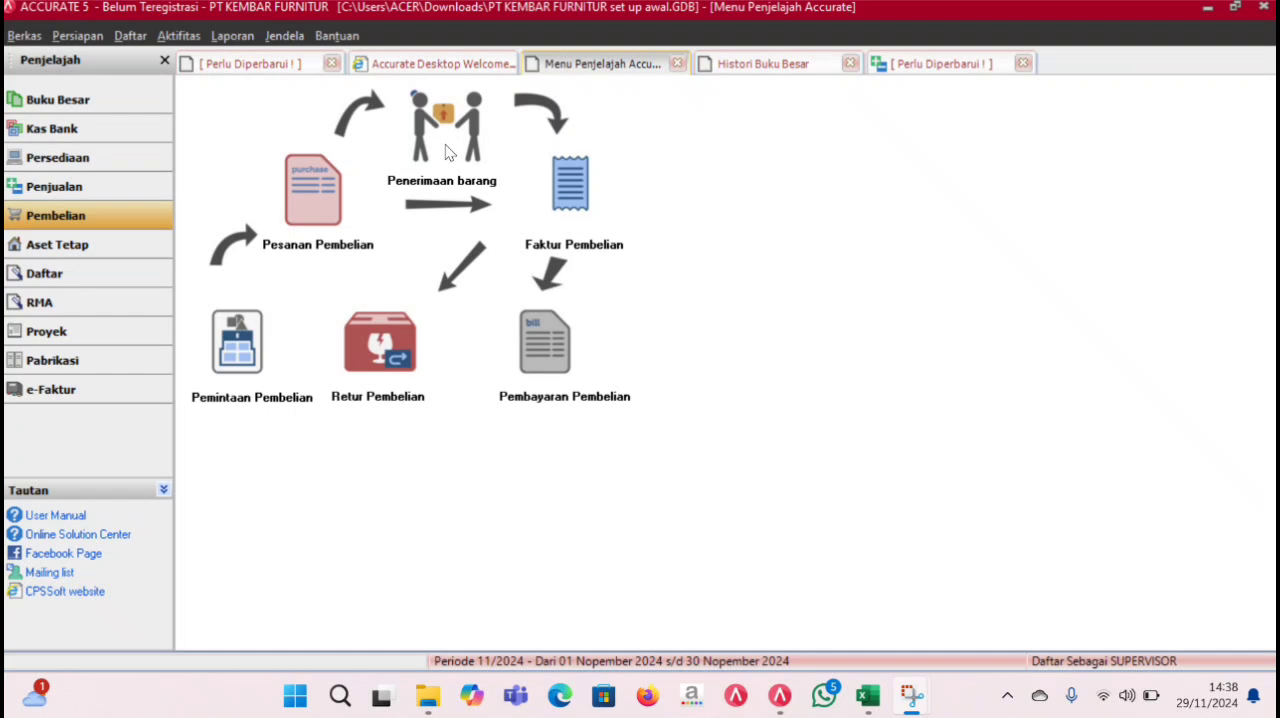
# - Start a goods receipt for vendor PT Karya Bersama with the receive date and ship date set to 20/03/2016
pyautogui.click(445, 146)
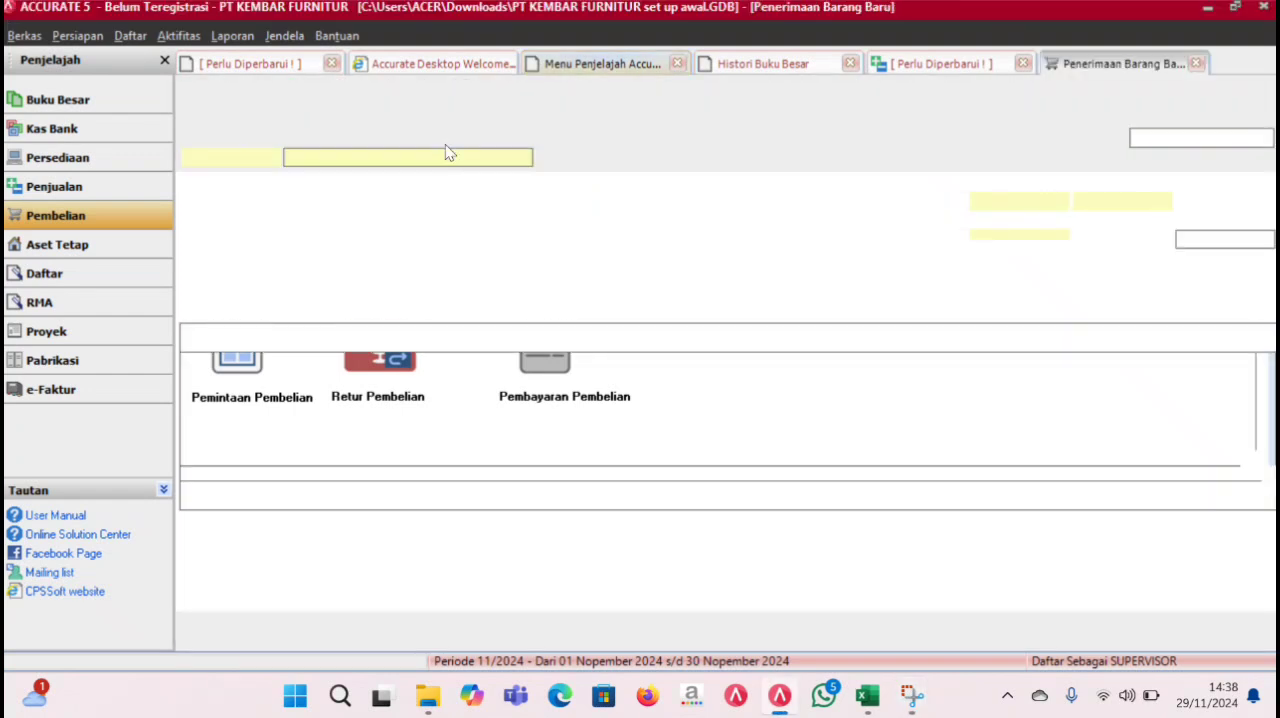
pyautogui.click(523, 158)
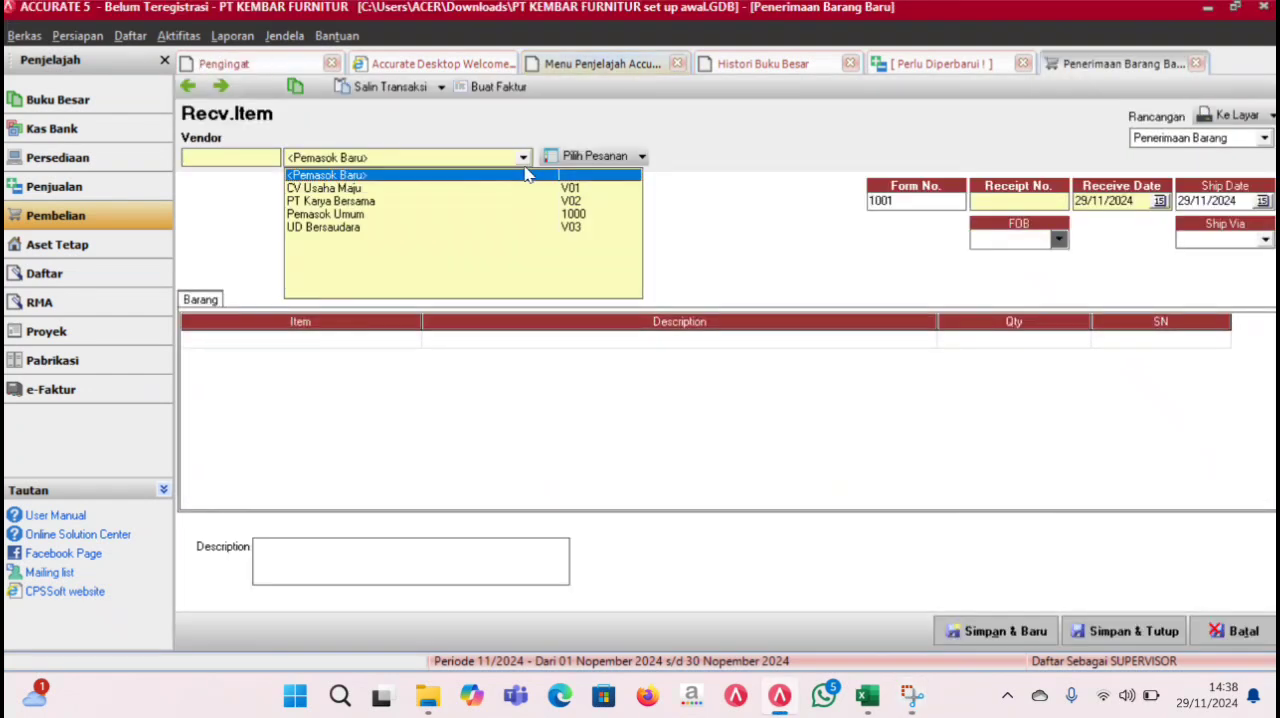
pyautogui.click(366, 203)
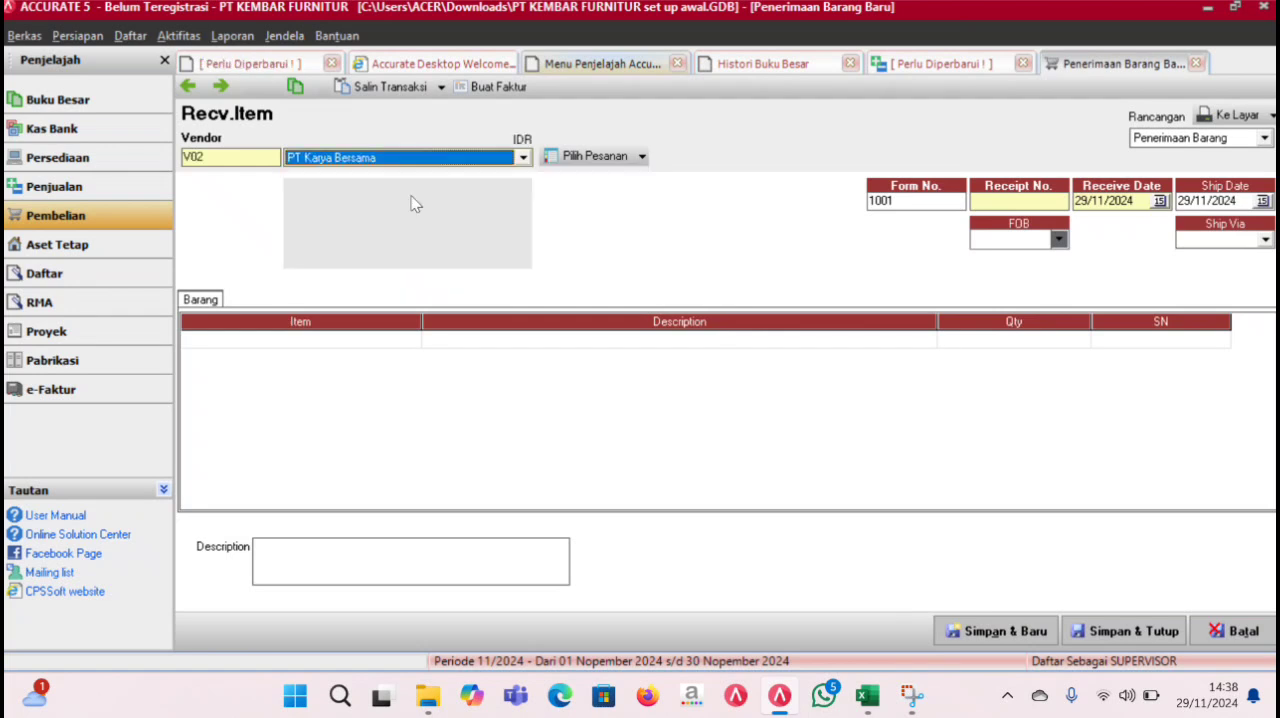
pyautogui.click(1140, 201)
pyautogui.write('20/03/2016')
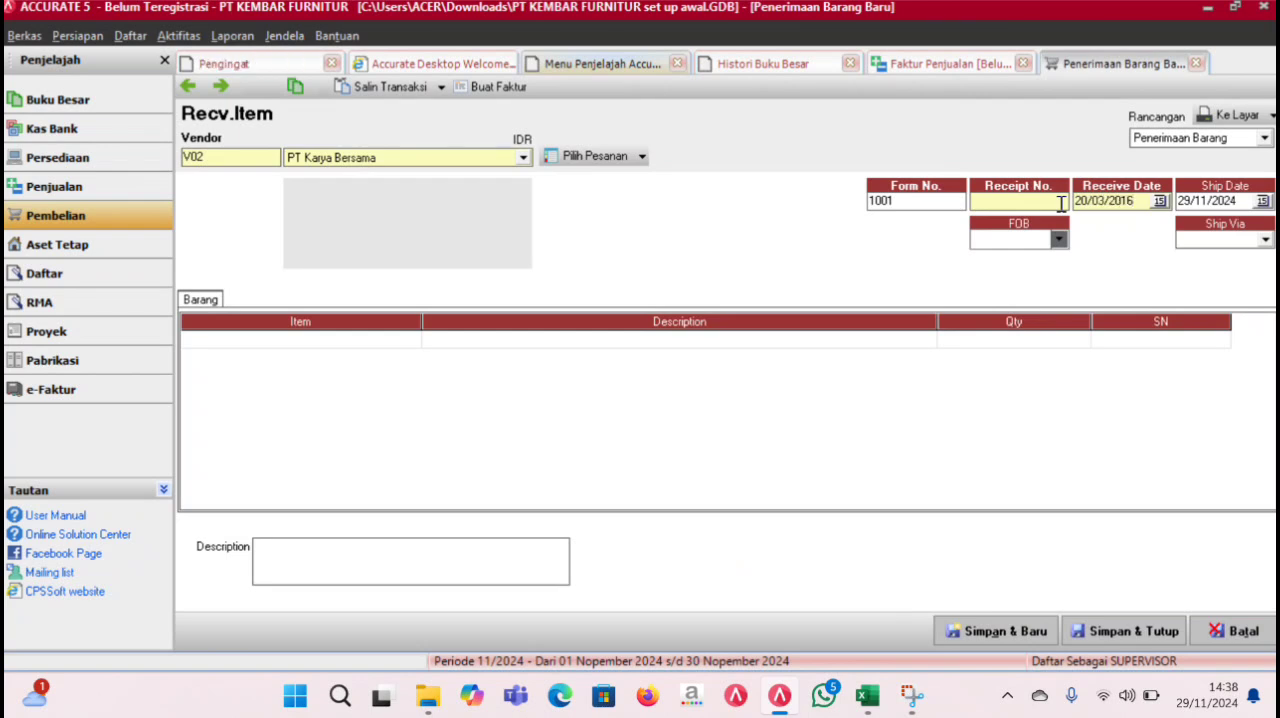
pyautogui.moveTo(1145, 200); pyautogui.dragTo(1027, 204)
pyautogui.hotkey('ctrl', 'c')
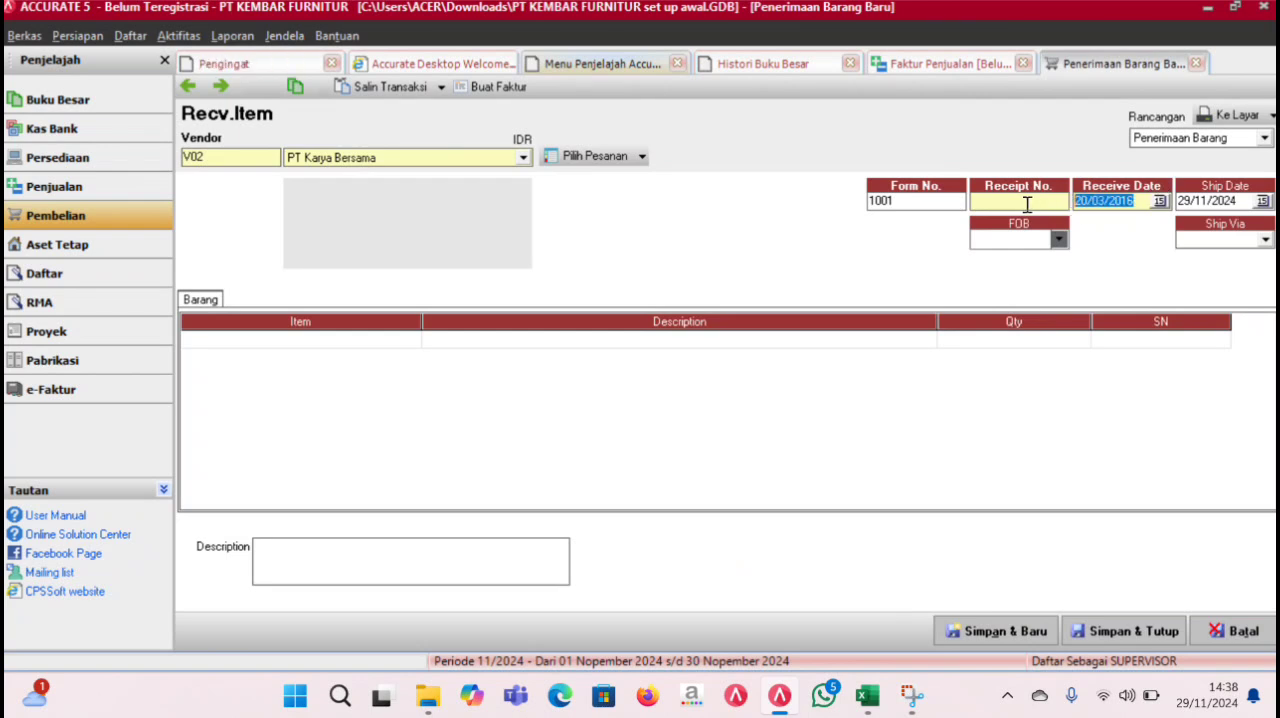
pyautogui.moveTo(1241, 202); pyautogui.dragTo(1117, 206)
pyautogui.hotkey('ctrl', 'v')
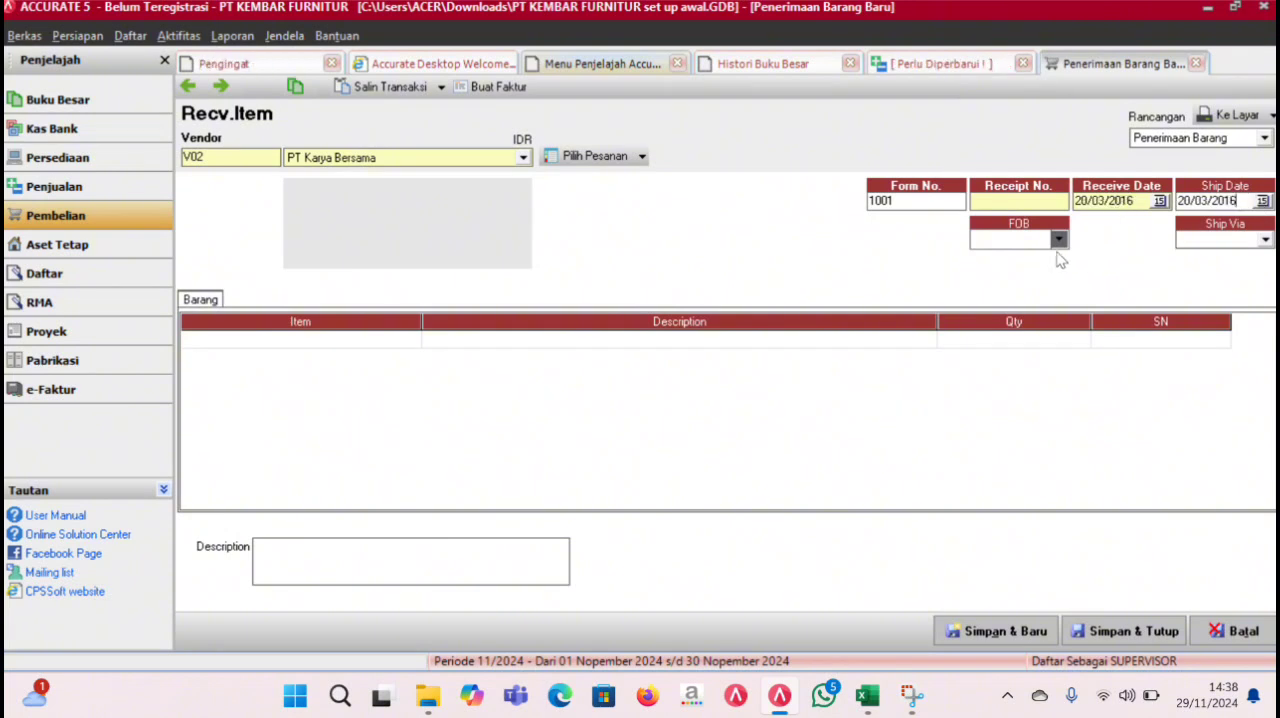
# - Enter 002 as the receipt number and load the items of purchase order PO/MAR/02 into the goods receipt
pyautogui.click(641, 156)
pyautogui.click(631, 182)
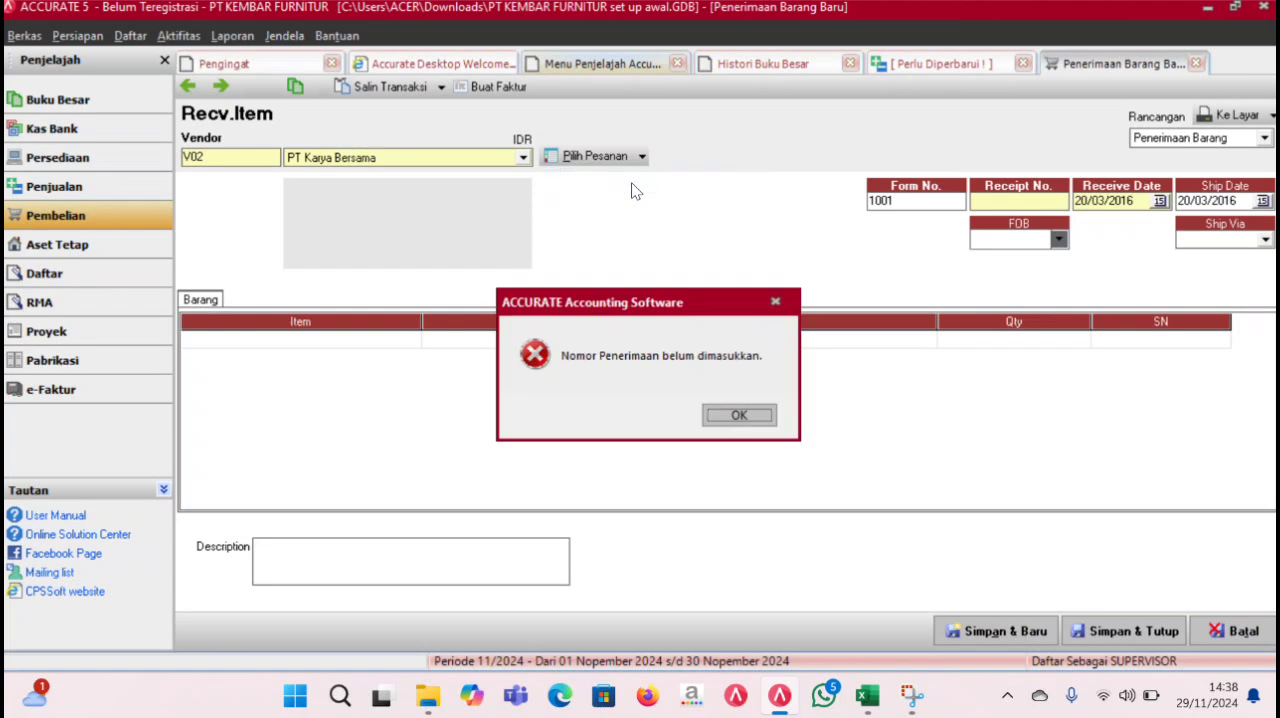
pyautogui.click(766, 420)
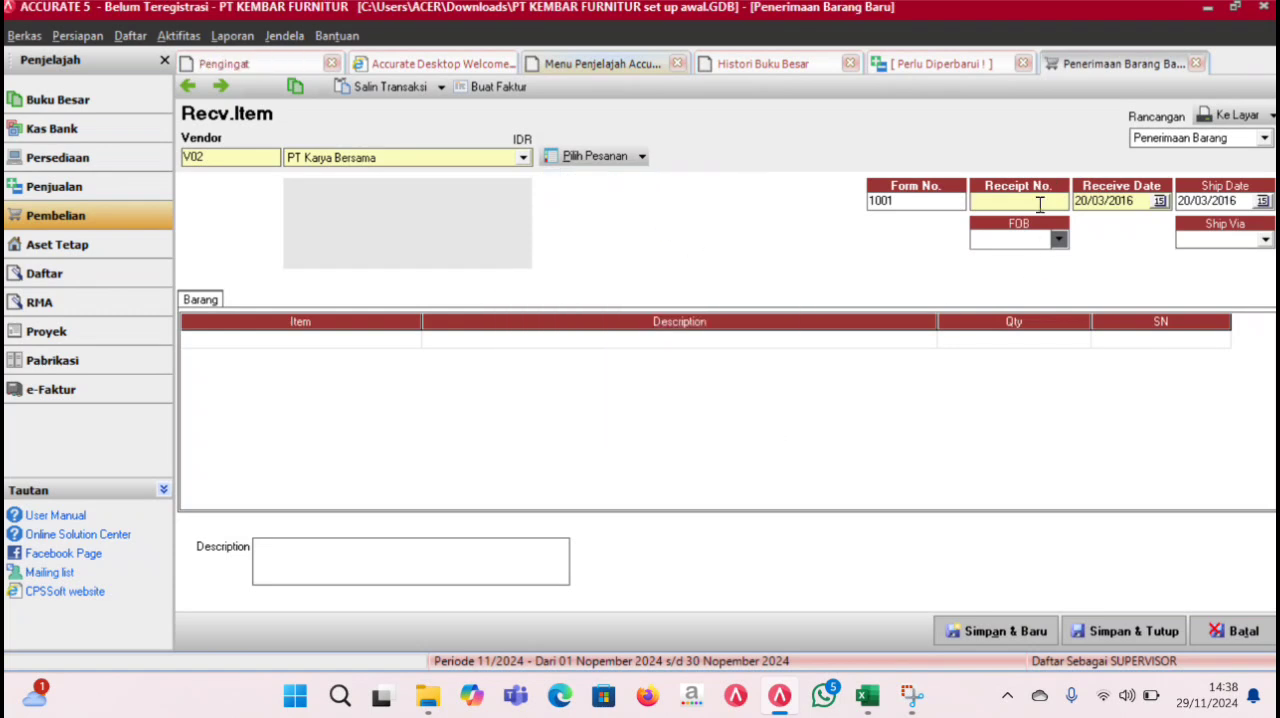
pyautogui.write('002')
pyautogui.click(622, 157)
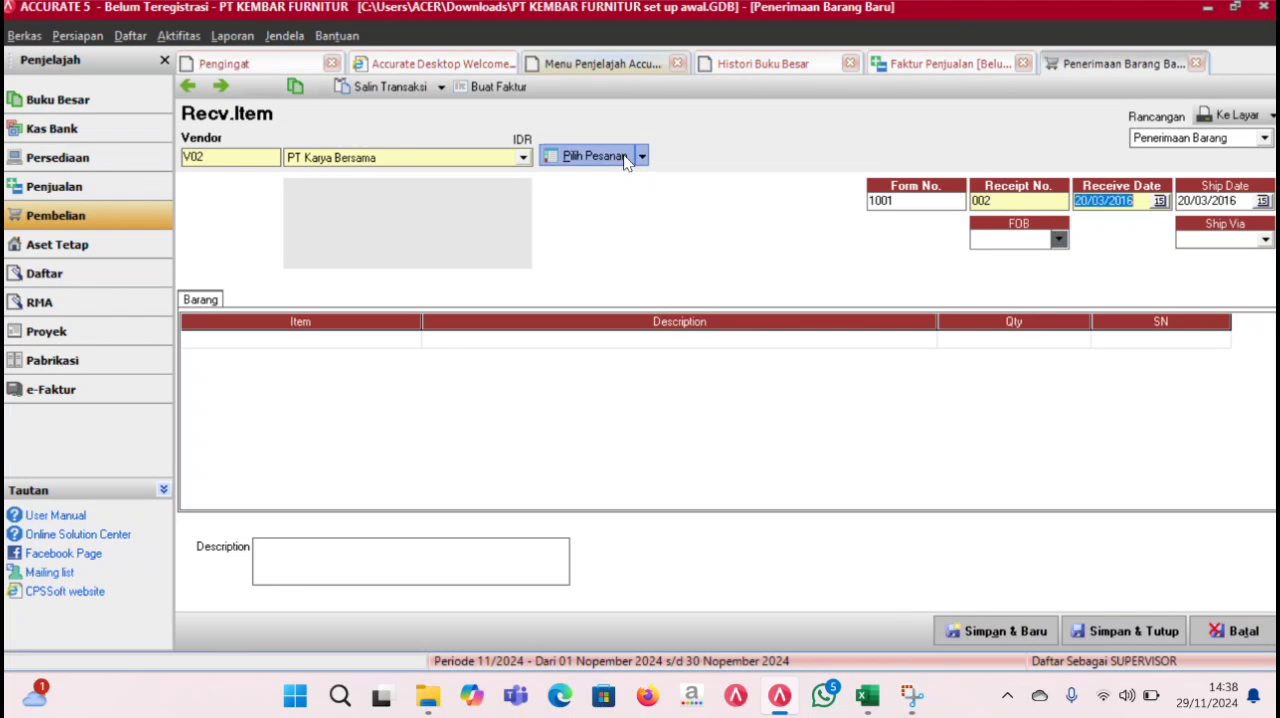
pyautogui.click(515, 286)
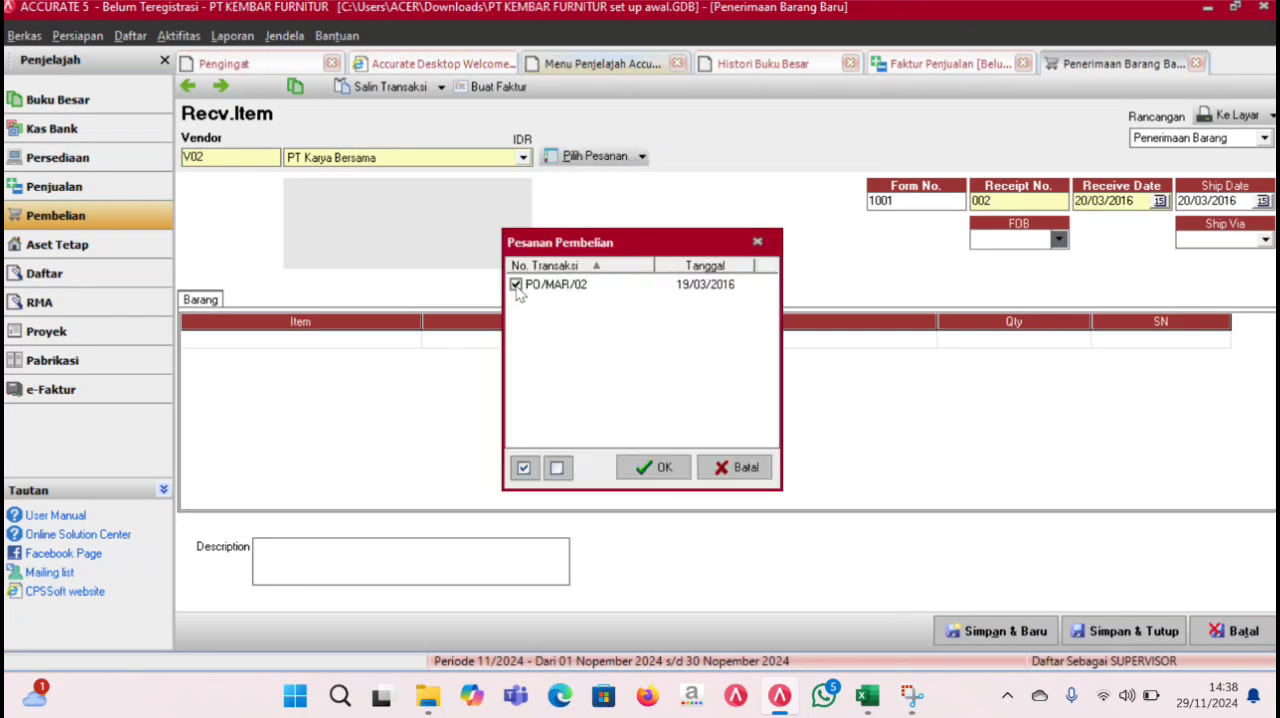
pyautogui.click(660, 470)
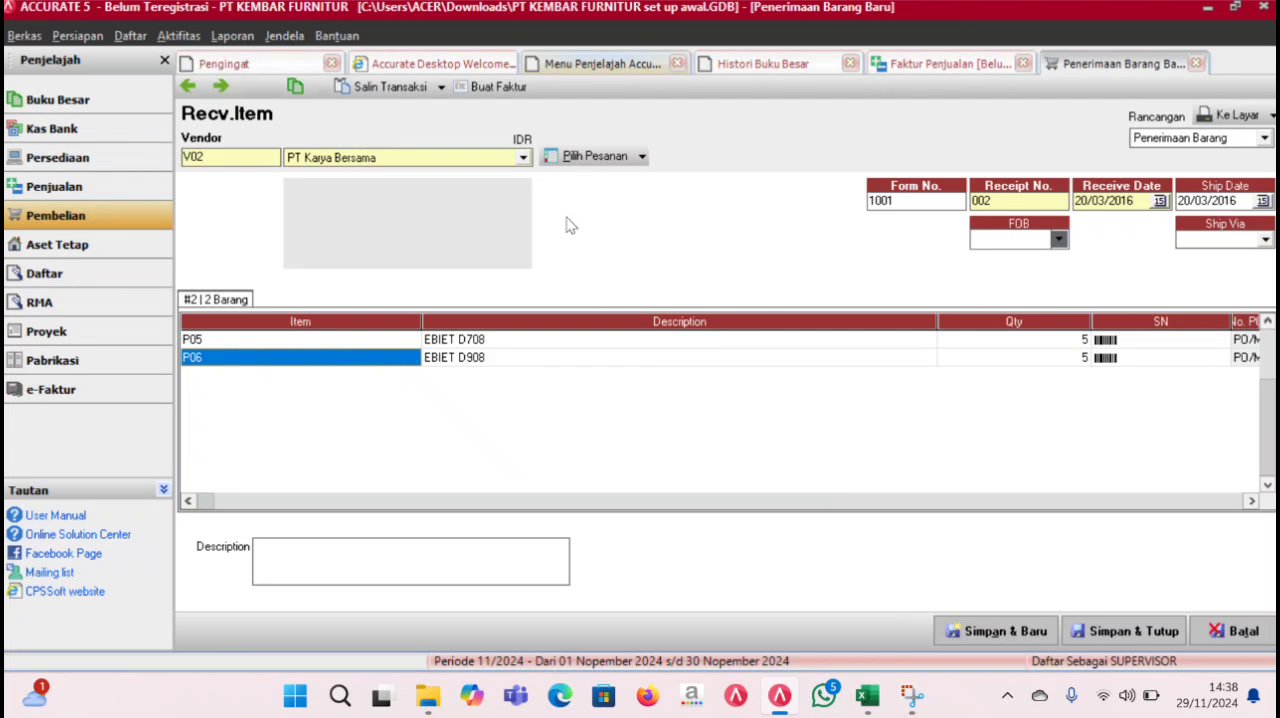
# - Create a purchase invoice from the goods receipt with invoice number FB/MAR/09 and invoice date 20/03/2016
pyautogui.click(505, 87)
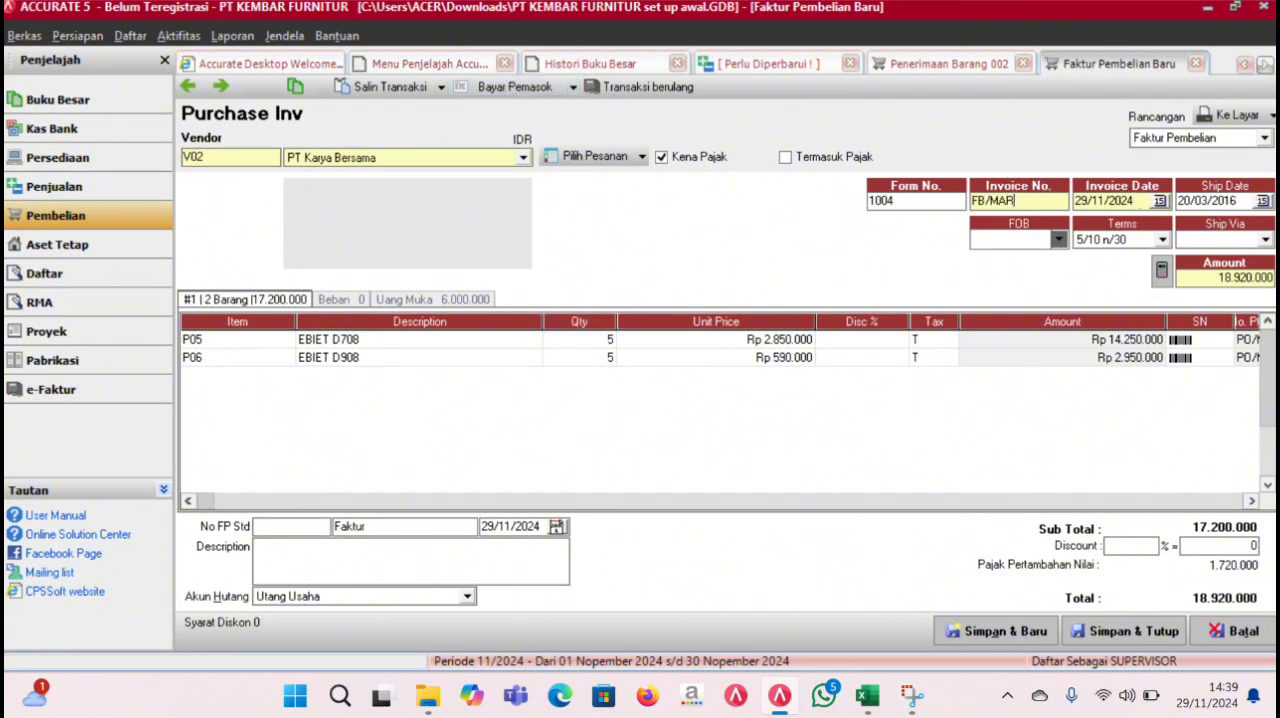
pyautogui.write('20/03/2016')
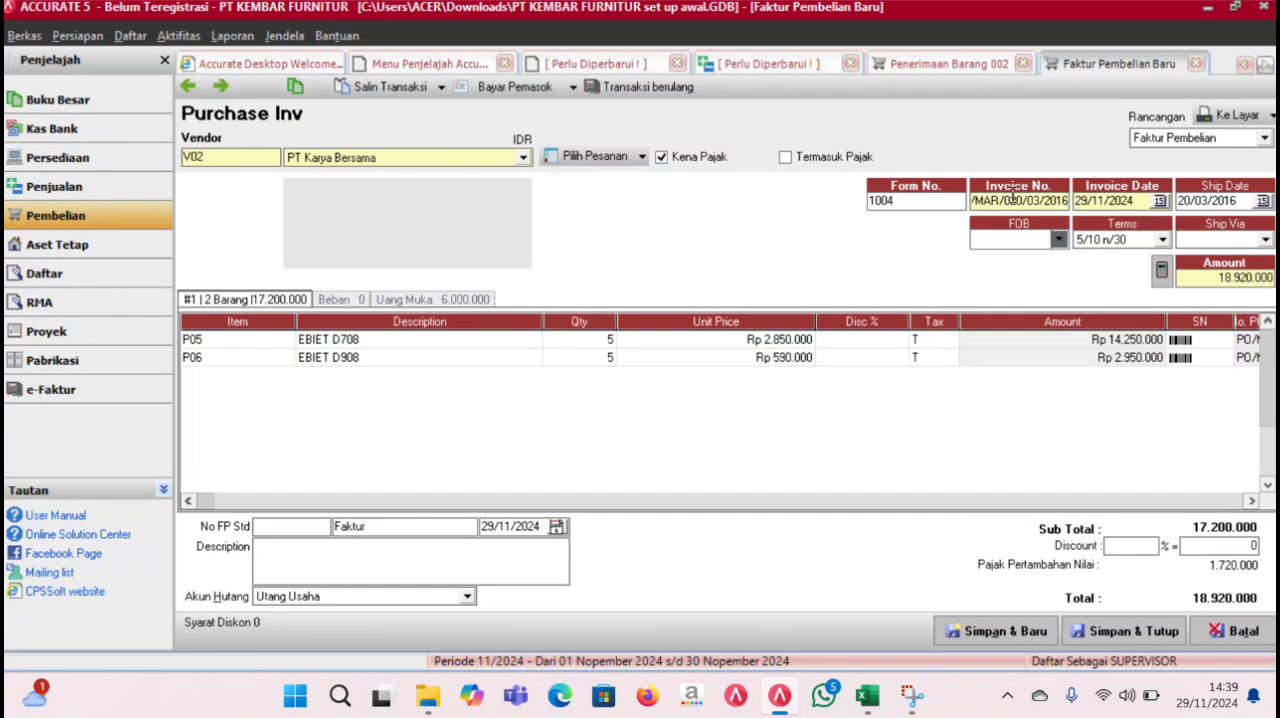
pyautogui.press('BackSpace')
pyautogui.press('BackSpace')
pyautogui.press('BackSpace')
pyautogui.press('BackSpace')
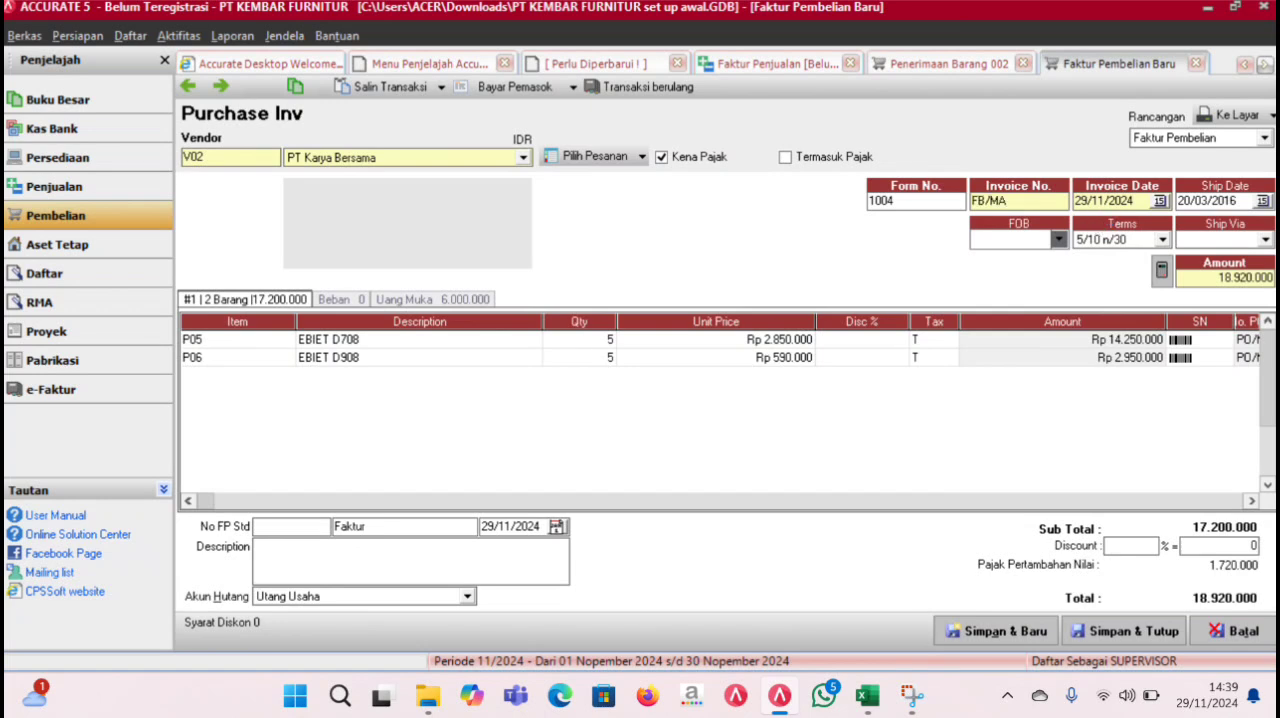
pyautogui.write('/0')
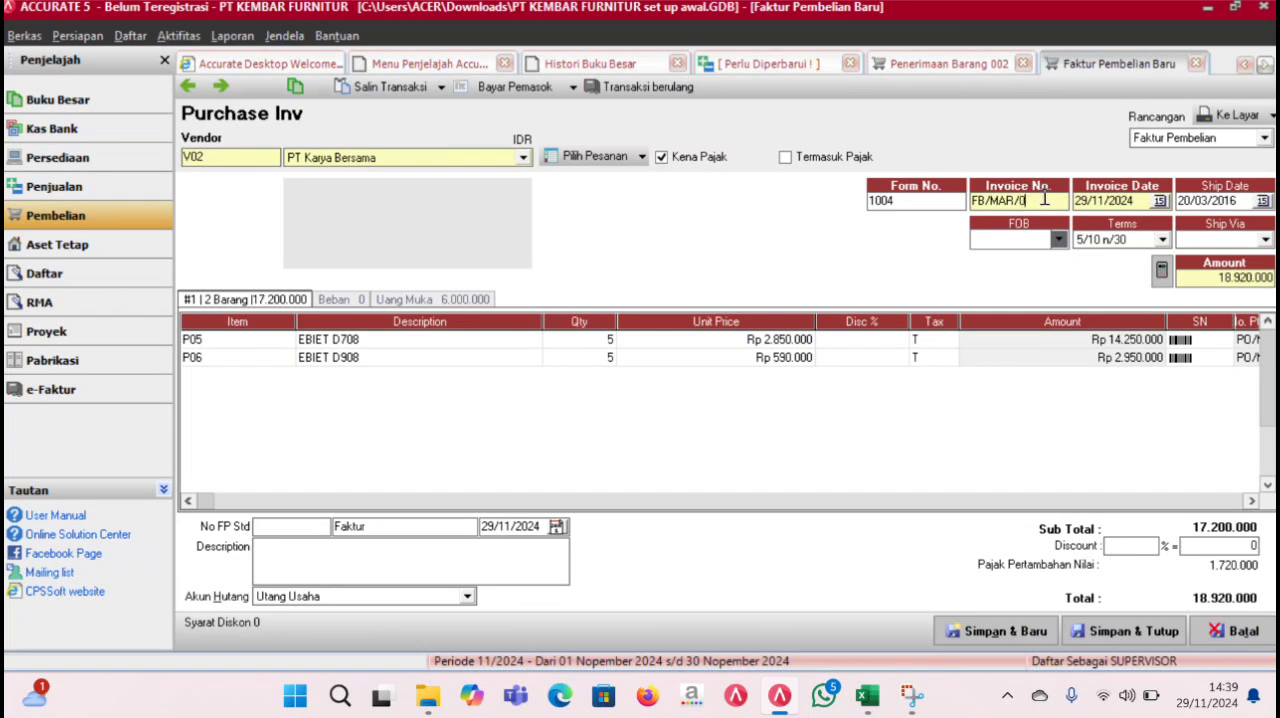
pyautogui.click(1082, 200)
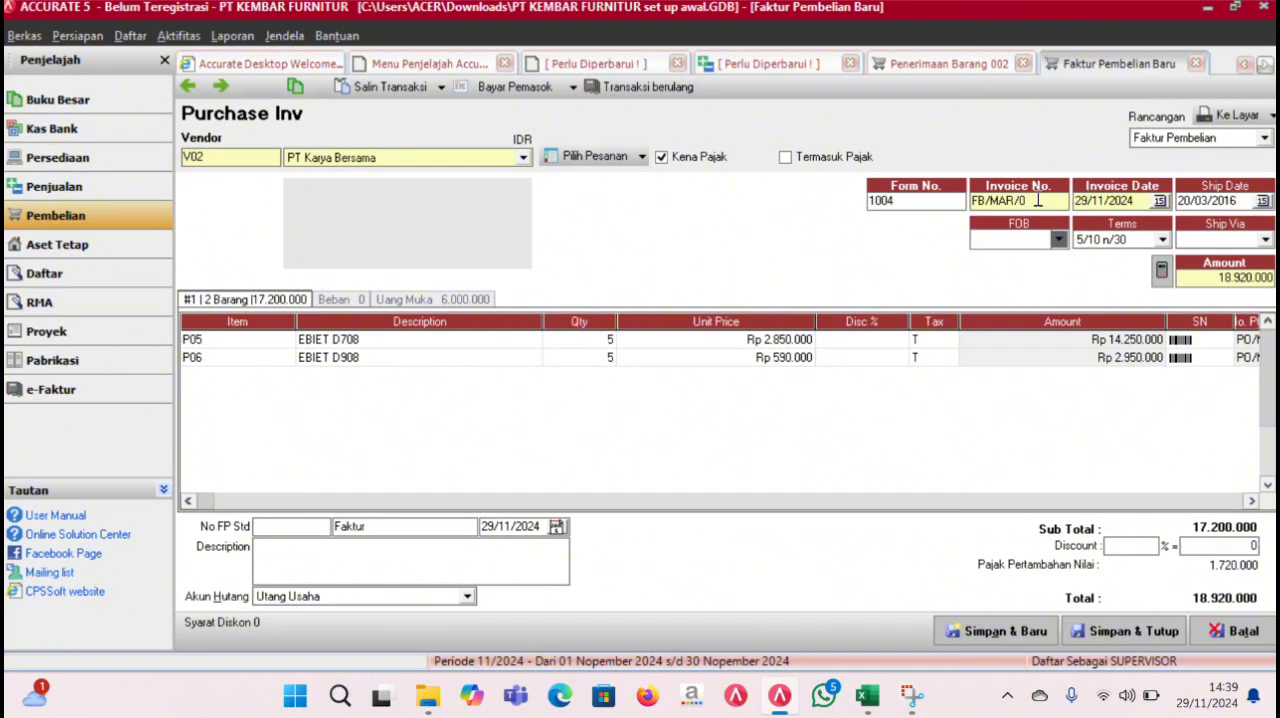
pyautogui.moveTo(1145, 200); pyautogui.dragTo(1022, 202)
pyautogui.write('2')
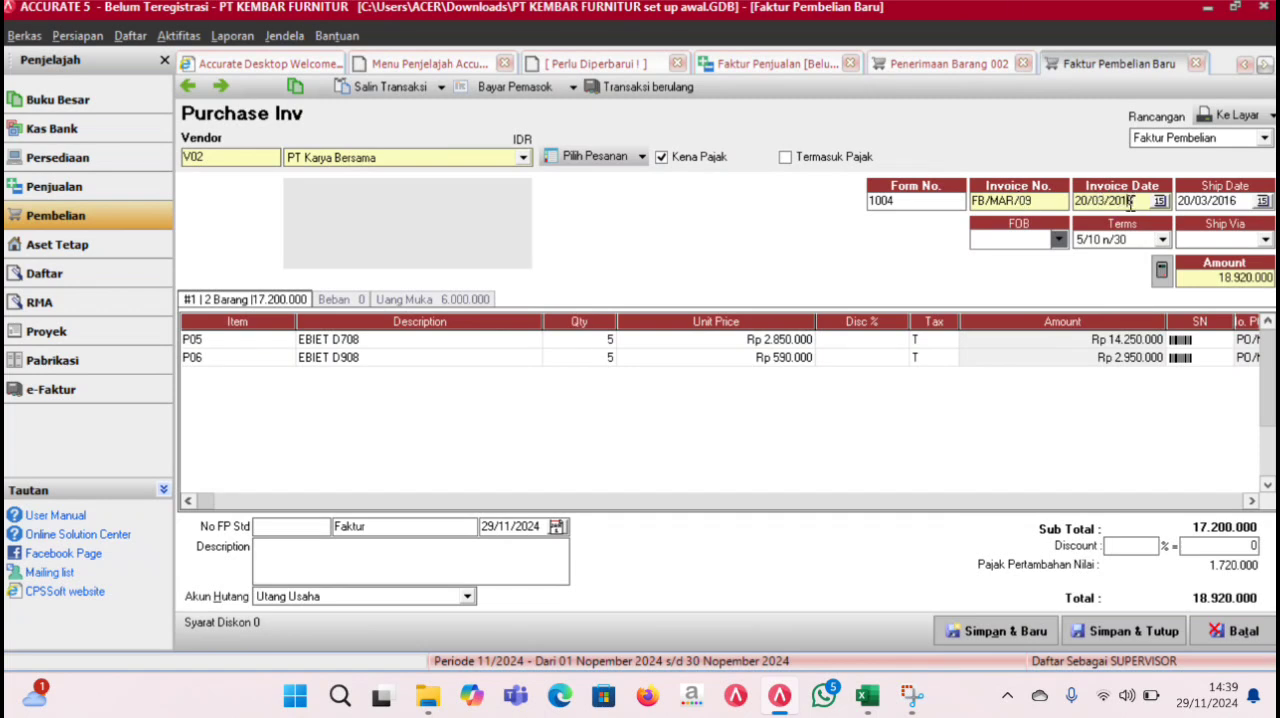
# - Save and close the purchase invoice and its goods receipt
pyautogui.doubleClick(1200, 200)
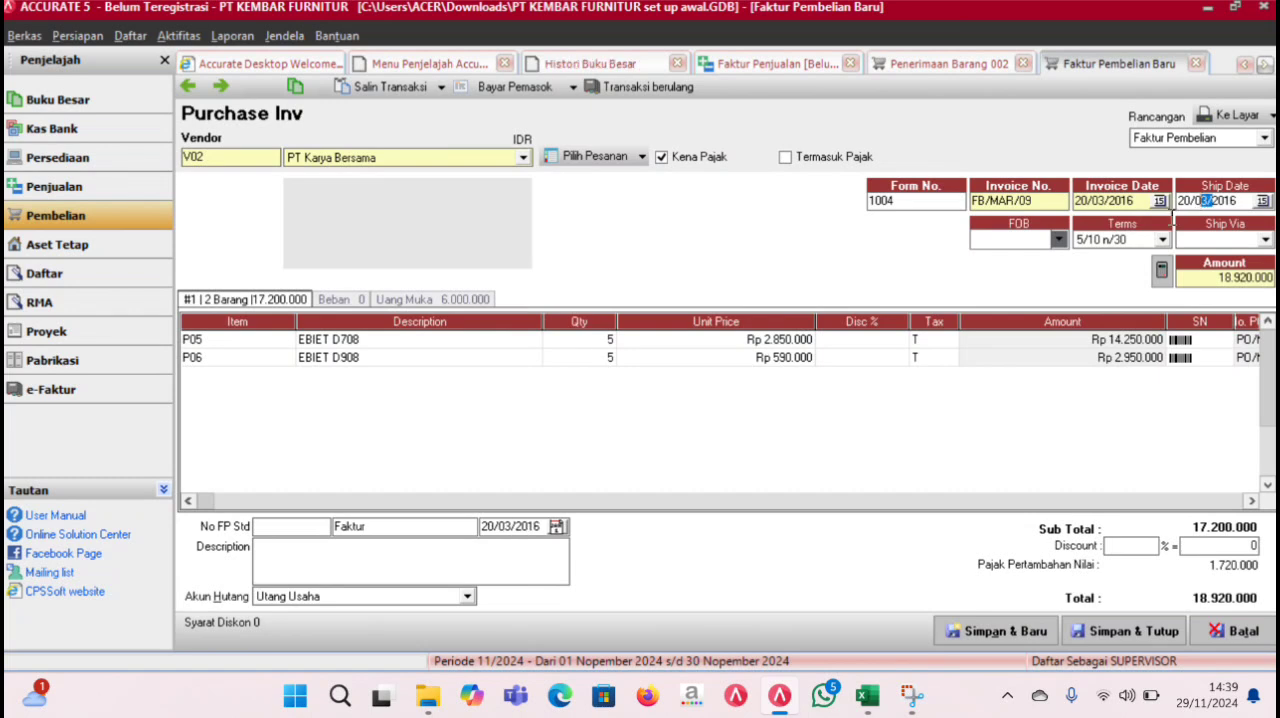
pyautogui.click(1108, 641)
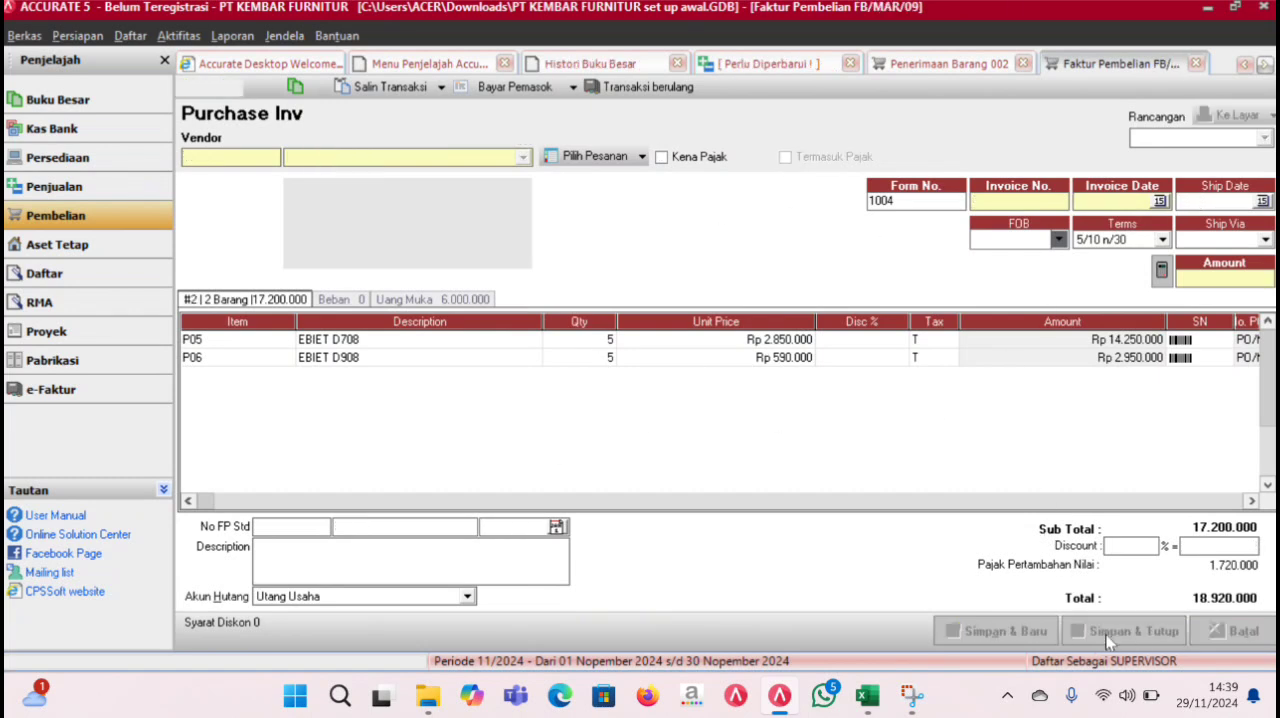
pyautogui.click(1108, 641)
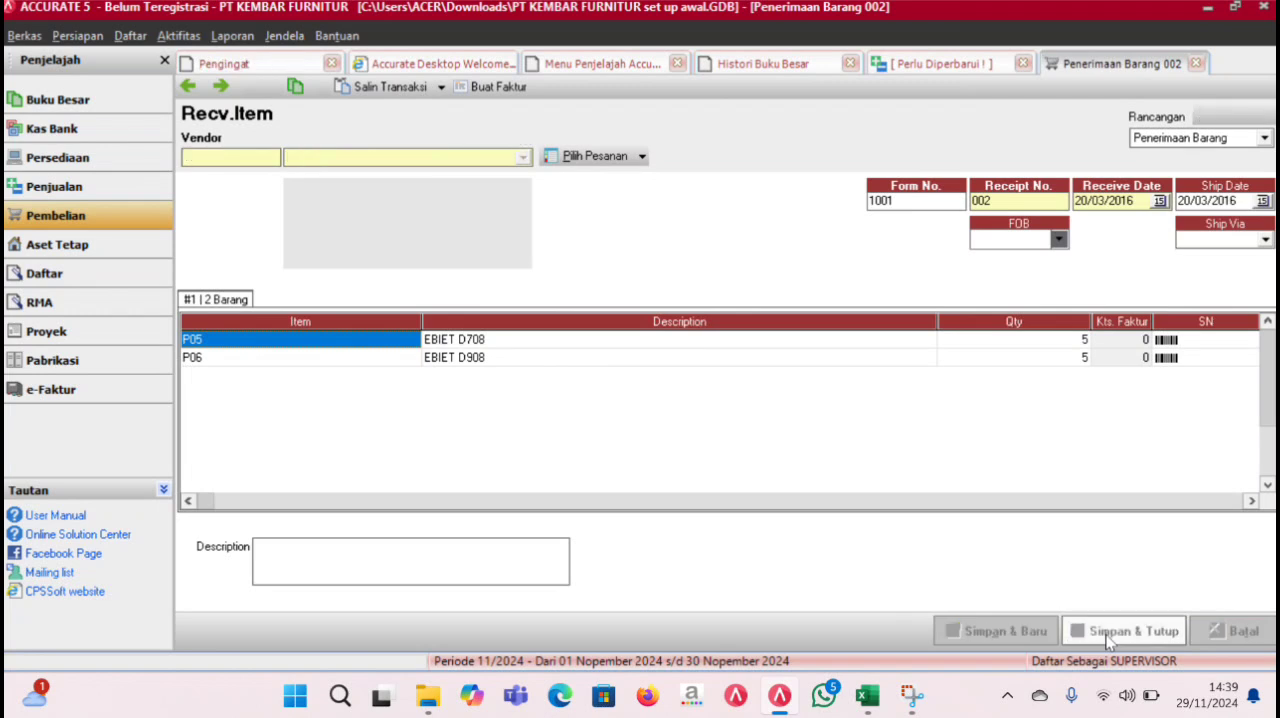
# - Refresh the general ledger history and check the 20 March 2016 entries of goods receipt 002 and invoice FB/MAR/09
pyautogui.click(824, 70)
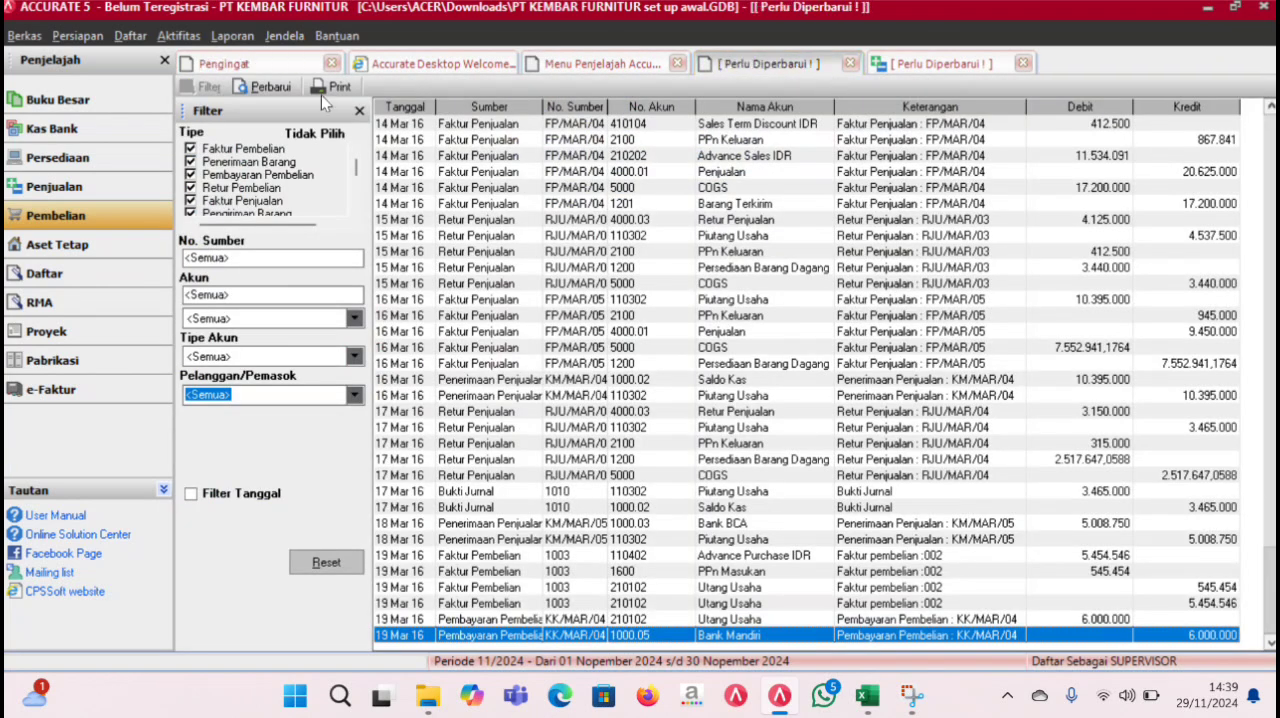
pyautogui.click(265, 86)
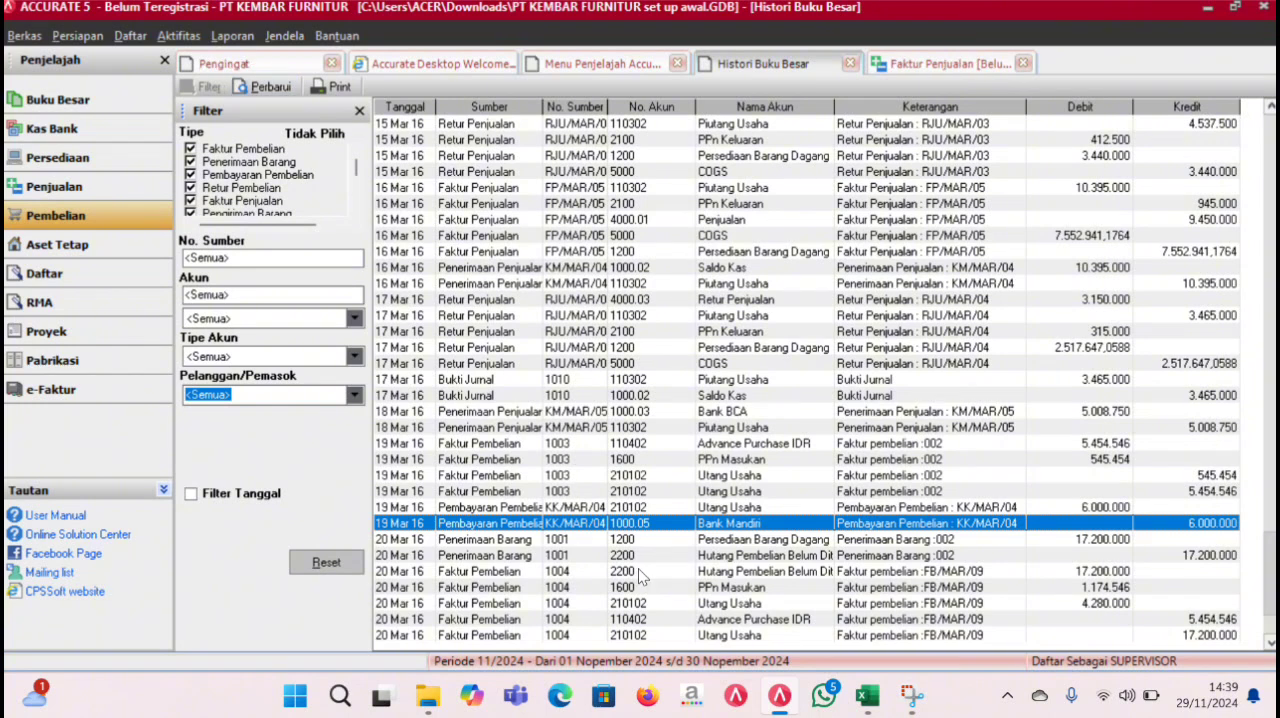
pyautogui.press('Down')
pyautogui.press('Down')
pyautogui.press('Down')
pyautogui.press('Down')
pyautogui.click(752, 524)
pyautogui.press('Down')
pyautogui.press('Down')
pyautogui.press('Down')
pyautogui.press('Down')
pyautogui.press('Down')
pyautogui.press('Down')
pyautogui.press('Down')
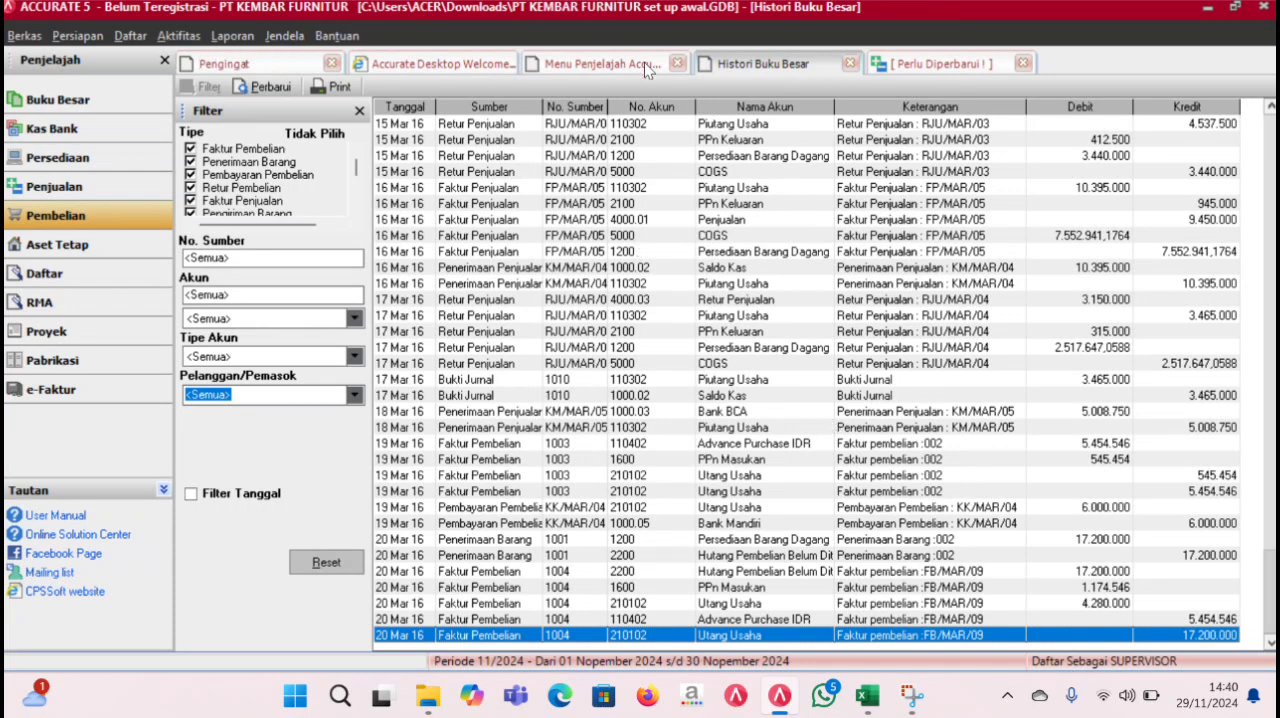
# - Start a purchase return to PT Karya Bersama dated 21/03/2016 against invoice FB/MAR/09
pyautogui.click(104, 220)
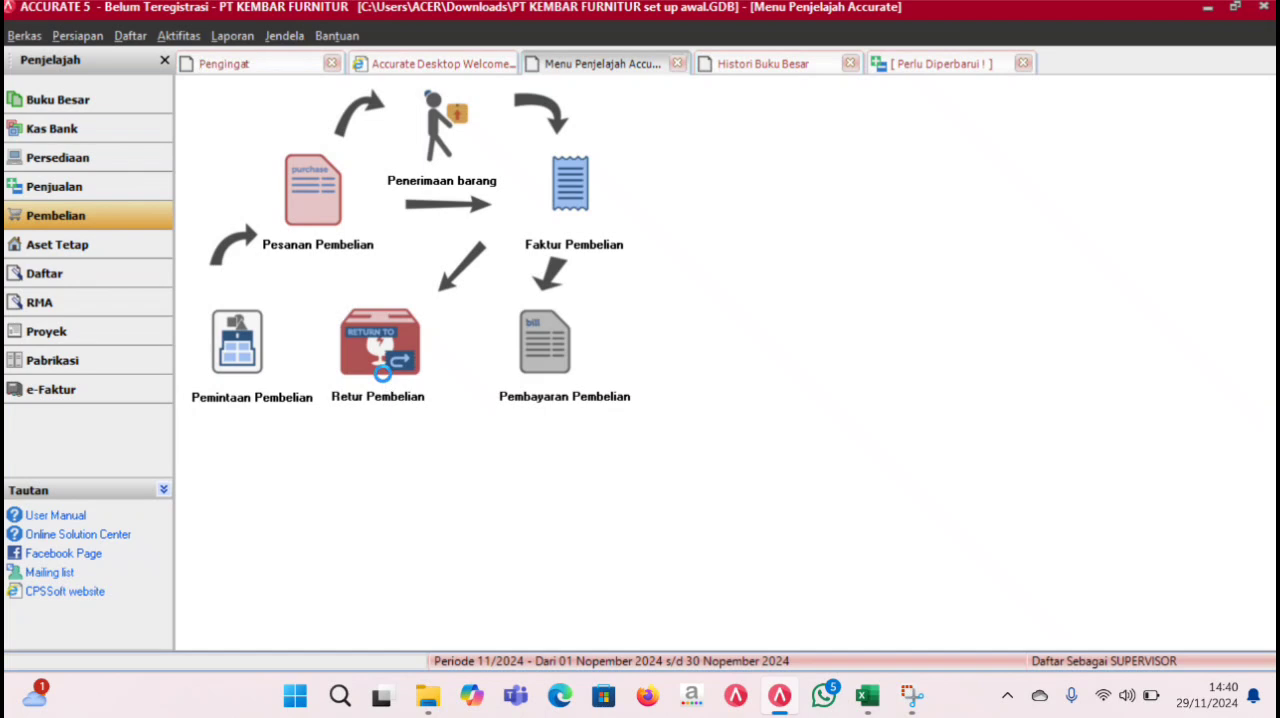
pyautogui.click(386, 378)
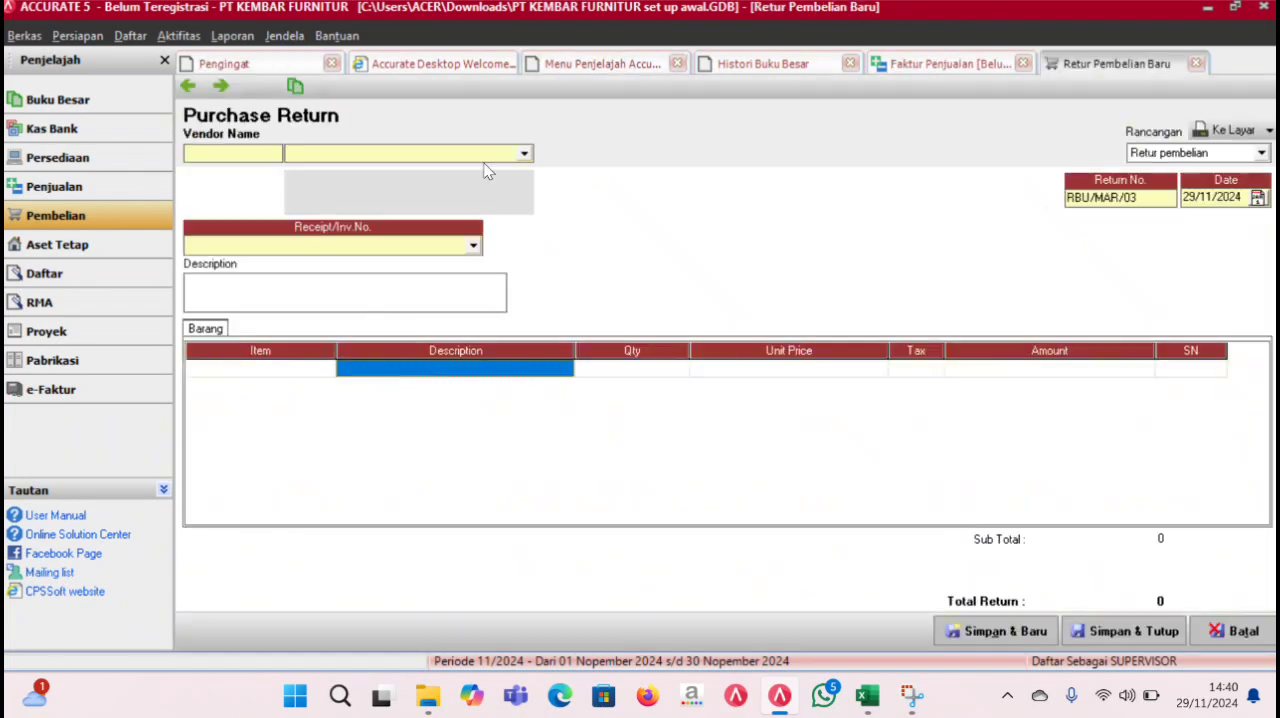
pyautogui.click(522, 156)
pyautogui.click(410, 192)
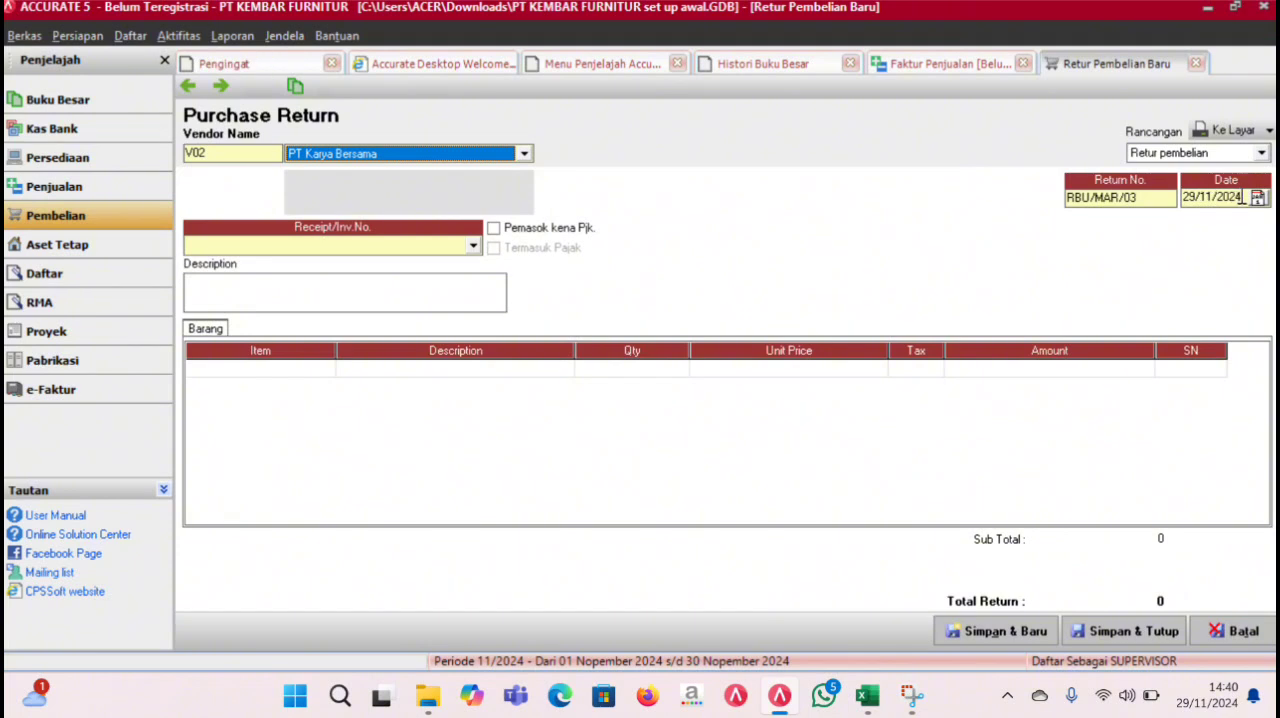
pyautogui.click(1238, 197)
pyautogui.write('21/03/20')
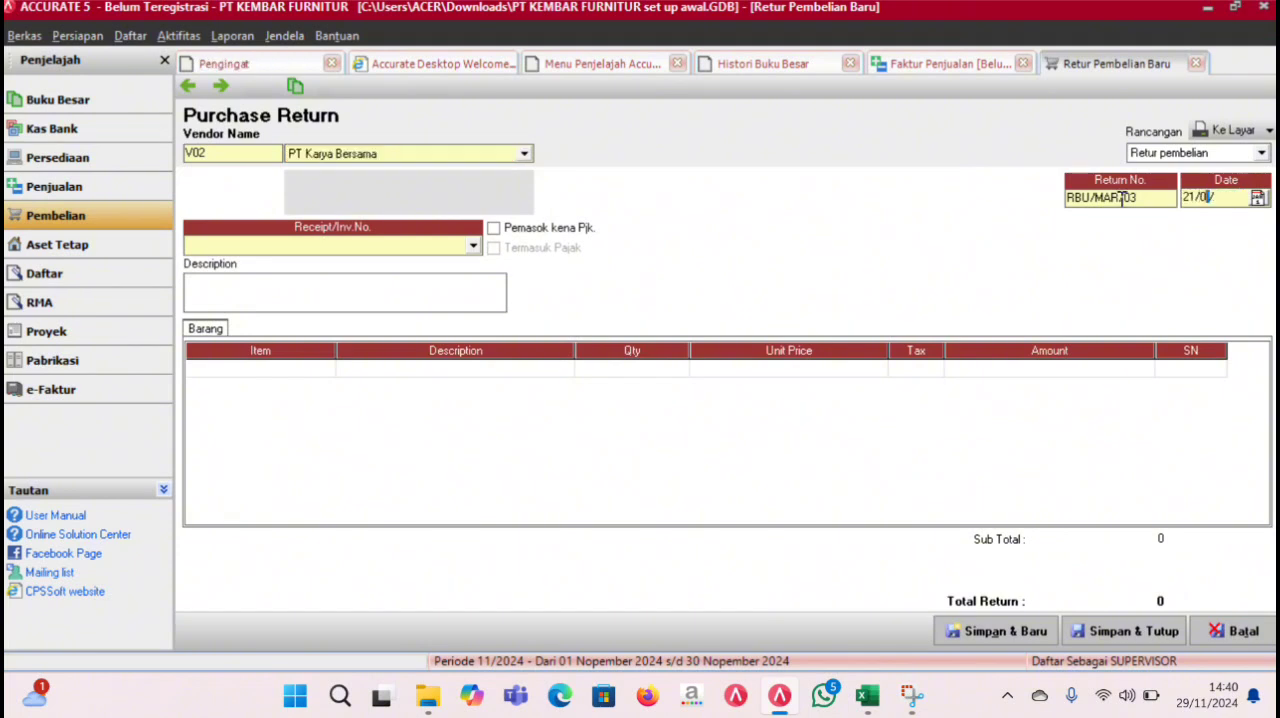
pyautogui.write('18')
pyautogui.click(473, 247)
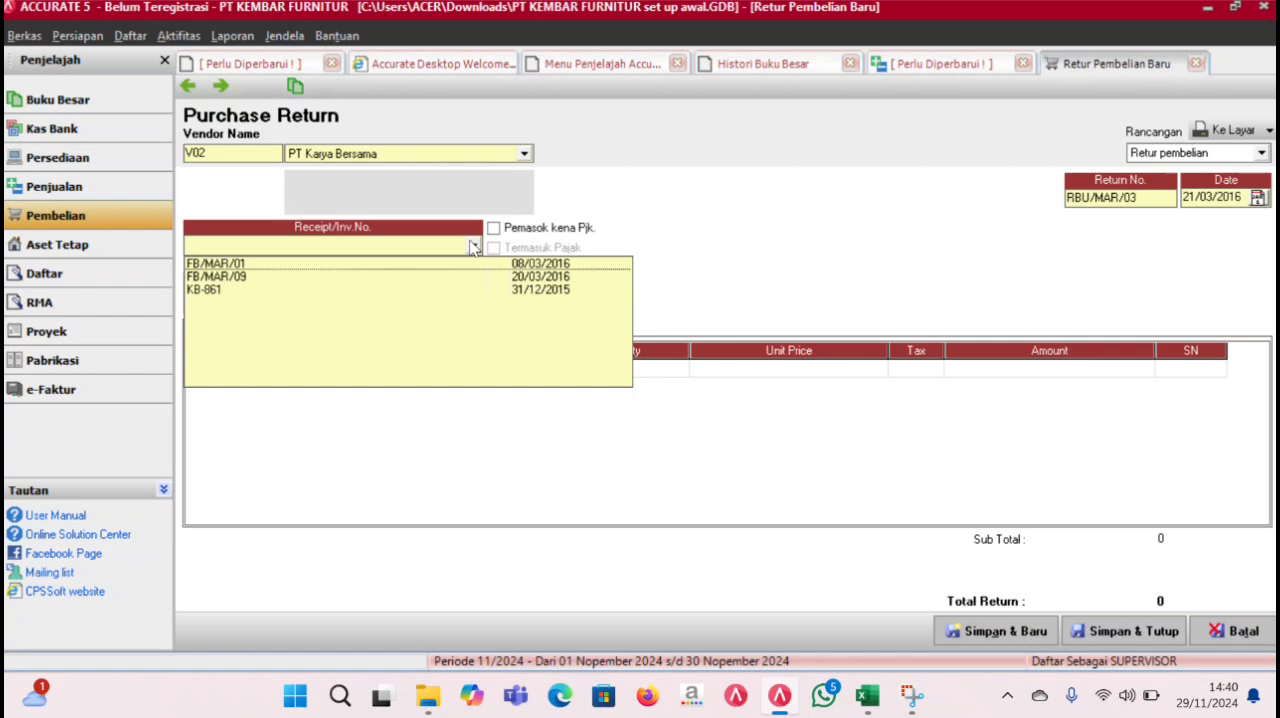
pyautogui.click(540, 277)
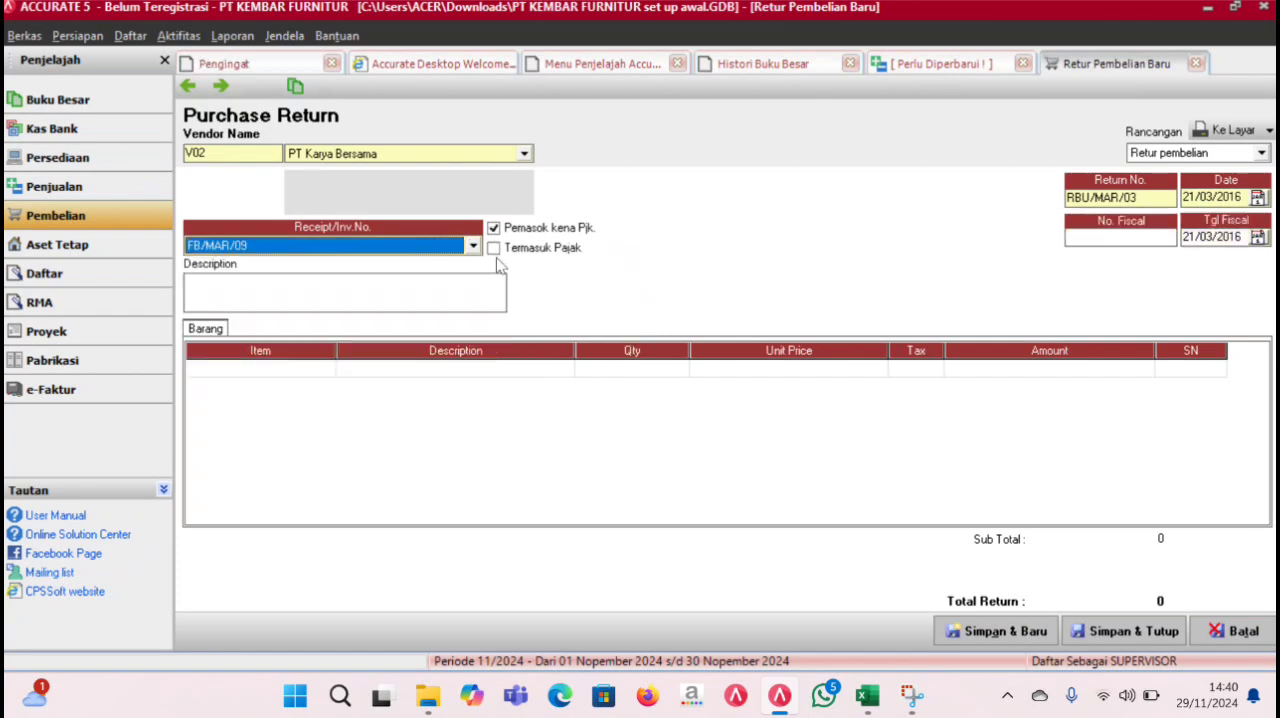
# - Add EBIET D708 to the return, decline returning all the goods and set its quantity to 1
pyautogui.click(378, 370)
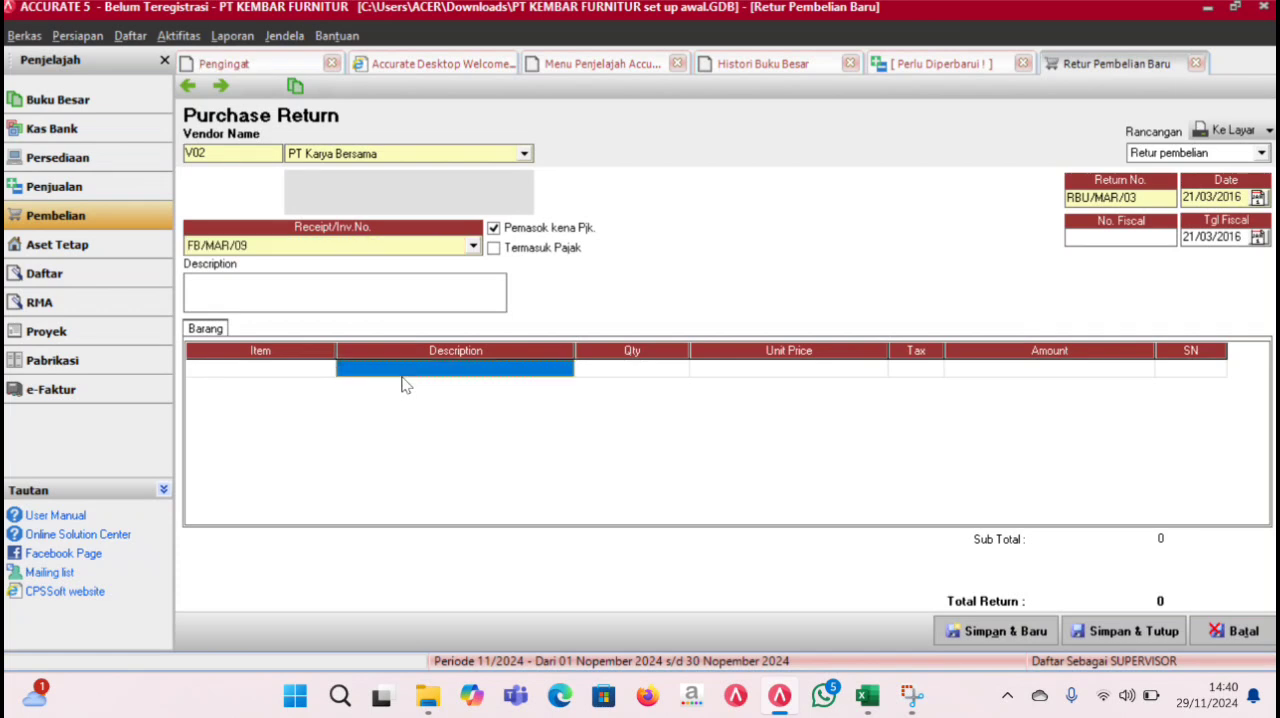
pyautogui.click(561, 369)
pyautogui.click(565, 369)
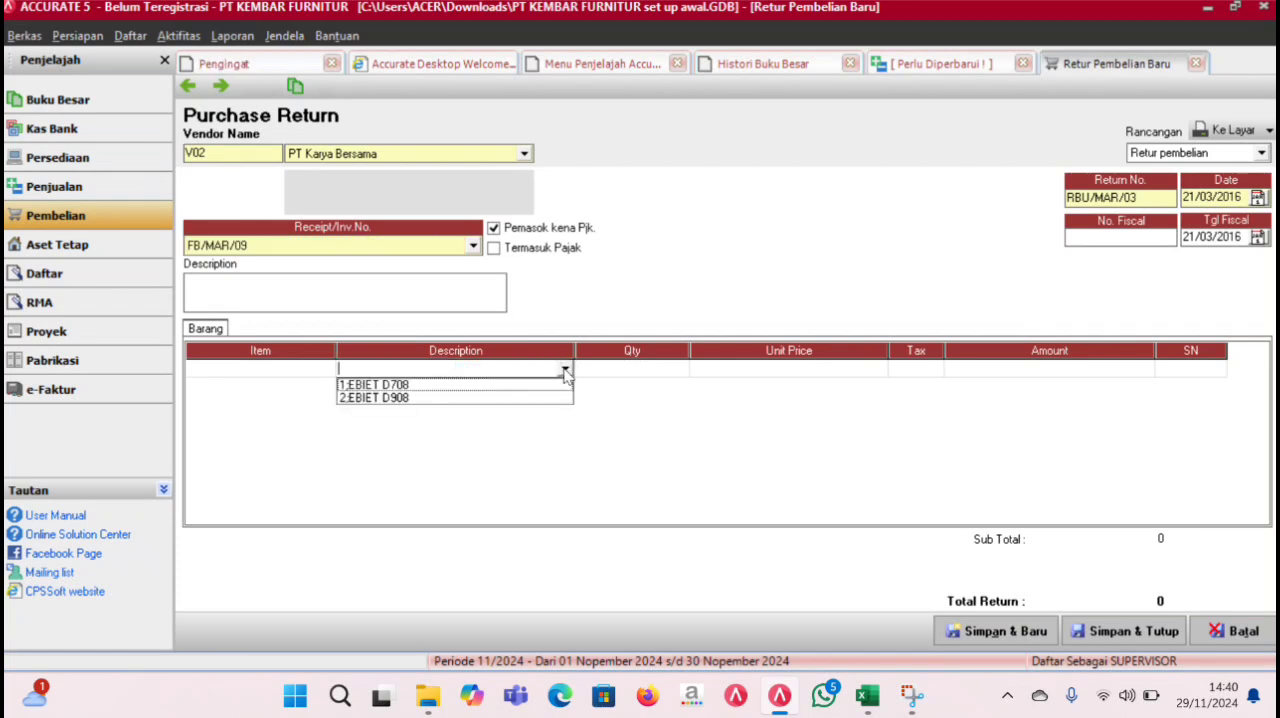
pyautogui.click(494, 387)
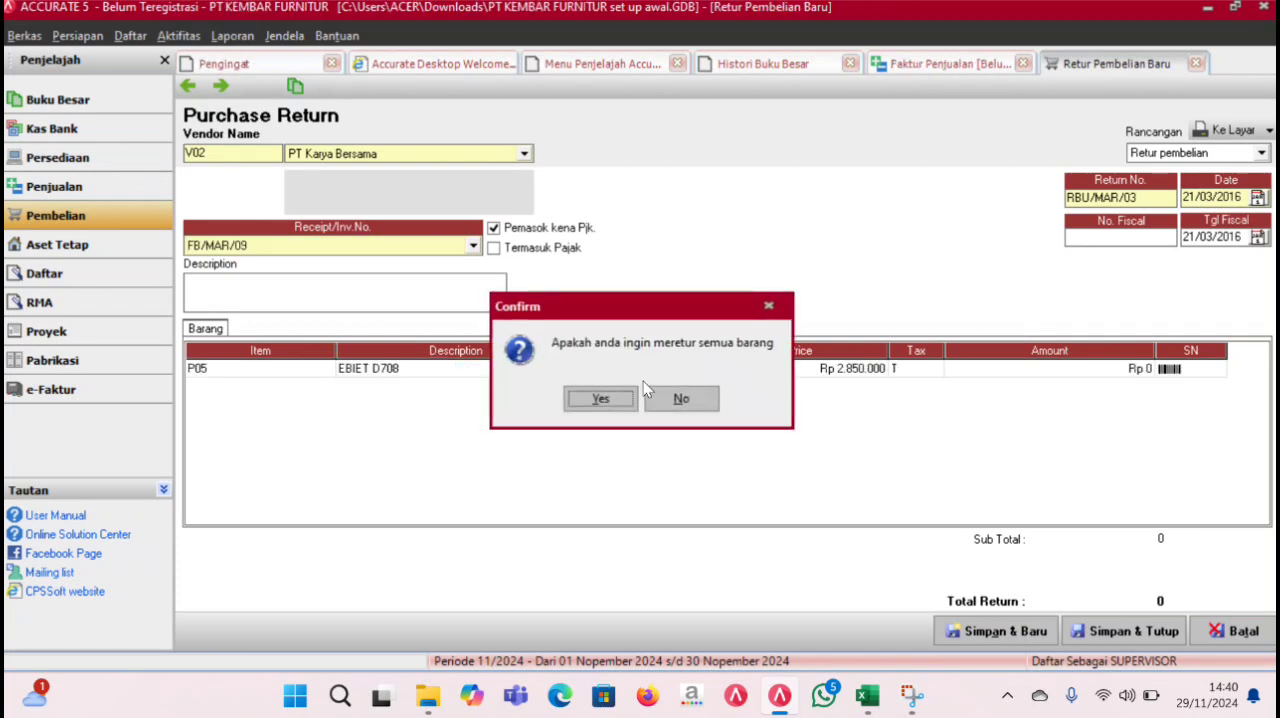
pyautogui.click(676, 398)
pyautogui.click(626, 368)
pyautogui.write('1')
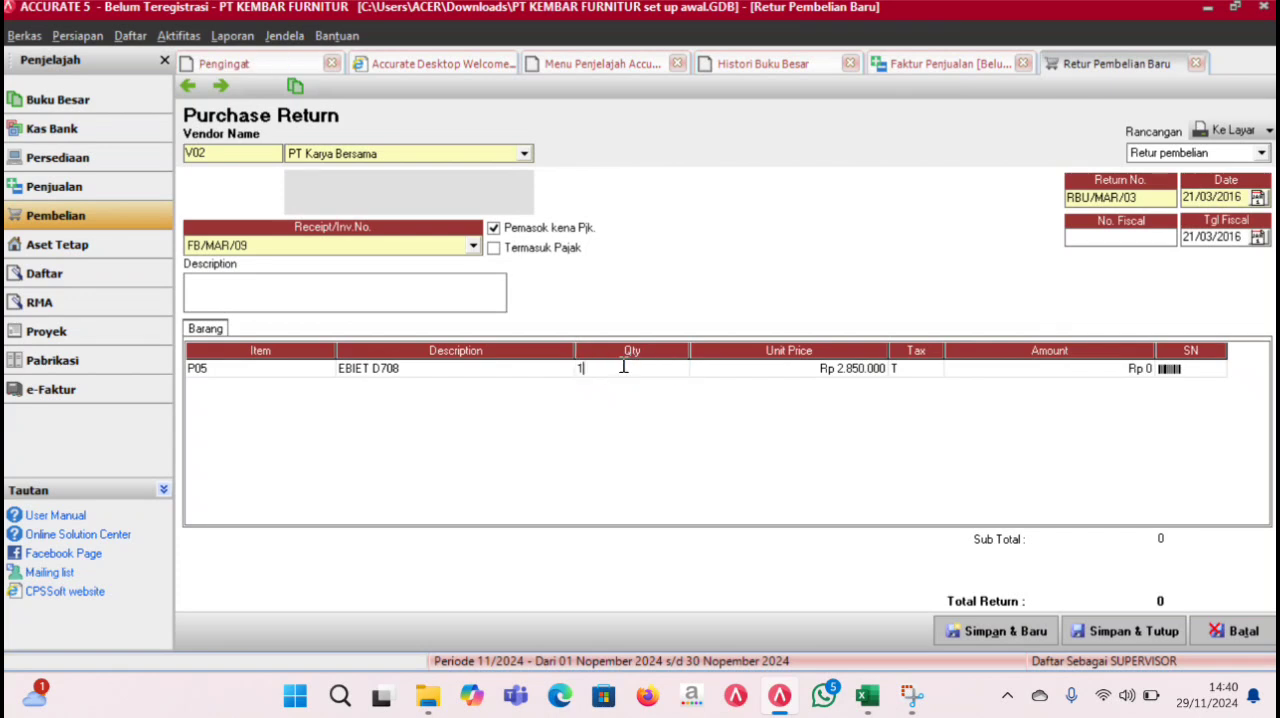
pyautogui.press('Return')
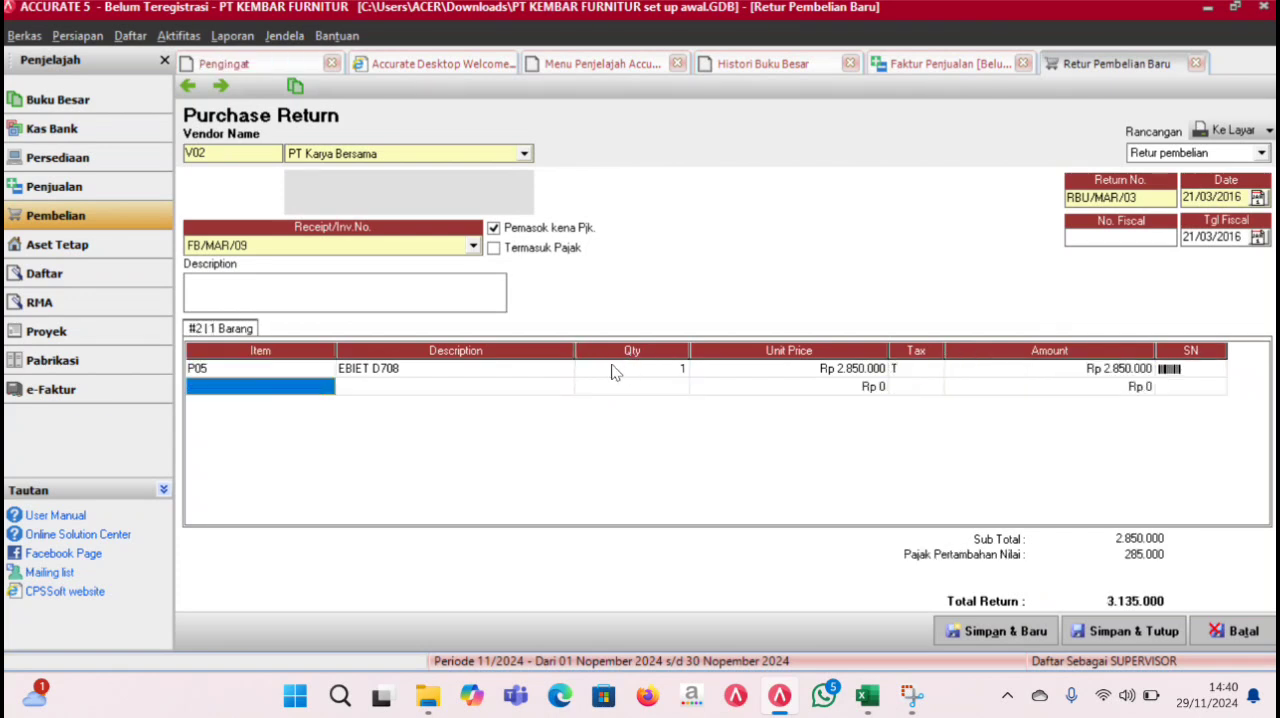
# - Add EBIET D908 with quantity 1 to the purchase return, declining to return all the goods, and save and close the return
pyautogui.click(548, 384)
pyautogui.click(562, 388)
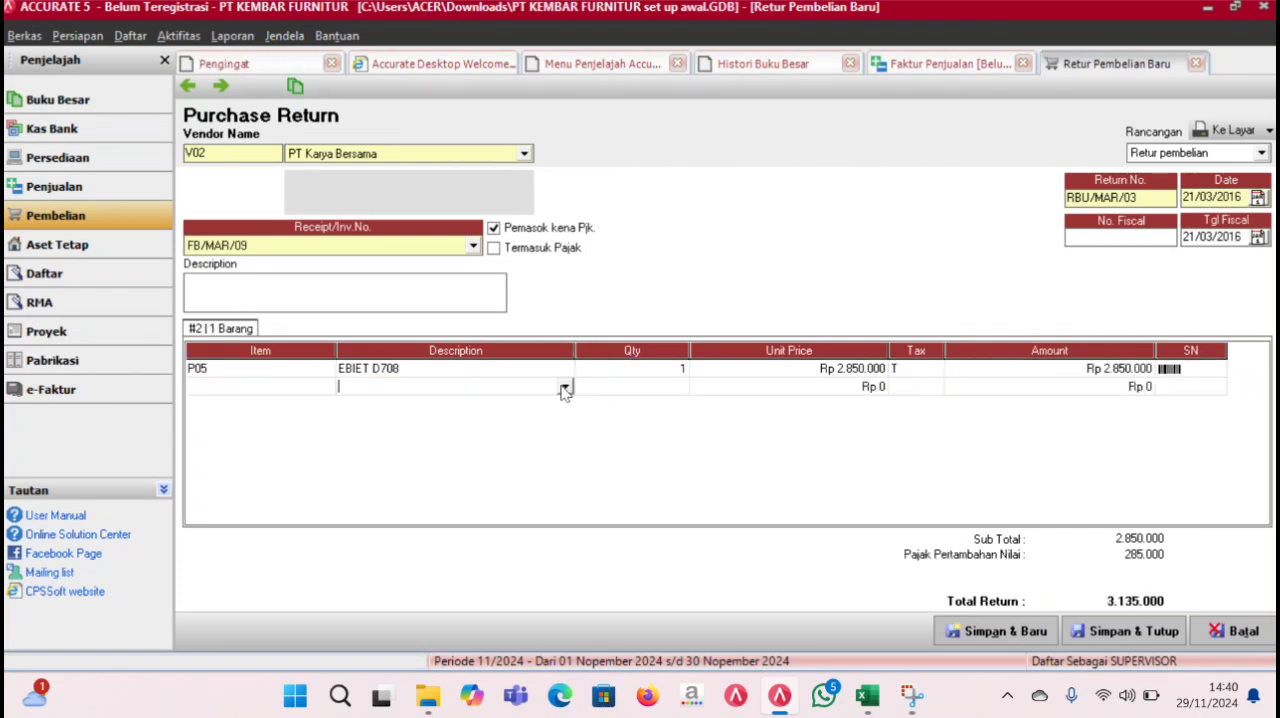
pyautogui.click(565, 390)
pyautogui.click(532, 416)
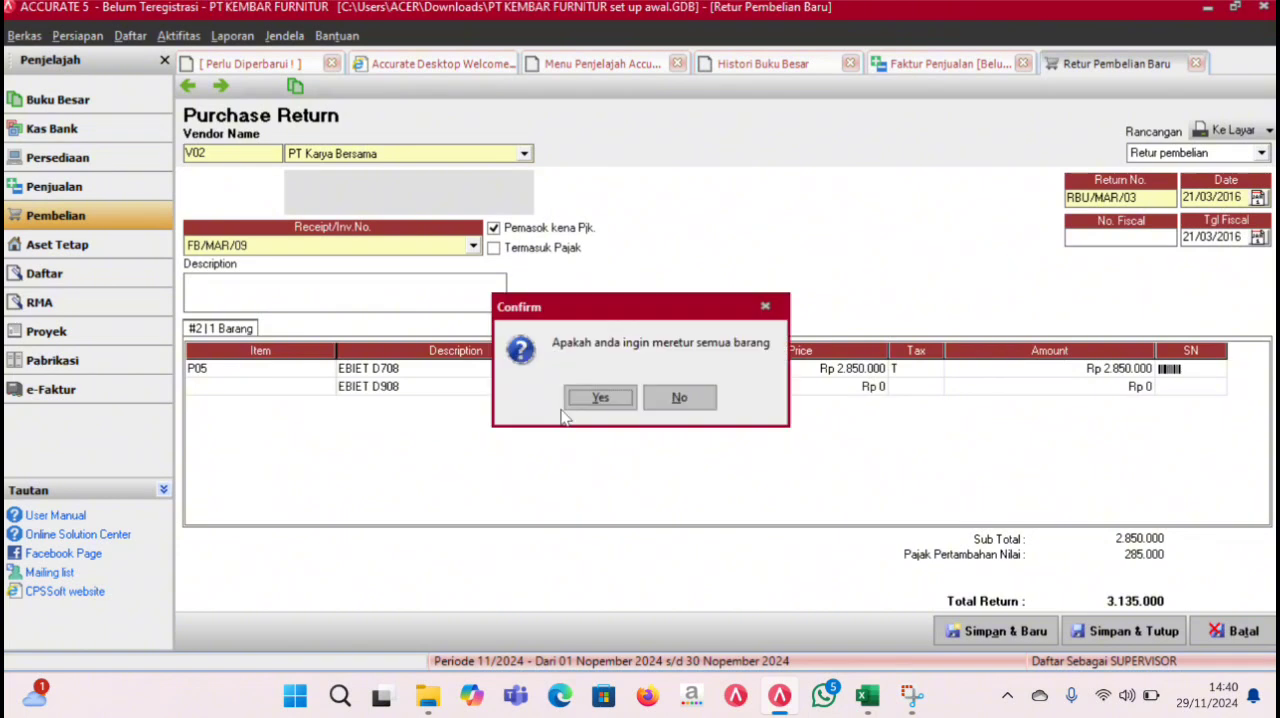
pyautogui.click(684, 399)
pyautogui.write('1')
pyautogui.press('Return')
pyautogui.press('Return')
pyautogui.press('Up')
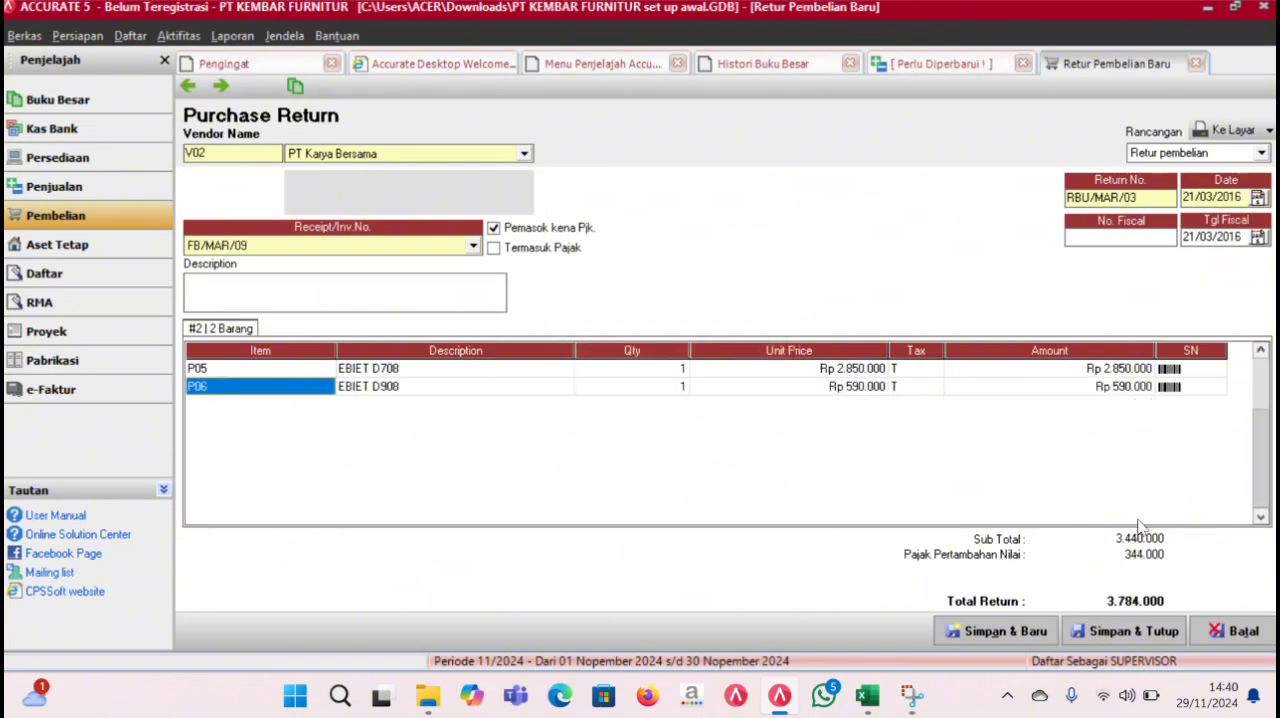
pyautogui.click(1135, 631)
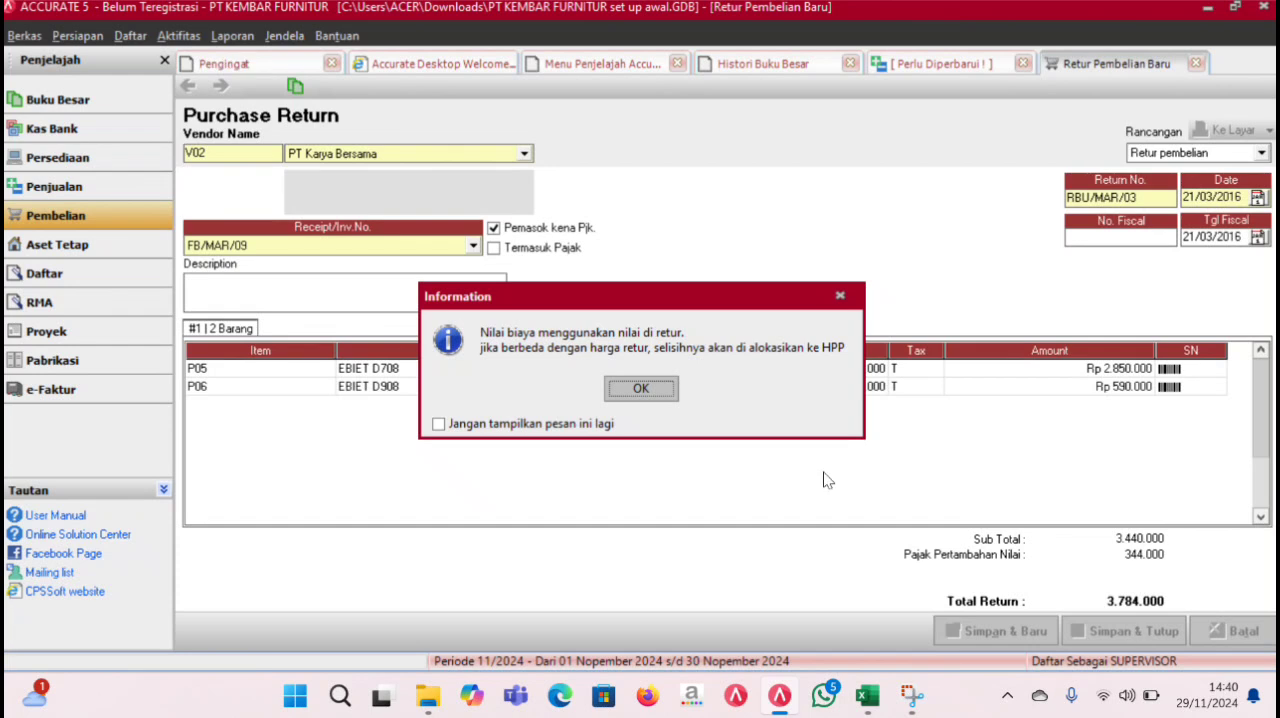
pyautogui.click(652, 390)
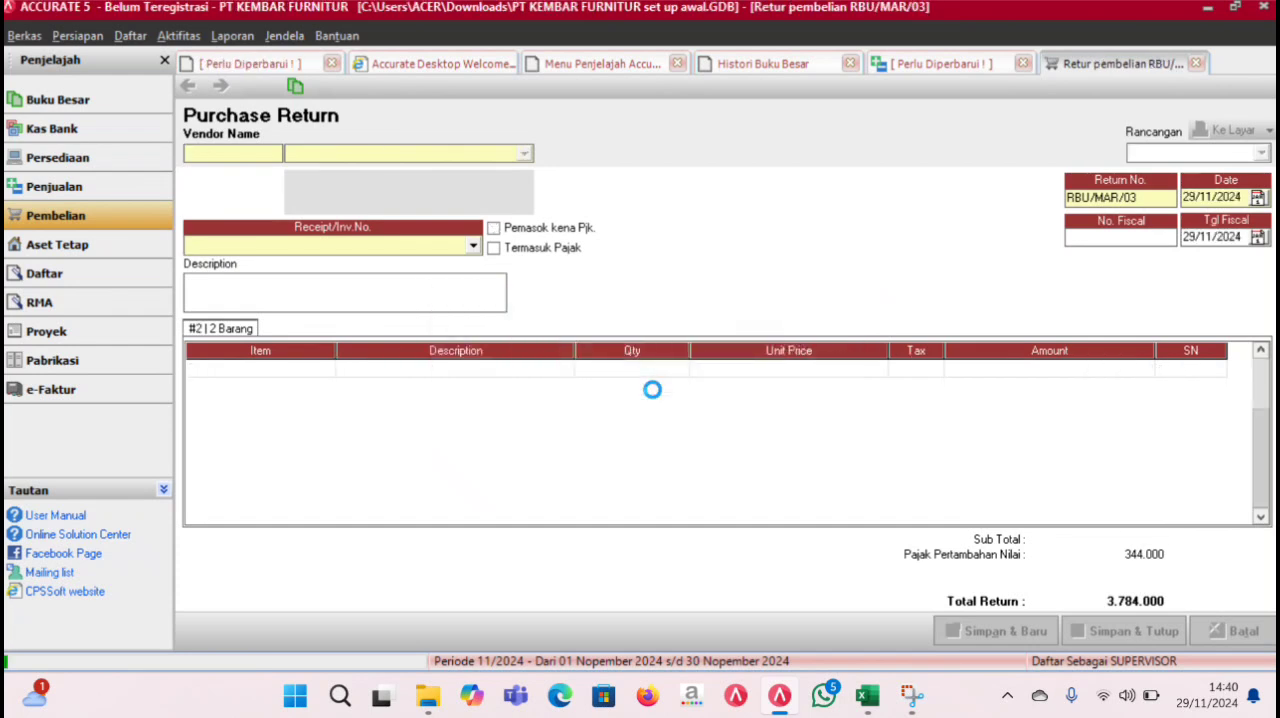
# - Refresh the general ledger history and check the 21 March 2016 entries of purchase return RBU/MAR/03
pyautogui.click(812, 64)
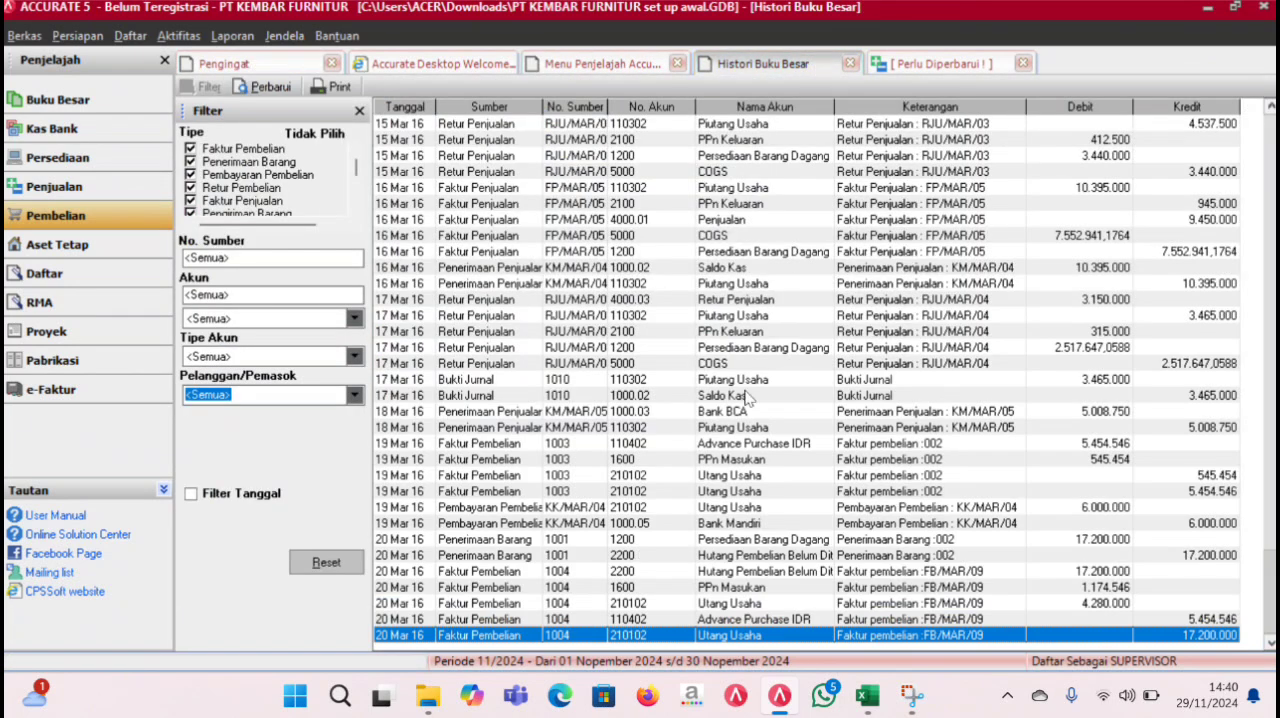
pyautogui.click(262, 87)
pyautogui.press('Down')
pyautogui.press('Down')
pyautogui.press('Down')
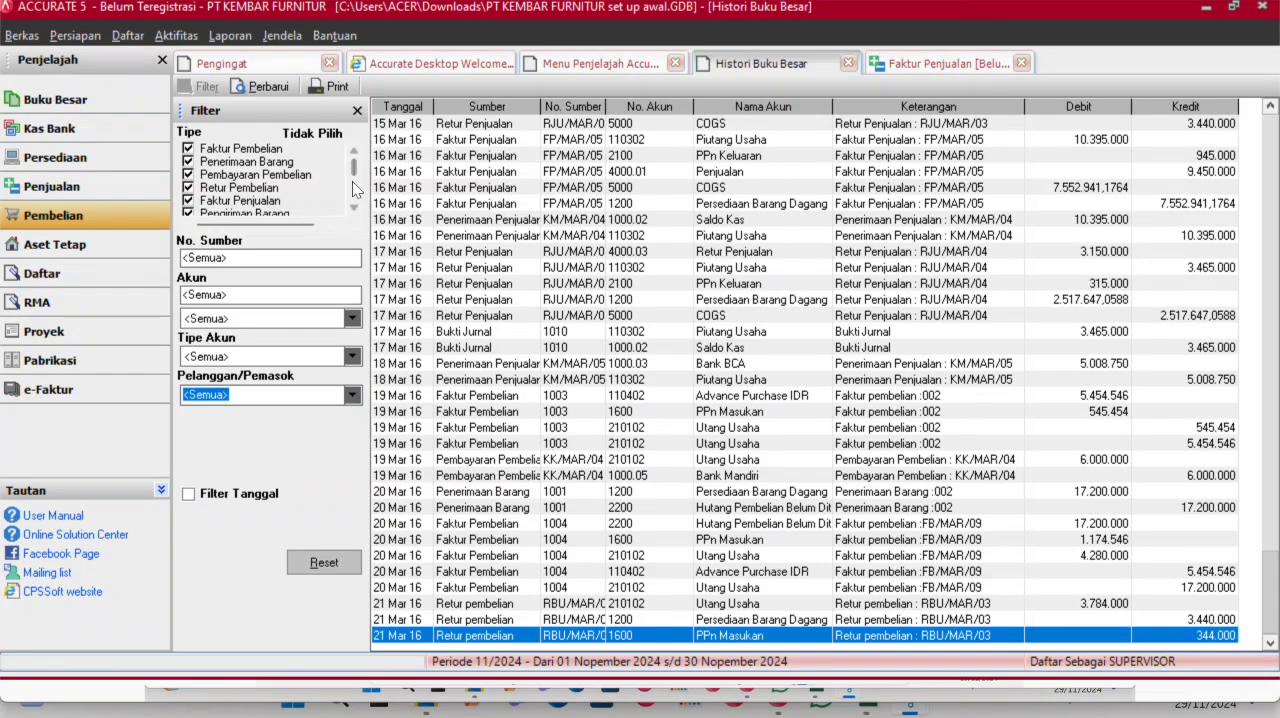
# - Open the list of reports (Daftar Laporan) and close the open sales invoice form
pyautogui.click(176, 36)
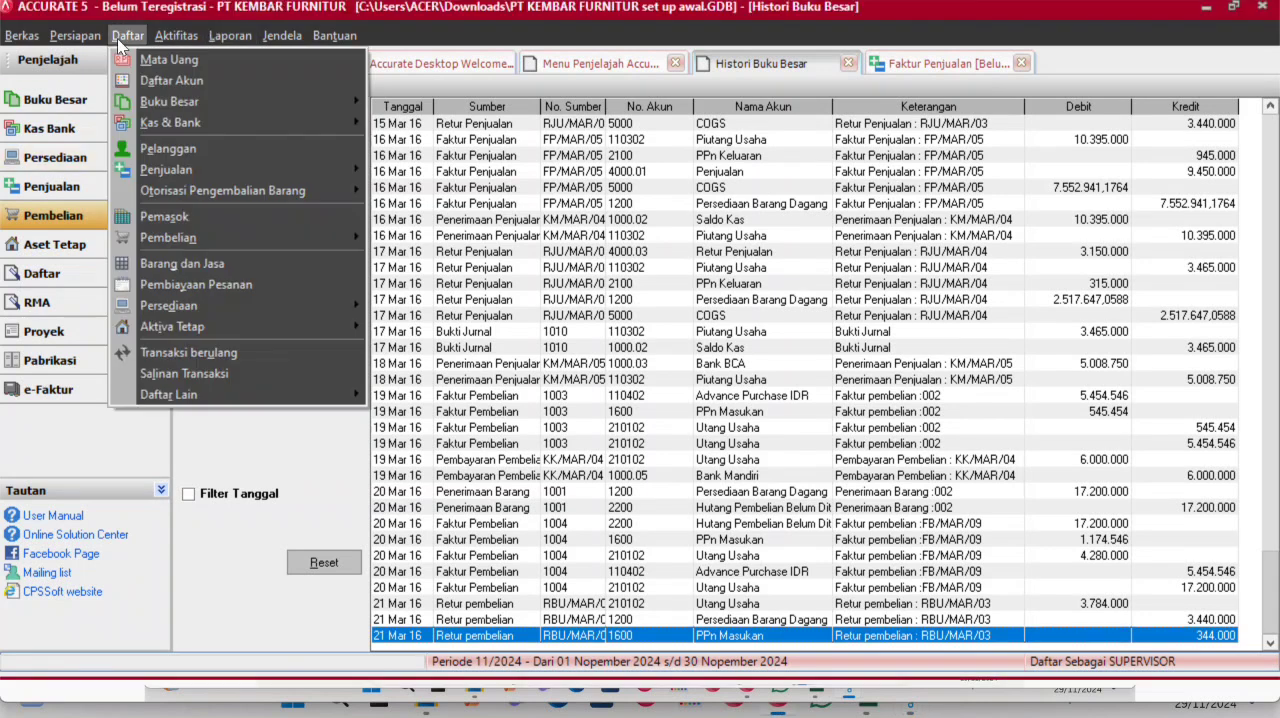
pyautogui.click(228, 37)
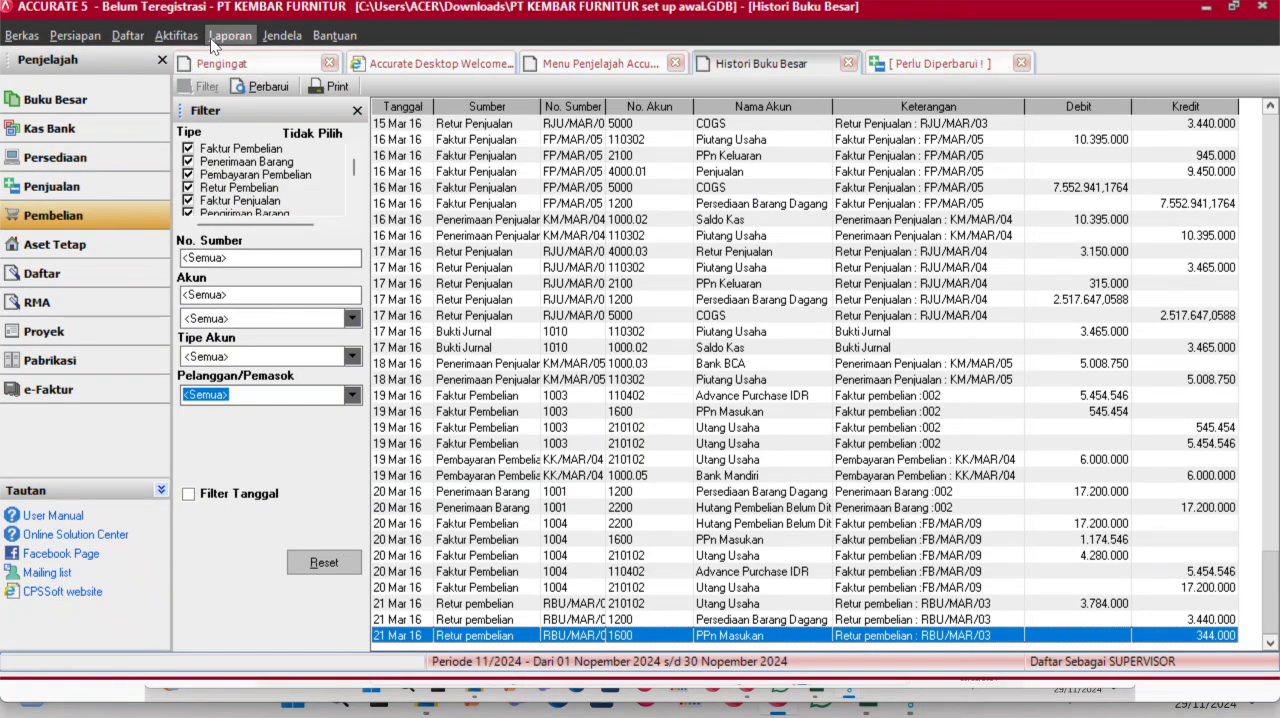
pyautogui.click(215, 36)
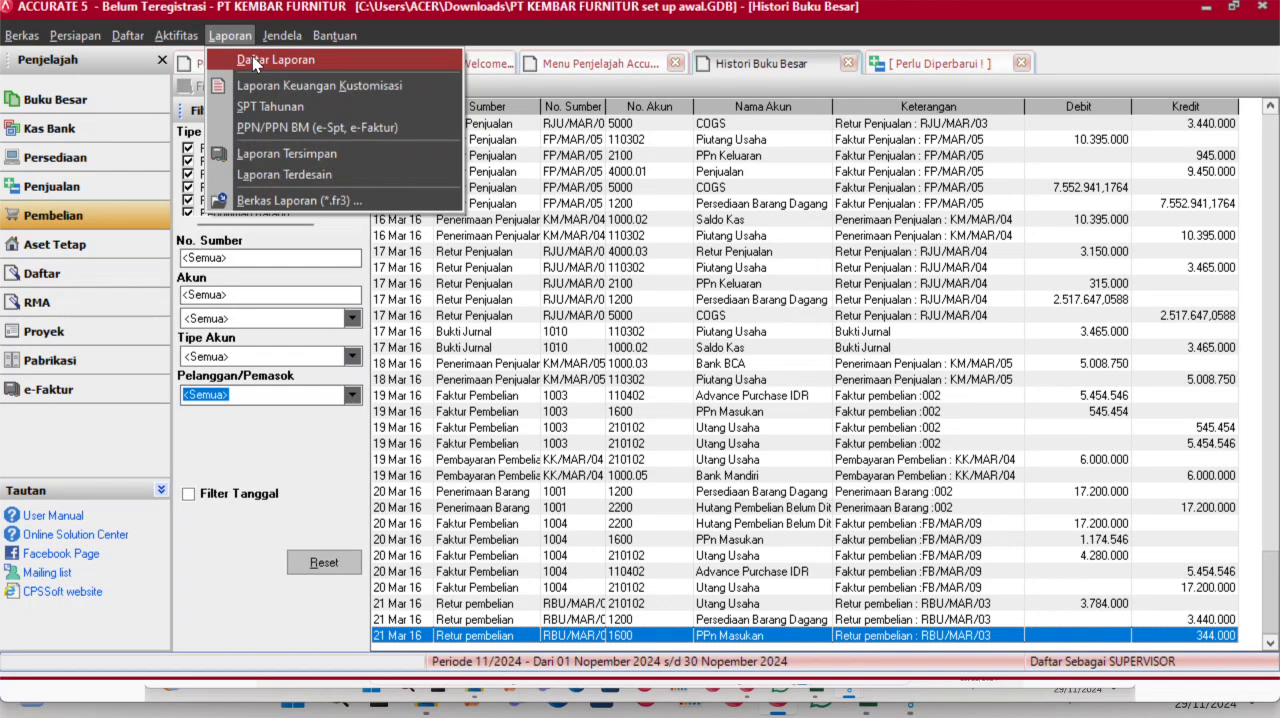
pyautogui.click(252, 58)
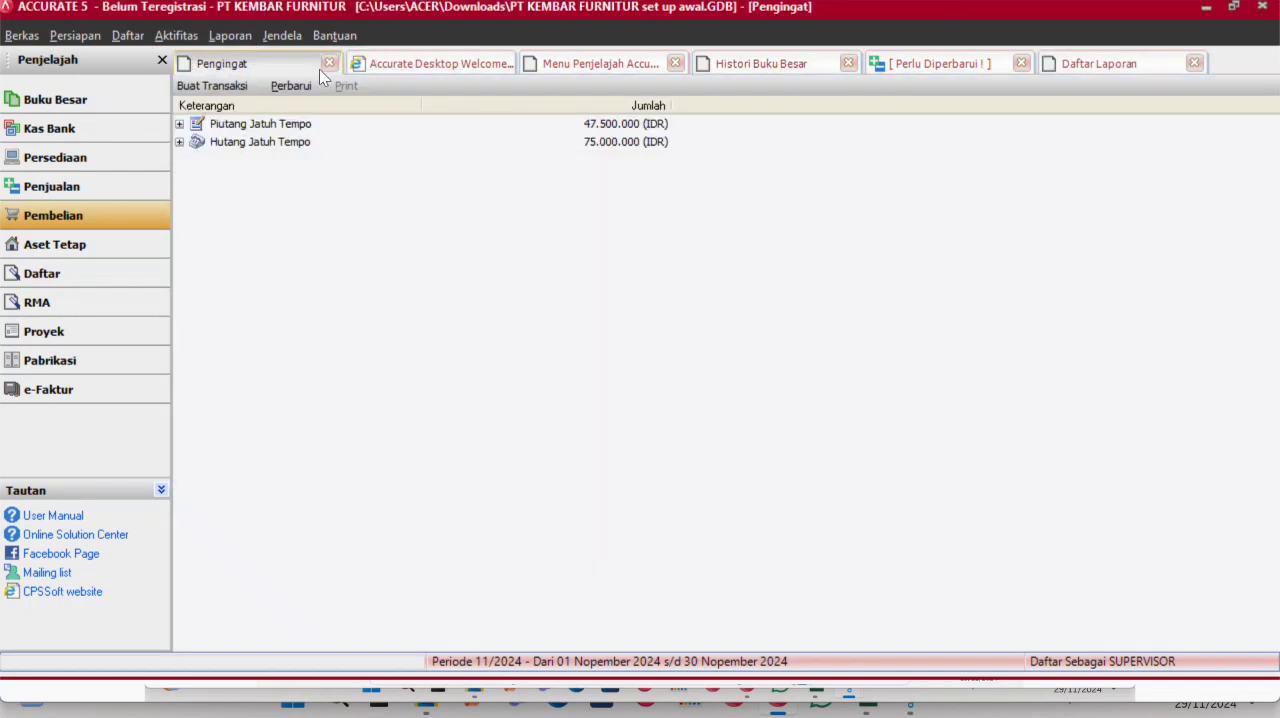
pyautogui.click(1081, 58)
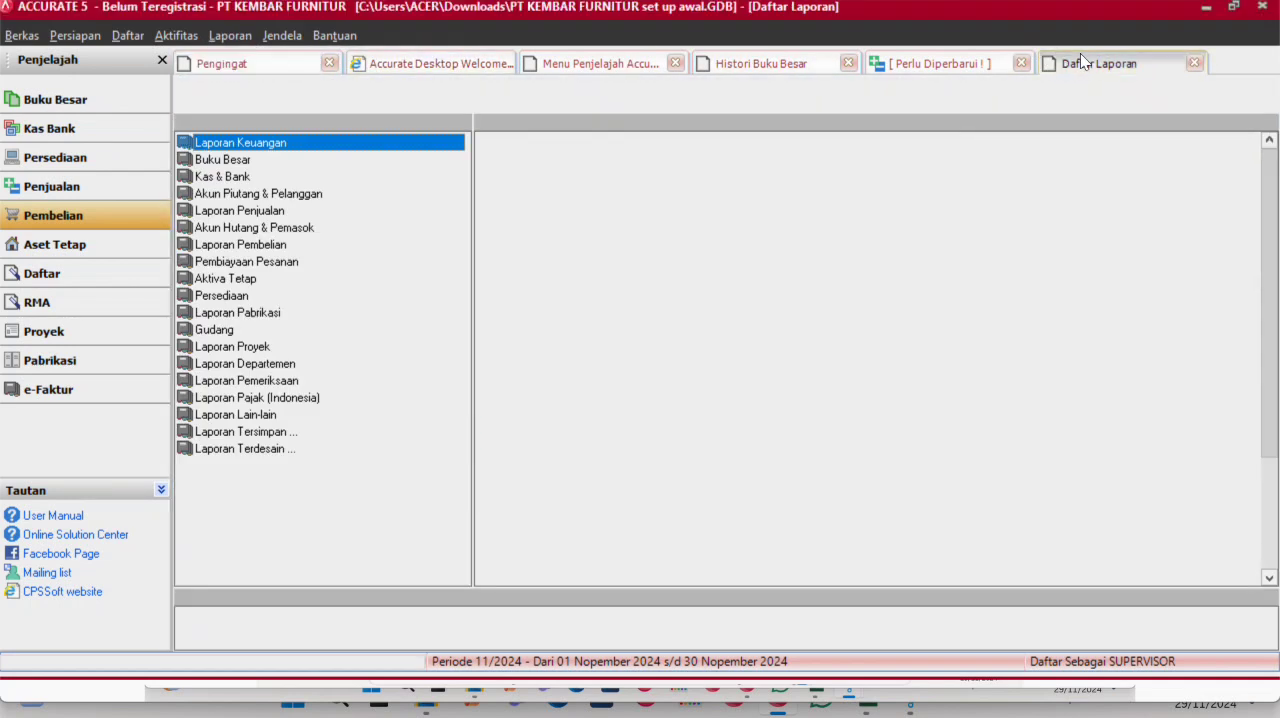
pyautogui.click(1029, 60)
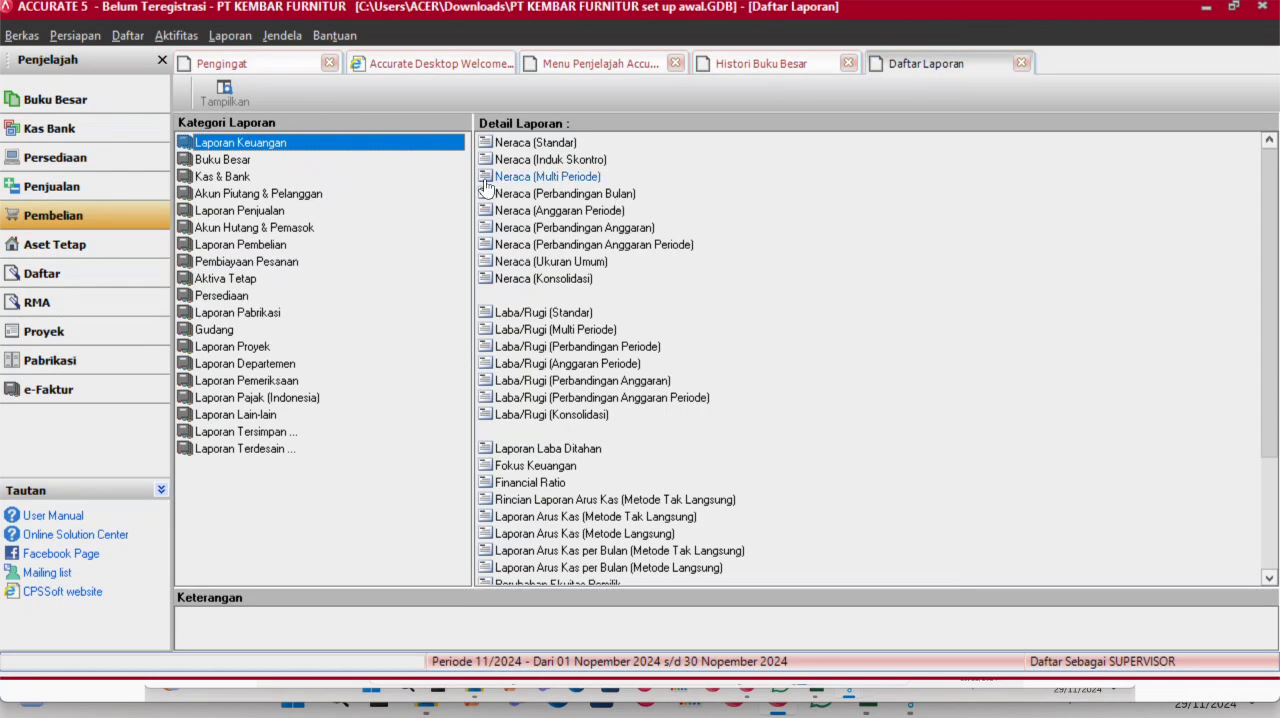
# - Generate the Daftar Histori GL report for 01/03/2016 to 31/03/2016, read through to its last page and close it
pyautogui.click(340, 160)
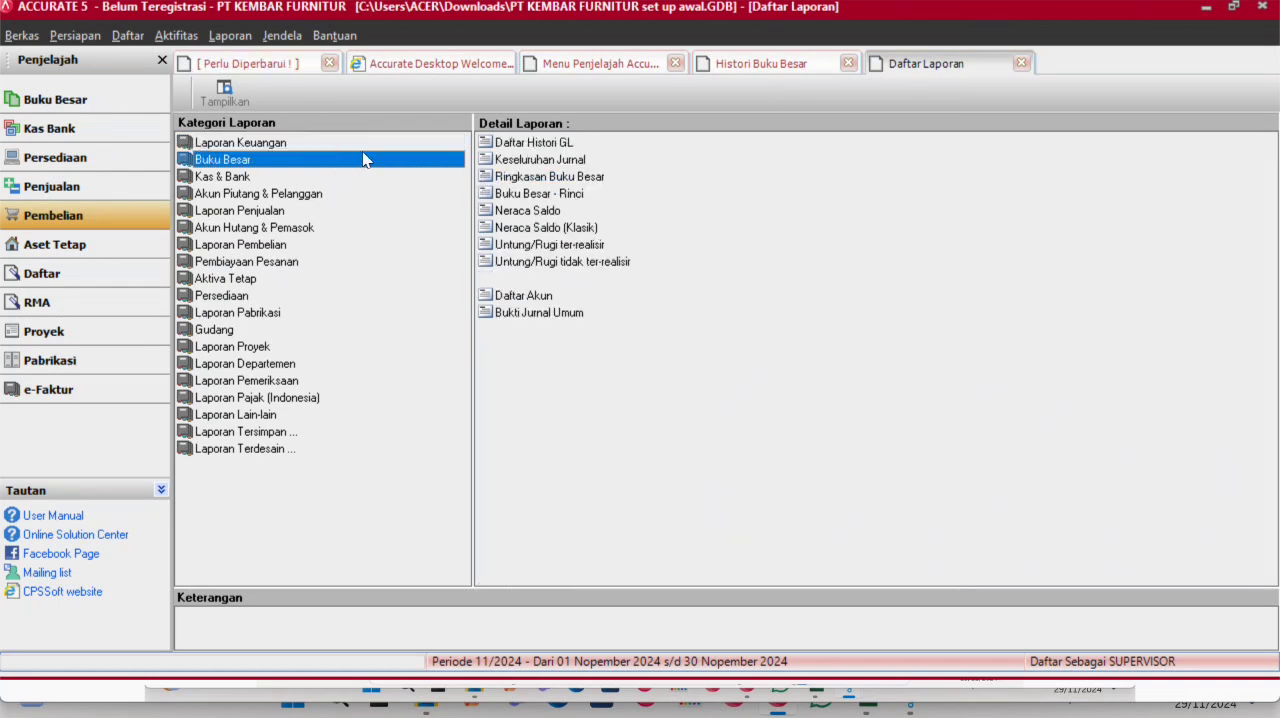
pyautogui.click(540, 142)
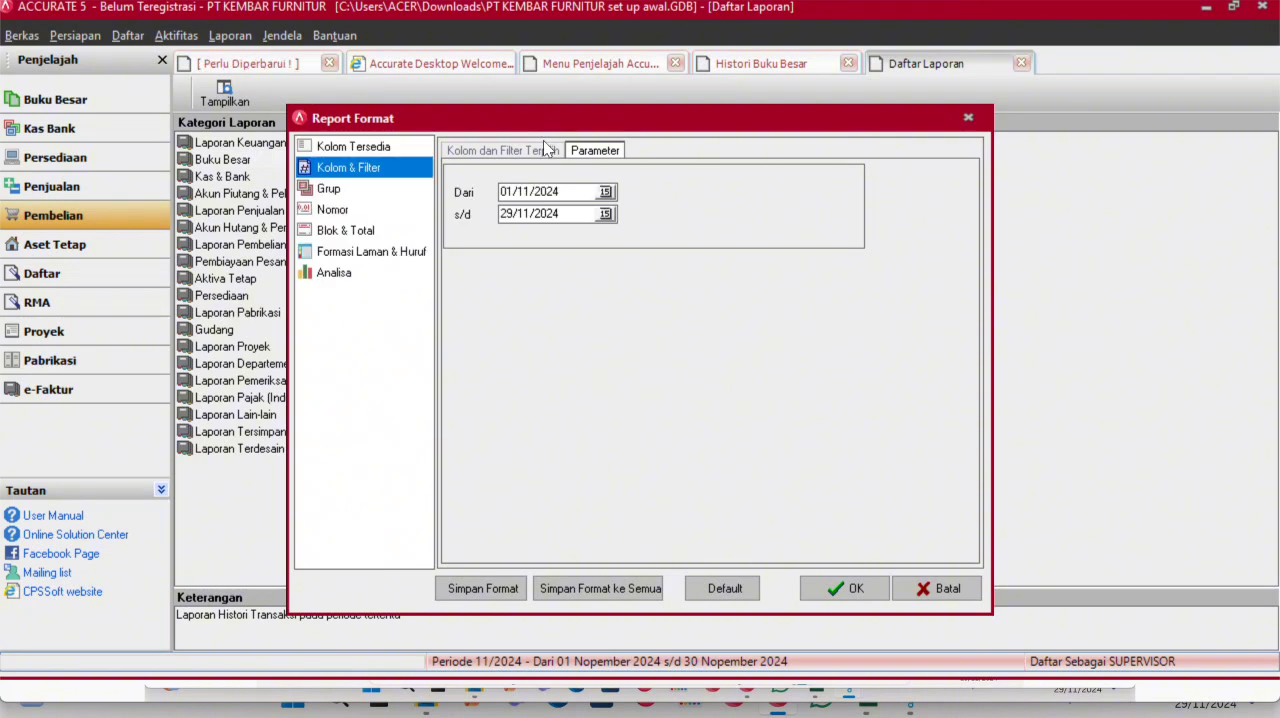
pyautogui.doubleClick(569, 194)
pyautogui.write('01/03/2016')
pyautogui.doubleClick(570, 214)
pyautogui.write('31/0')
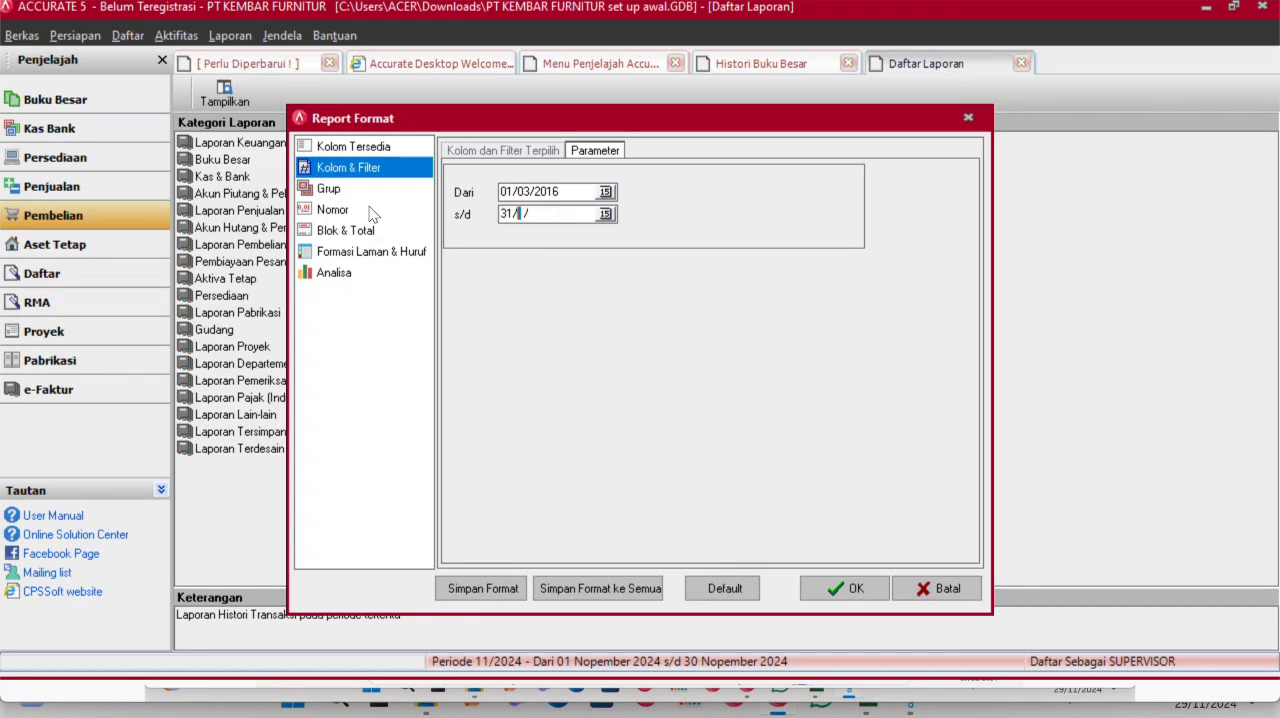
pyautogui.write('3/2016')
pyautogui.click(870, 586)
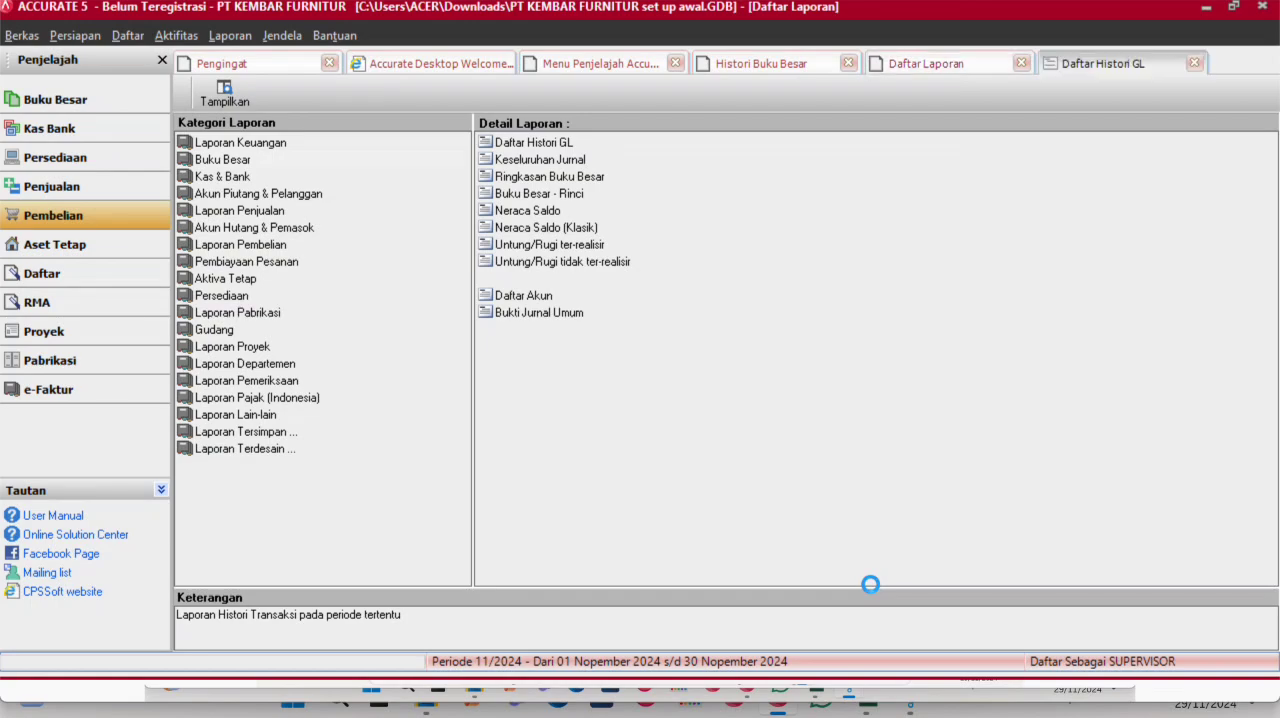
pyautogui.scroll(-15, 930, 445)
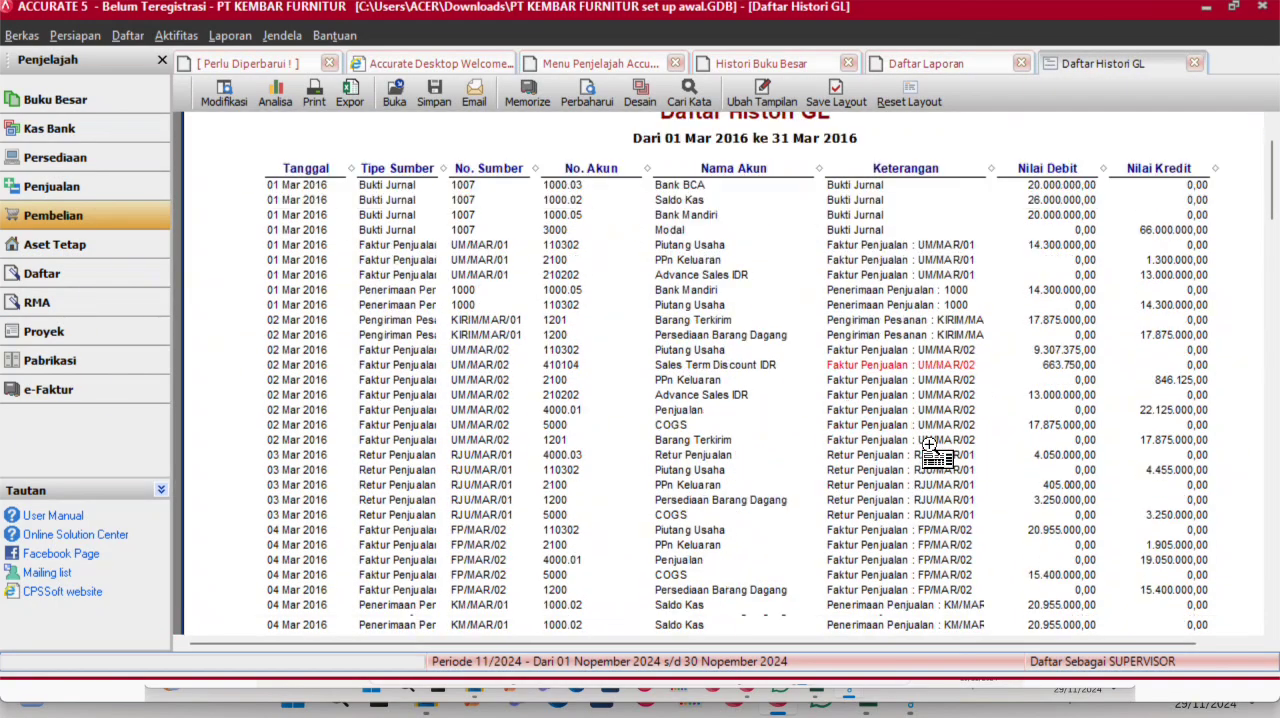
pyautogui.scroll(-20, 930, 445)
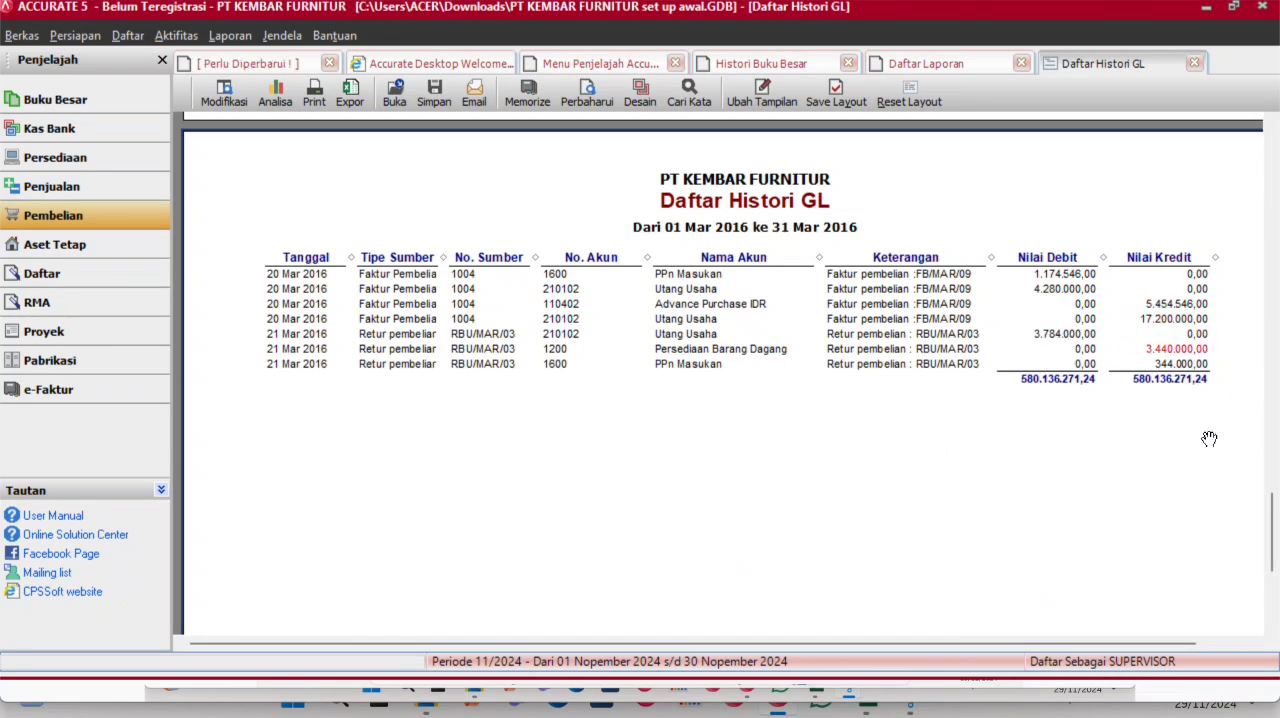
pyautogui.click(966, 65)
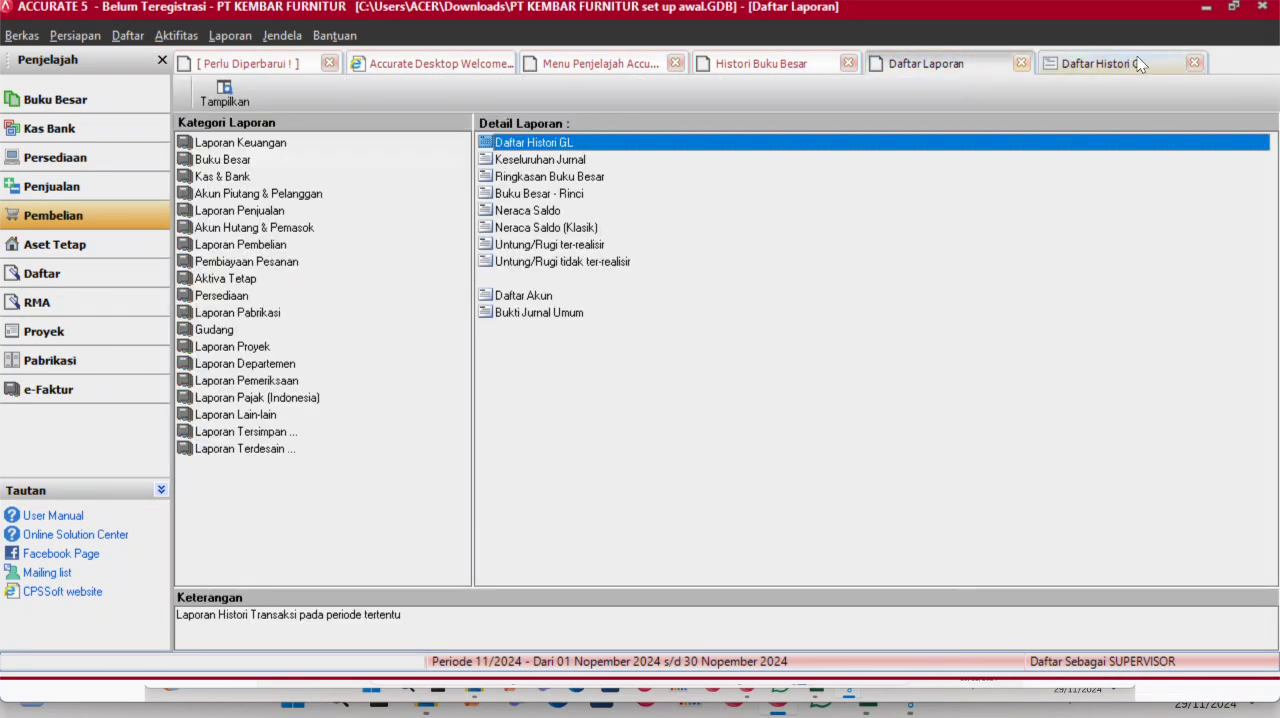
pyautogui.click(1194, 63)
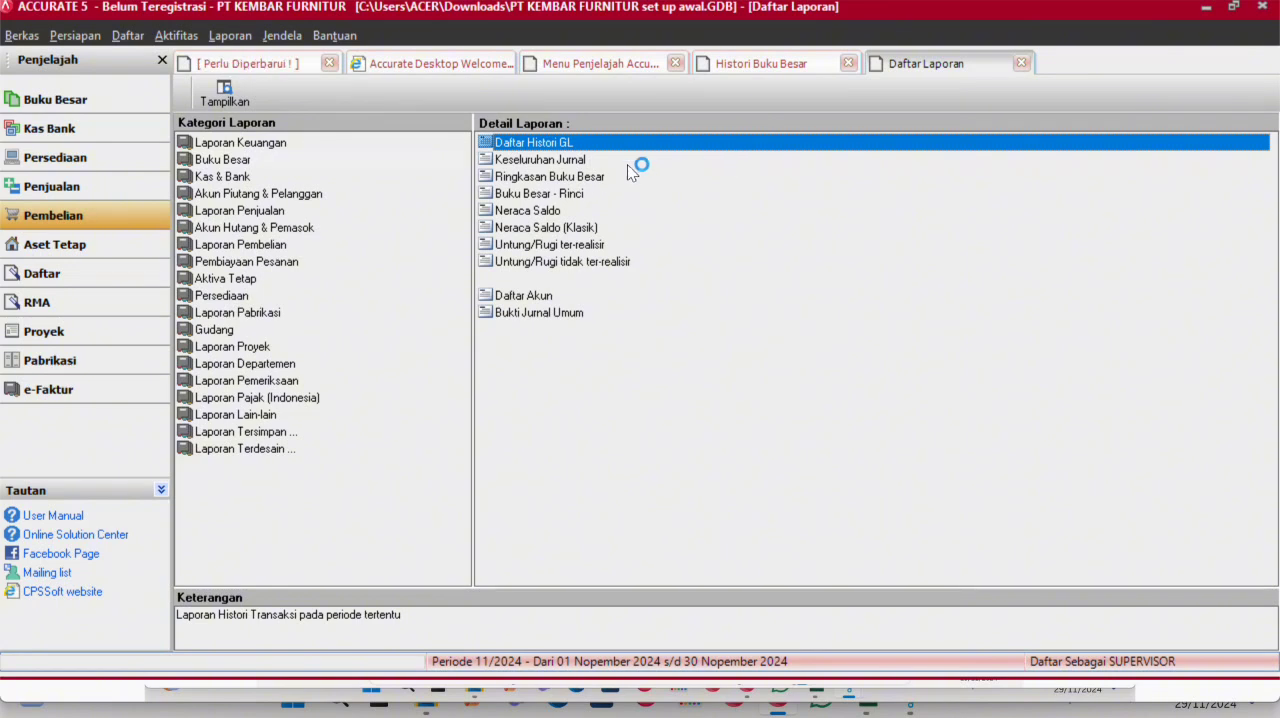
# - Generate the Ringkasan Buku Besar report from 01/03/2016 to 01/03/2016 and examine the account balances on its pages
pyautogui.click(576, 176)
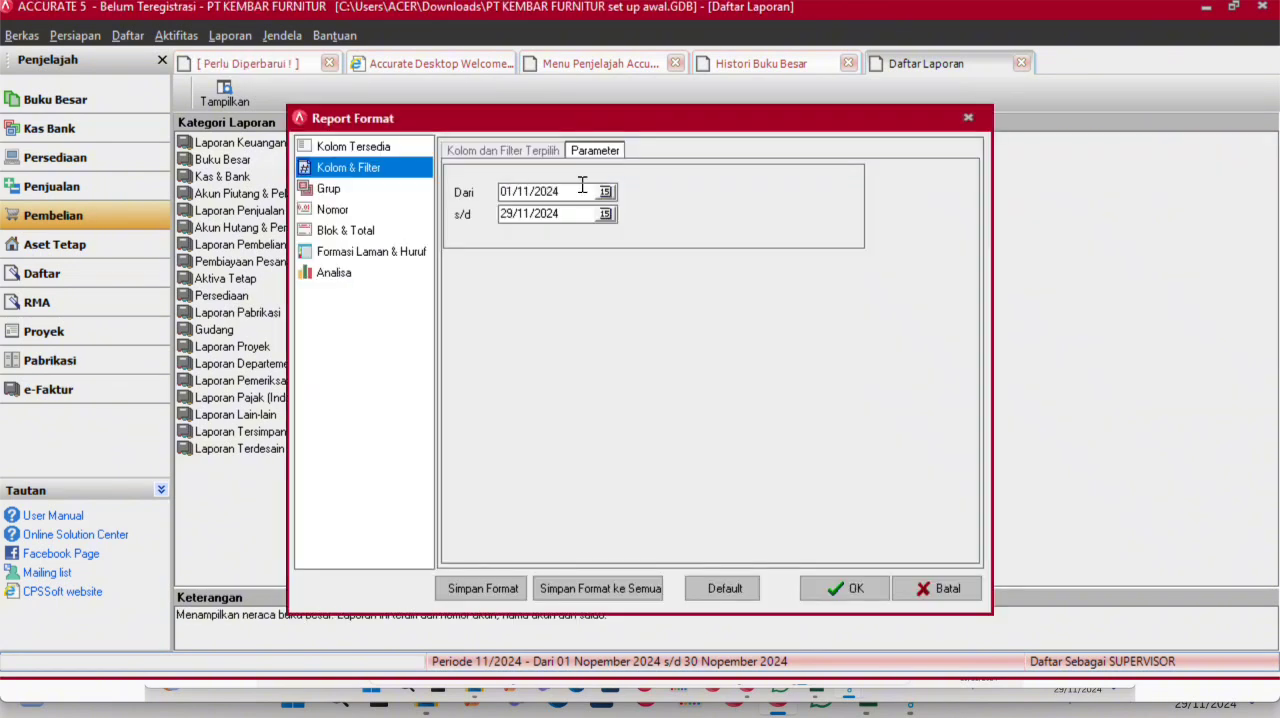
pyautogui.moveTo(576, 192); pyautogui.dragTo(425, 204)
pyautogui.press('BackSpace')
pyautogui.write('01/03/2016')
pyautogui.moveTo(577, 207); pyautogui.dragTo(455, 208)
pyautogui.press('BackSpace')
pyautogui.write('01/03/20')
pyautogui.click(846, 588)
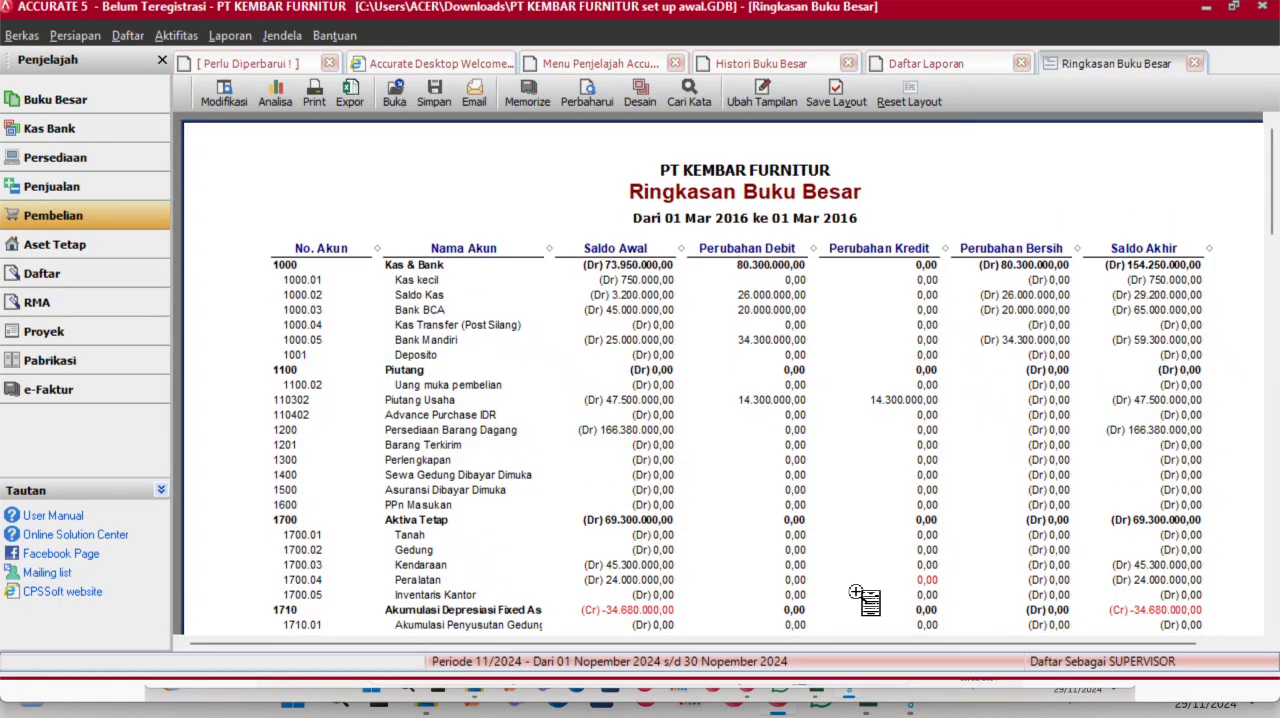
pyautogui.scroll(-15, 862, 598)
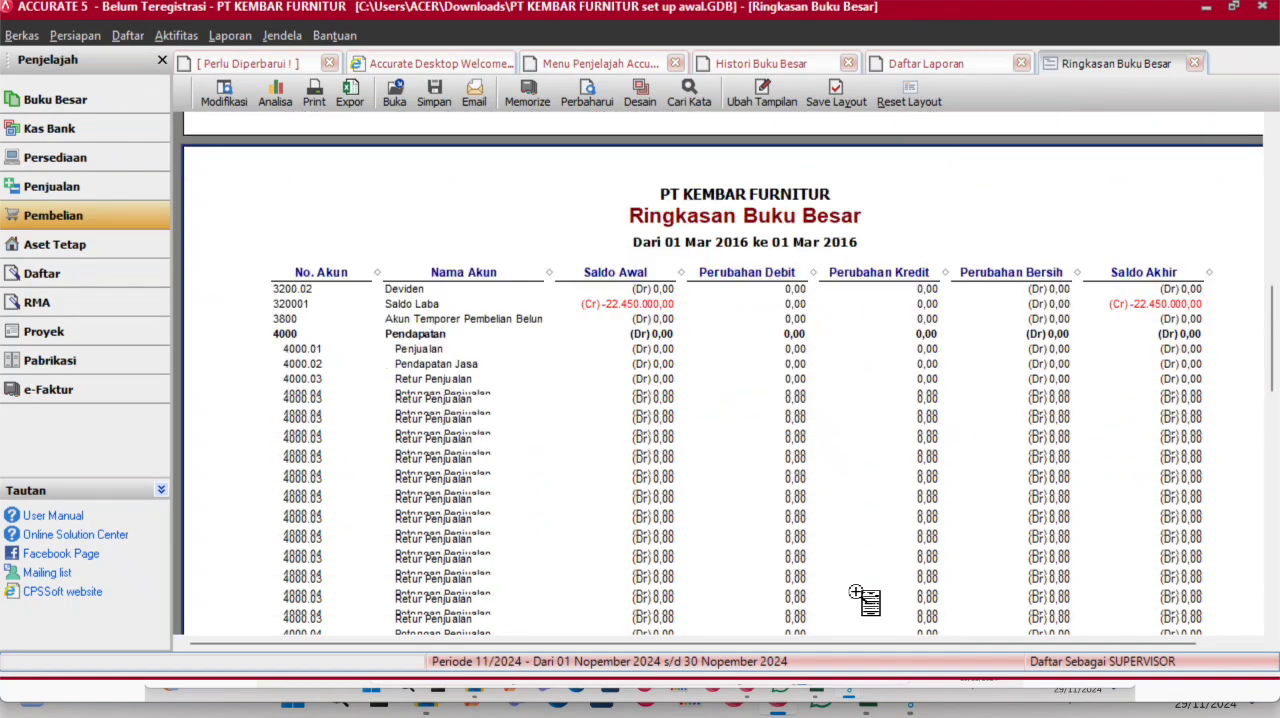
pyautogui.scroll(-15, 862, 598)
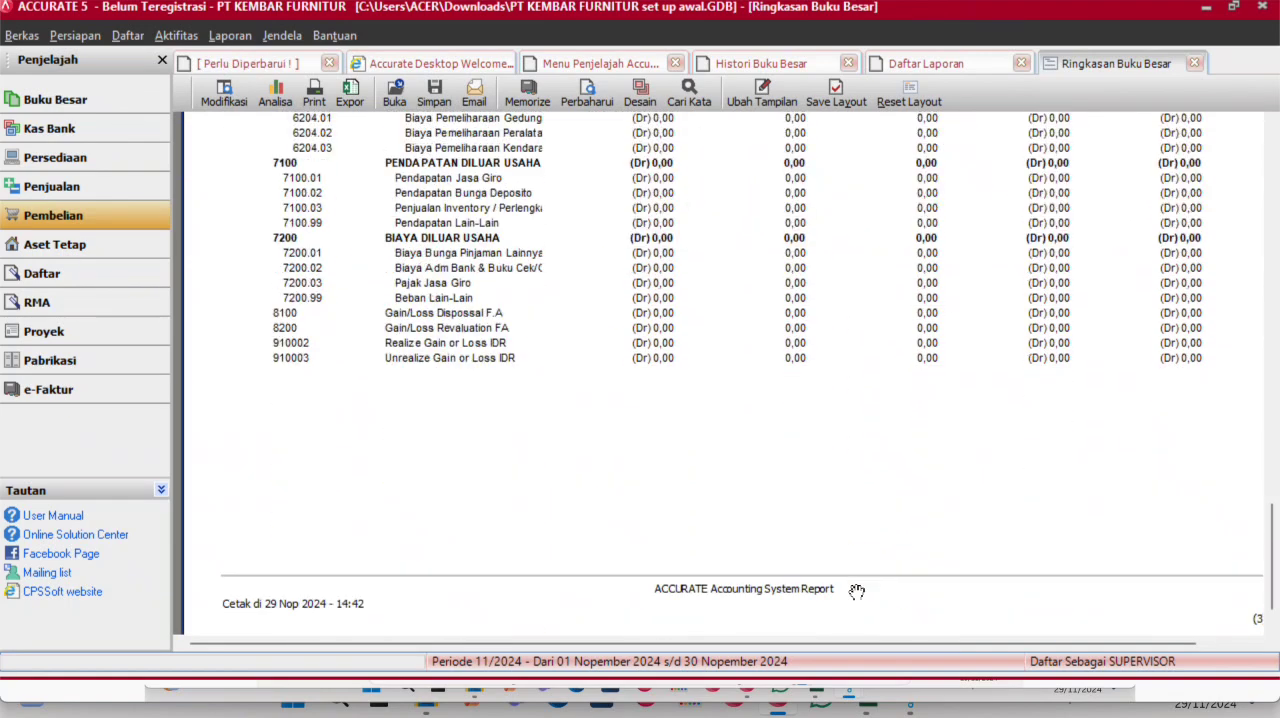
pyautogui.scroll(5, 1066, 503)
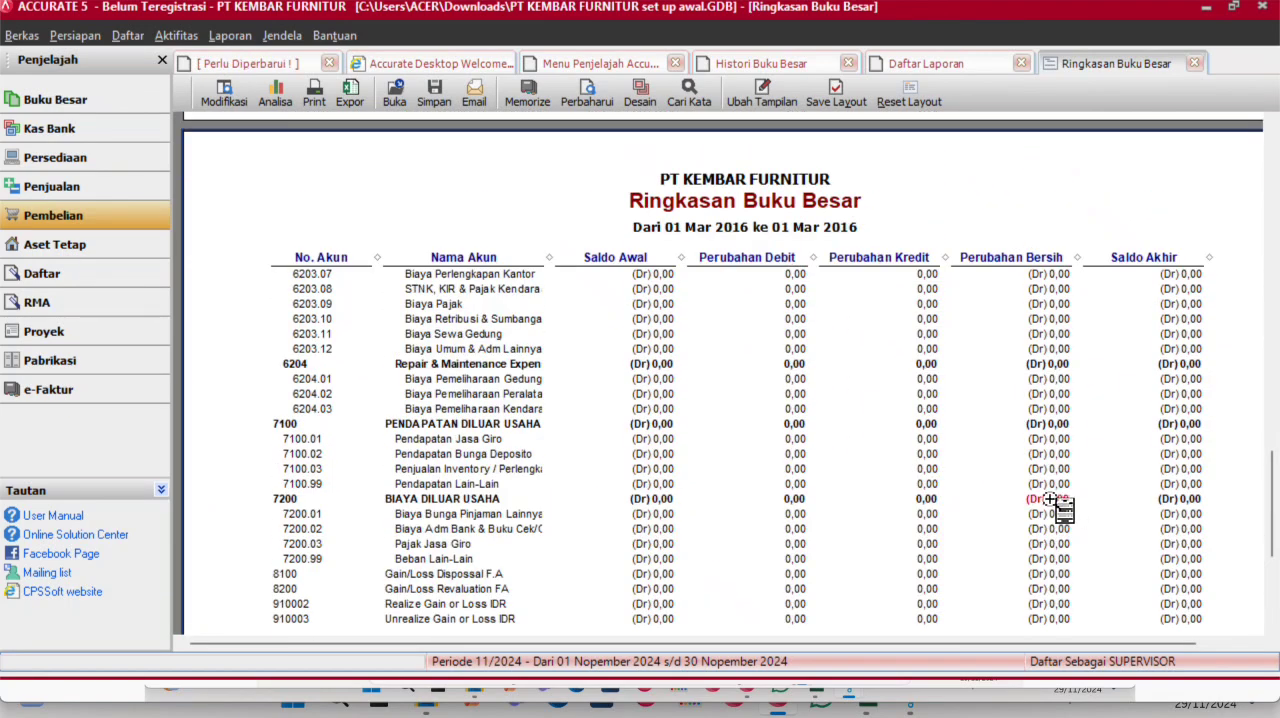